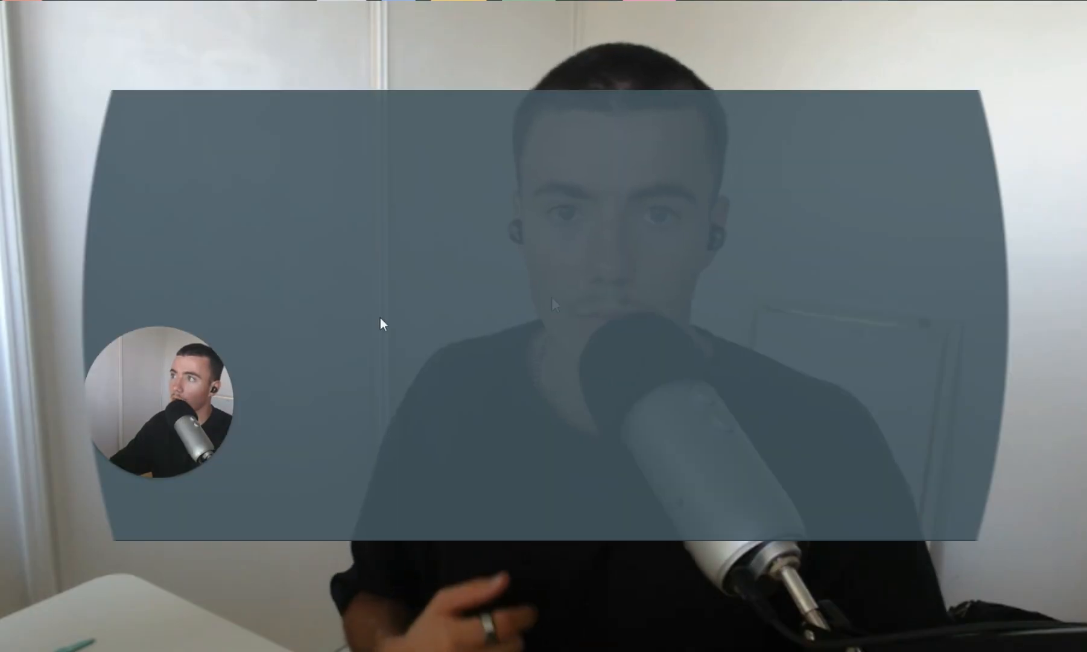
key("ctrl+w")
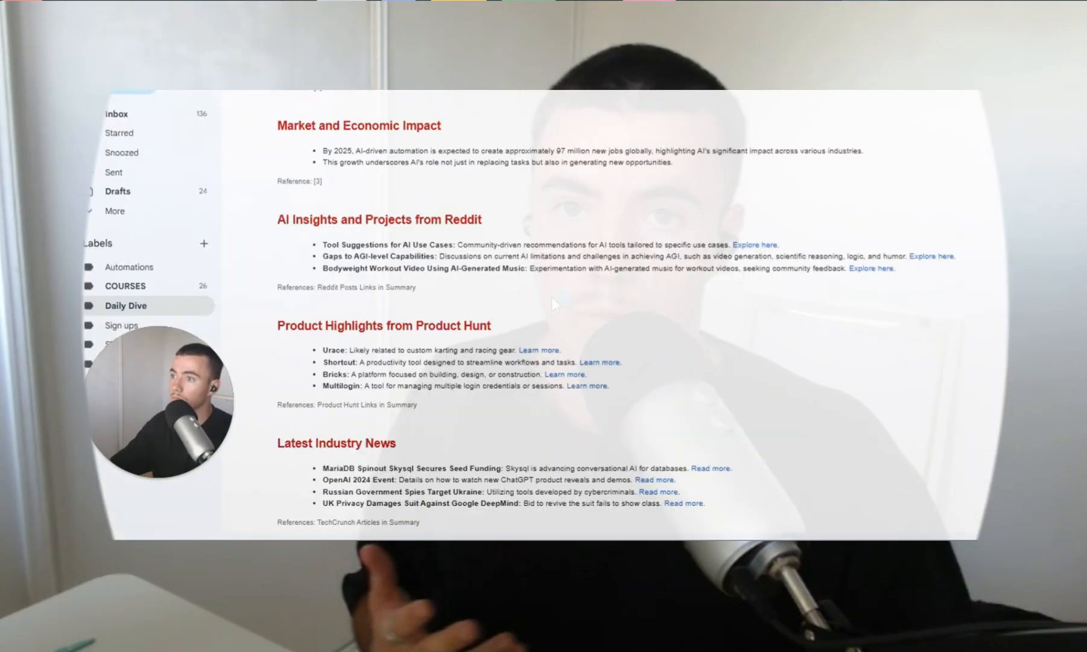
scroll(330, 416, "down", 3)
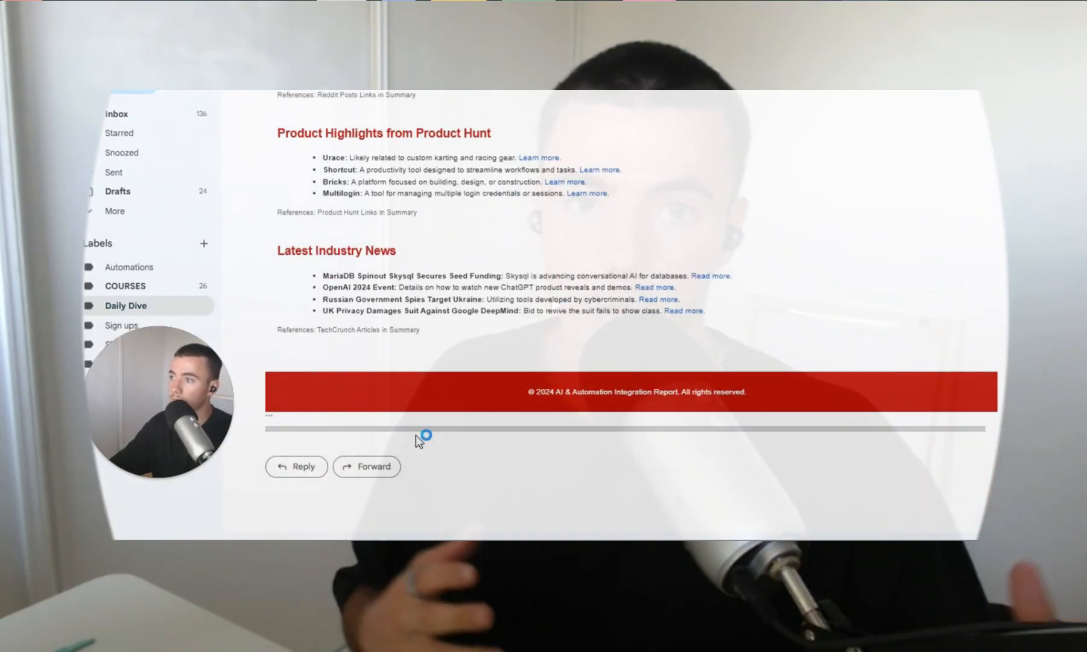
scroll(419, 440, "up", 15)
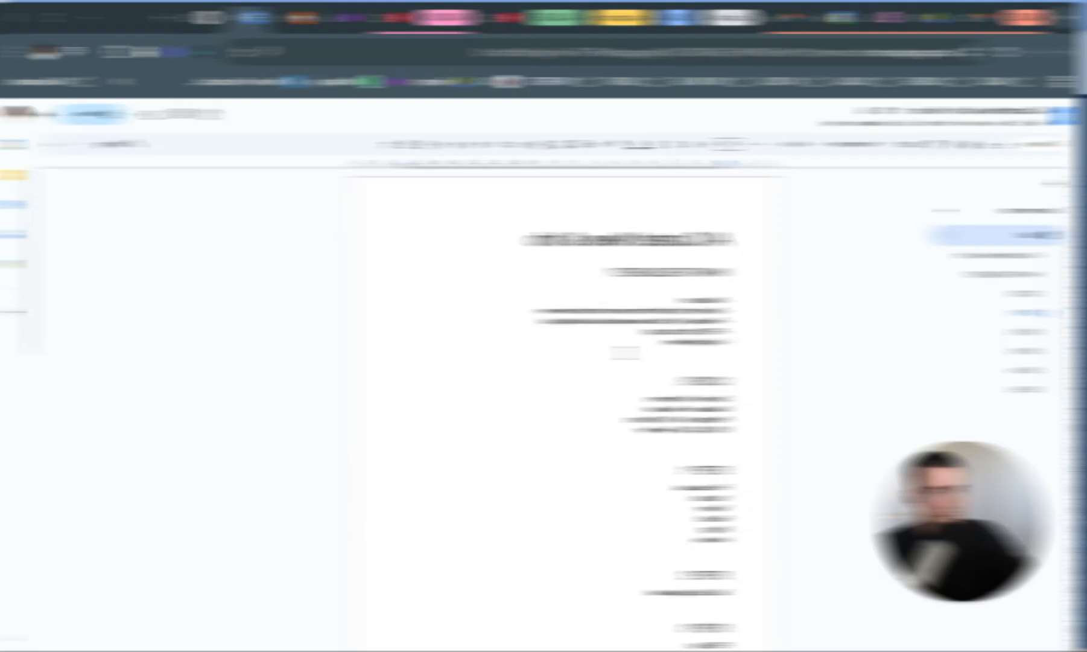
Add the line "- Gmail" below Google Sheets in the document's WHAT'S REQUIRED list.
scroll(495, 339, "up", 3)
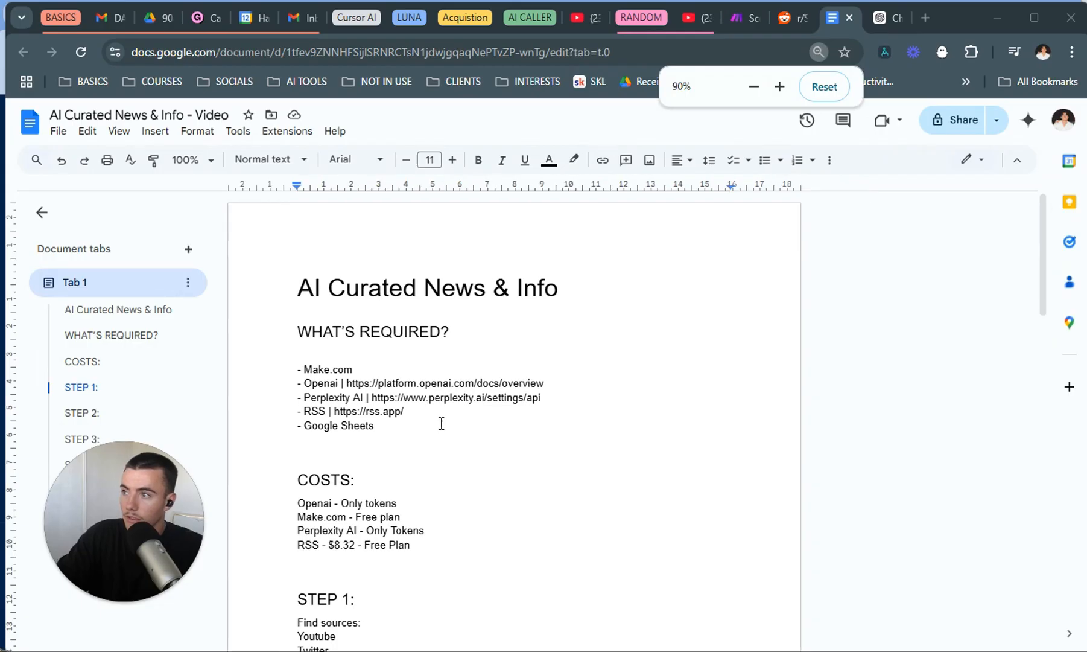
left_click_drag(441, 423, 306, 374)
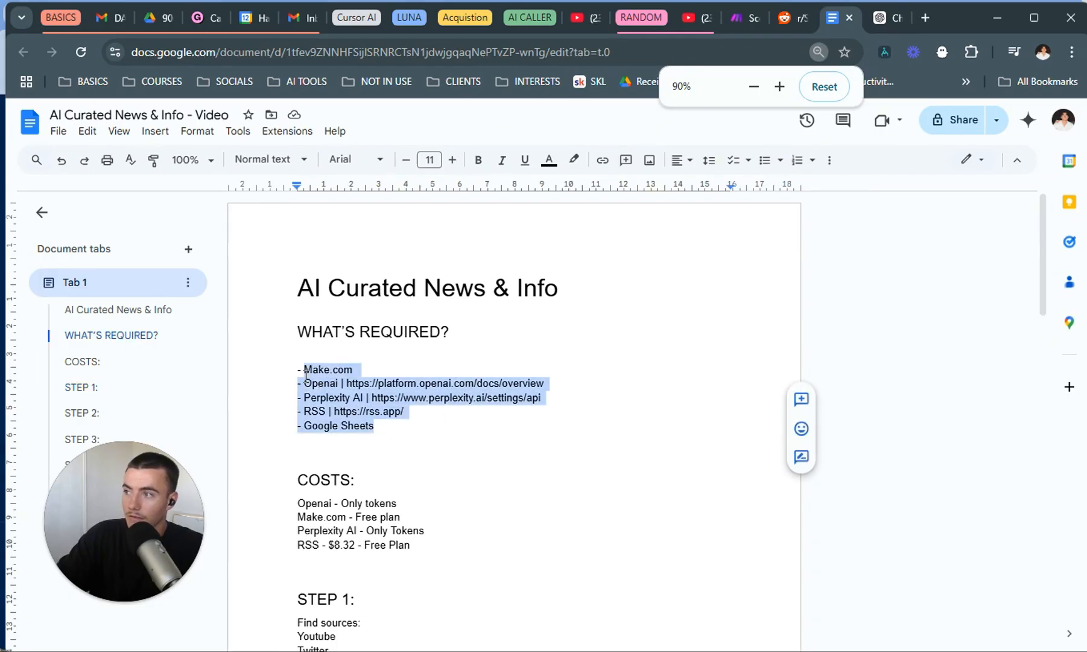
left_click(389, 433)
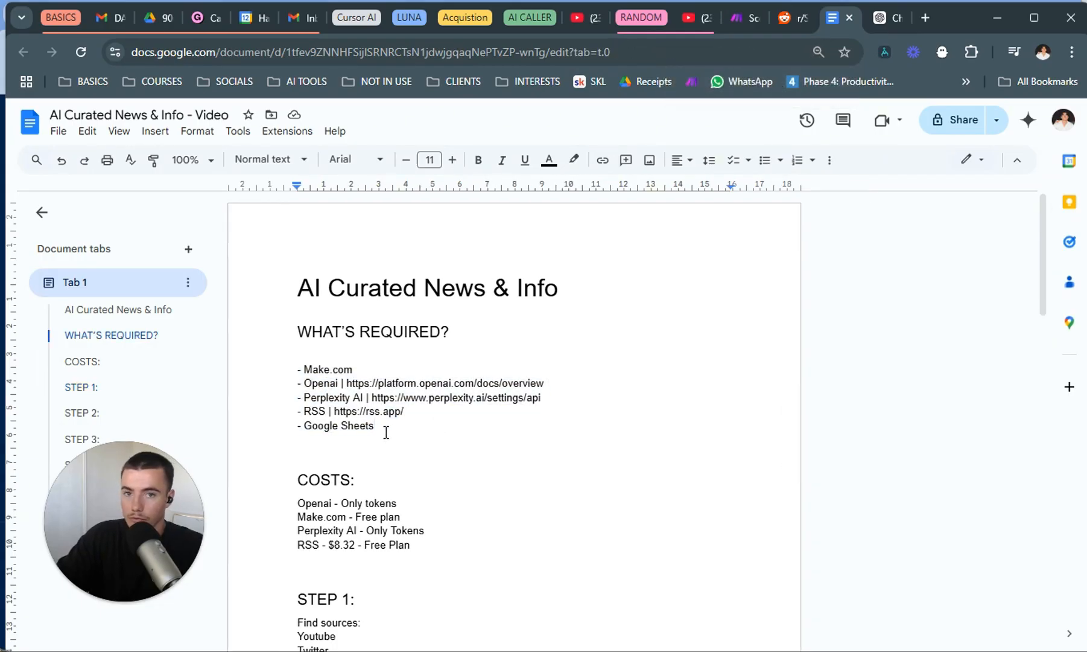
key("Return")
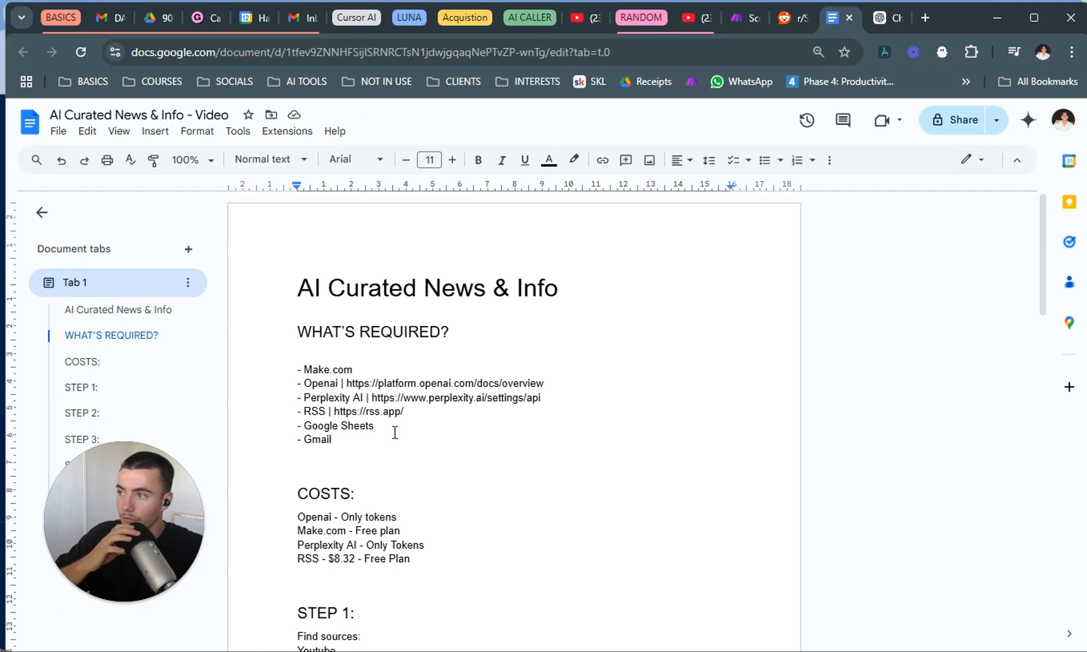
Review the tools and links under WHAT'S REQUIRED, from Make.com and Perplexity AI to RSS and Gmail.
left_click_drag(369, 442, 315, 370)
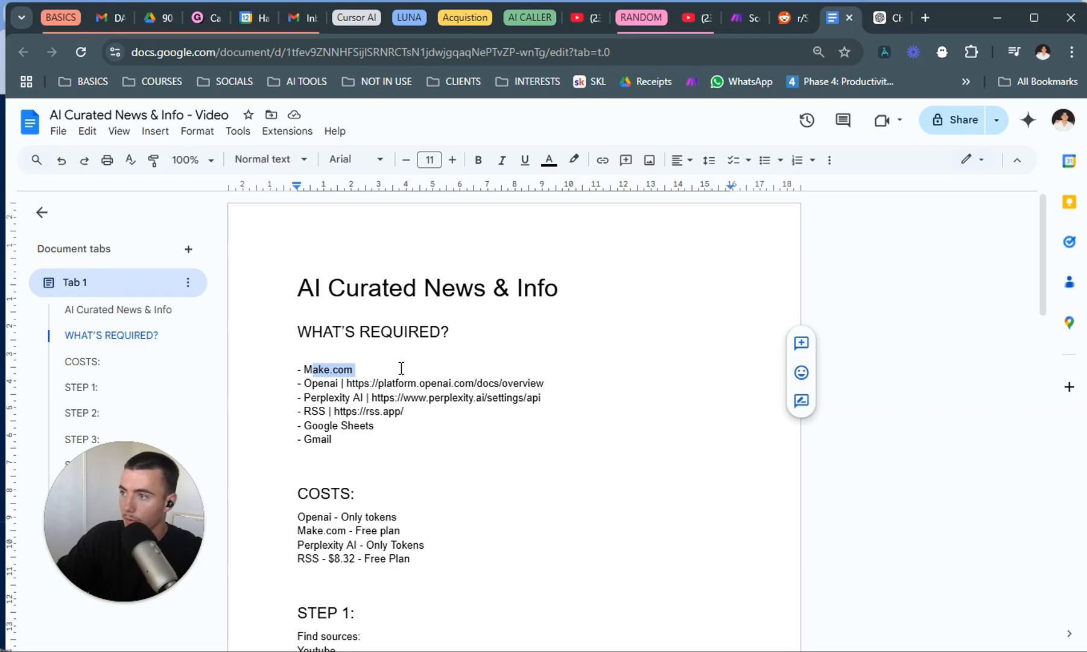
left_click_drag(347, 388, 372, 402)
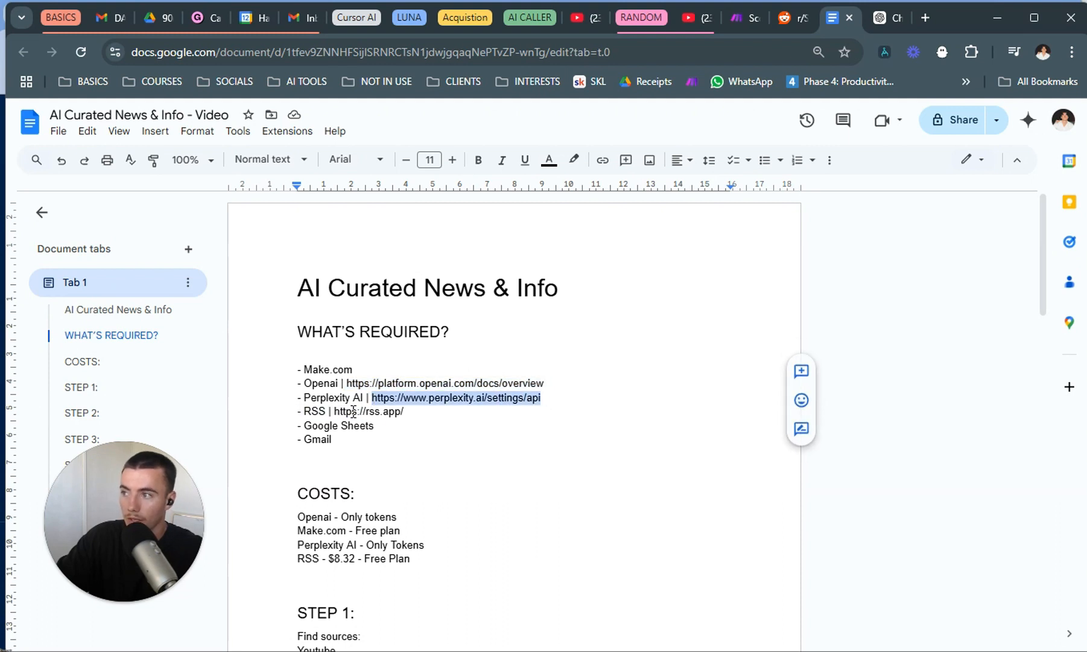
left_click_drag(407, 410, 338, 415)
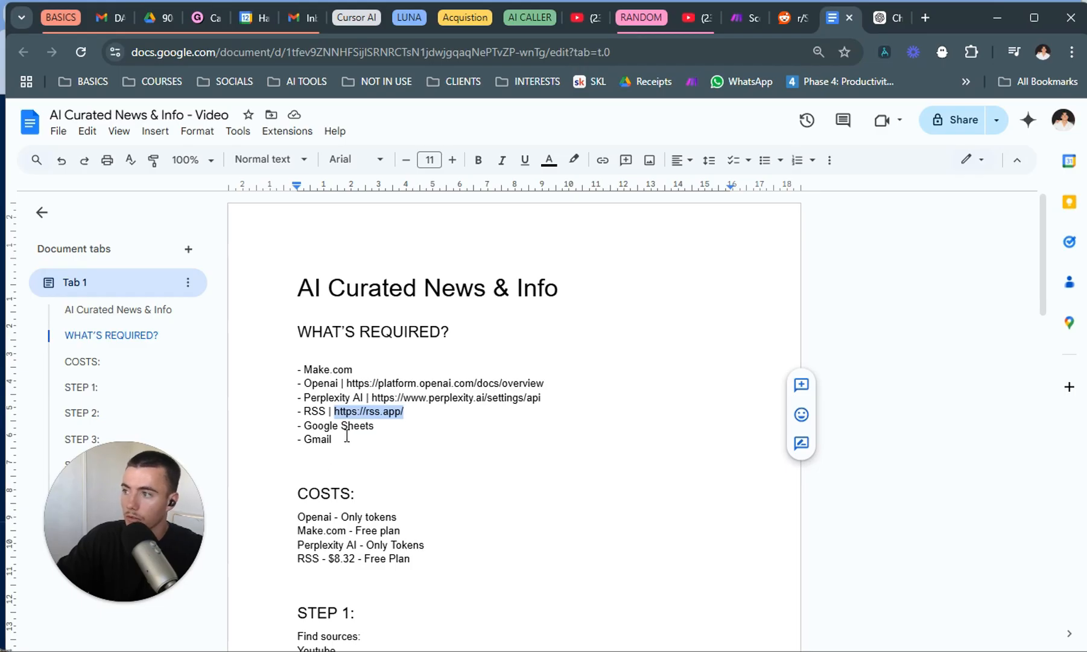
left_click(387, 429)
left_click_drag(364, 432, 301, 442)
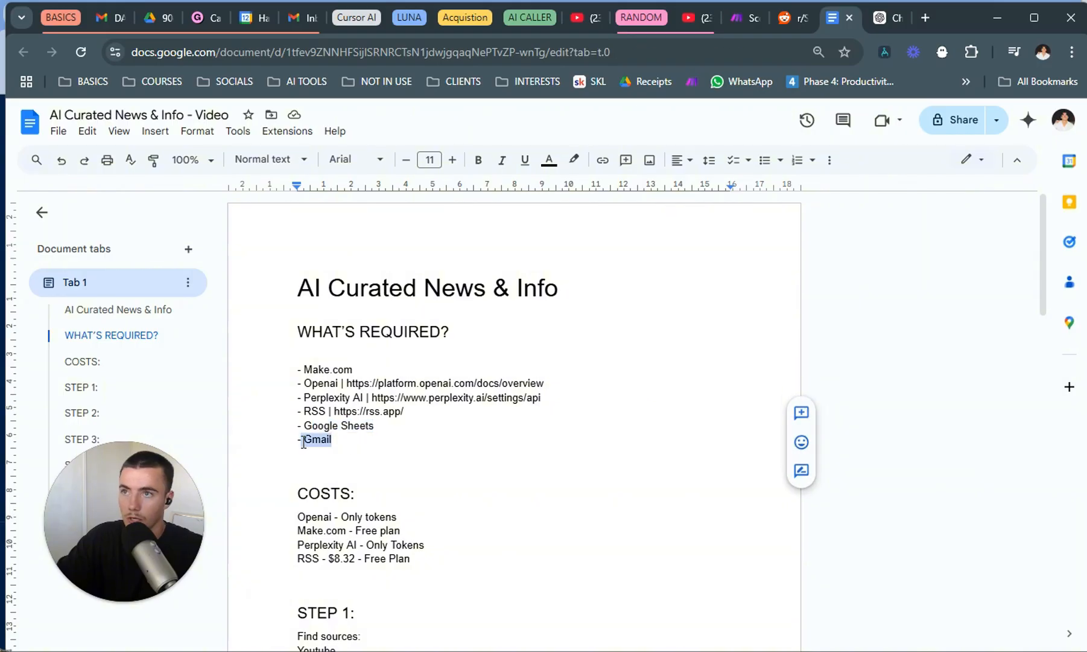
Open the make.com website in a new browser tab.
left_click(356, 369)
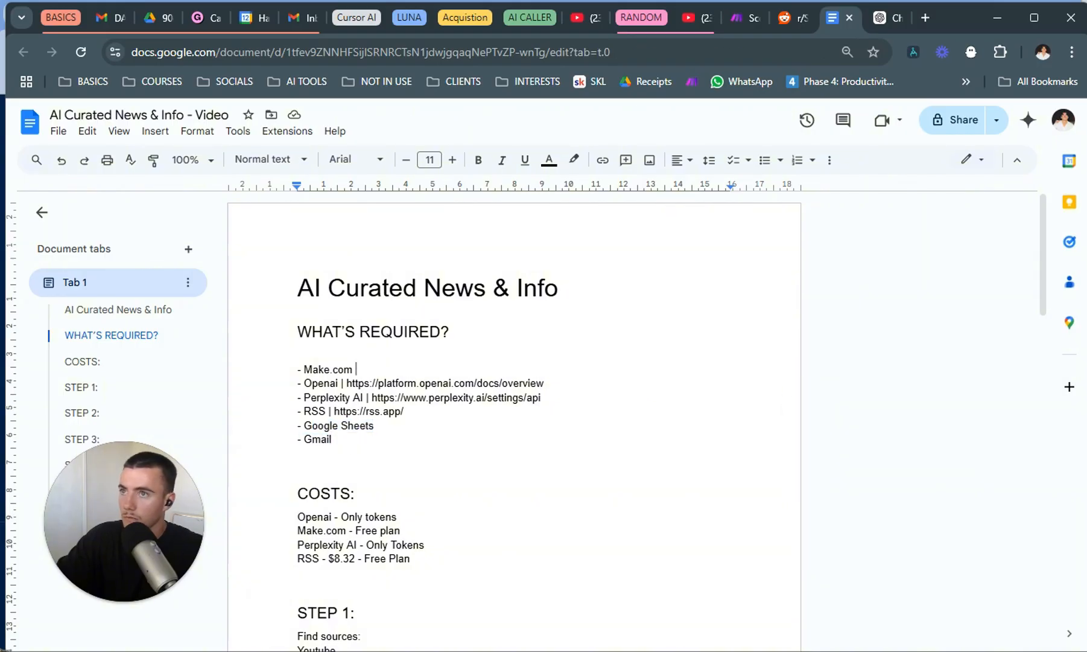
left_click(925, 17)
type("make.co")
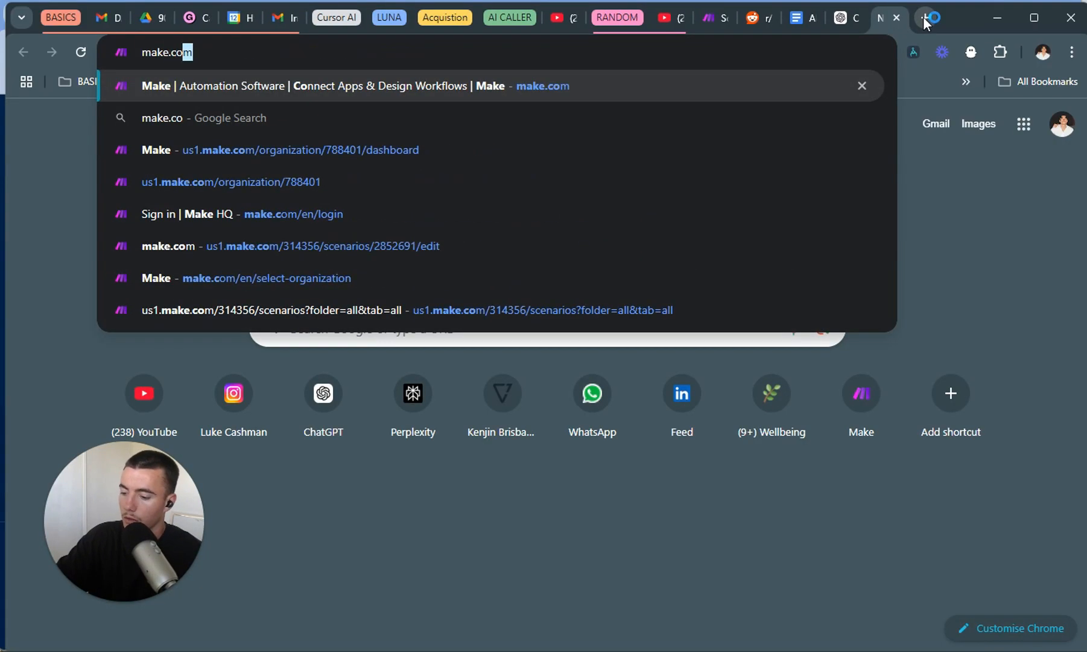
type("m")
key("Return")
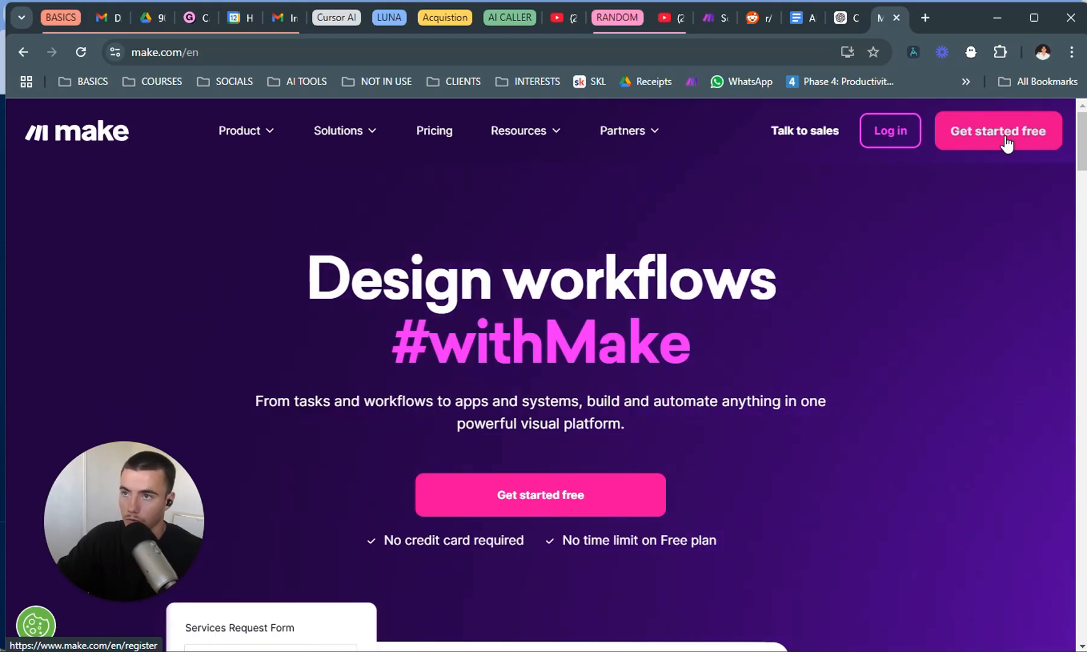
Go from the document's OpenAI link to the OpenAI developer platform and sign up with an existing Google account.
left_click(797, 27)
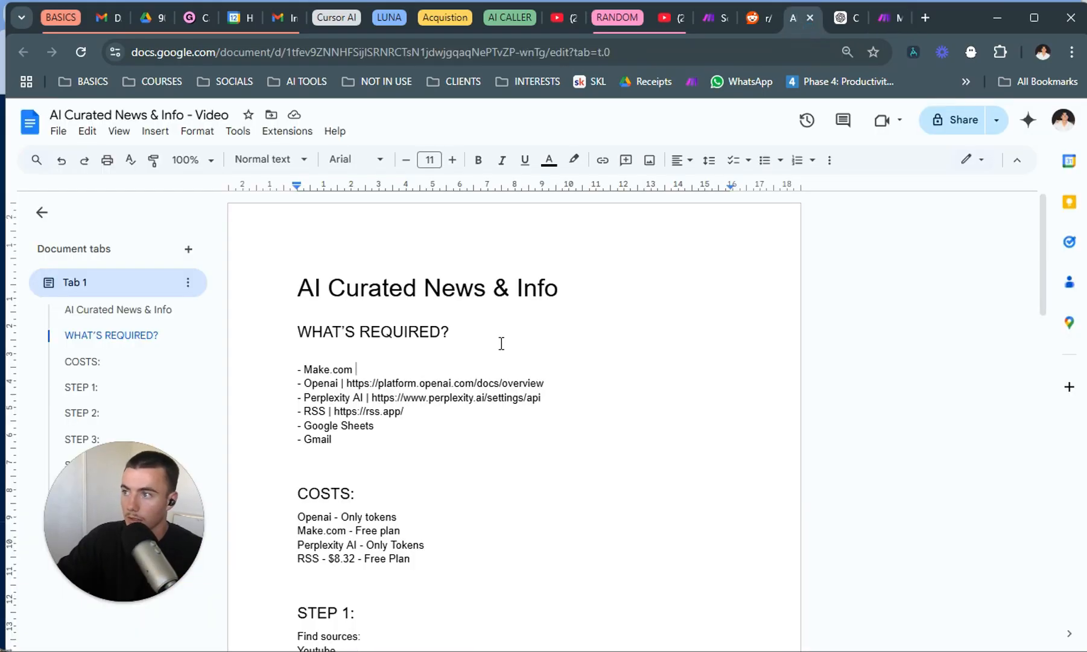
left_click_drag(558, 387, 351, 377)
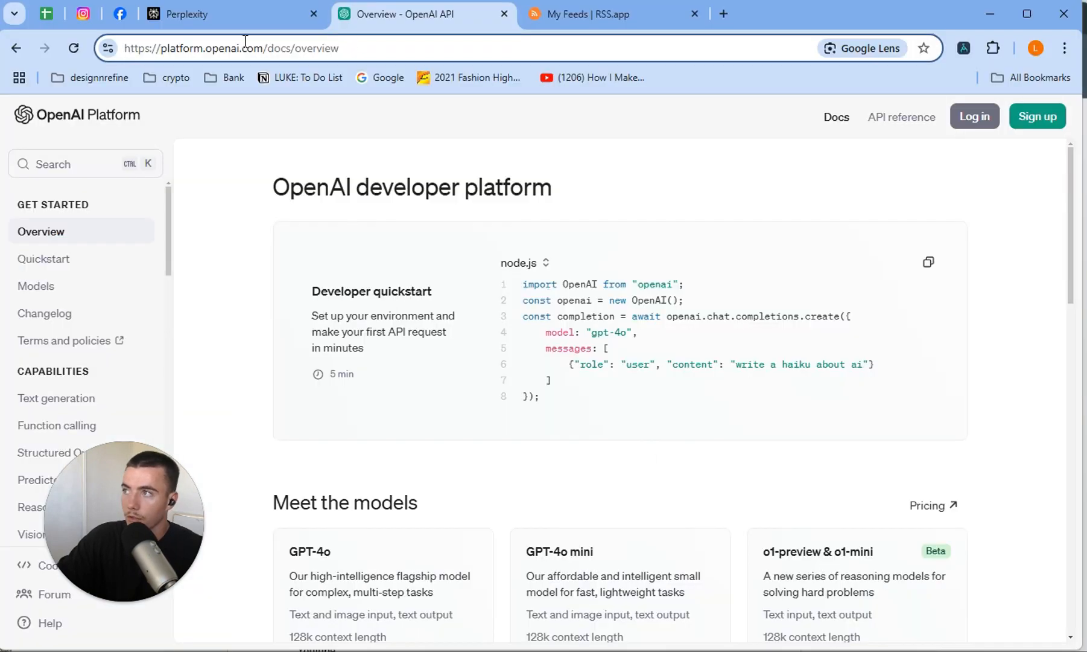
left_click(1054, 127)
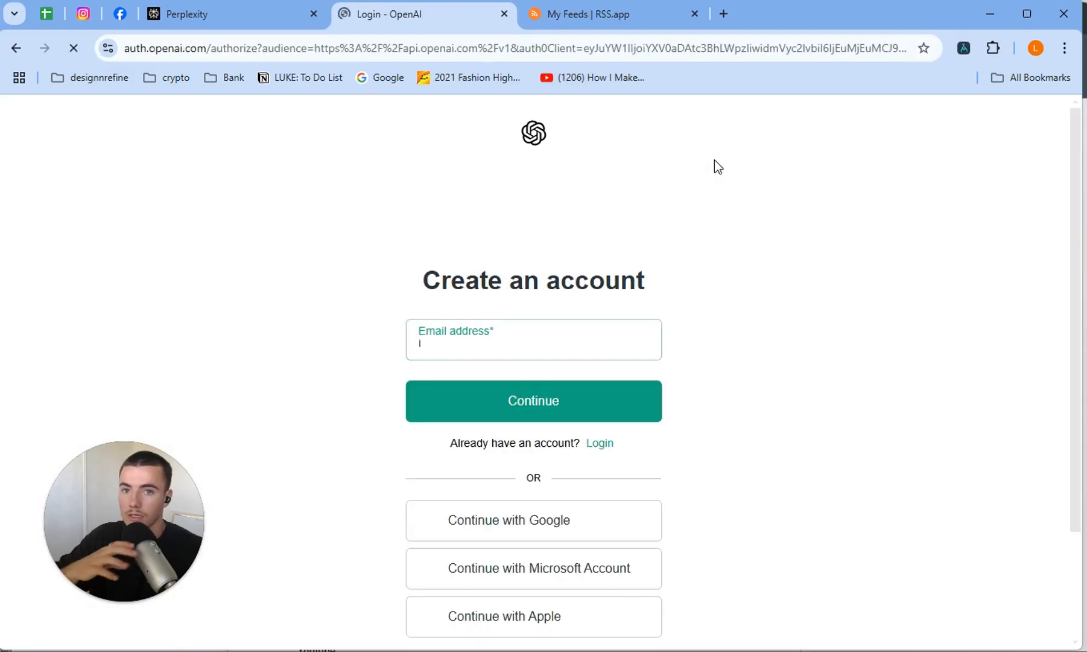
left_click(560, 519)
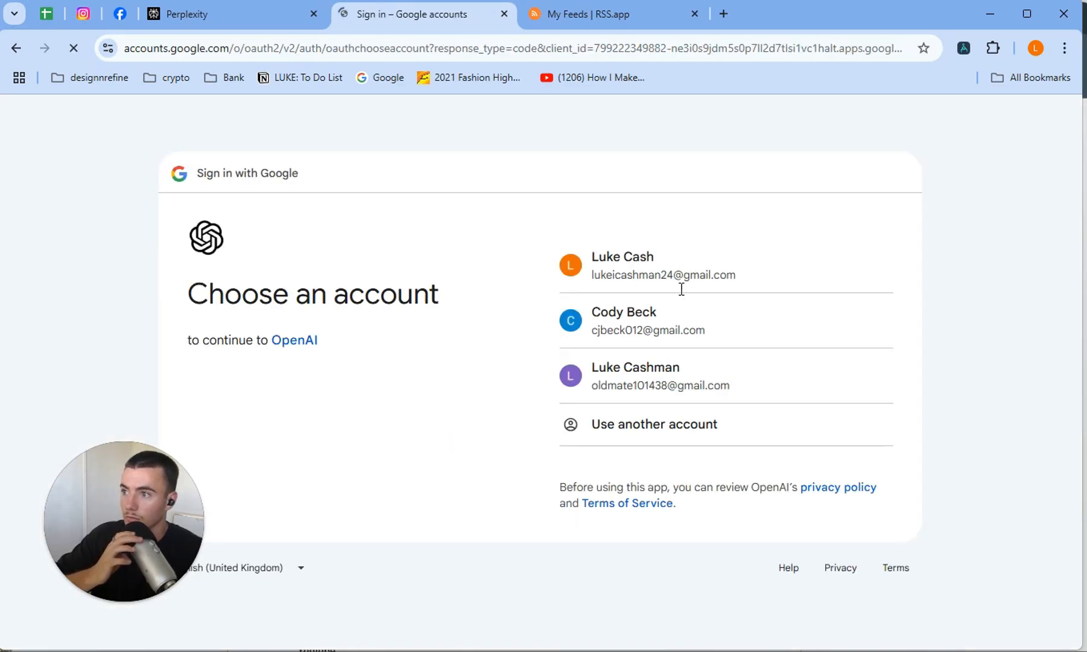
left_click(733, 282)
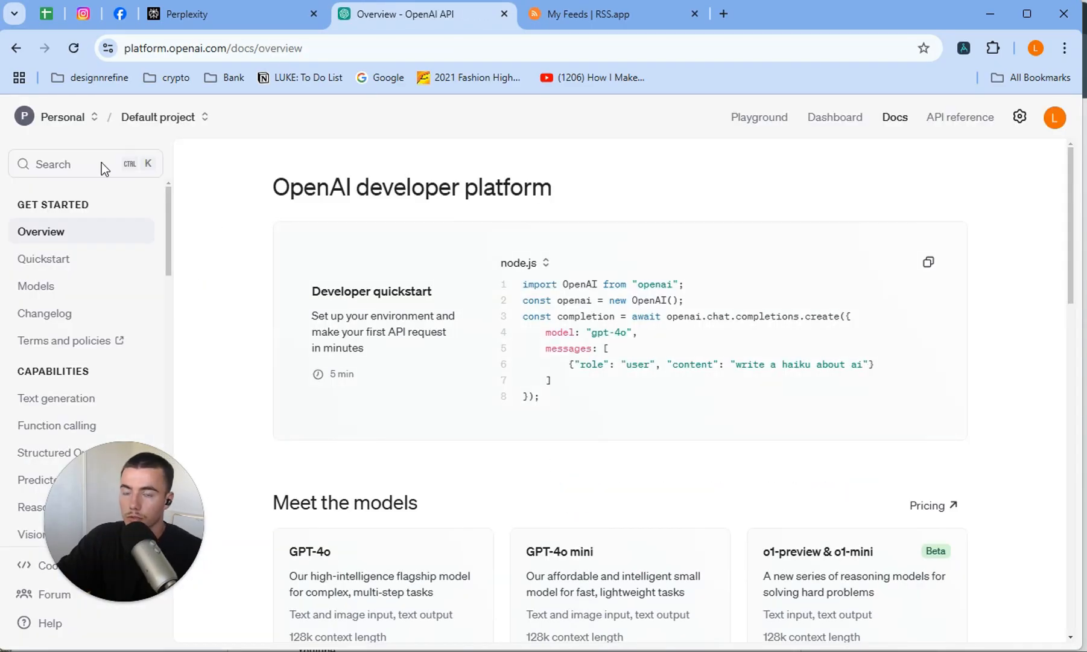
In the organization's API key settings, create a secret key named RSSS VIDEO for the Default project.
left_click(1019, 124)
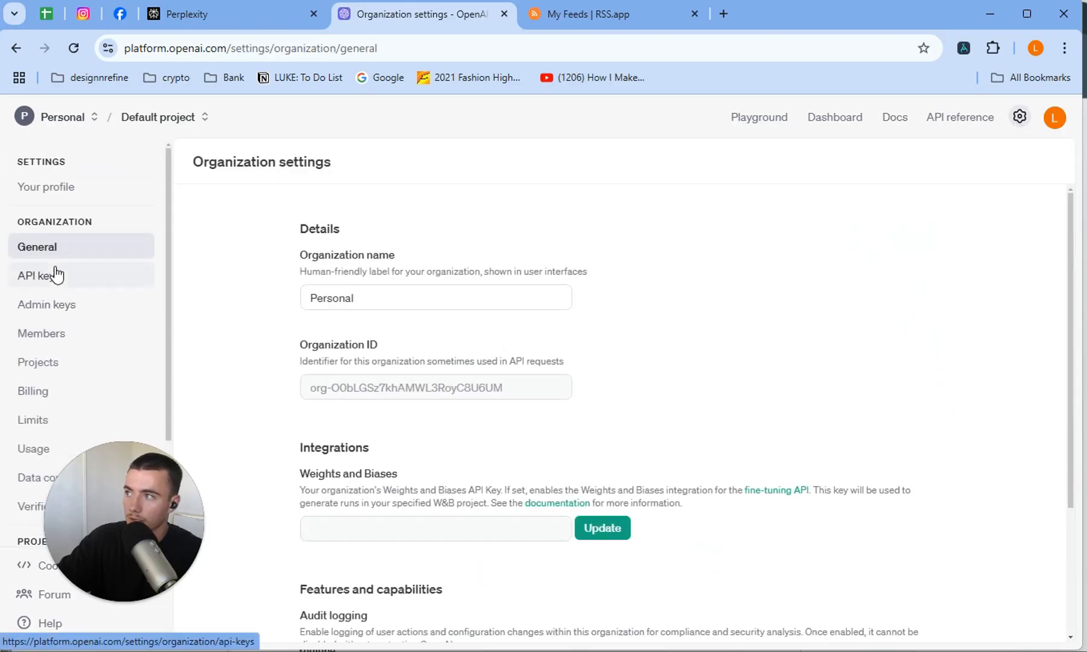
left_click(56, 275)
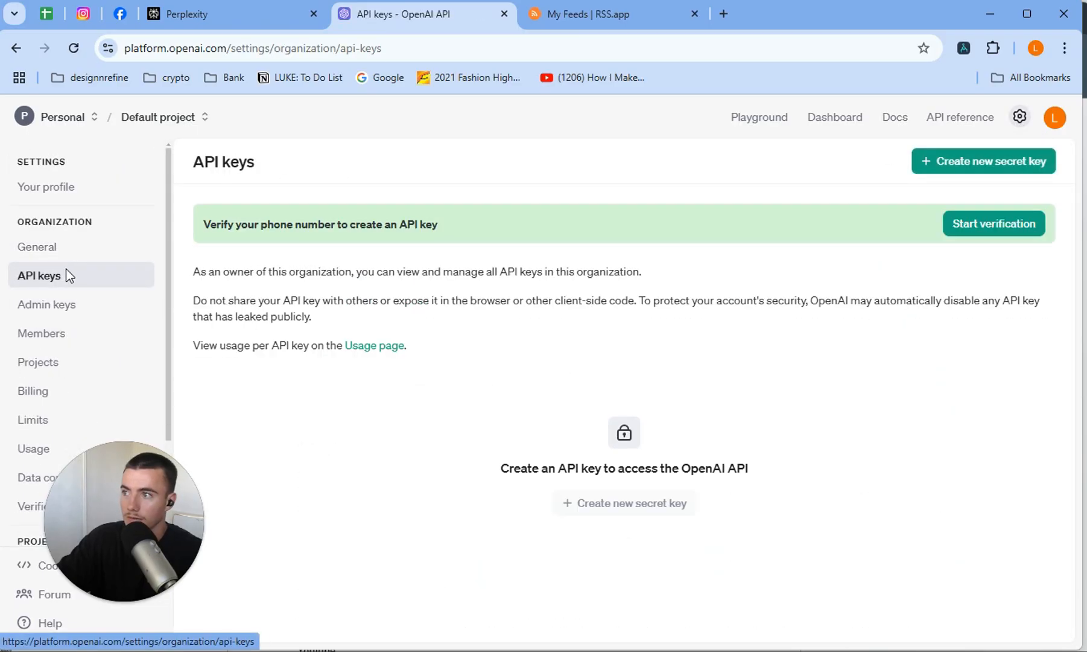
left_click(1002, 172)
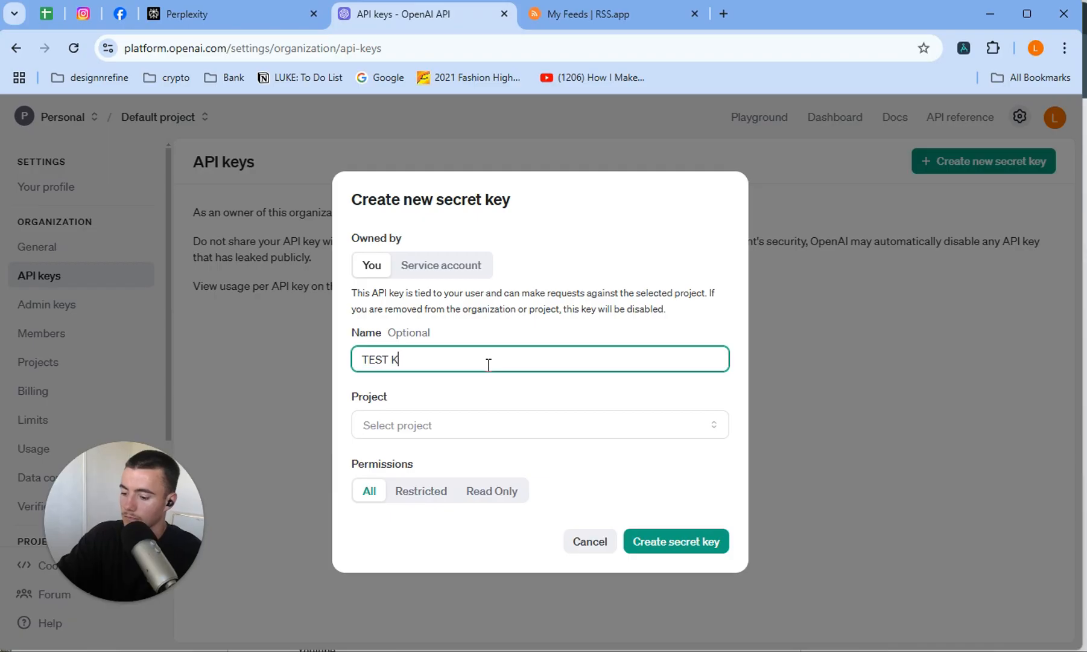
key("BackSpace")
key("BackSpace")
key("BackSpace")
key("BackSpace")
key("BackSpace")
key("BackSpace")
key("BackSpace")
key("BackSpace")
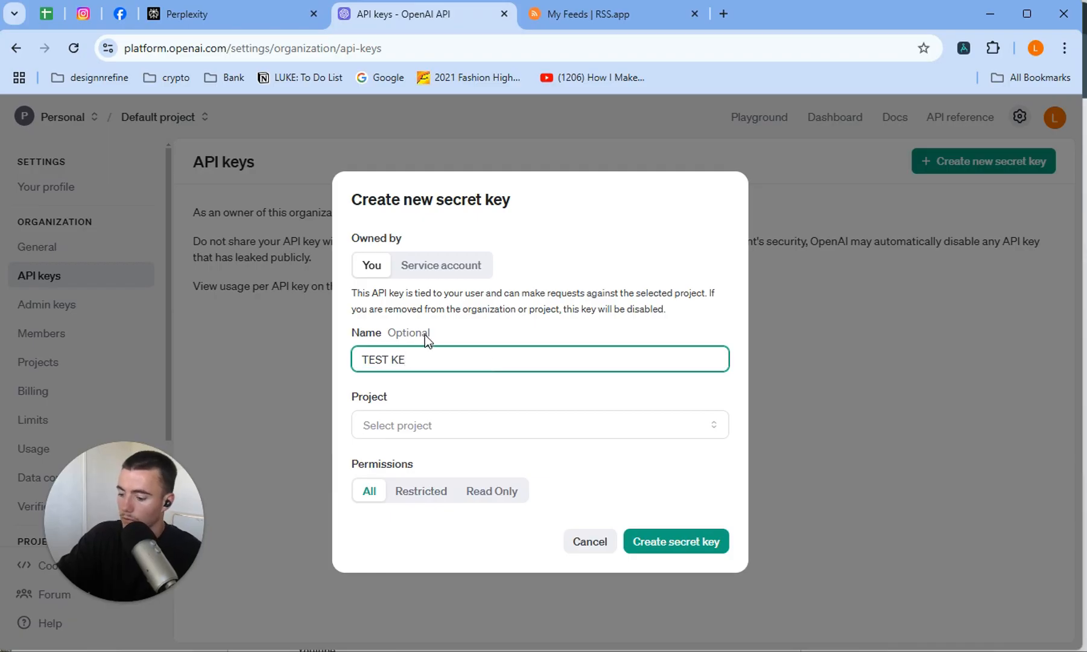
type("RSSS VIDEO")
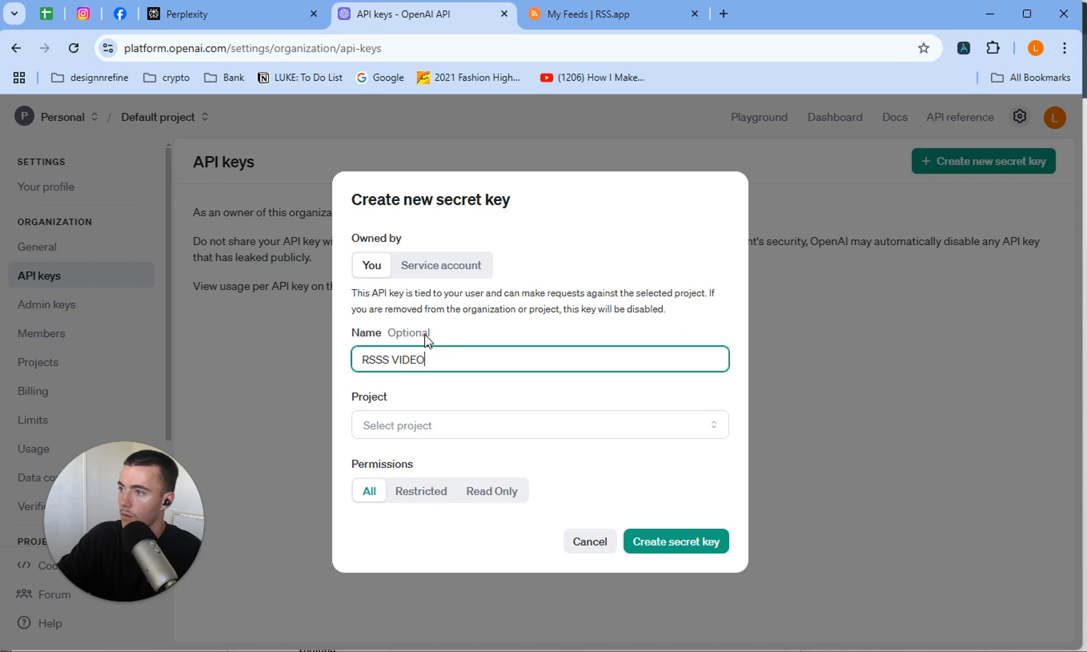
left_click(427, 429)
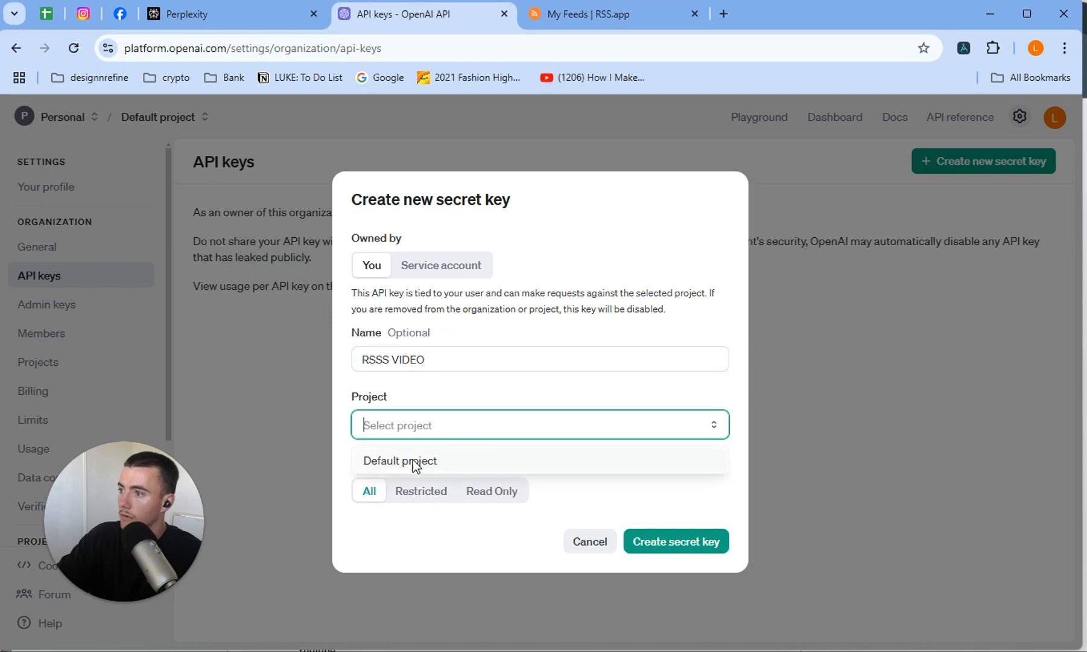
left_click(413, 458)
left_click(674, 540)
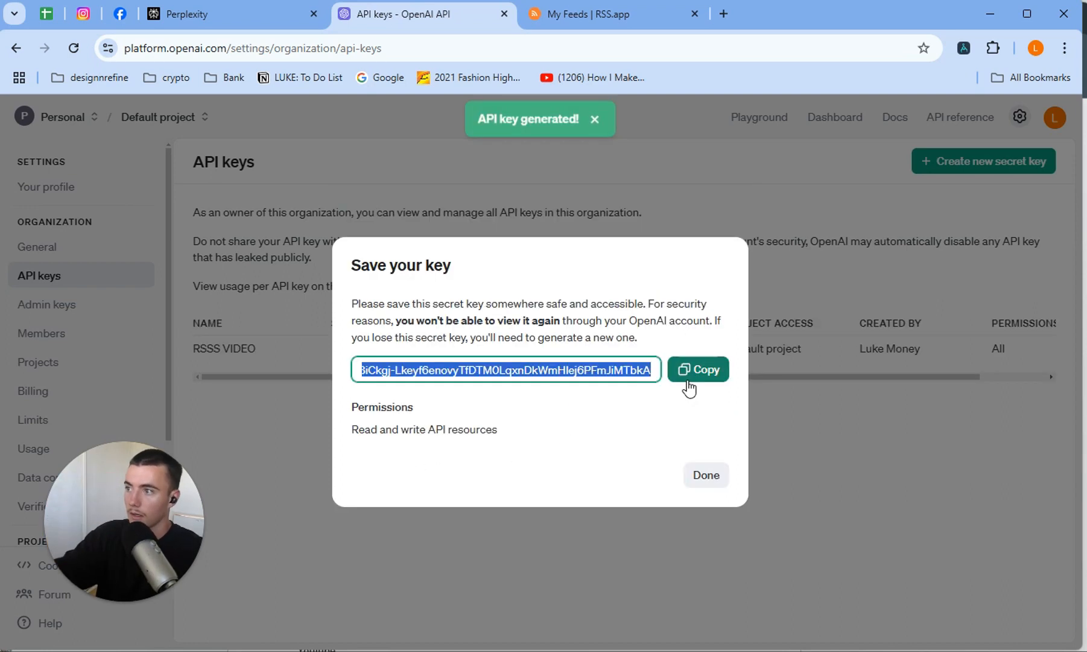
Copy the new OpenAI API key into the Google Docs document below the OpenAI link, and add an empty line under the Perplexity AI entry.
left_click(687, 379)
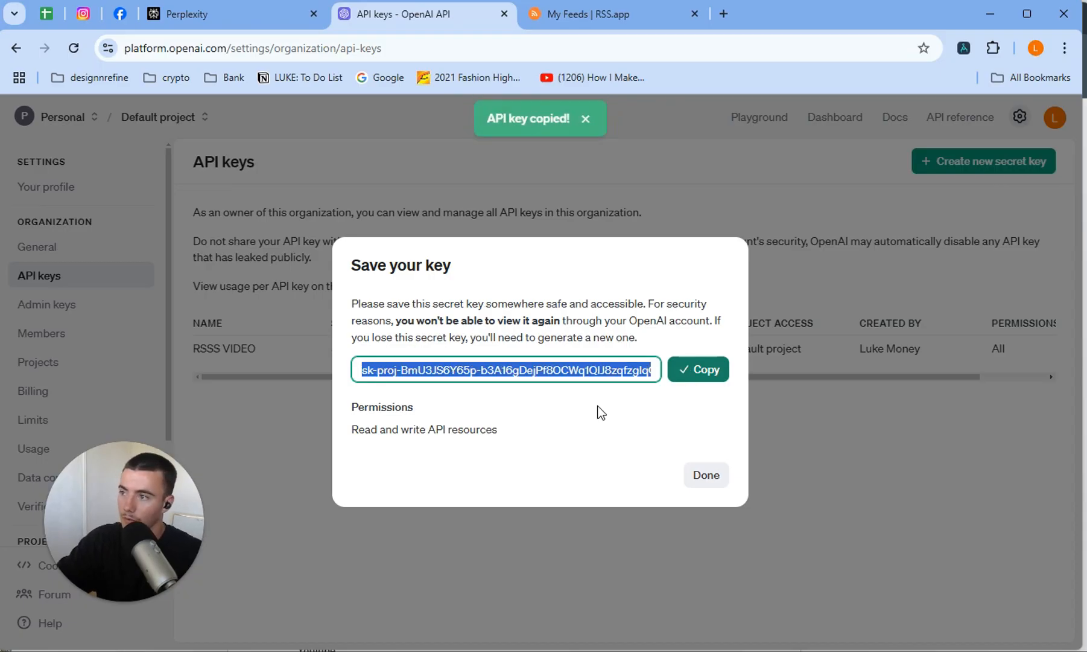
left_click(705, 480)
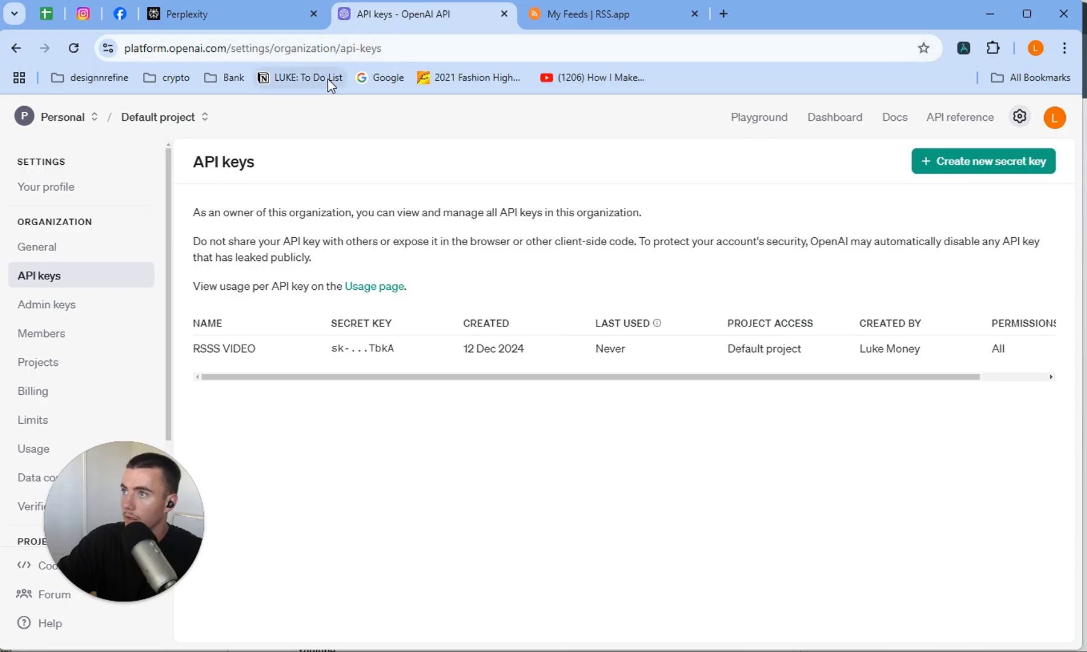
key("alt+Tab")
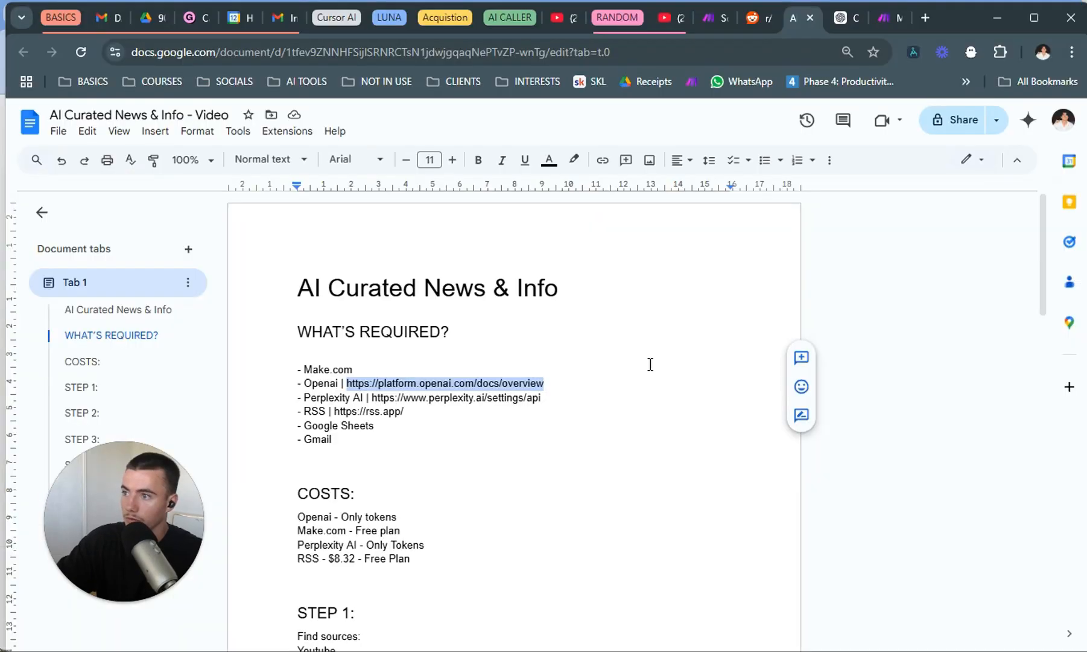
left_click(628, 386)
key("Return")
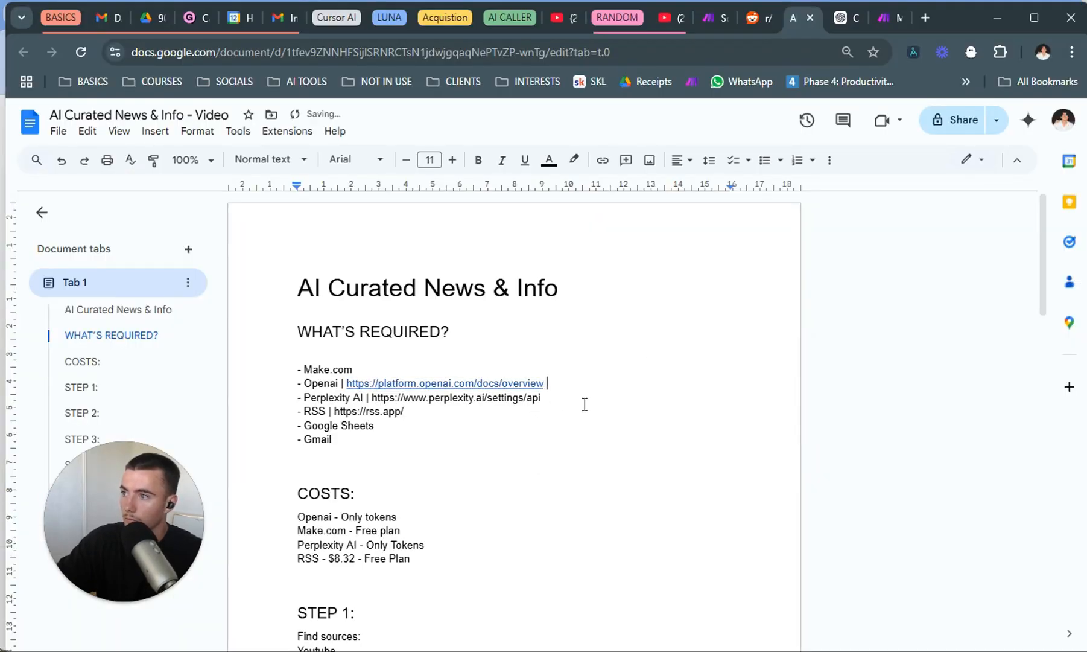
key("ctrl+v")
key("Return")
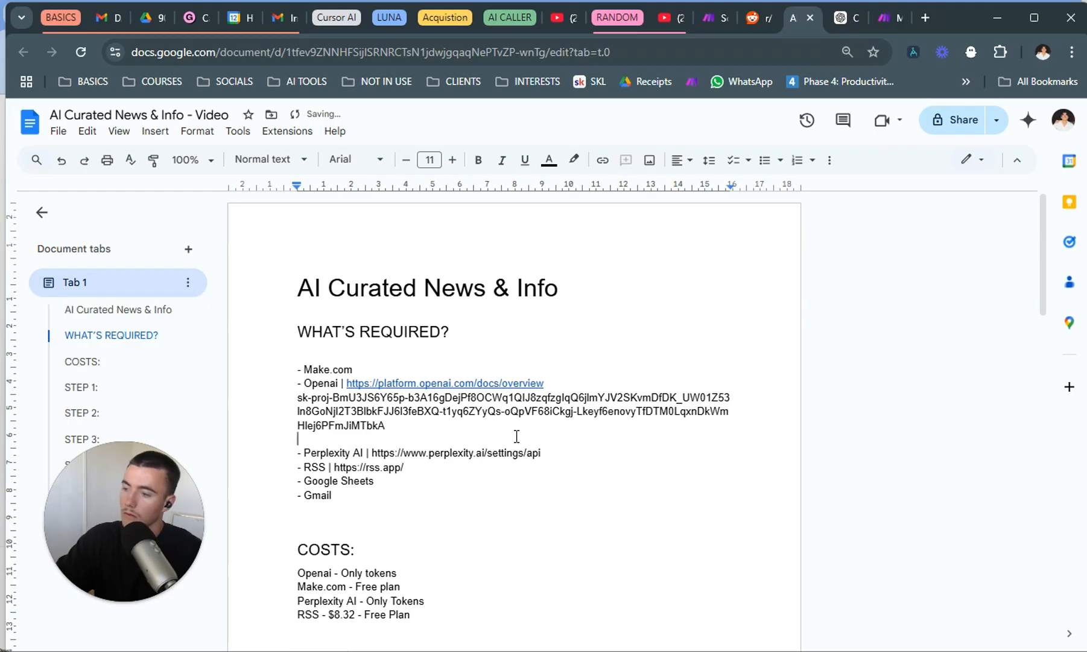
left_click(546, 456)
key("Return")
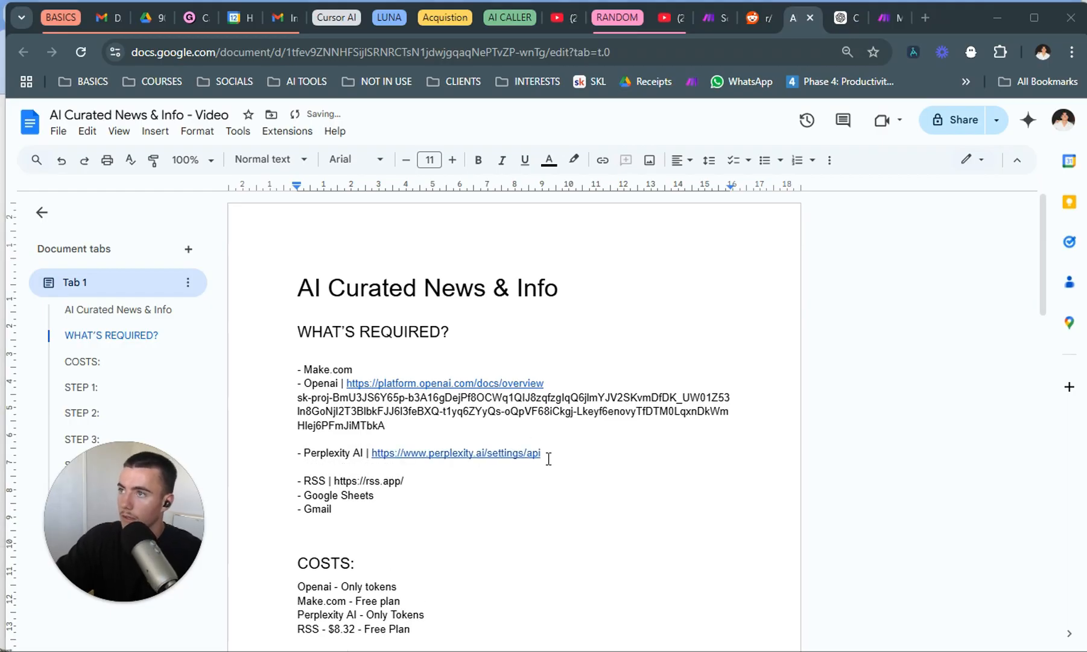
Switch to Perplexity and open the account settings from its home page.
key("alt+Tab")
left_click(237, 23)
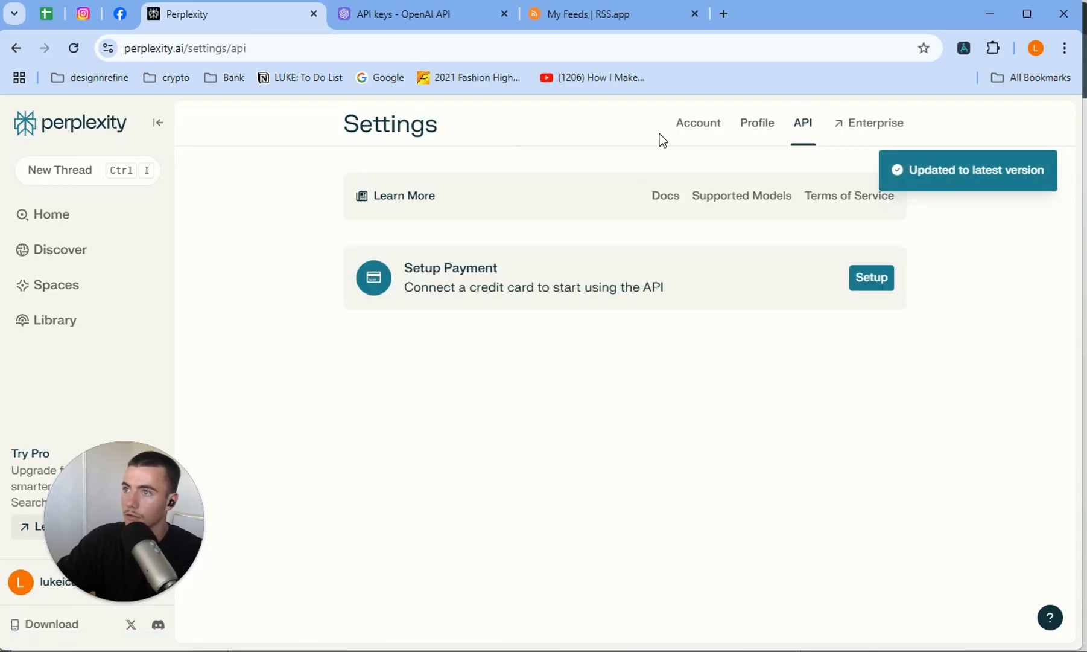
left_click(680, 130)
left_click(71, 214)
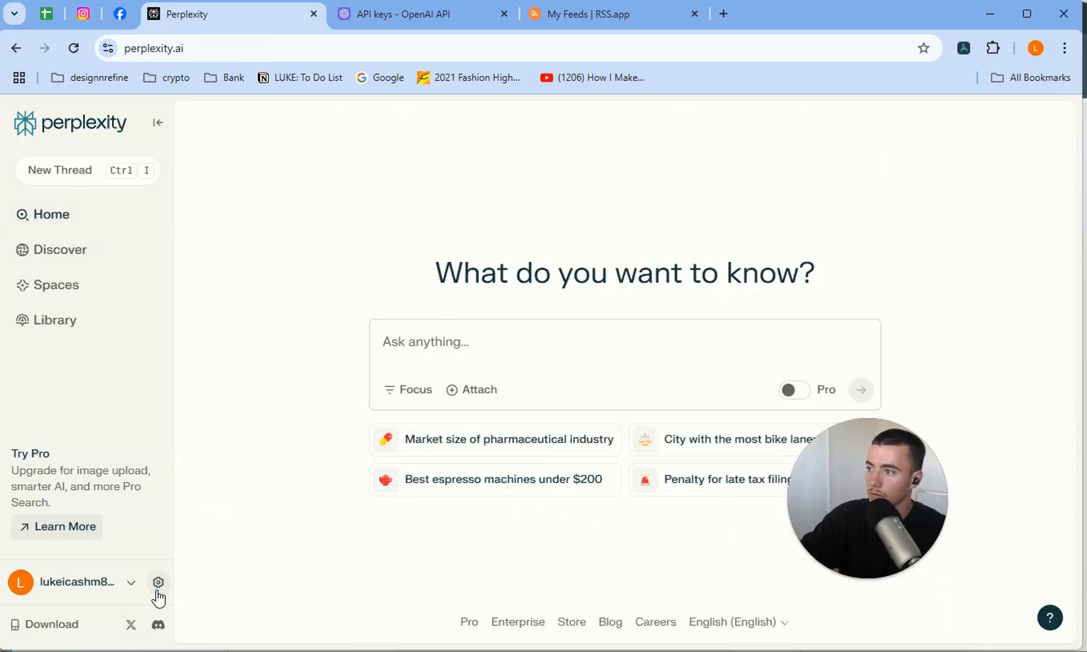
left_click(158, 584)
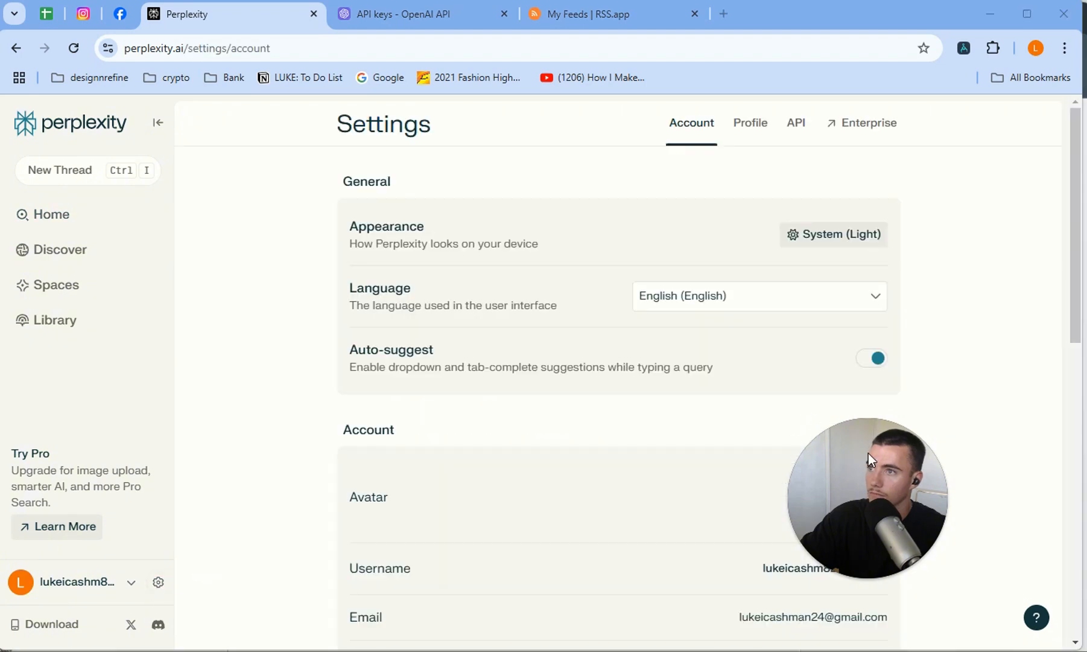
Open Perplexity's API settings and view the payment details form for connecting a credit card.
left_click(797, 126)
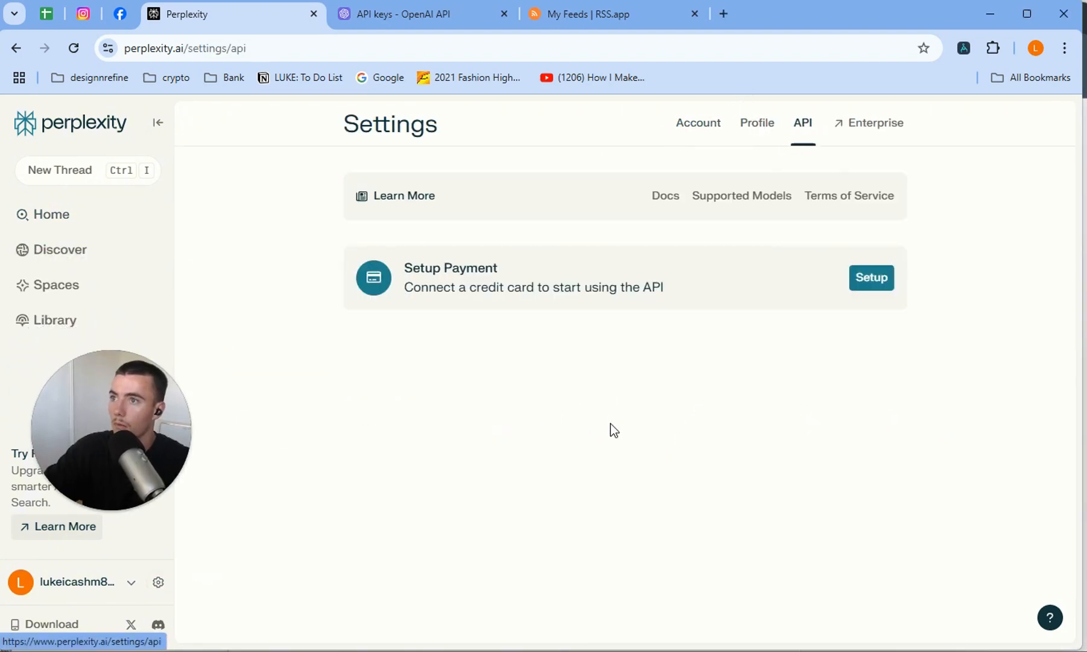
left_click(863, 280)
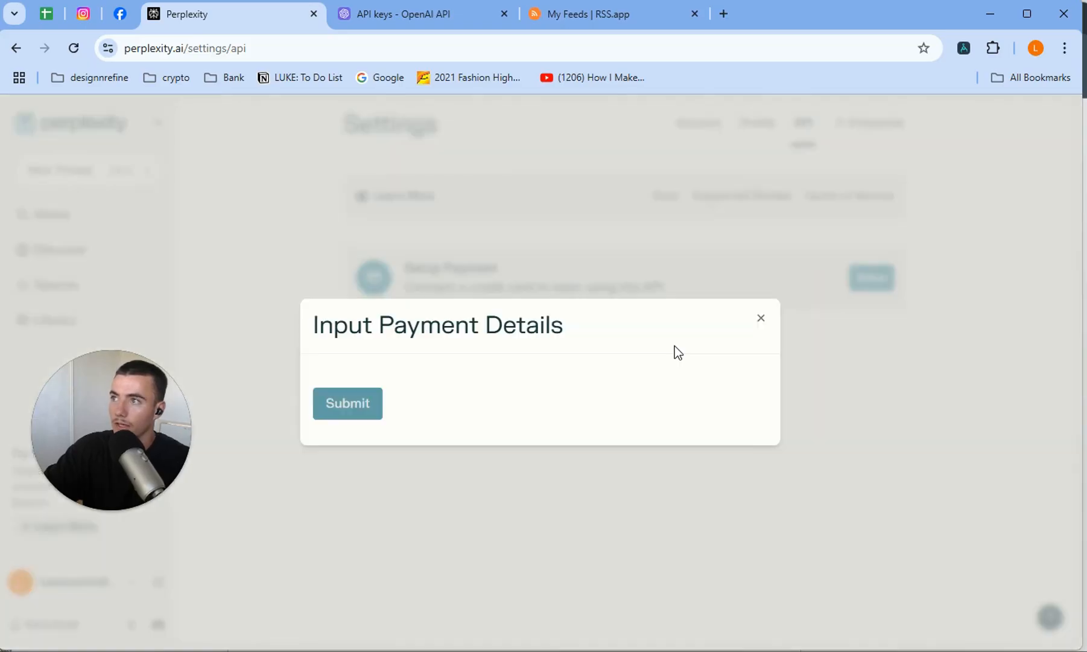
left_click(761, 318)
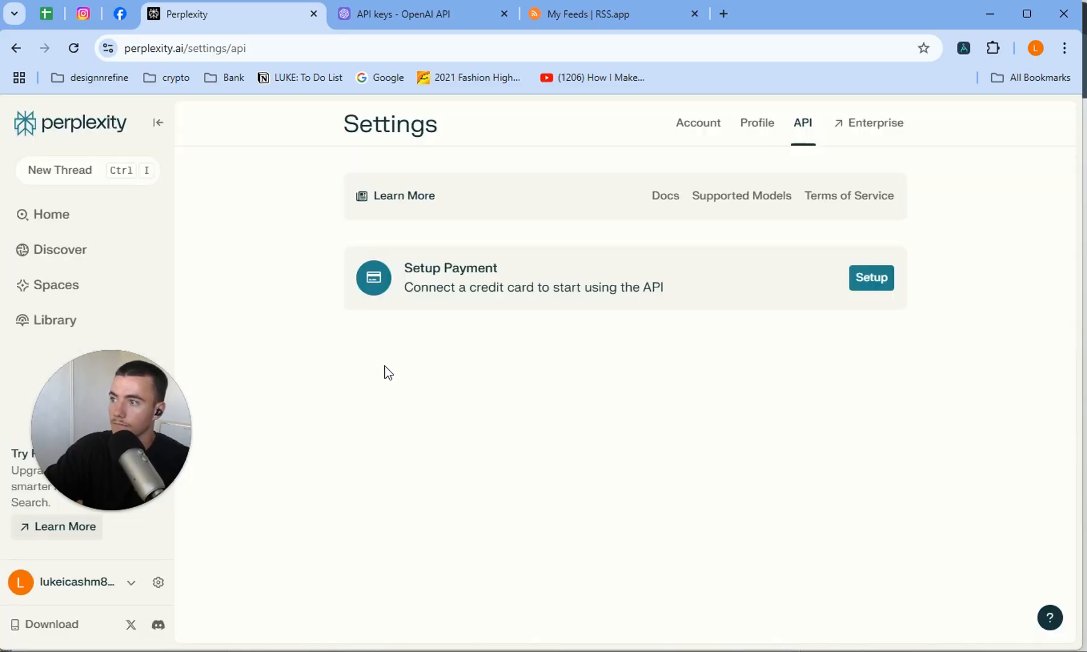
left_click(878, 272)
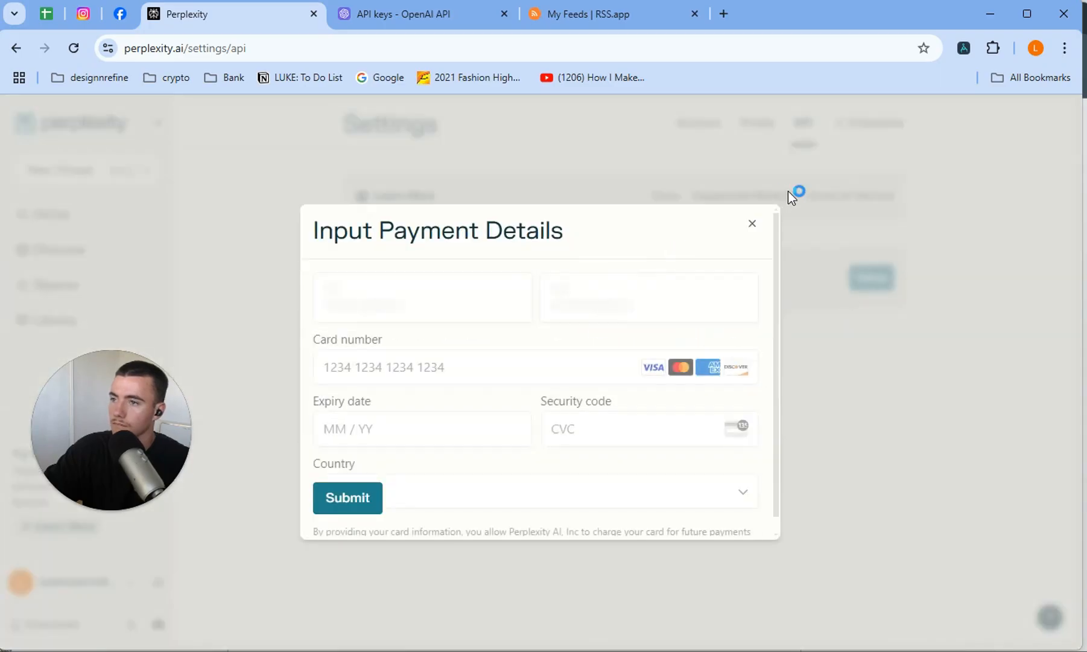
left_click(761, 176)
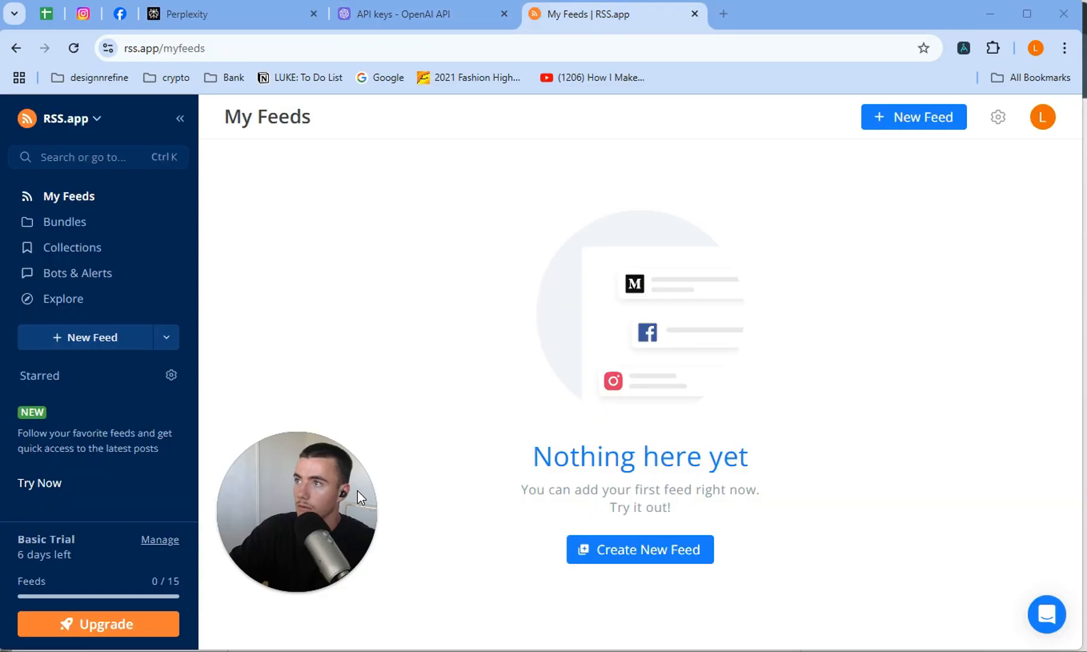
Go to the AI Jason channel on YouTube and open the channel page's source code.
left_click(244, 52)
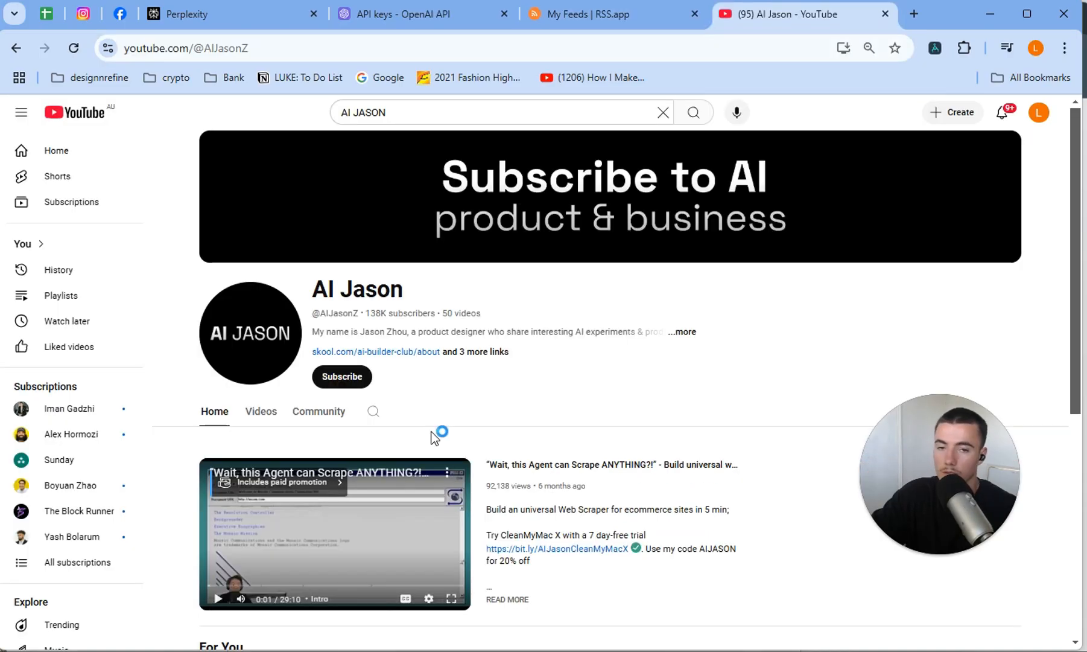
right_click(517, 372)
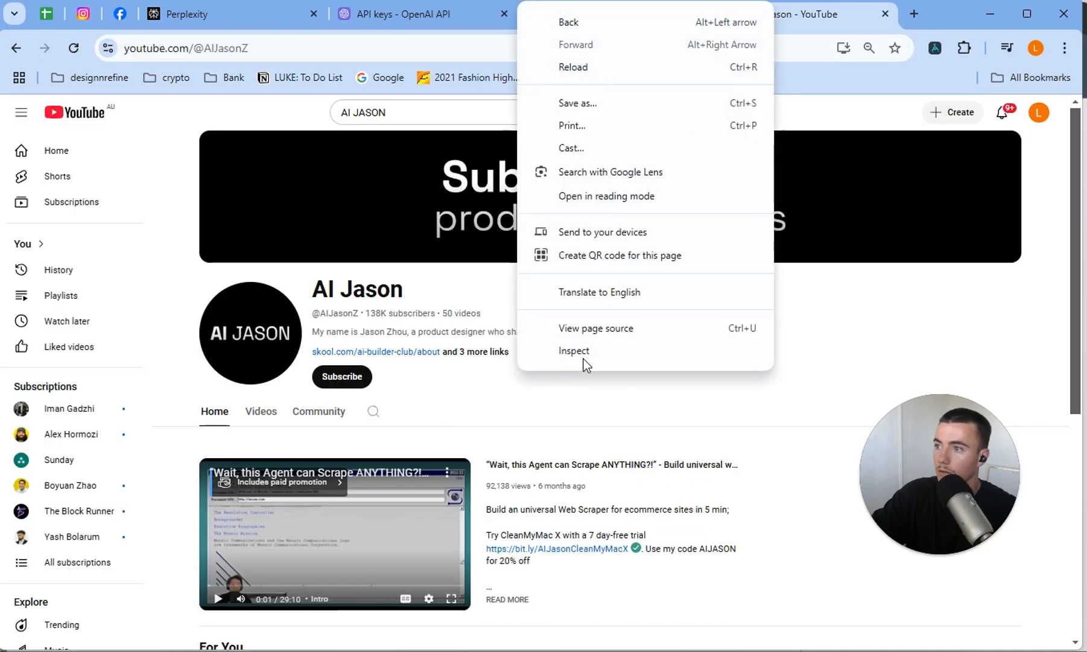
left_click(591, 333)
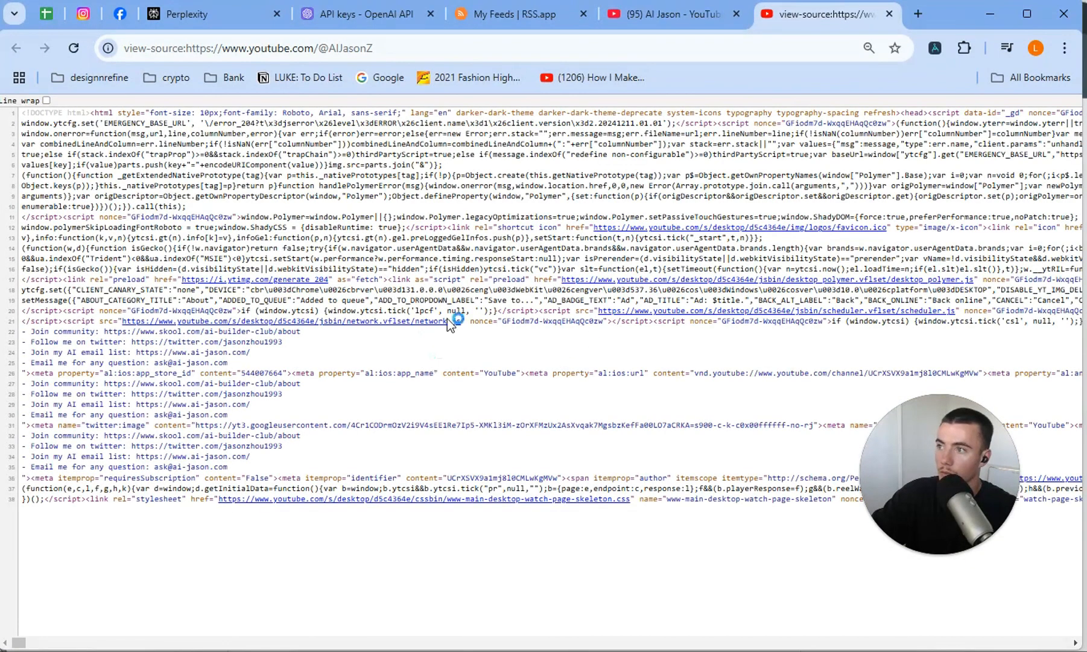
left_click(654, 19)
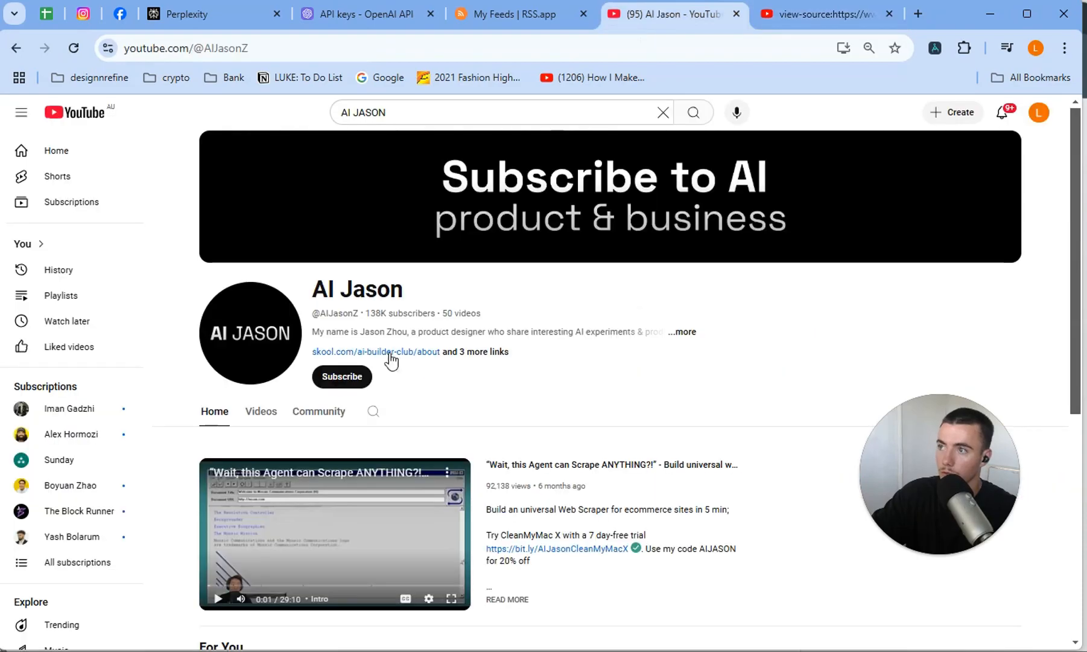
right_click(591, 365)
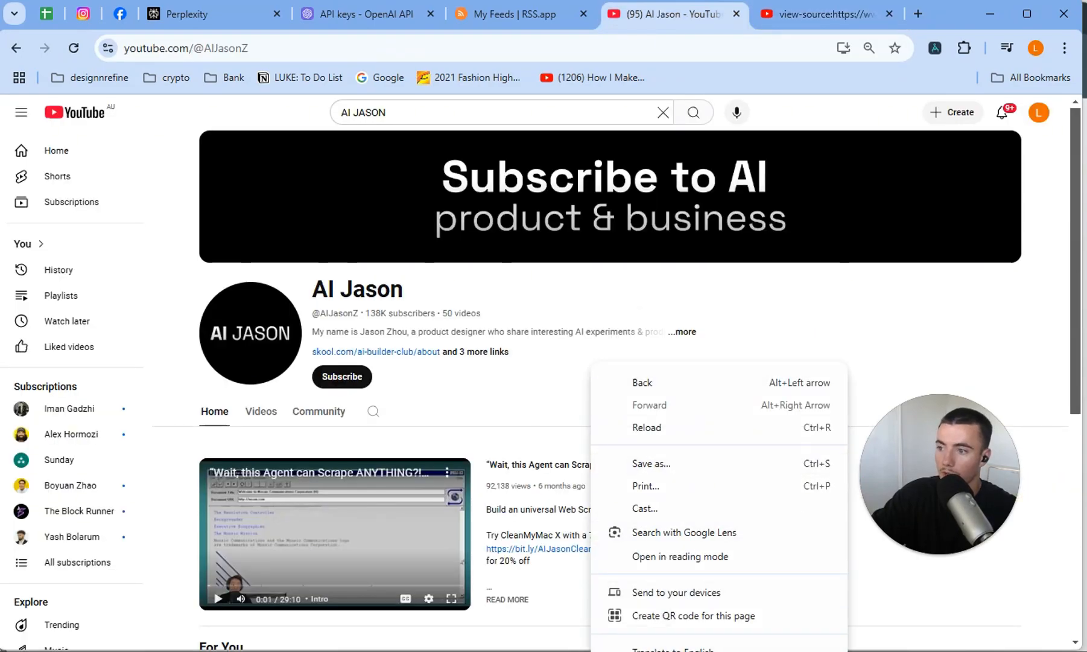
right_click(566, 276)
right_click(562, 275)
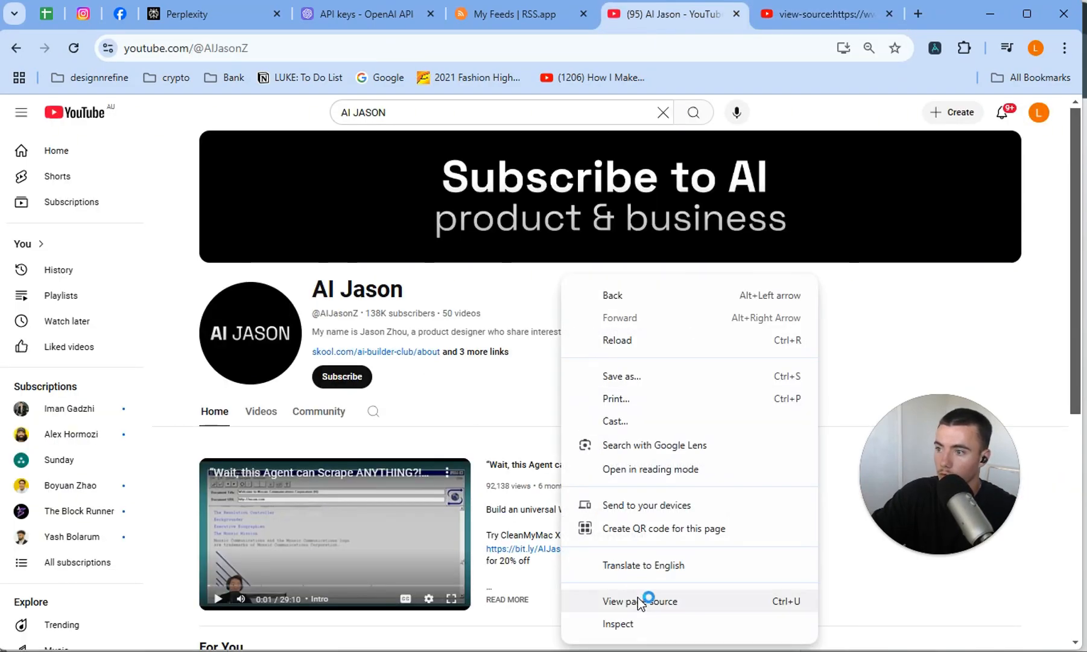
left_click(913, 358)
left_click(849, 15)
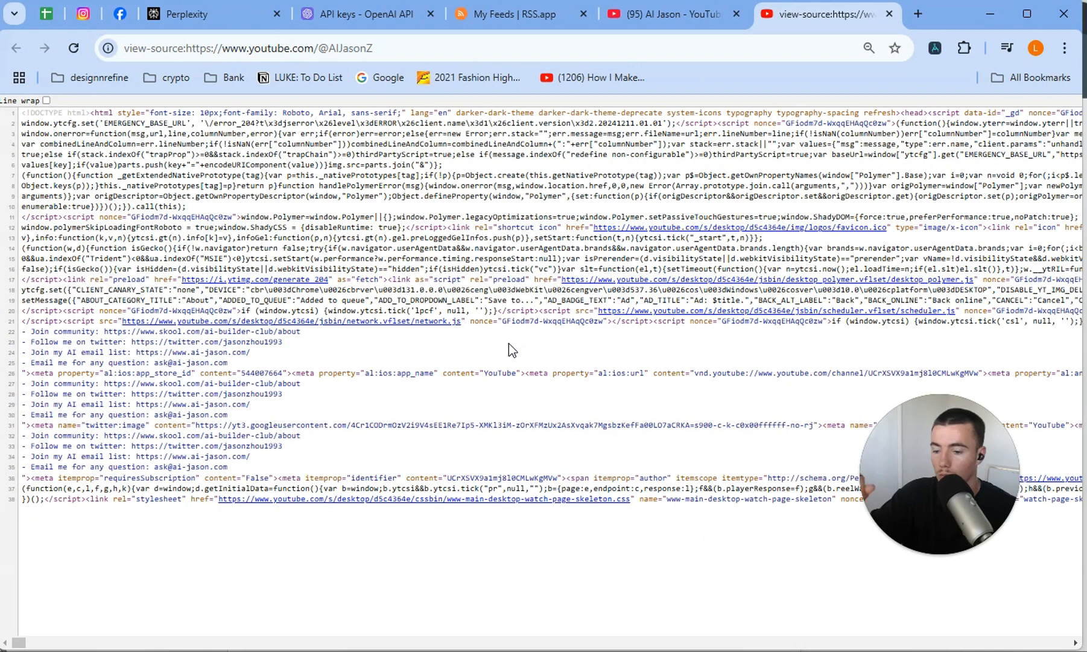
Search the AI Jason channel's page source for CHANNELid.
key("ctrl+f")
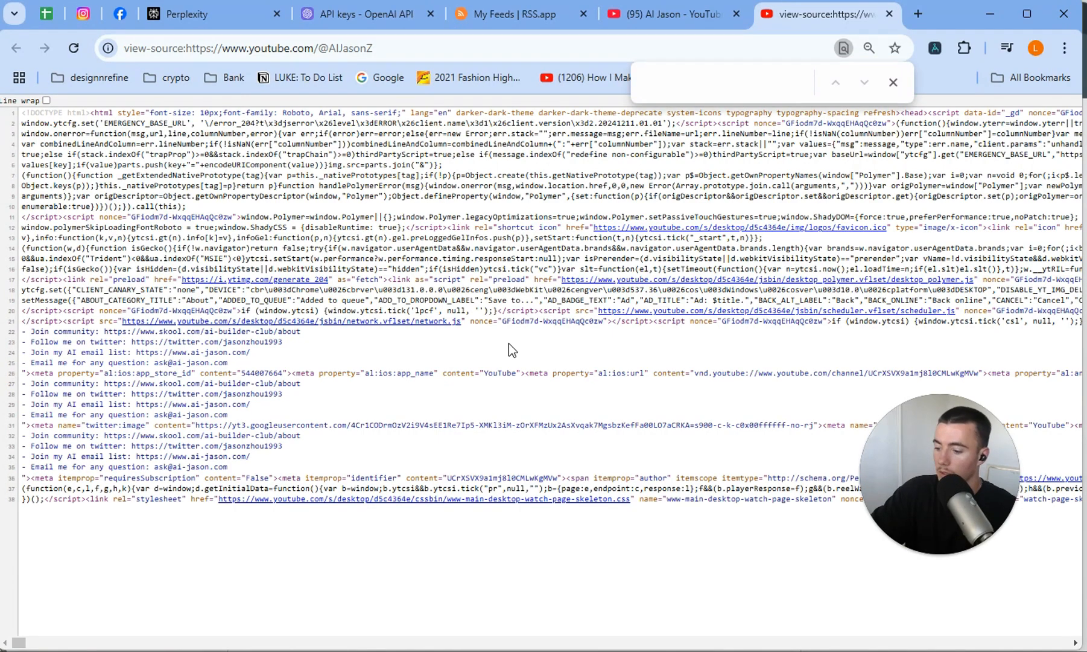
type("CHANNEL")
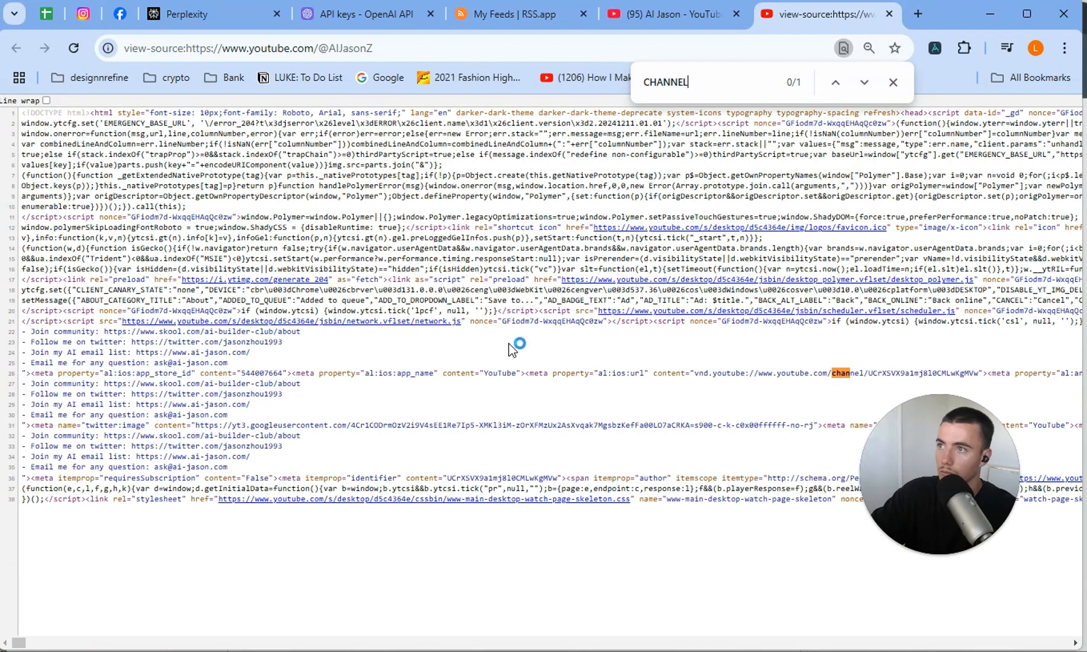
type("id")
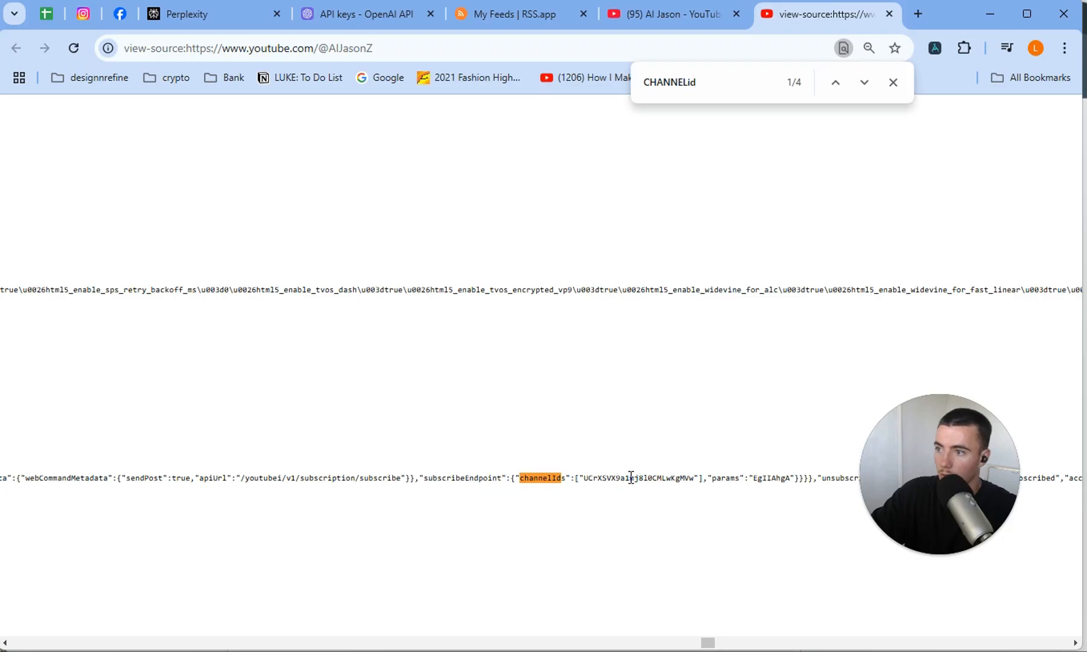
triple_click(706, 479)
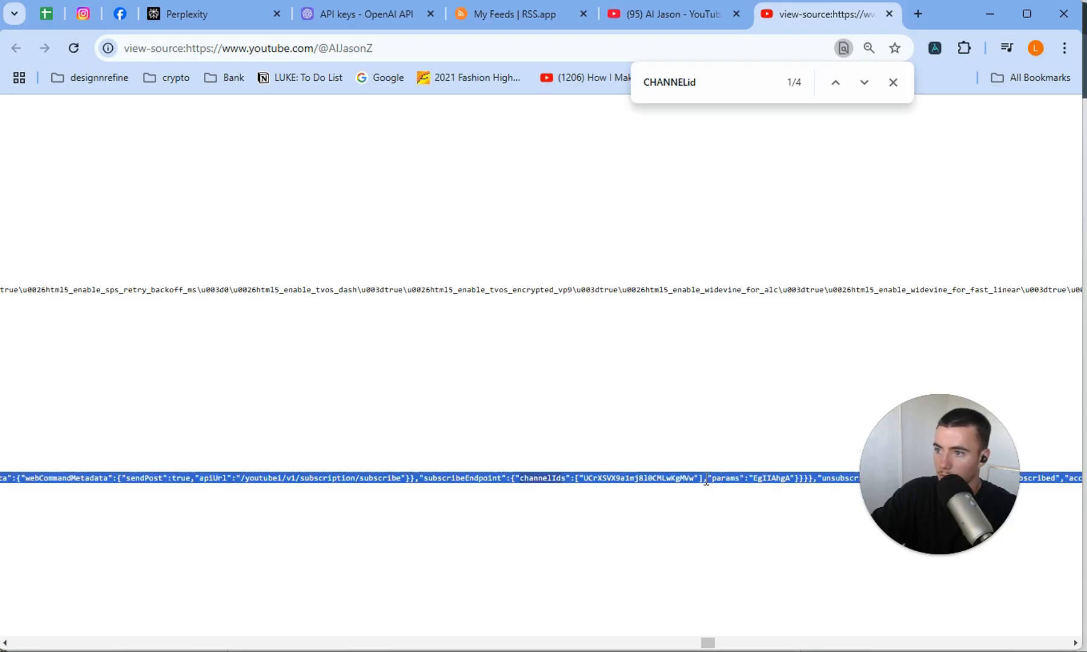
double_click(699, 480)
key("ctrl+c")
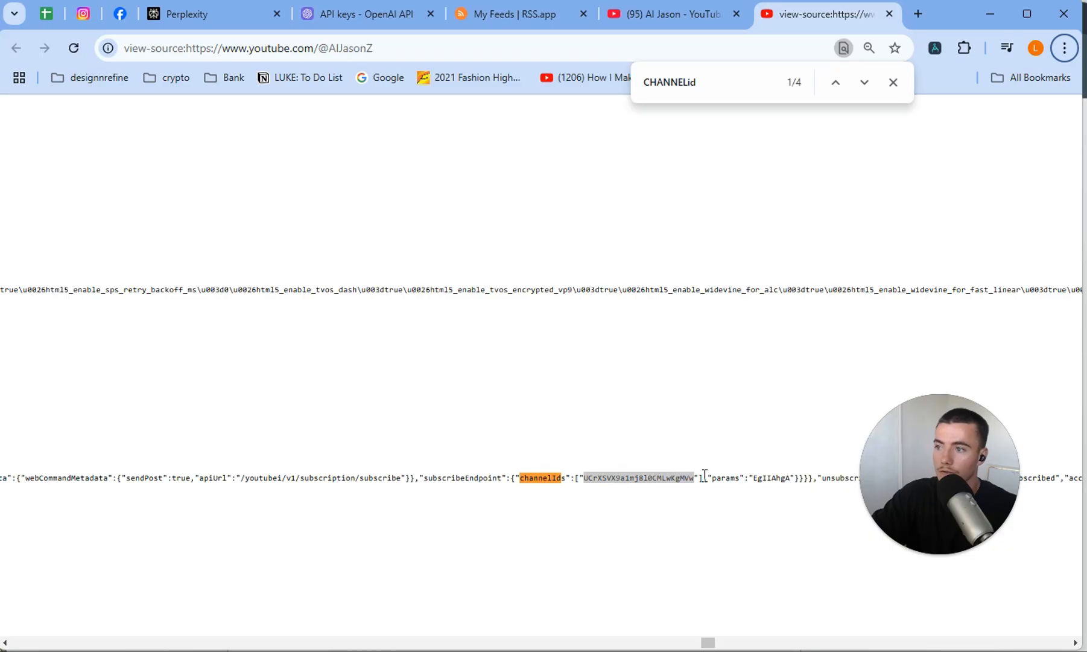
key("alt+Tab")
key("ctrl+v")
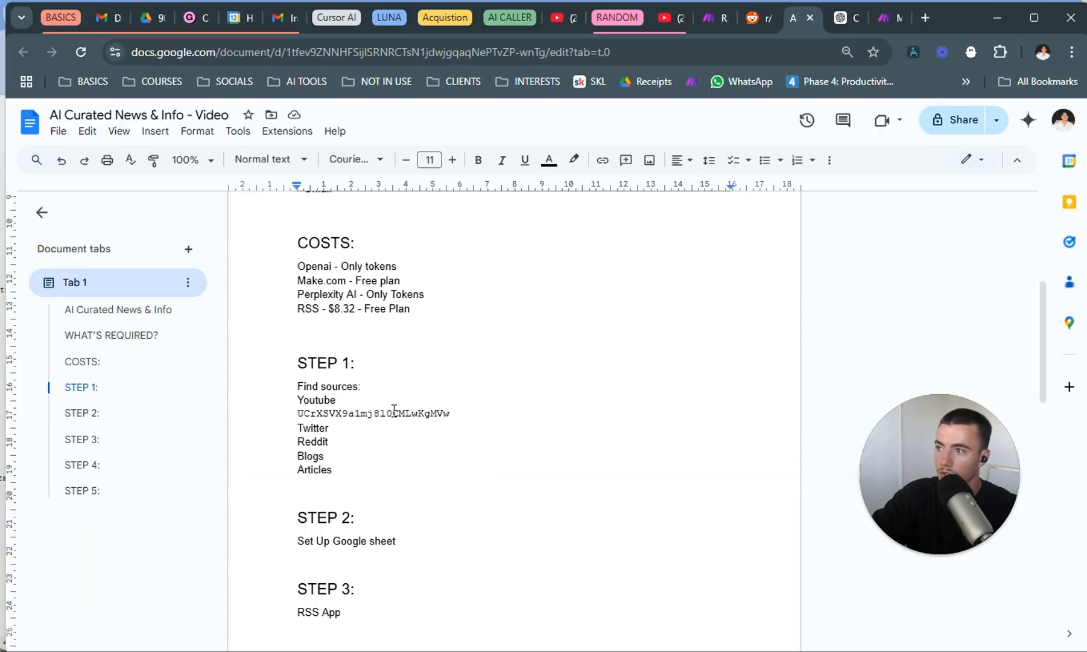
key("Return")
key("alt+Tab")
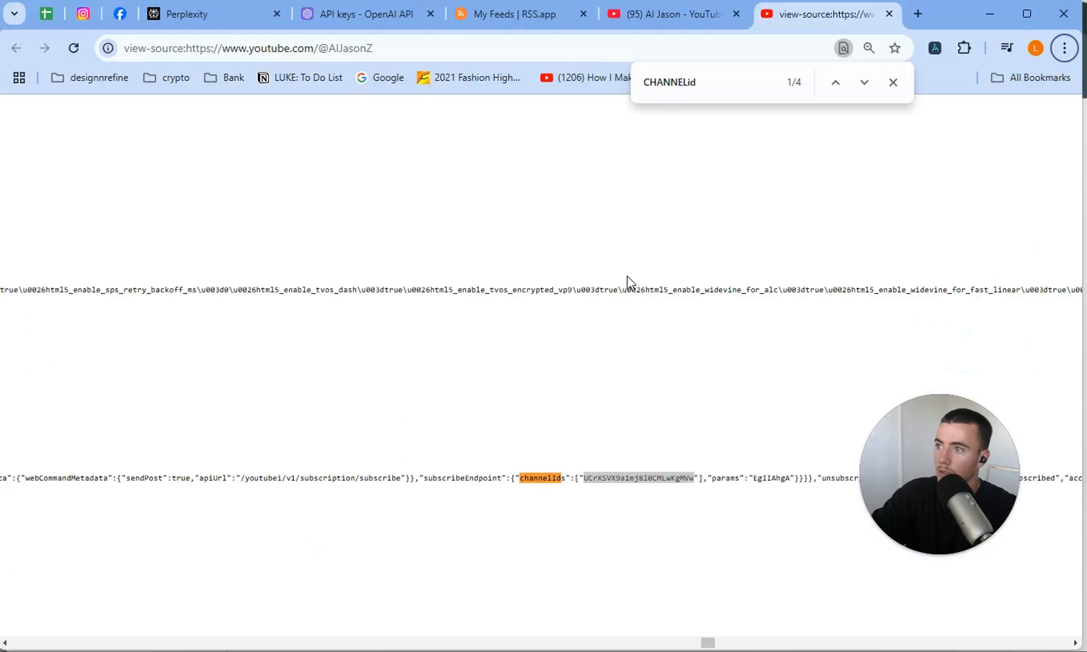
Search YouTube for cursor ai v0 and open the Developers Digest channel from its Cursor + V0 video.
left_click(652, 13)
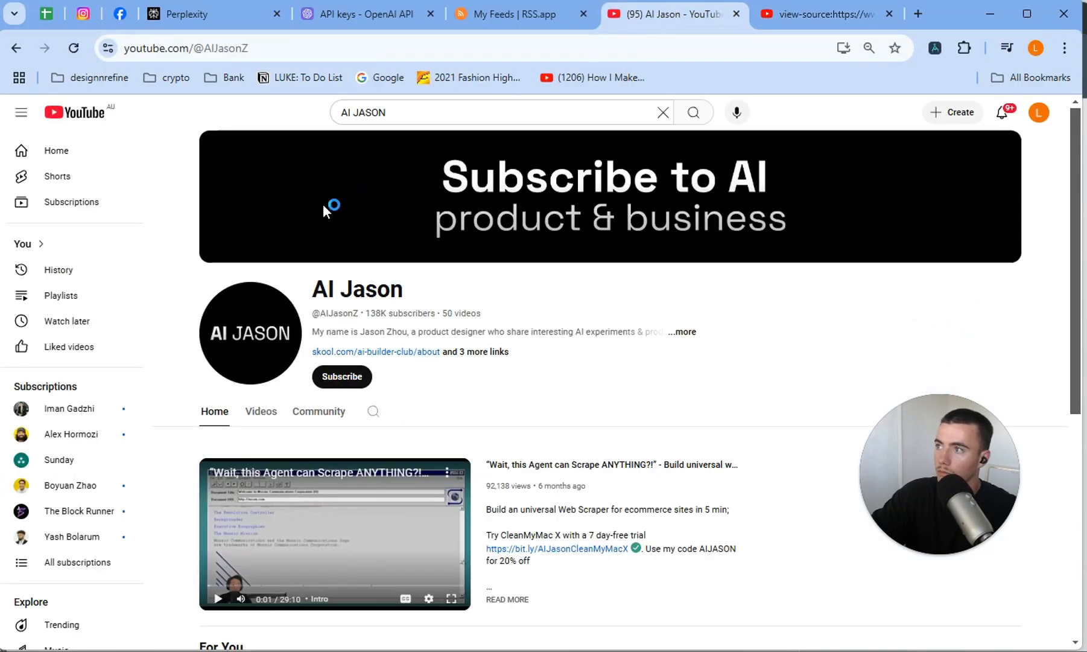
left_click(397, 114)
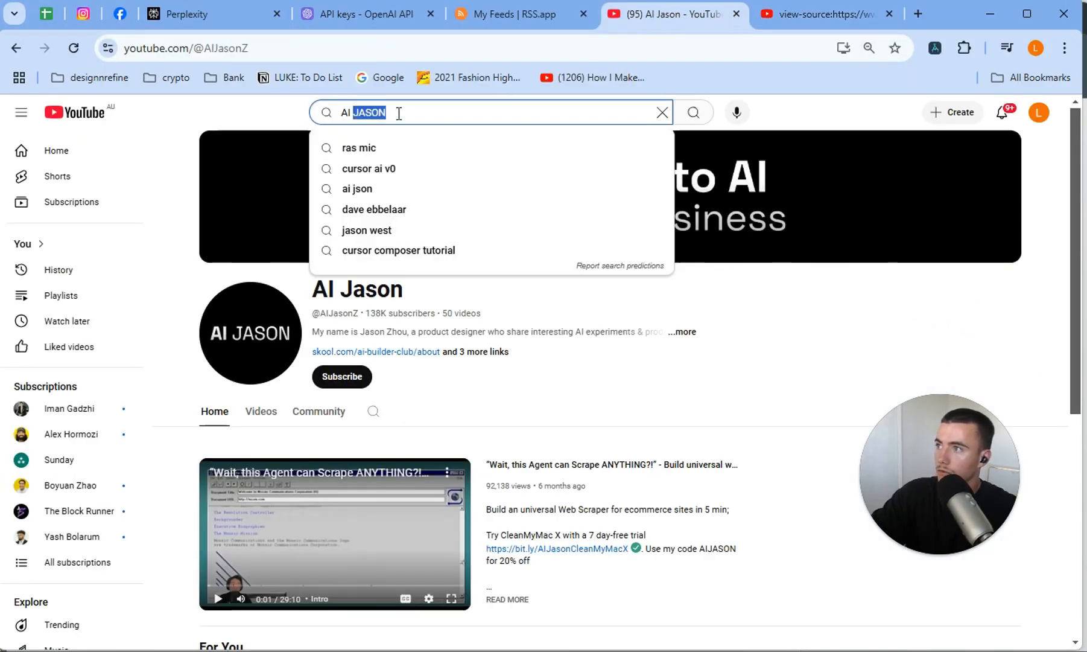
left_click(395, 171)
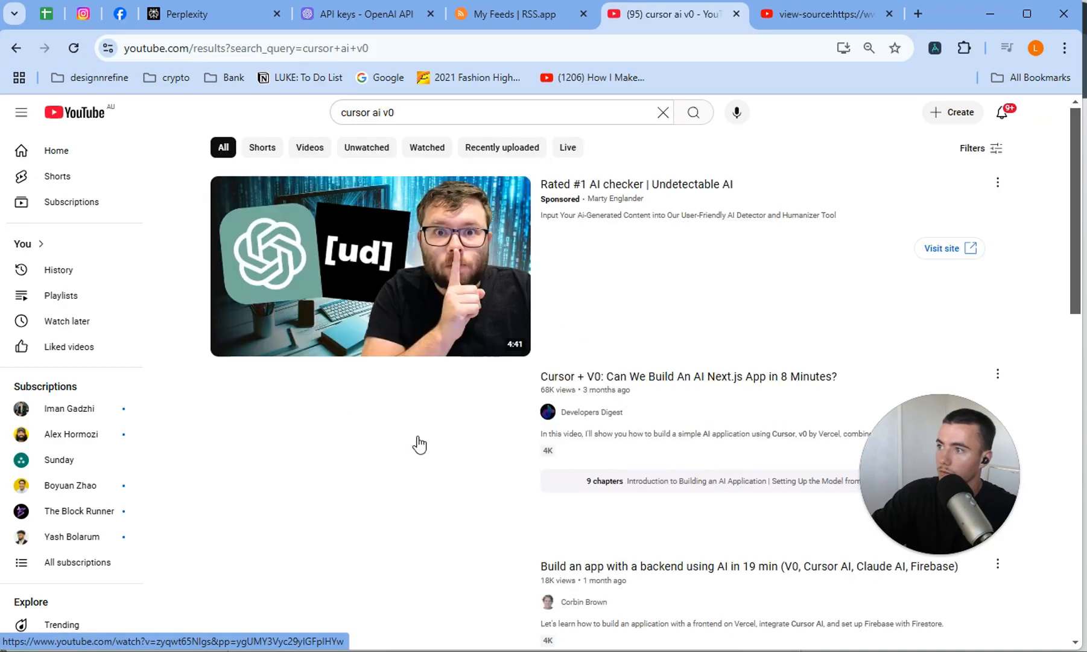
left_click(454, 456)
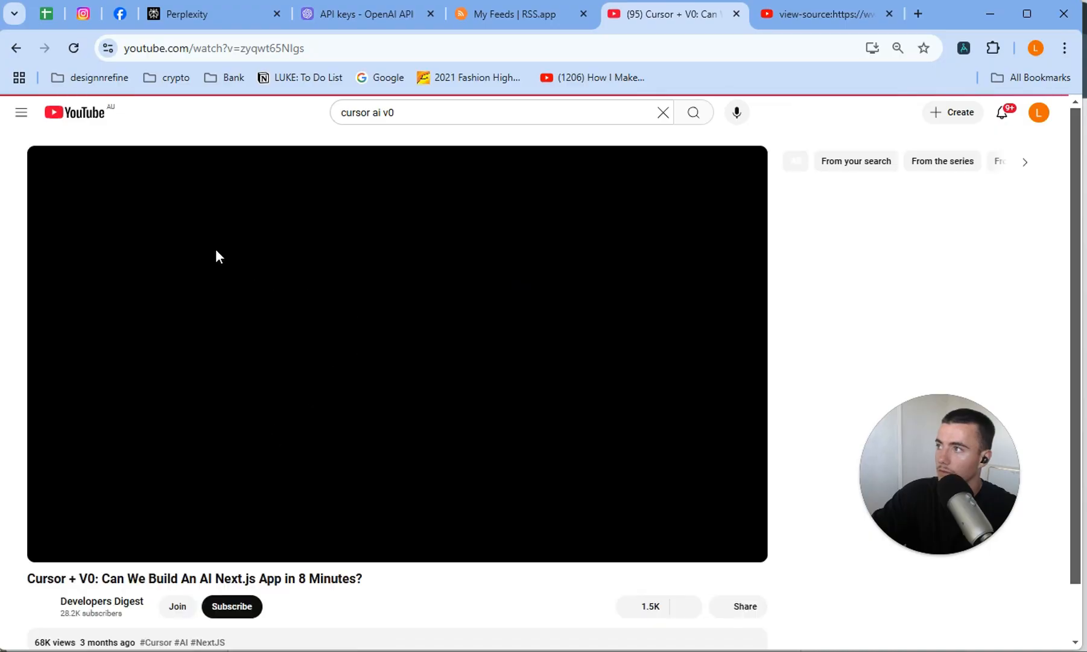
left_click(79, 608)
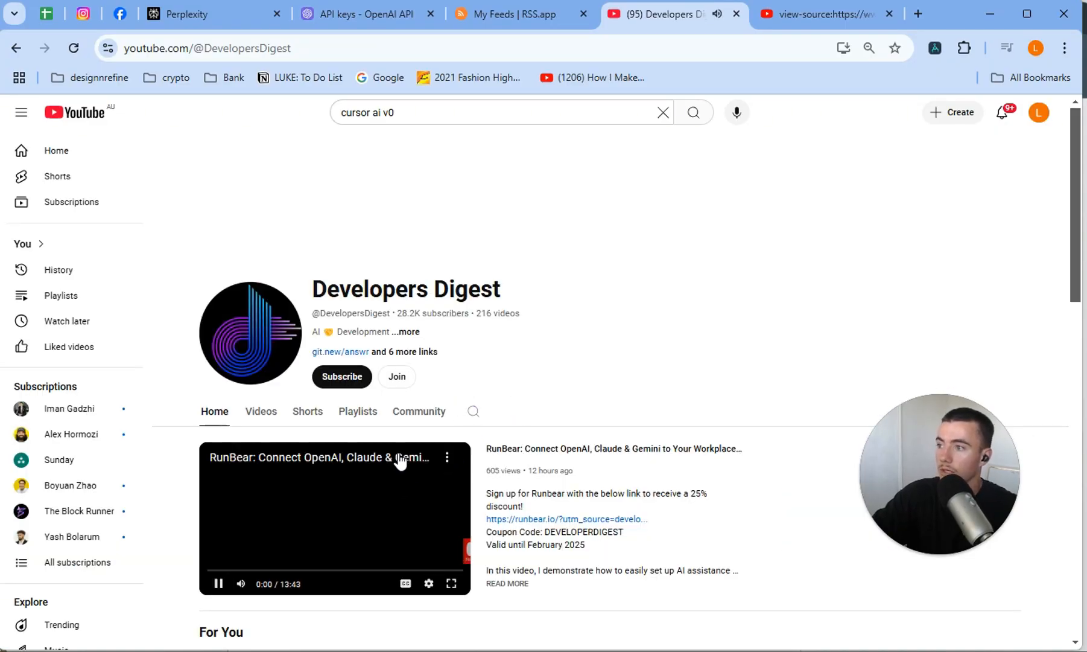
Open the source code of the Developers Digest channel page.
right_click(567, 372)
left_click(565, 410)
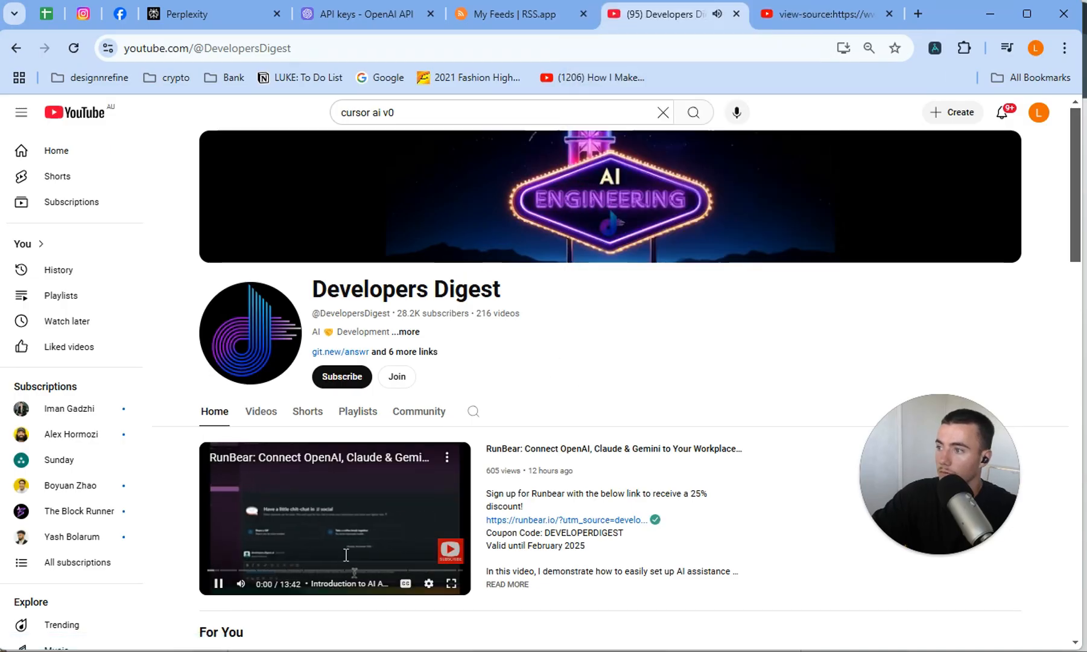
right_click(575, 360)
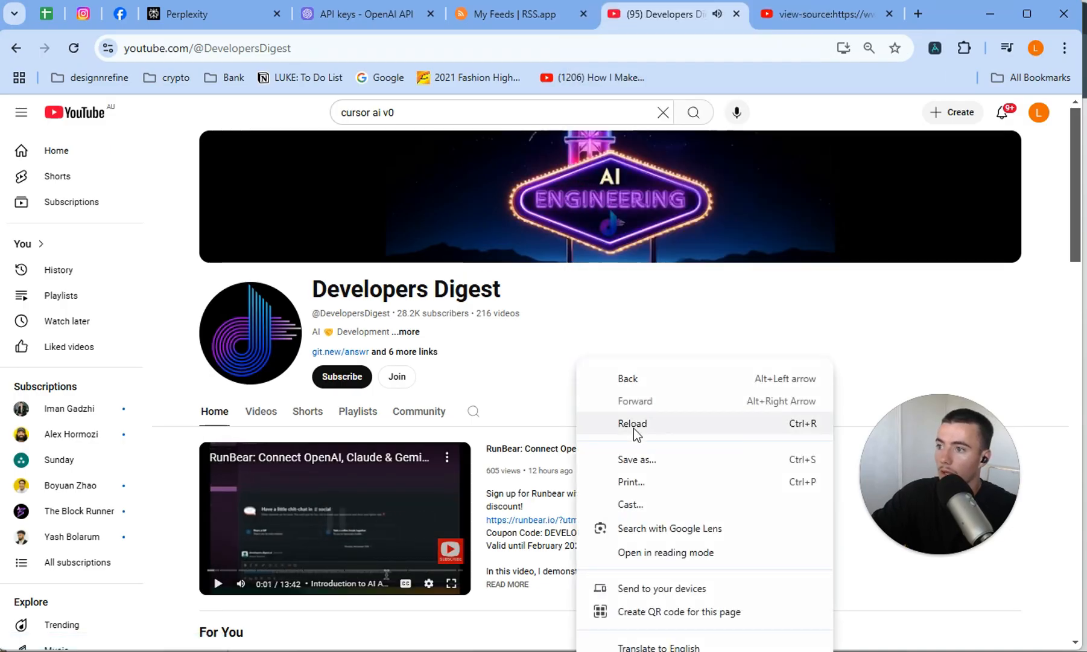
left_click(634, 651)
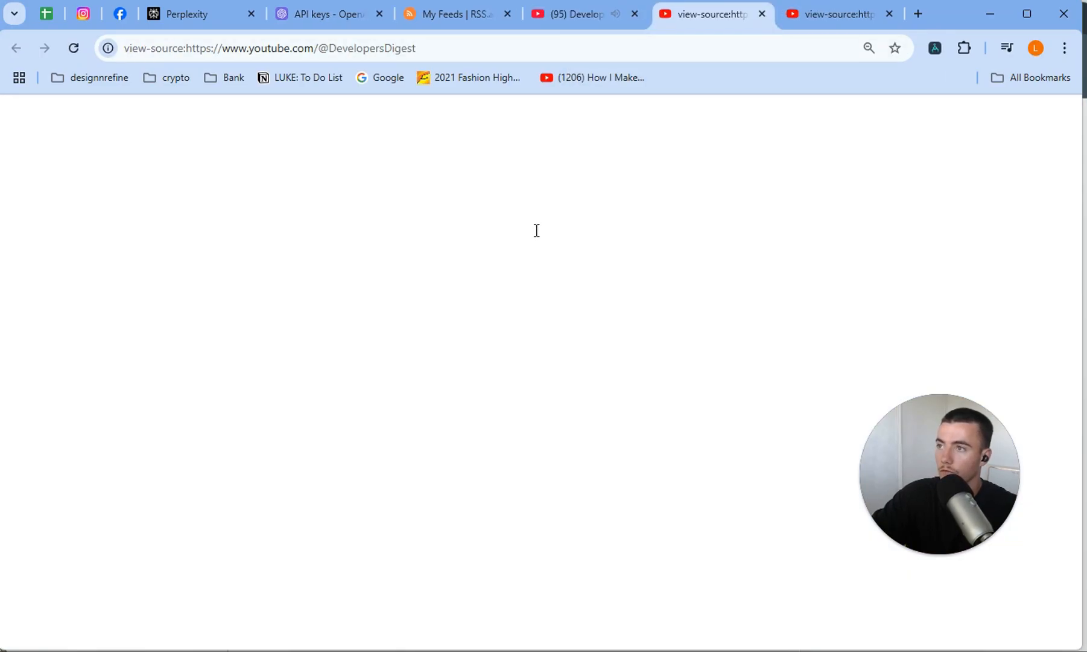
right_click(404, 415)
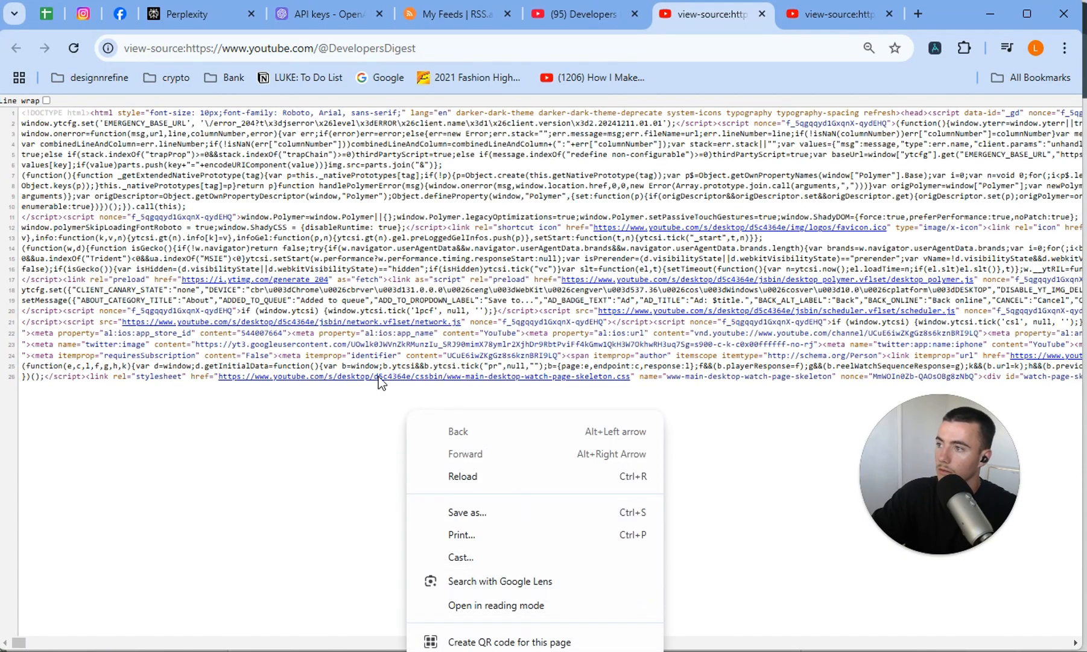
left_click(372, 403)
Find the last CHANNELid match in the Developers Digest page source and copy the text containing the channel ID.
key("ctrl+f")
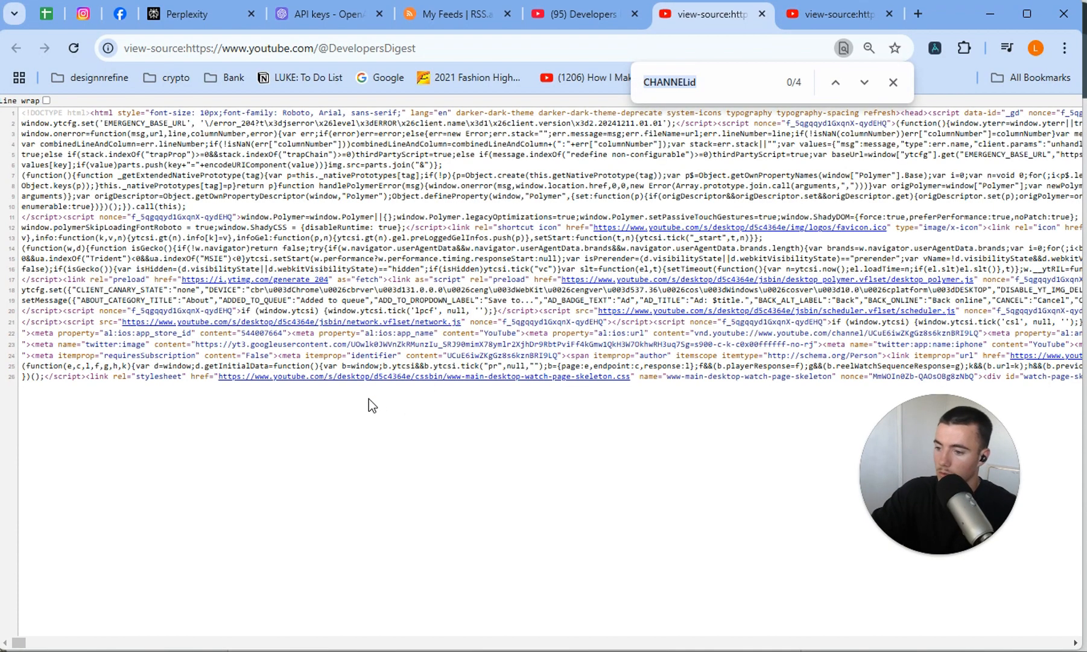
left_click(836, 83)
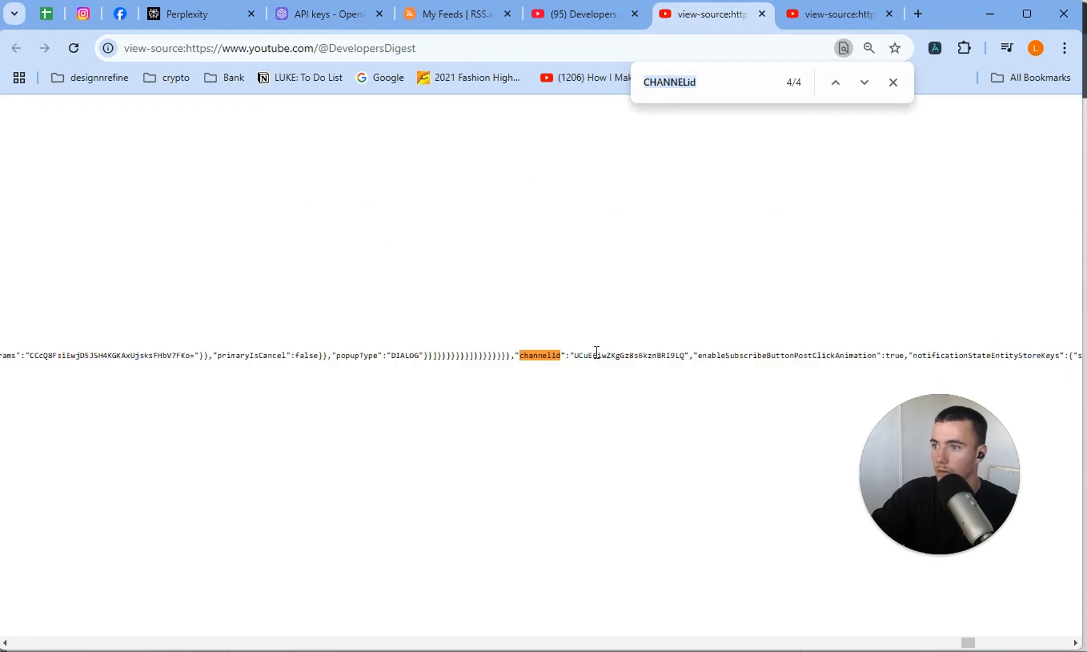
left_click(684, 359)
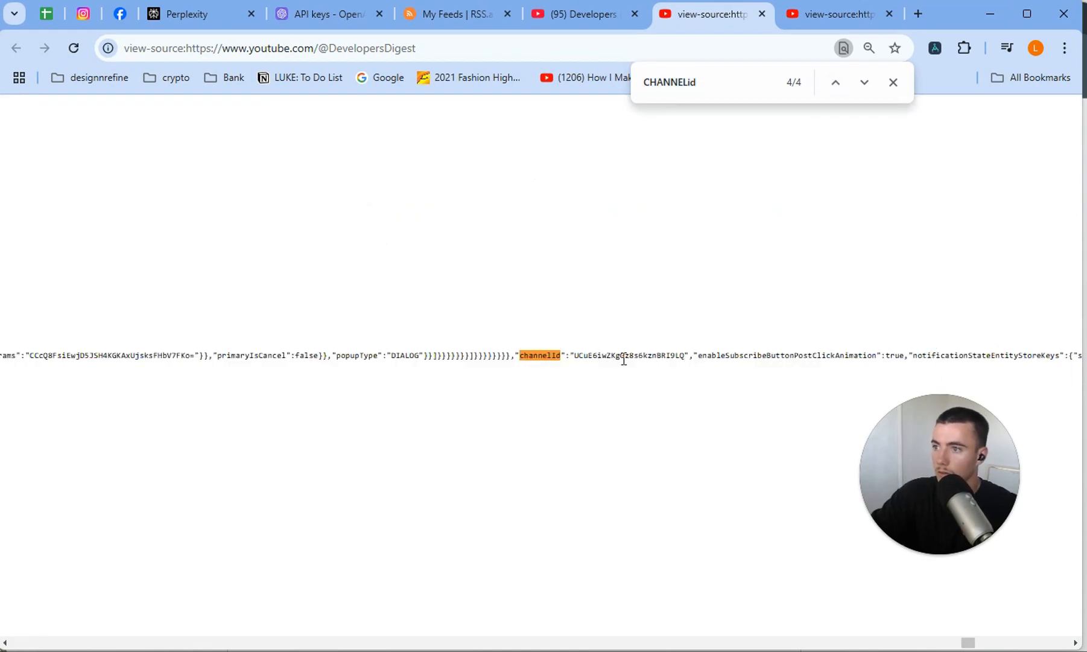
left_click_drag(667, 356, 716, 355)
key("ctrl+c")
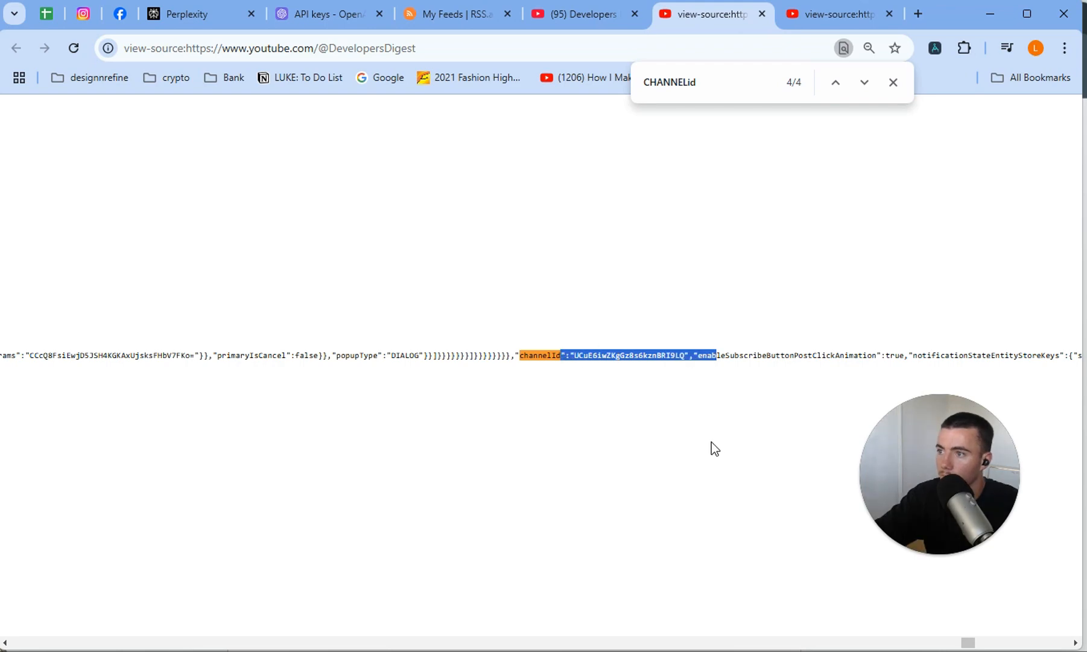
Paste the Developers Digest channel ID below the first ID under Youtube in the Google Docs document, and strip the extra characters around it.
key("alt+Tab")
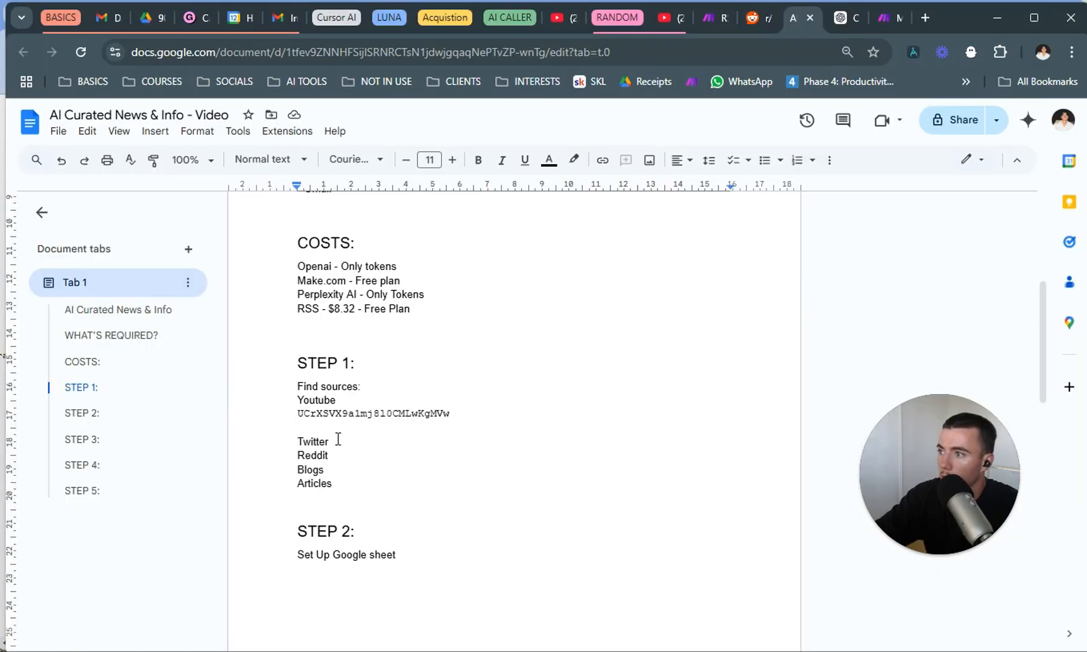
left_click(341, 426)
key("ctrl+v")
left_click_drag(319, 426, 274, 427)
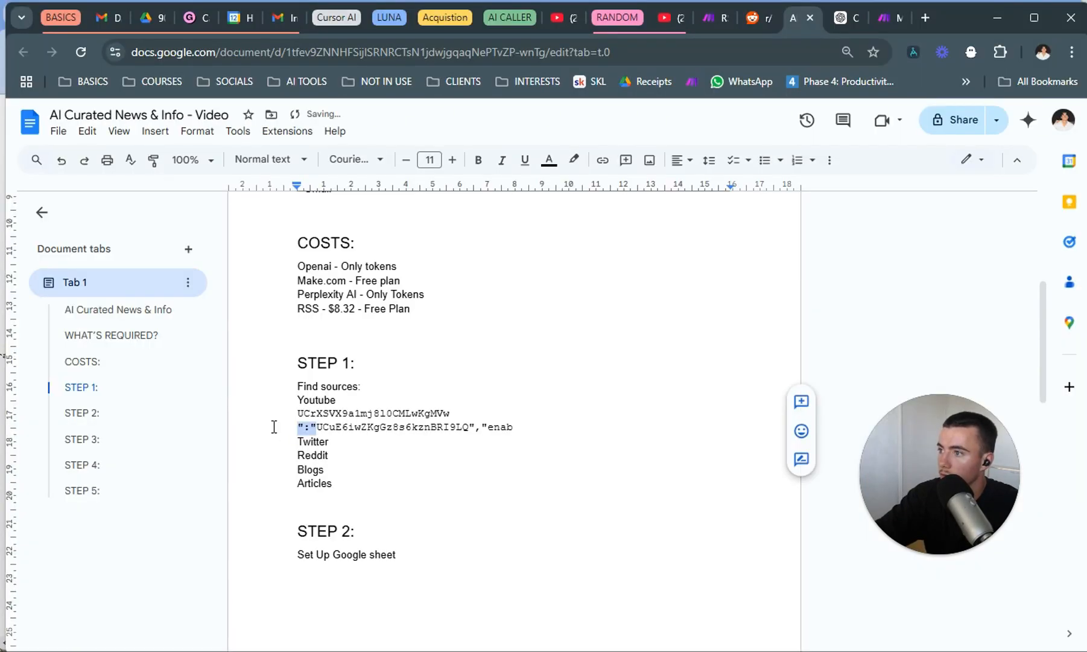
key("BackSpace")
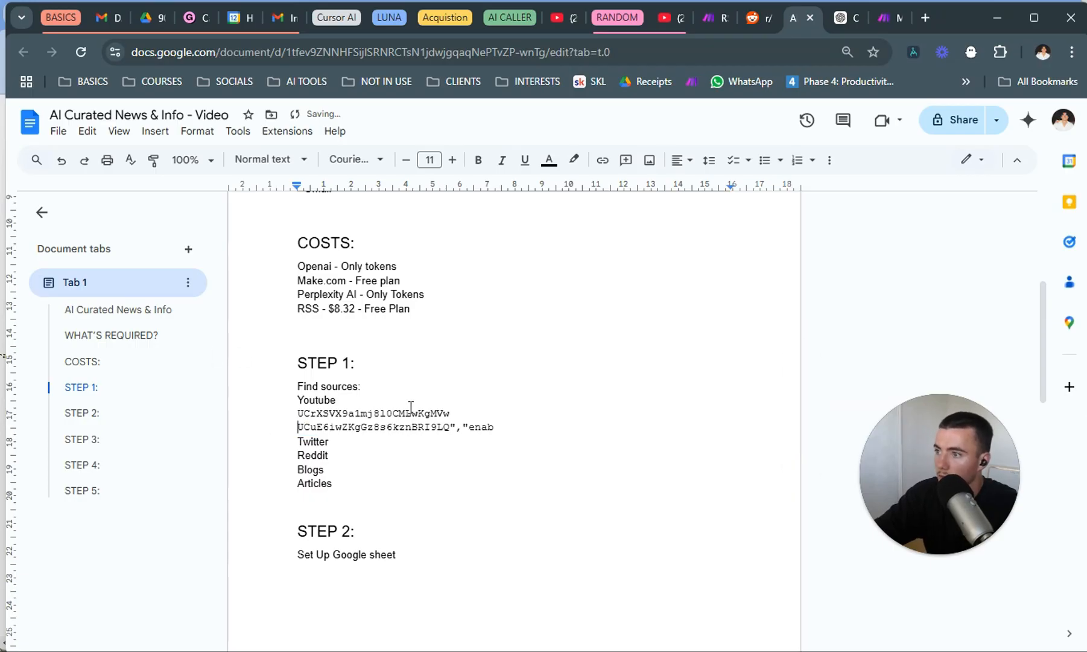
left_click_drag(494, 430, 452, 427)
key("BackSpace")
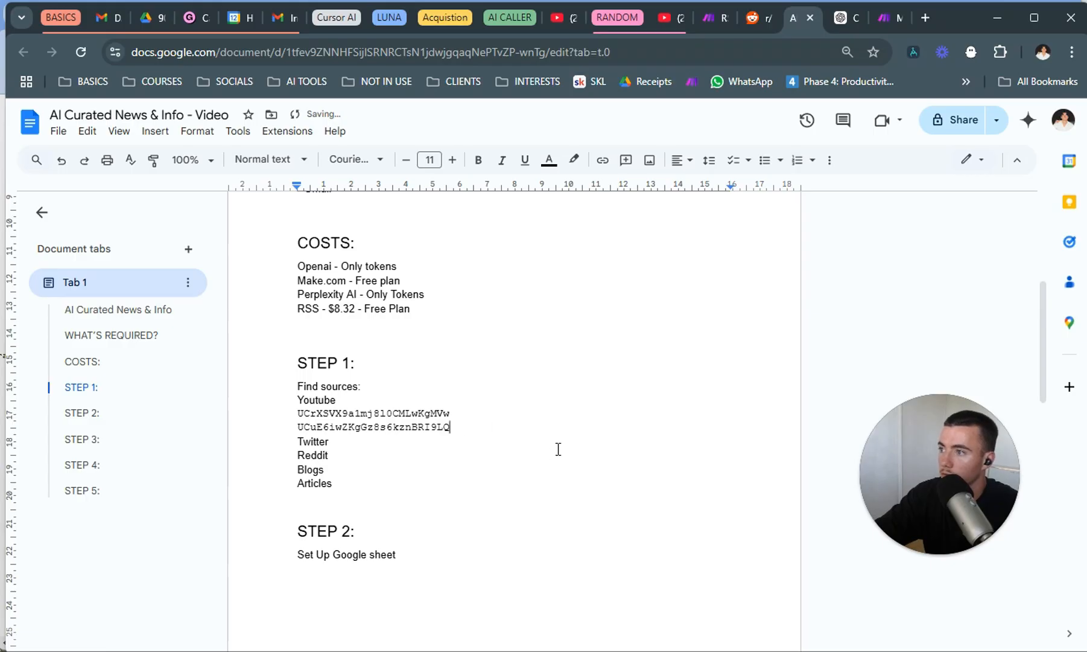
Copy the address of Elon Musk's X profile and paste it on a new line under Twitter in the document.
left_click(424, 443)
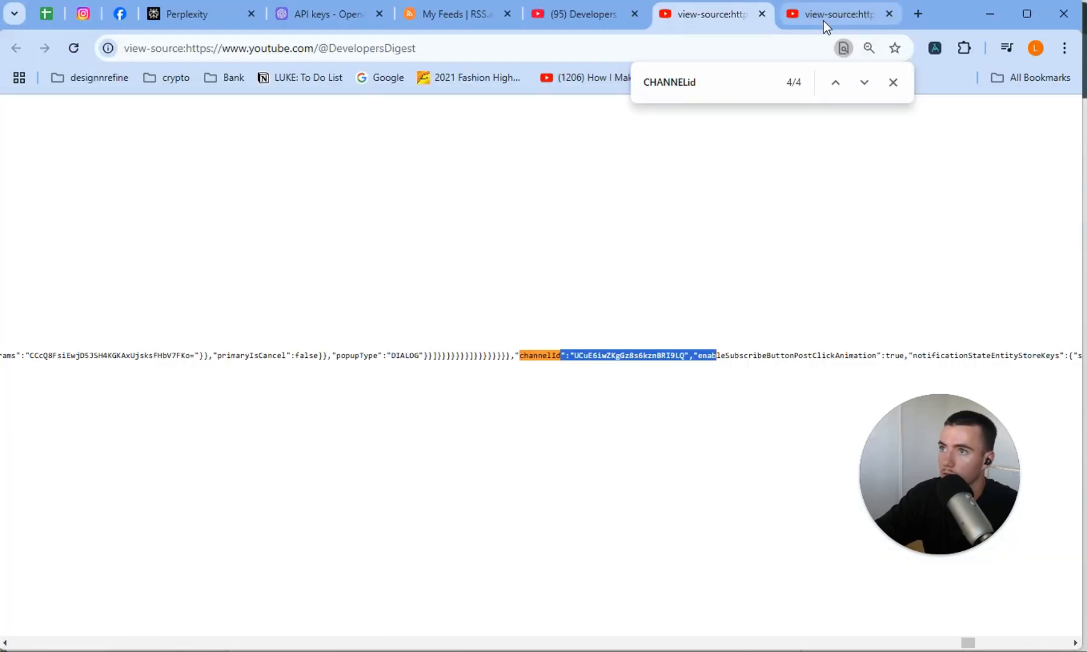
left_click(824, 22)
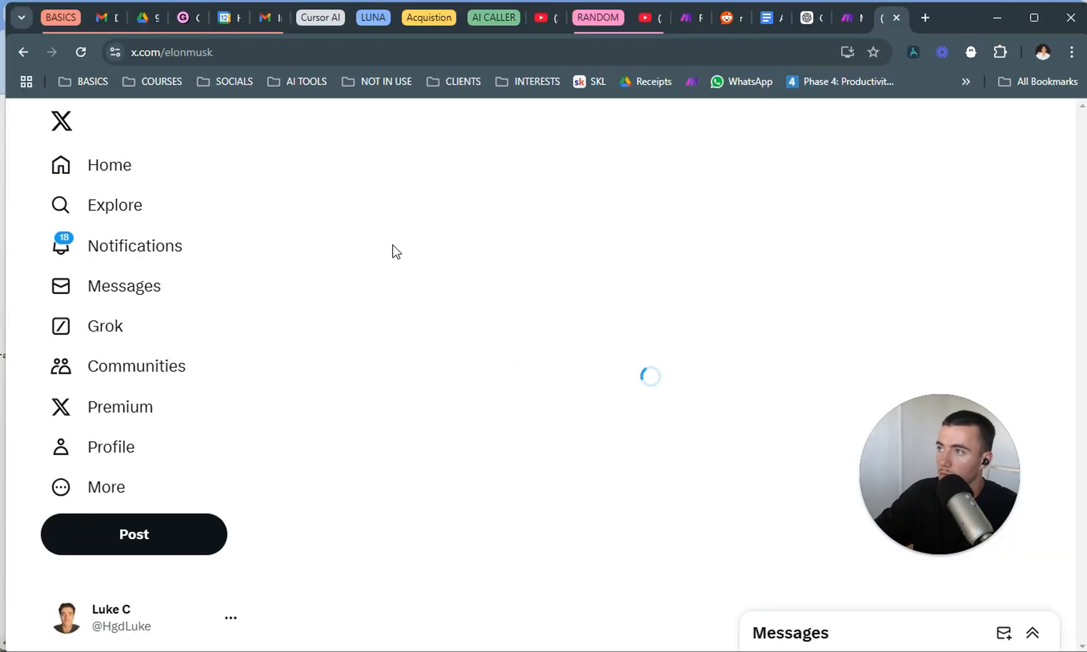
left_click(326, 51)
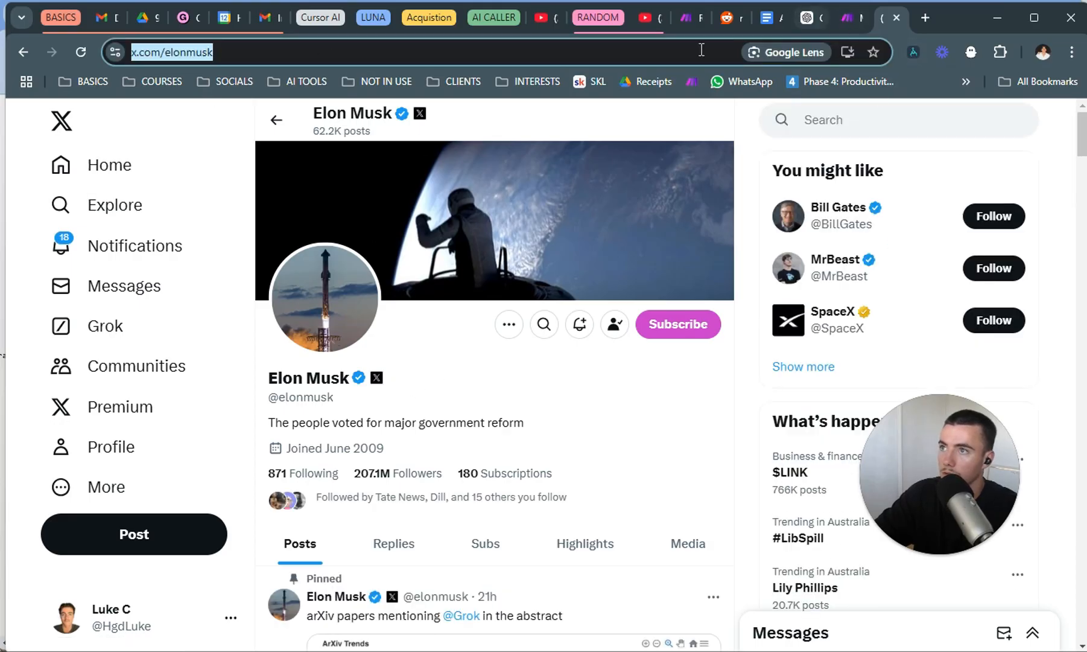
key("alt+Tab")
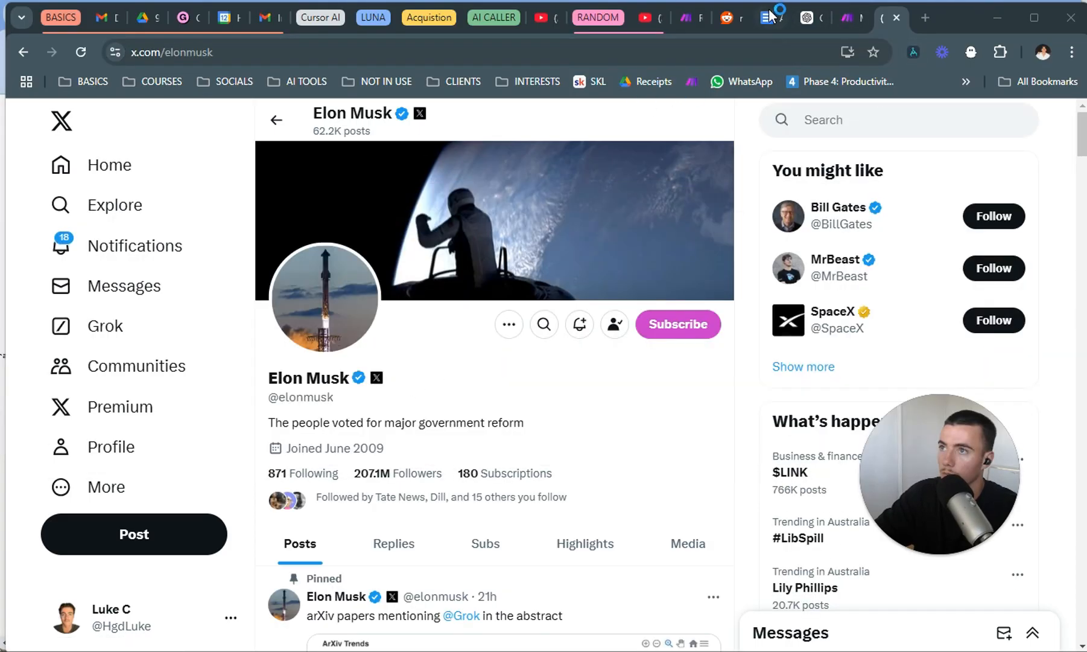
left_click(768, 18)
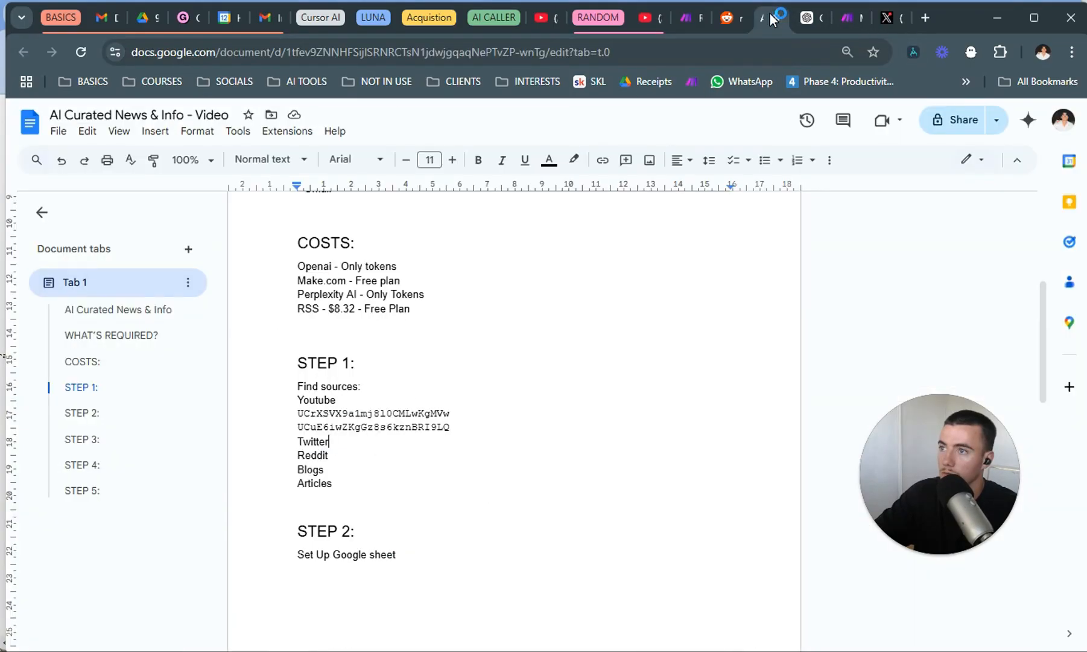
left_click(342, 446)
key("Return")
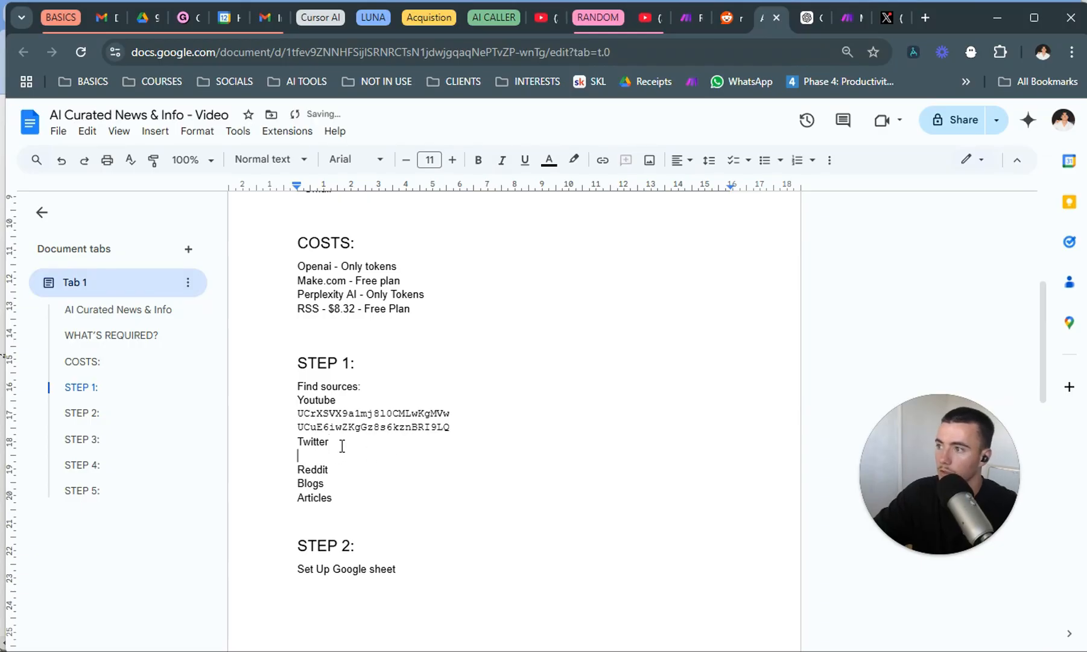
type("https://x.com/elonmusk")
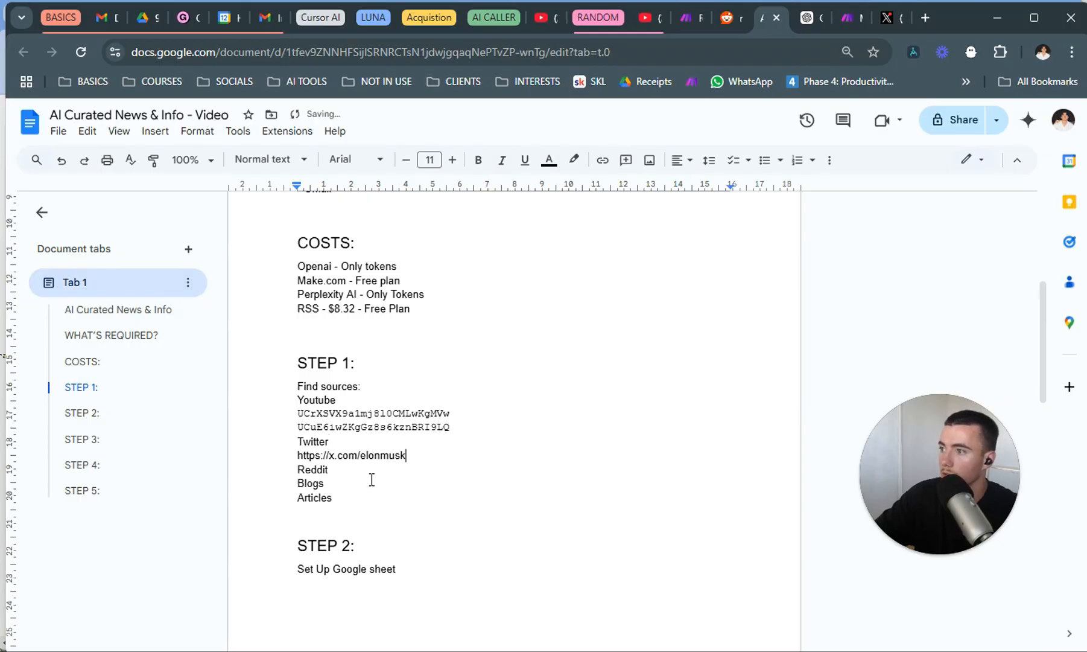
Copy the subreddit name SideProject from its Reddit page and paste it on a new line under Reddit in the document.
left_click(406, 476)
key("Return")
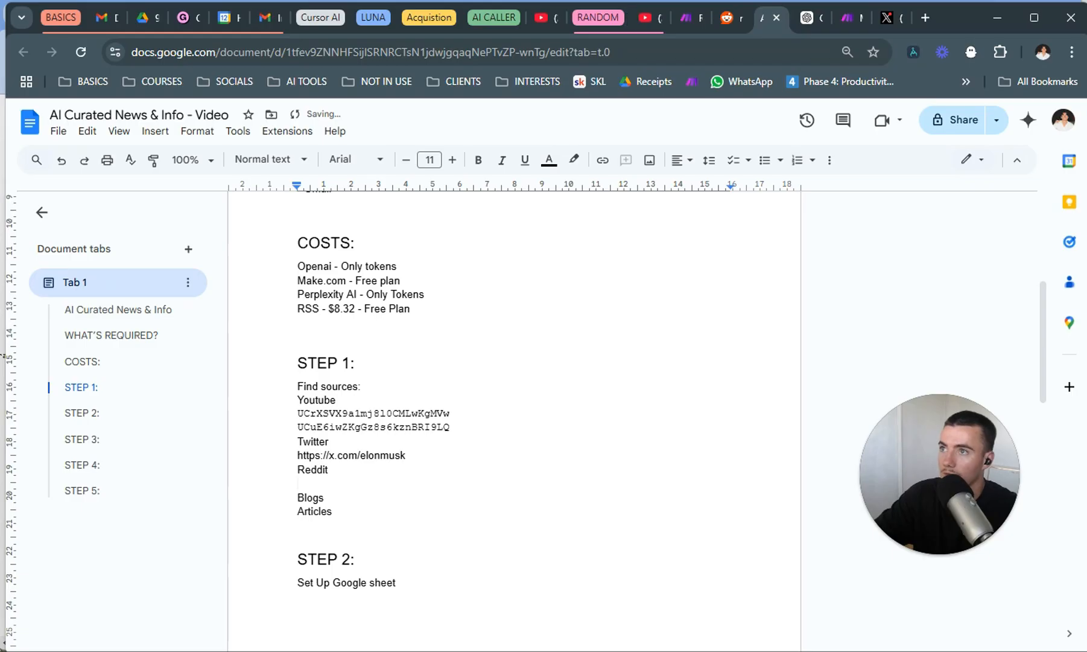
left_click(727, 22)
left_click_drag(504, 236, 359, 244)
key("ctrl+c")
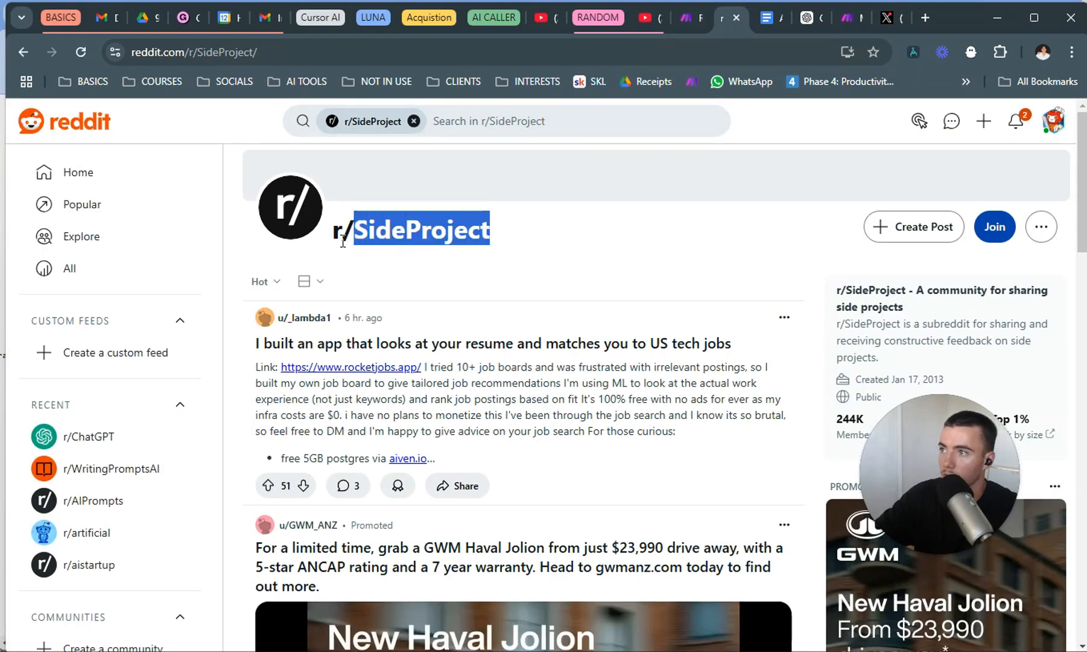
left_click(768, 18)
key("ctrl+v")
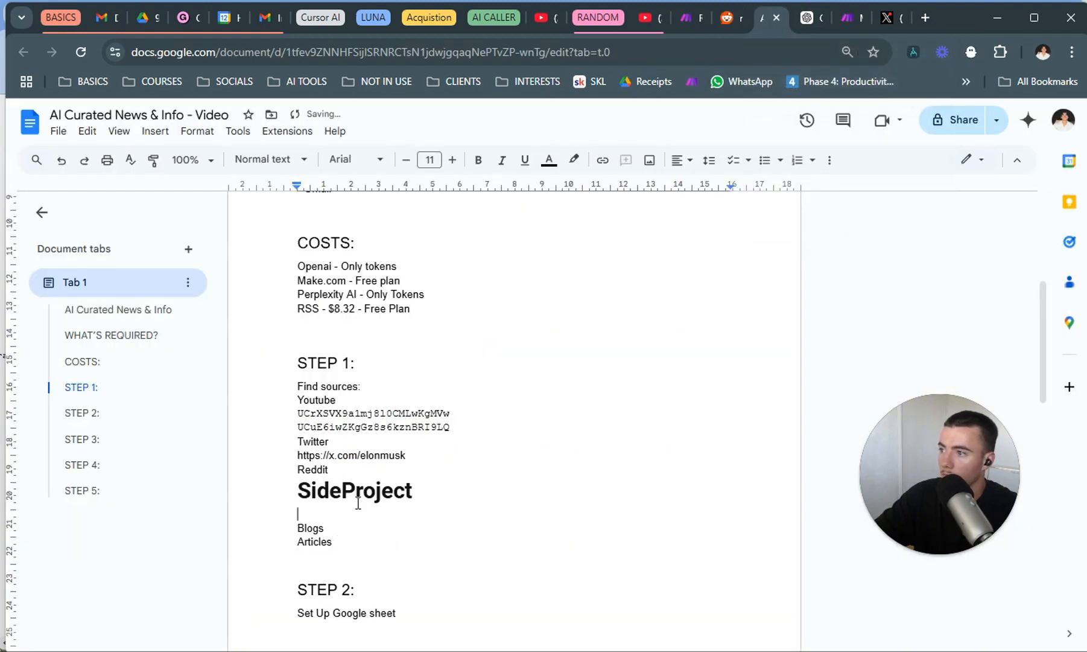
Delete the large formatted text under Reddit and enter SideProject there in the document's normal text style.
key("BackSpace")
key("BackSpace")
key("BackSpace")
key("BackSpace")
key("BackSpace")
key("BackSpace")
key("BackSpace")
key("BackSpace")
key("BackSpace")
key("BackSpace")
key("BackSpace")
key("BackSpace")
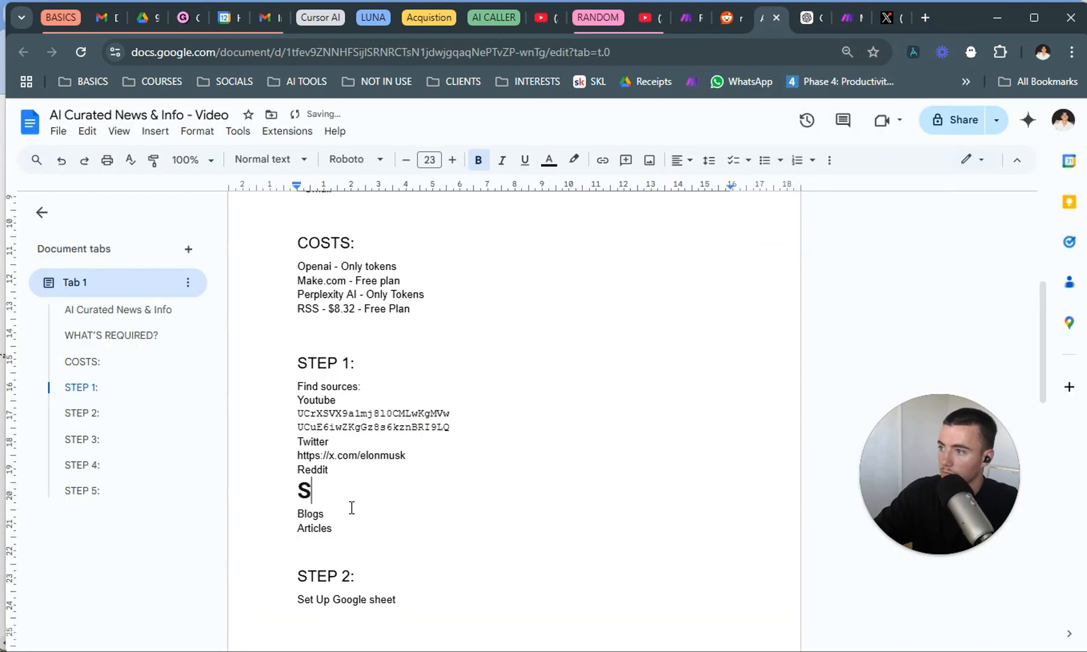
key("BackSpace")
key("Return")
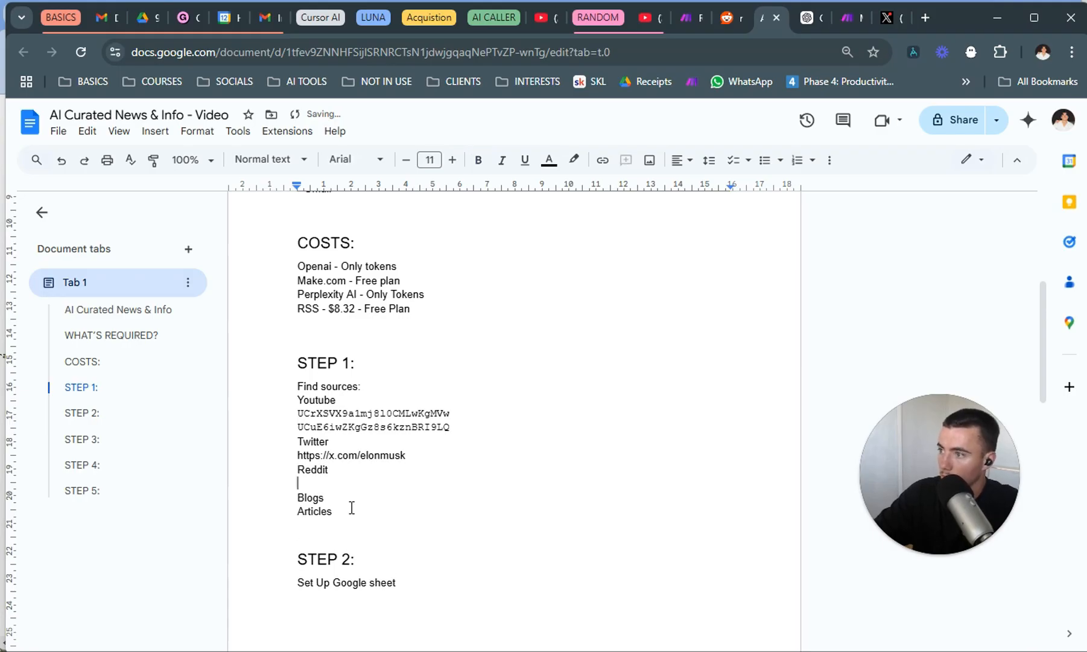
type("SideProject")
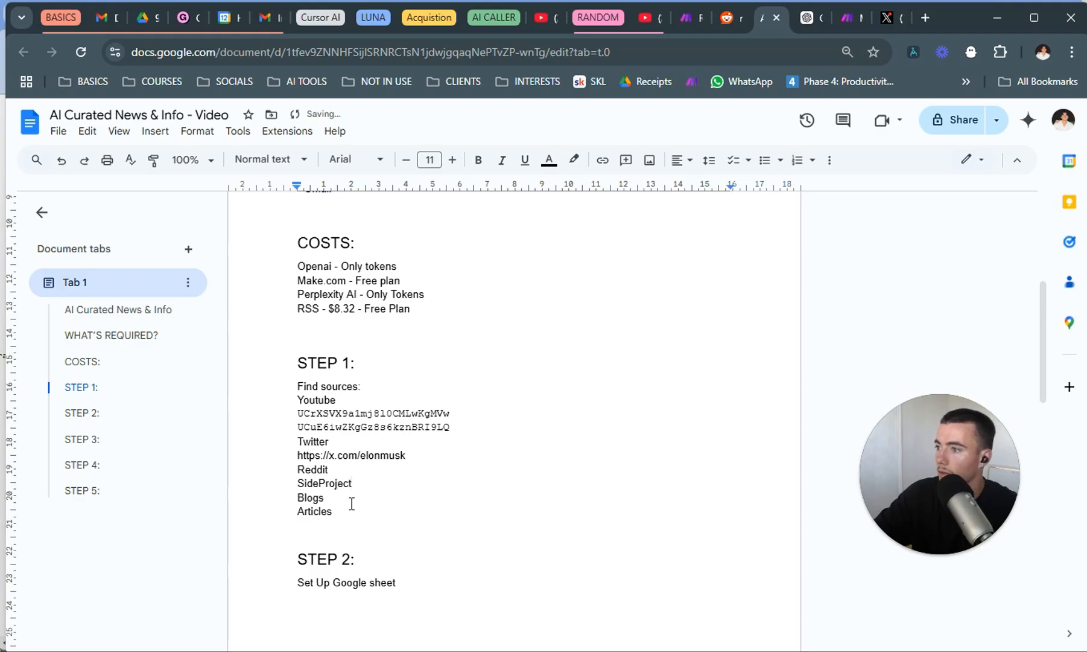
Add an empty line under Blogs in the document, and search Google for adexchanger in a new browser tab.
left_click(352, 499)
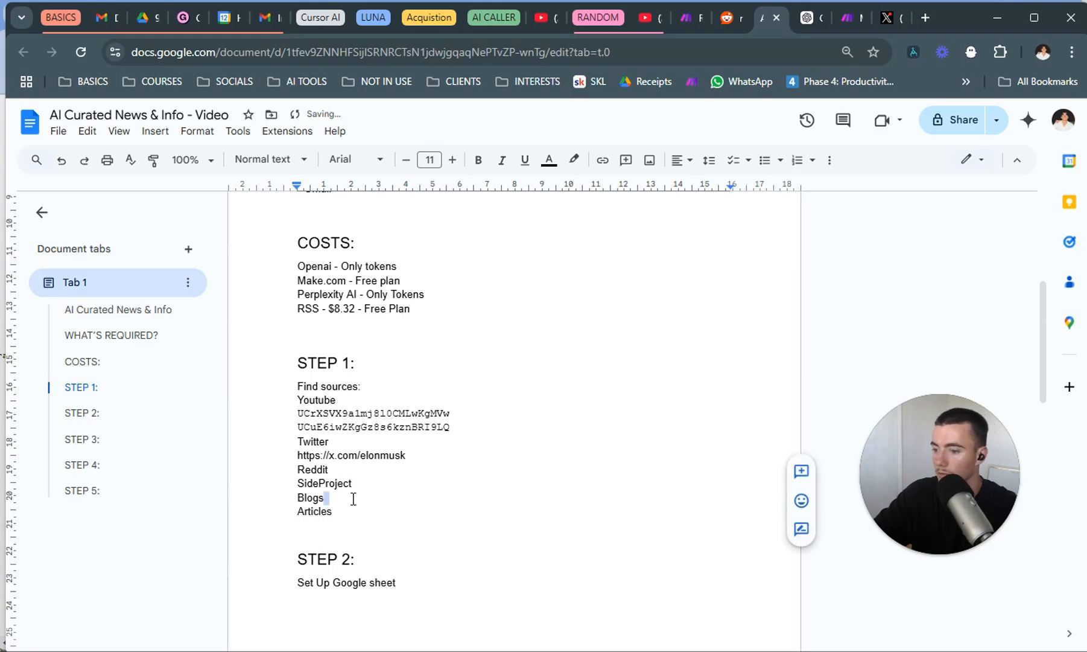
key("Return")
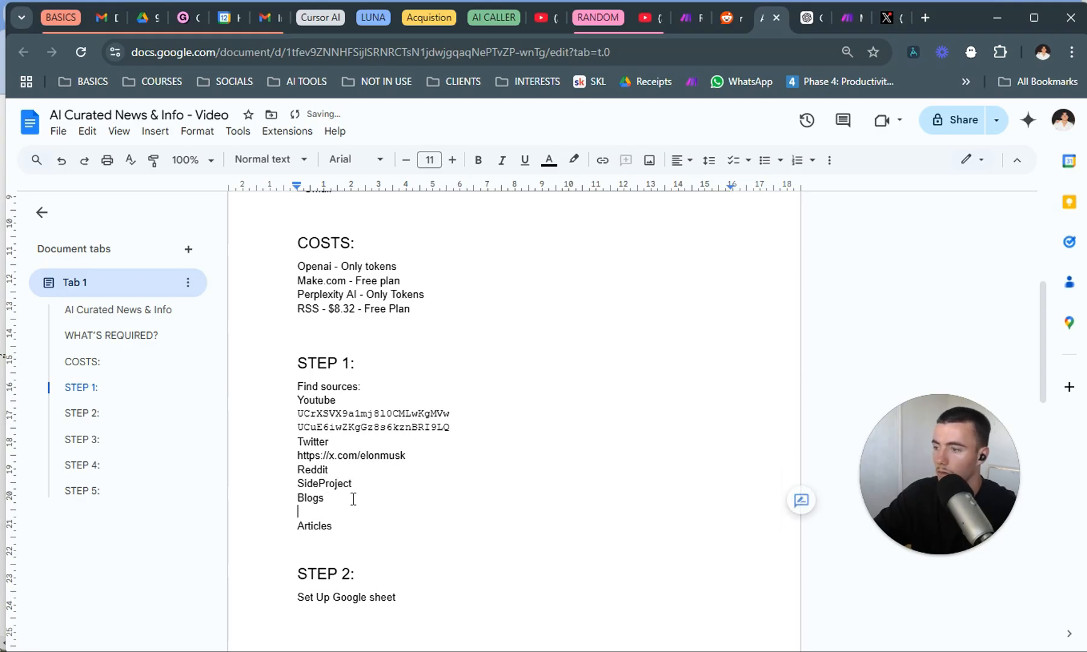
left_click(927, 19)
type("adec")
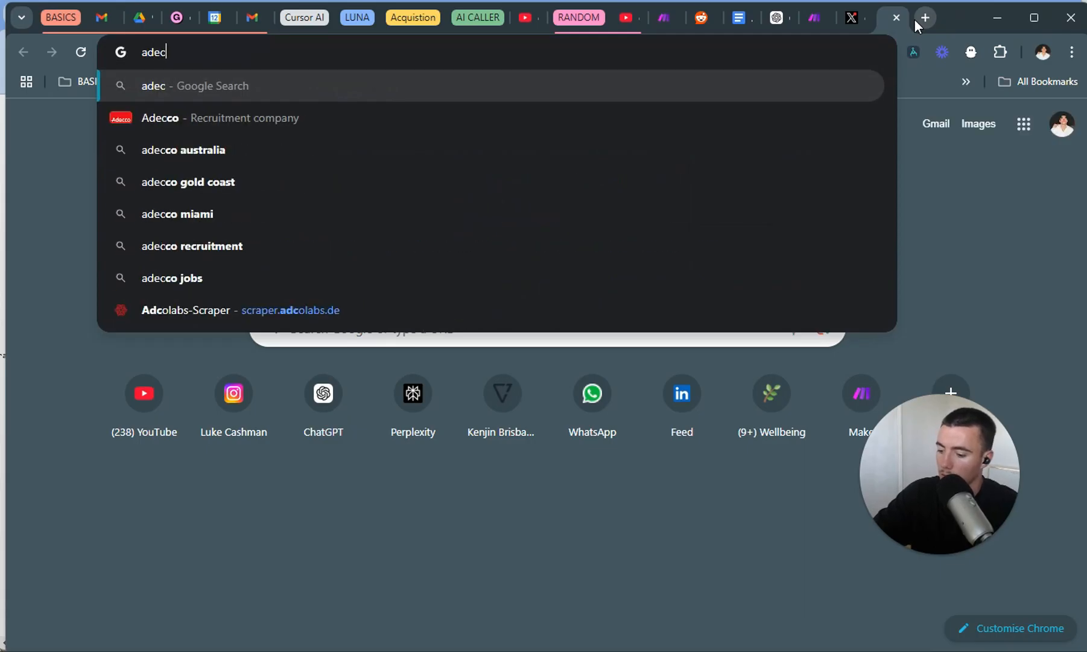
type("han")
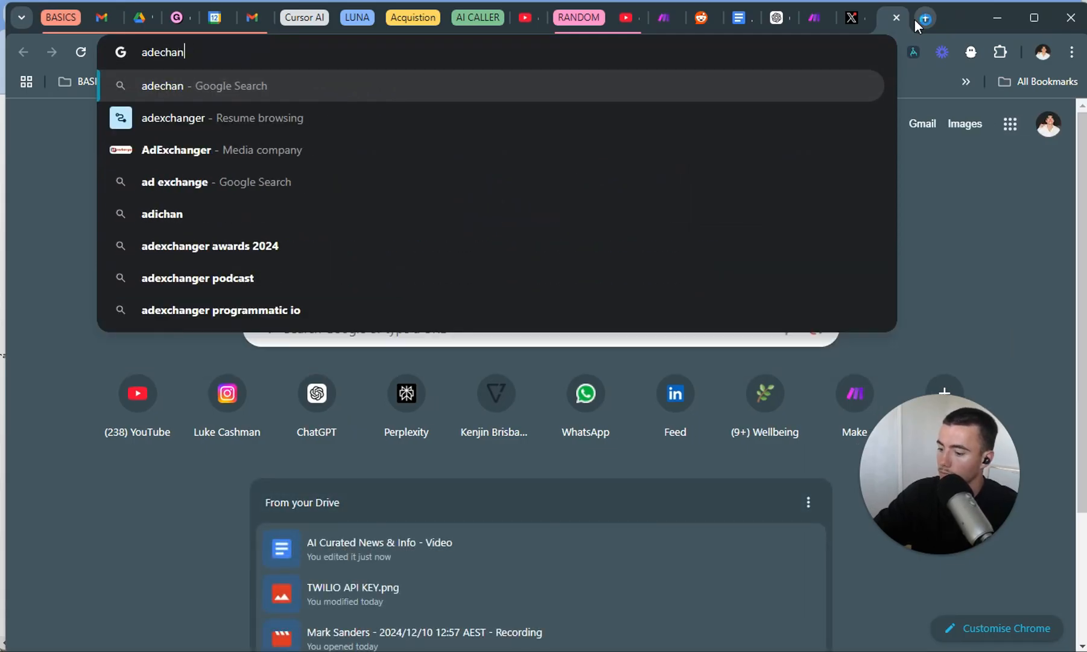
key("BackSpace")
key("BackSpace")
key("BackSpace")
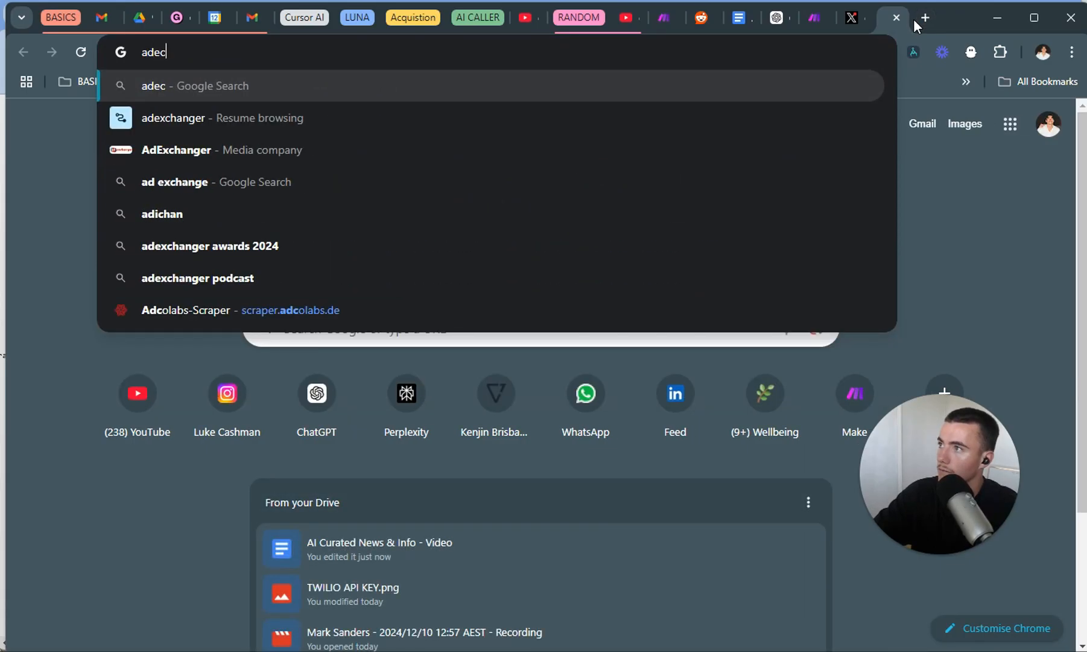
key("BackSpace")
type("xch")
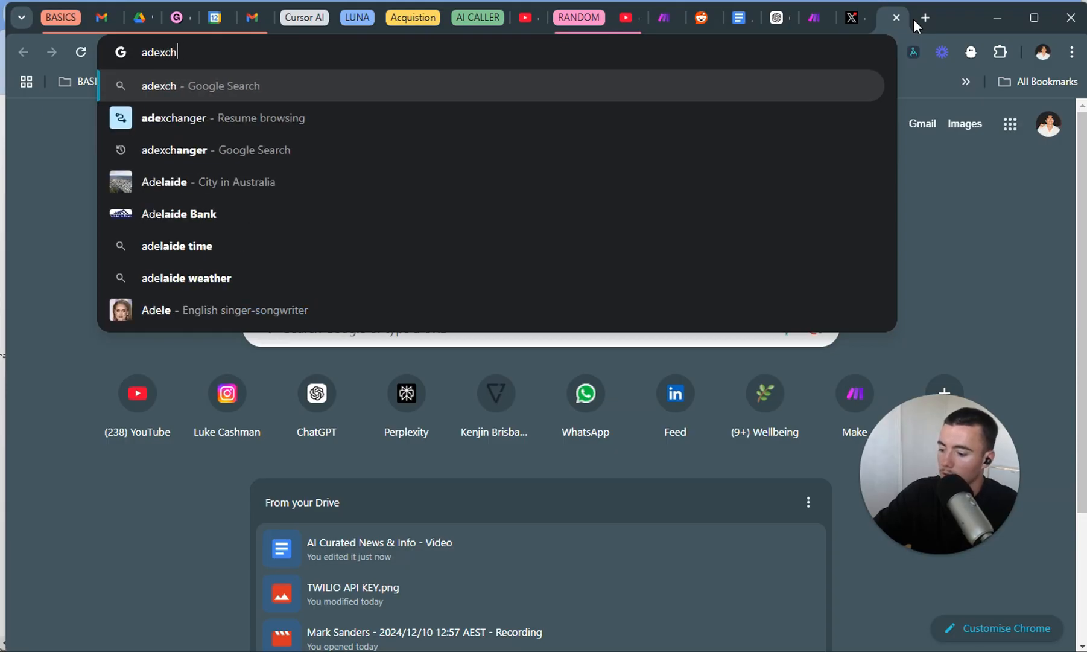
type("anger")
key("Return")
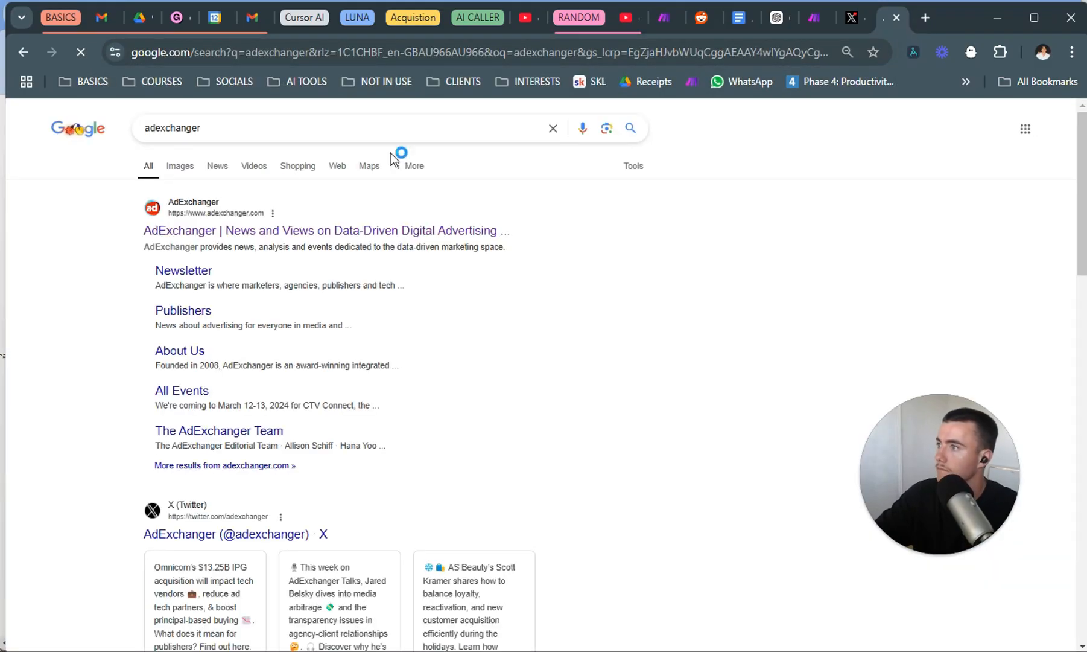
Open the AdExchanger homepage from the search results, copy its address and paste it under Blogs in the document.
left_click(266, 229)
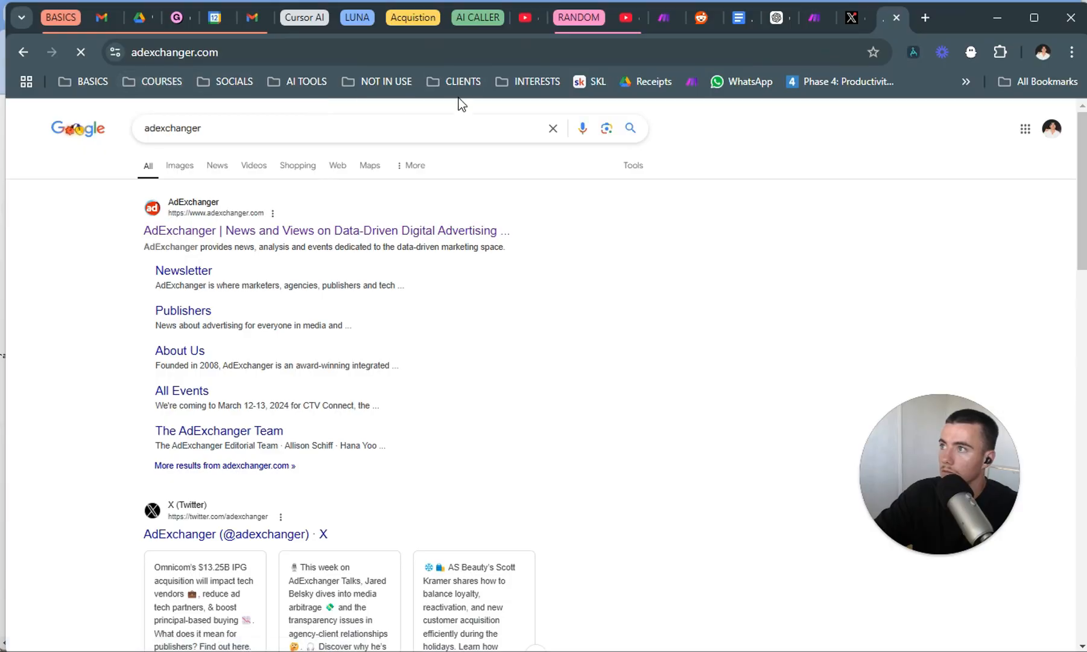
left_click(254, 62)
key("ctrl+c")
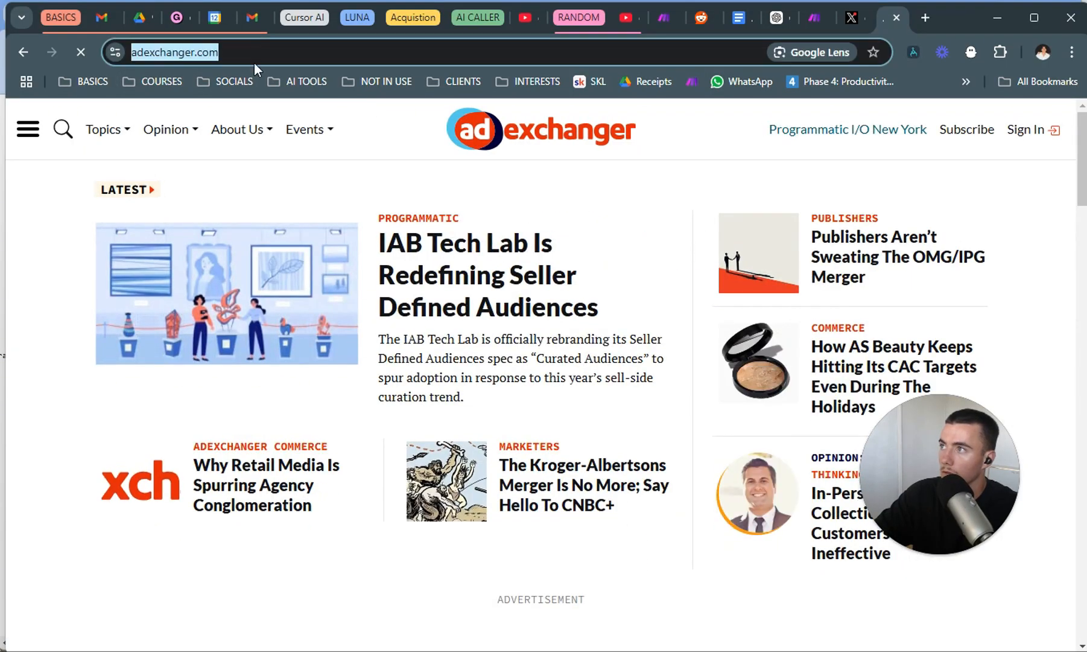
left_click(743, 15)
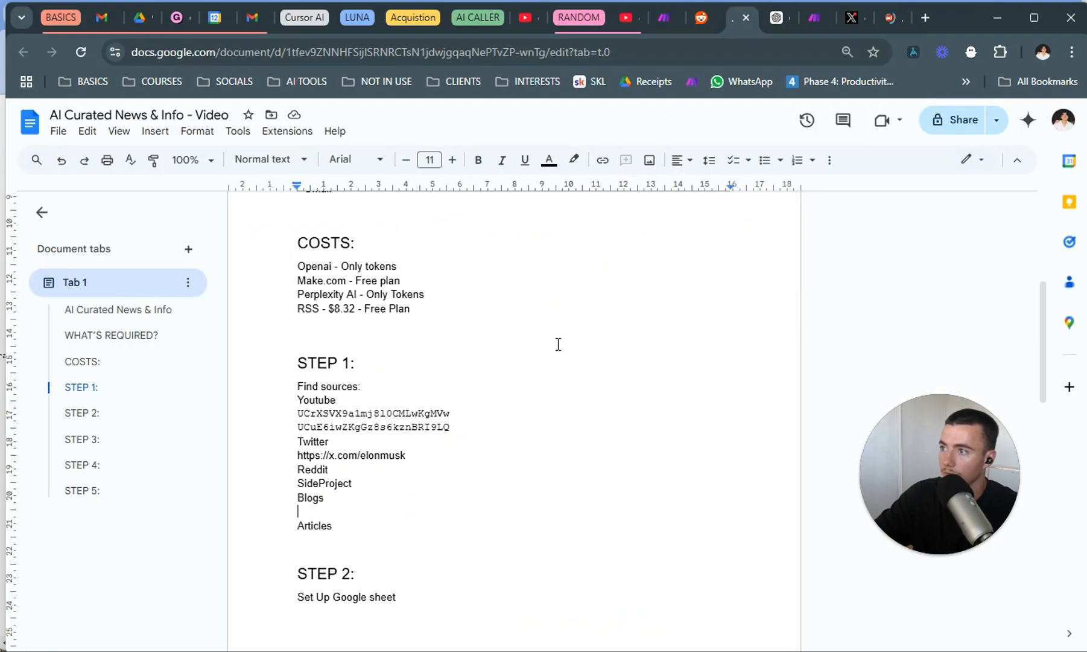
left_click(382, 508)
key("ctrl+v")
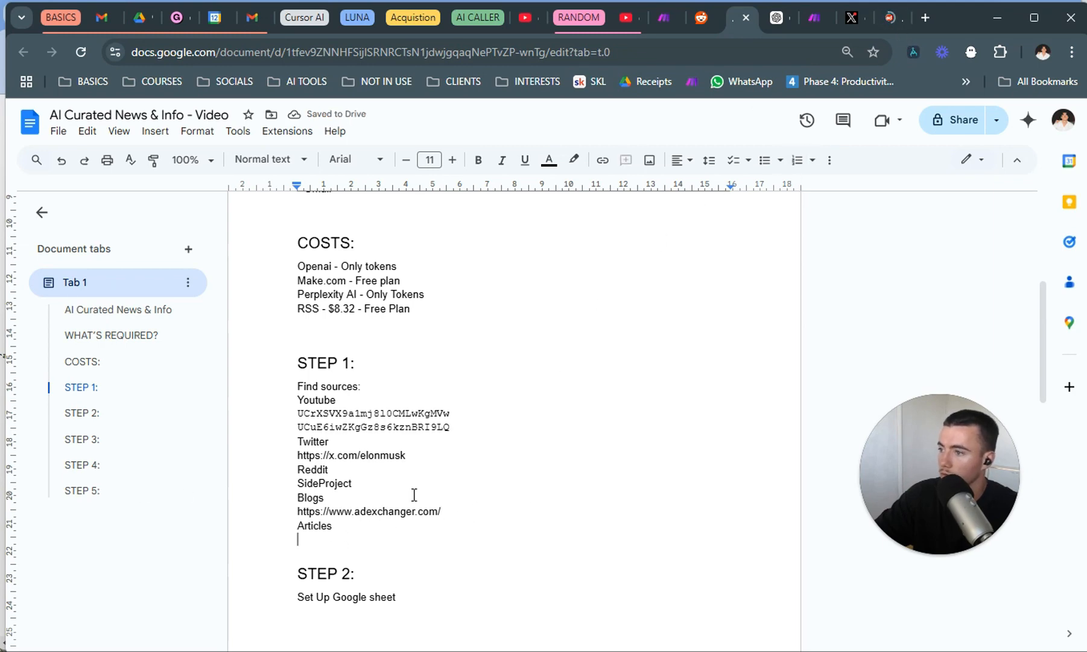
Review the collected YouTube, Twitter and blog sources under STEP 1 and the steps that follow in the document.
scroll(406, 502, "down", 4)
scroll(366, 389, "up", 3)
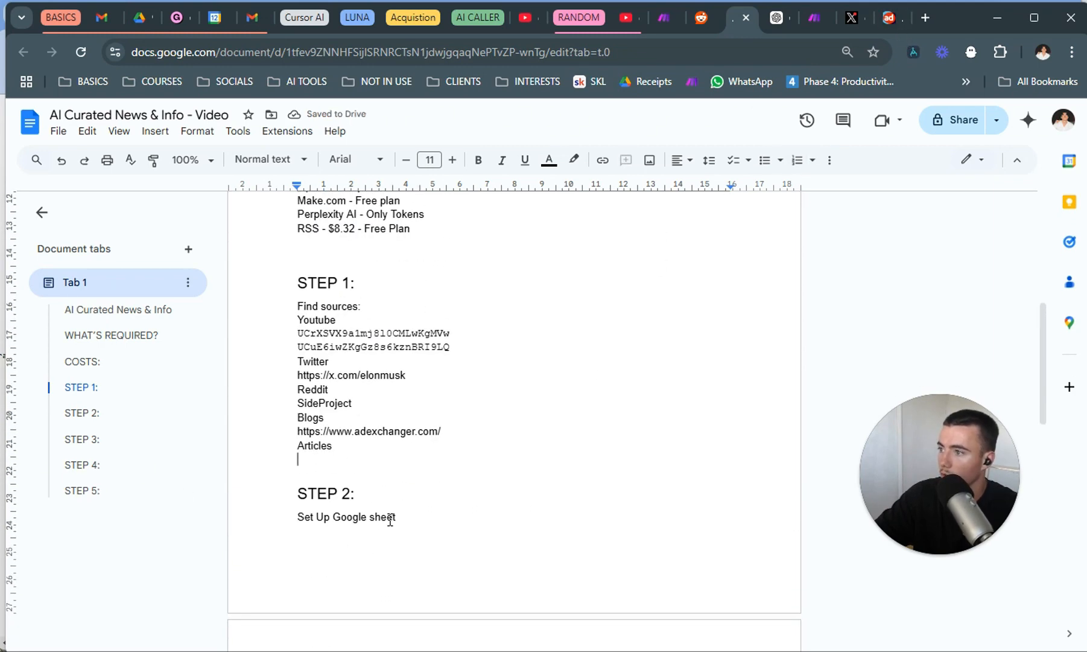
scroll(396, 504, "down", 3)
scroll(396, 504, "up", 4)
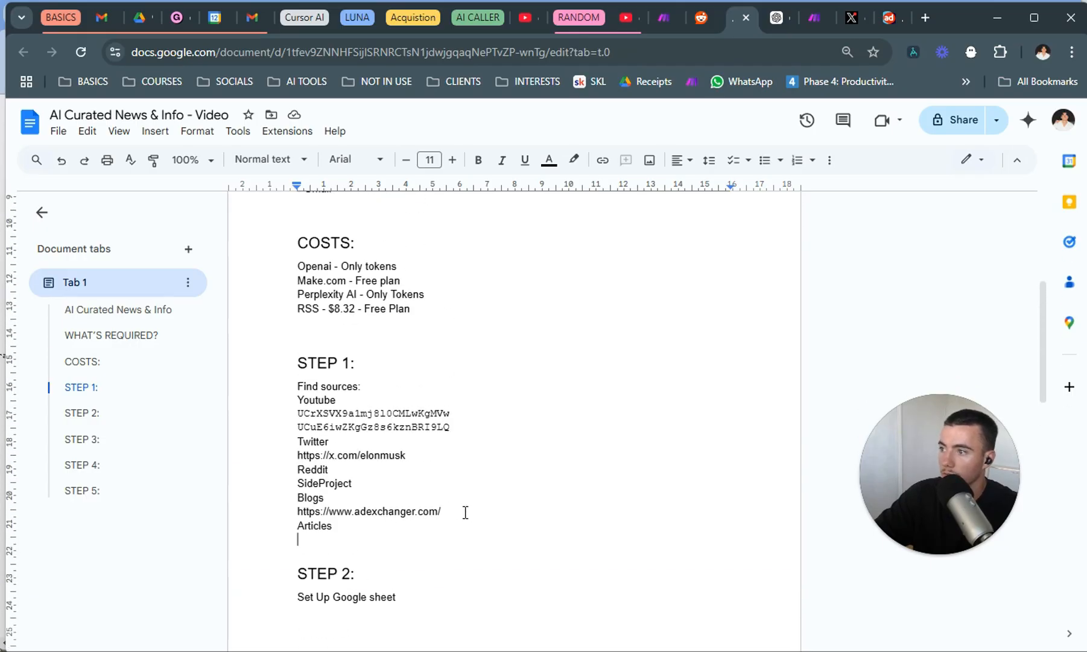
left_click_drag(465, 512, 300, 511)
left_click_drag(406, 456, 306, 450)
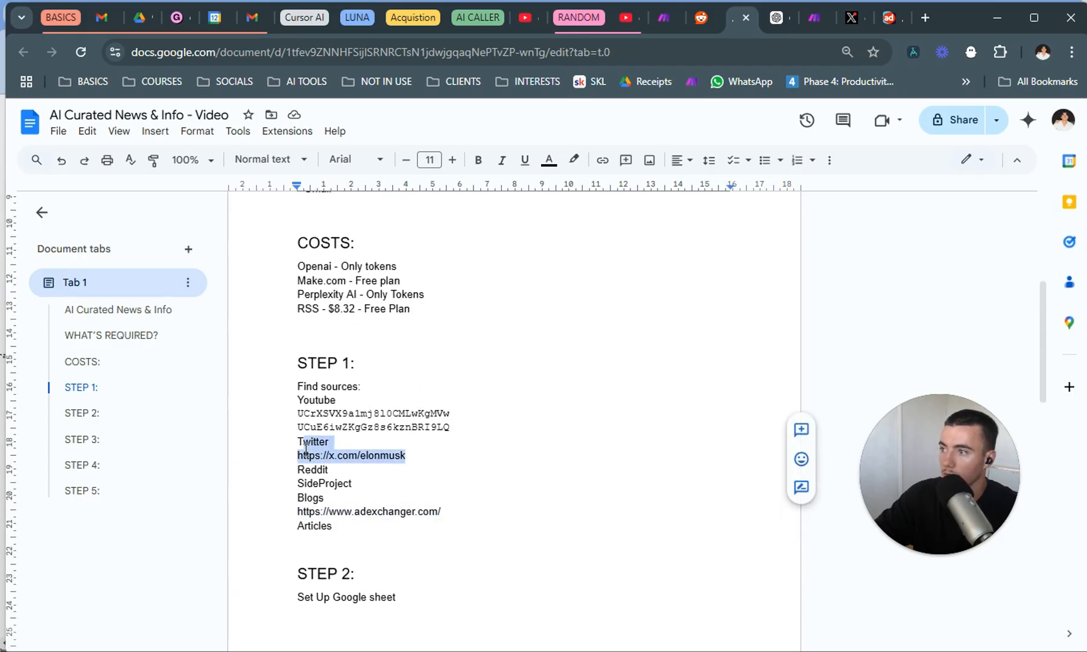
left_click_drag(450, 427, 293, 410)
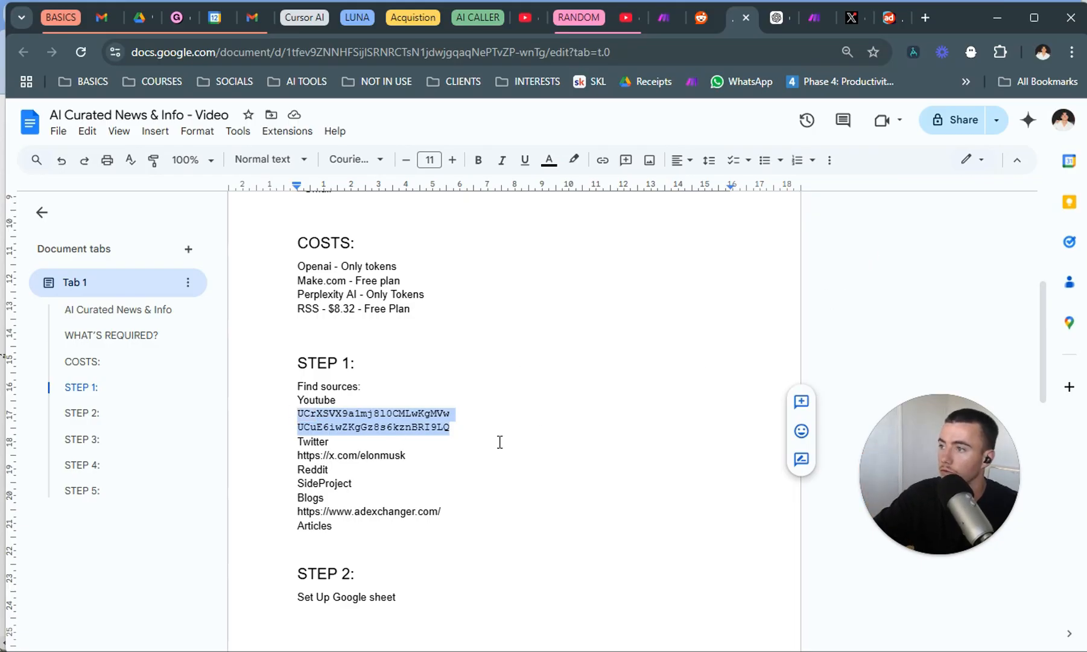
left_click(448, 465)
scroll(448, 464, "down", 4)
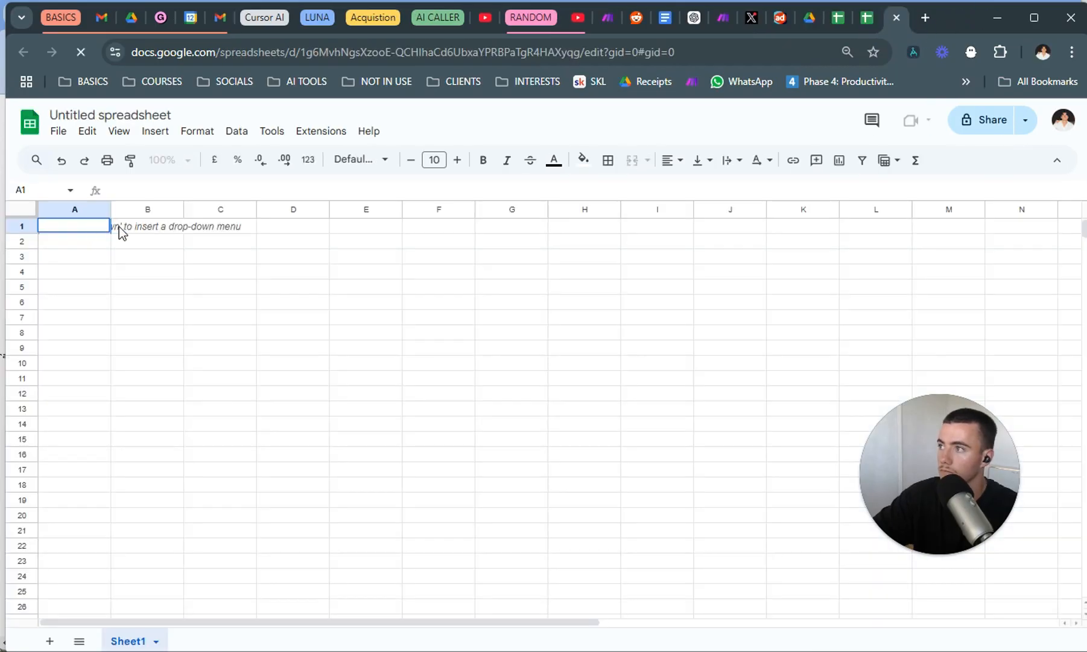
Create a blank spreadsheet and enter the headers URL, Summary and Date in cells A1 to C1.
left_click(868, 19)
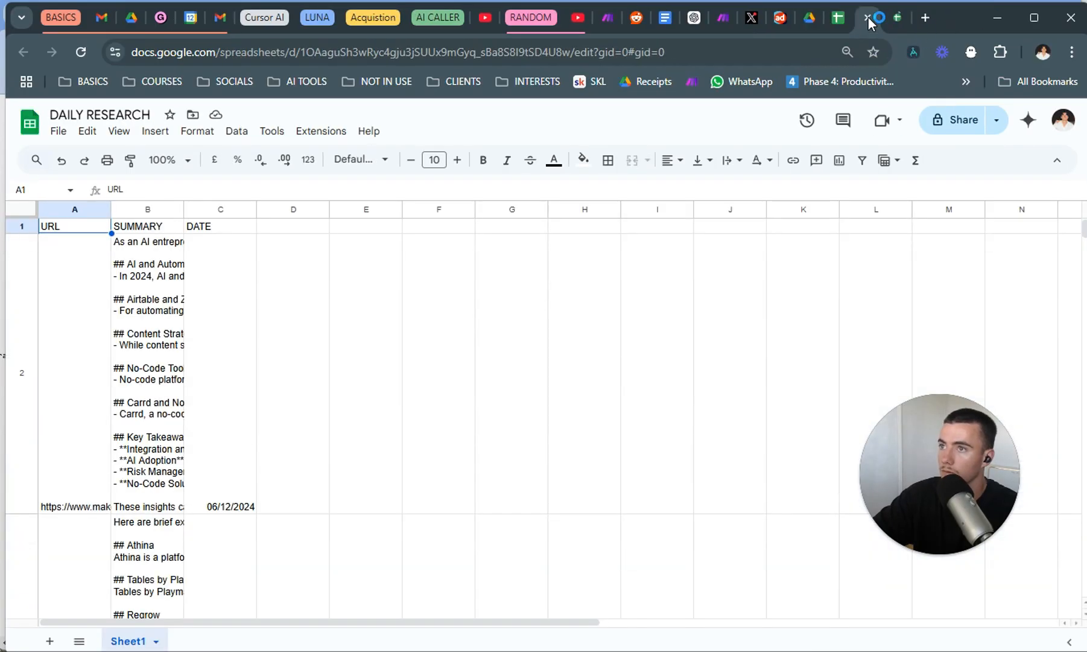
left_click(889, 18)
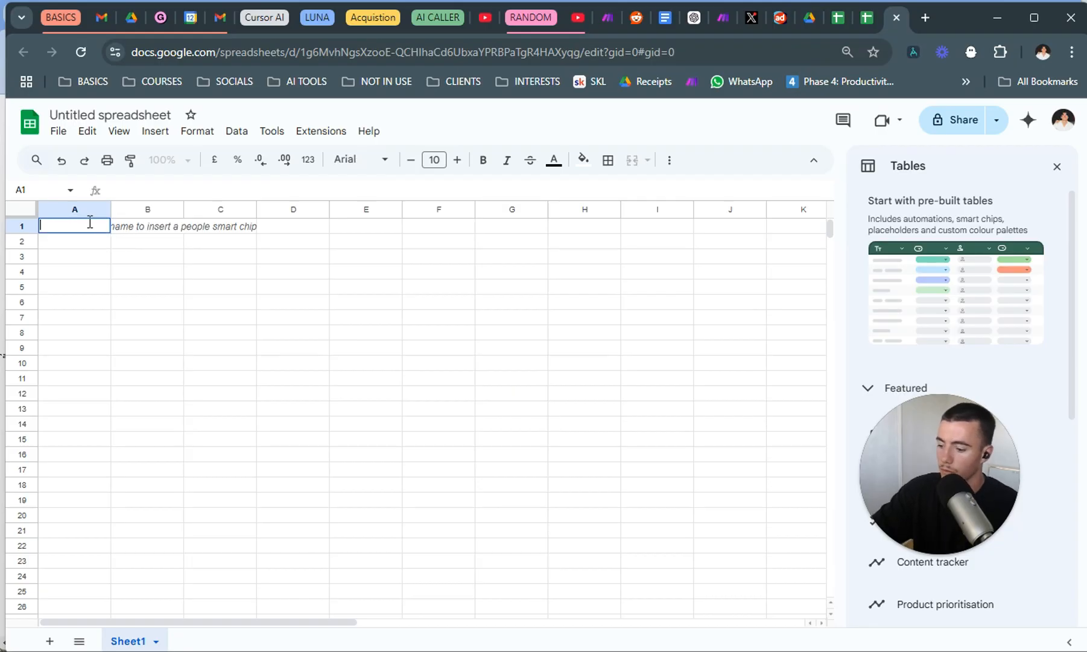
left_click(141, 241)
double_click(139, 229)
type("Summary")
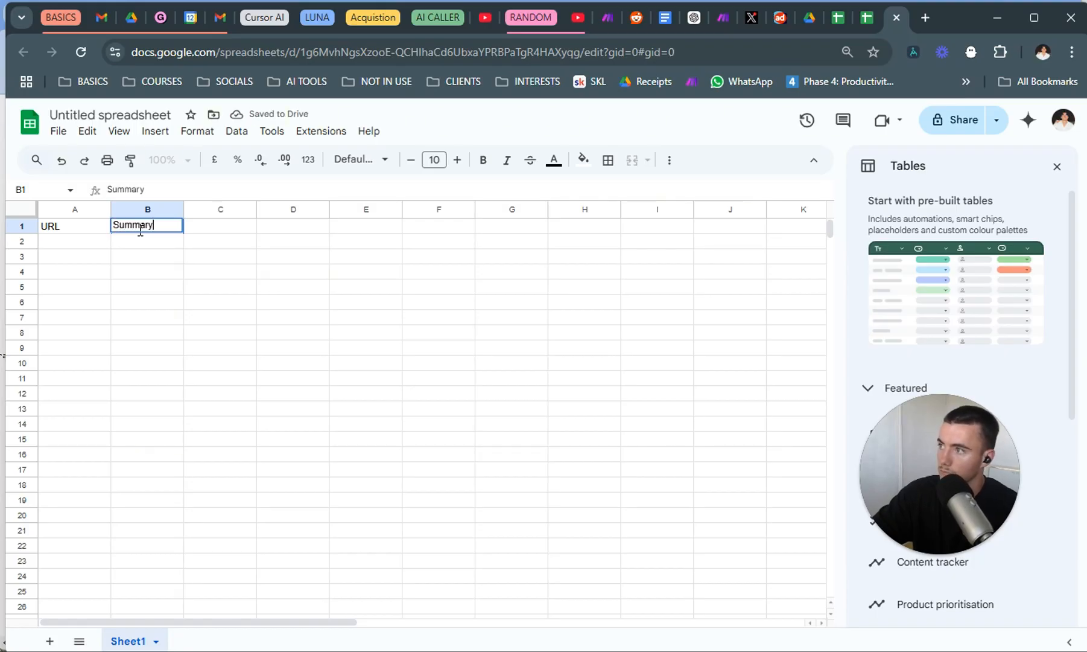
double_click(211, 227)
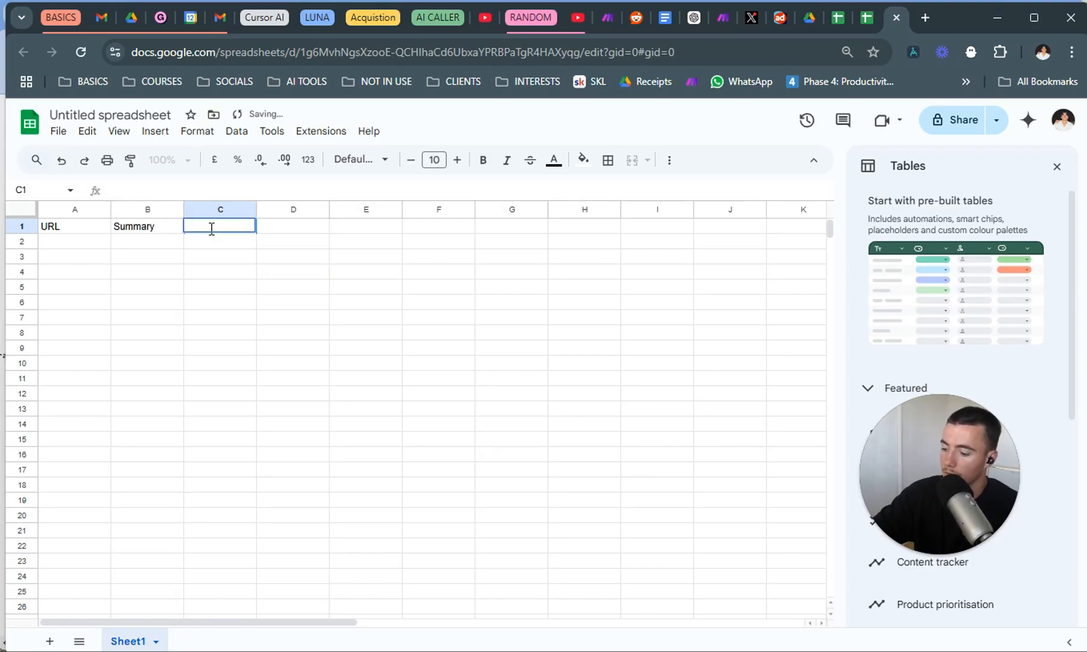
type("Dat")
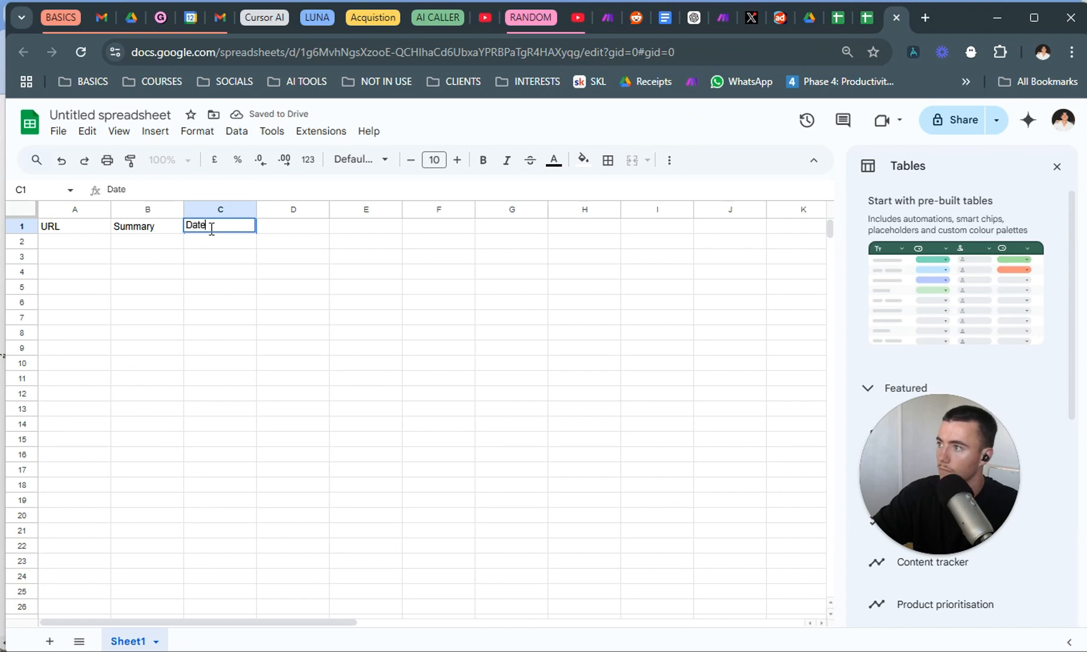
type("e")
Rename the untitled spreadsheet as daily feed.
left_click(135, 113)
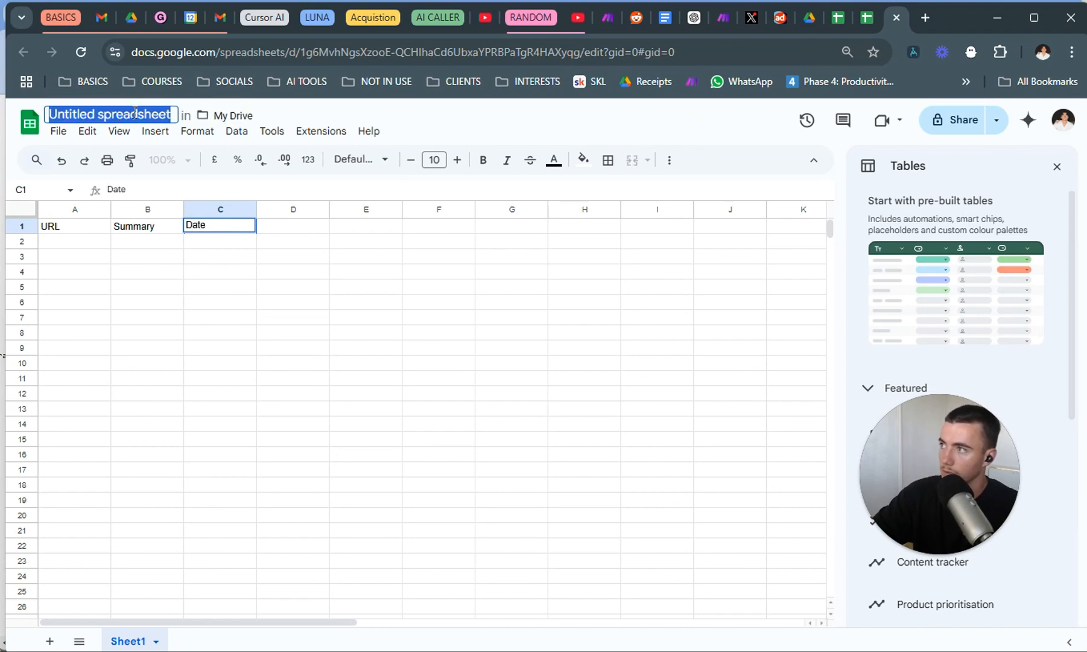
type("daily feed")
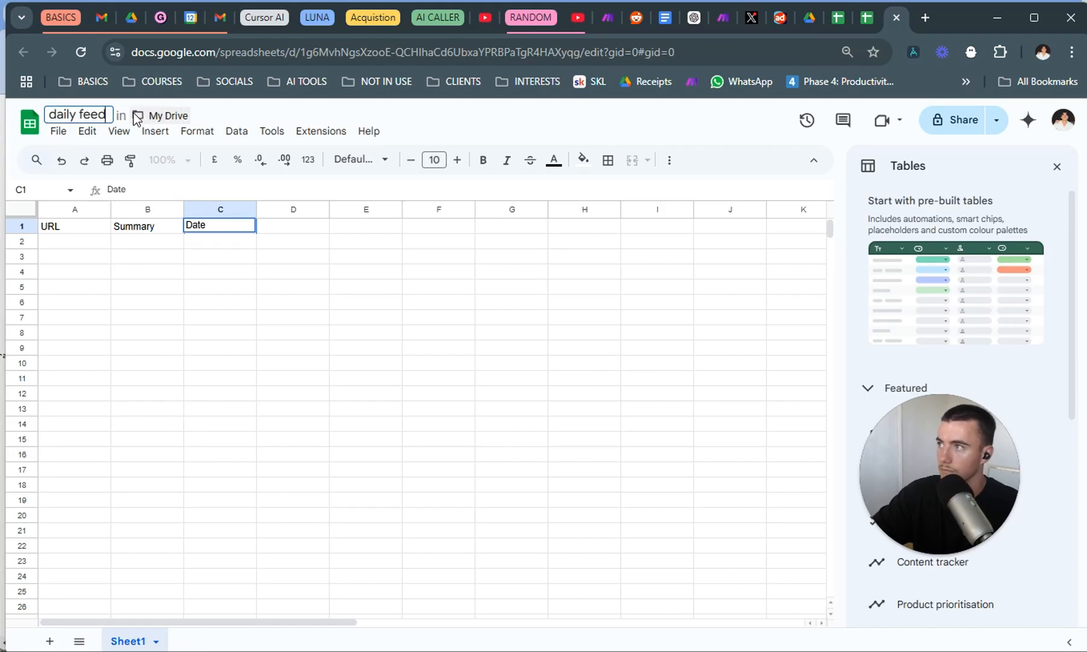
left_click(478, 348)
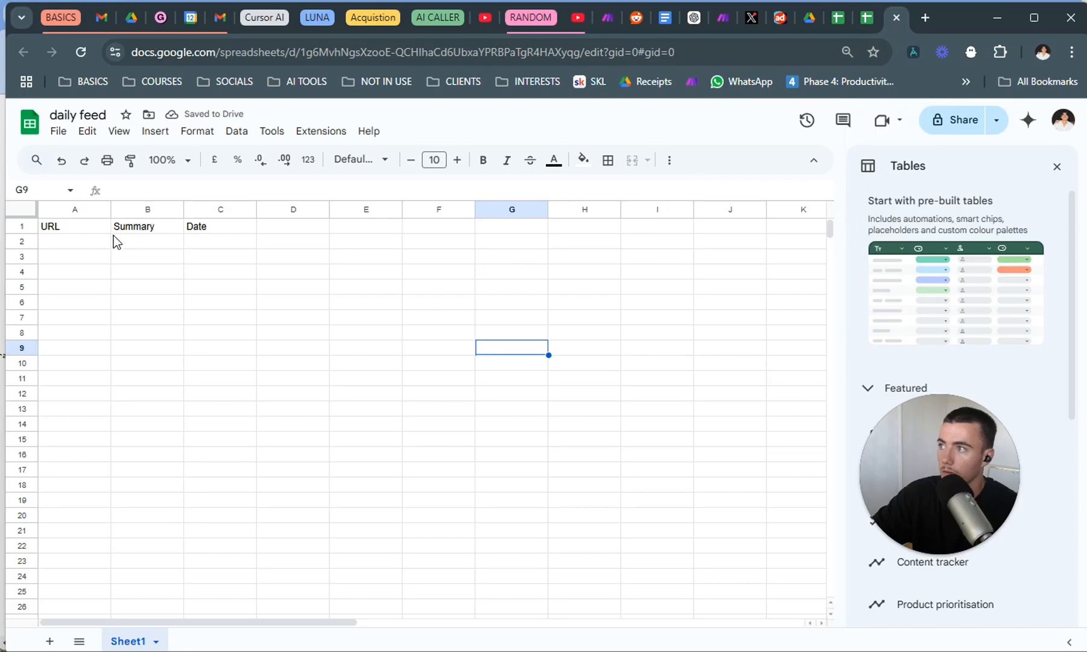
key("alt+Tab")
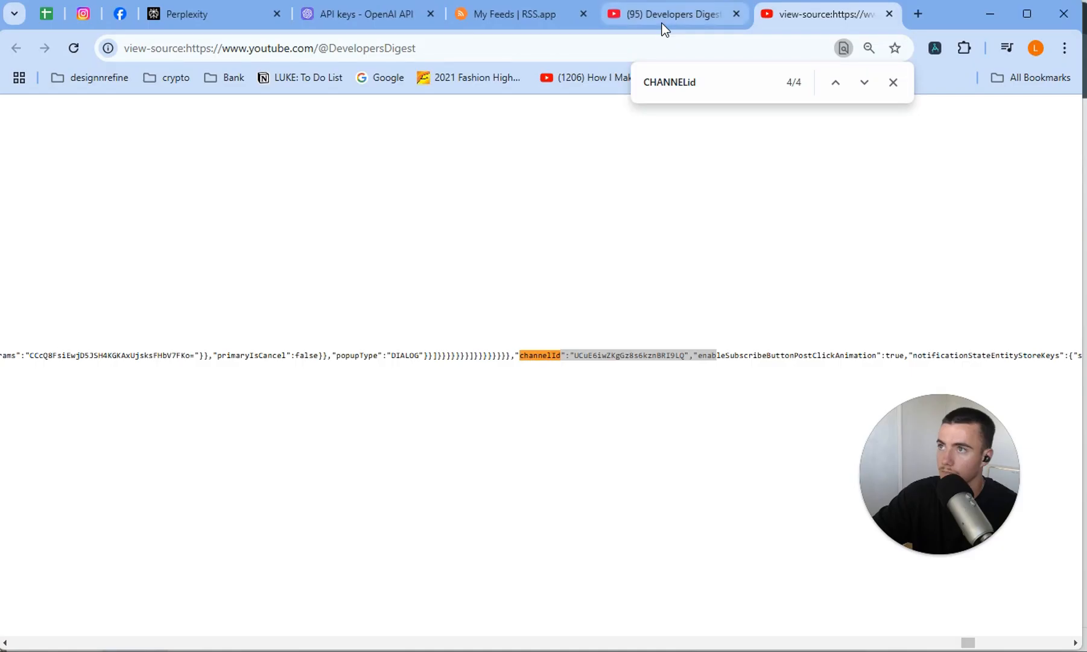
left_click(543, 17)
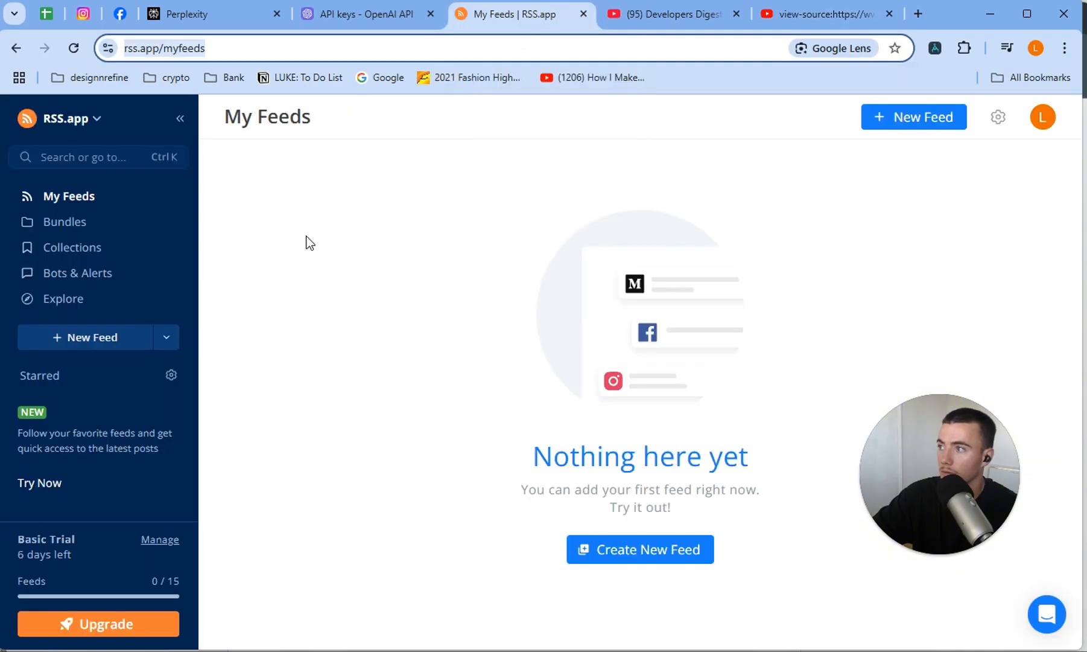
left_click(124, 336)
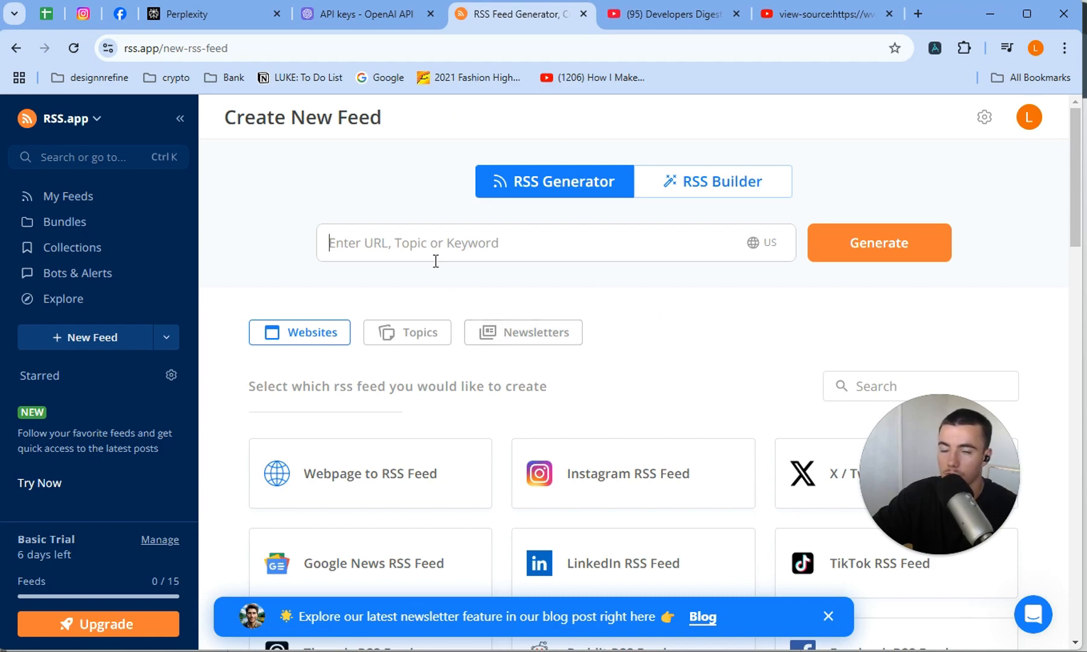
type("https://www.adexchanger.com/")
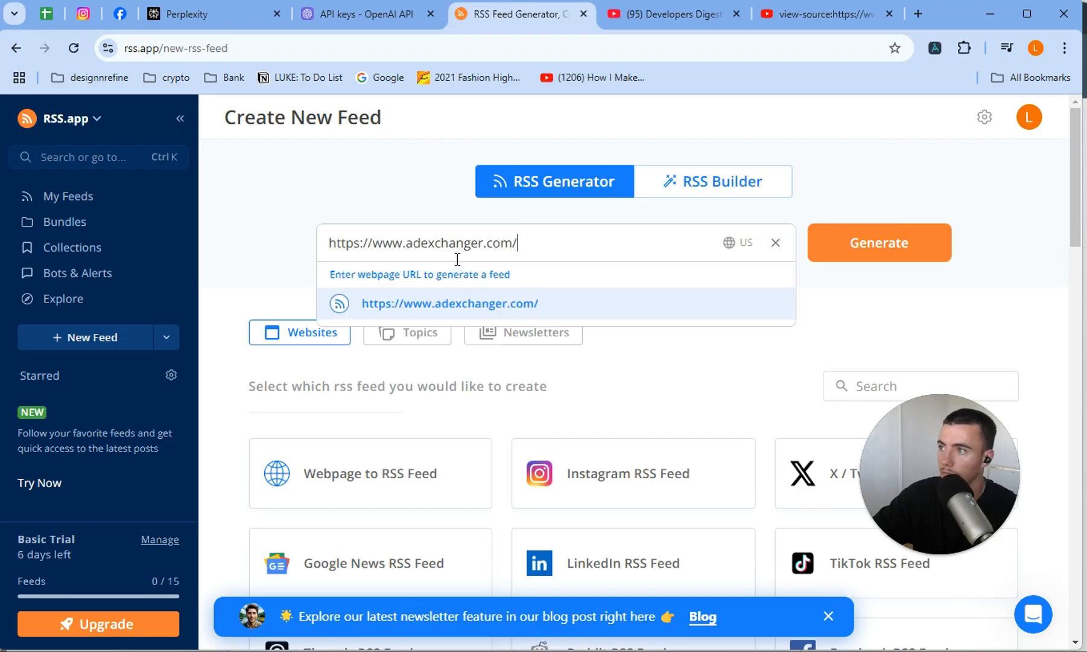
left_click(524, 309)
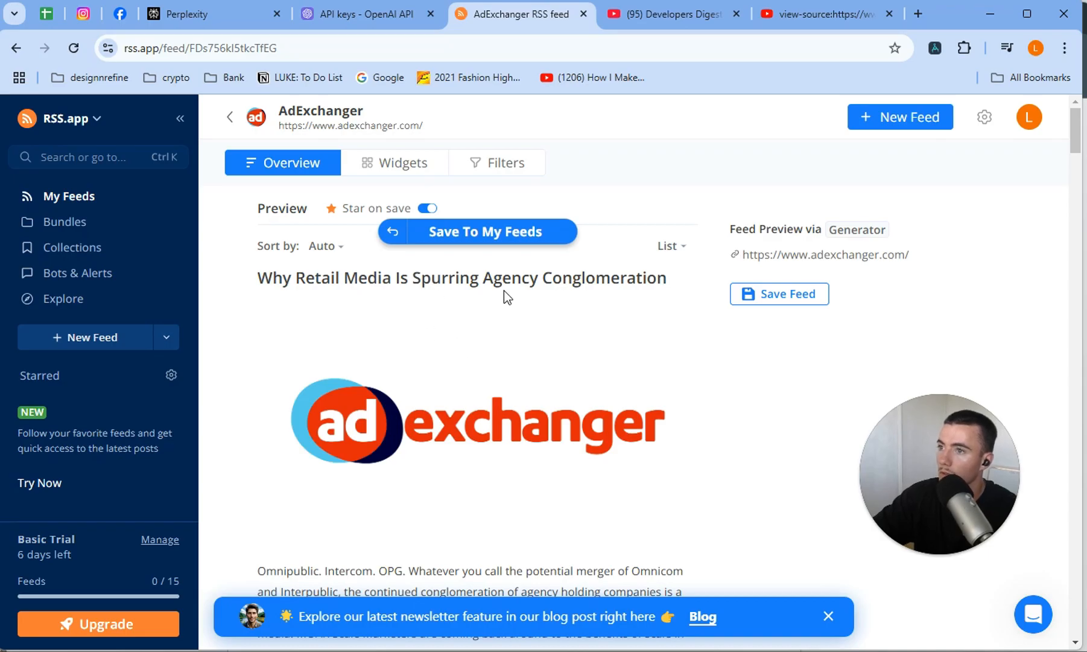
Look over the AdExchanger feed preview and its filter settings, and save the feed to My Feeds.
scroll(504, 290, "down", 2)
scroll(453, 345, "up", 3)
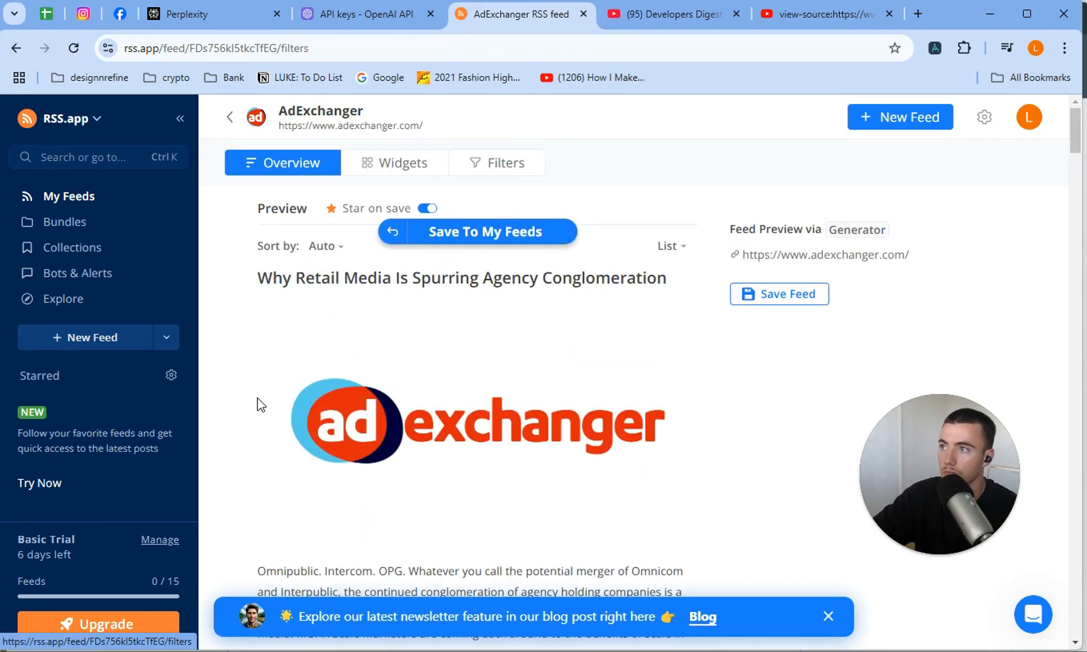
left_click(483, 174)
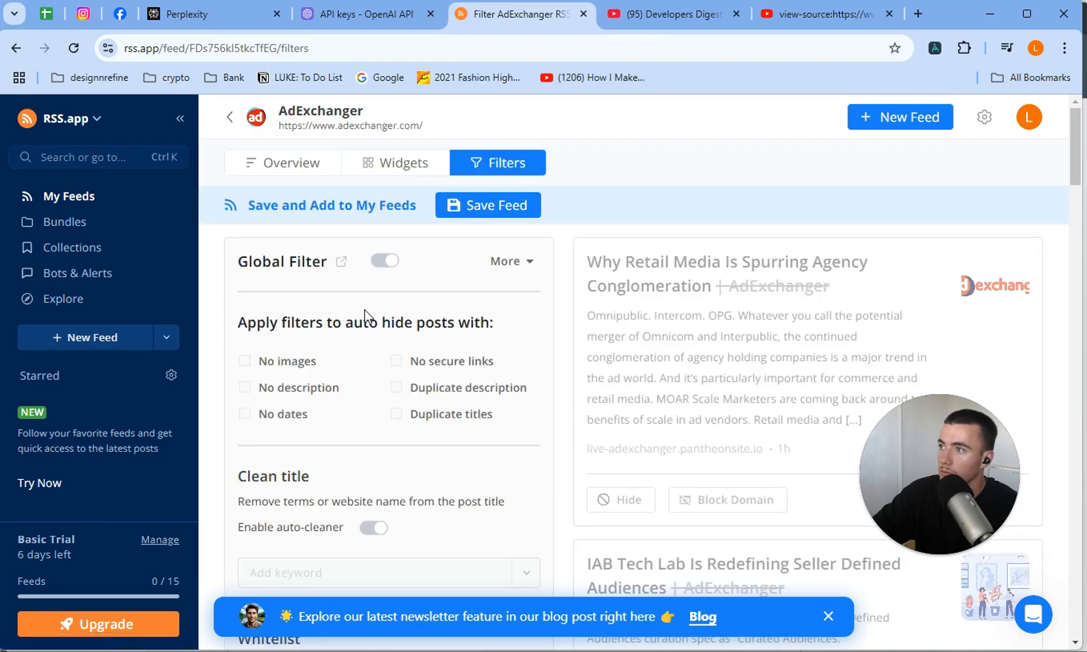
scroll(357, 302, "down", 3)
scroll(367, 338, "up", 3)
scroll(367, 342, "down", 3)
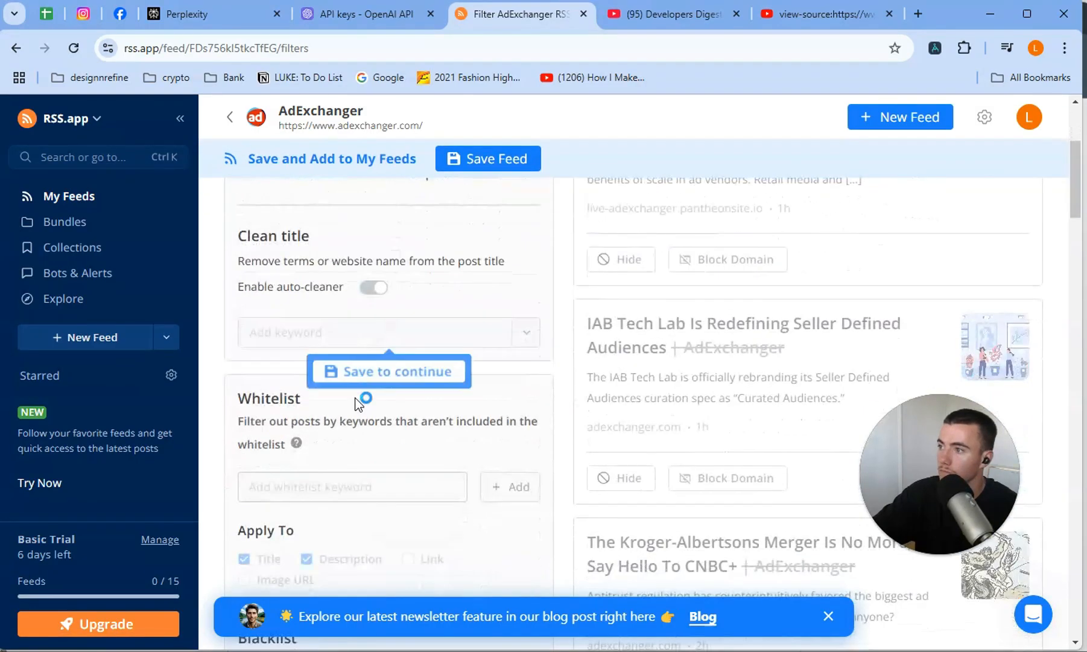
scroll(453, 276, "up", 3)
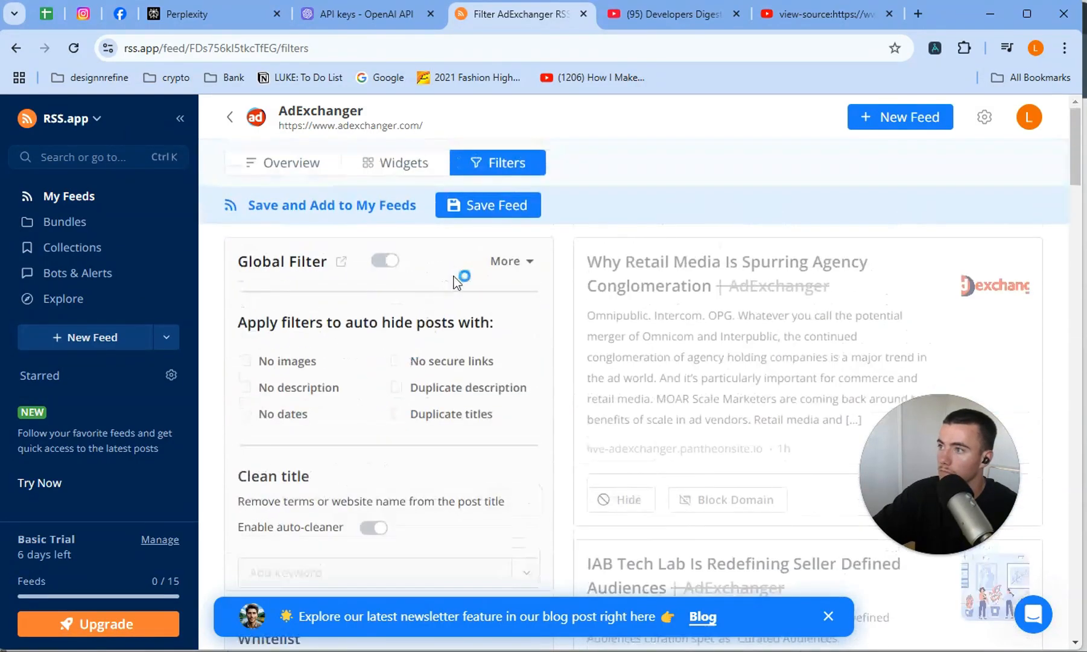
left_click(493, 215)
Add AI as a whitelist keyword in the AdExchanger feed's filters.
scroll(454, 286, "down", 10)
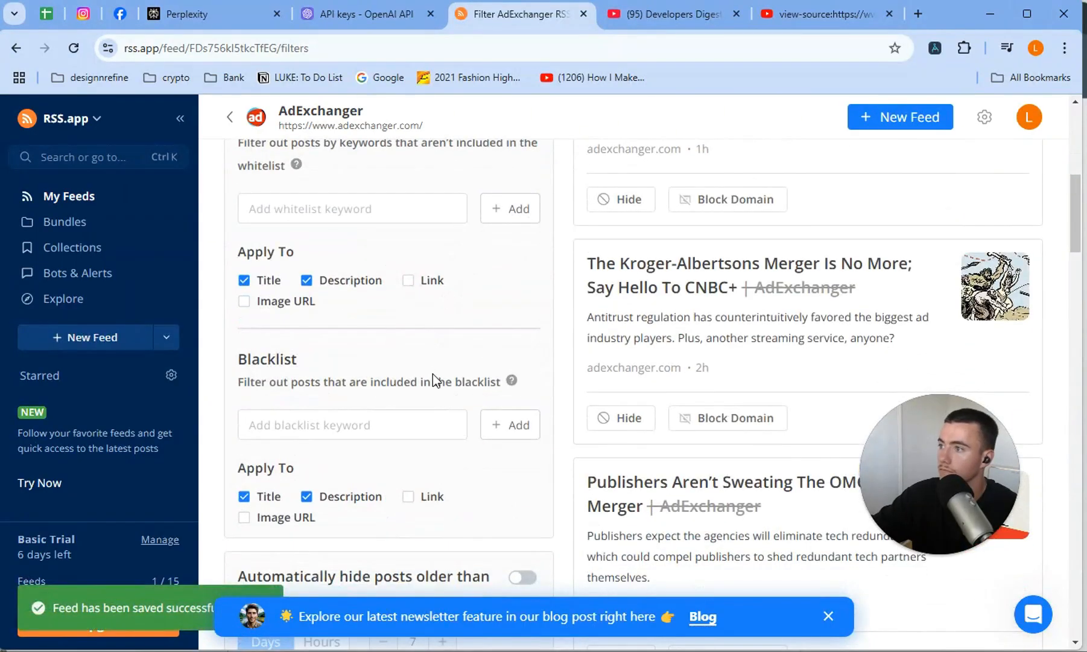
scroll(433, 373, "up", 3)
left_click(434, 373)
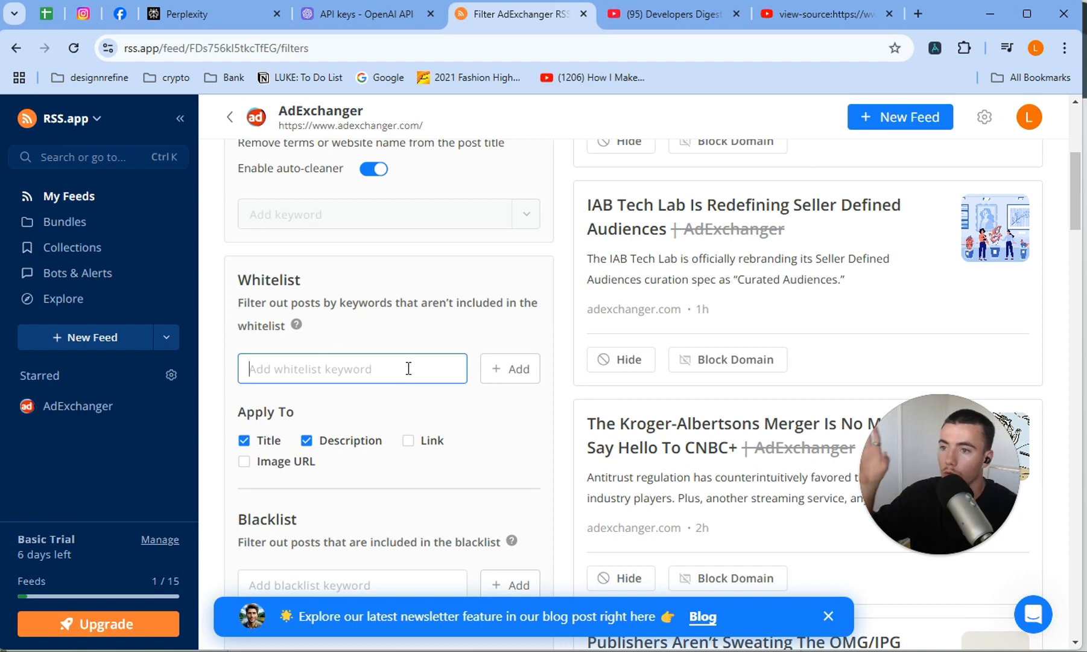
type("Al")
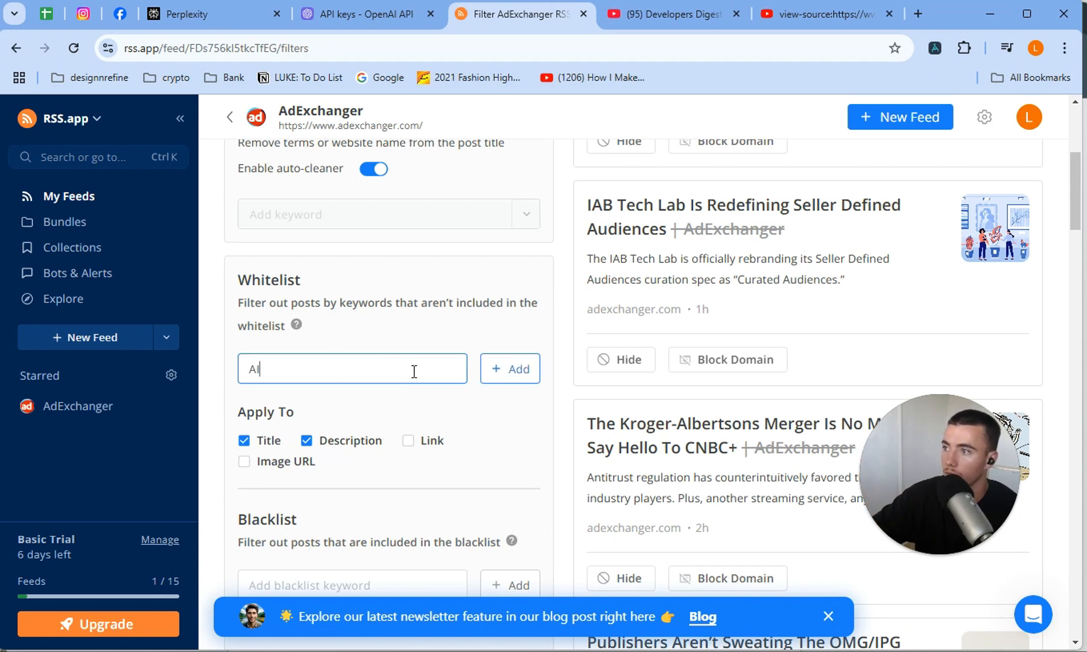
key("Return")
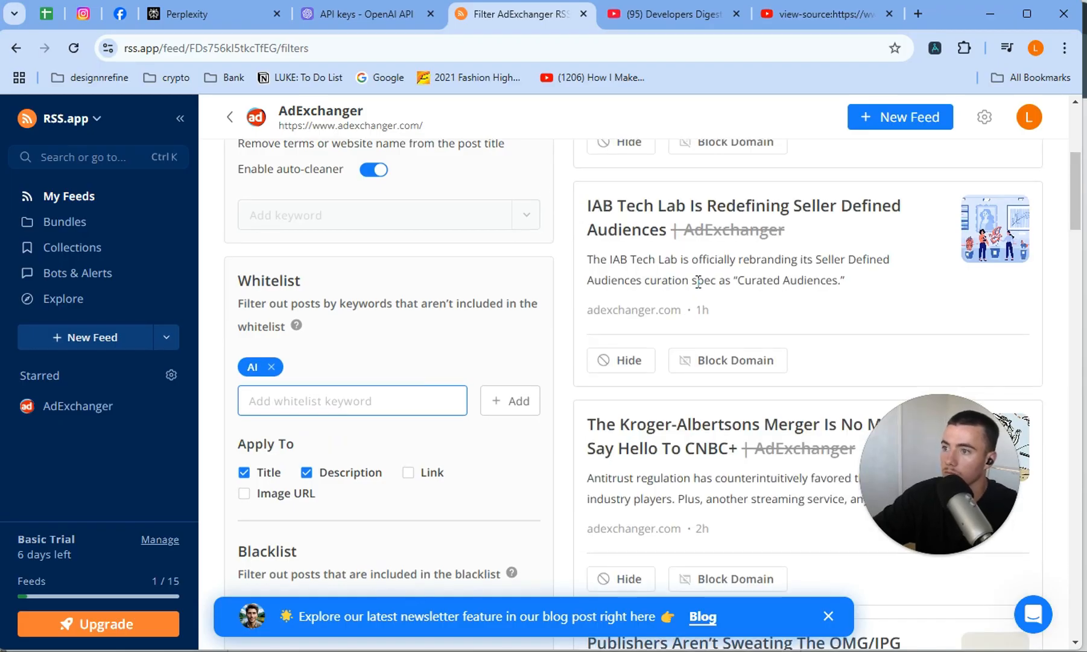
Examine which AdExchanger posts in the preview pass the AI whitelist, and review the whitelist and blacklist options.
scroll(649, 338, "down", 10)
scroll(652, 339, "down", 20)
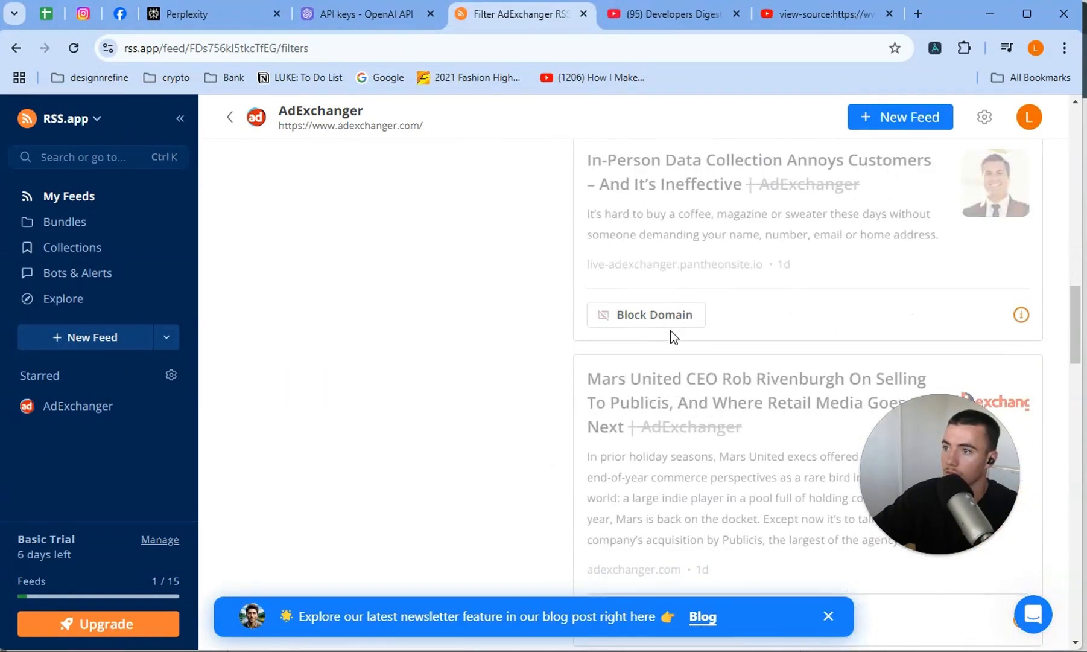
scroll(691, 372, "down", 20)
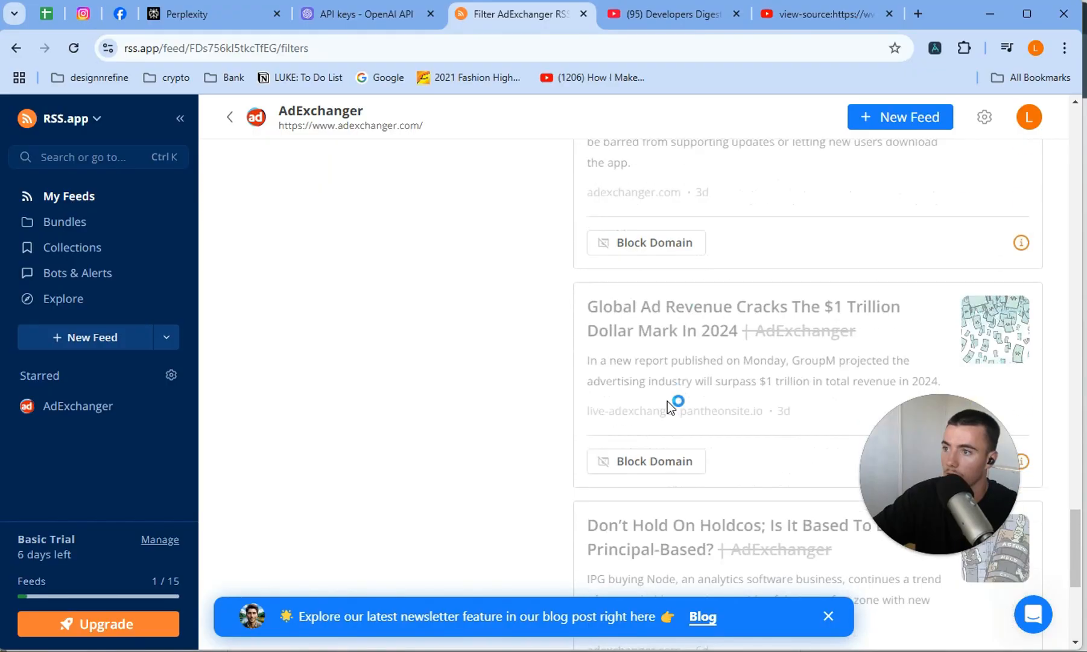
scroll(790, 348, "down", 8)
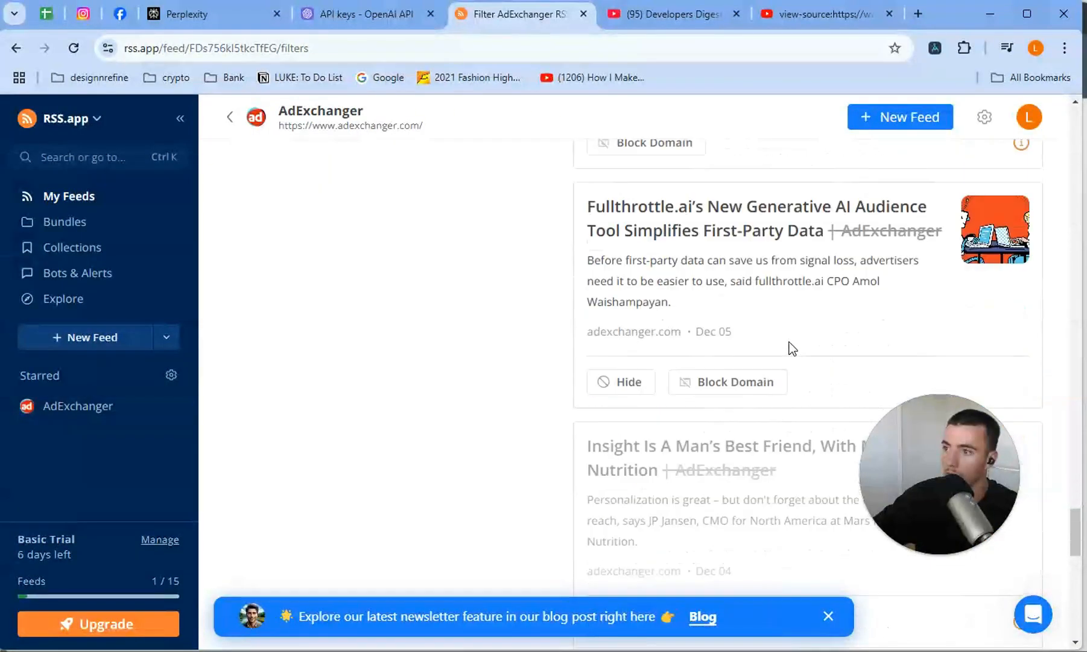
scroll(764, 346, "up", 4)
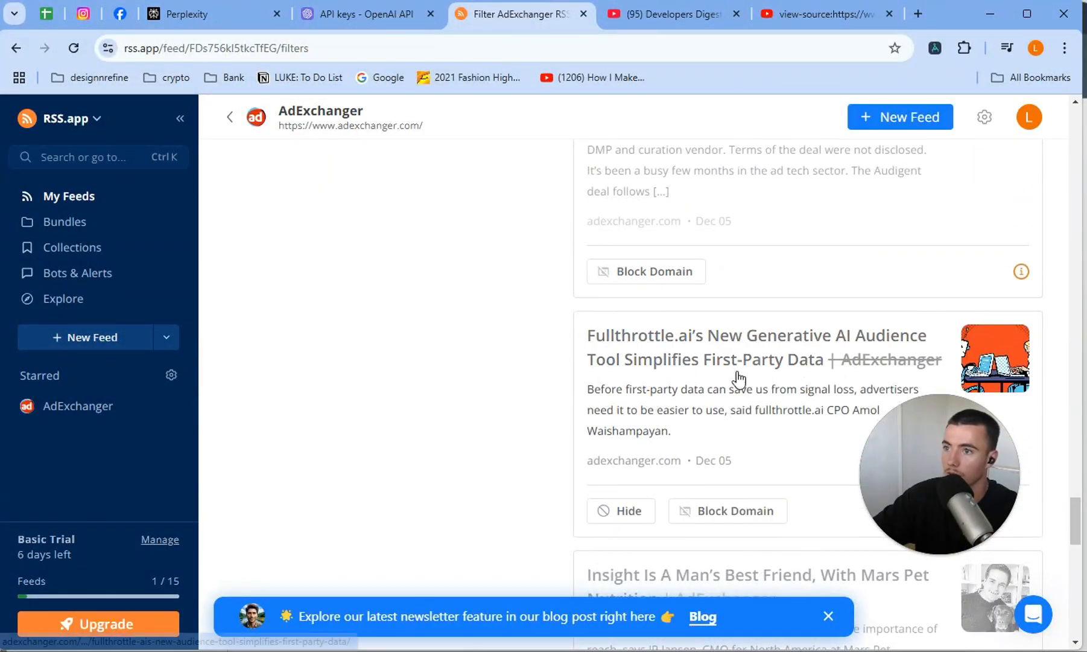
scroll(764, 393, "down", 10)
scroll(764, 391, "up", 20)
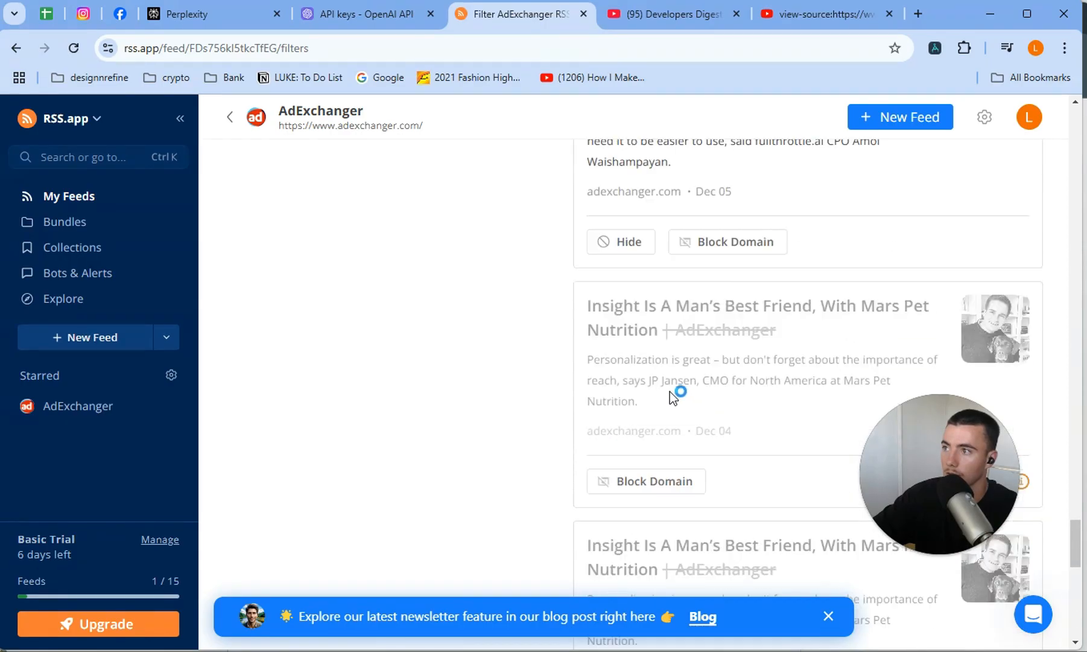
scroll(322, 391, "up", 10)
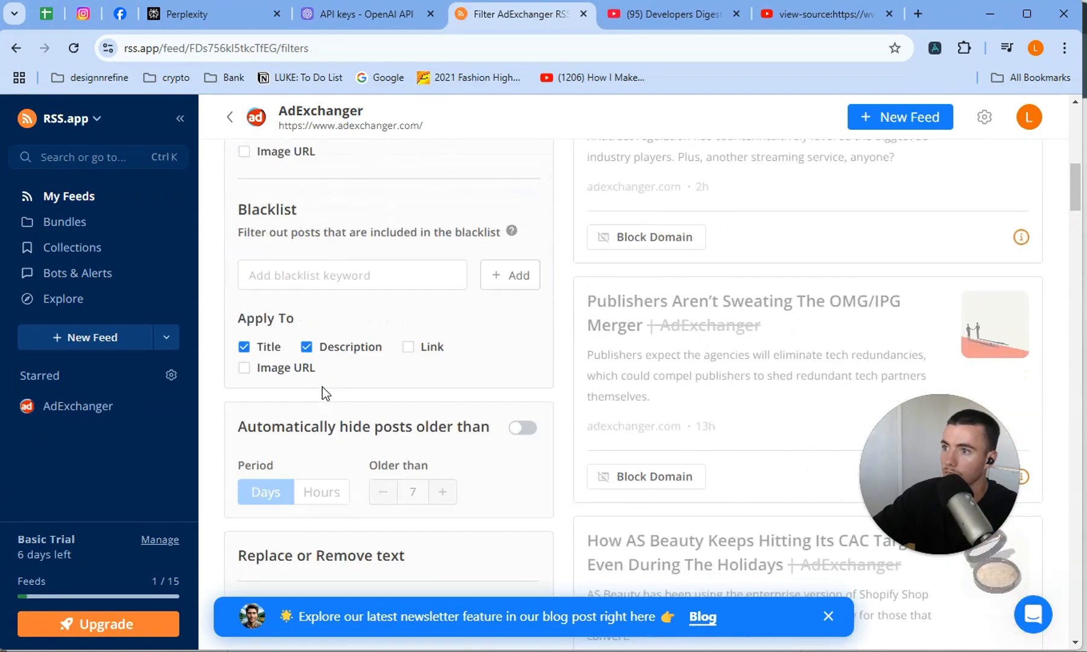
scroll(314, 400, "down", 2)
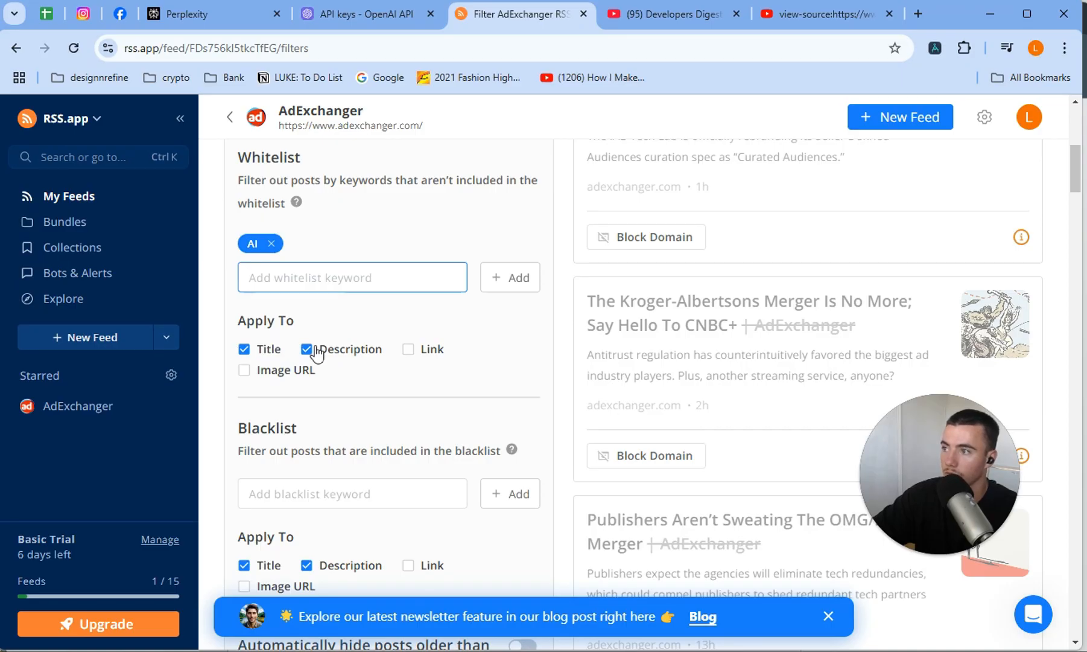
scroll(351, 319, "up", 4)
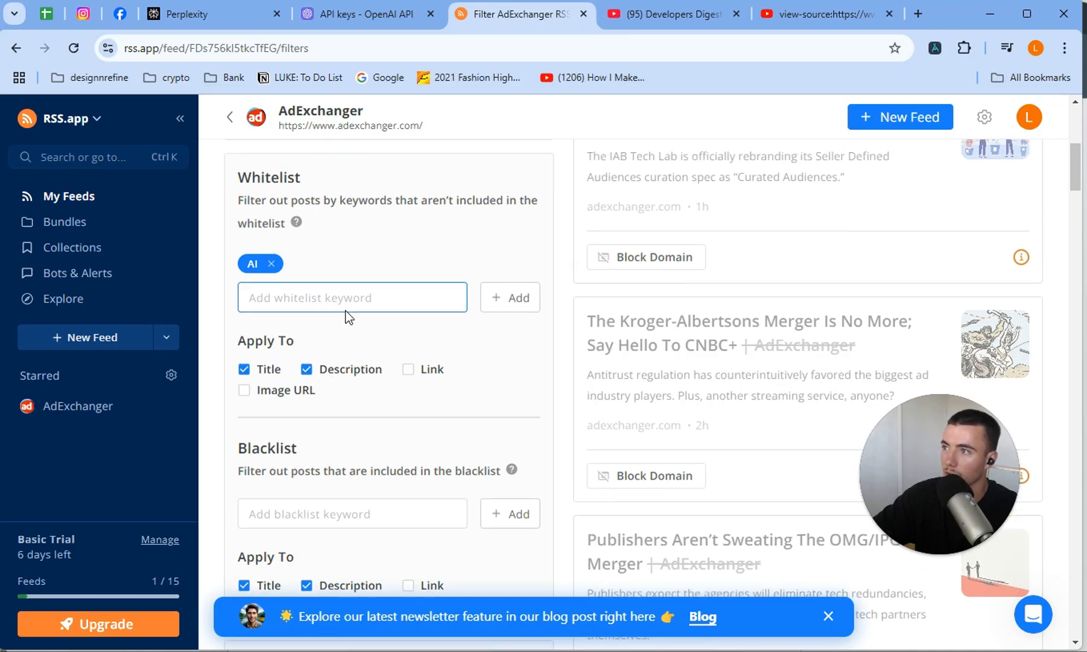
scroll(350, 422, "down", 4)
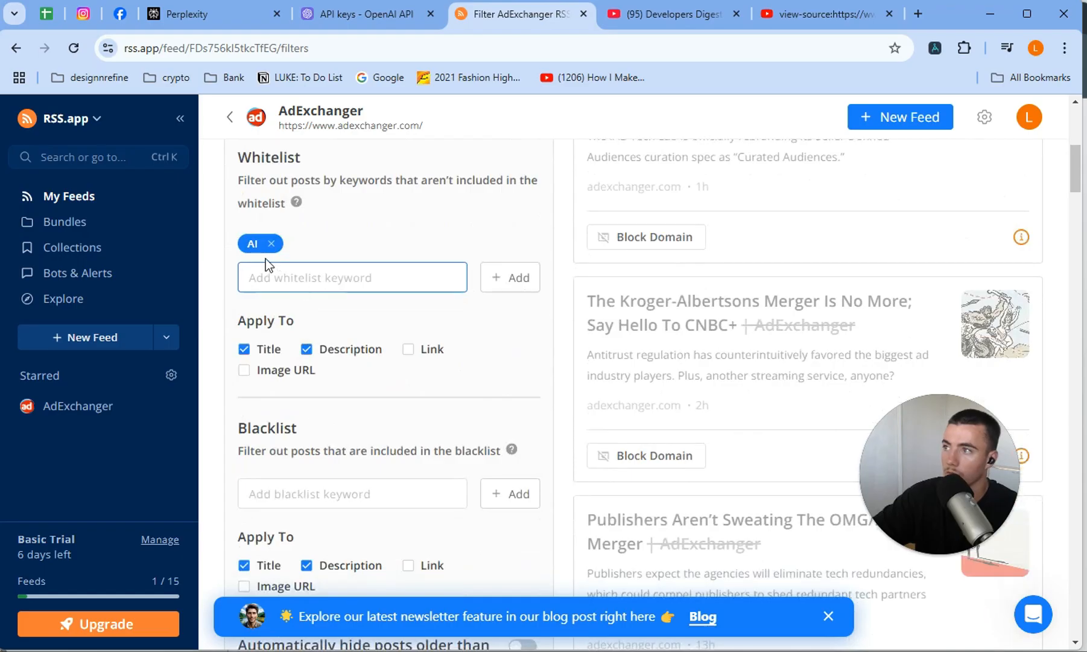
Add CHATGPT as a blacklist keyword in the AdExchanger feed's filters.
scroll(356, 218, "down", 3)
left_click(327, 329)
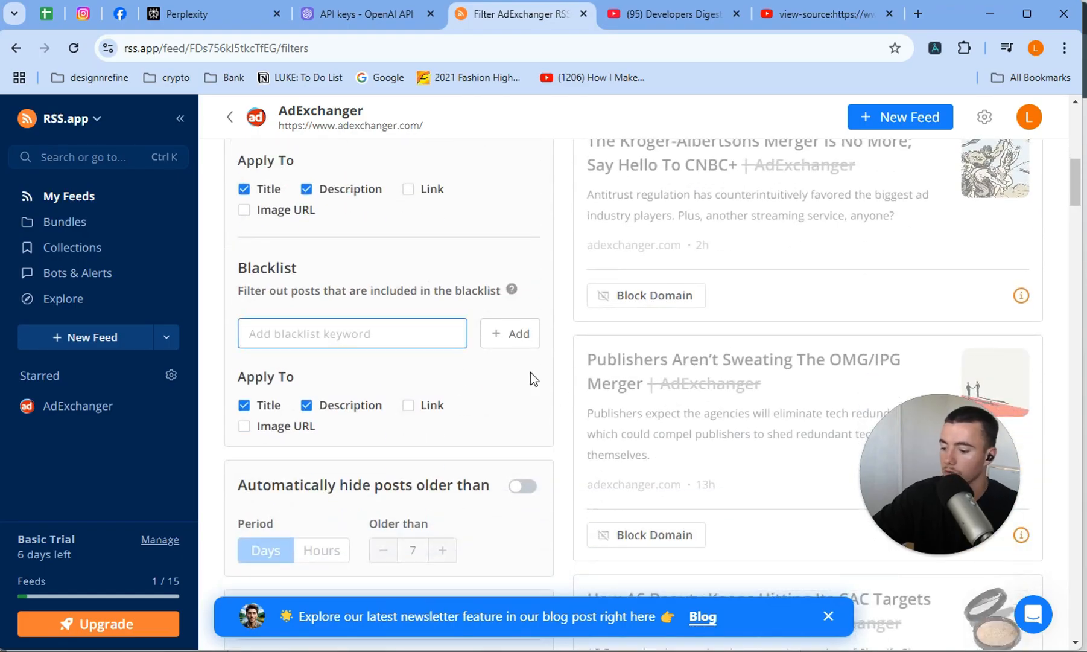
type("CHATGPT")
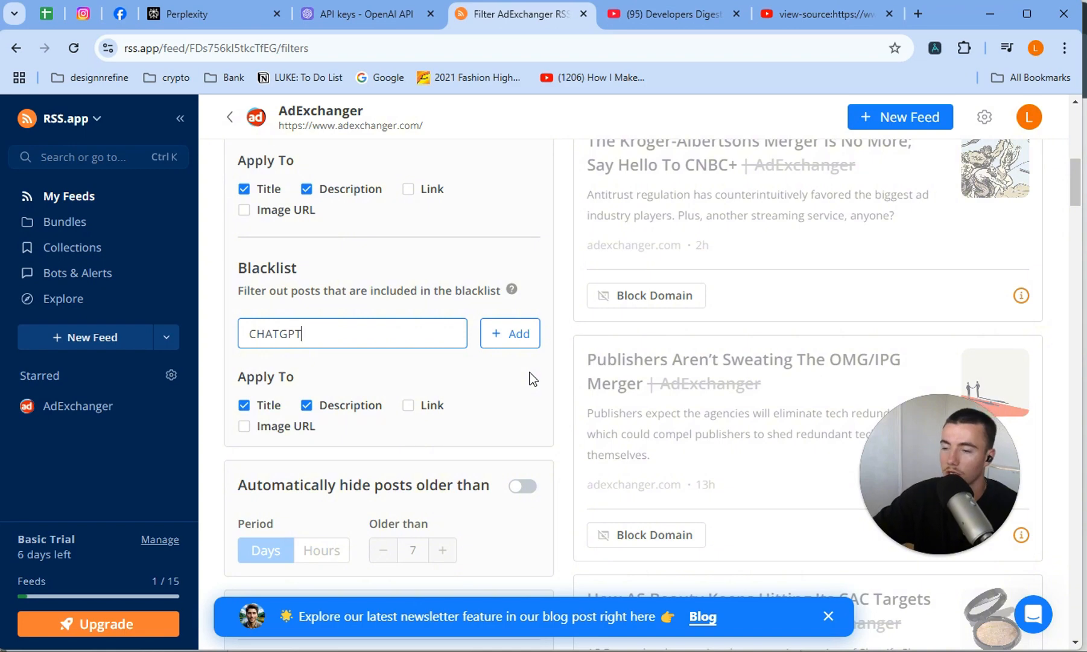
left_click(494, 350)
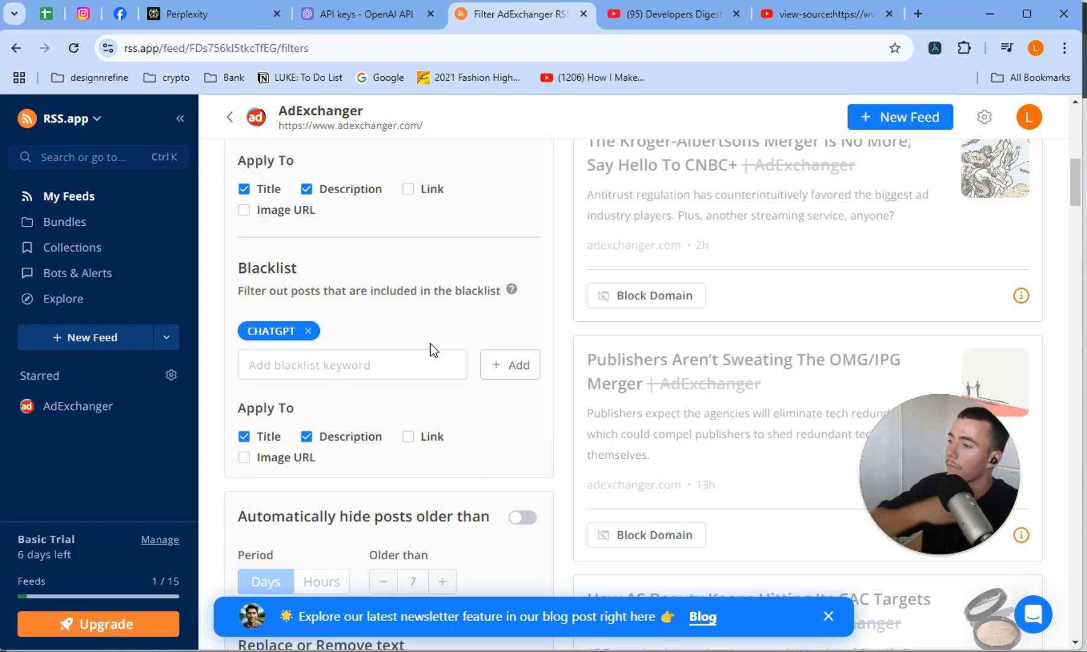
Turn on automatic hiding of posts older than 1 day in the AdExchanger feed's filters.
scroll(430, 350, "down", 2)
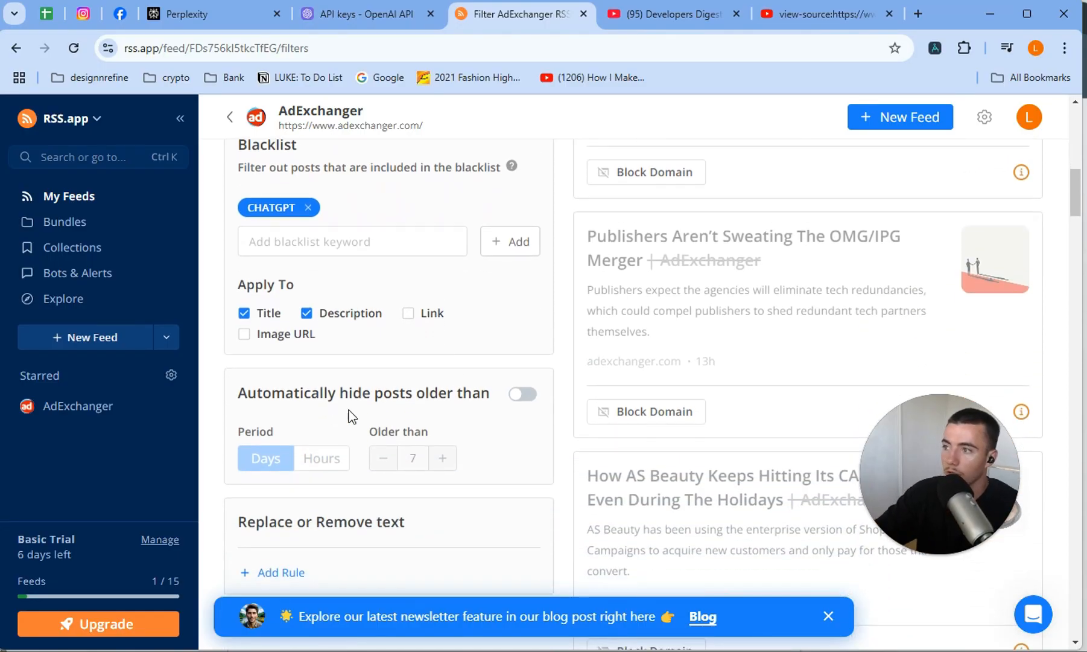
left_click(525, 394)
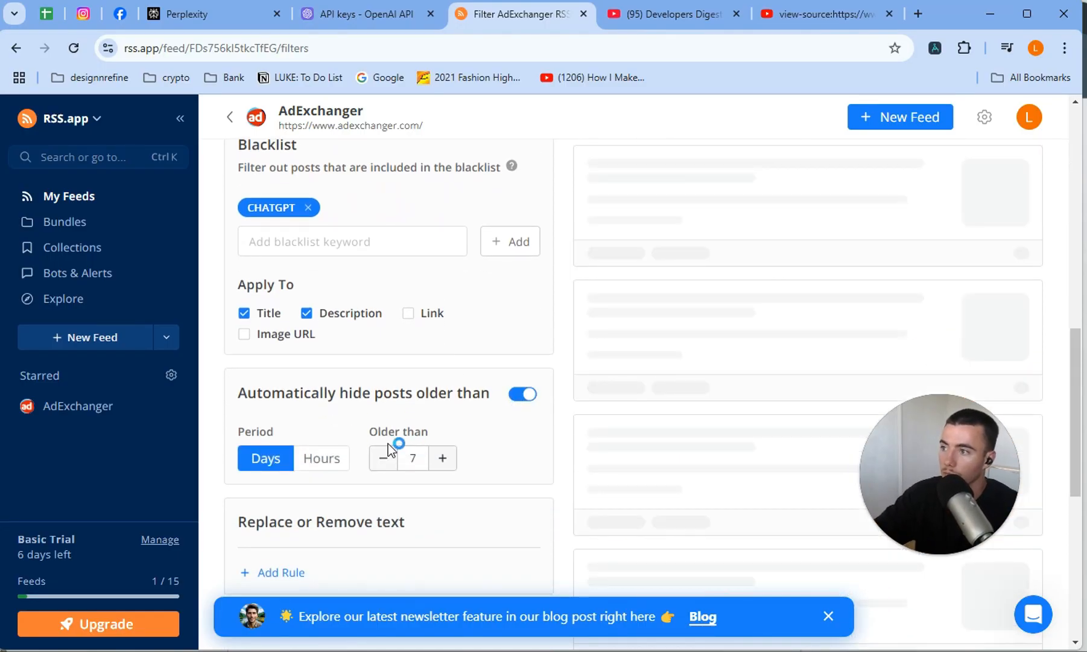
left_click(384, 459)
left_click(384, 459)
left_click(383, 459)
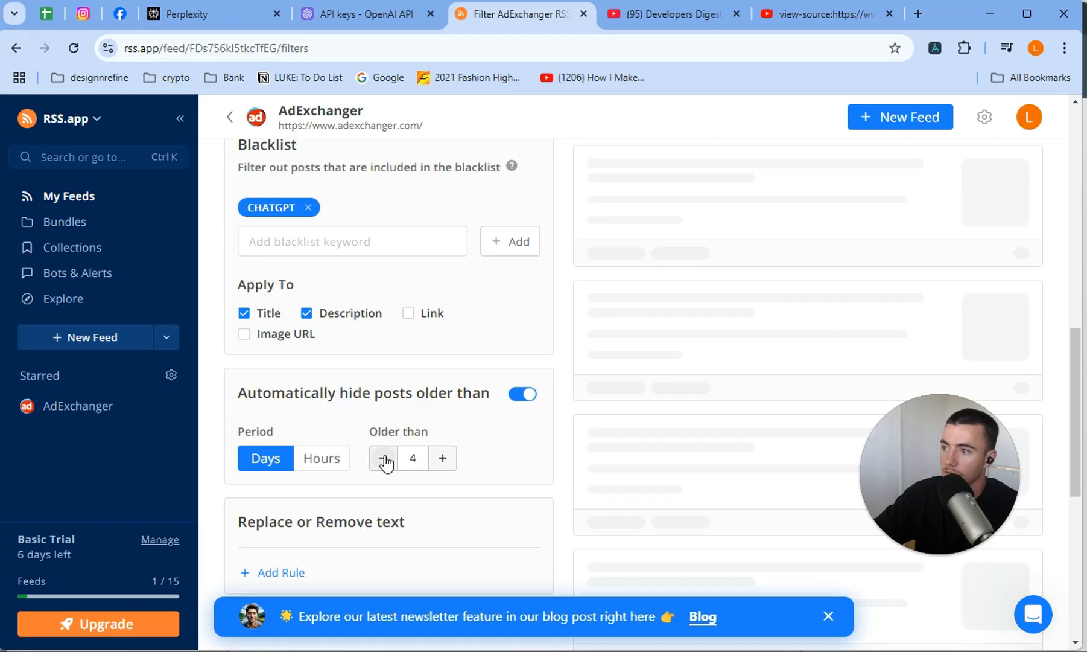
left_click(384, 458)
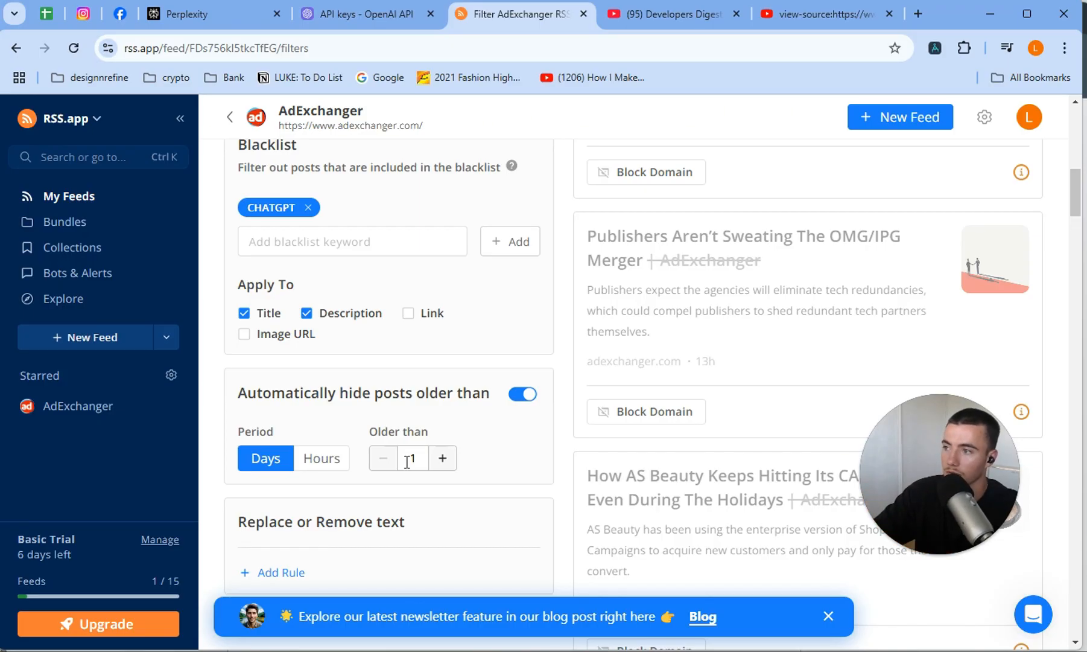
Leave the filters and reopen the starred AdExchanger feed's overview to locate its XML feed URL.
scroll(519, 448, "down", 5)
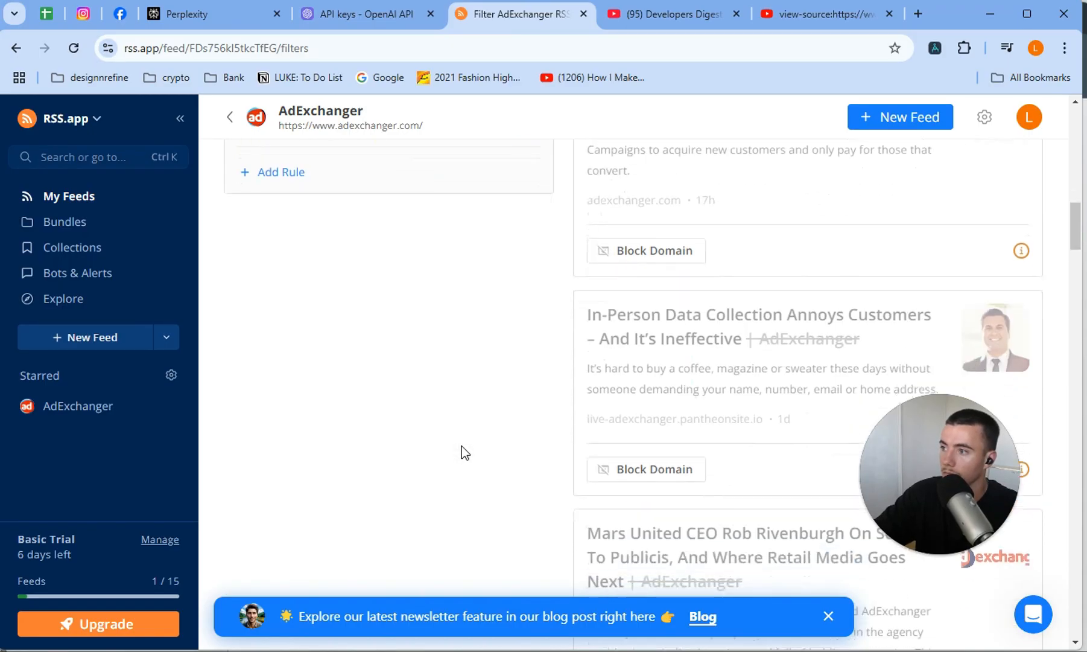
scroll(463, 449, "up", 12)
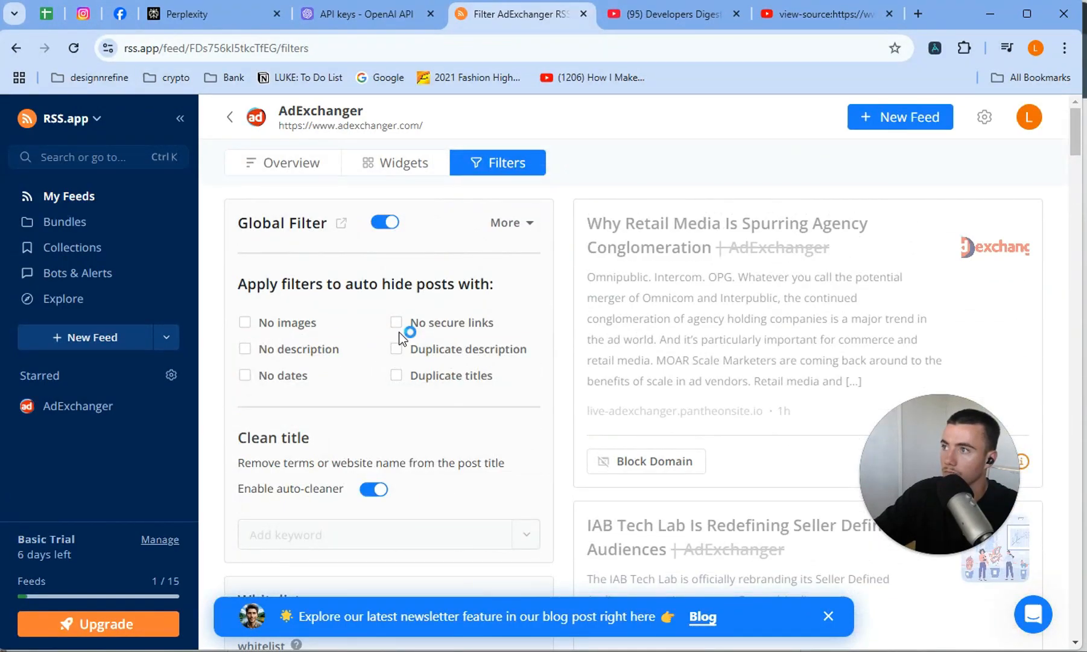
left_click(228, 123)
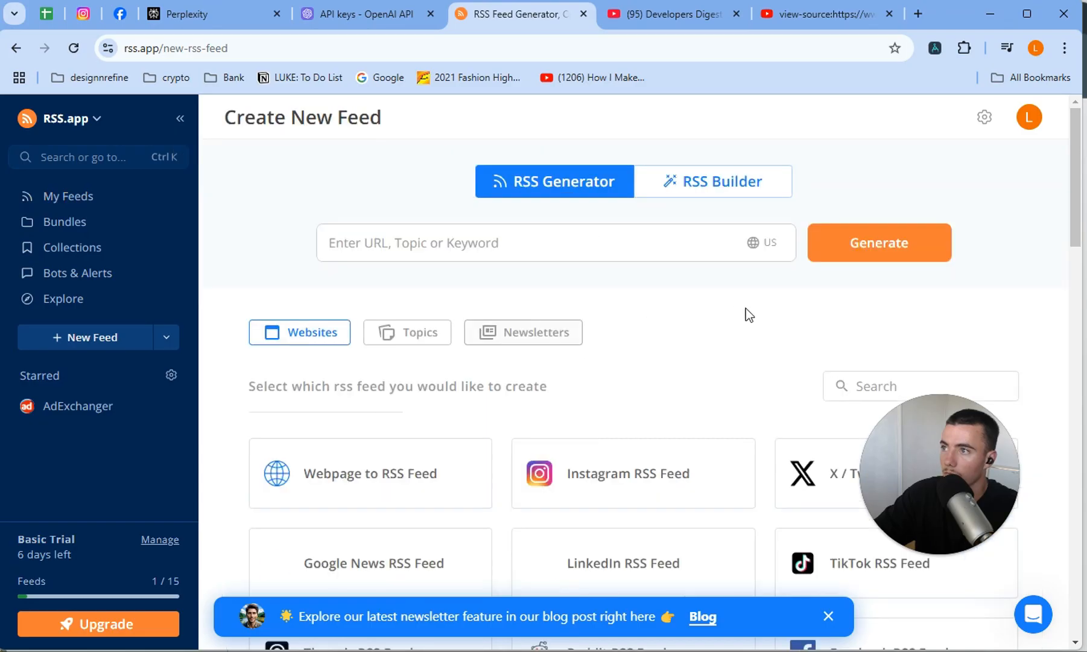
left_click(87, 411)
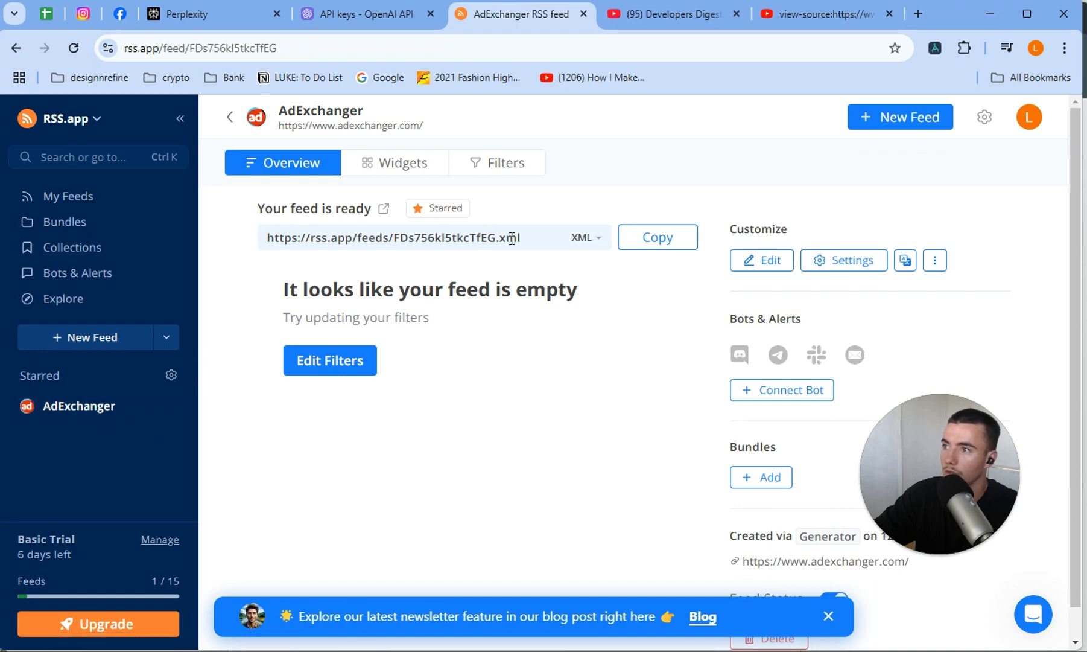
left_click_drag(519, 238, 242, 260)
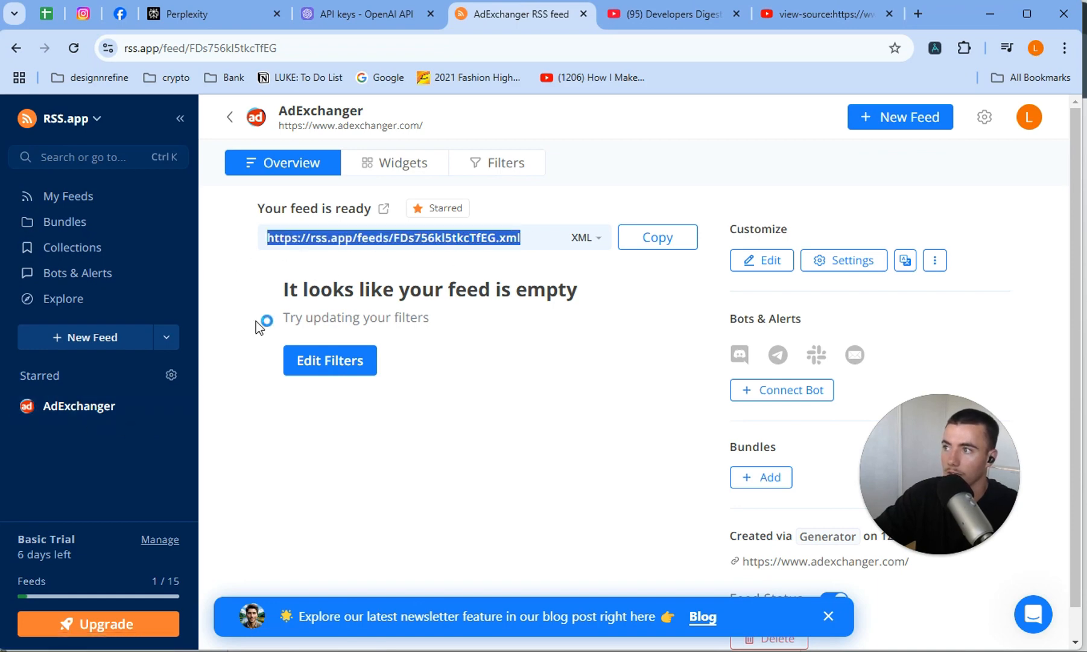
left_click(392, 258)
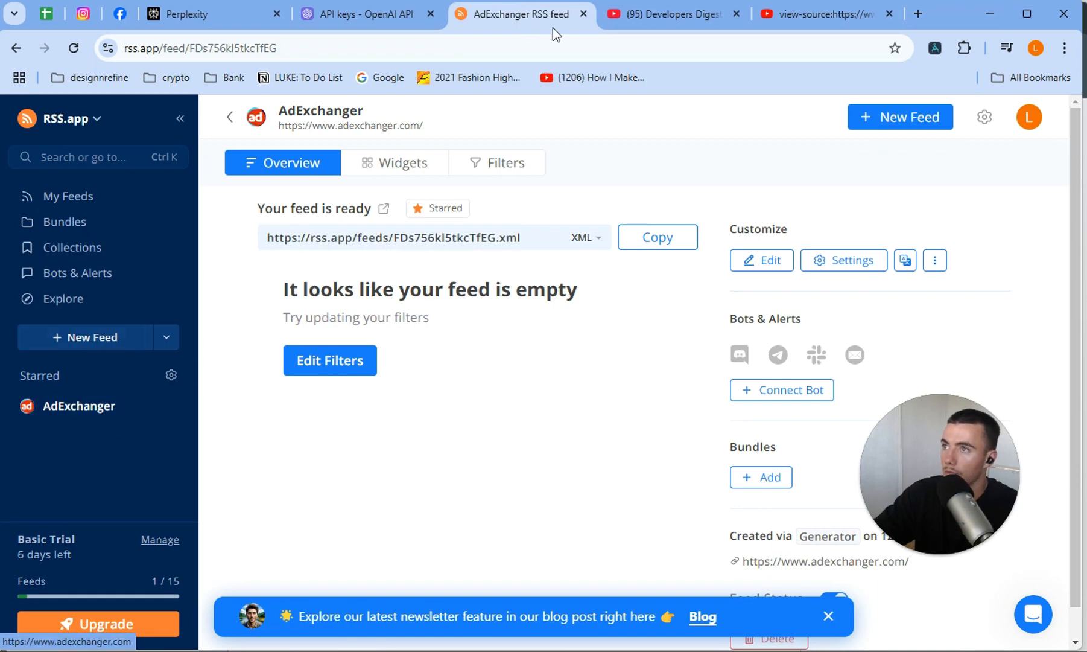
key("alt+Tab")
scroll(386, 371, "up", 4)
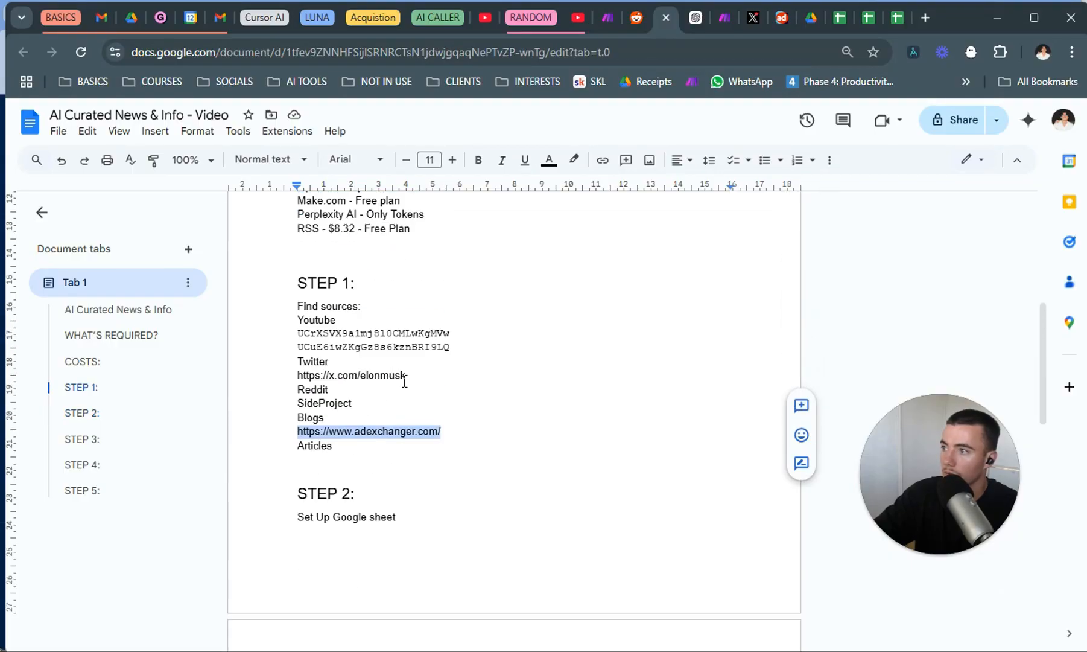
left_click_drag(413, 378, 305, 374)
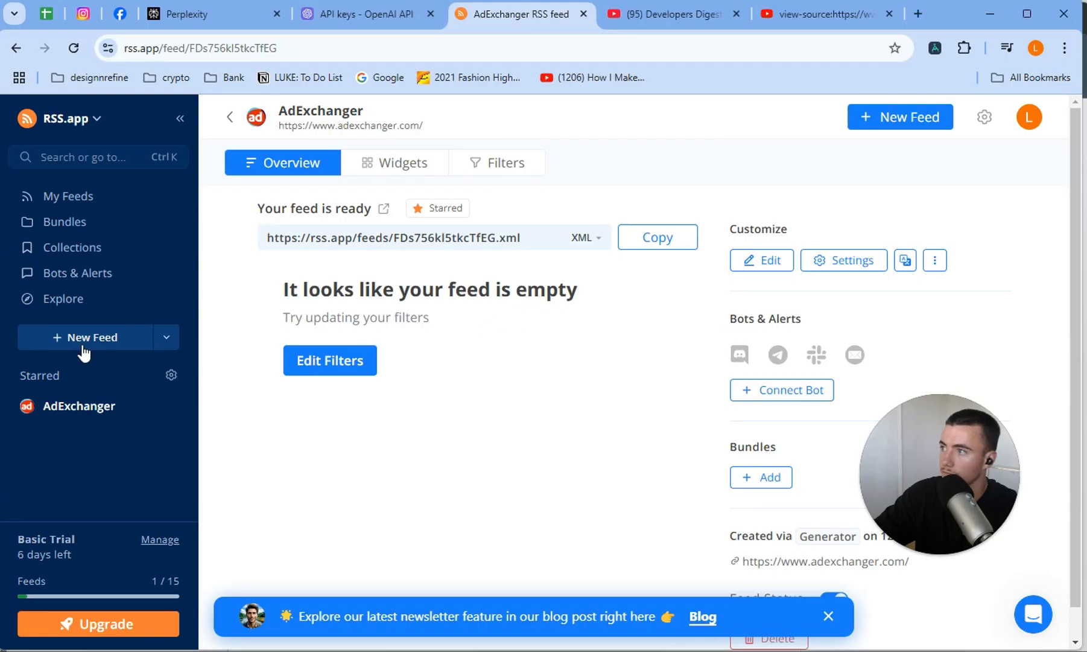
left_click(82, 347)
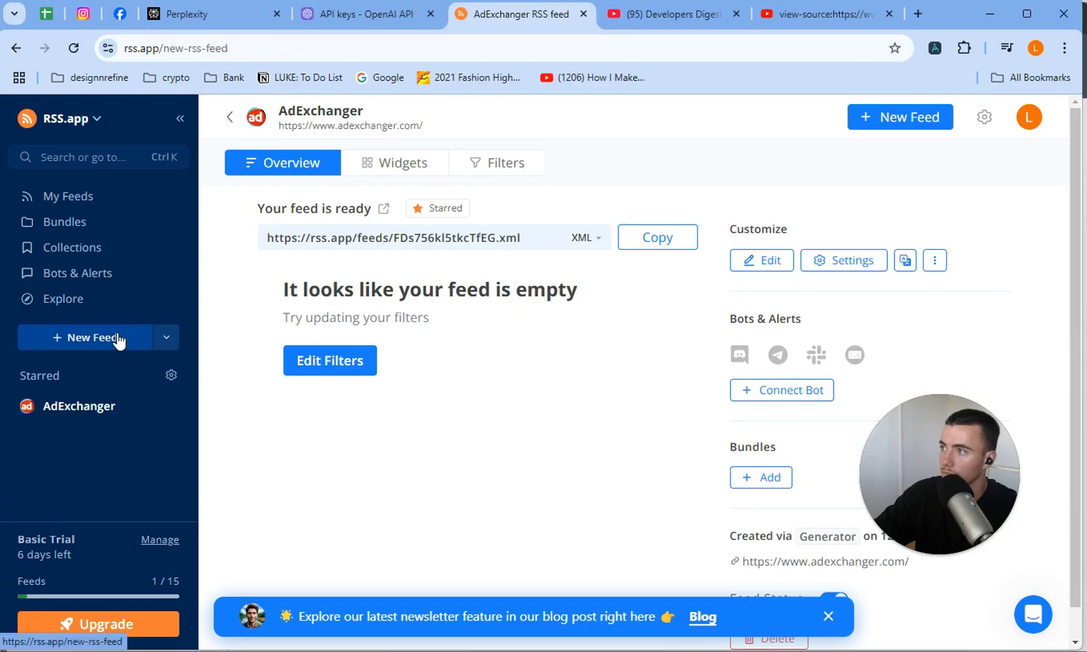
left_click(522, 243)
type("https://x.com/elonmusk")
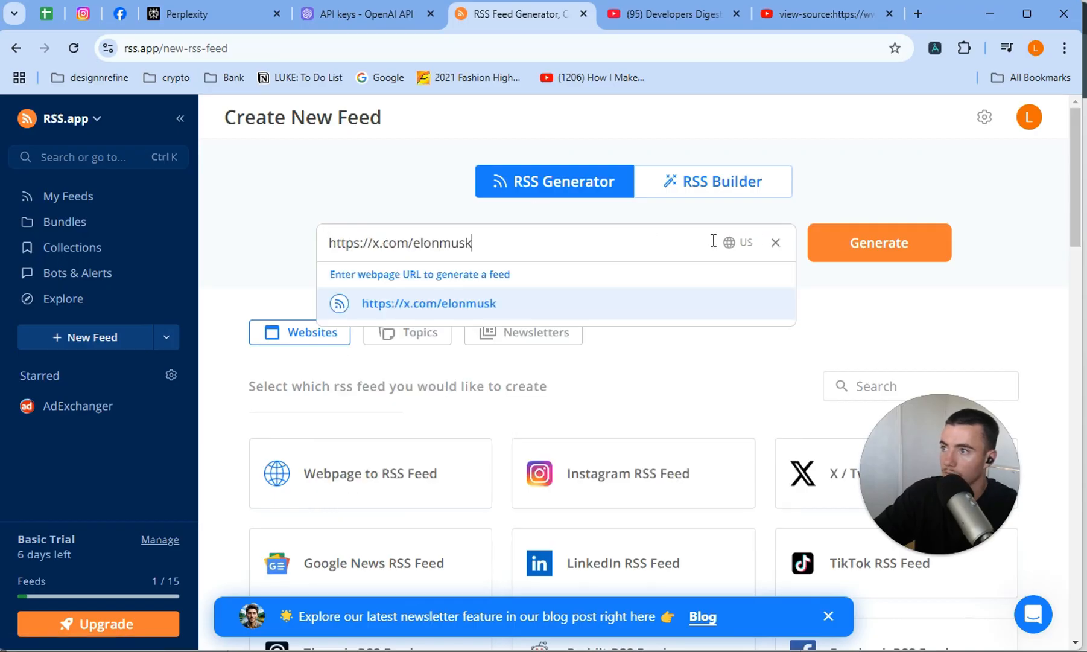
left_click(854, 241)
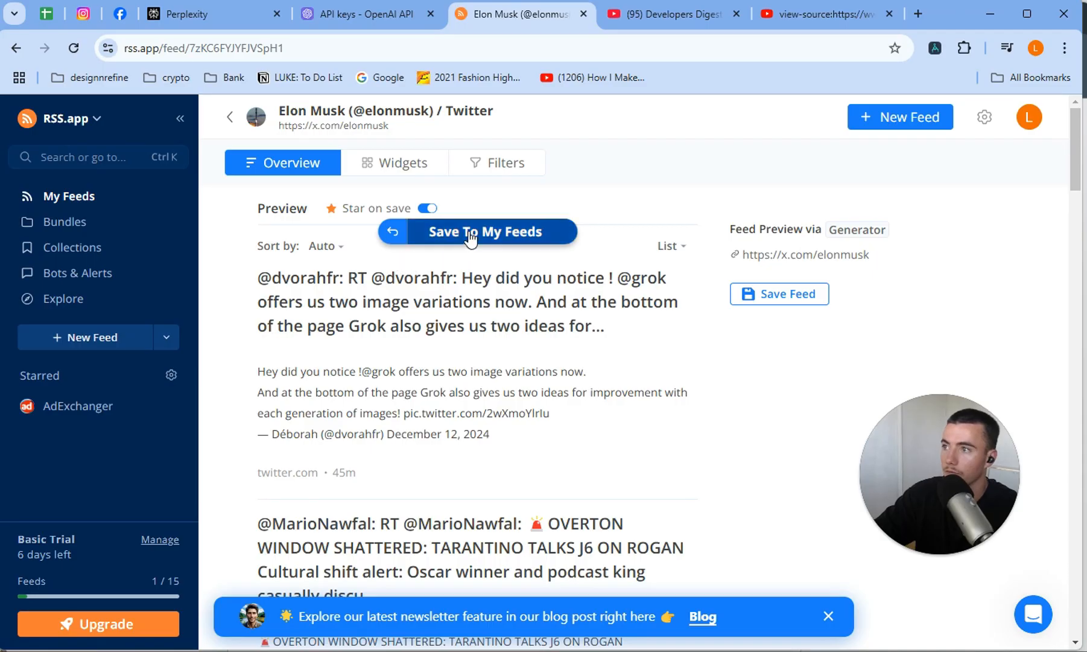
left_click(444, 232)
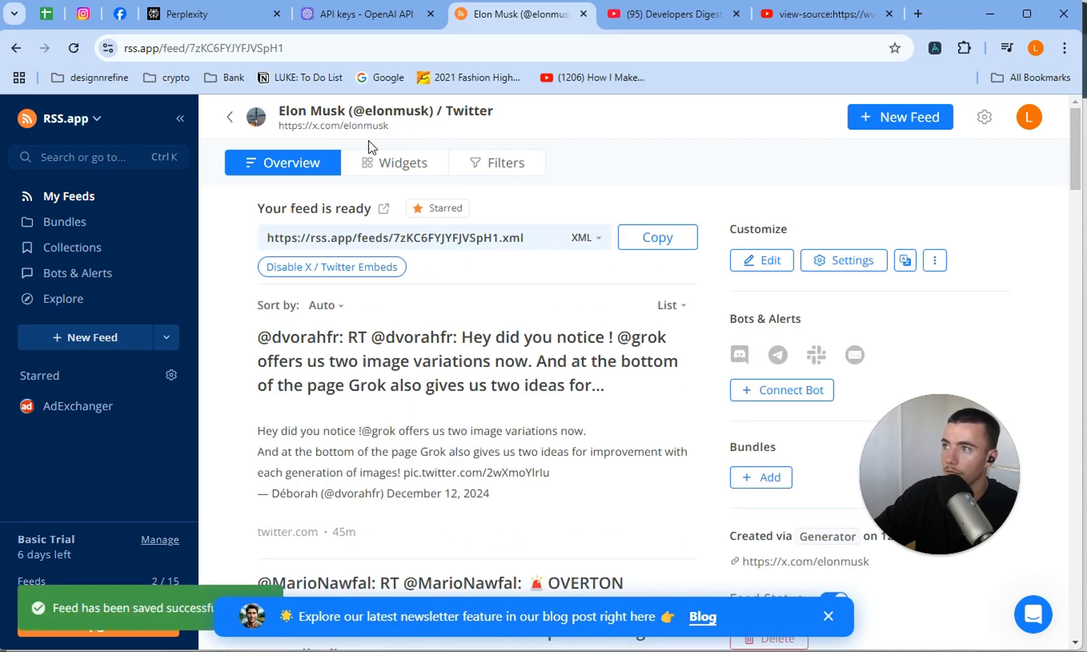
Add AI as a whitelist keyword in the Elon Musk Twitter feed's filters.
left_click(508, 163)
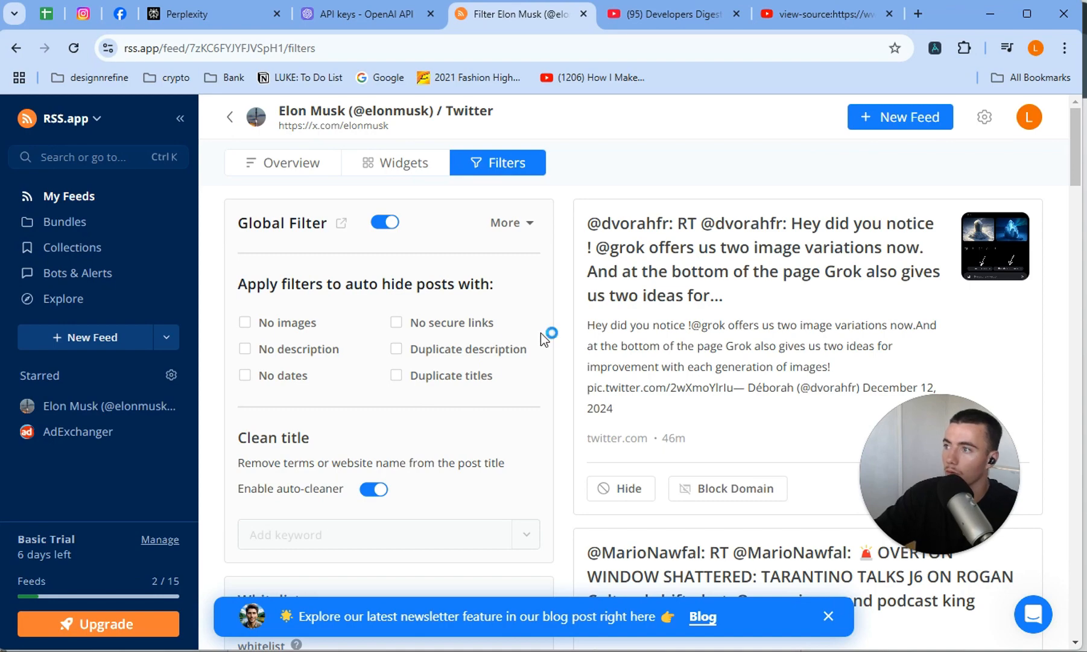
scroll(540, 332, "down", 3)
scroll(422, 416, "up", 3)
scroll(386, 423, "down", 5)
left_click(366, 374)
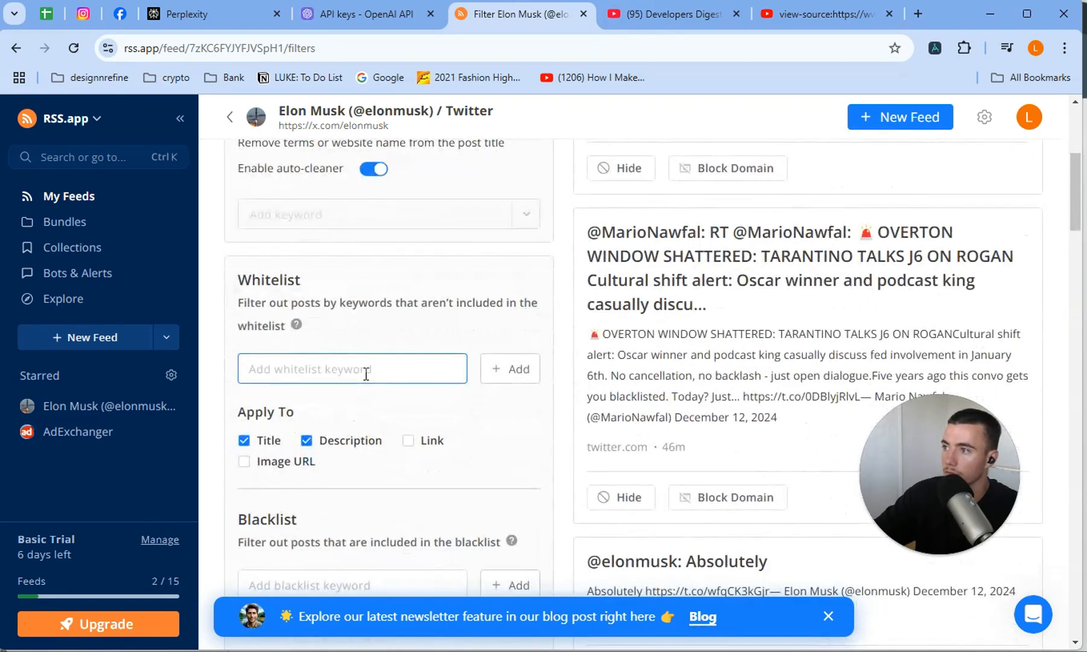
type("AI")
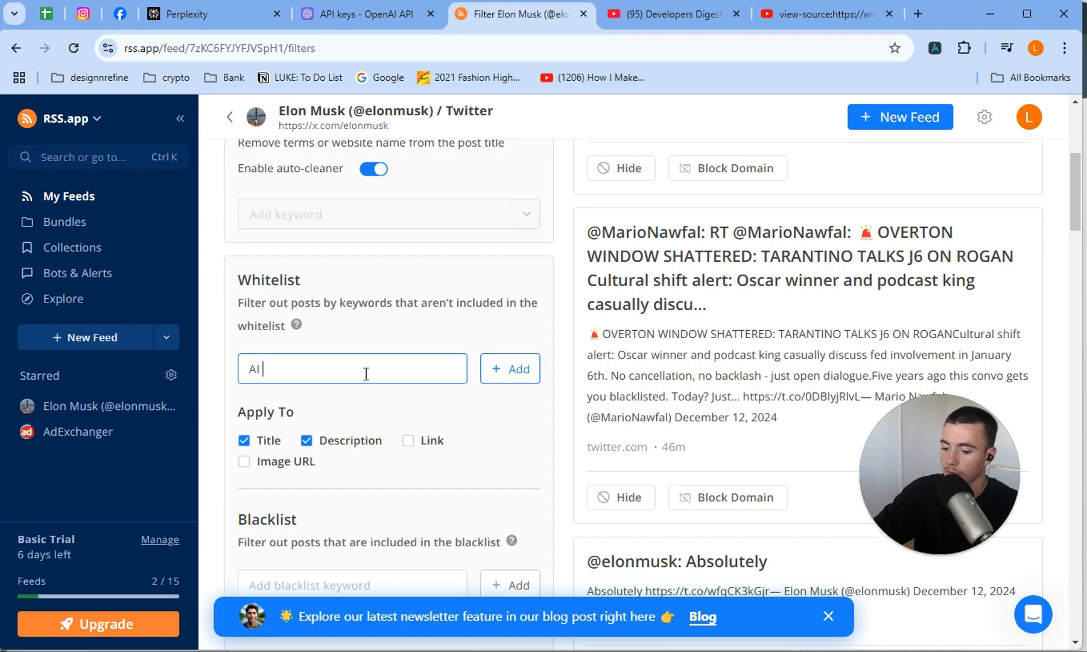
key("Return")
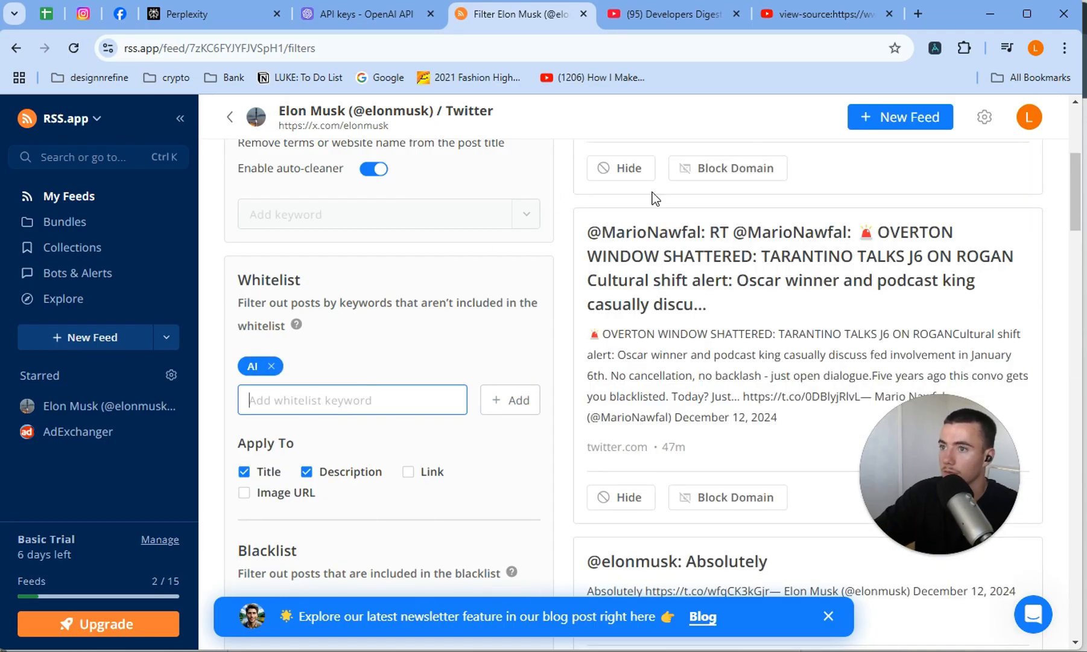
Check the previewed tweets against the AI whitelist, and add grok as a second whitelist keyword in the Elon Musk feed's filters.
scroll(700, 307, "down", 15)
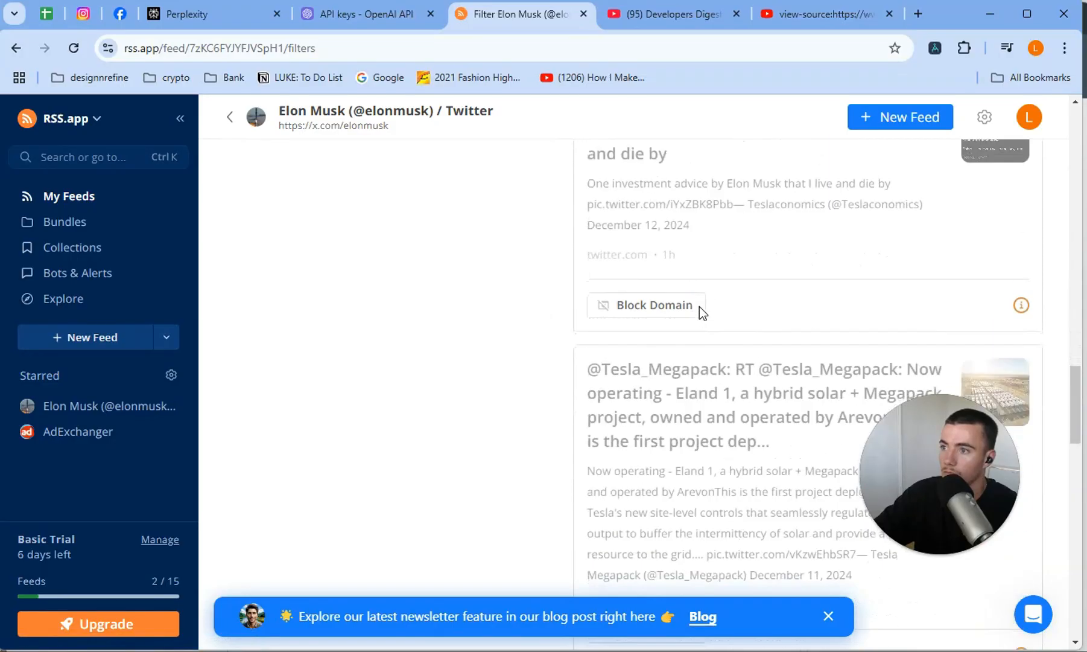
scroll(700, 307, "down", 15)
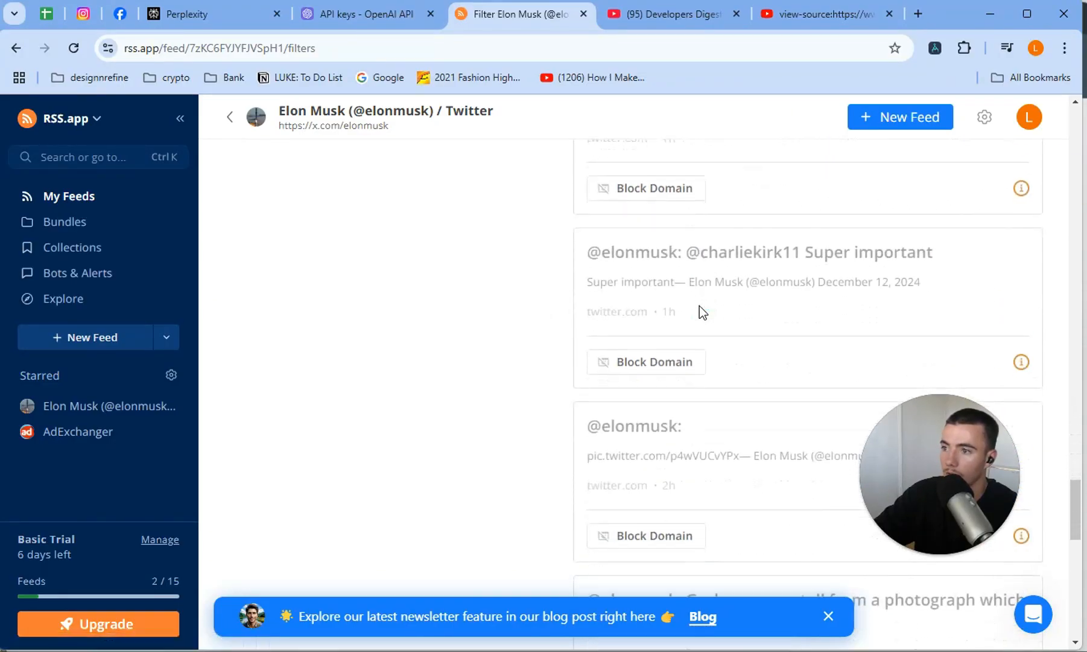
scroll(702, 311, "down", 20)
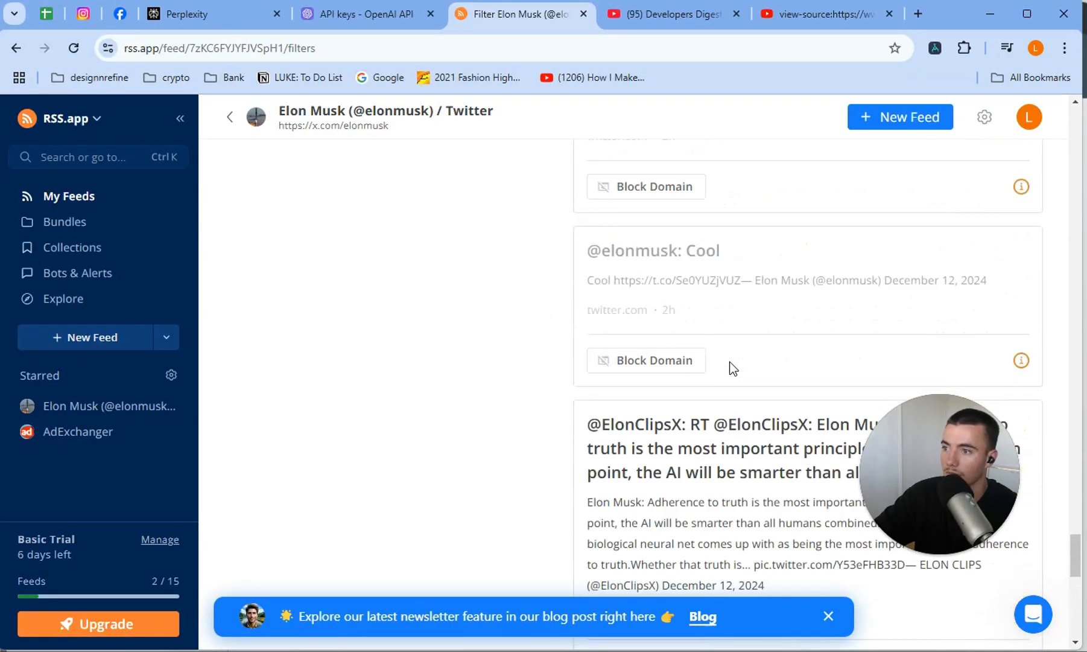
scroll(733, 367, "up", 20)
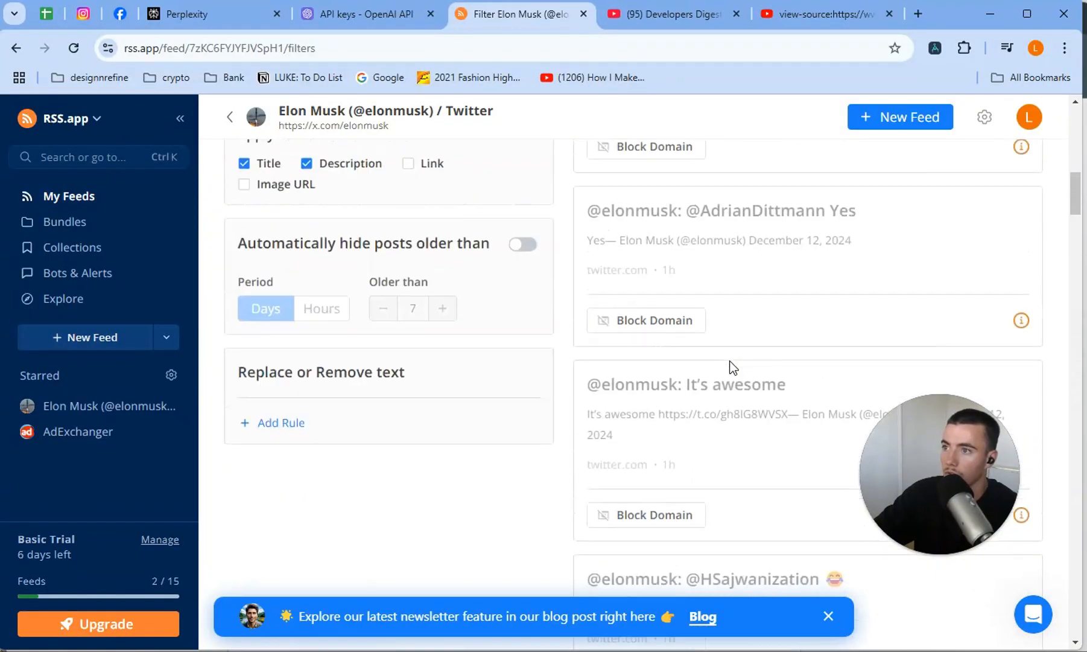
scroll(712, 362, "up", 10)
scroll(437, 473, "down", 4)
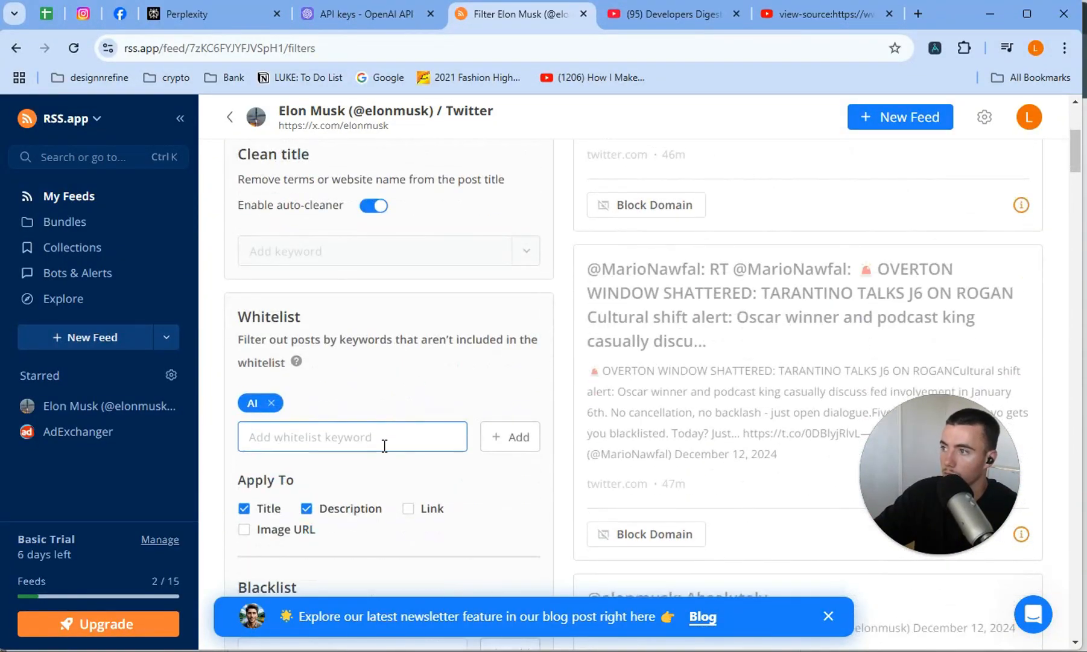
type("grok")
key("Return")
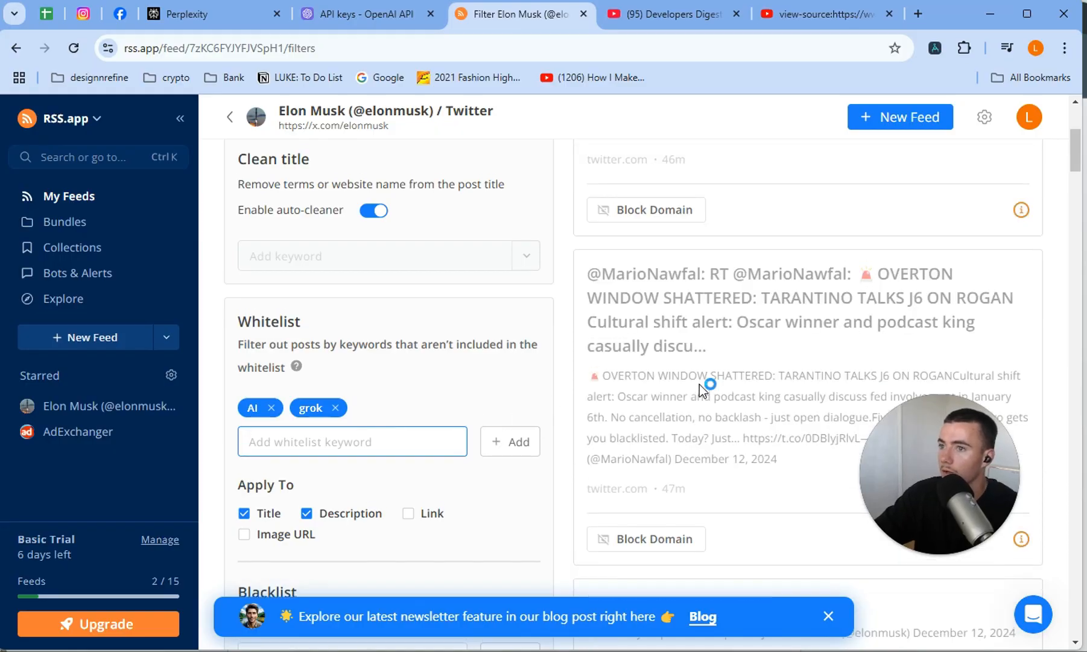
Review which tweets pass the AI and grok whitelist, and open the Elon Musk feed's overview to locate its XML feed URL.
scroll(700, 386, "up", 4)
scroll(702, 388, "up", 1)
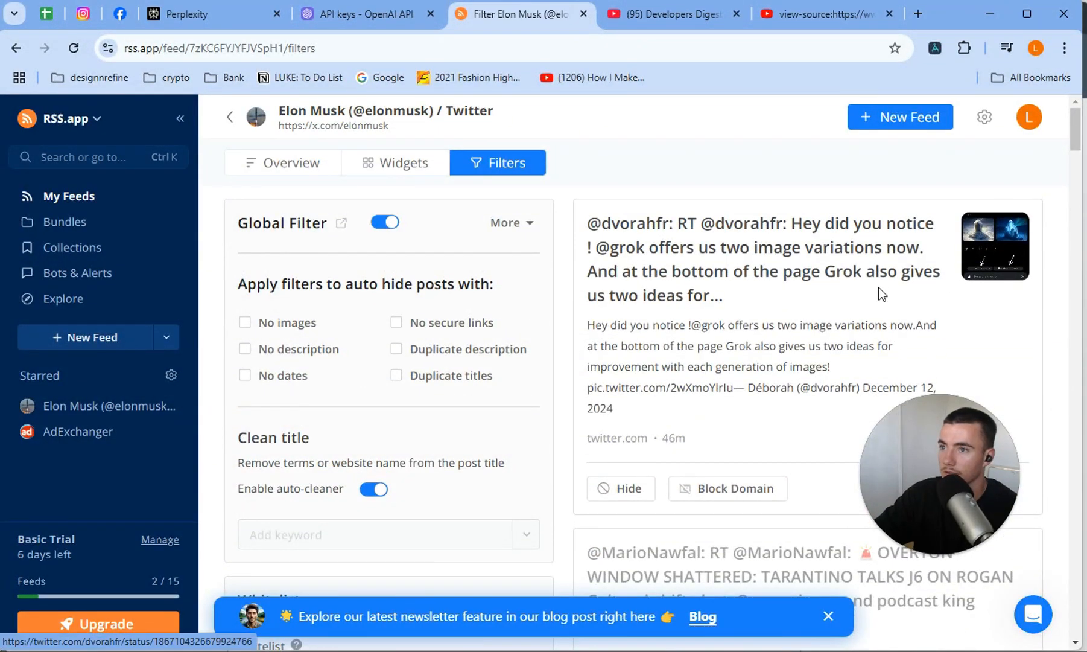
scroll(468, 419, "down", 10)
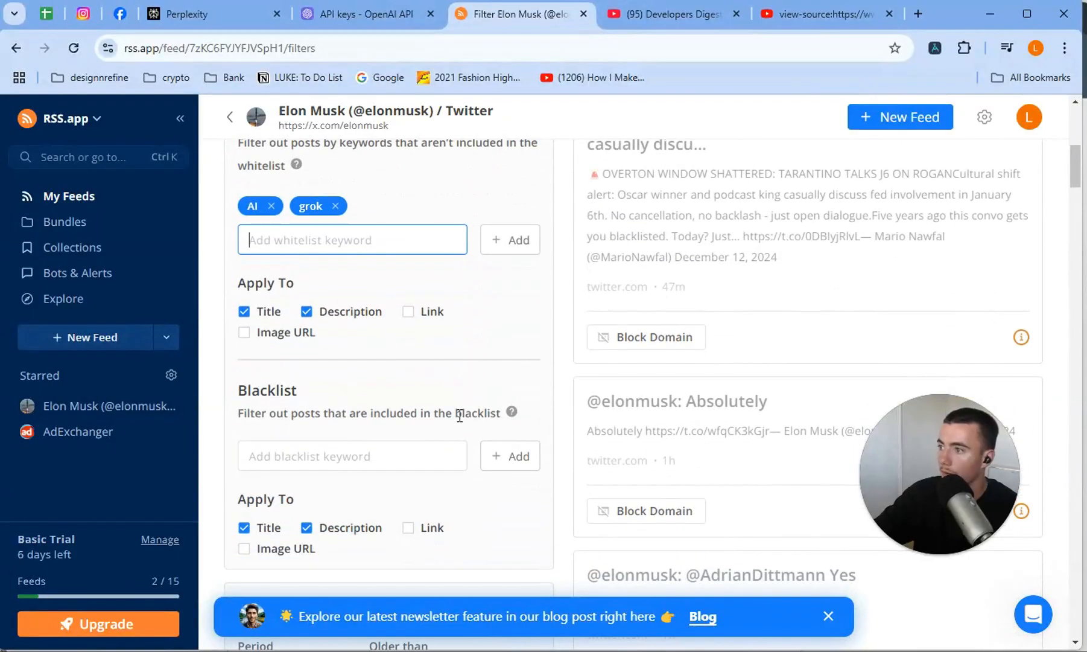
scroll(402, 402, "up", 4)
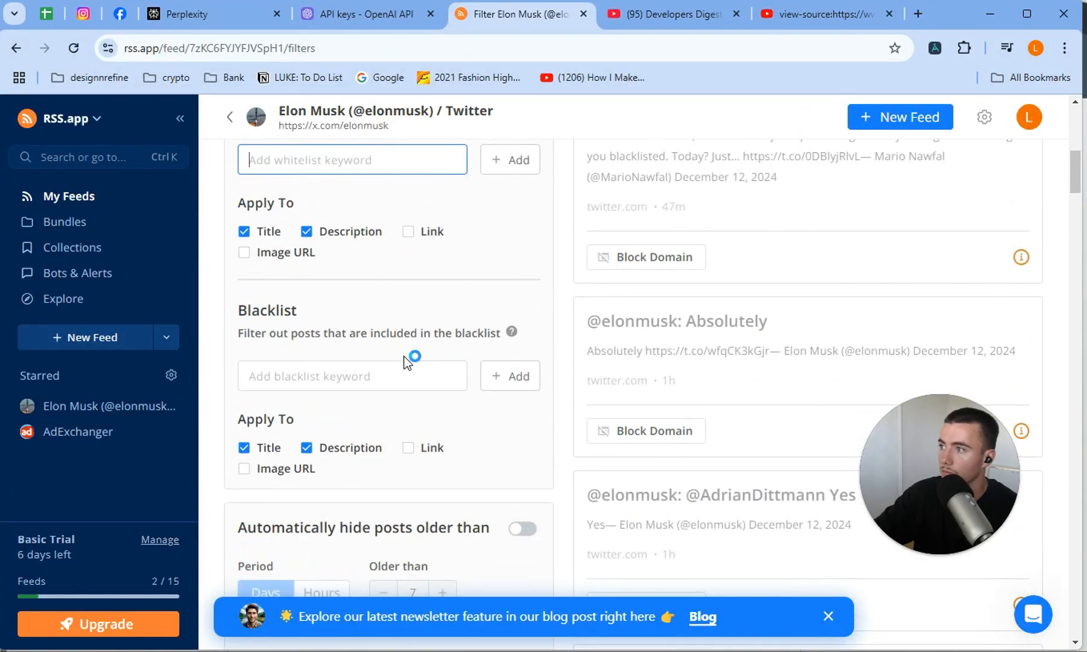
scroll(417, 350, "up", 3)
scroll(420, 328, "up", 6)
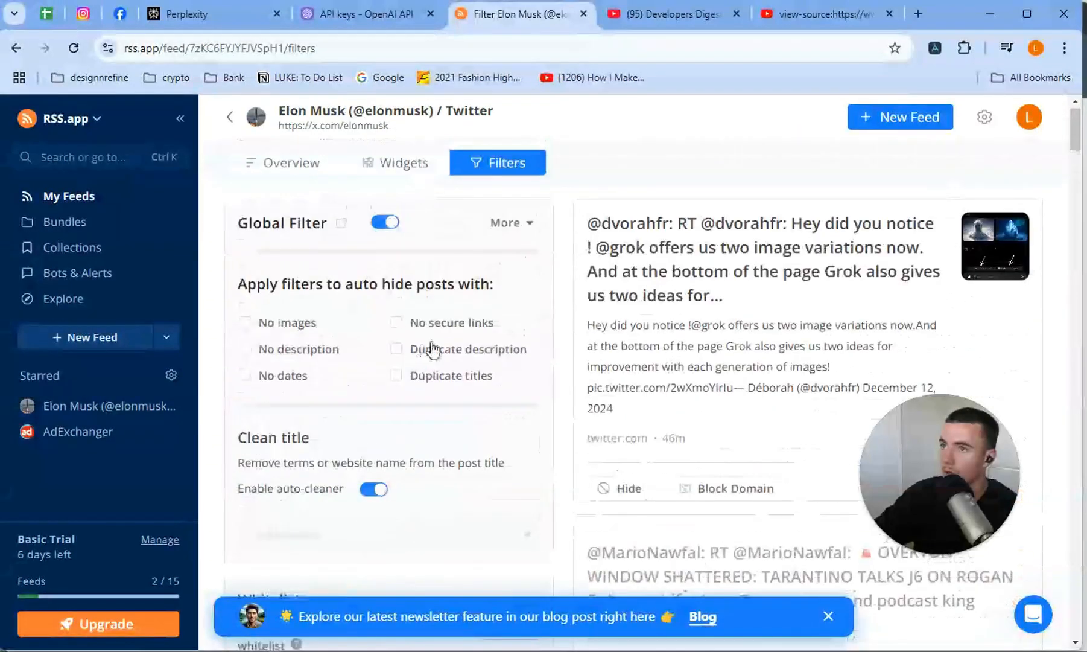
left_click(230, 116)
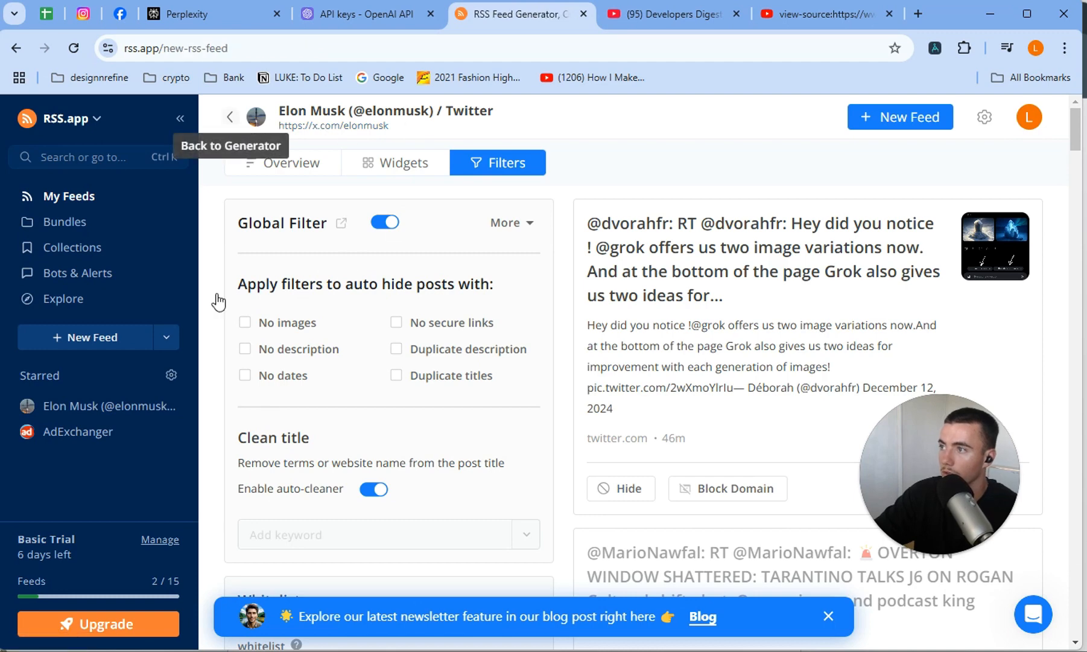
left_click(113, 410)
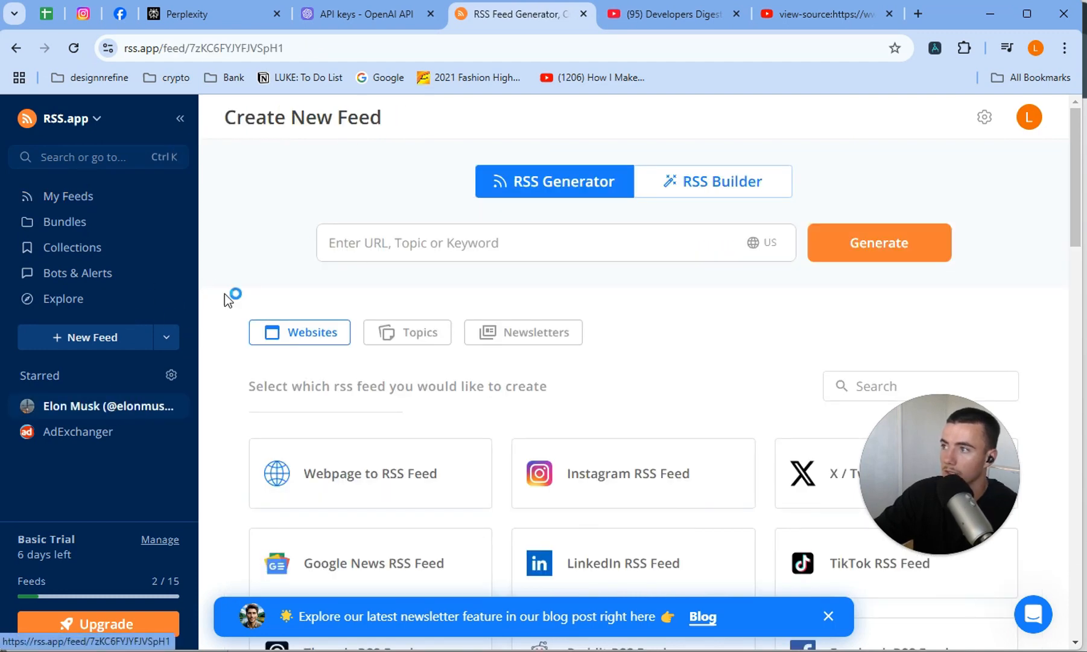
left_click_drag(550, 239, 218, 250)
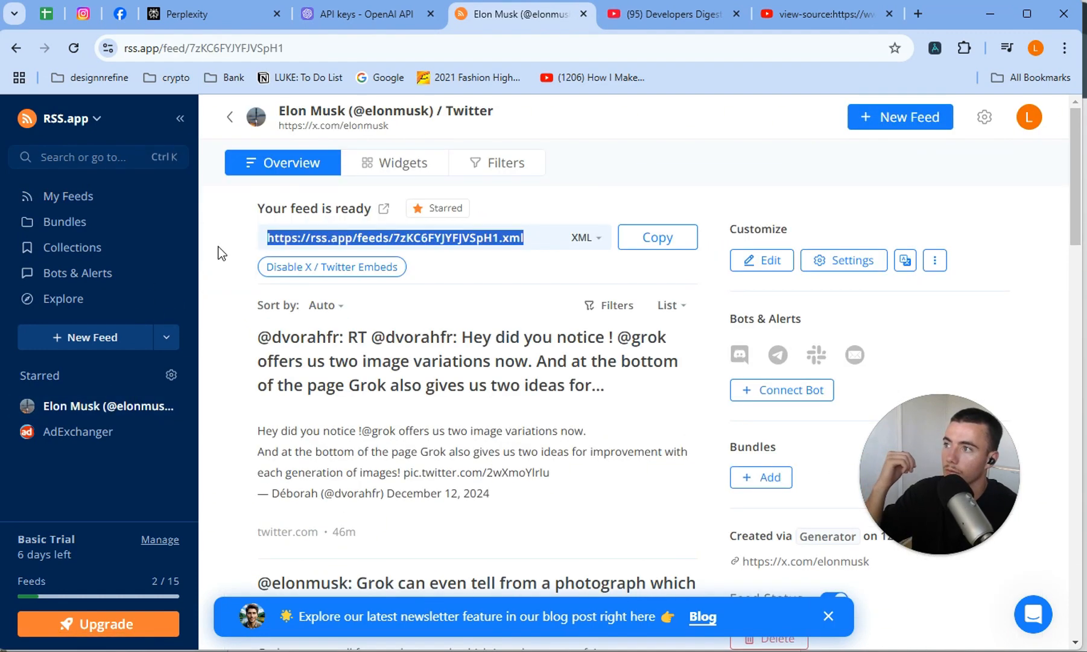
left_click(239, 248)
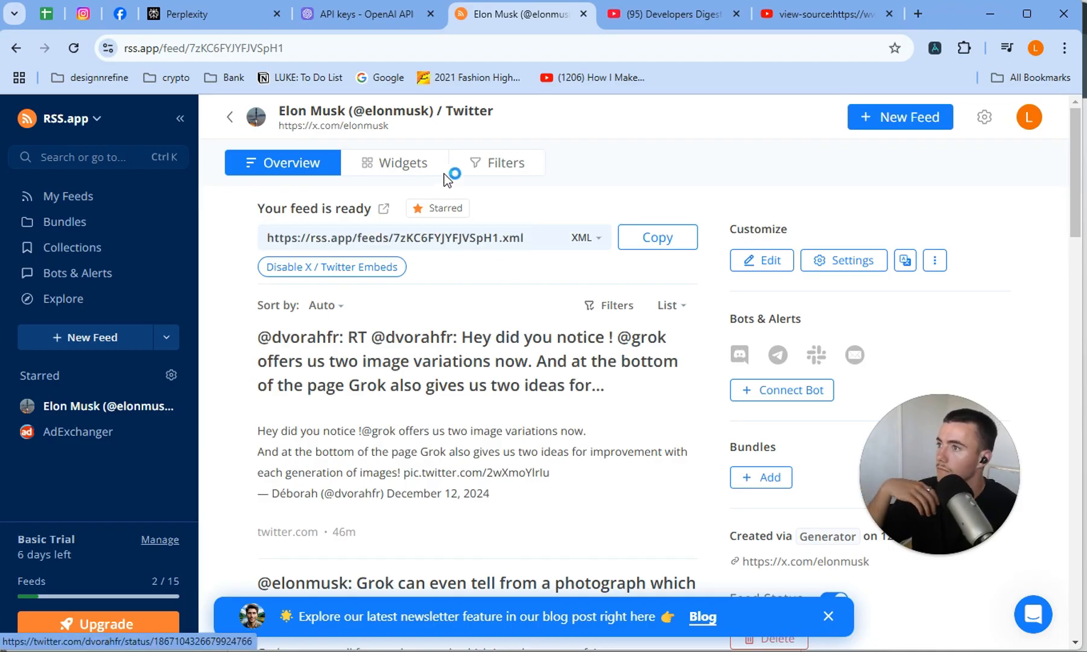
Set the Elon Musk feed's filters to automatically hide posts older than 1 day.
left_click(469, 171)
scroll(384, 305, "down", 15)
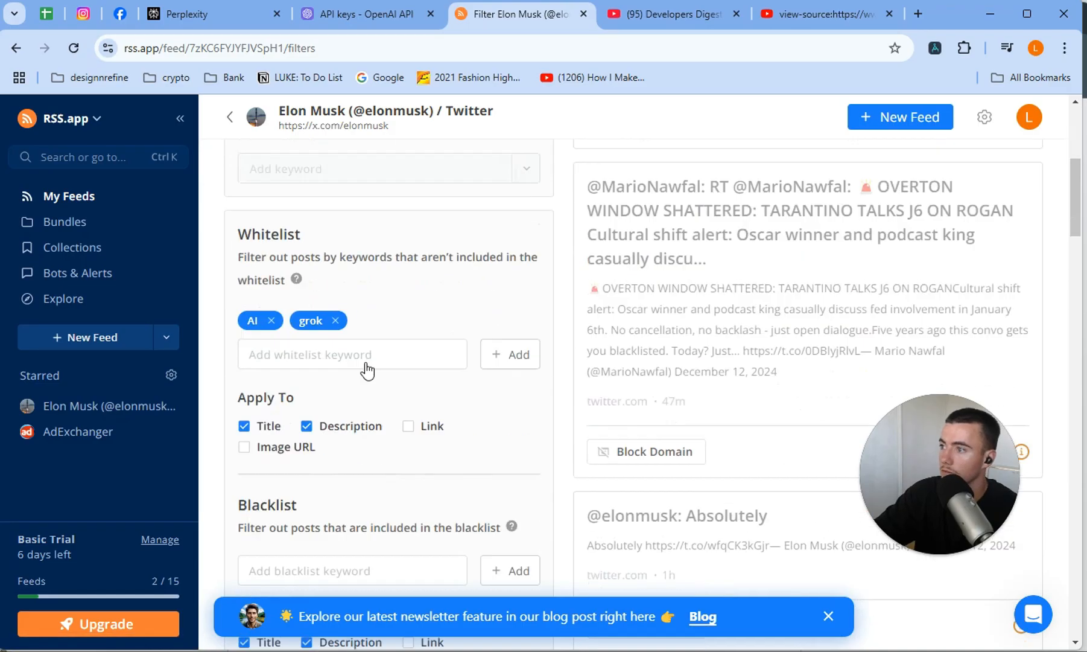
scroll(390, 365, "up", 3)
left_click(523, 368)
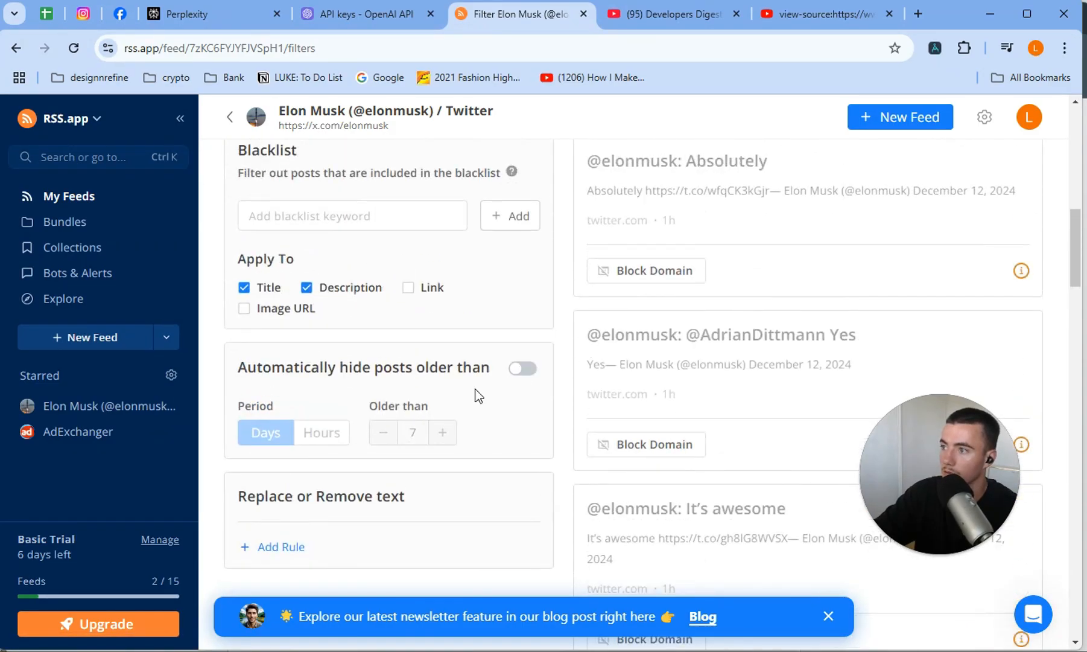
left_click(383, 432)
left_click(383, 432)
left_click(383, 432)
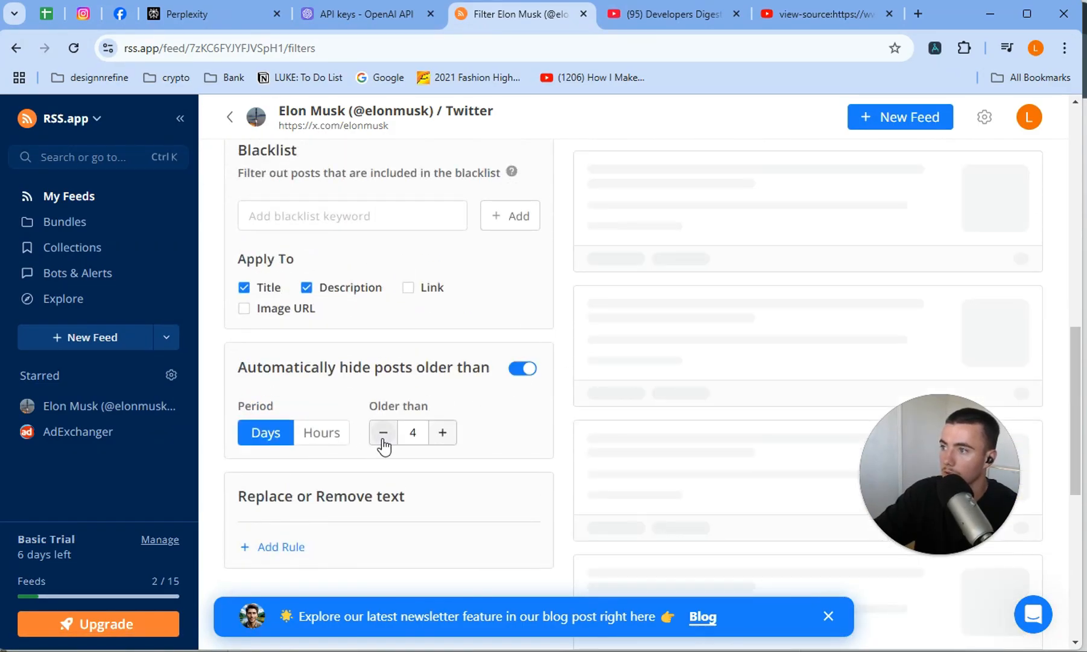
left_click(384, 432)
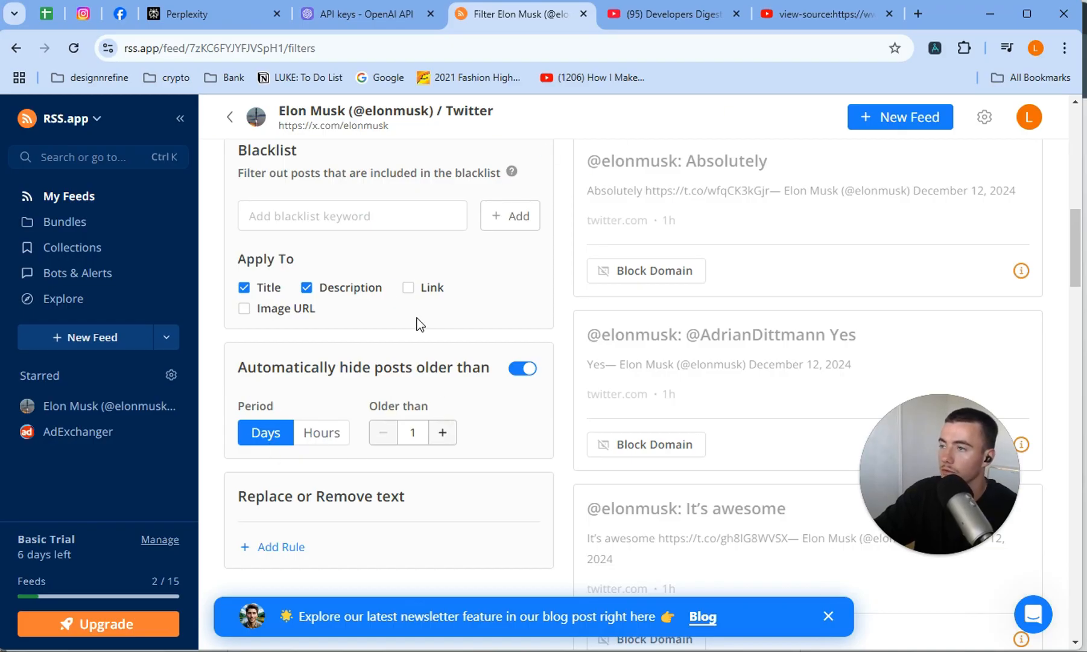
Check the source list in the Google Doc, view the AdExchanger feed in RSS.app, and return to the Elon Musk feed's overview.
key("alt+Tab")
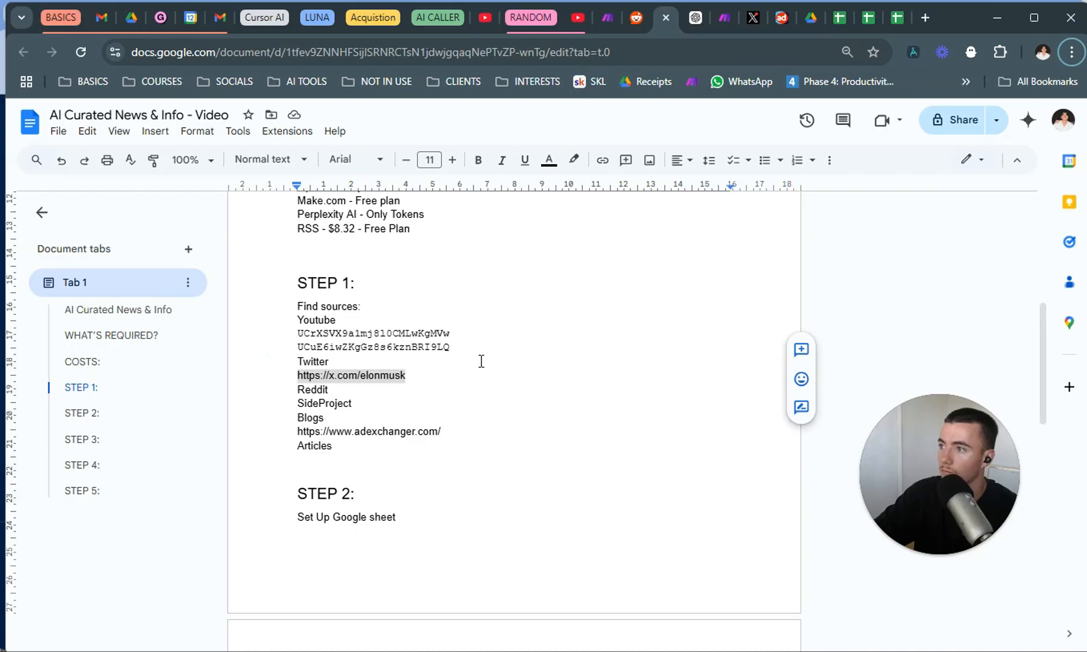
key("alt+Tab")
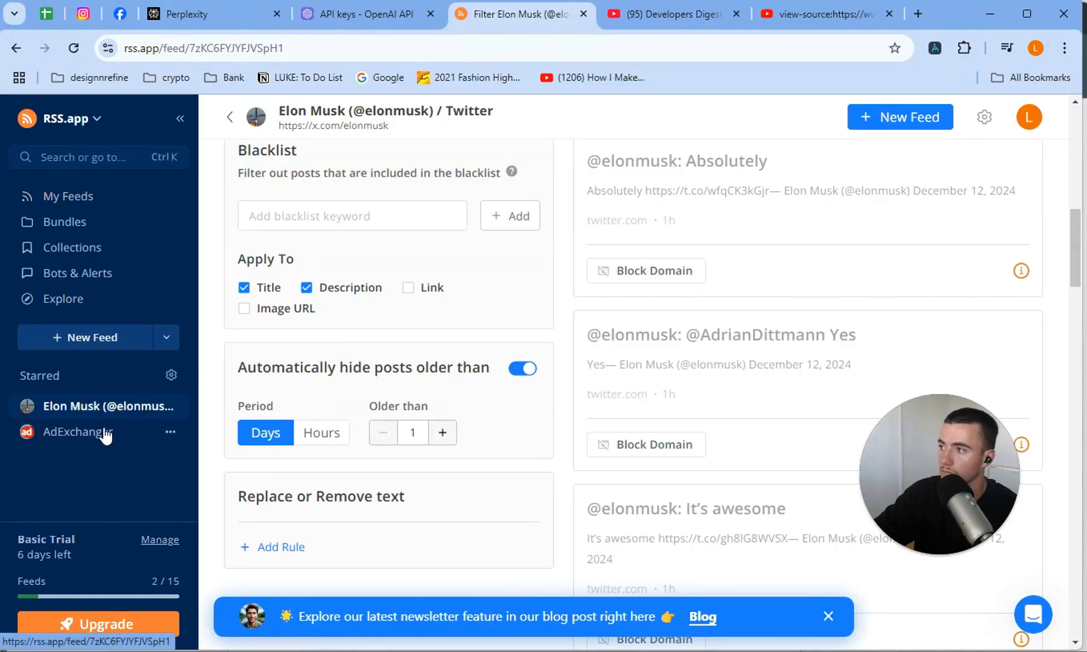
left_click(137, 429)
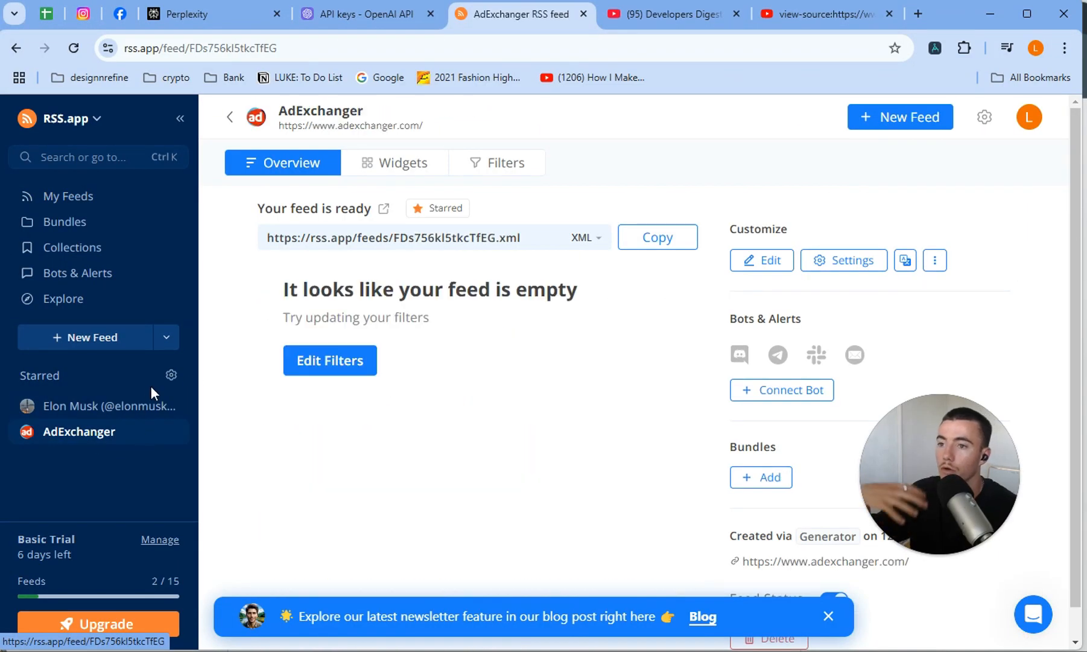
left_click(115, 407)
Switch to the RSS DAILY FEED - PRODUCT HUNT scenario in Make and add an empty module below the existing flow.
key("alt+Tab")
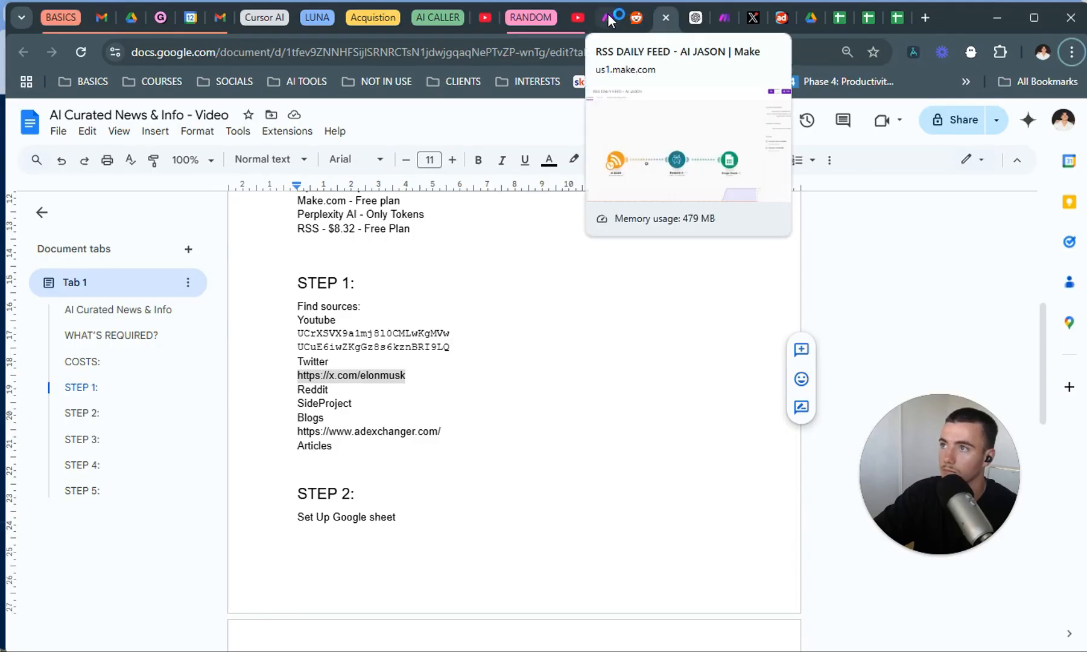
left_click(608, 14)
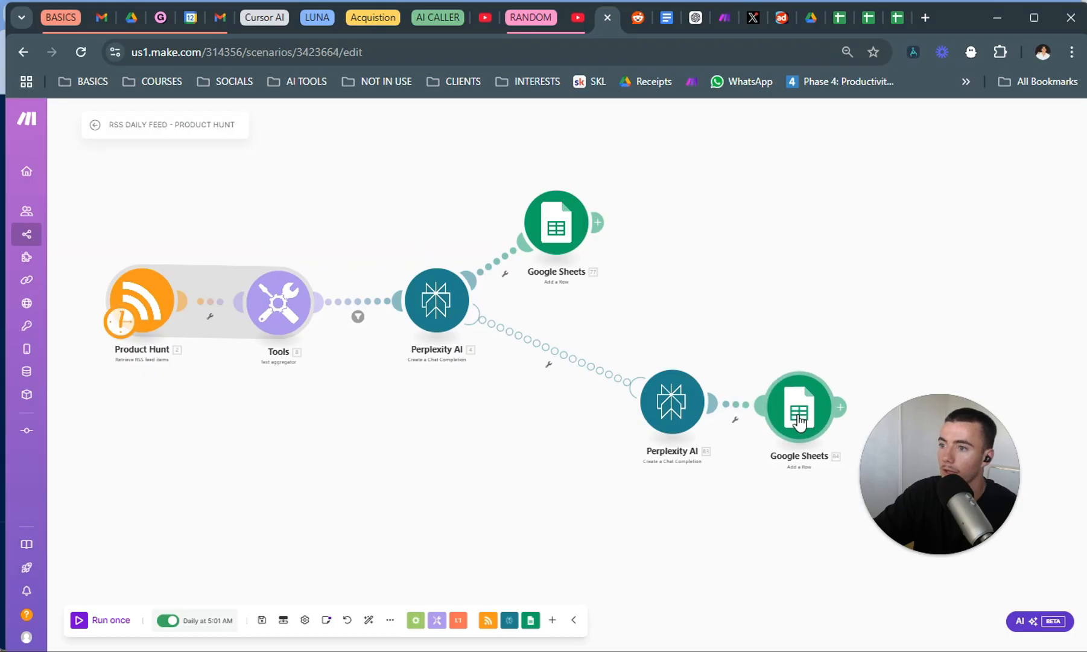
left_click_drag(312, 456, 398, 421)
right_click(242, 417)
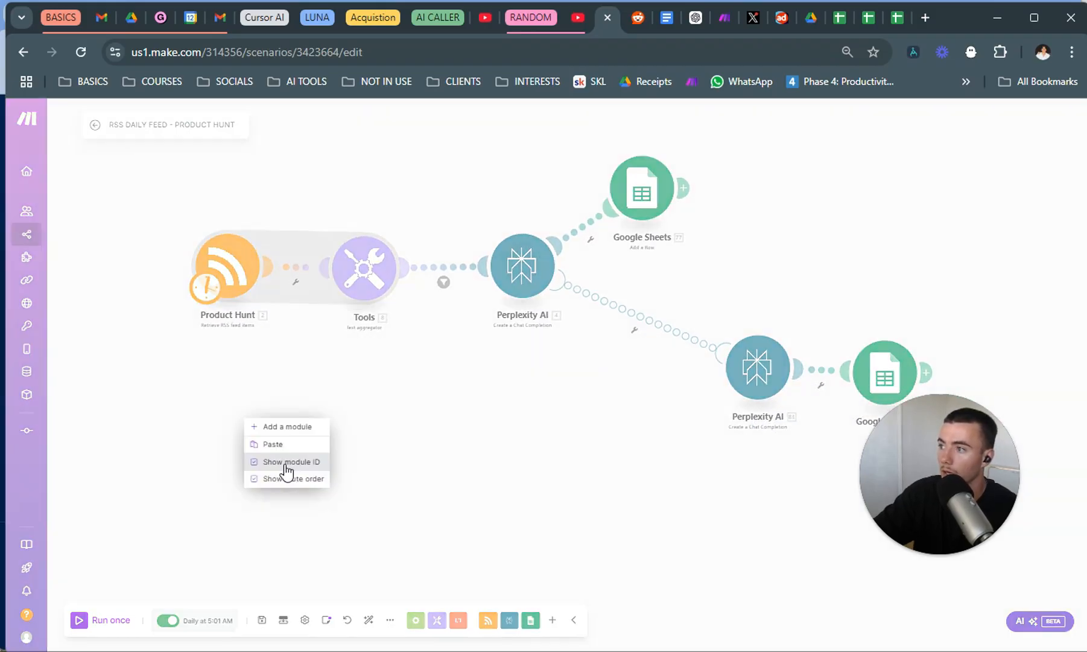
left_click(296, 426)
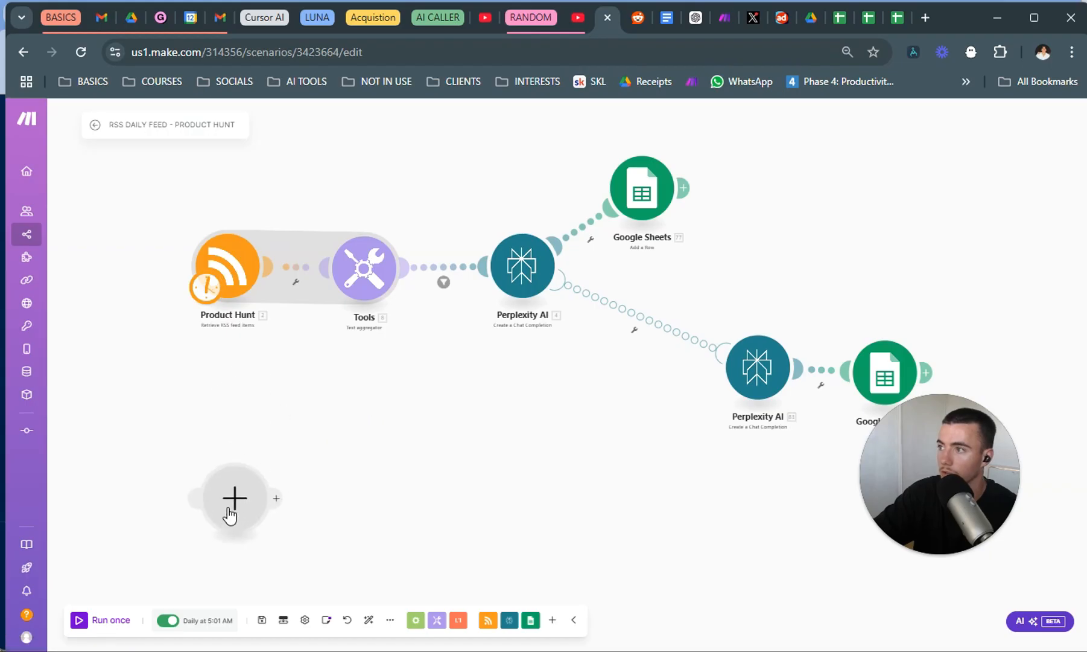
Make the empty module an RSS Retrieve RSS feed items module and move the schedule trigger from Product Hunt onto it.
left_click(231, 510)
left_click(414, 421)
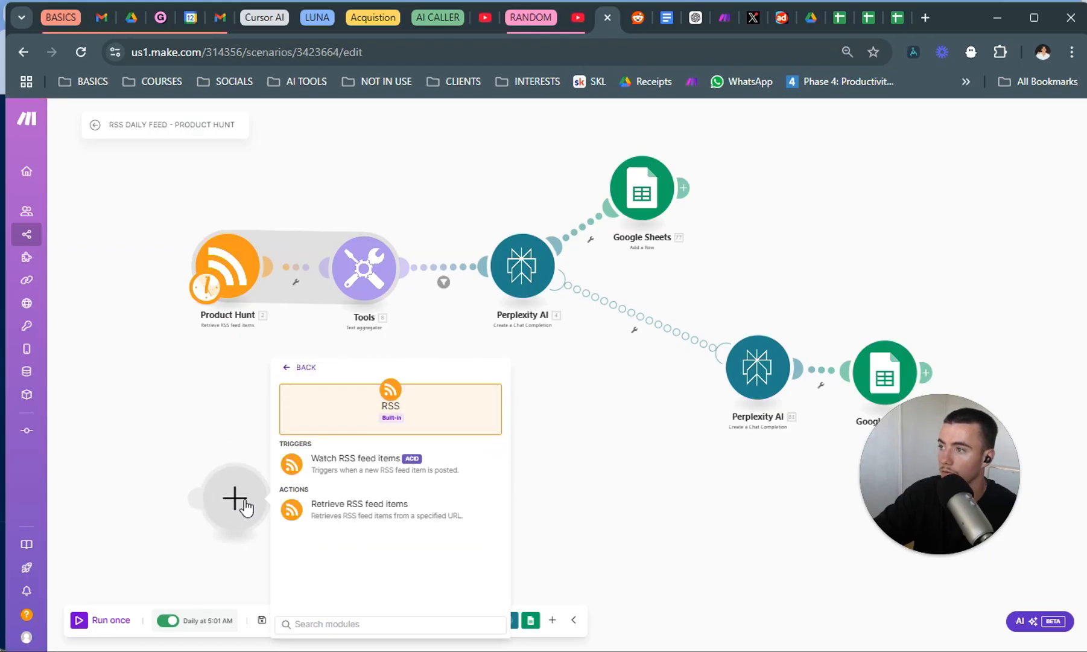
left_click(296, 367)
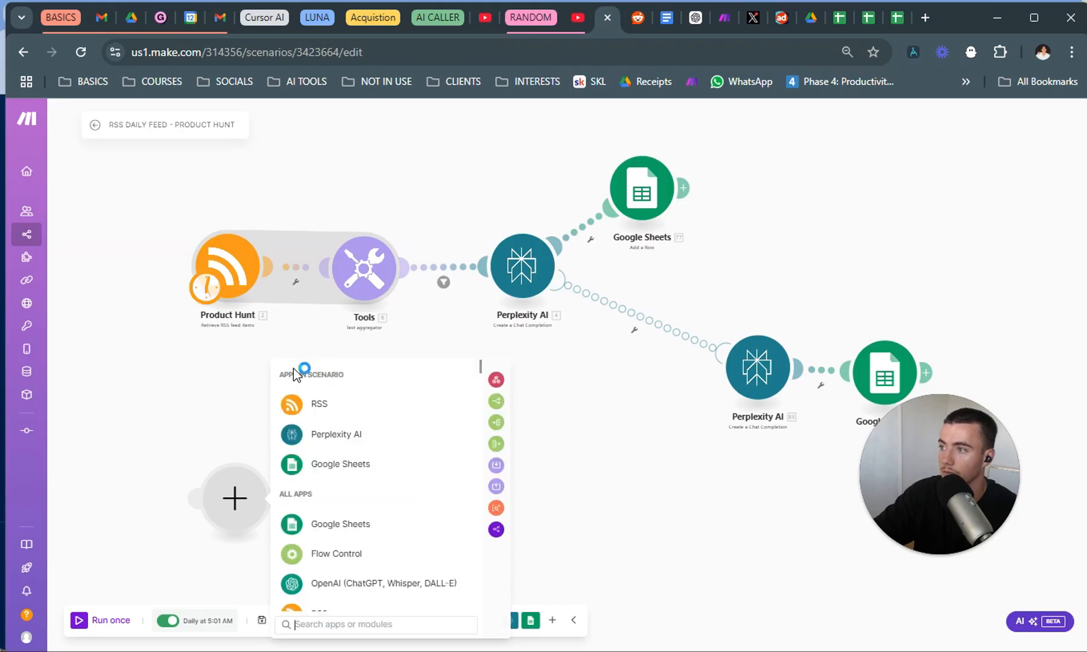
left_click(310, 615)
type("rss")
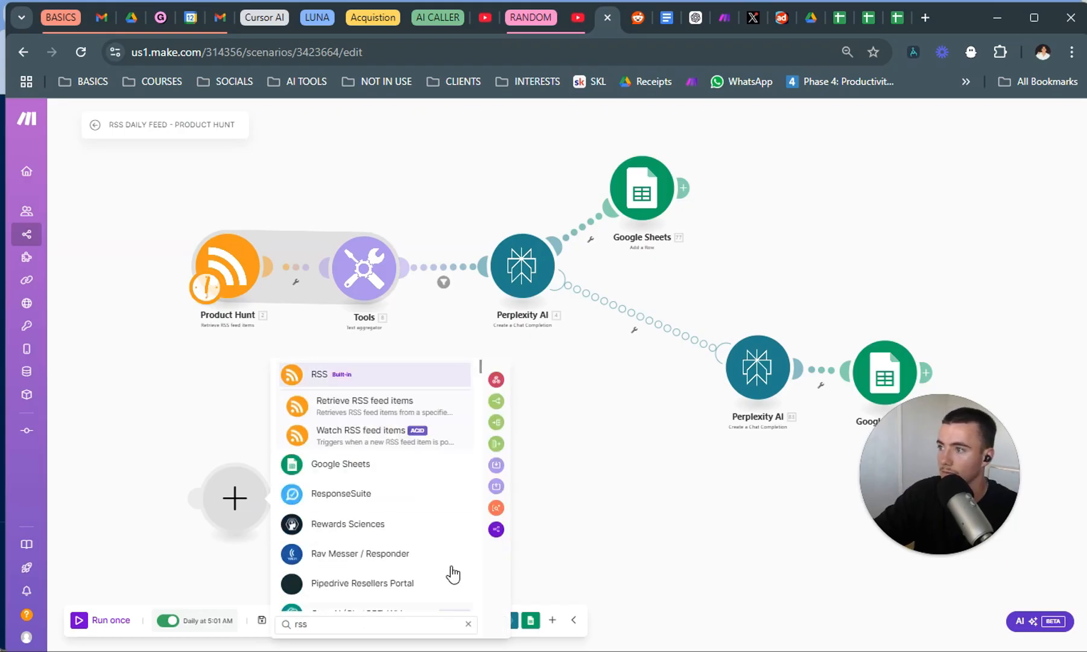
left_click(440, 413)
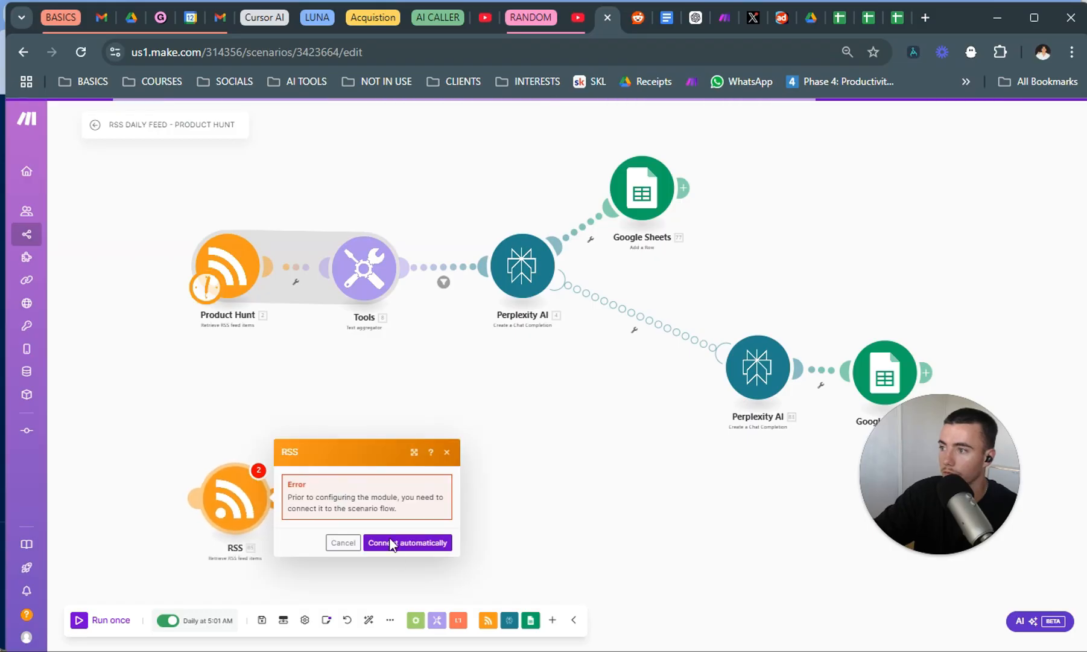
left_click_drag(207, 291, 224, 505)
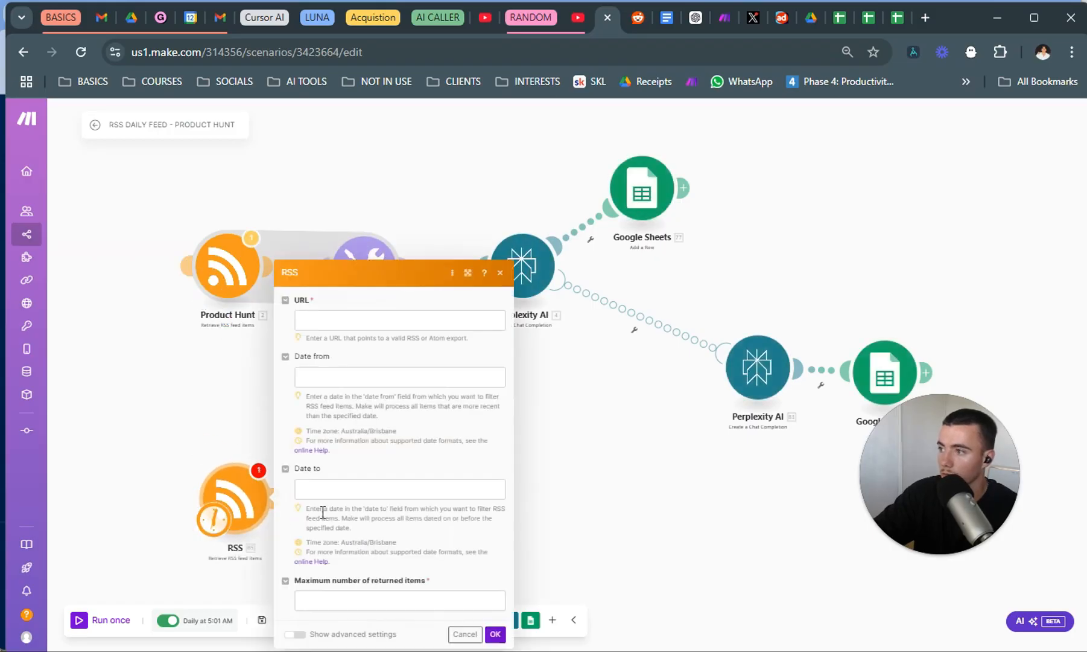
Copy the Elon Musk feed's XML URL from RSS.app into the new RSS module and set the maximum number of returned items to 10.
left_click(381, 323)
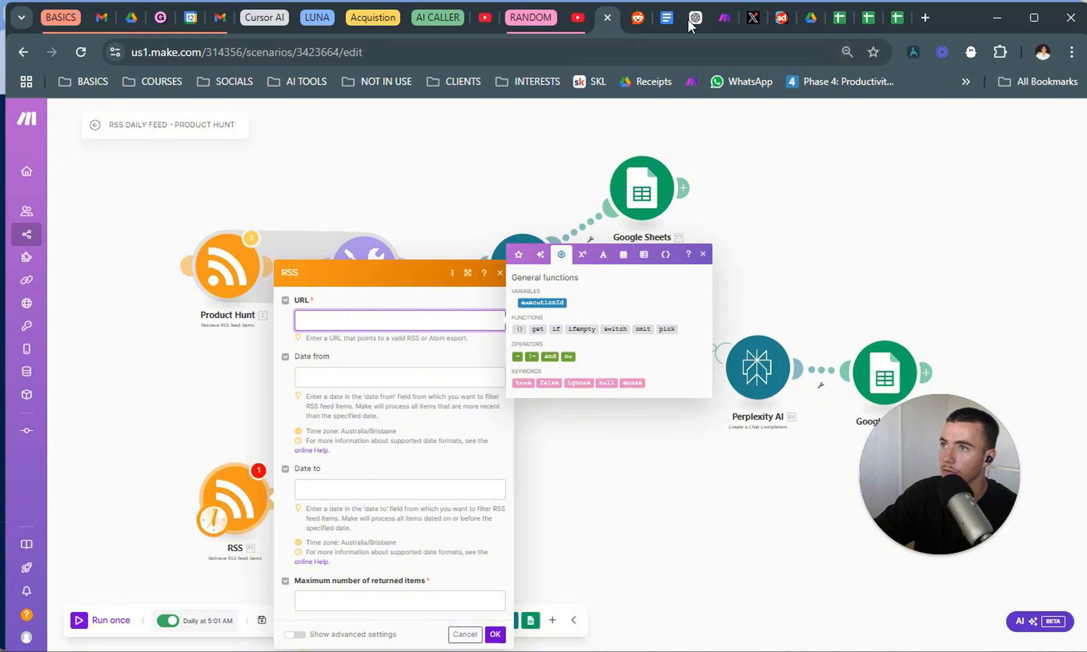
key("alt+Tab")
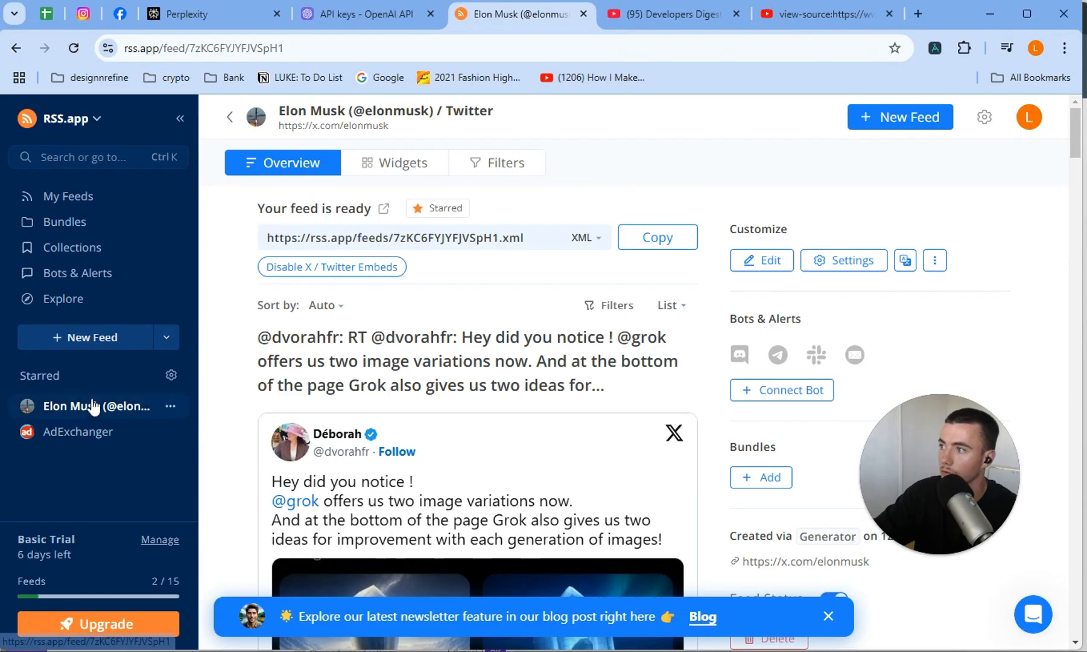
left_click(631, 241)
key("alt+Tab")
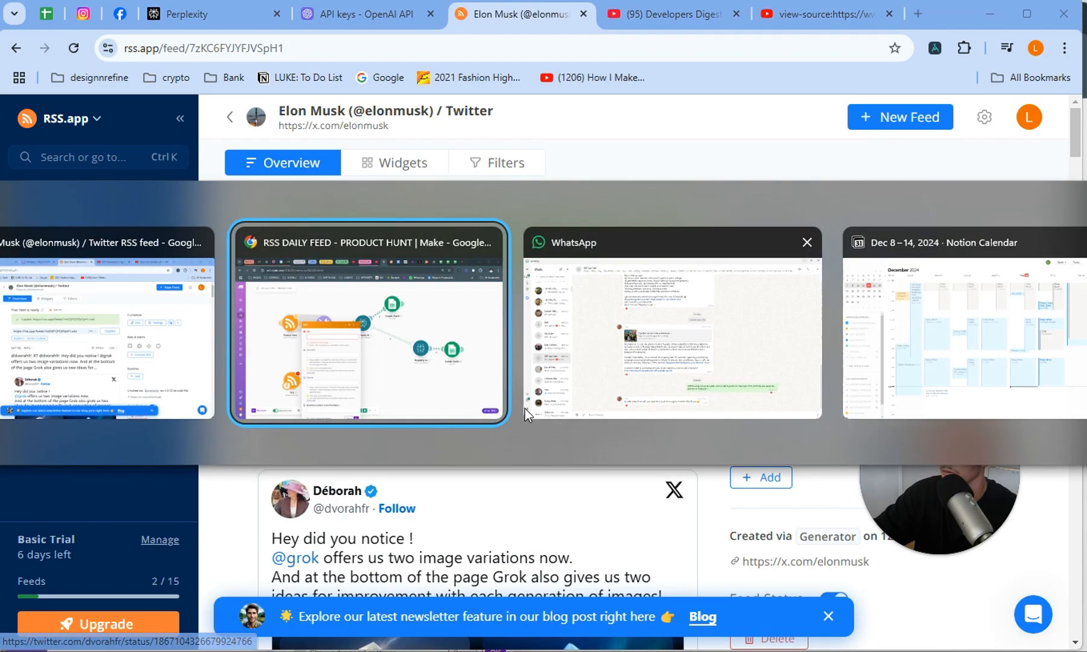
key("ctrl+v")
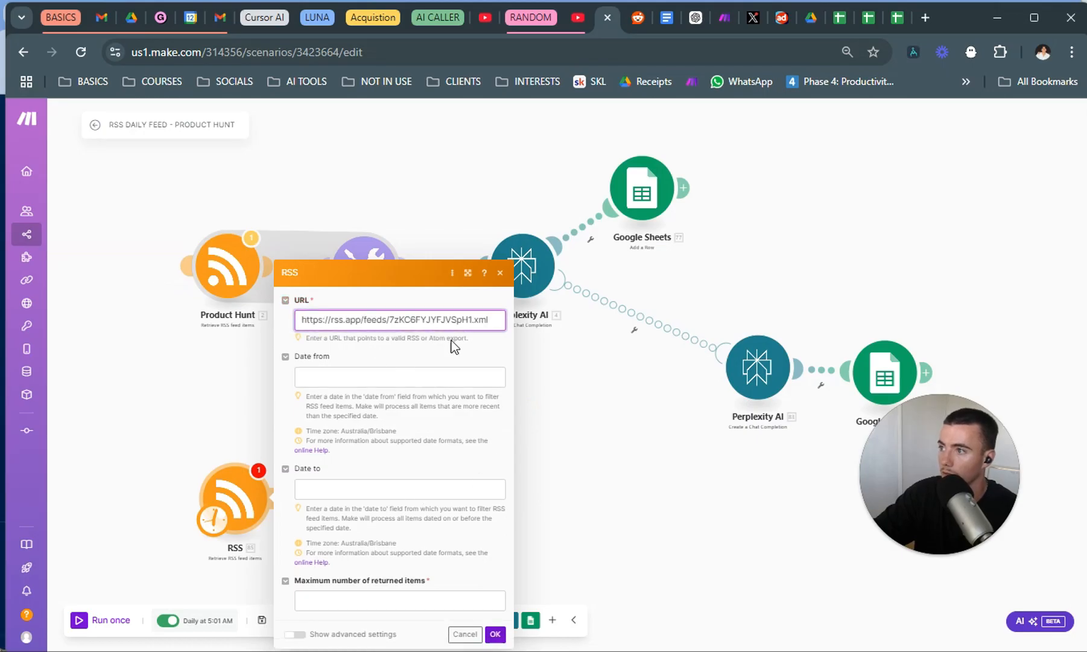
left_click(480, 361)
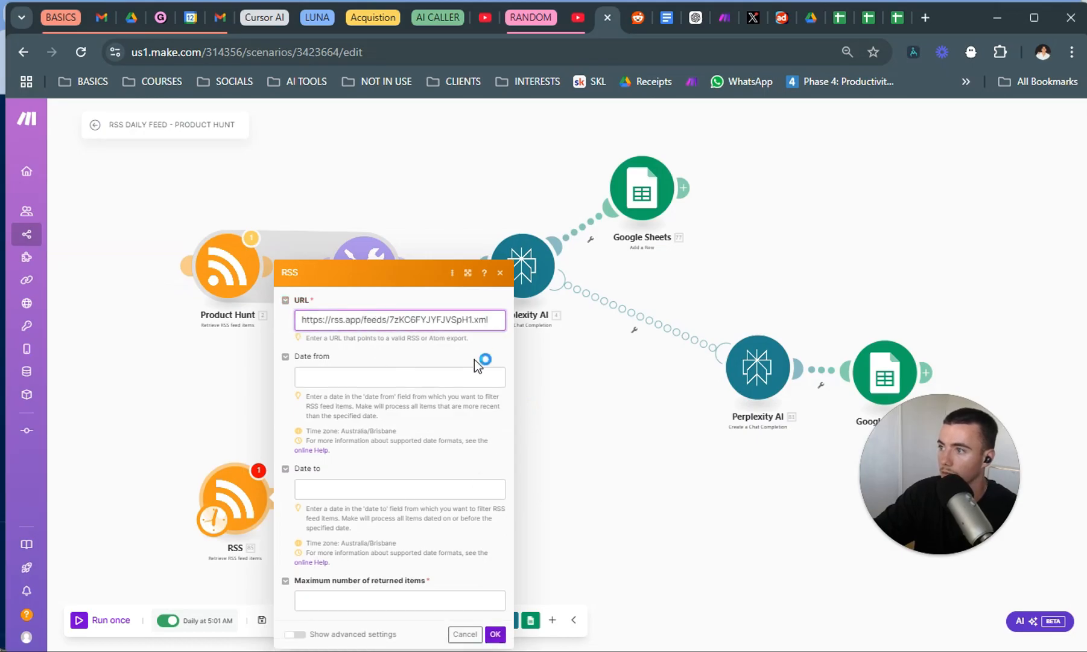
left_click(363, 604)
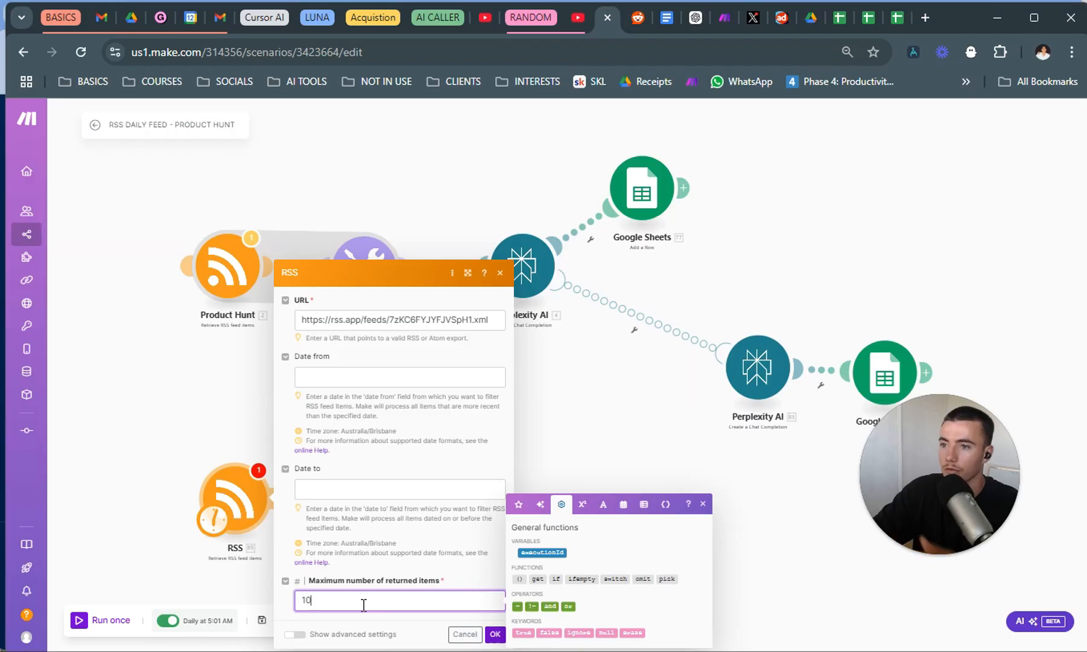
left_click(494, 633)
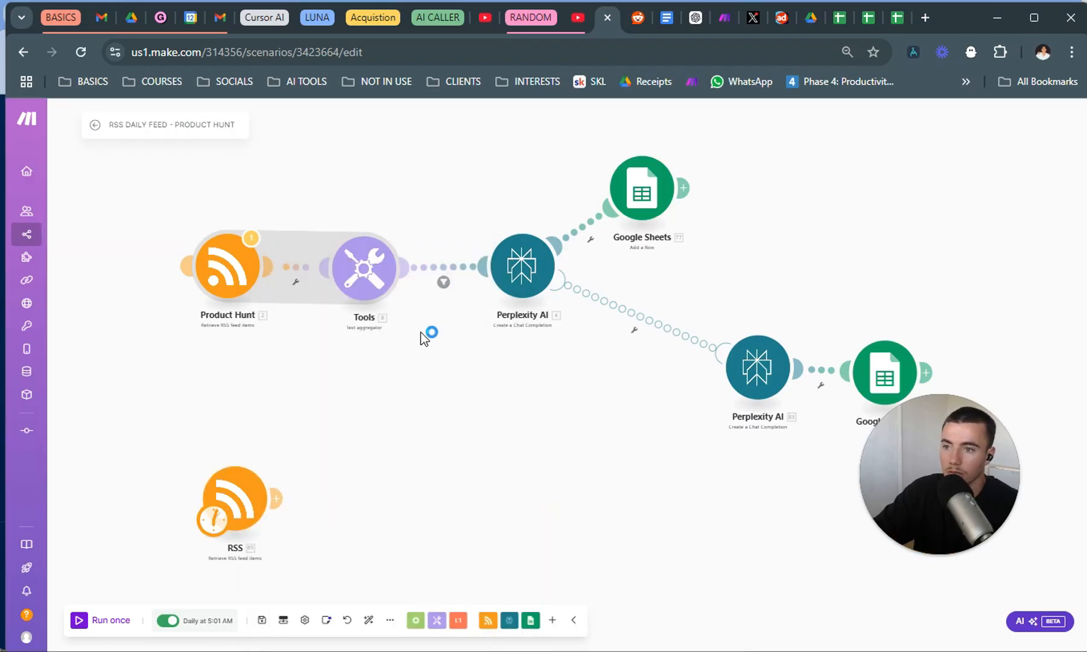
Add a Tools Text aggregator module connected after the new RSS module.
right_click(346, 490)
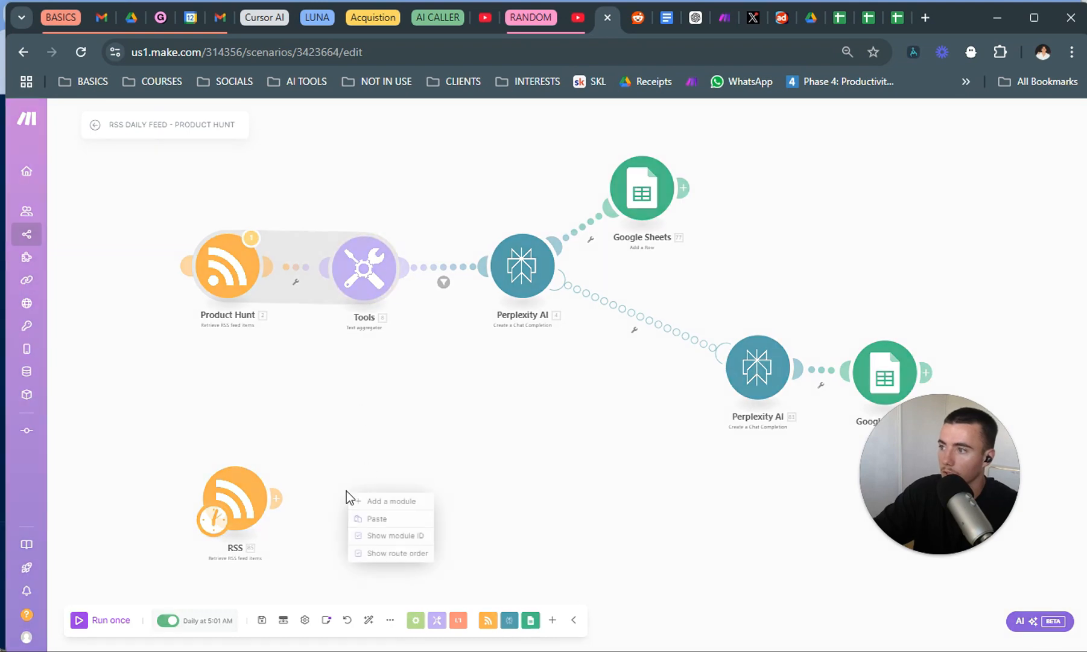
left_click(390, 501)
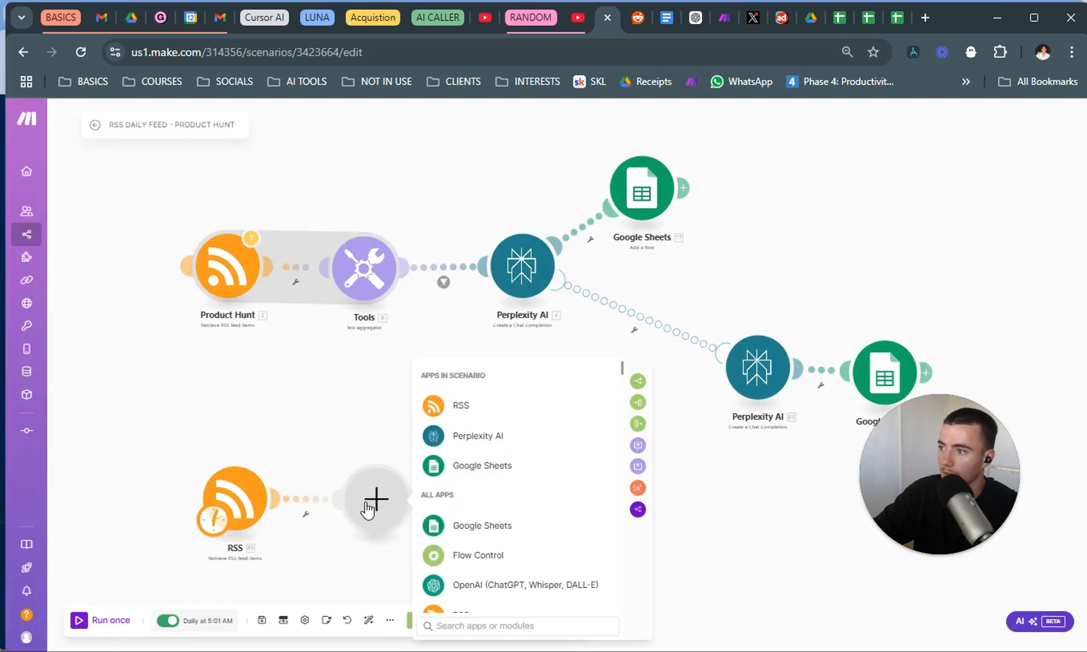
type("t")
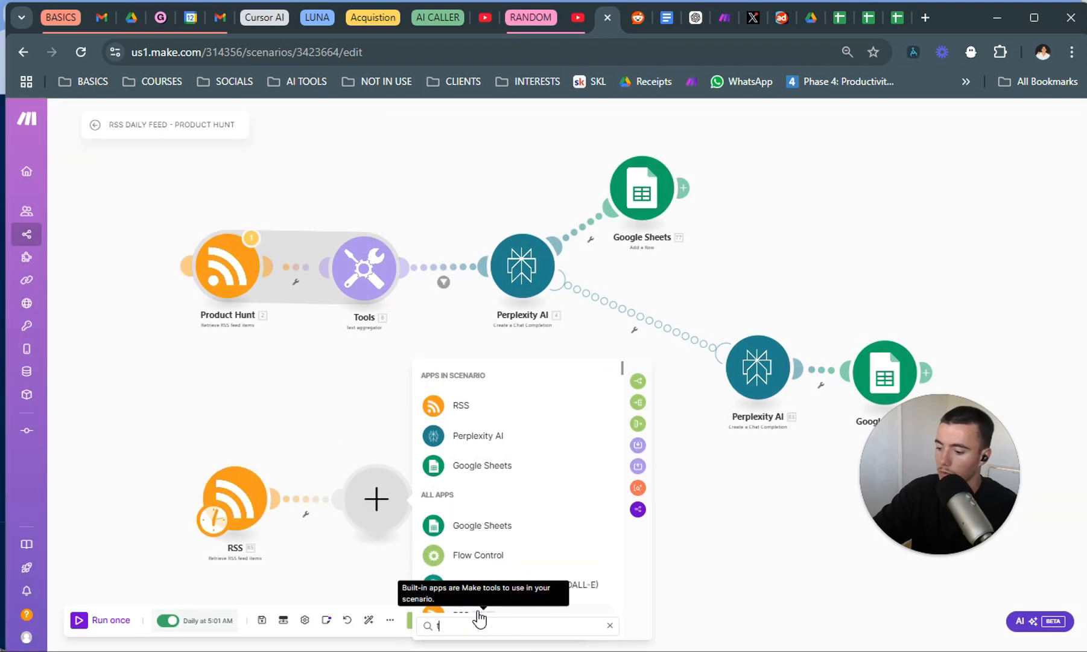
type("ext agr")
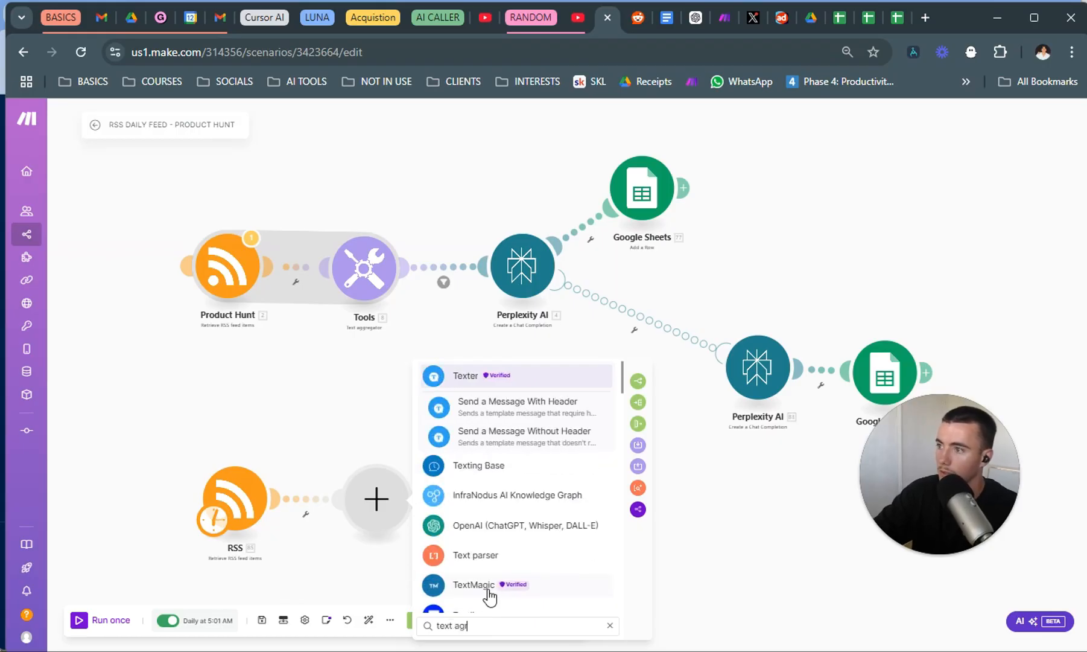
key("BackSpace")
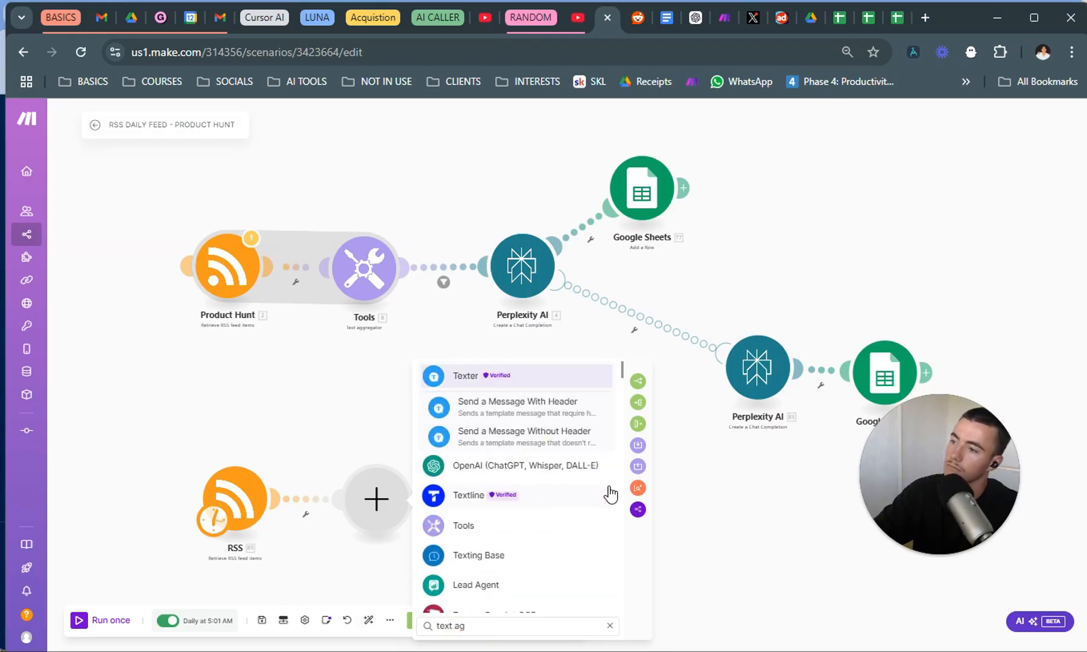
type("gr")
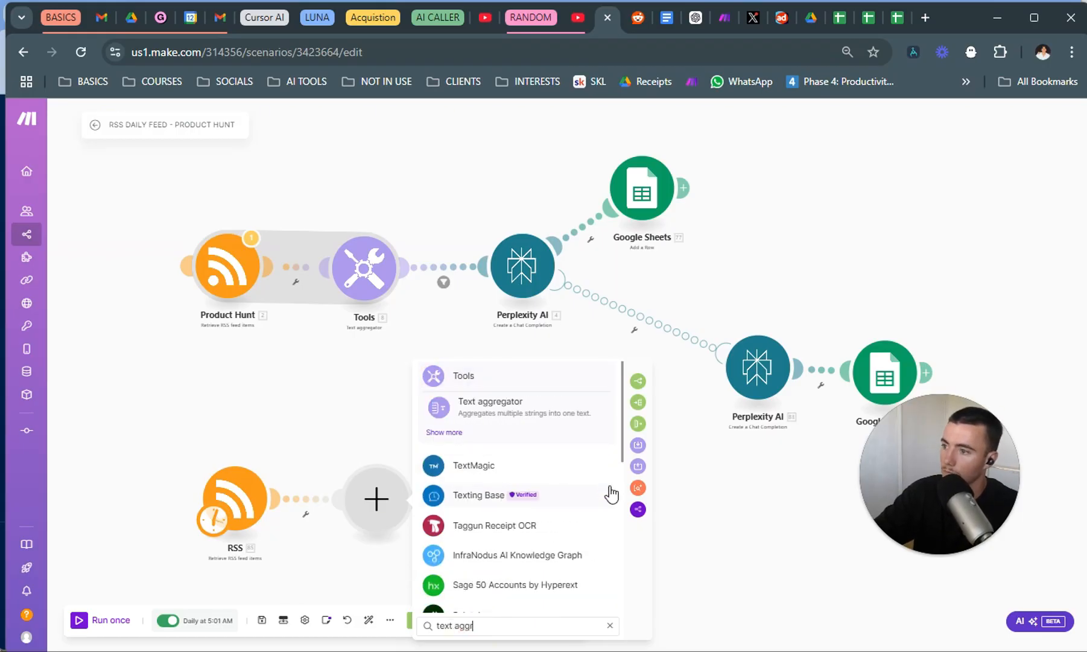
left_click(513, 404)
Map the RSS item's URL into the new text aggregator's text and save the module.
left_click(539, 528)
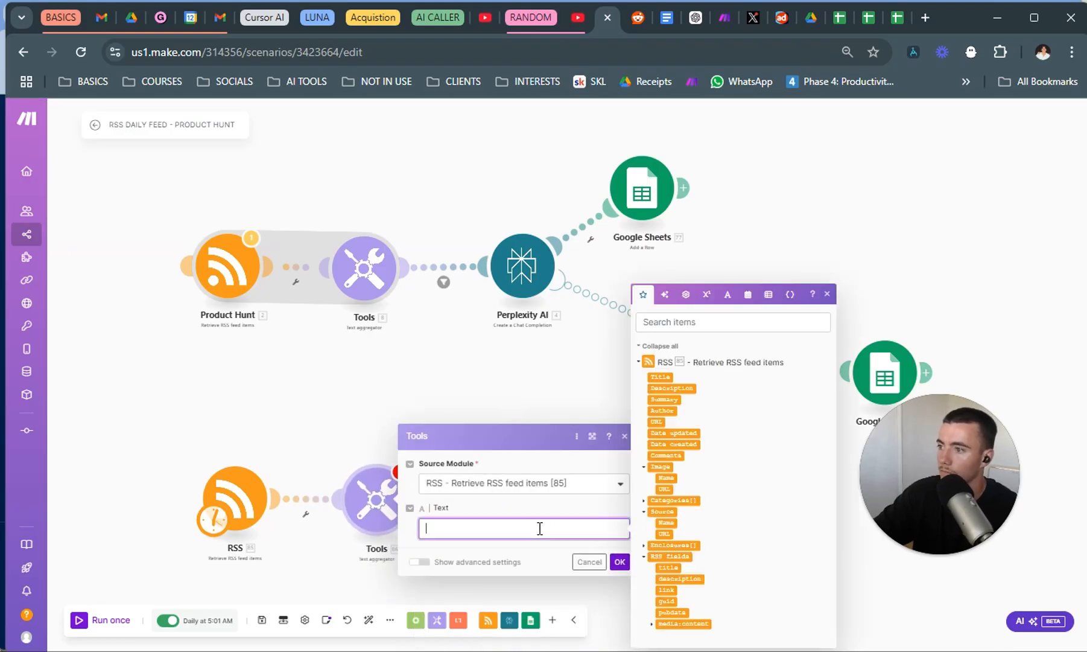
left_click_drag(656, 421, 460, 518)
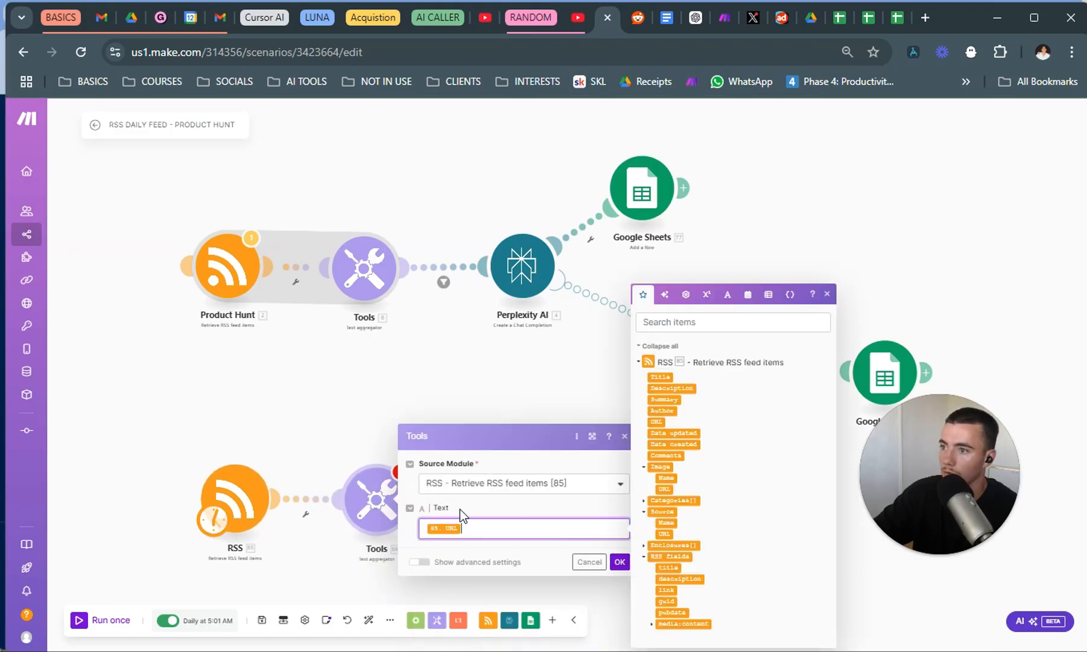
left_click(620, 562)
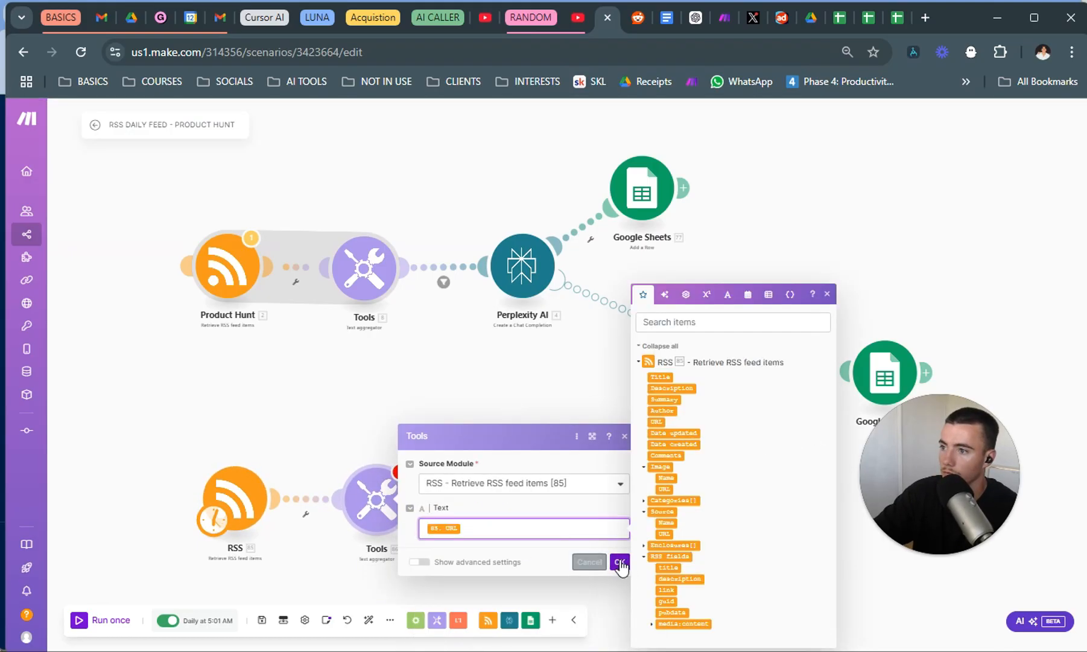
Set the row separator of the new text aggregator after the lower RSS module to Tab and save the module.
left_click(345, 292)
left_click(325, 396)
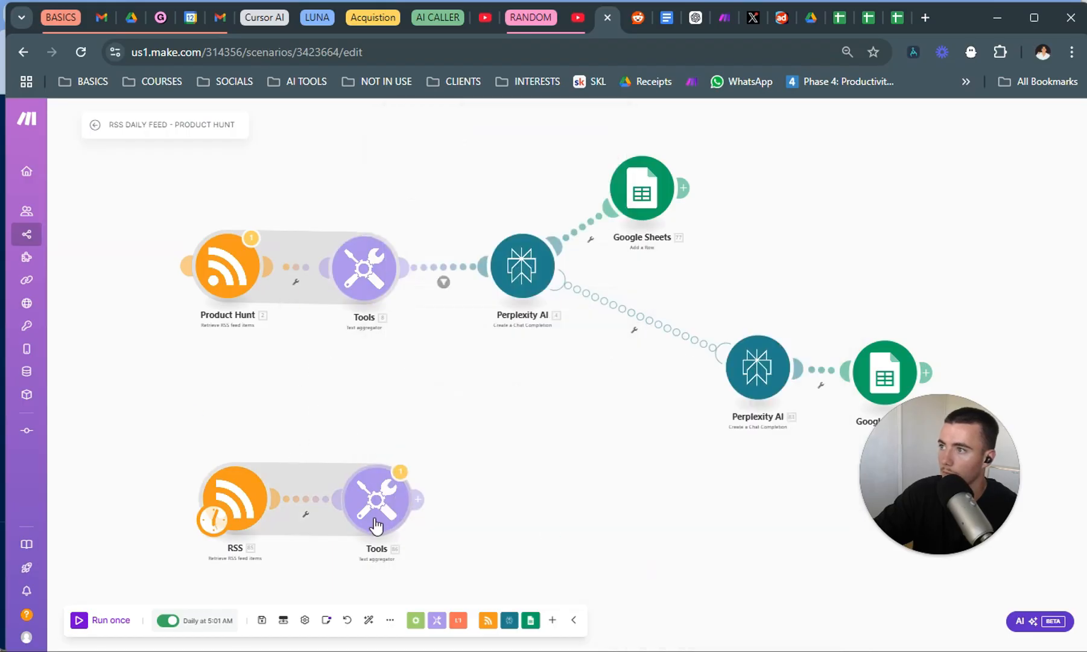
left_click(376, 524)
left_click(420, 562)
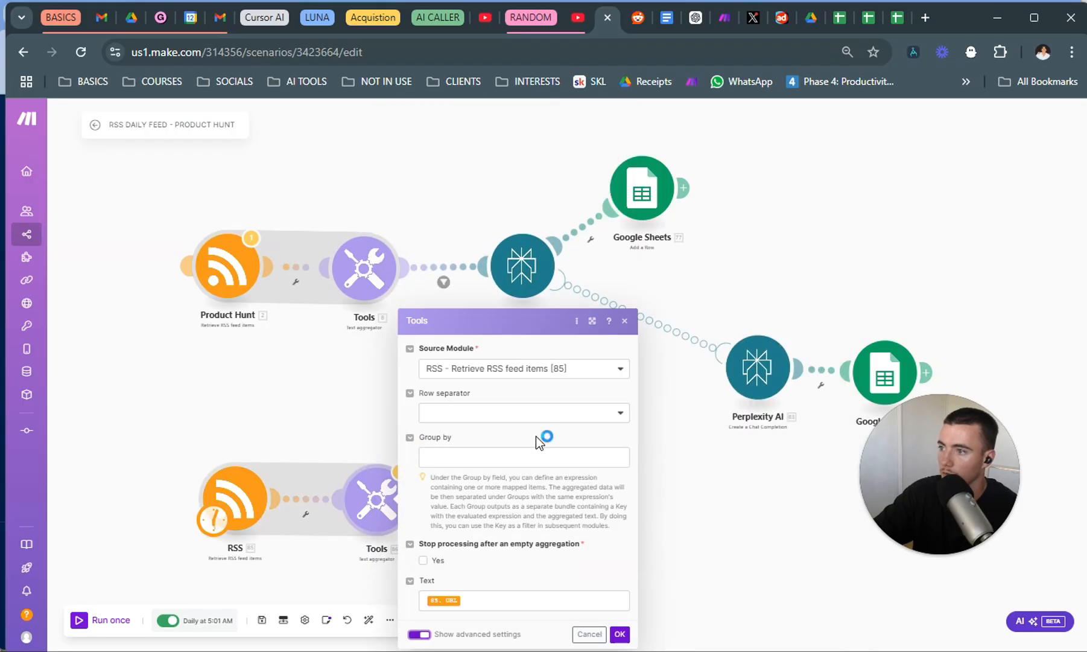
left_click(488, 371)
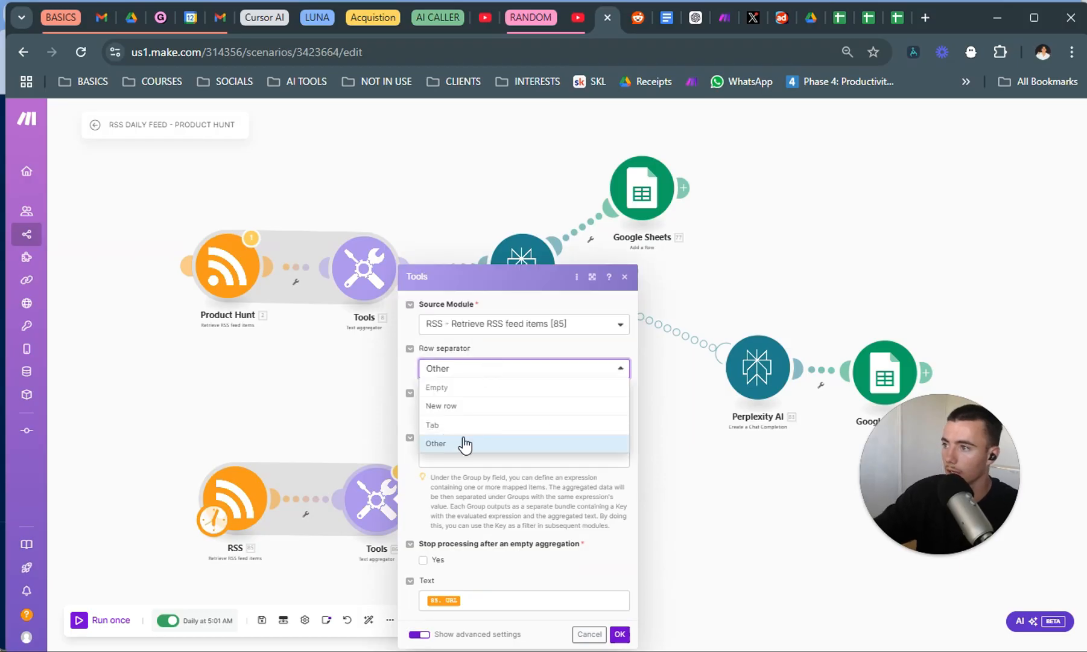
left_click(474, 425)
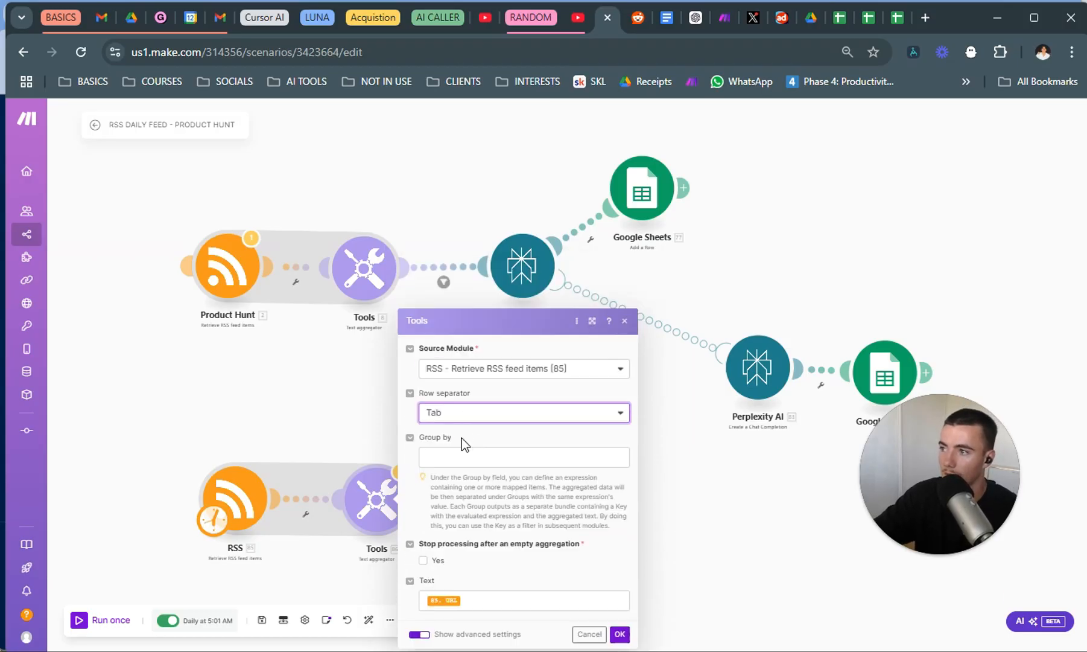
left_click(619, 634)
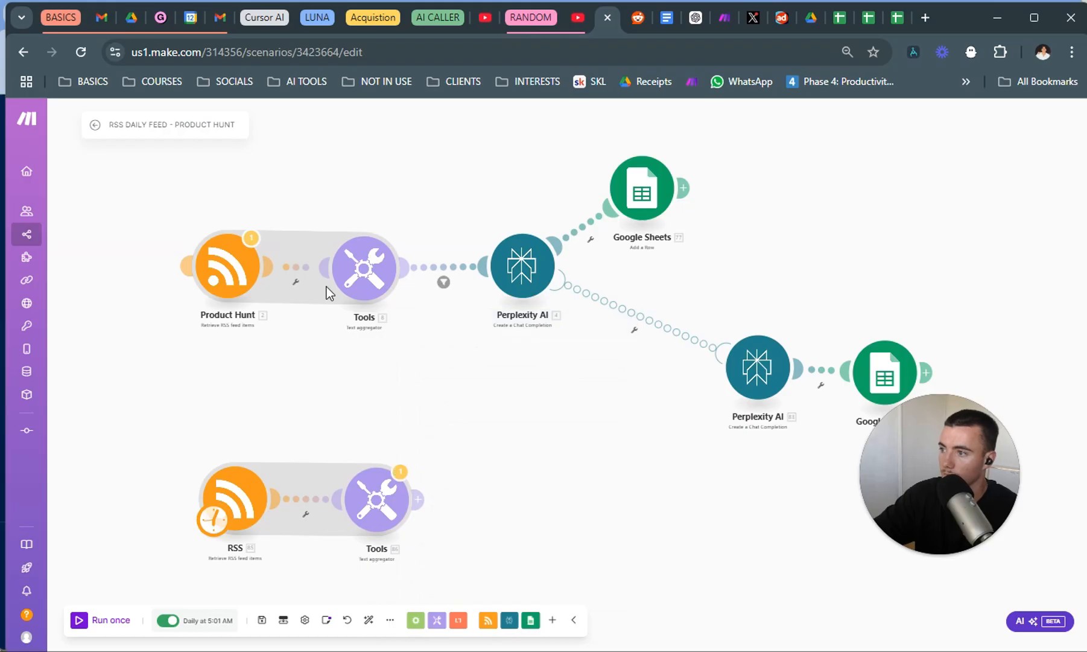
Run the scenario once to test the new RSS and text aggregator branch.
left_click_drag(400, 434, 365, 387)
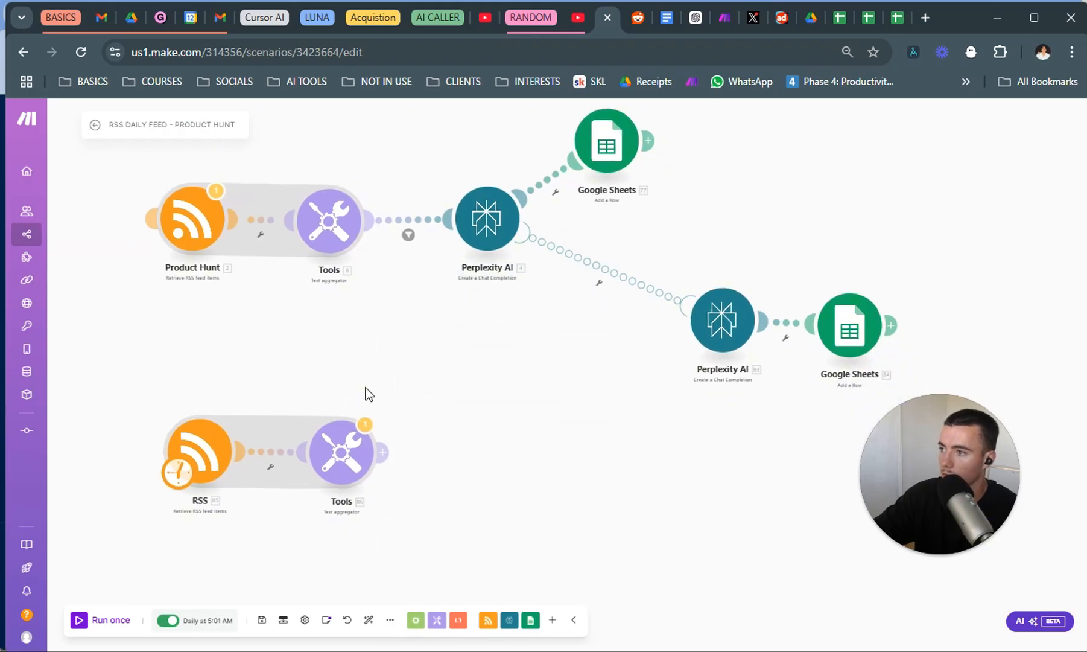
left_click(83, 621)
left_click(620, 419)
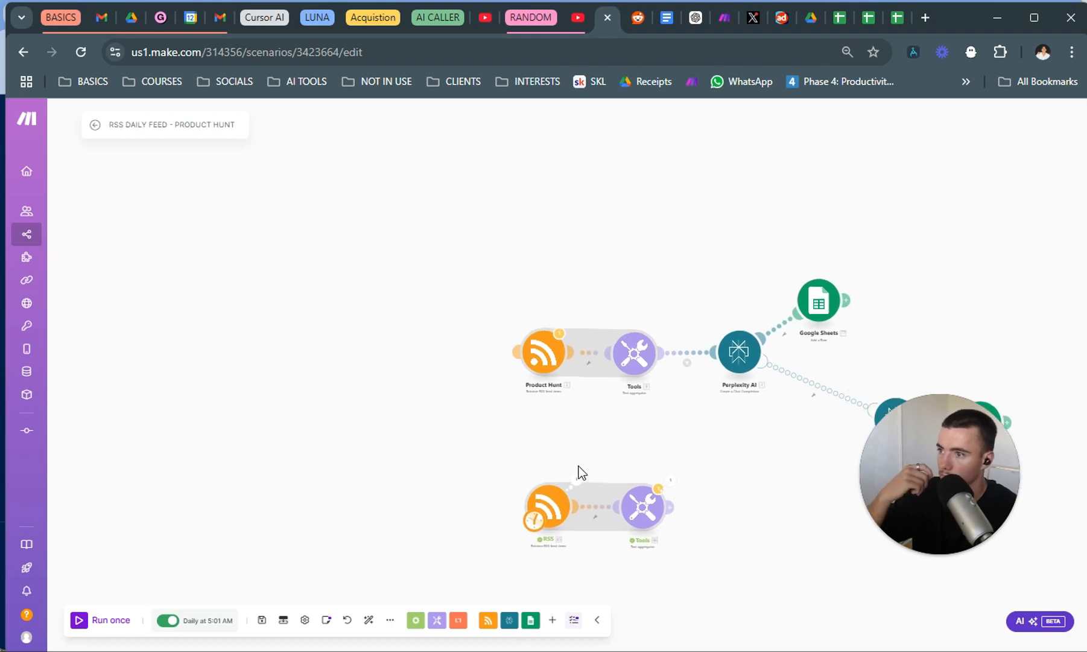
Examine the new RSS module's run output, reviewing the titles, descriptions, URLs and dates of the retrieved feed items.
left_click(577, 479)
scroll(647, 399, "down", 10)
scroll(648, 400, "down", 3)
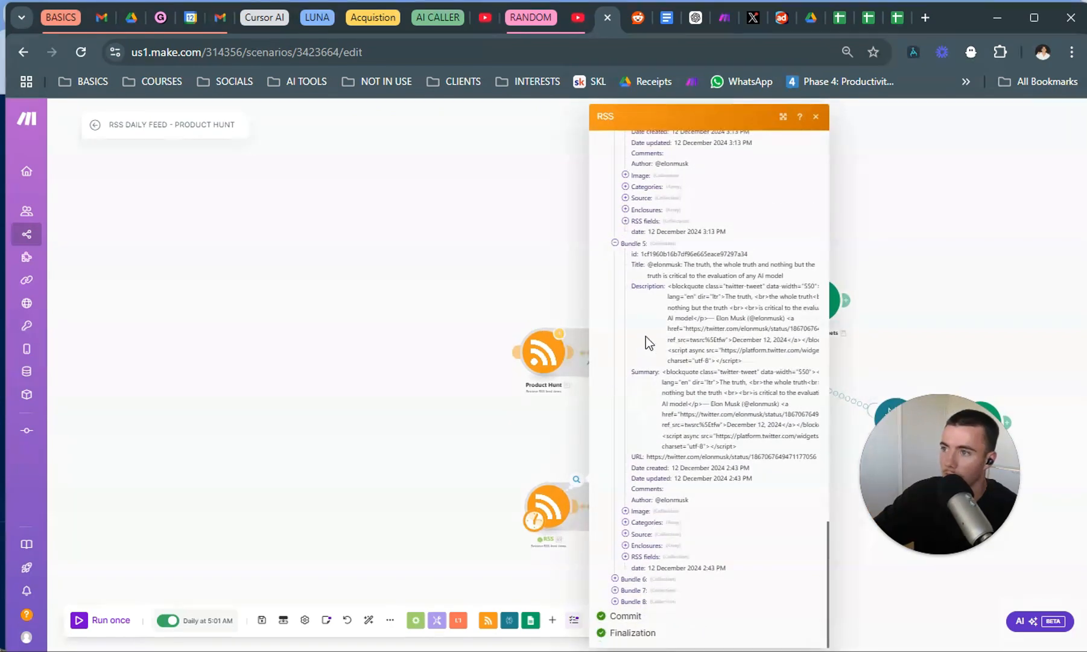
scroll(653, 345, "up", 5)
scroll(652, 345, "up", 2)
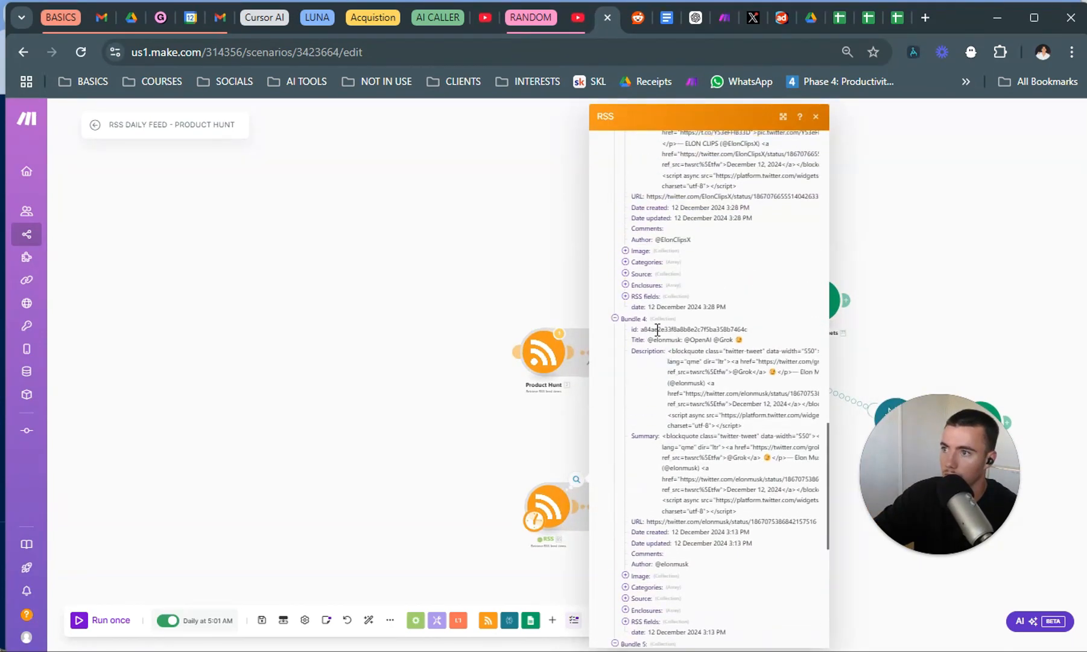
scroll(651, 369, "up", 6)
scroll(653, 354, "up", 8)
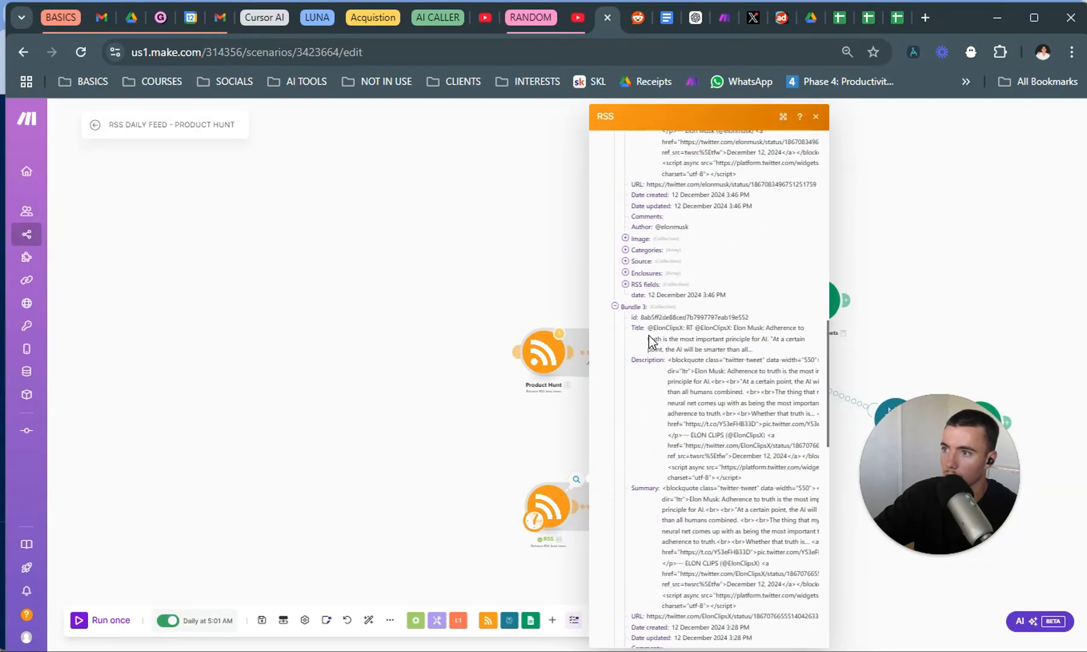
scroll(667, 387, "up", 6)
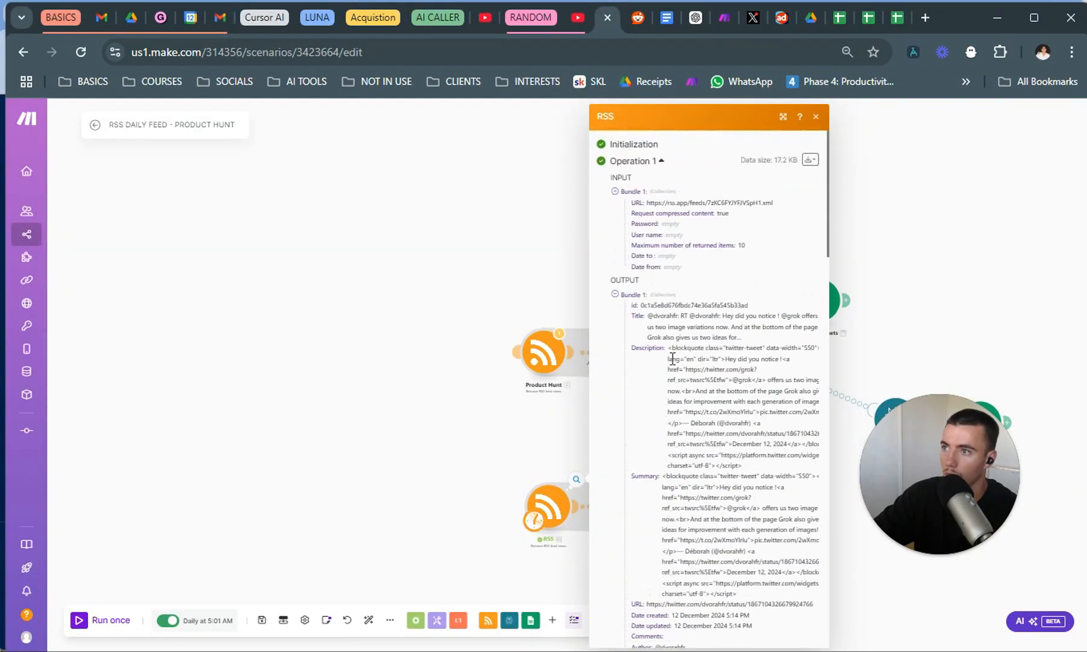
scroll(710, 425, "down", 2)
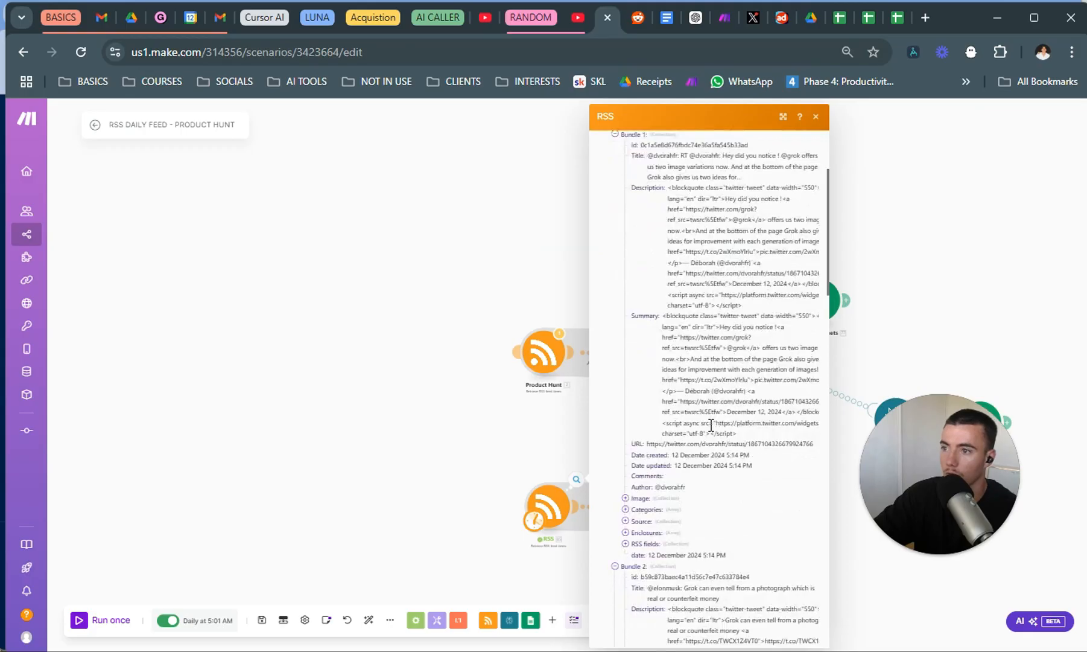
left_click(590, 447)
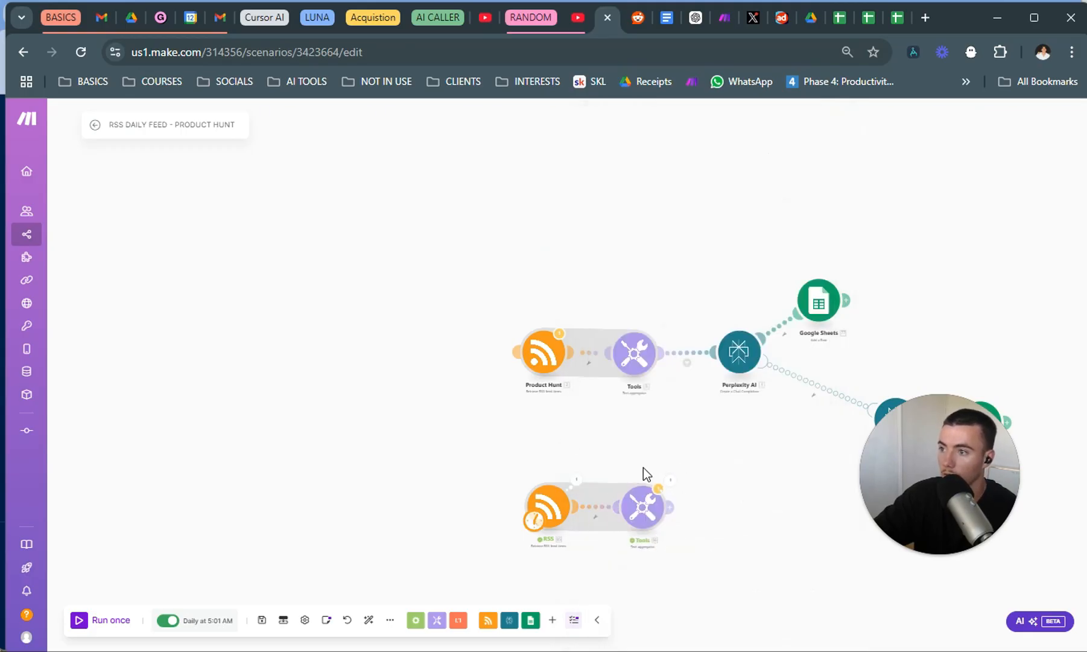
Inspect the new text aggregator's run output to check how the post URLs are combined into one text.
left_click(659, 487)
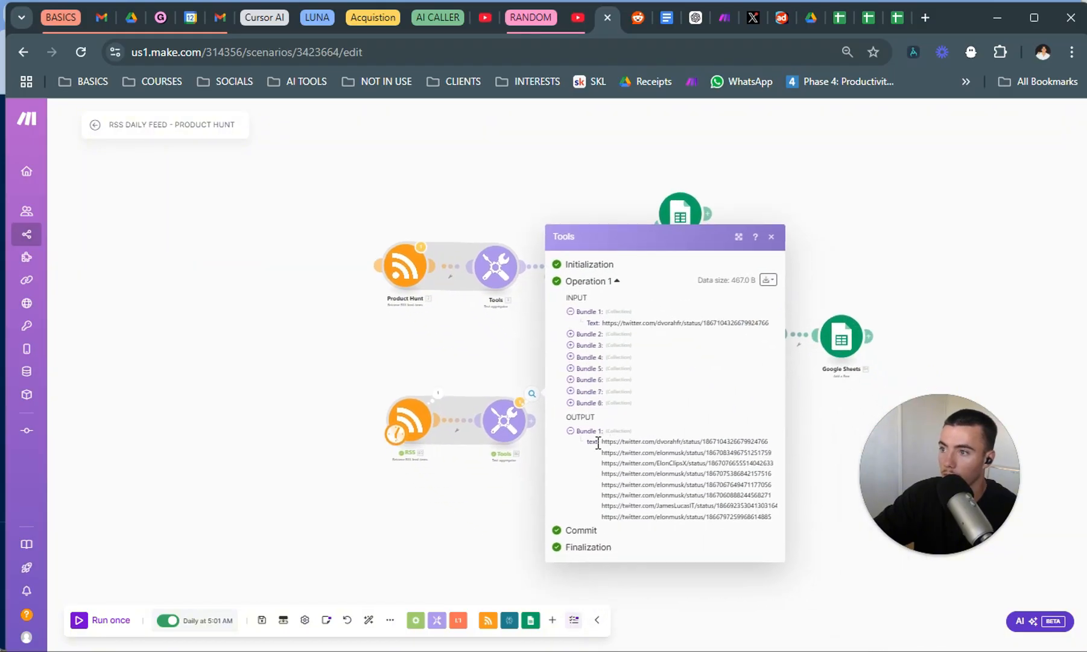
left_click_drag(601, 441, 820, 537)
left_click(819, 537)
Clone the first Perplexity AI module and connect the copy after the new text aggregator.
right_click(602, 266)
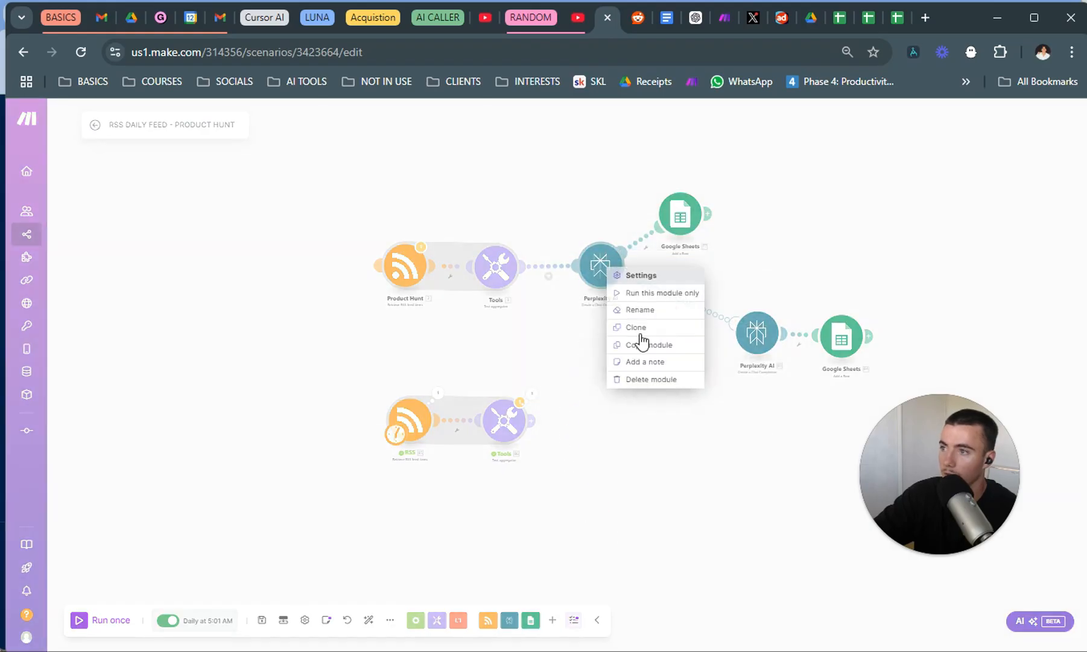
left_click(636, 327)
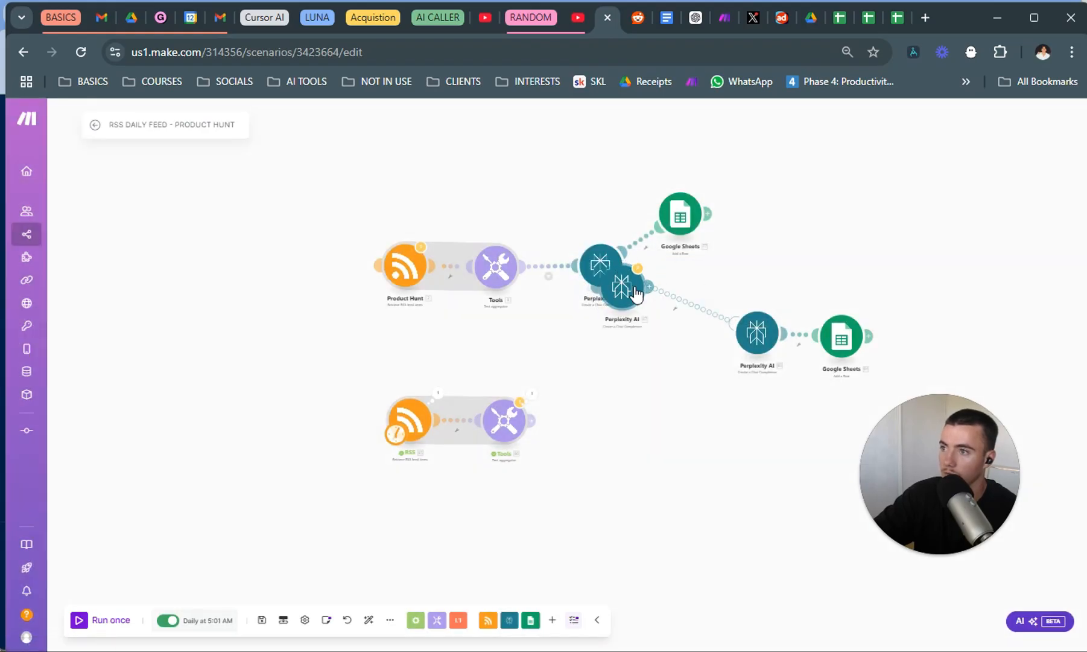
mouse_move(637, 335)
left_mouse_down()
mouse_move(649, 419)
mouse_move(616, 435)
left_mouse_up()
Replace the old mapped text in the cloned Perplexity AI module's message content with the new text aggregator's text.
left_click(609, 446)
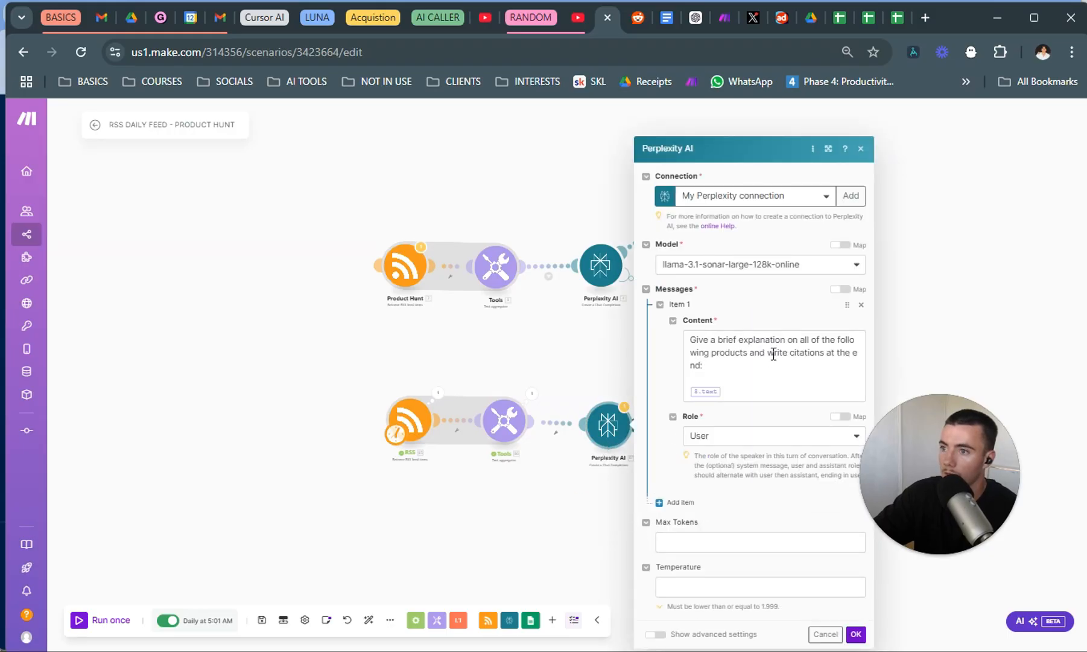
left_click(734, 385)
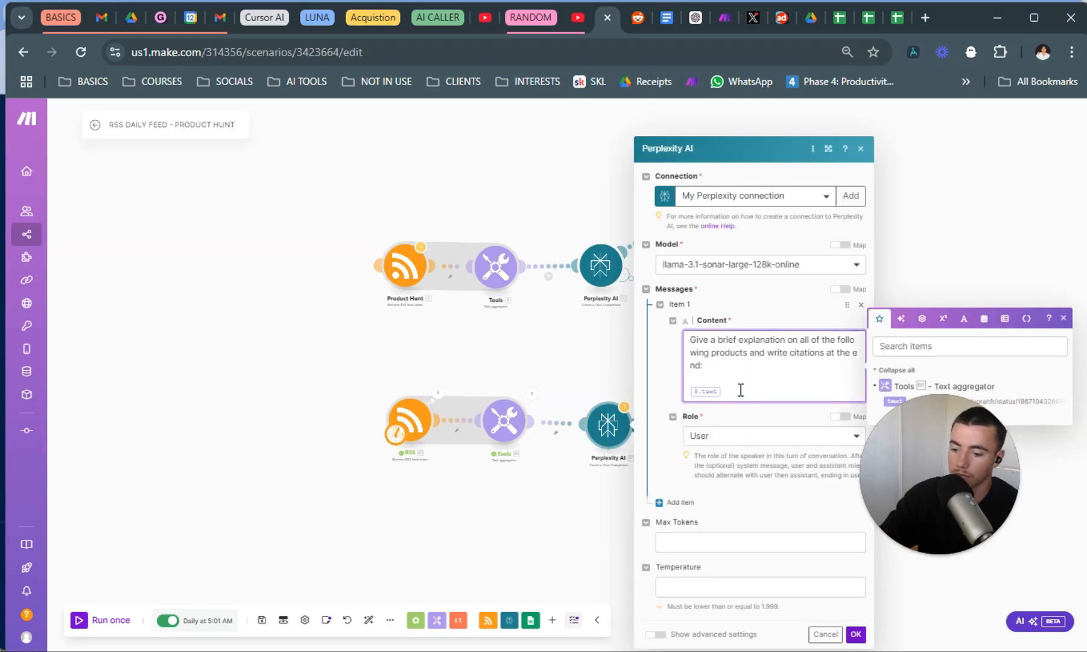
key("BackSpace")
left_click(884, 398)
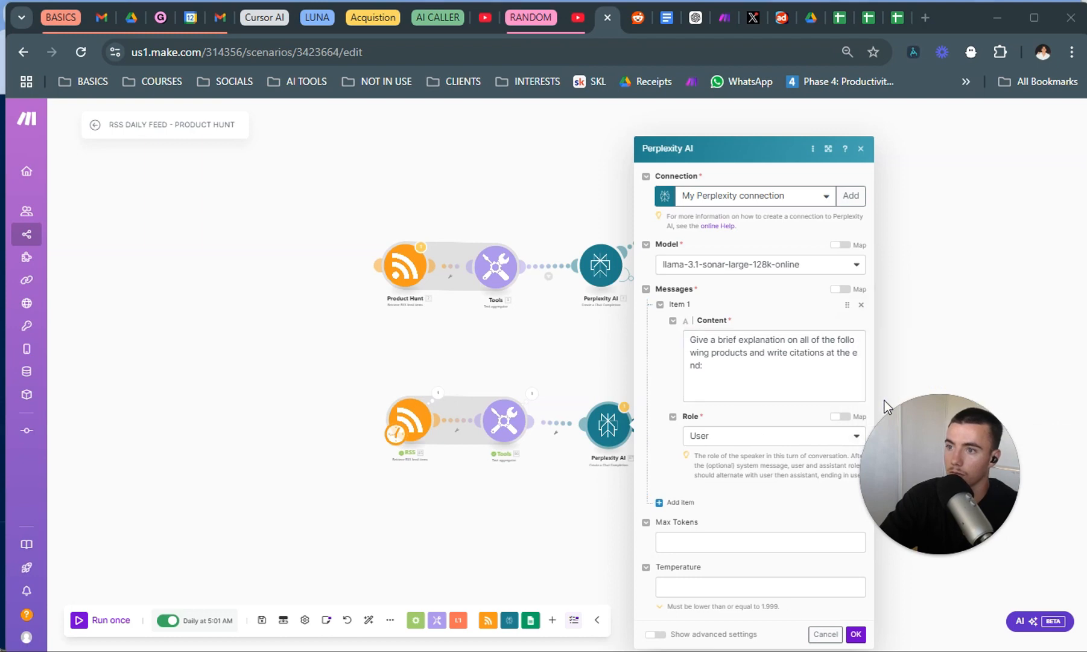
left_click(737, 388)
left_click(890, 400)
left_click(746, 390)
left_click_drag(932, 437, 943, 510)
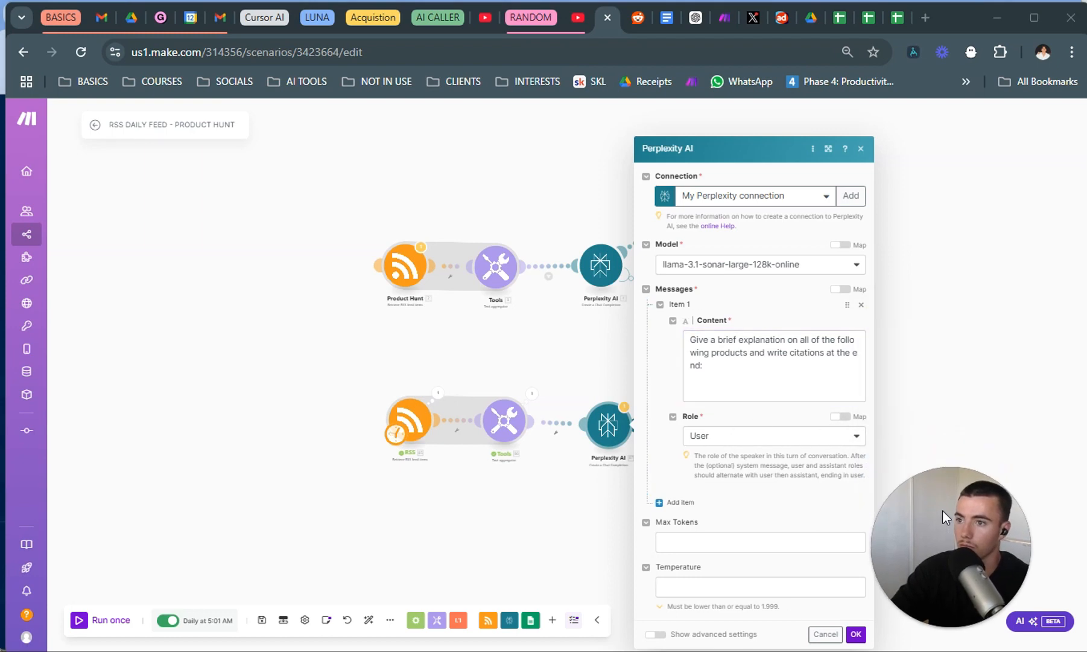
left_click(793, 391)
left_click(895, 401)
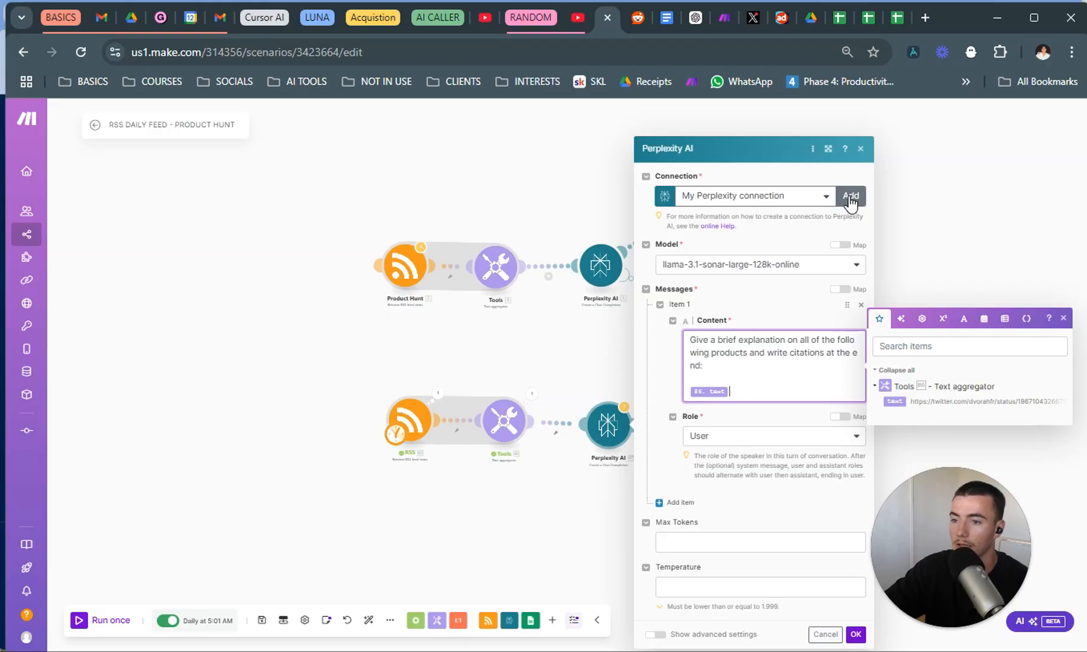
Check the OpenAI and Perplexity AI entries under WHAT'S REQUIRED? in the Google Docs video notes, and return to the Make scenario.
key("alt+Tab")
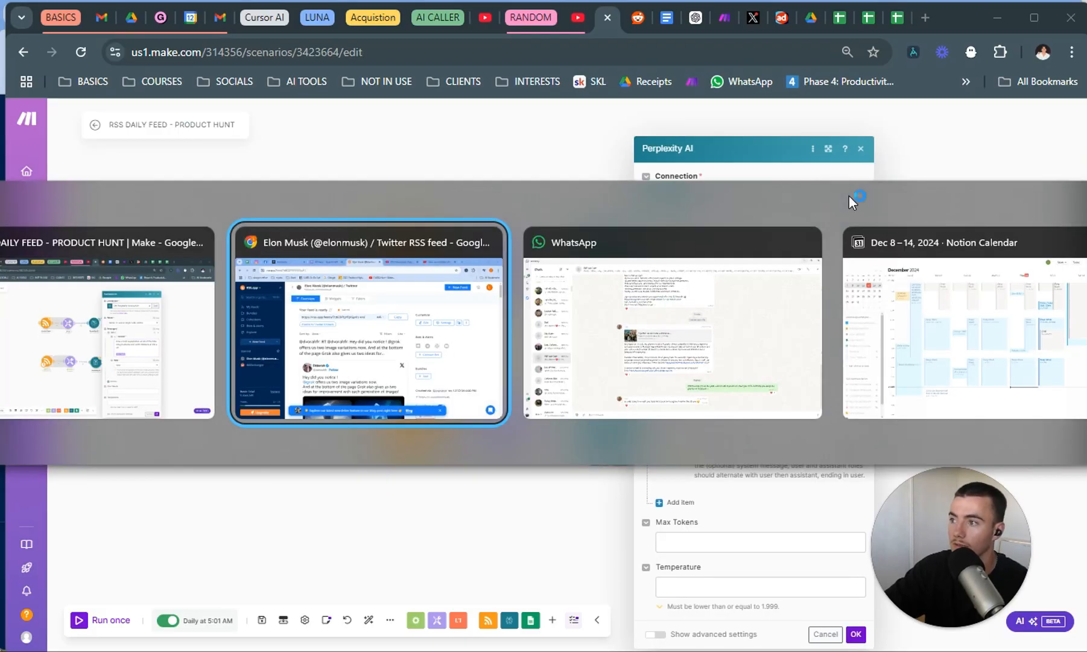
left_click(146, 311)
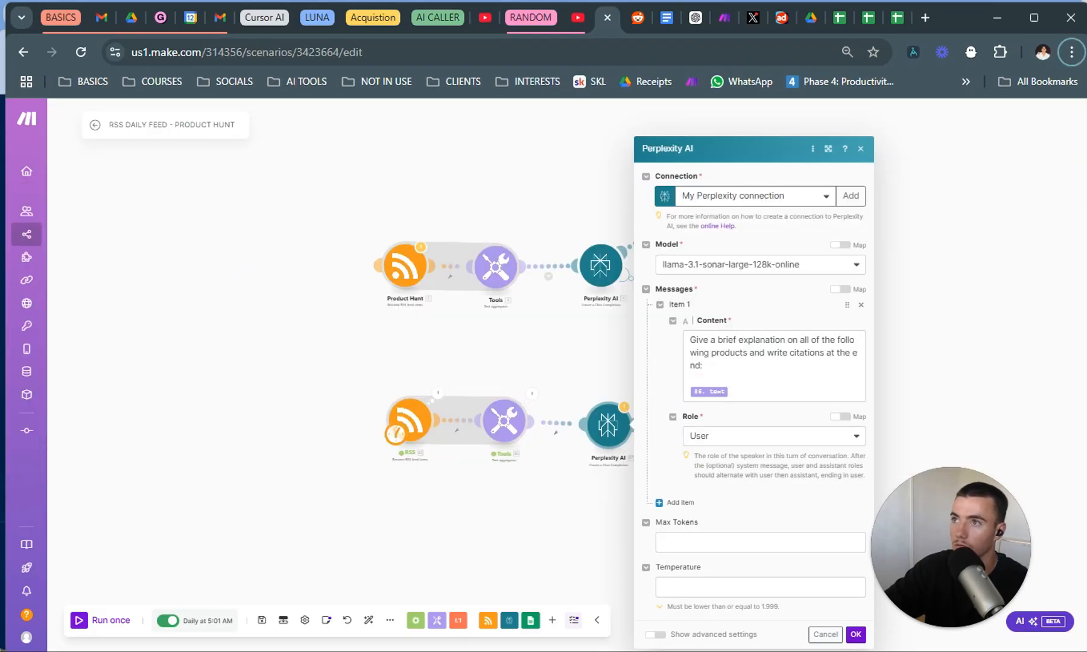
left_click(667, 19)
scroll(497, 478, "up", 10)
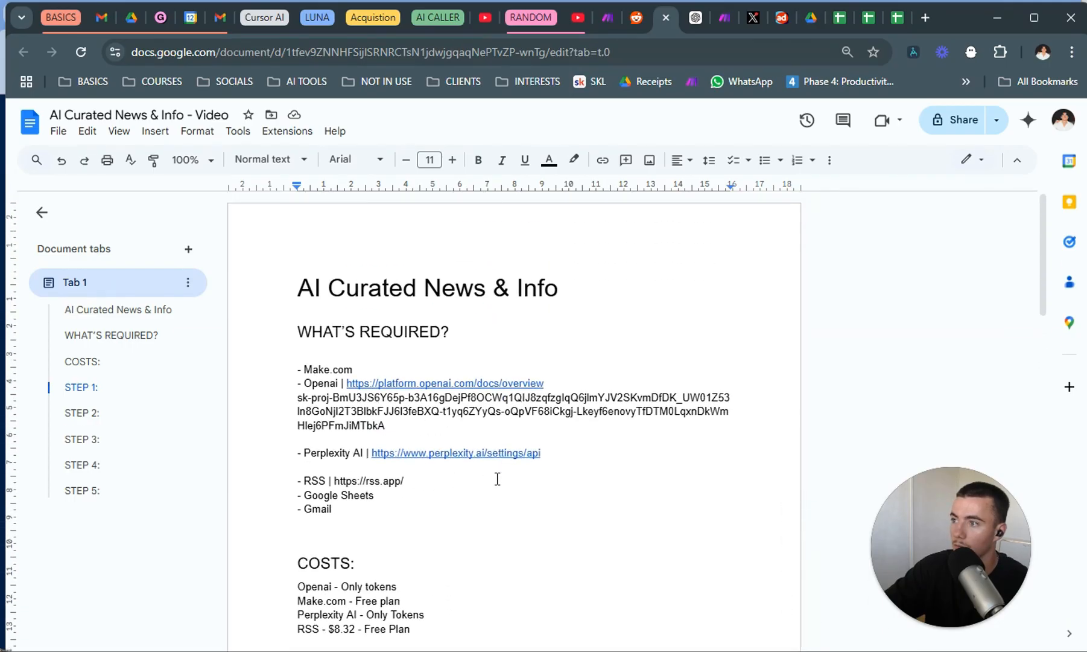
left_click_drag(405, 424, 297, 400)
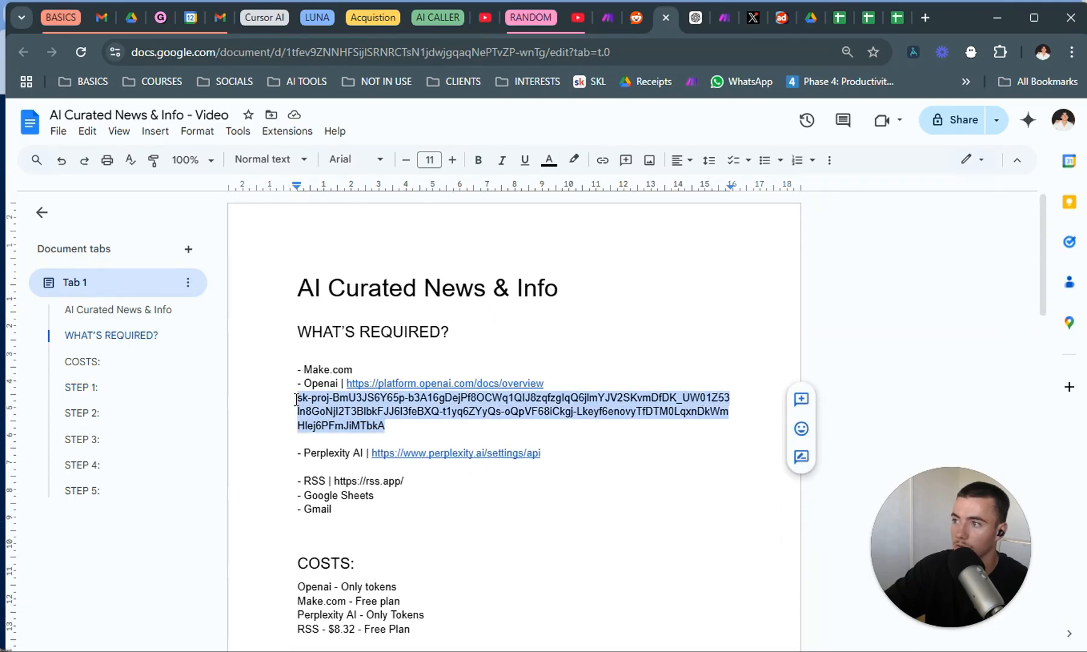
left_click(425, 468)
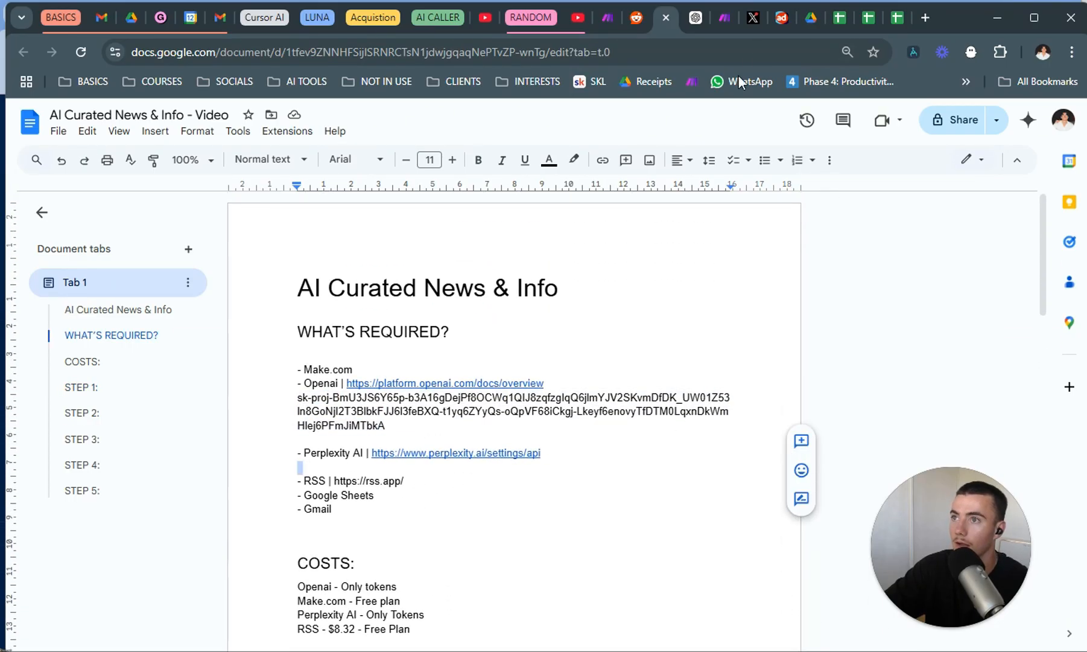
left_click(724, 18)
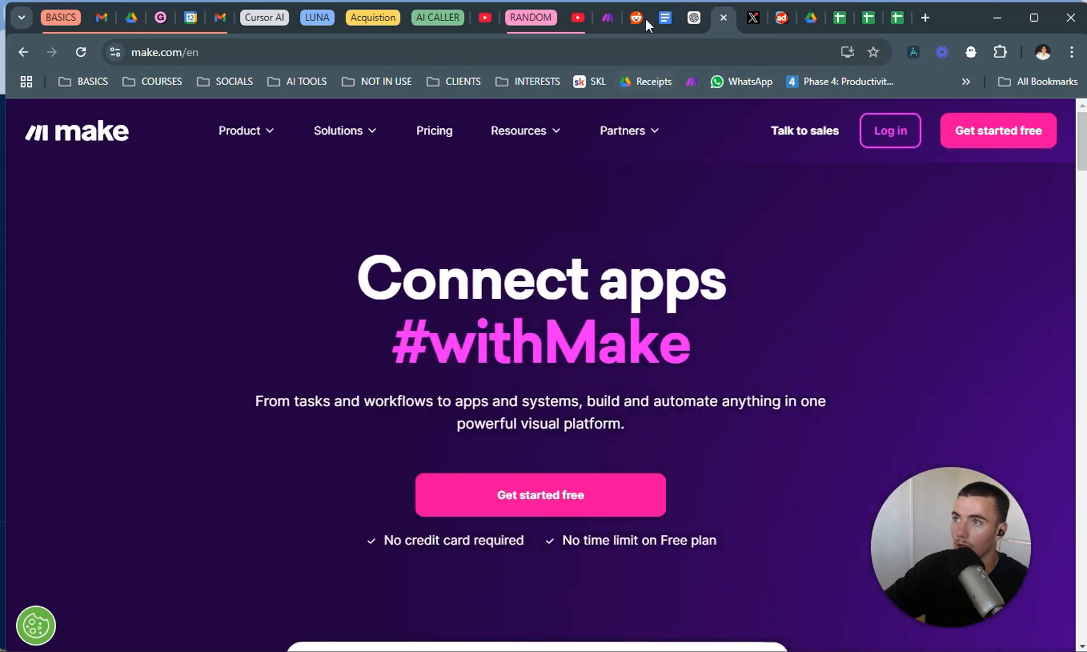
left_click(613, 15)
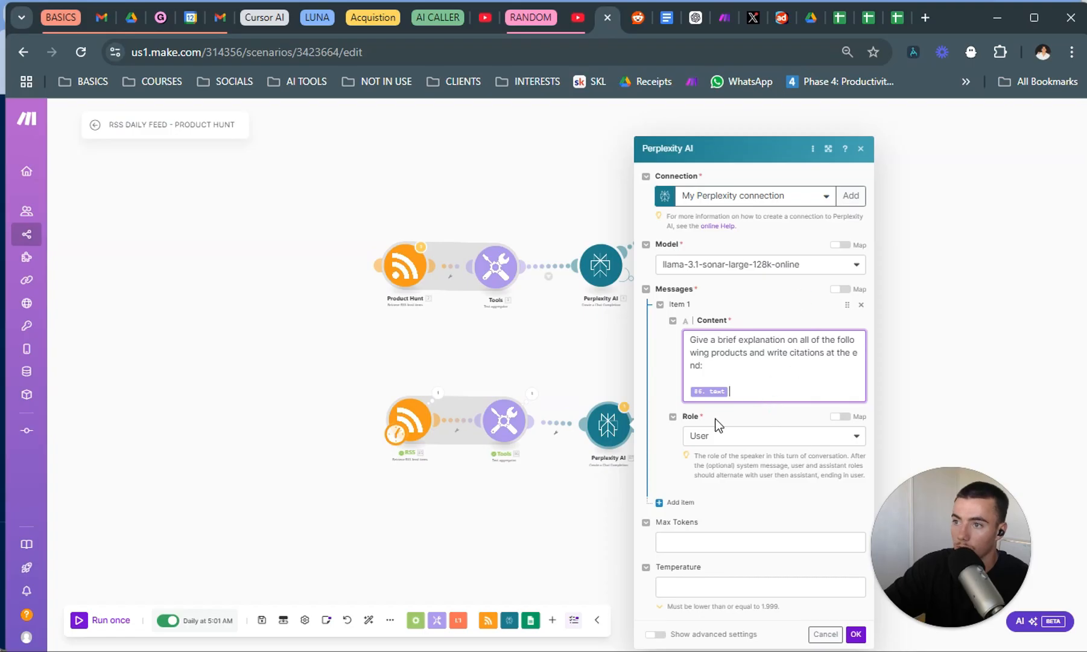
Review the cloned Perplexity AI module's prompt asking for a brief explanation of the products with citations at the end.
left_click_drag(738, 362, 662, 344)
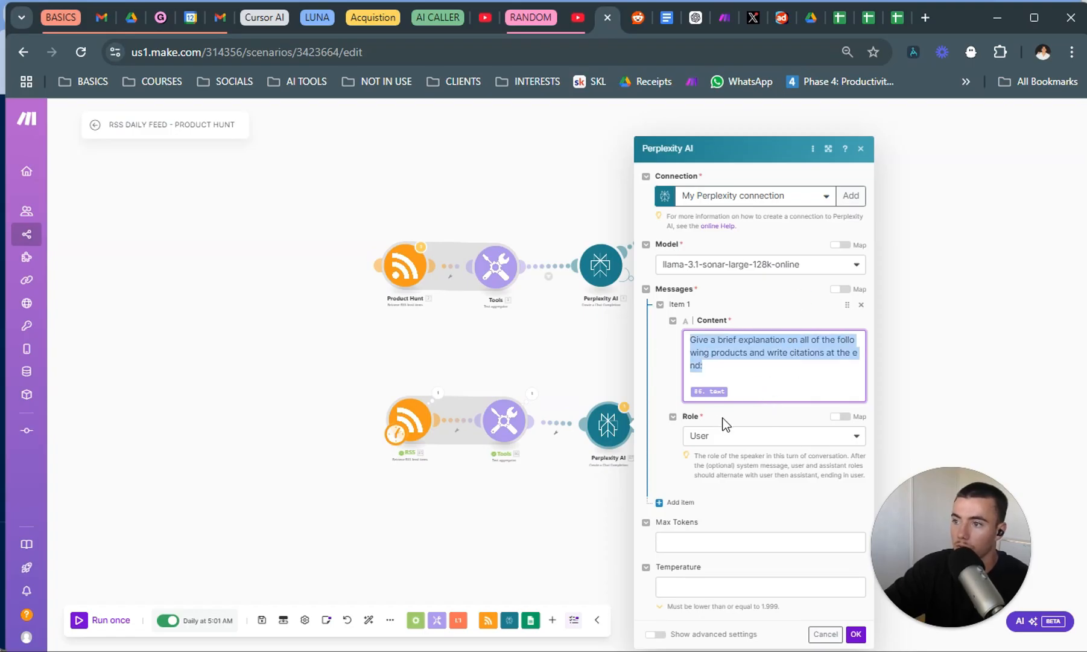
left_click(757, 375)
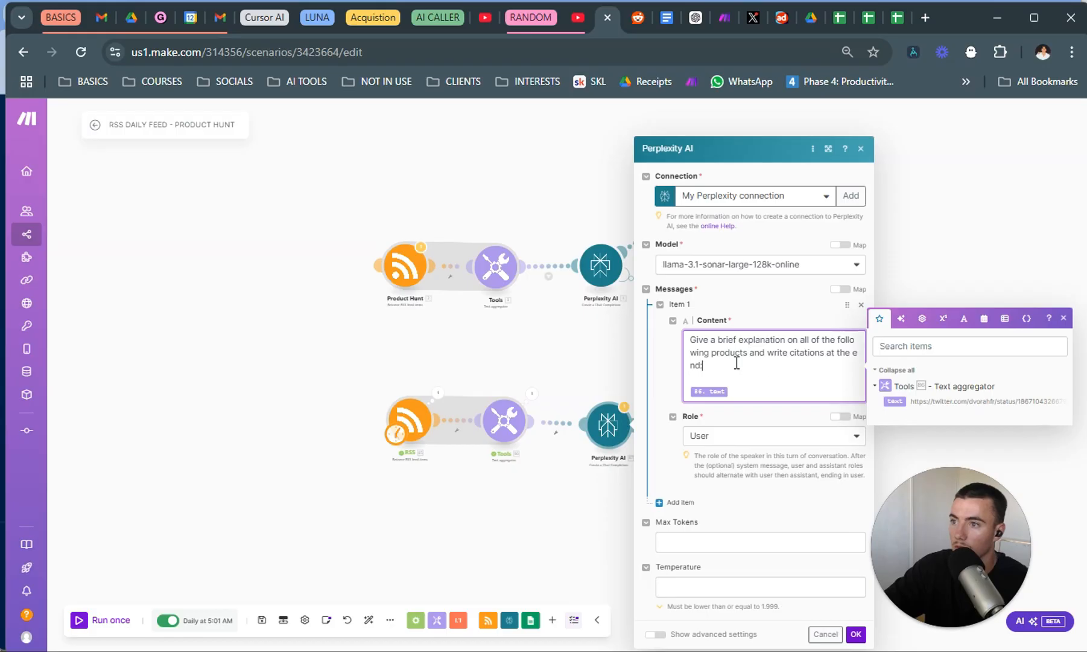
left_click(576, 237)
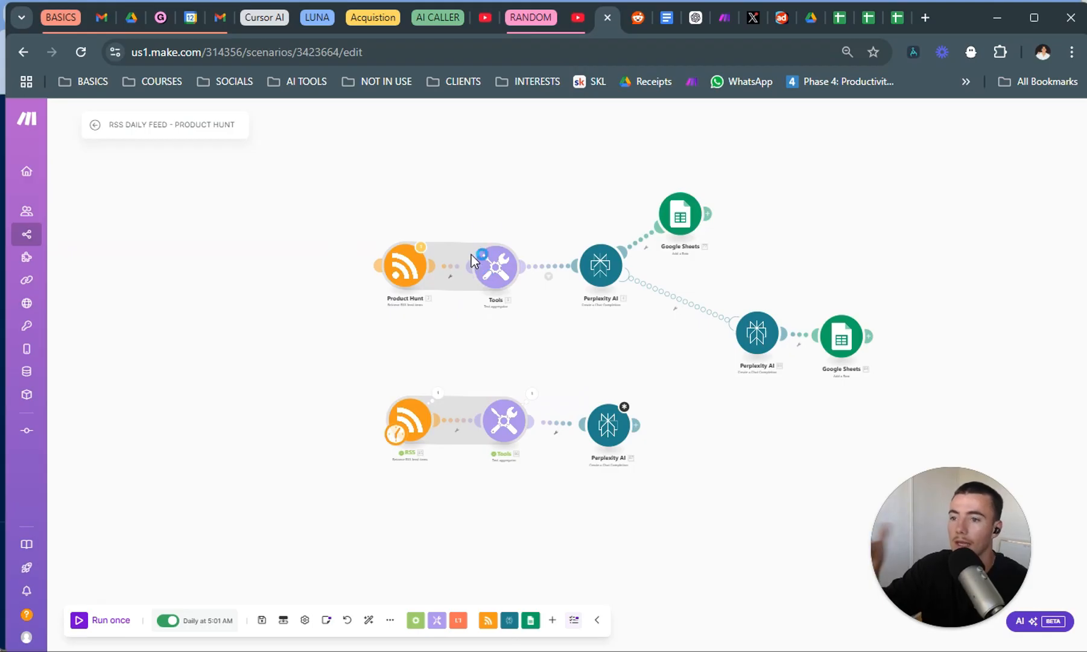
left_click(607, 431)
left_click_drag(729, 353, 729, 365)
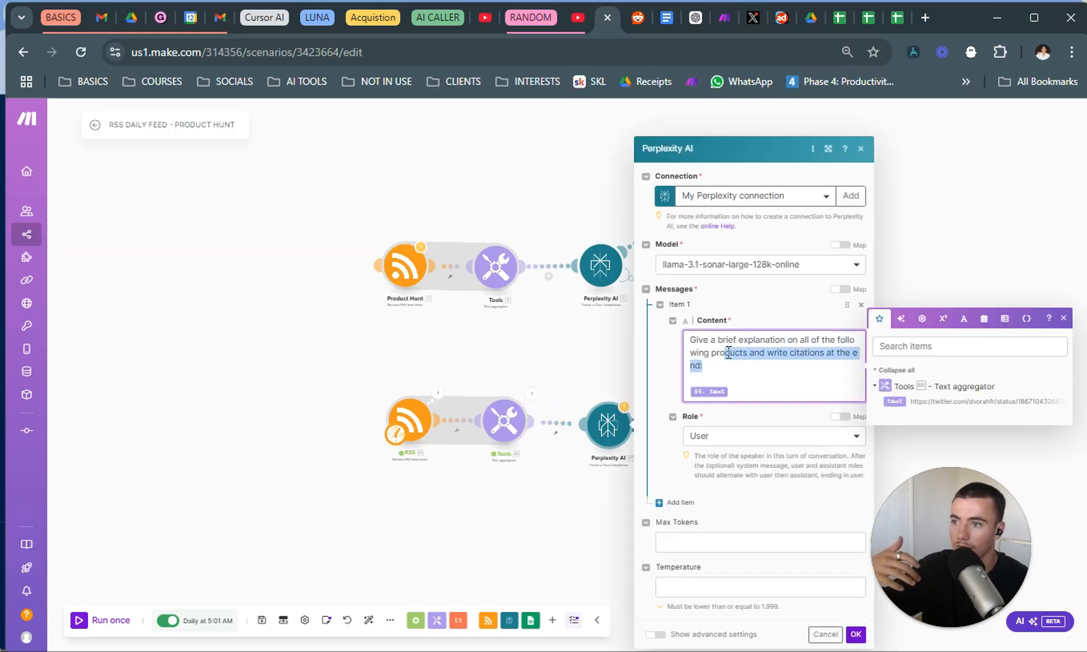
left_click(728, 353)
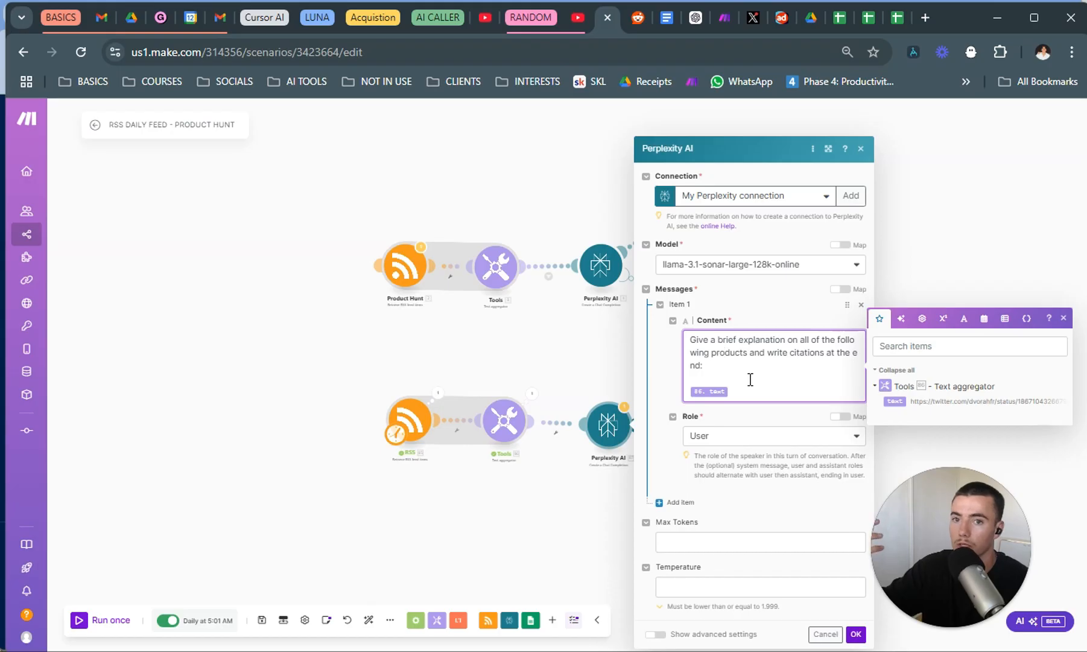
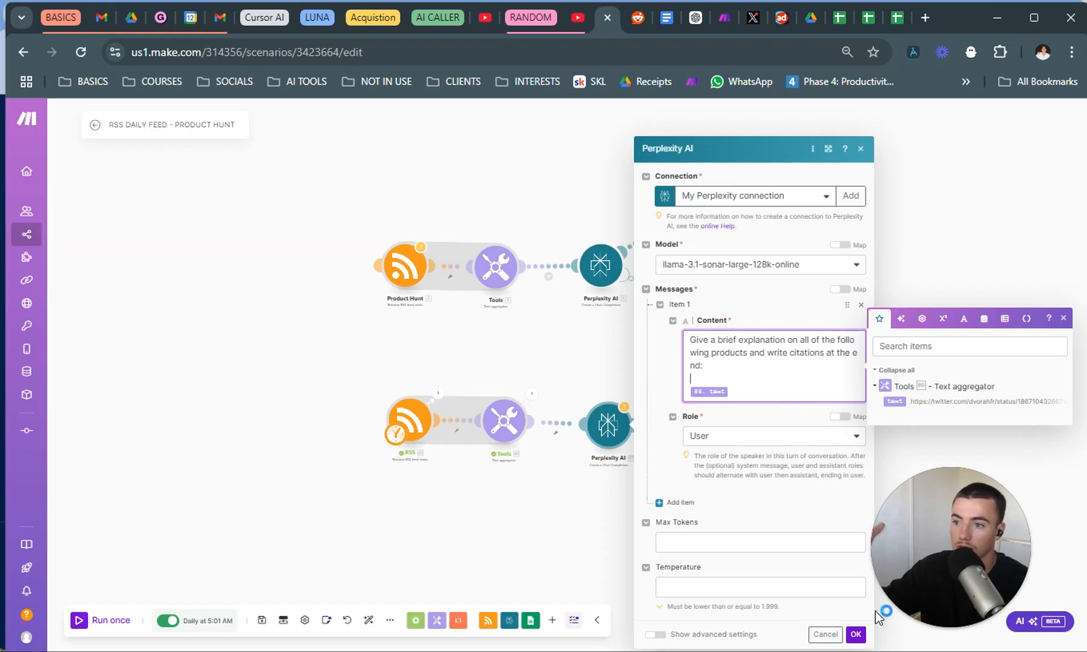
Save the cloned Perplexity AI module's settings and run the scenario once.
left_click(855, 634)
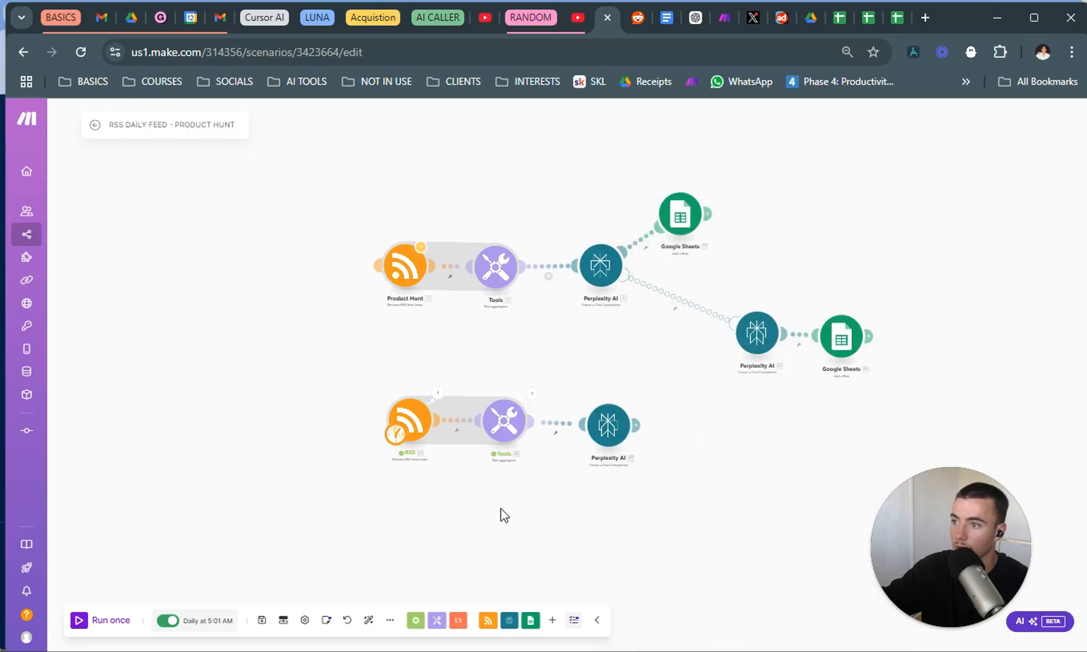
left_click(78, 621)
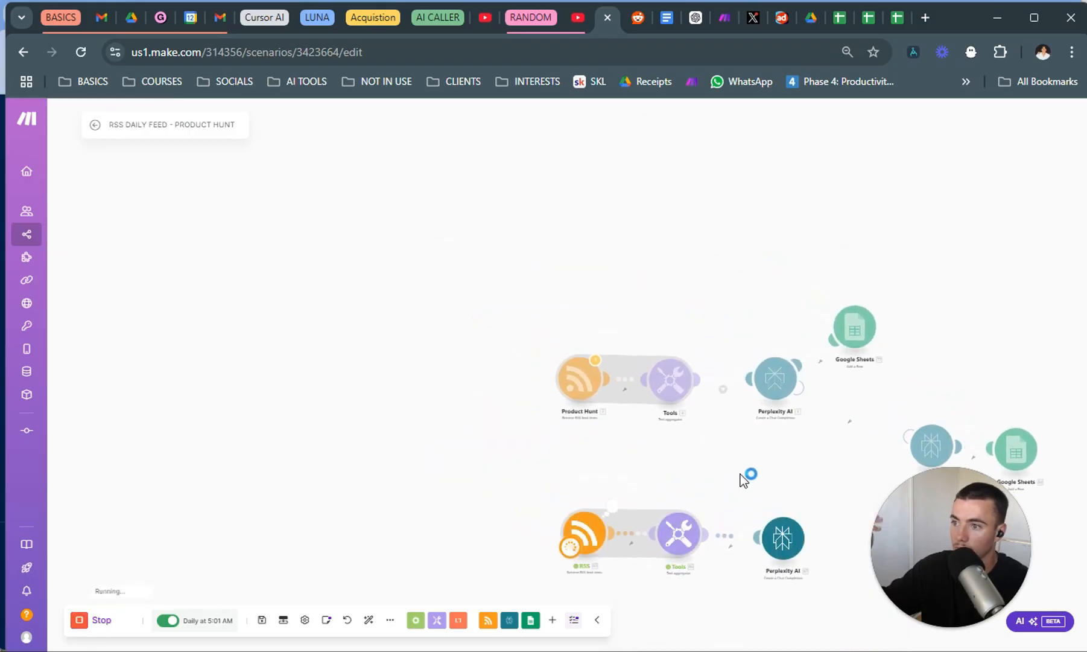
left_click_drag(792, 477, 694, 455)
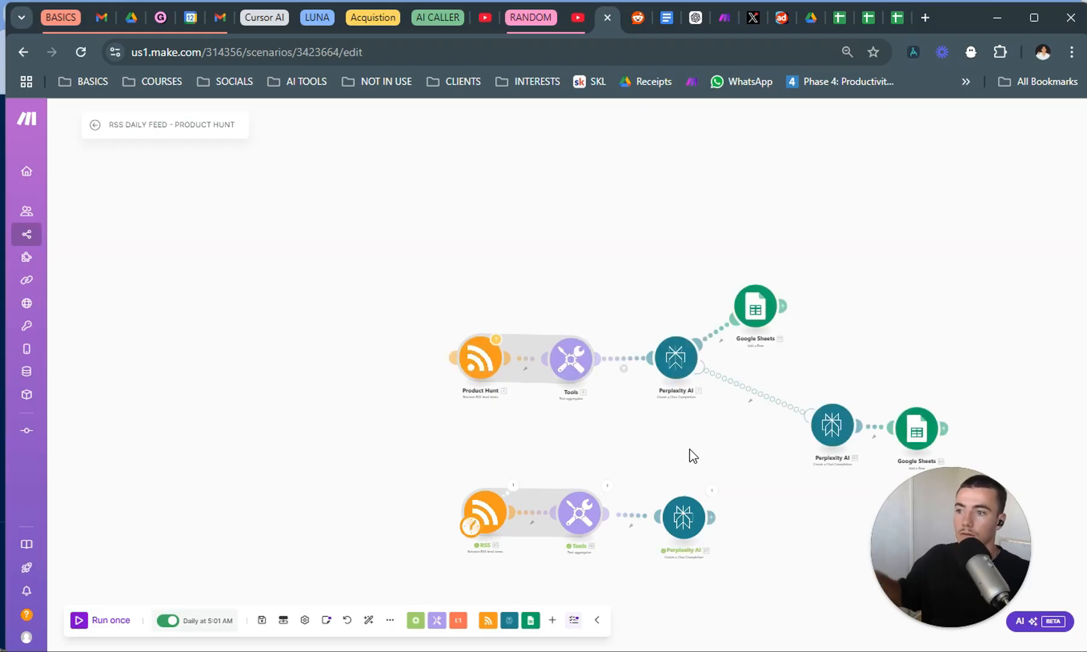
Examine the cloned Perplexity AI module's run output, reading the generated message content down to its citations.
left_click(715, 491)
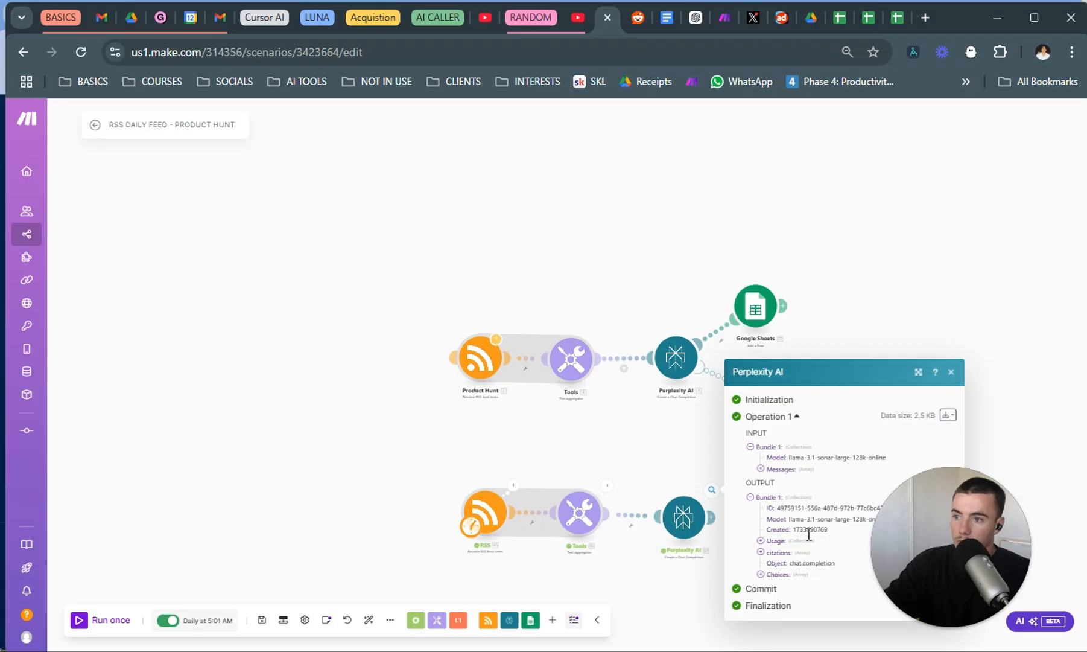
left_click(784, 574)
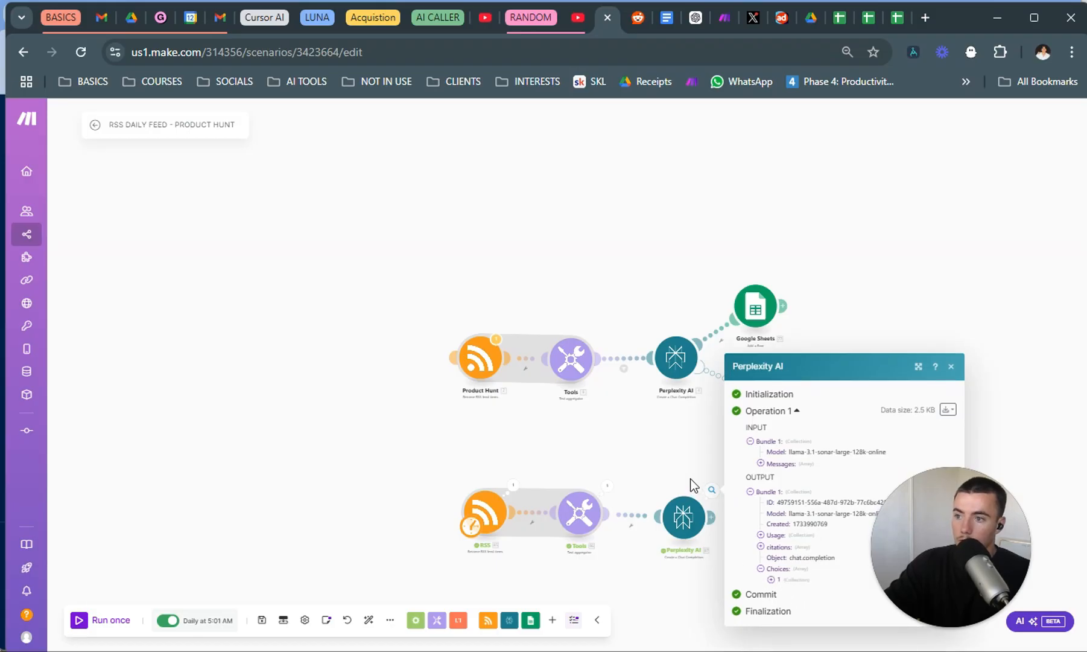
left_click(727, 480)
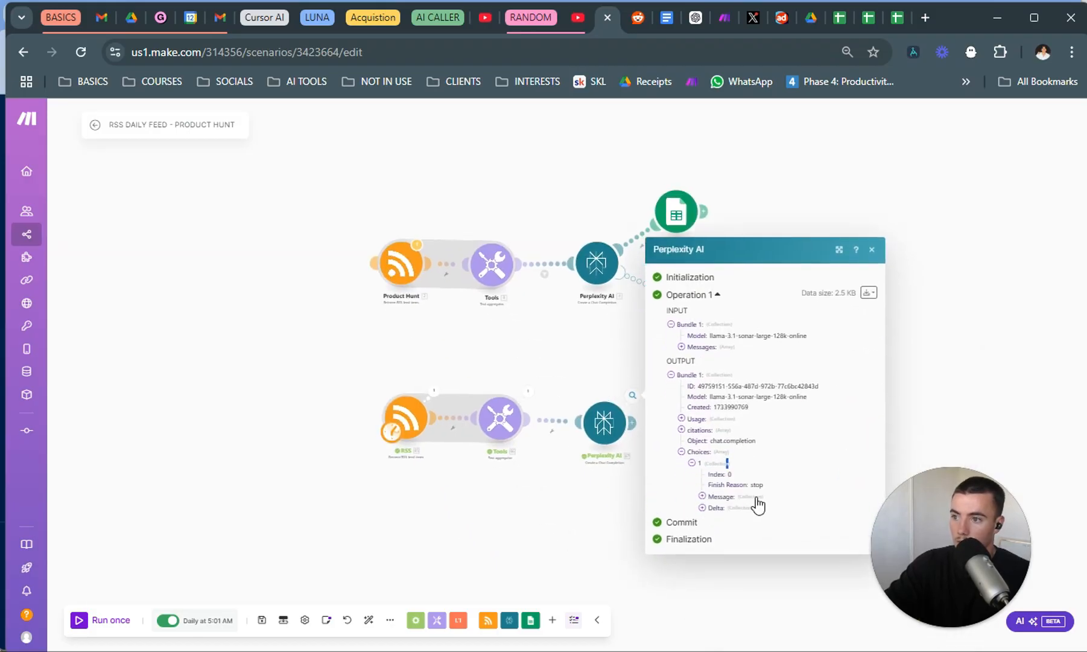
left_click(756, 497)
left_click(753, 516)
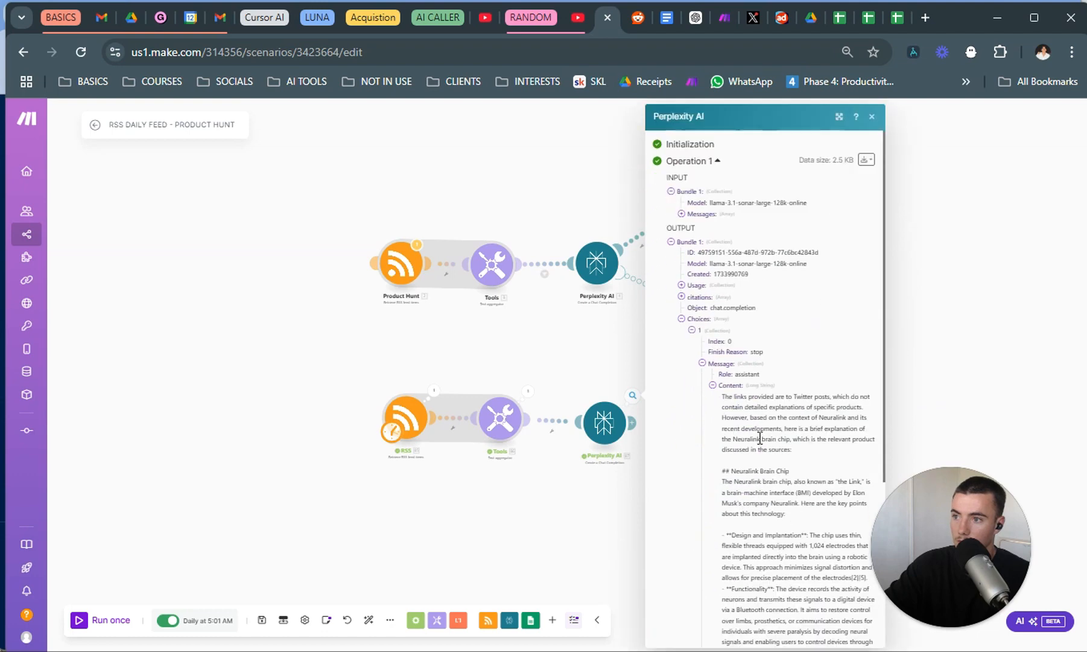
left_click_drag(867, 407, 824, 408)
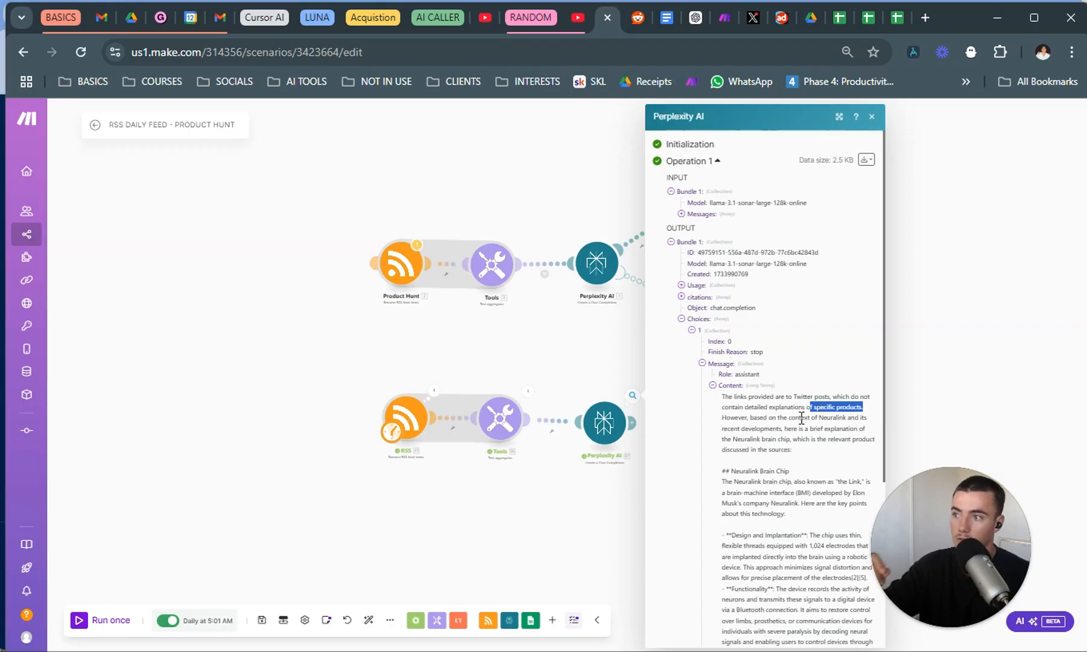
scroll(807, 445, "down", 5)
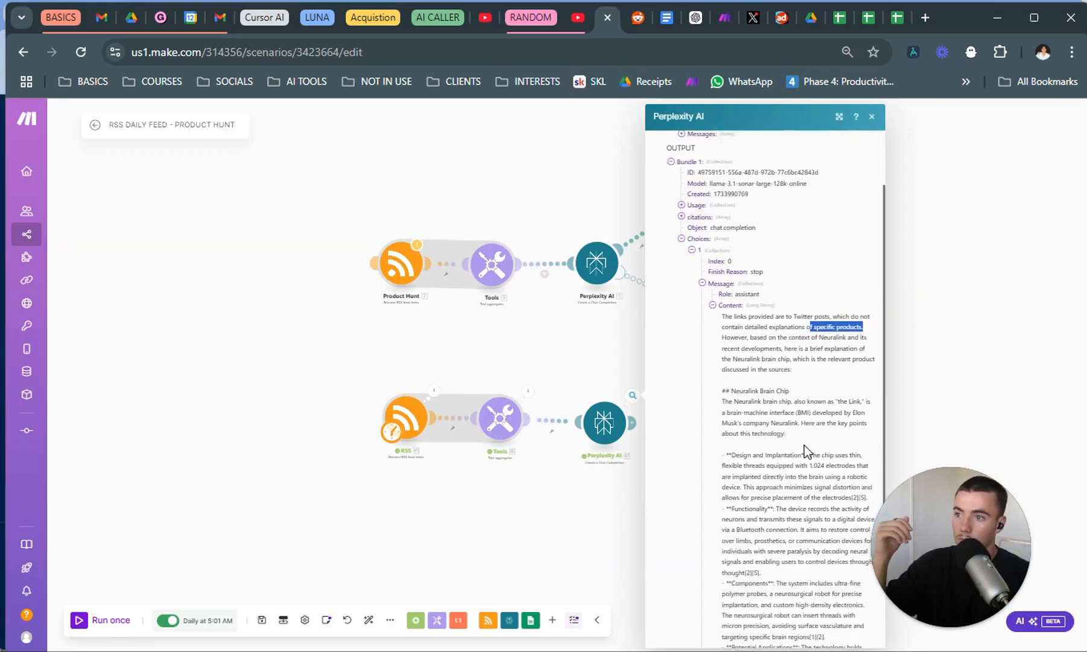
scroll(791, 371, "down", 1)
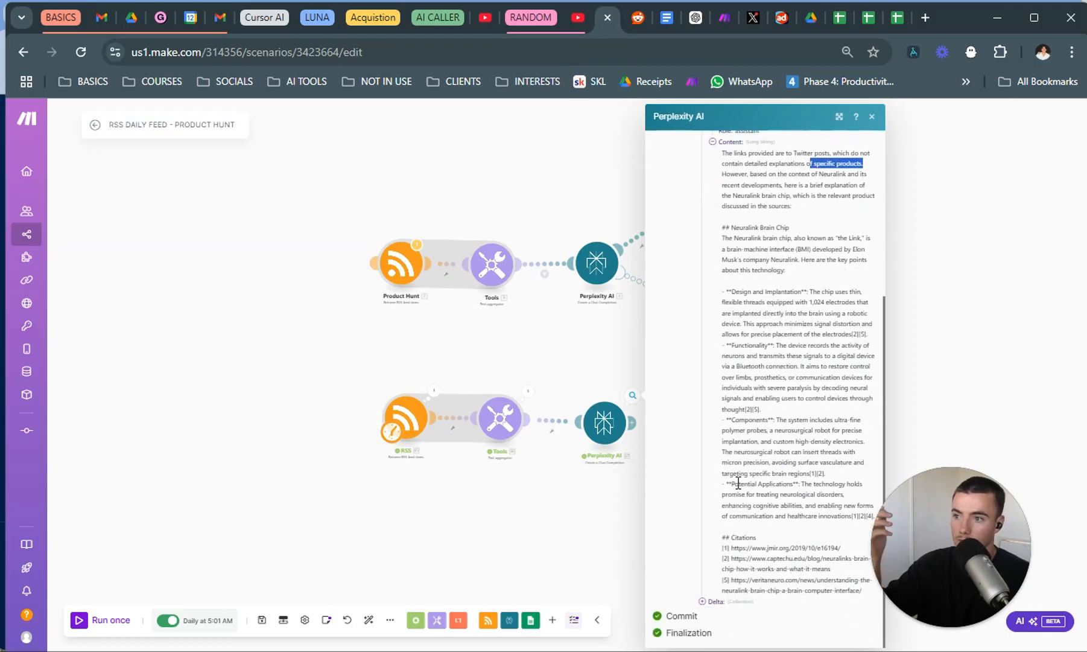
left_click(591, 511)
Copy the upper route's fallback Perplexity AI and Google Sheets modules and paste them below the new RSS route.
left_click_drag(699, 448, 660, 448)
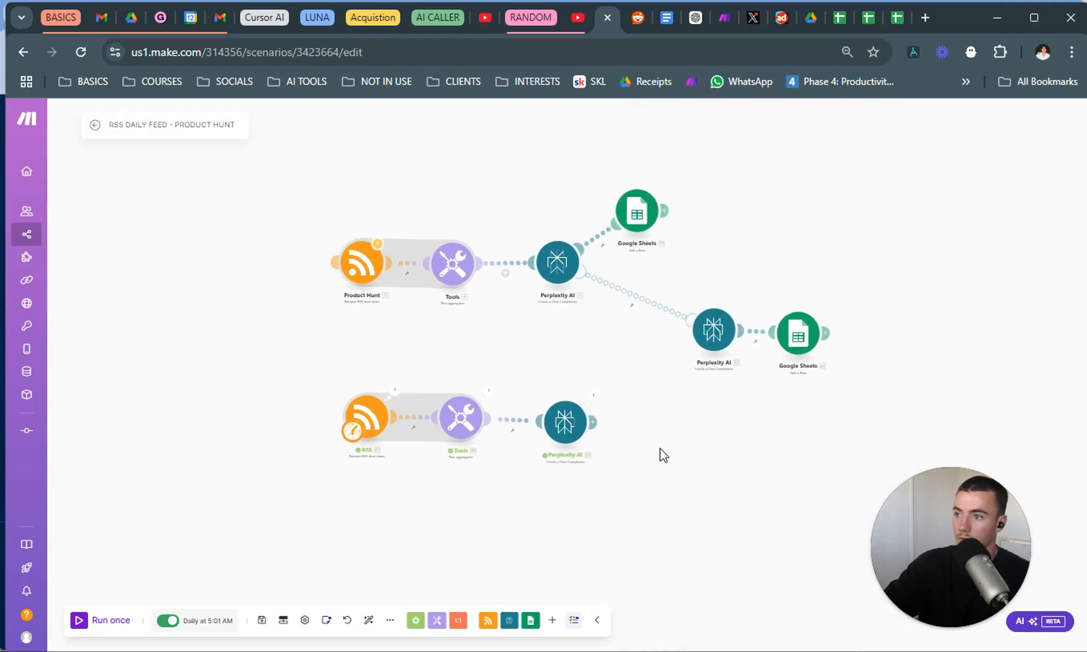
left_click_drag(552, 429, 565, 410)
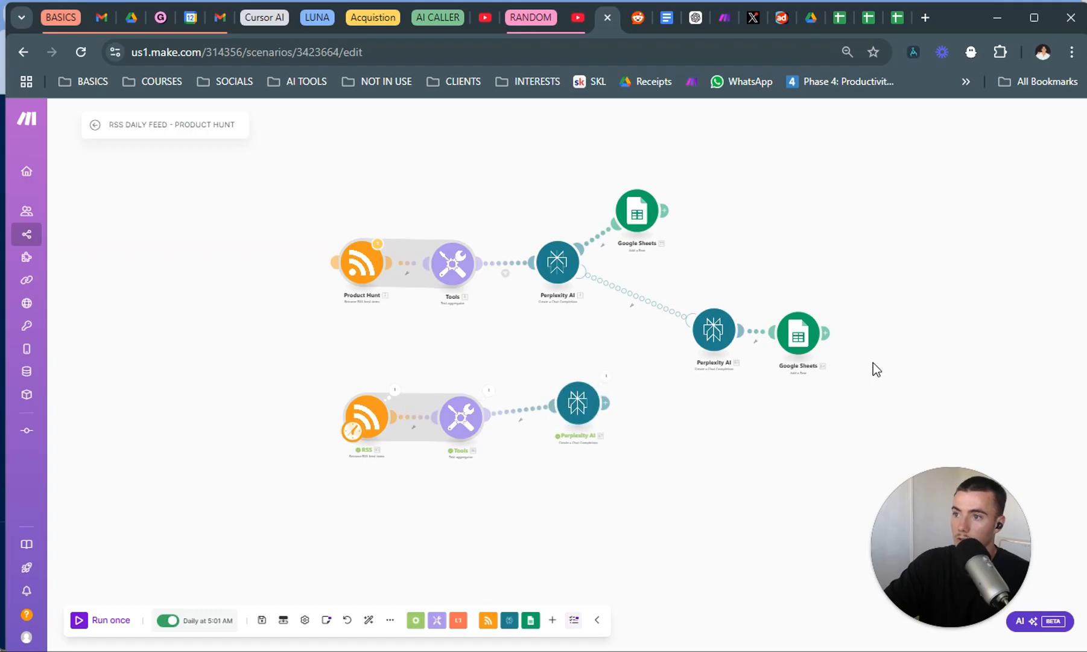
left_click_drag(873, 368, 642, 280)
left_click(694, 504)
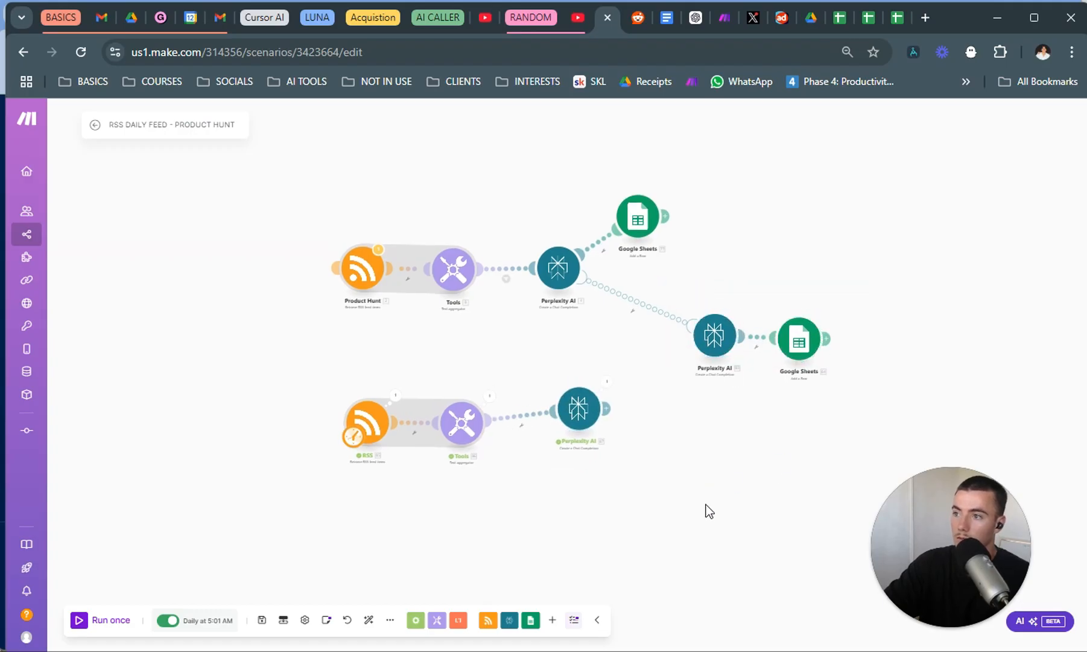
key("ctrl+v")
left_click_drag(705, 525, 537, 509)
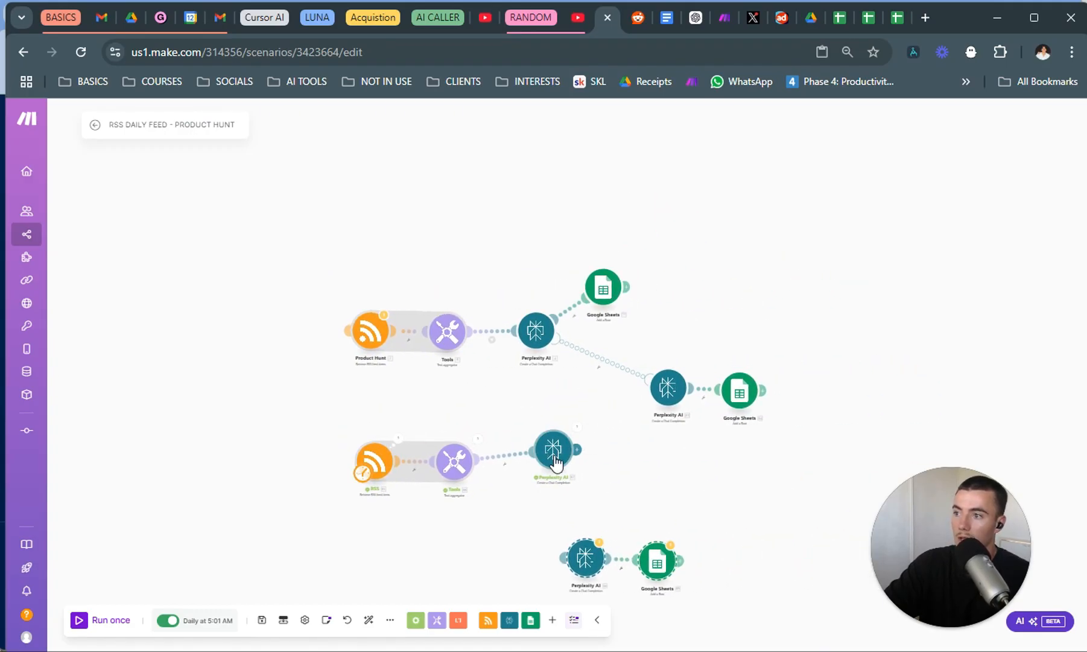
Add an error handler route to the new route's Perplexity AI module and connect it to the pasted Perplexity AI module.
right_click(554, 457)
left_click(625, 500)
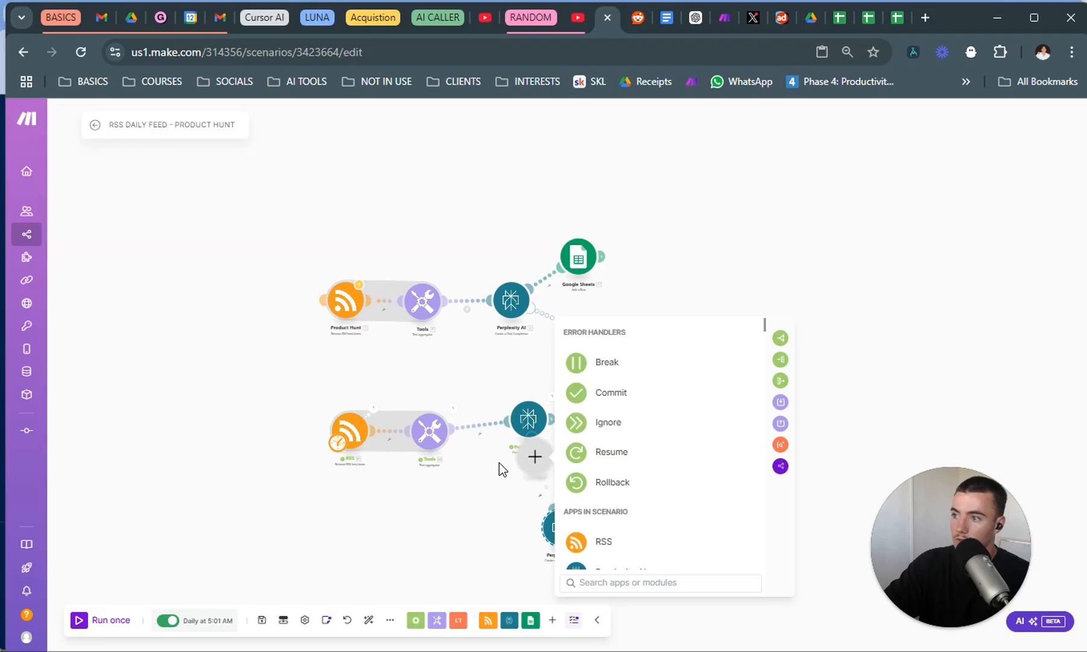
left_click_drag(530, 457, 514, 503)
right_click(514, 503)
Replace the old mapped text in the fallback Perplexity AI module's message content with the new text aggregator's text and save.
left_click(527, 533)
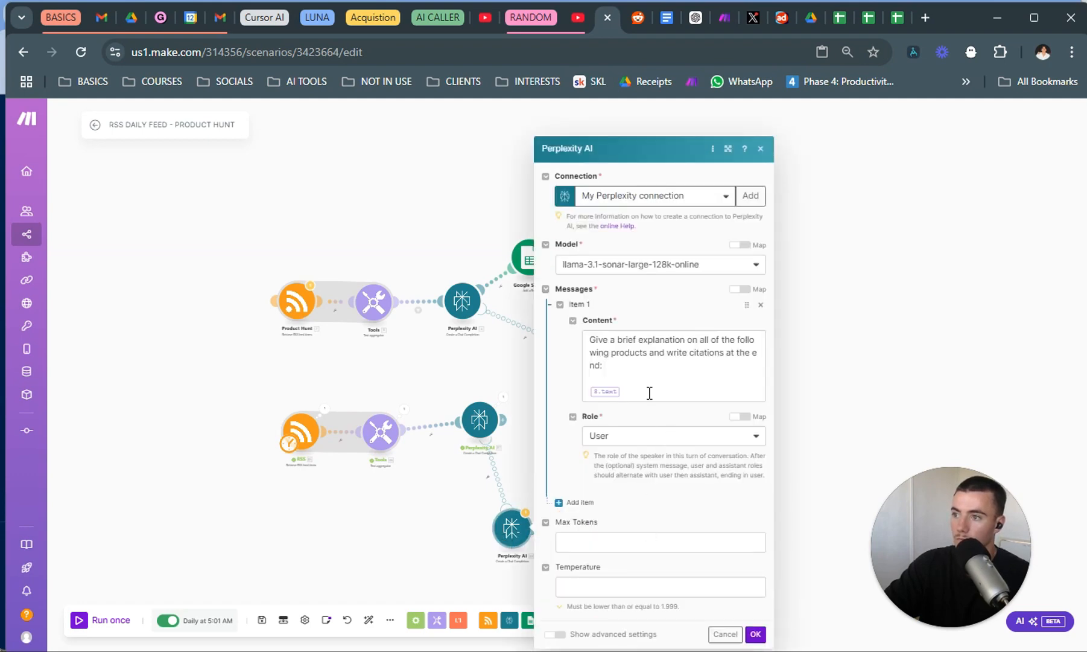
left_click(649, 393)
key("BackSpace")
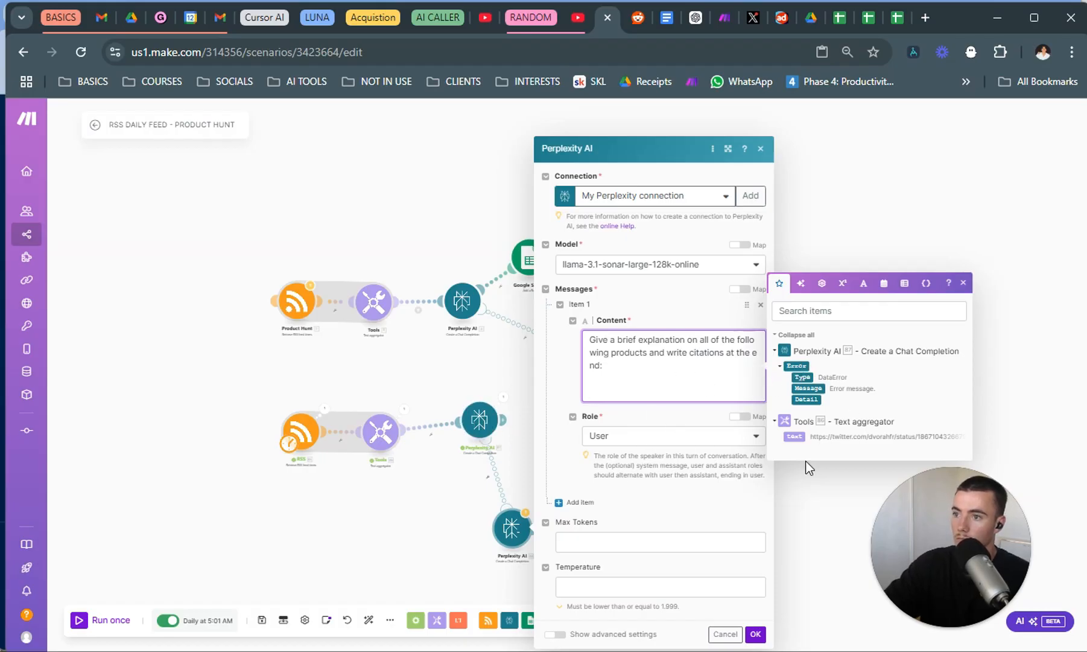
left_click(794, 436)
left_click(755, 634)
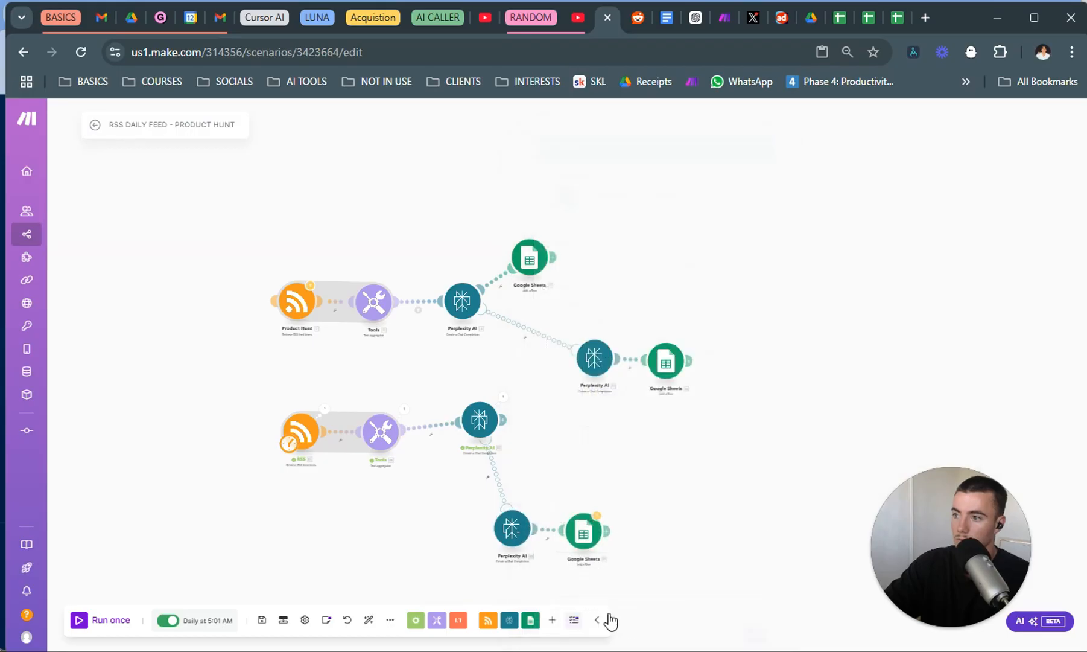
Map the fallback Google Sheets module's URL (A) column to the new text aggregator's text and save the module.
left_click(584, 535)
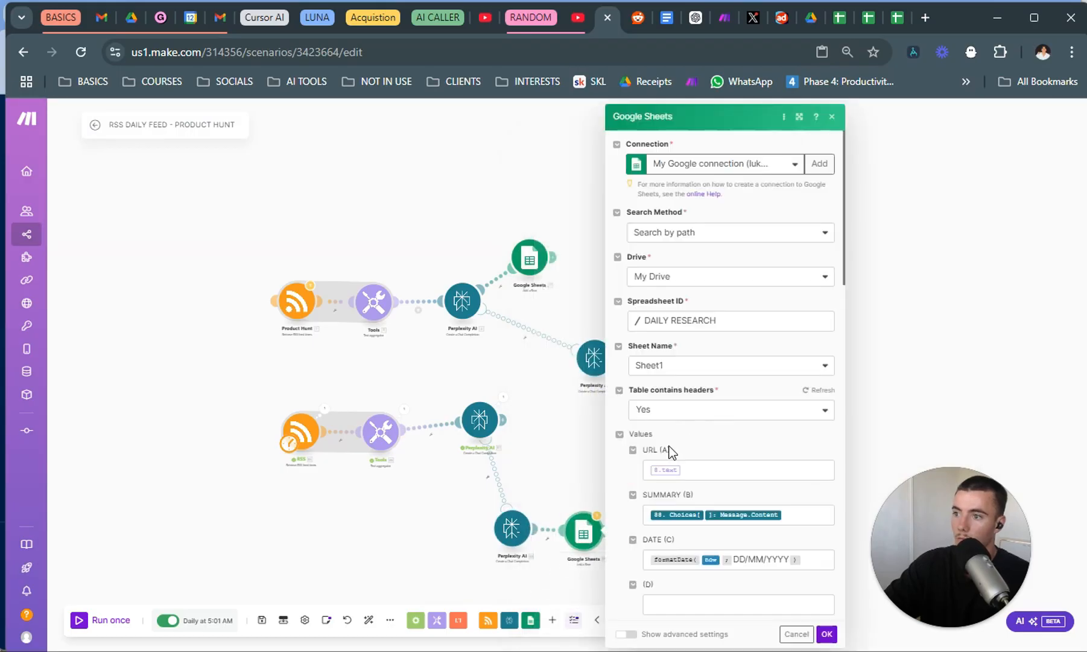
left_click(719, 474)
key("BackSpace")
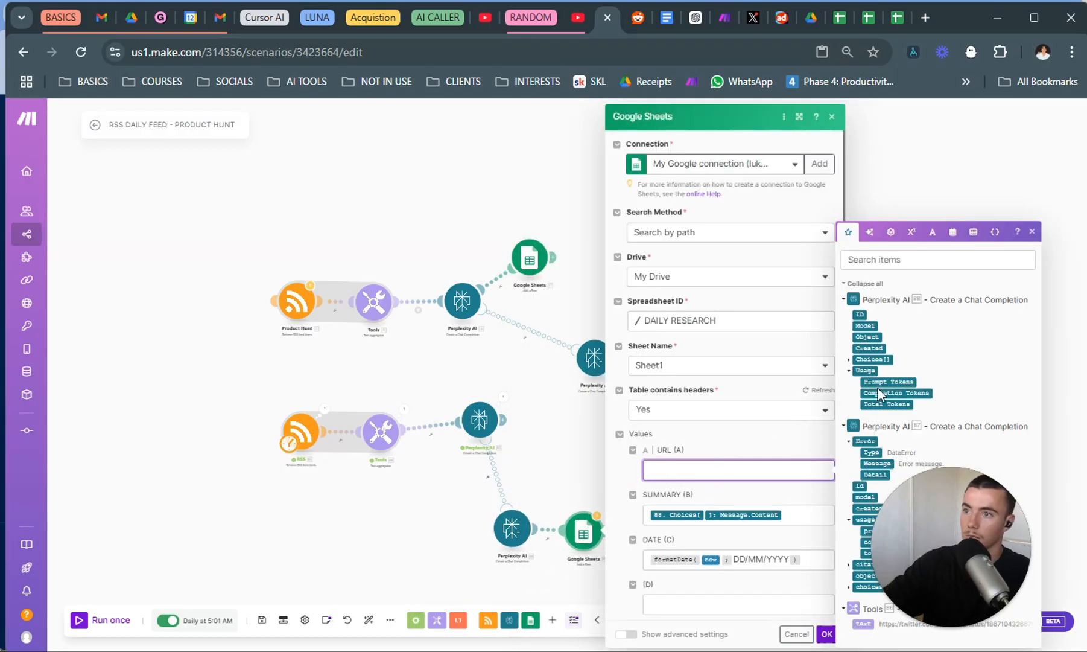
left_click(863, 624)
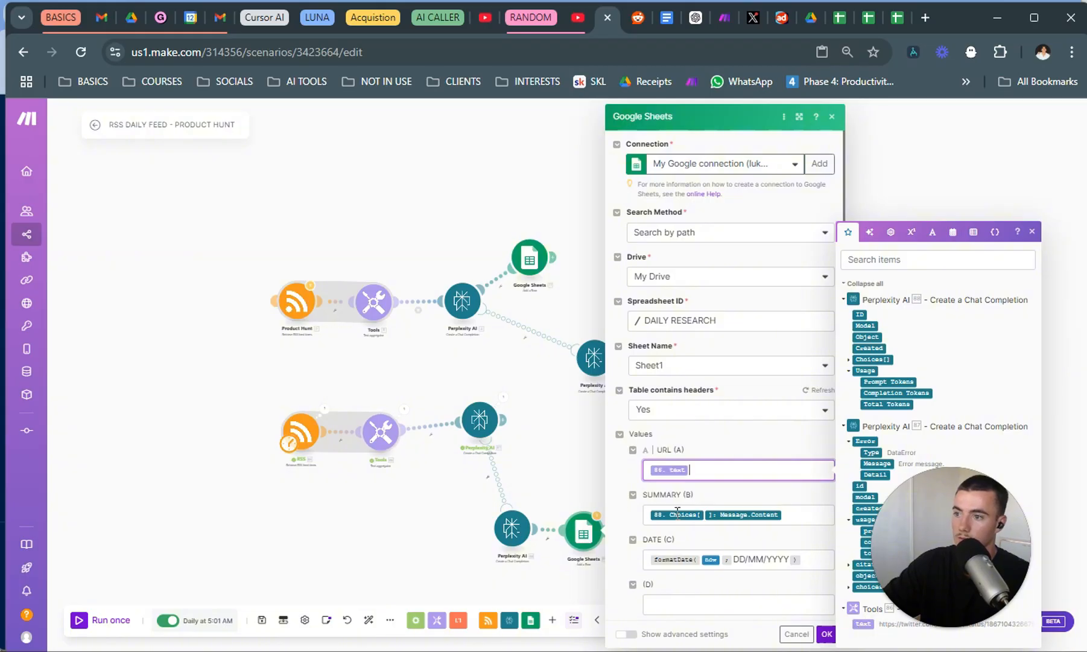
left_click(827, 634)
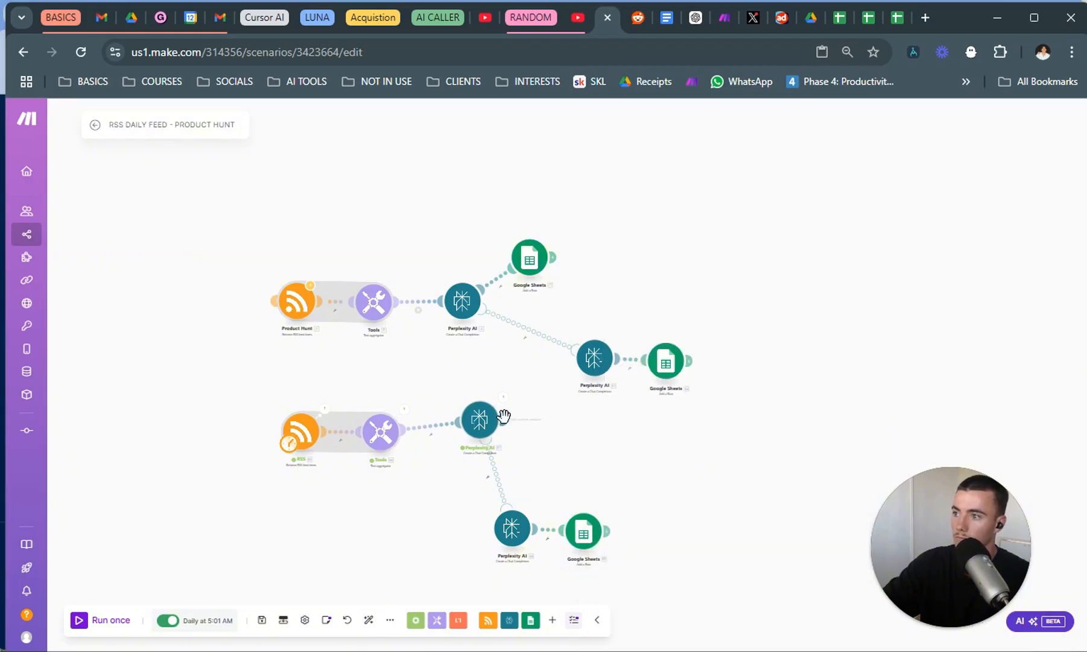
Realign the new route's main Perplexity AI module and attach a Google Sheets Add a Row module after it.
left_click_drag(472, 422, 465, 440)
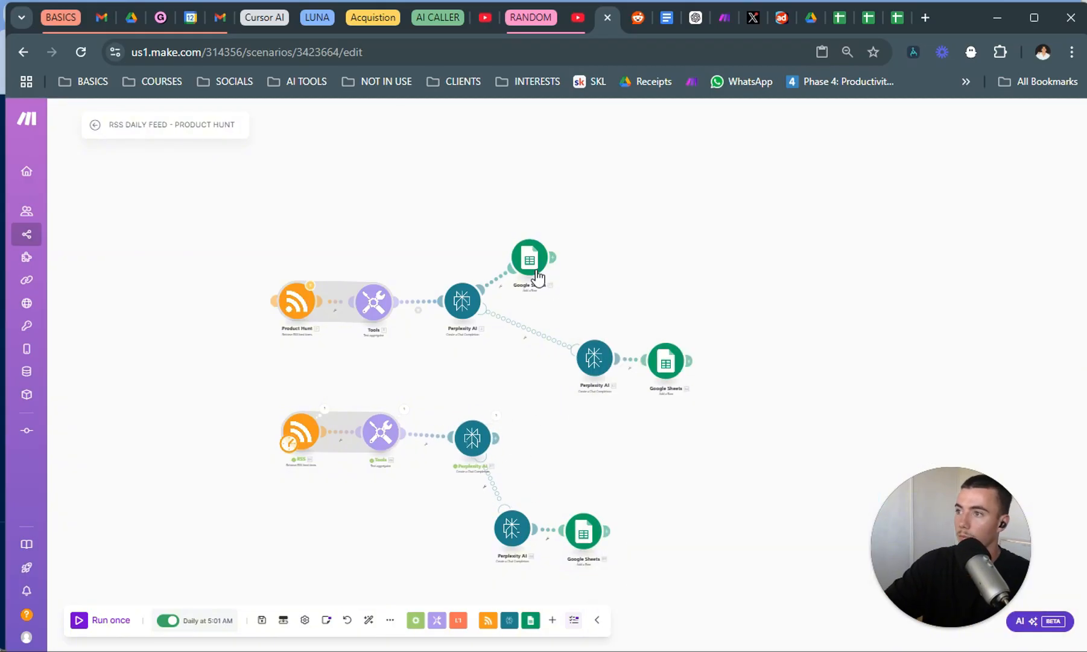
right_click(533, 457)
left_click(596, 418)
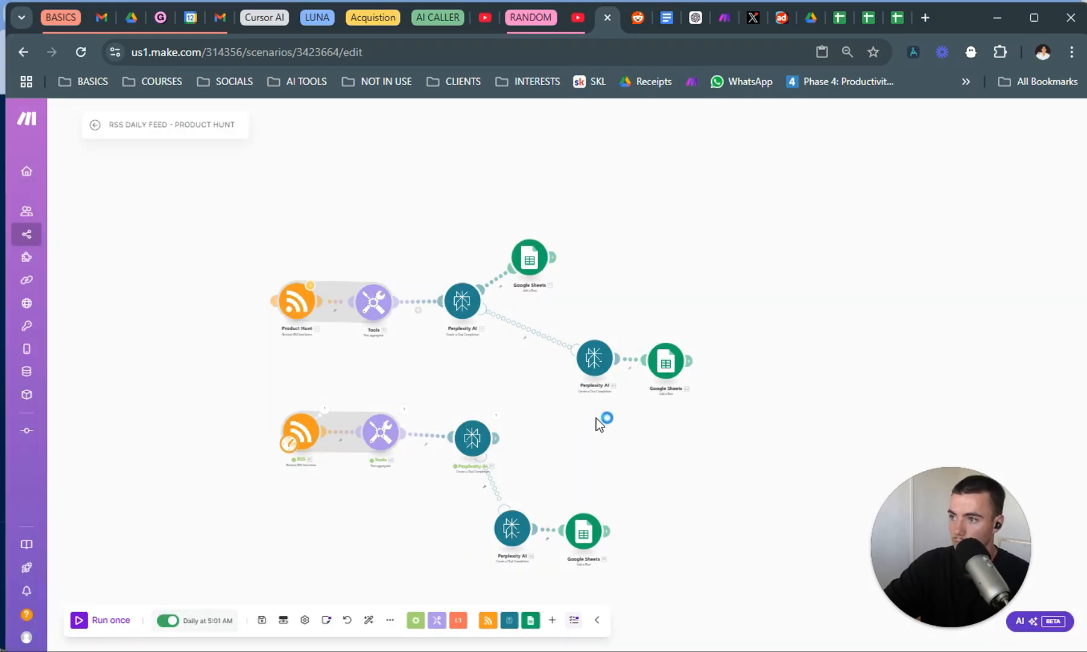
right_click(550, 423)
left_click(584, 430)
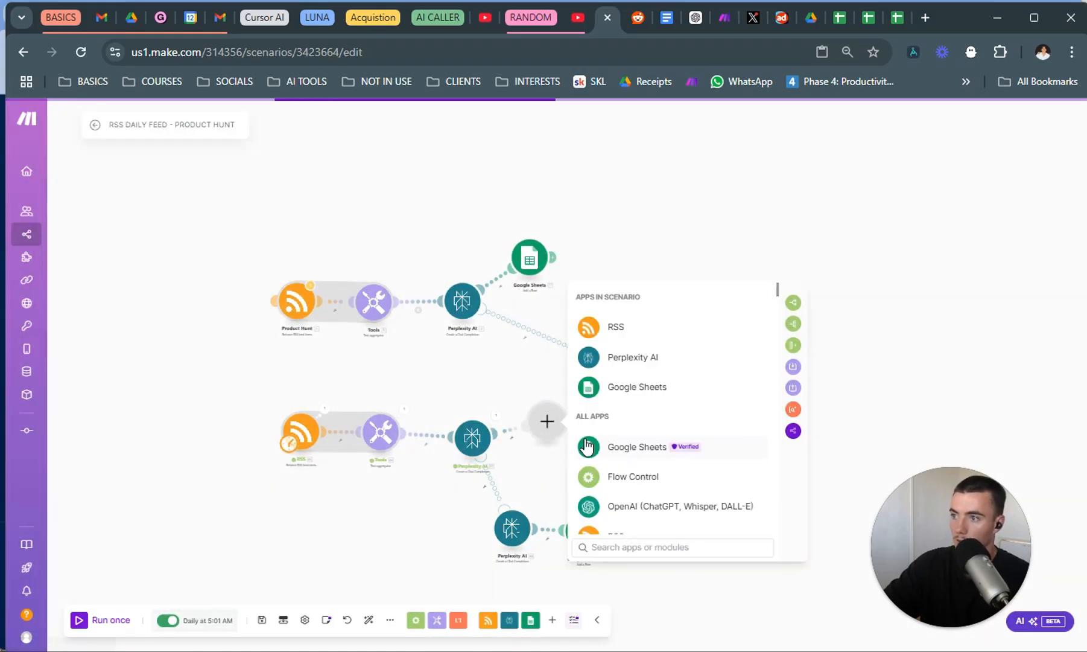
left_click(683, 386)
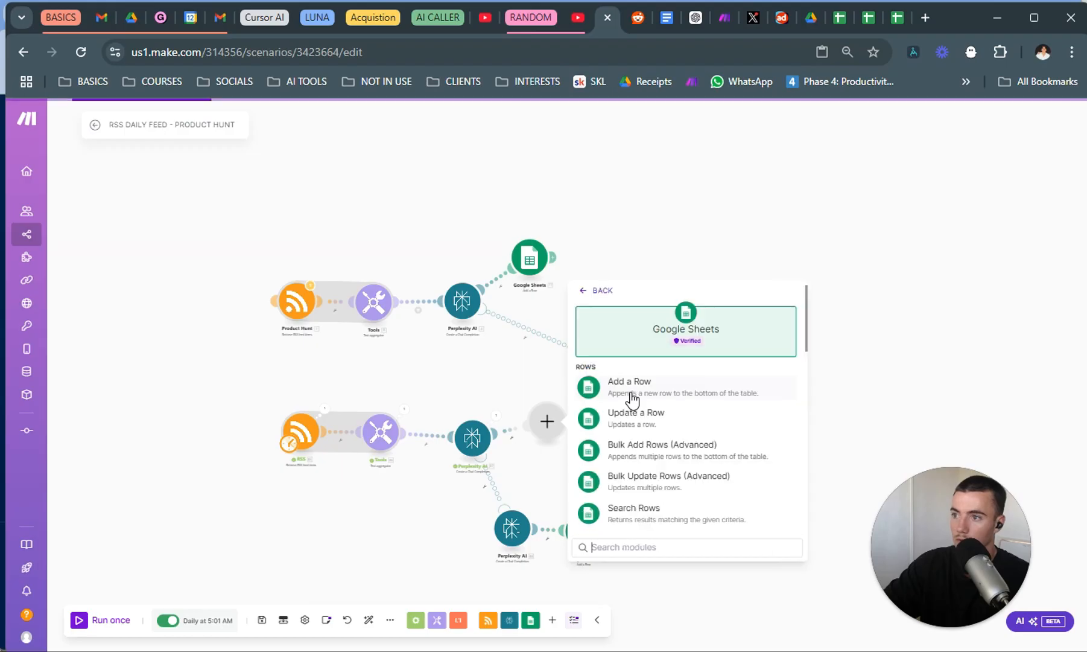
left_click(672, 392)
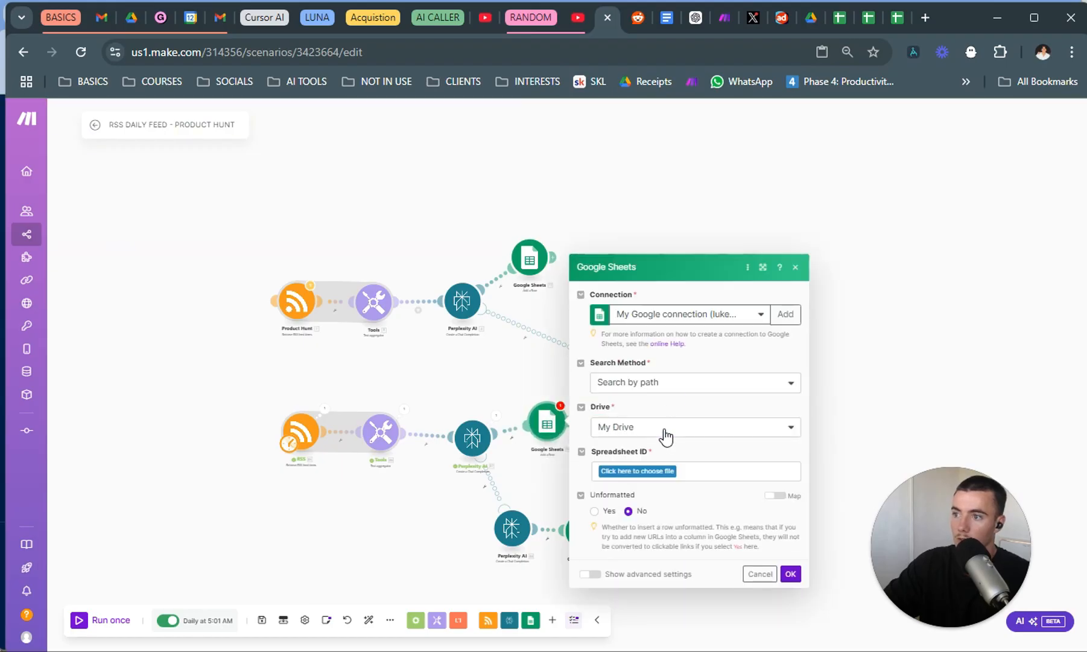
Set the new Google Sheets module to search by path and select the DAILY RESEARCH spreadsheet with Sheet1 as its sheet.
left_click(660, 391)
left_click(733, 398)
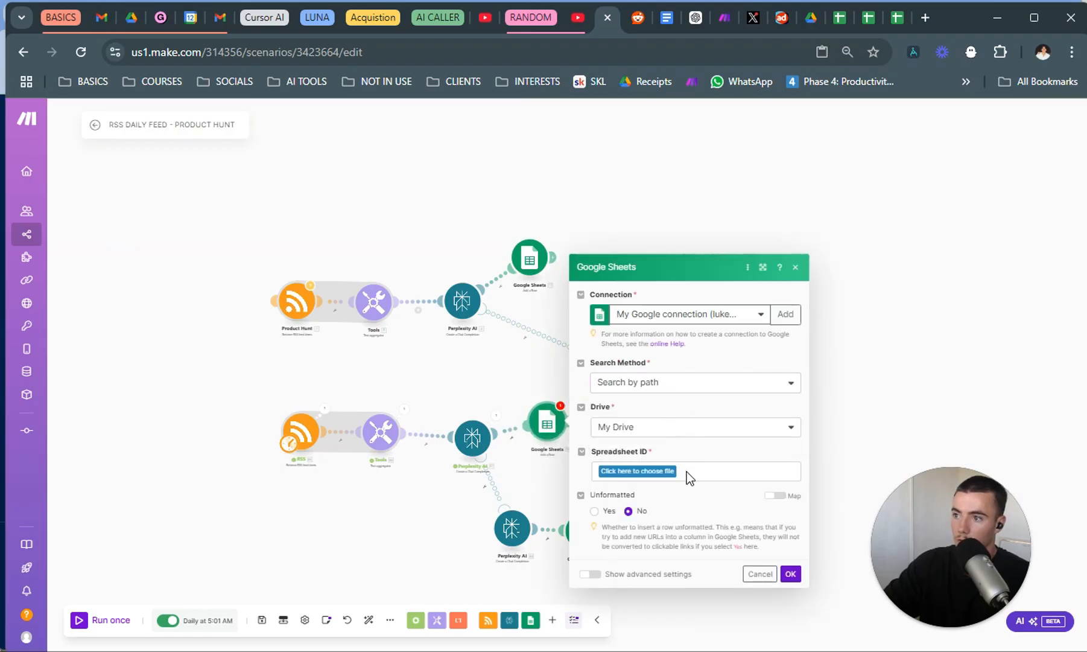
left_click(671, 471)
type("dail")
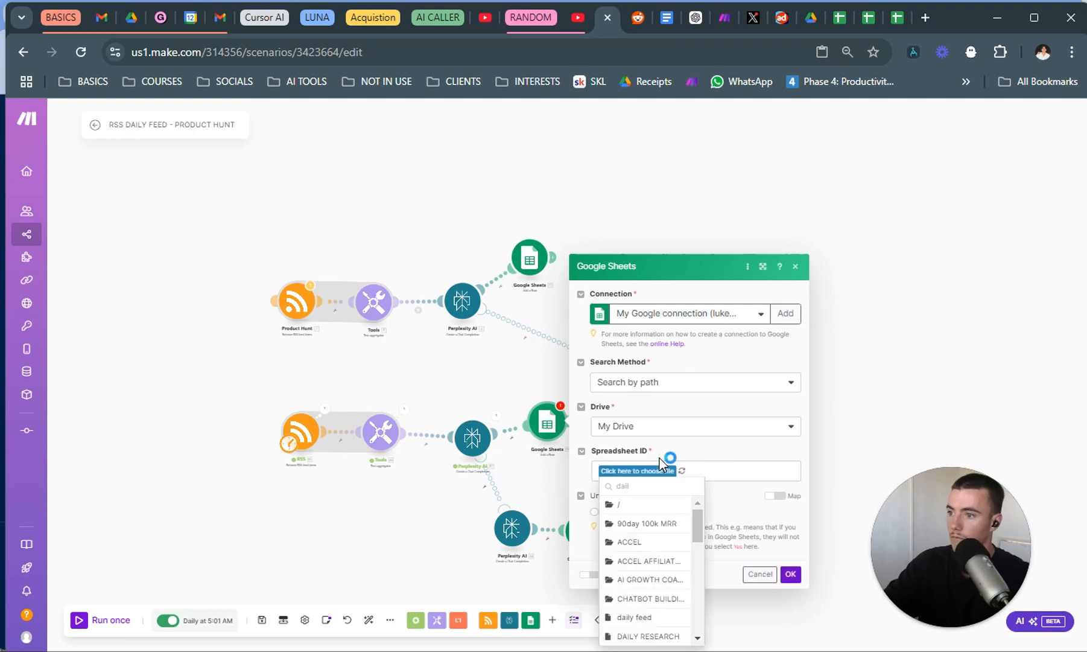
left_click(663, 504)
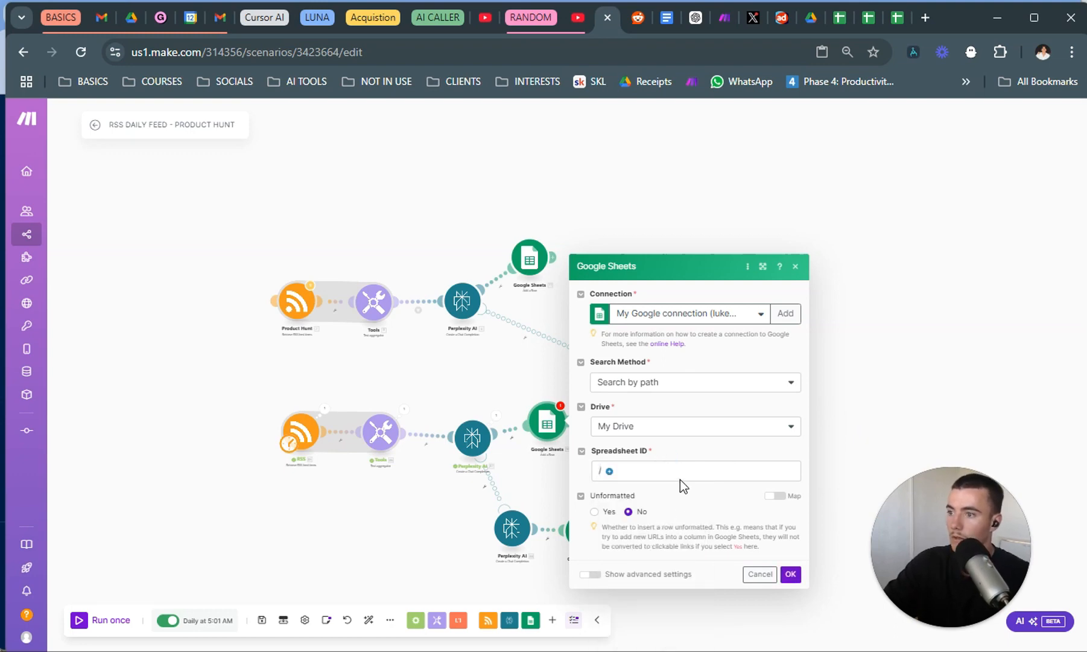
left_click(610, 471)
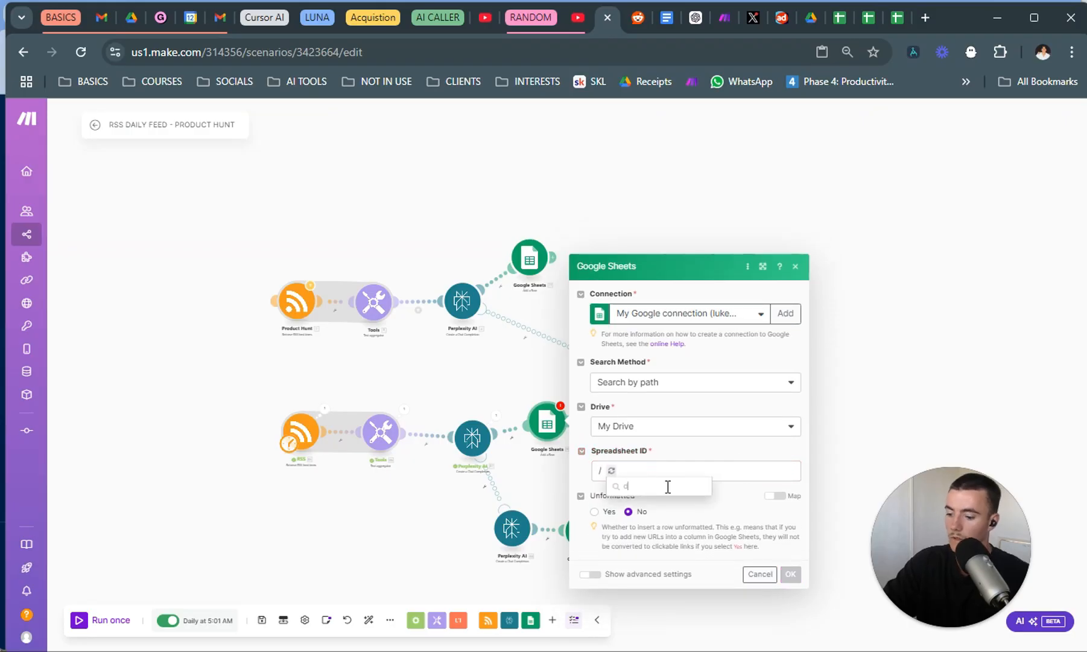
type("dail")
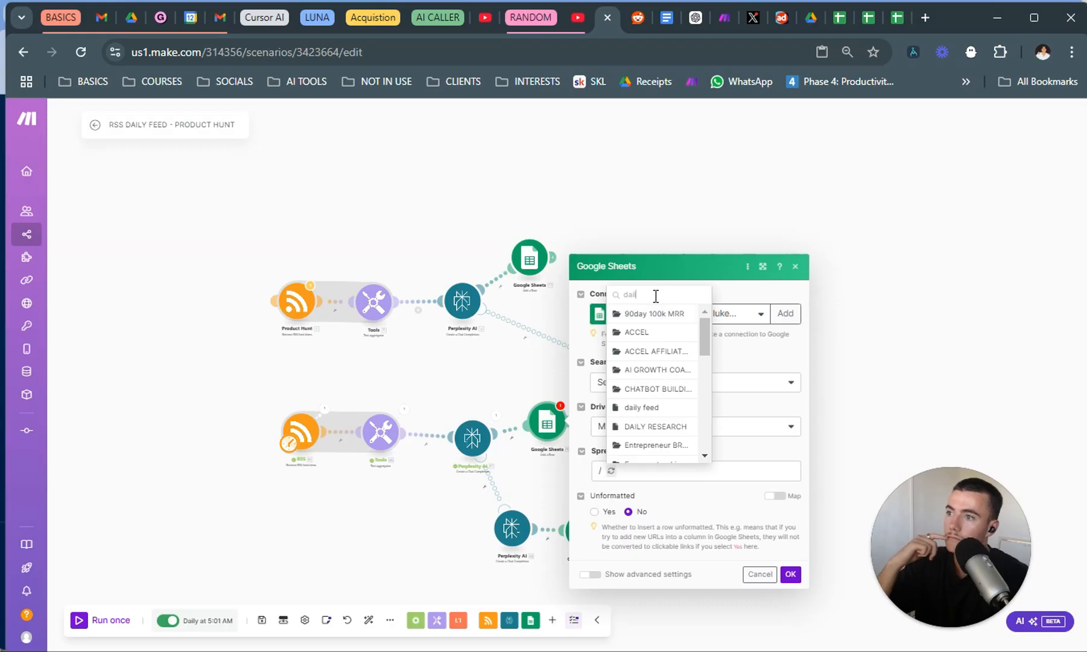
scroll(650, 438, "down", 1)
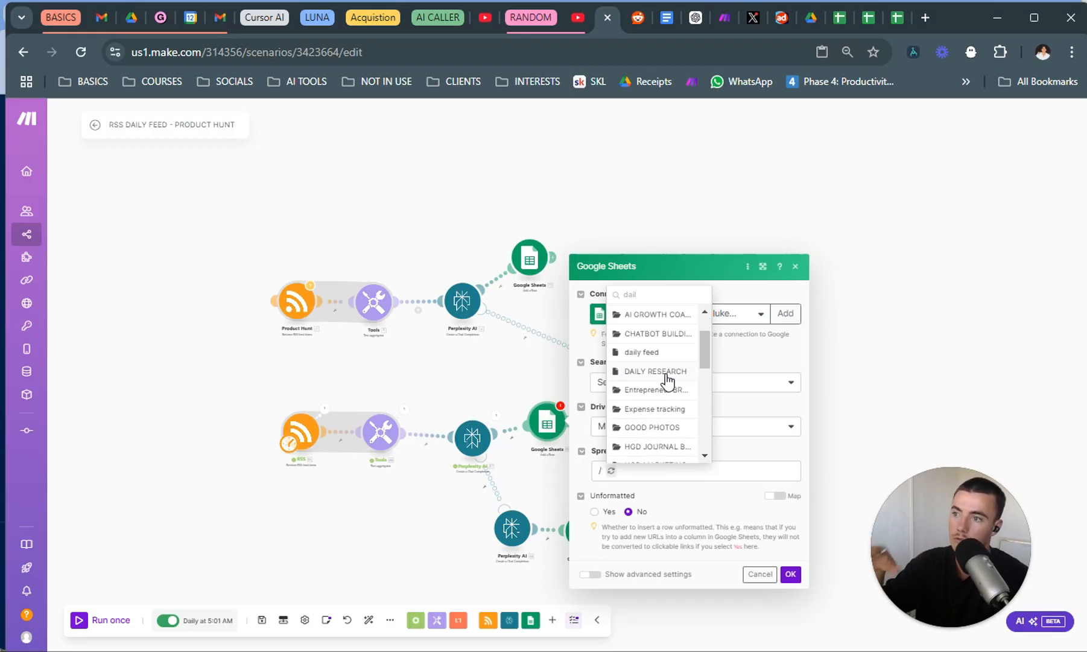
left_click(667, 375)
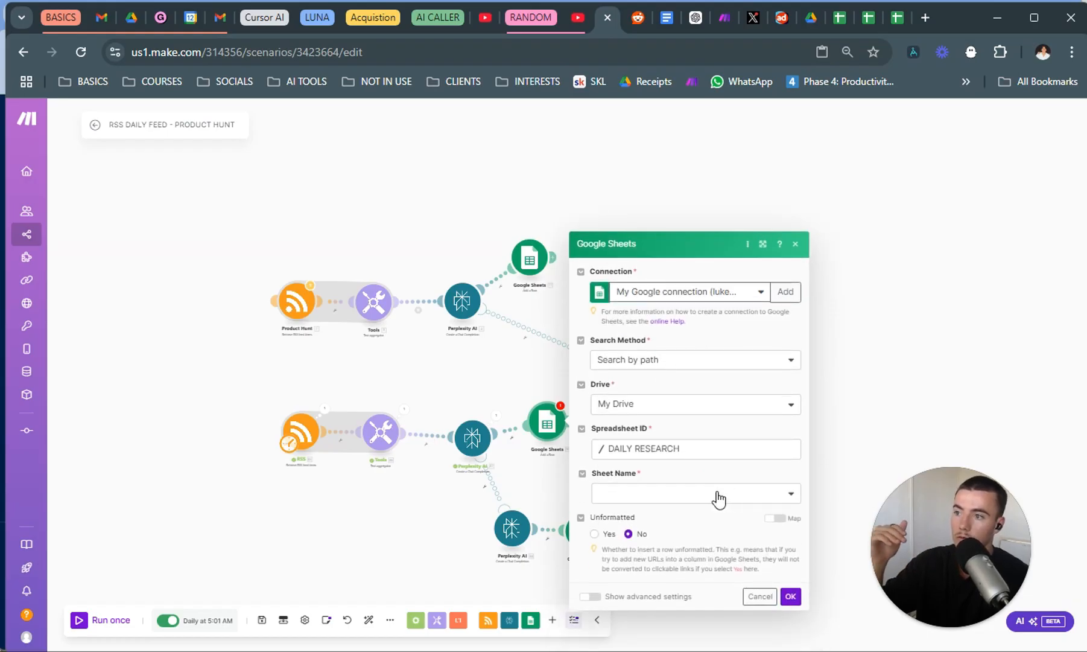
left_click(718, 499)
left_click(680, 516)
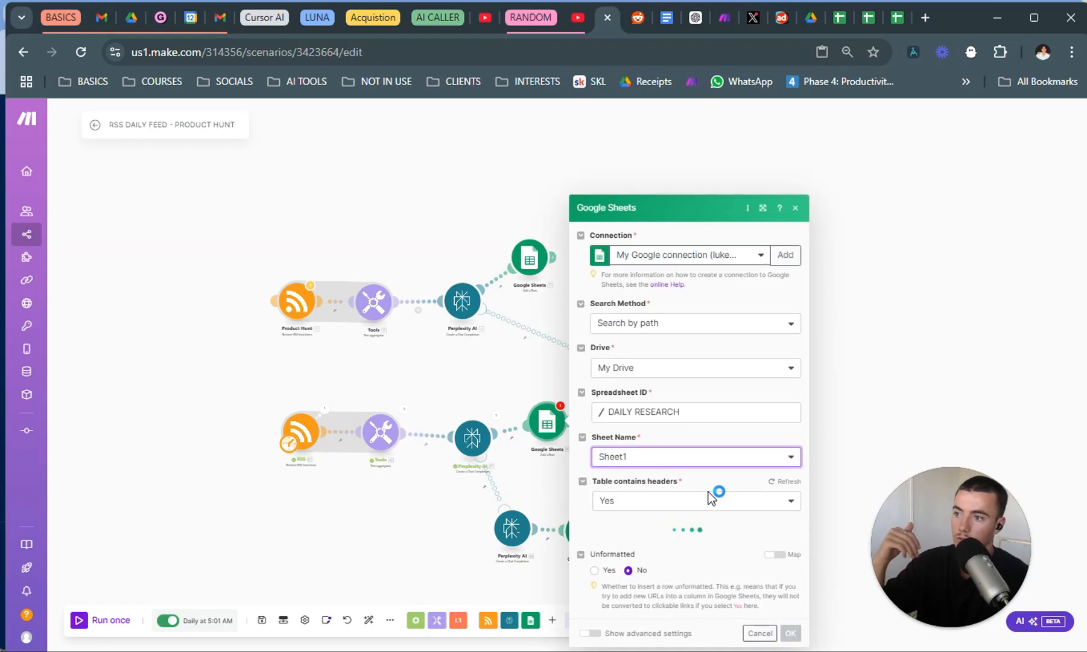
Map the new main Google Sheets module's URL (A) column to the new text aggregator's text.
scroll(701, 511, "down", 1)
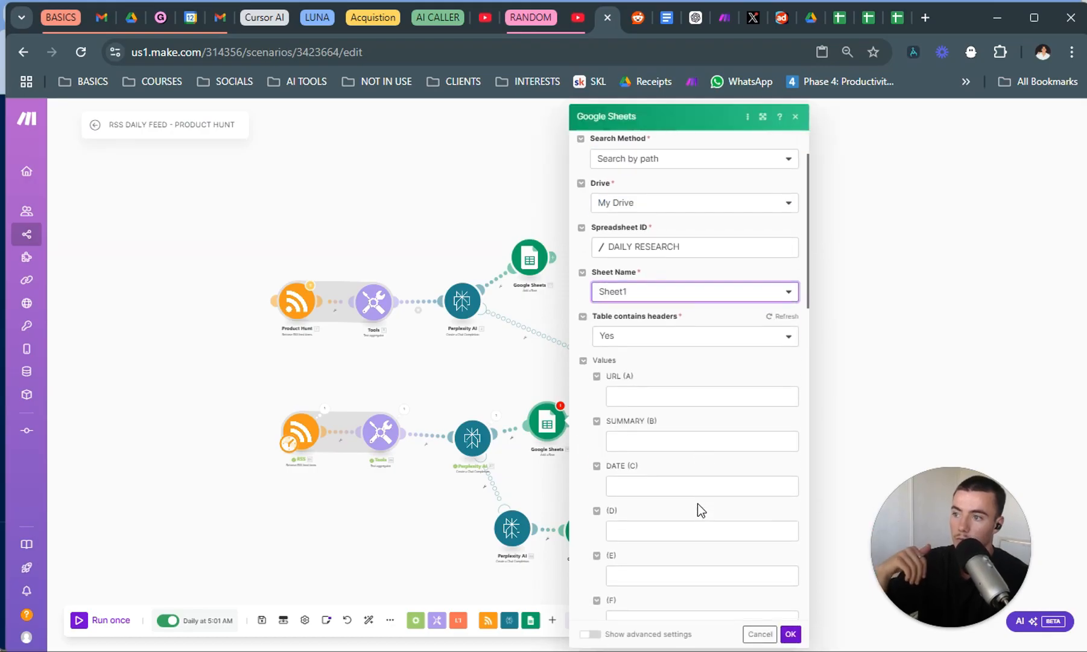
left_click(677, 391)
left_click(663, 439)
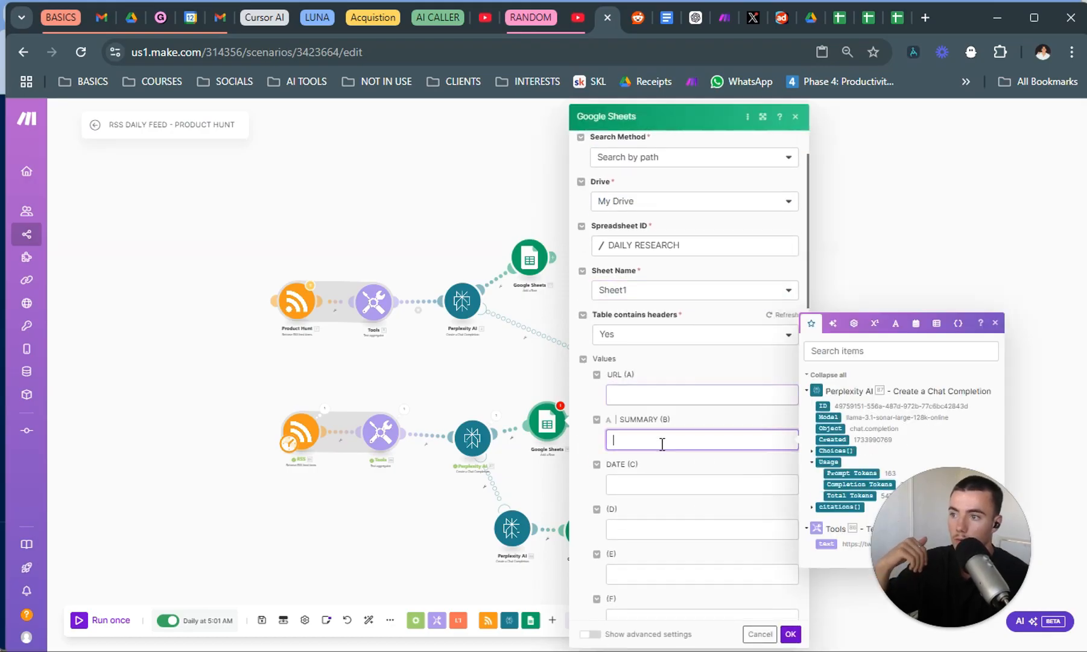
left_click(655, 487)
scroll(658, 487, "up", 1)
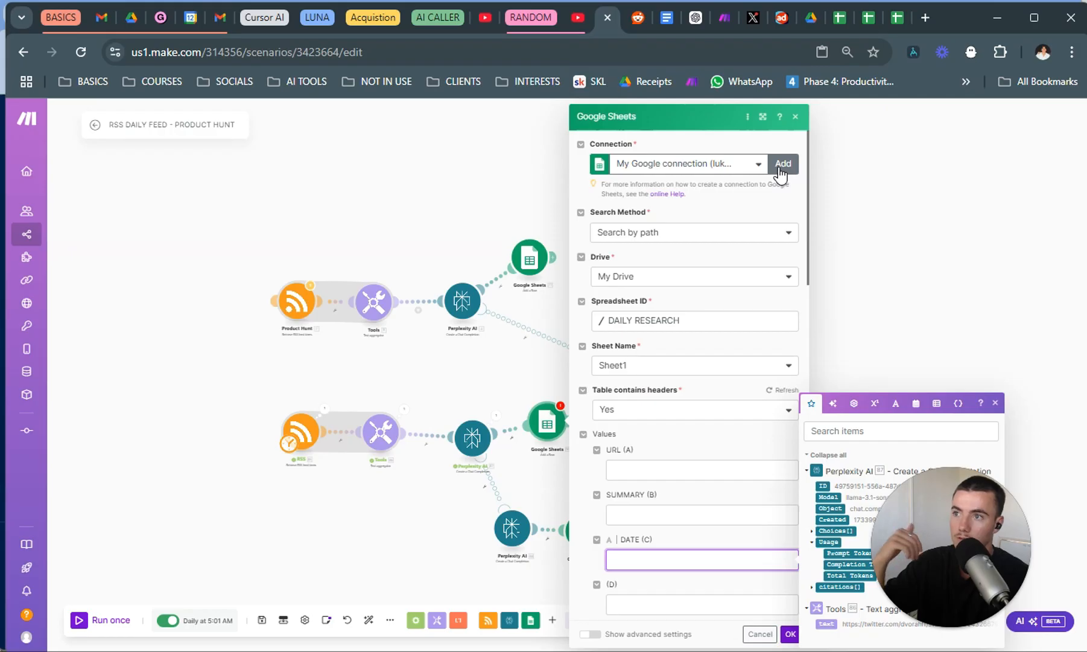
scroll(667, 551, "down", 1)
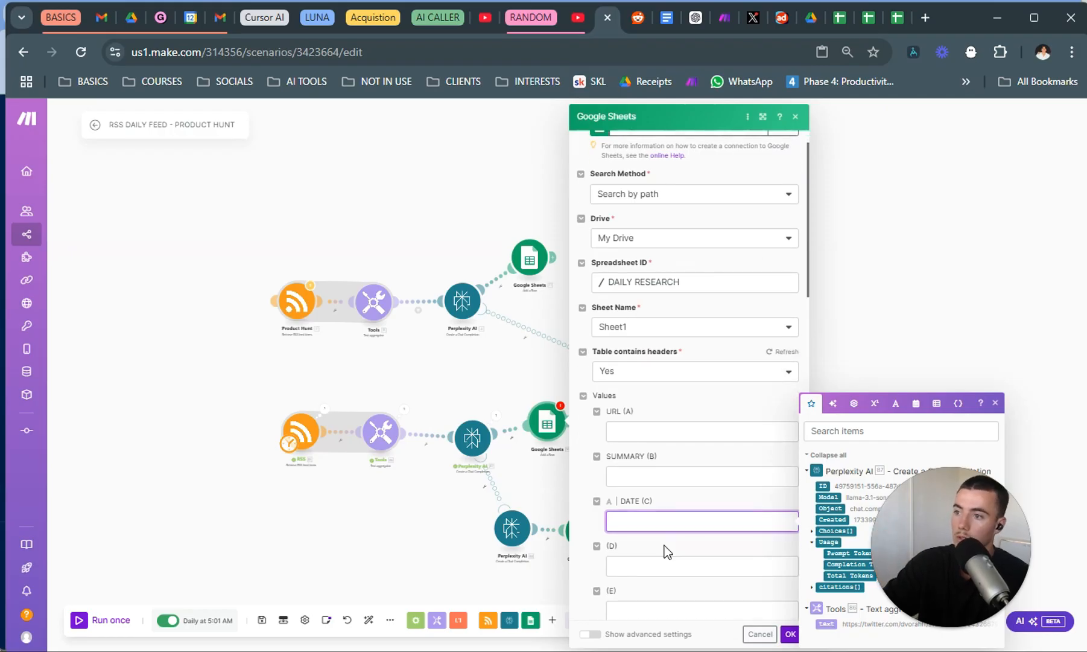
left_click(647, 434)
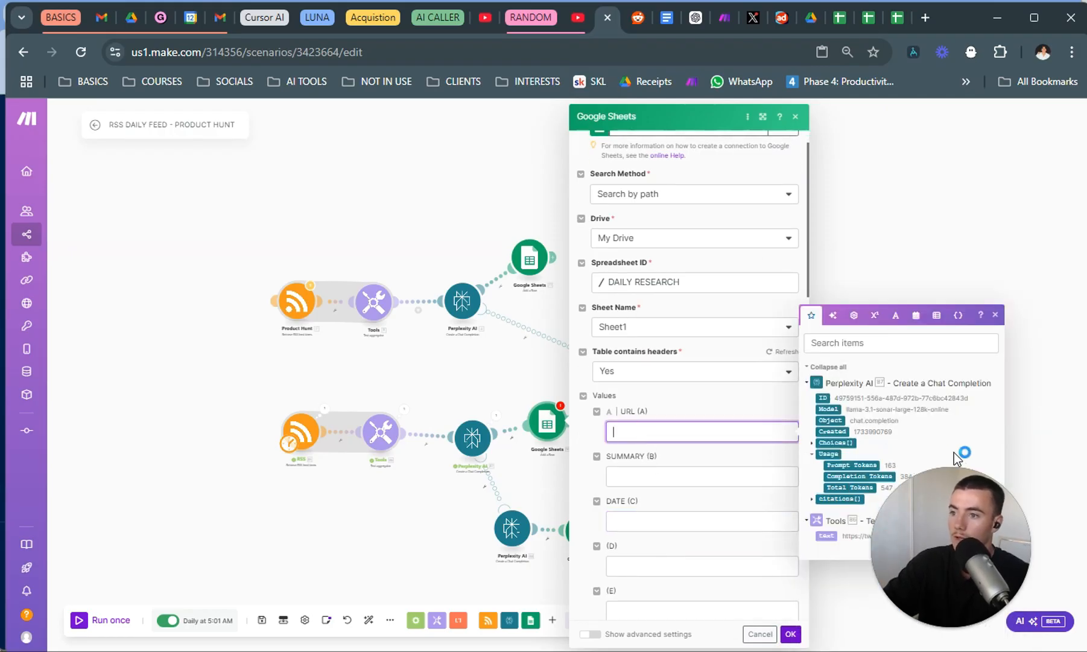
left_click(826, 536)
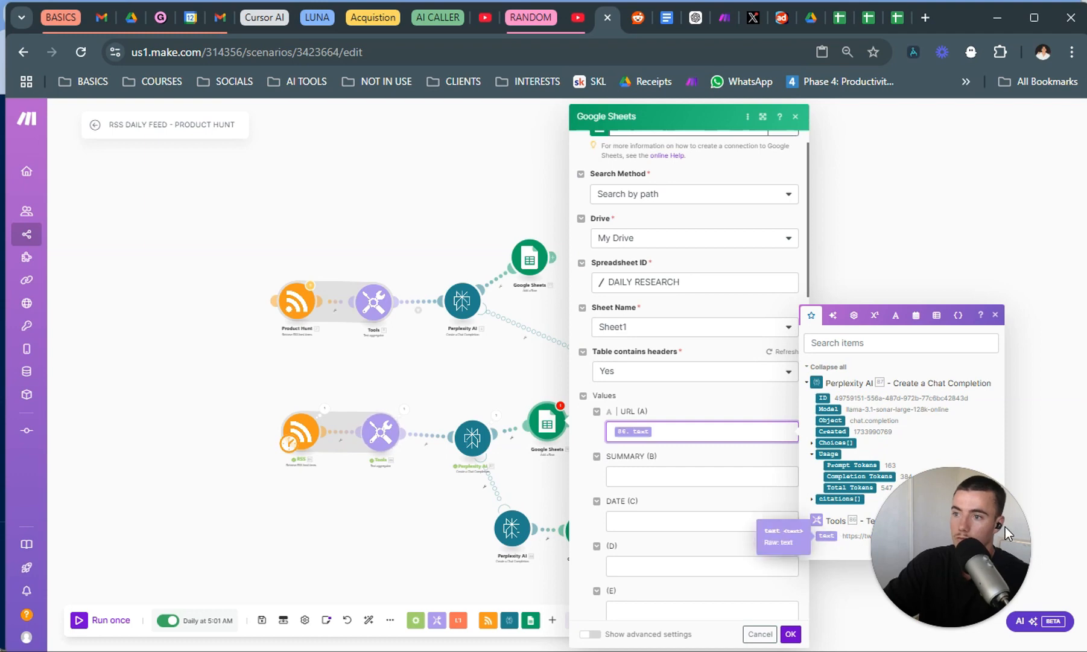
left_click(1037, 552)
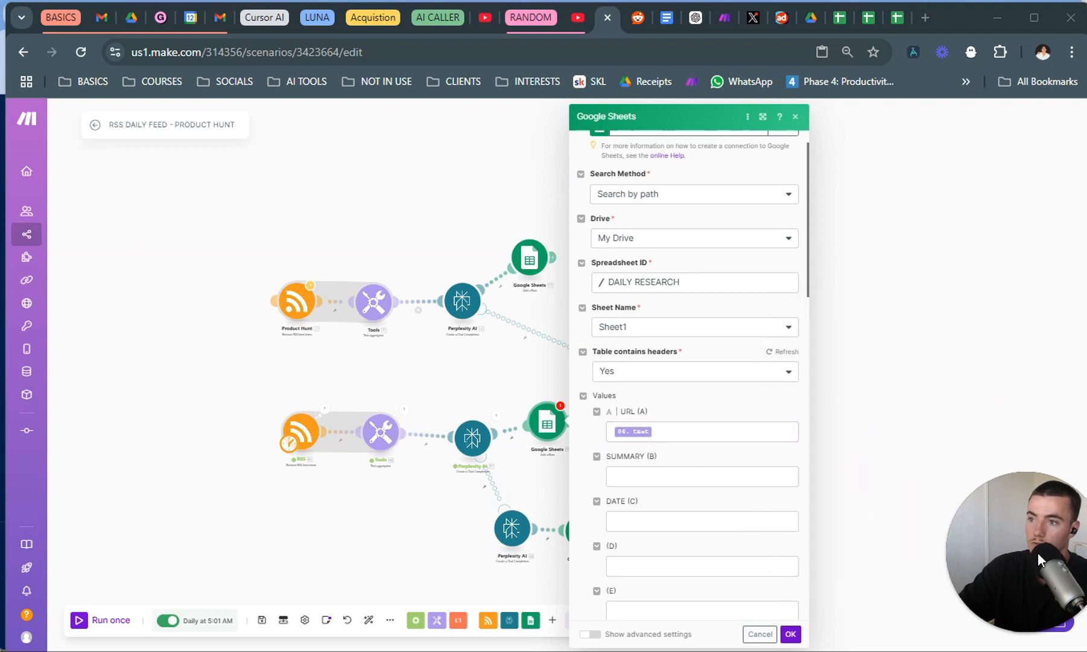
Map the SUMMARY (B) column to the main Perplexity AI module's Choices[] Message Content.
left_click(687, 480)
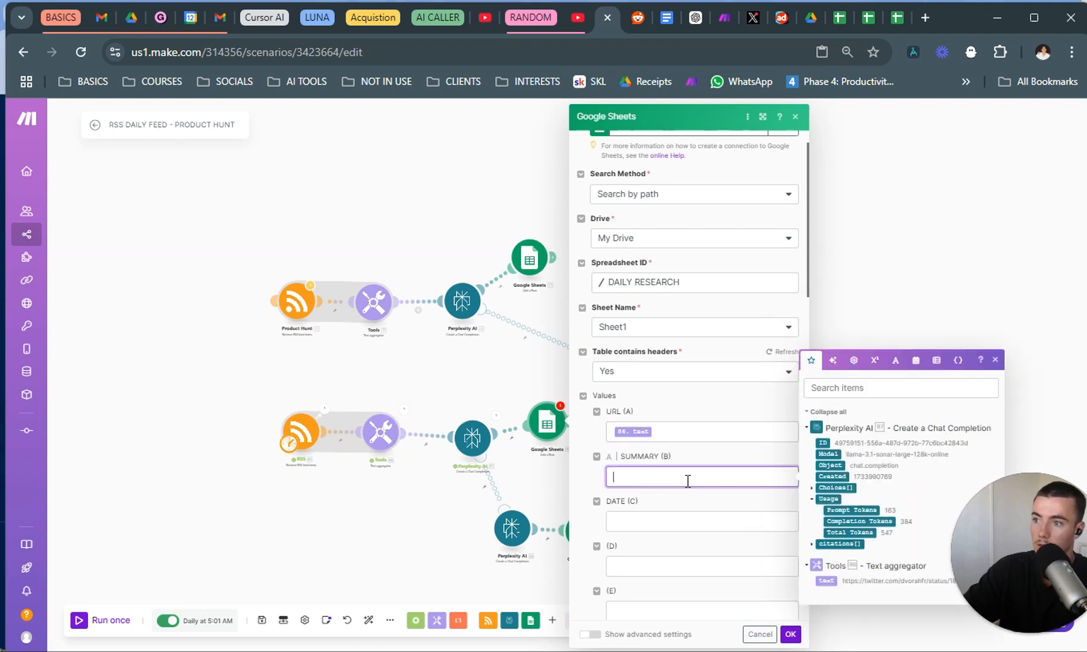
left_click(811, 488)
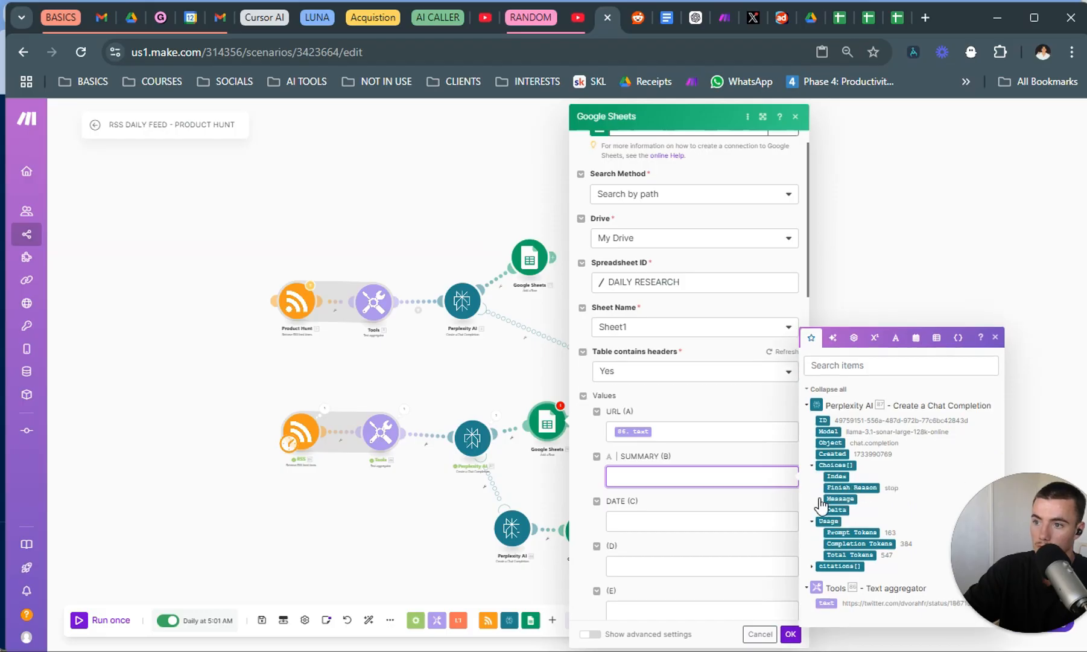
left_click(821, 499)
left_click(848, 498)
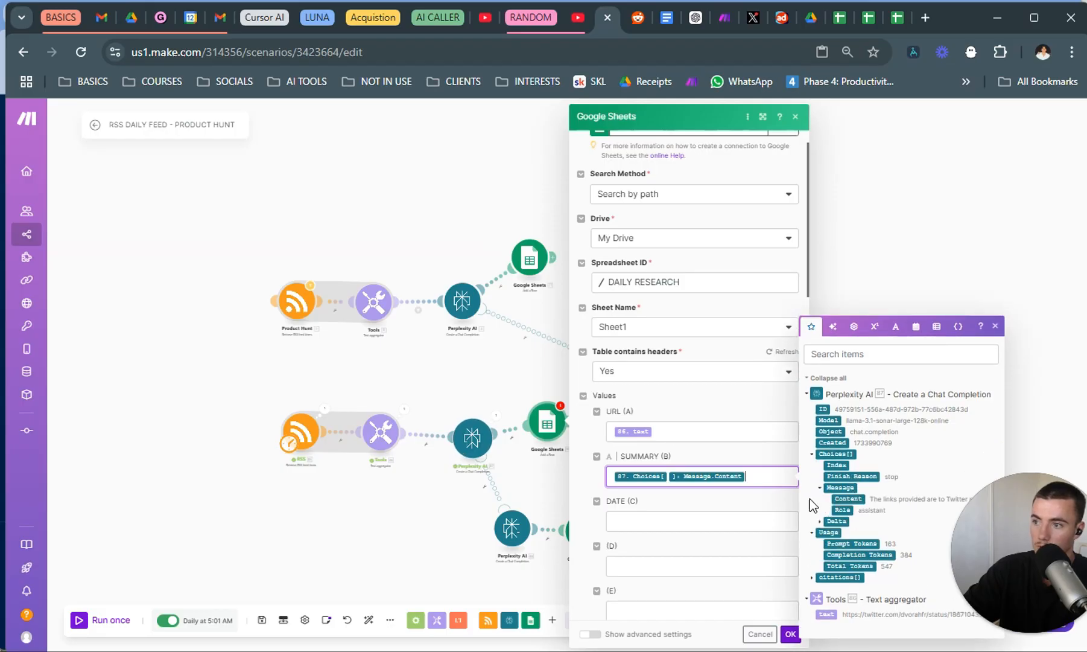
Copy the formatDate(now; DD/MM/YYYY) expression from the fallback Google Sheets module into the main module's DATE (C) column and save.
left_click(630, 520)
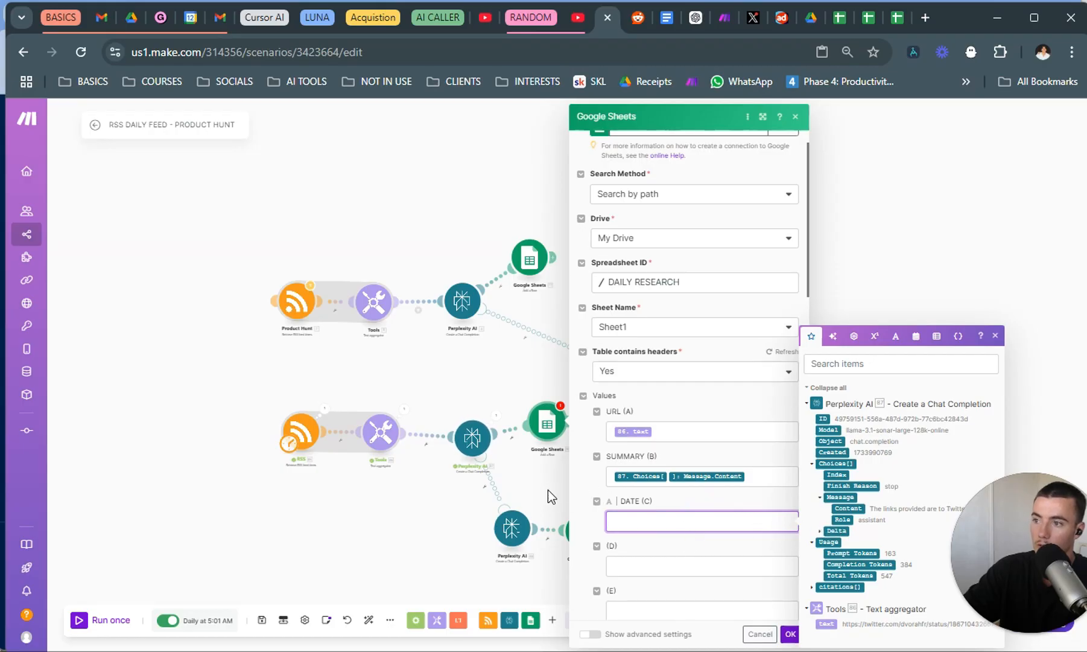
left_click(549, 517)
left_click(581, 538)
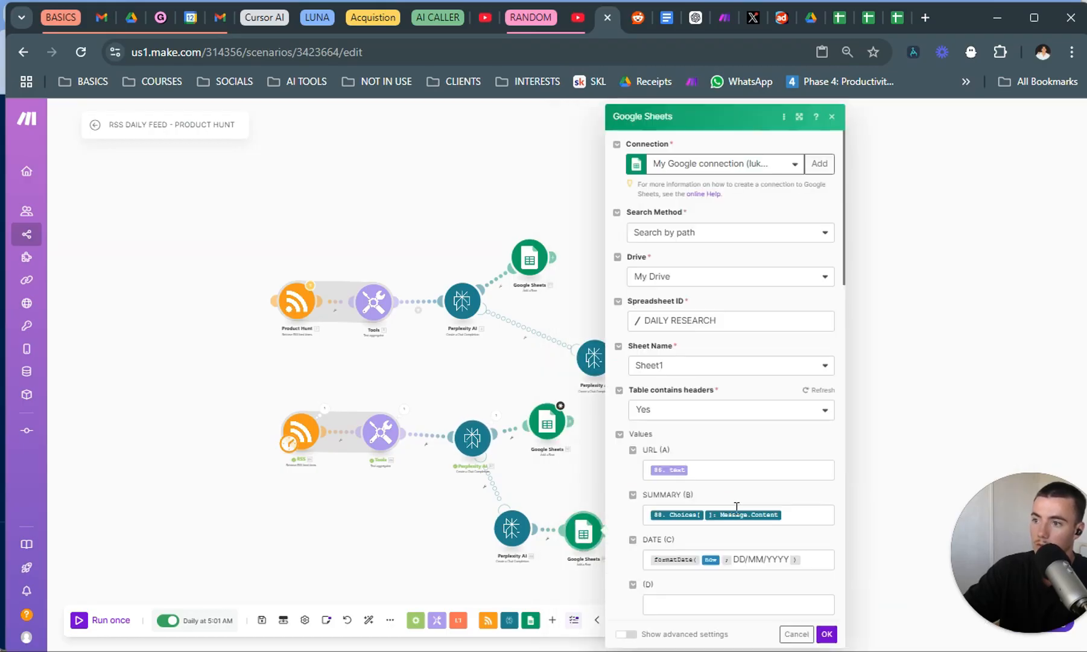
scroll(763, 526, "down", 5)
left_click(829, 323)
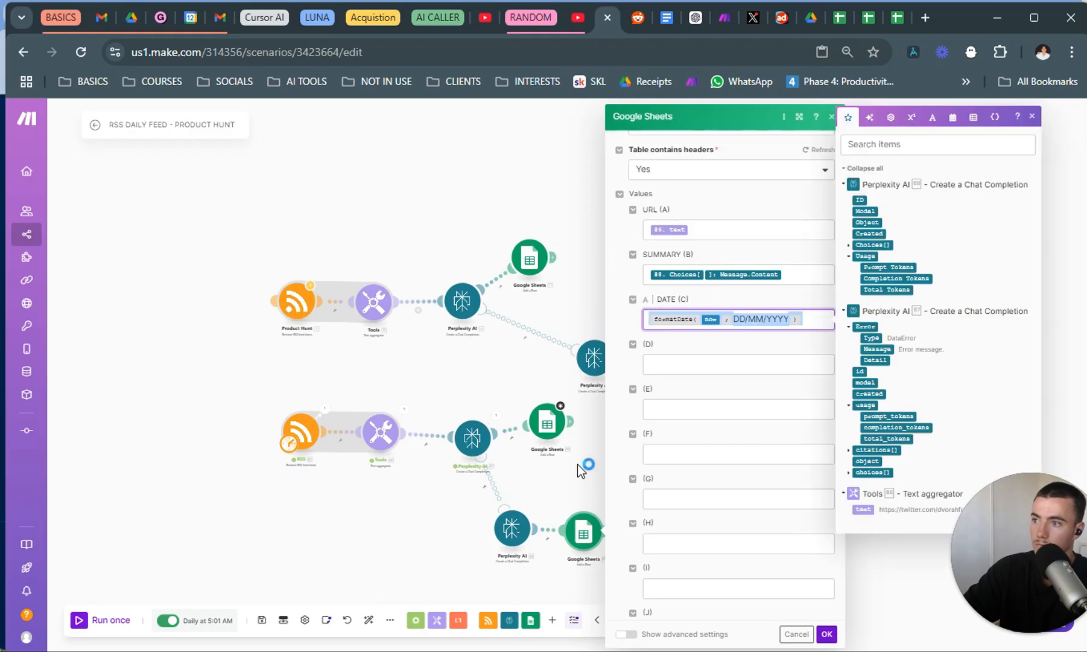
left_click(547, 424)
left_click(682, 553)
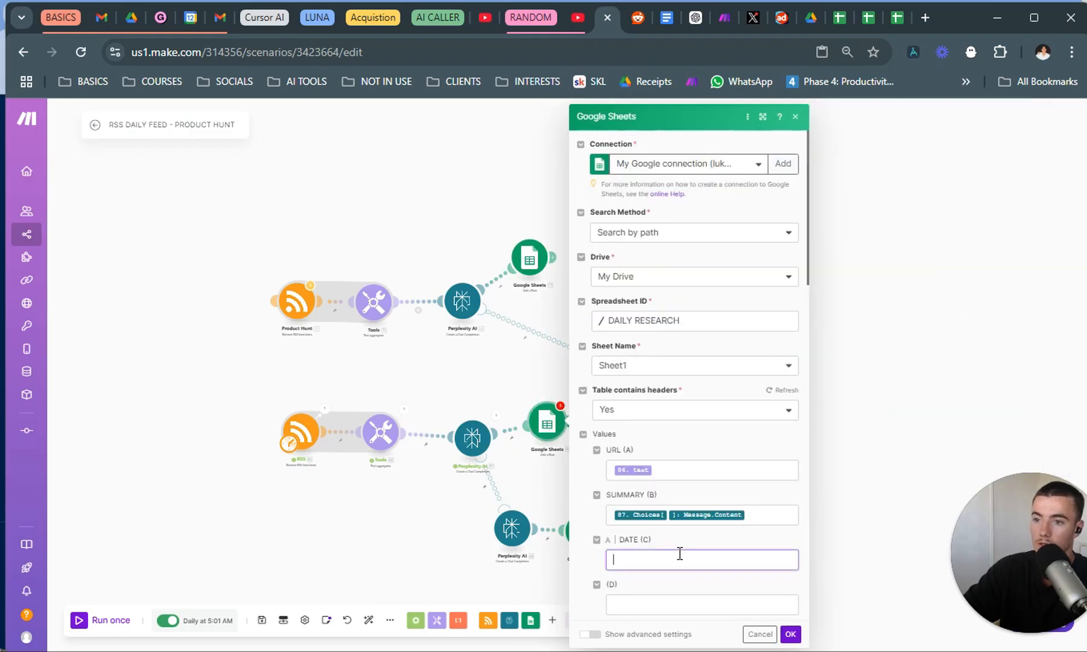
type("formatDate(now; DD/MM/YYYY)")
left_click(743, 530)
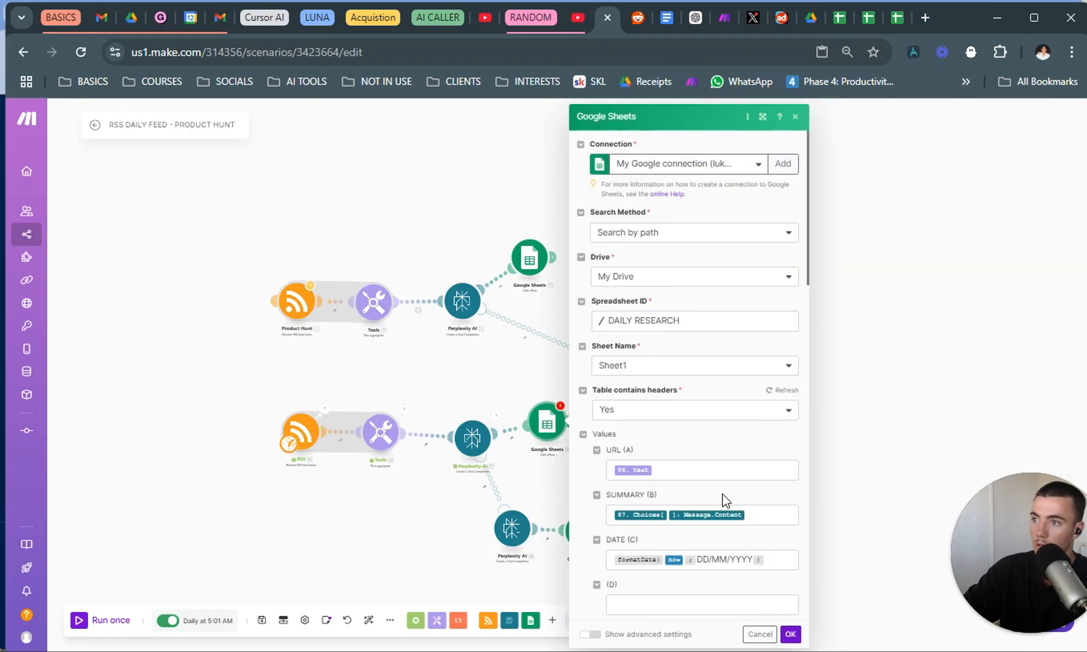
left_click(791, 634)
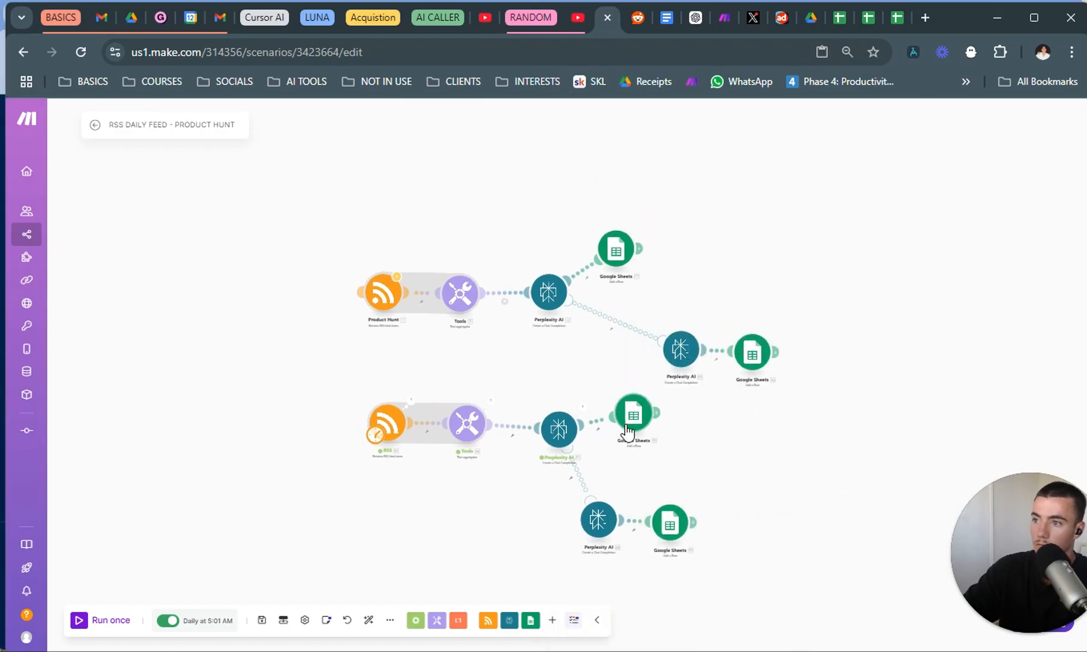
Review the URL, SUMMARY and DATE mappings in the new route's fallback Google Sheets module and close it.
left_click(668, 531)
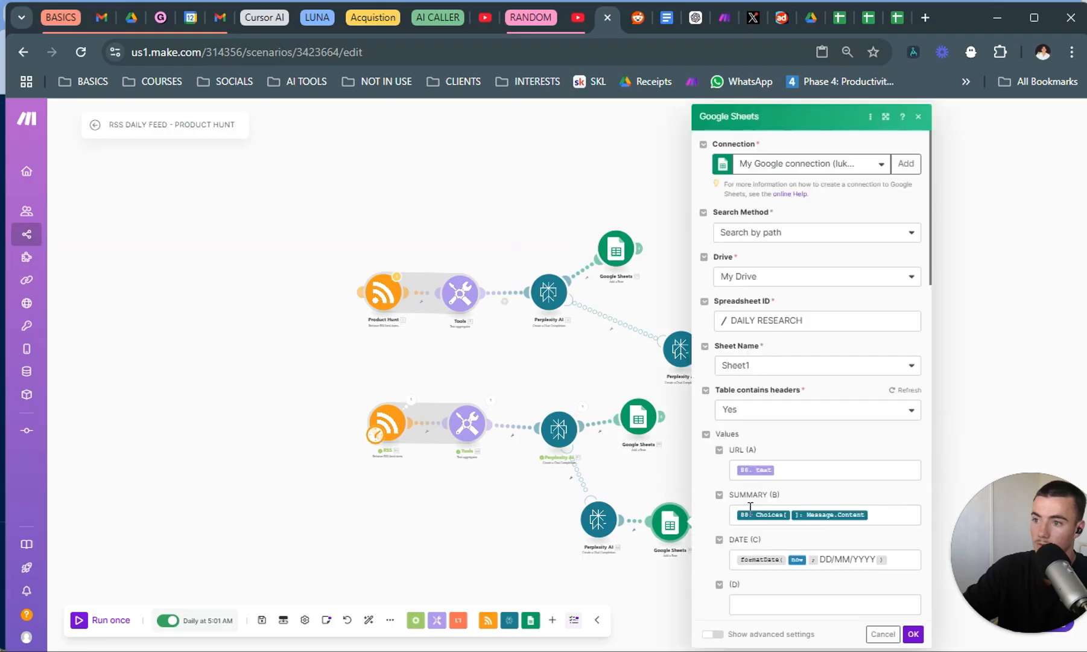
scroll(750, 506, "down", 3)
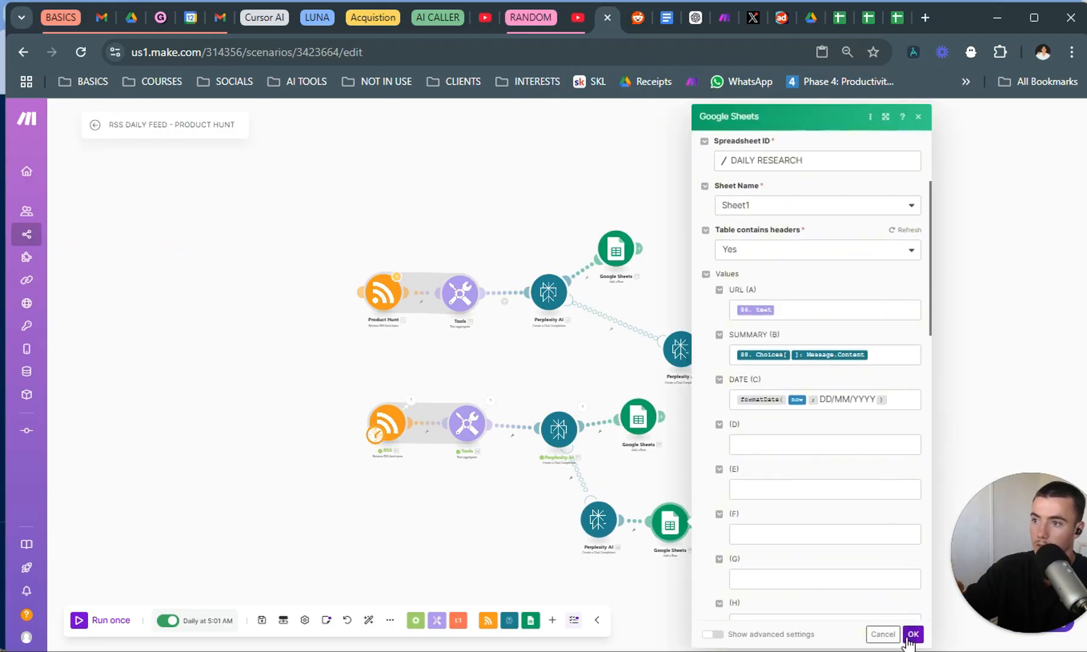
left_click(911, 635)
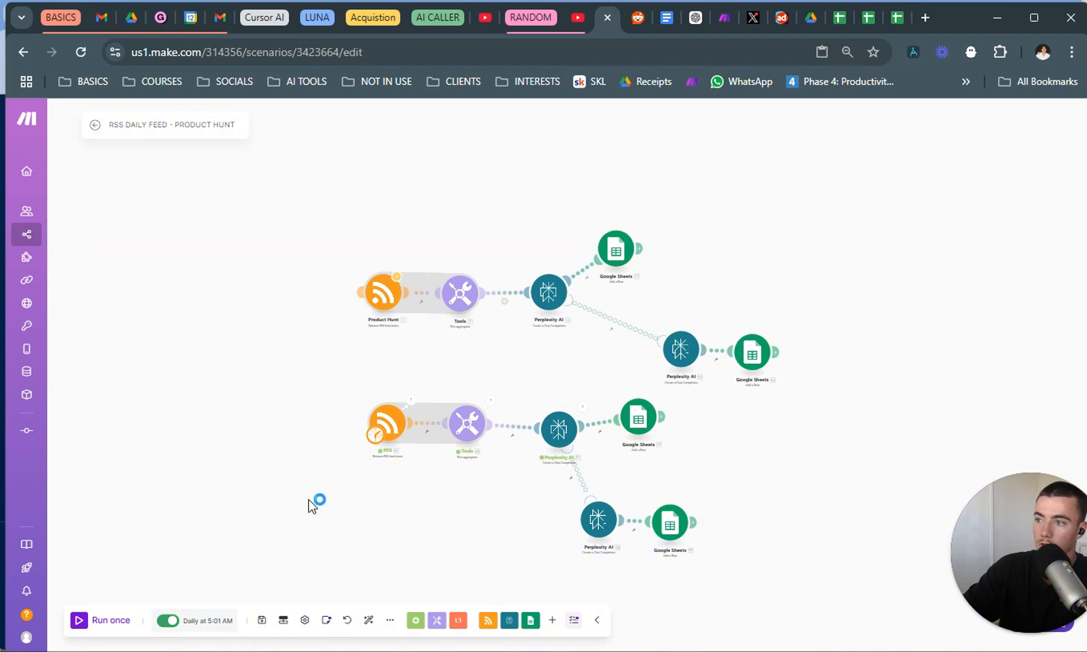
Check the daily run time in the RSS trigger's schedule settings and close them without changing it.
left_click(377, 435)
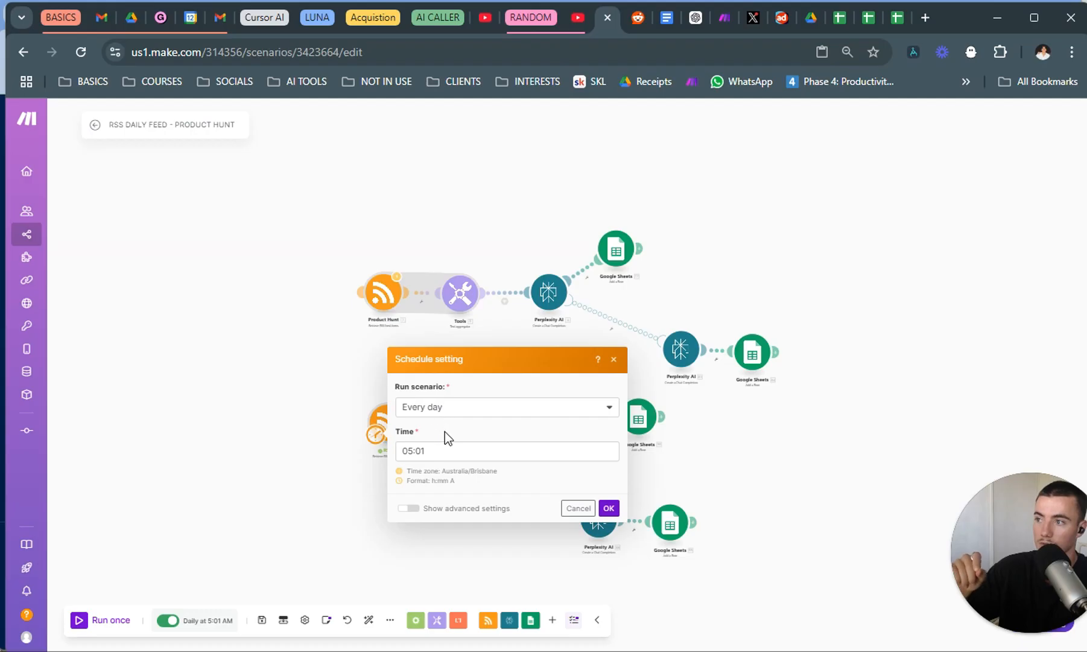
left_click(478, 452)
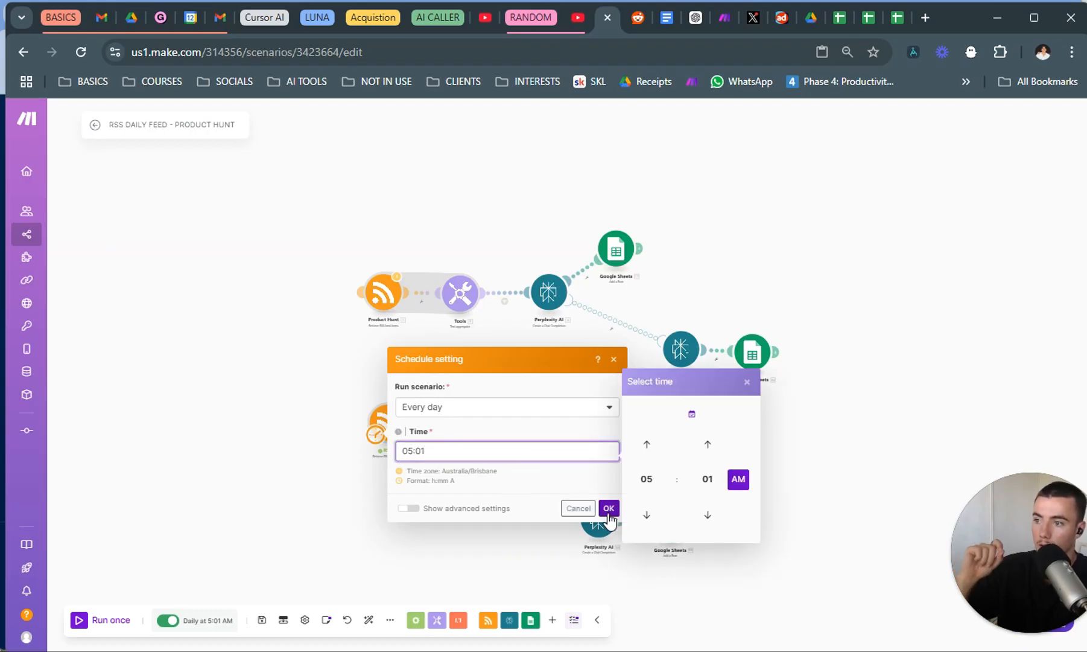
left_click(609, 509)
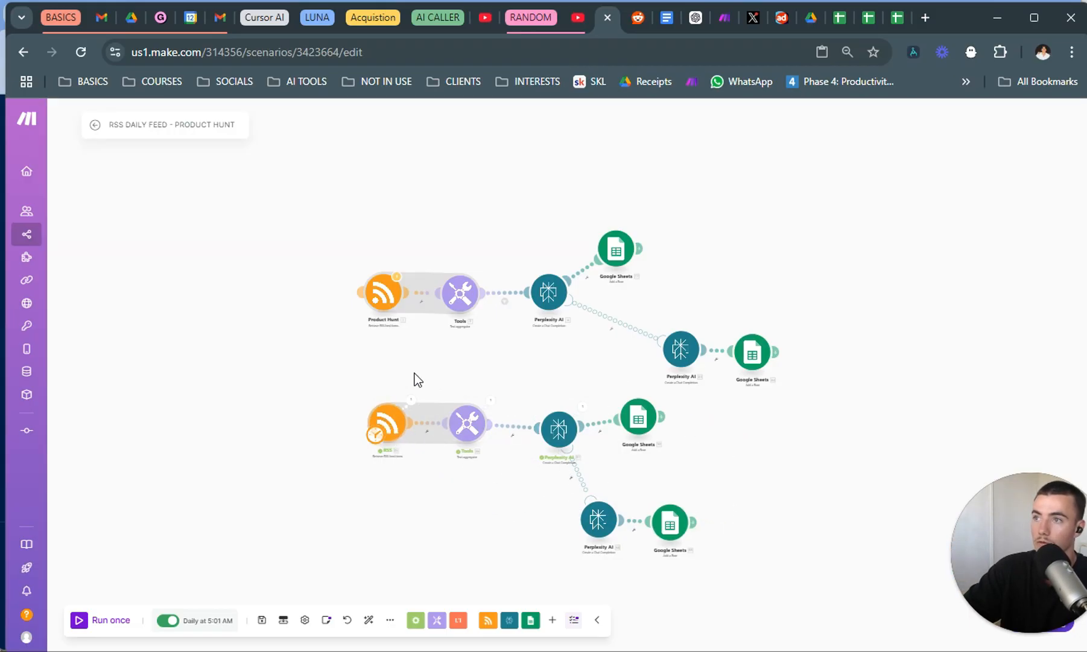
Switch to RSS.app to look at the Elon Musk feed, and return to the Make scenario.
key("alt+Tab")
left_click(462, 330)
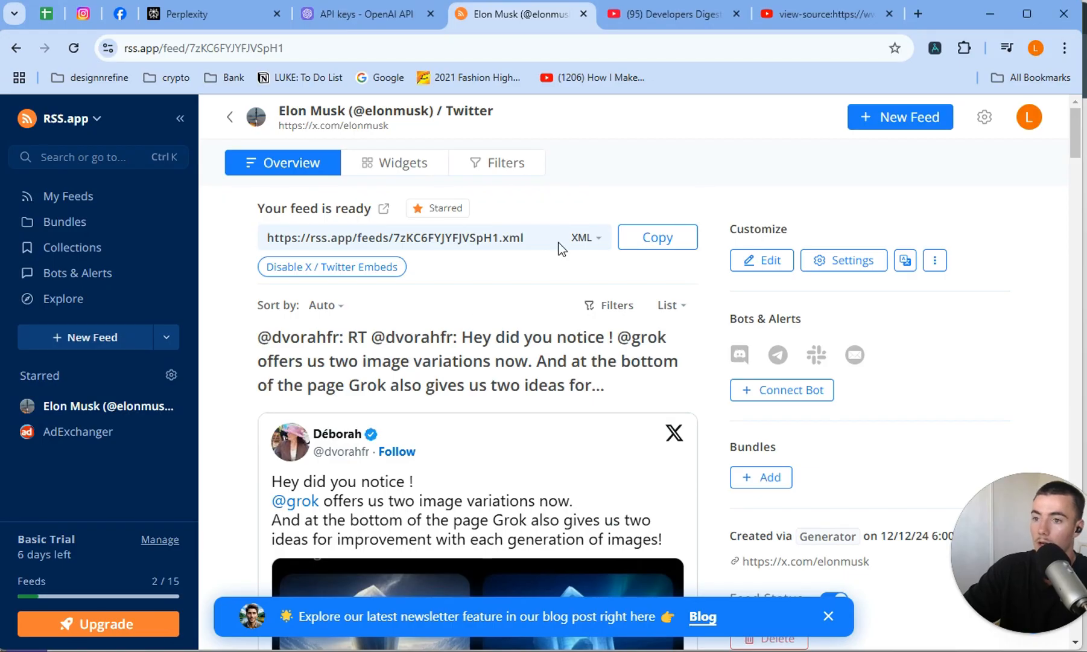
key("alt+Tab")
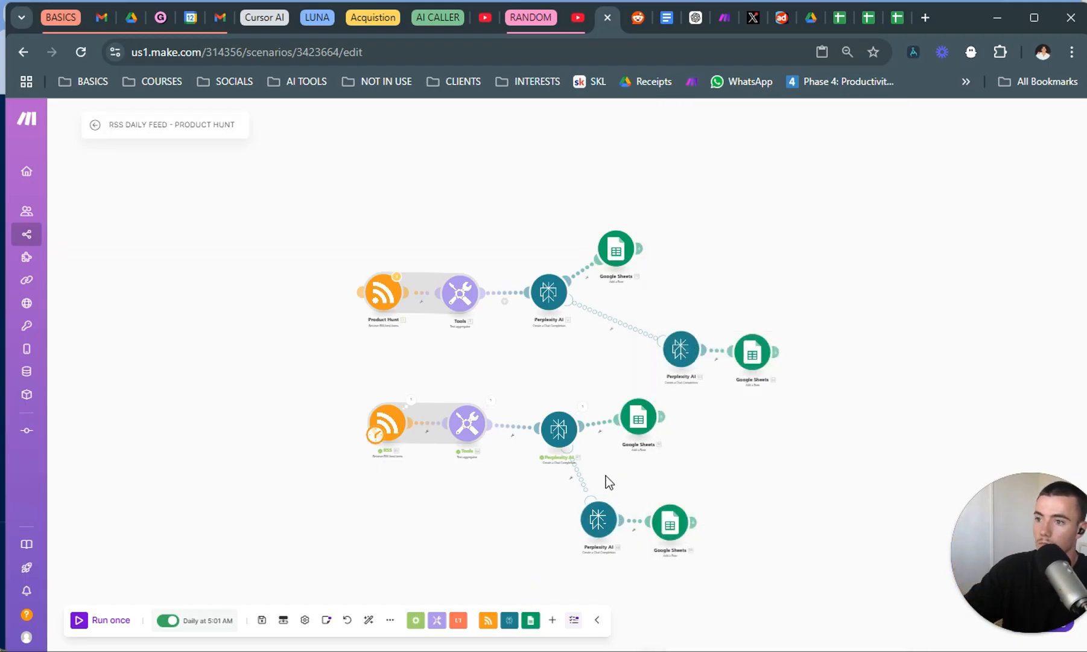
Run the scenario once and go to the last filled row of the DAILY RESEARCH spreadsheet in Google Sheets.
left_click(78, 622)
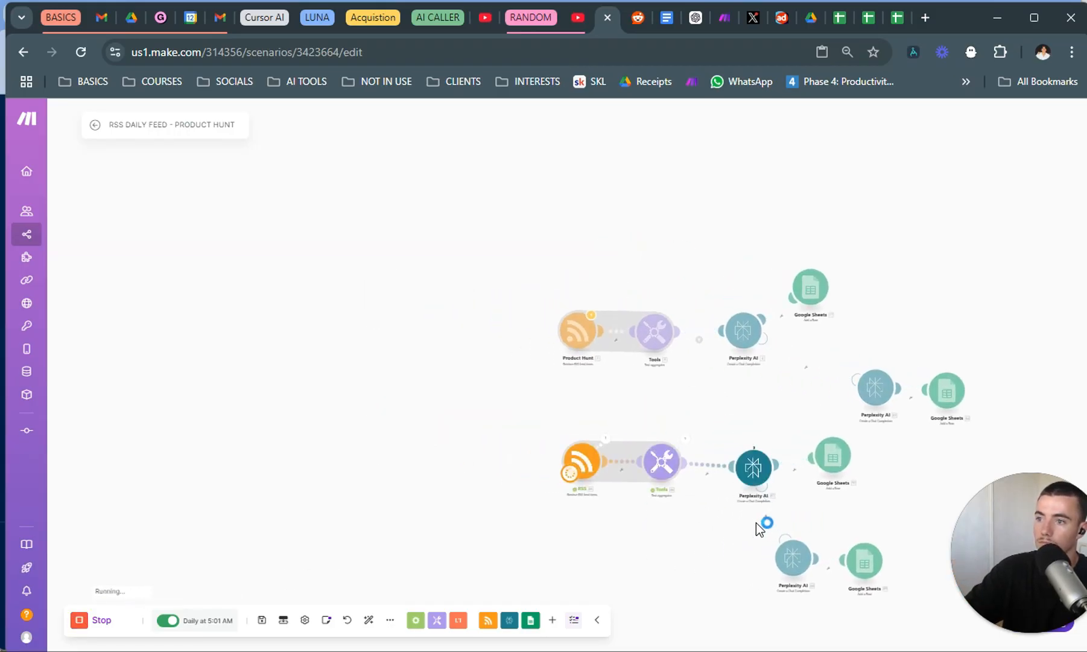
mouse_move(842, 18)
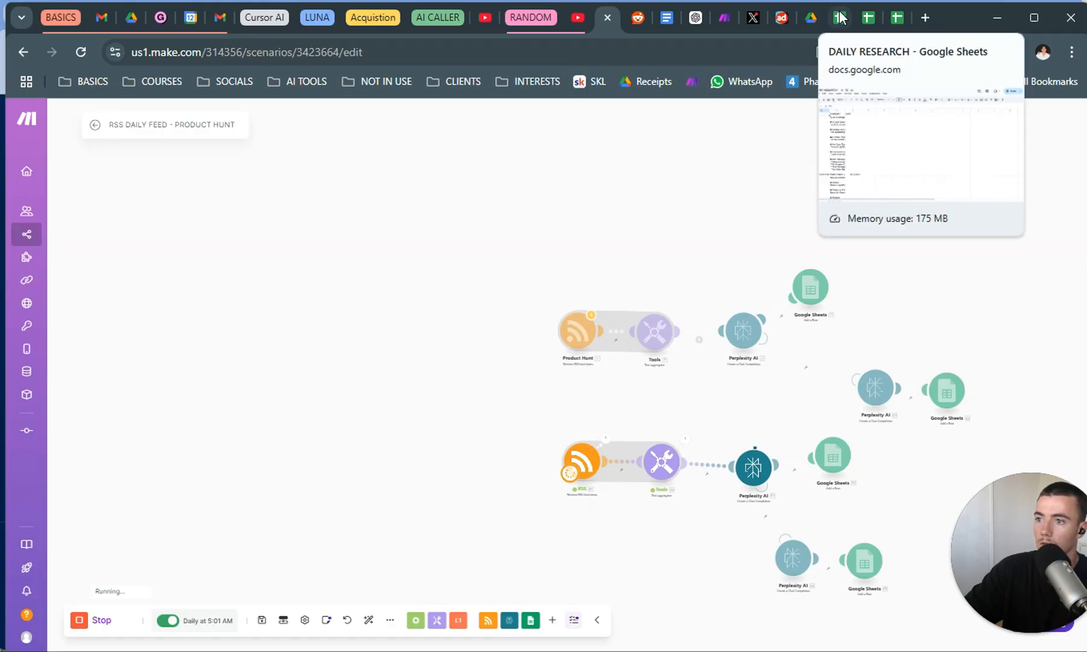
left_click(842, 18)
scroll(243, 416, "down", 5)
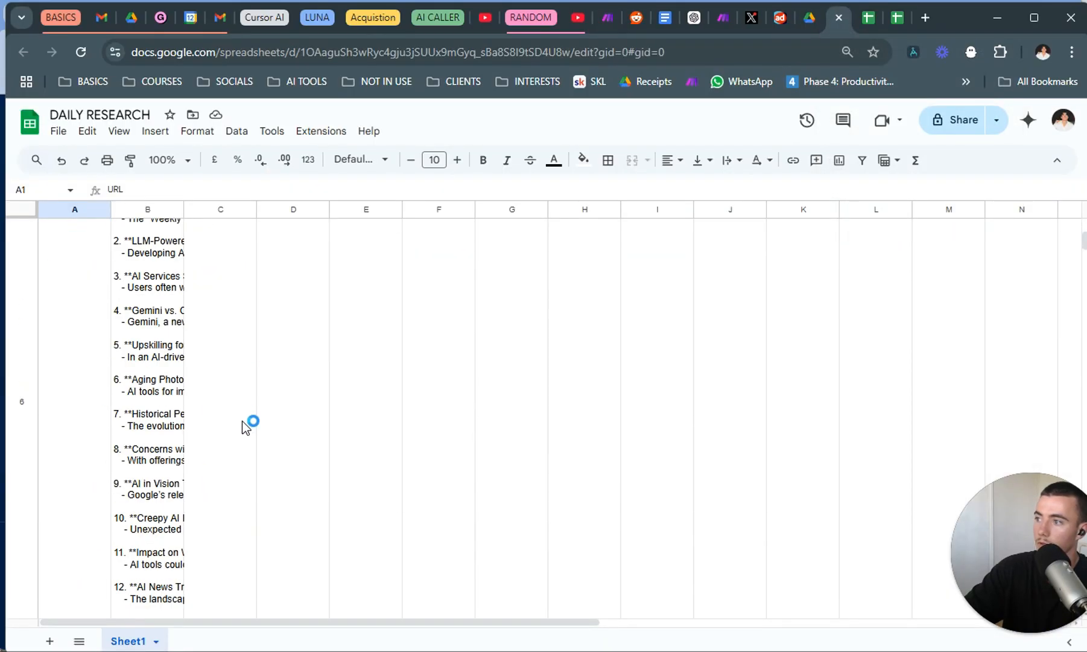
scroll(244, 421, "down", 15)
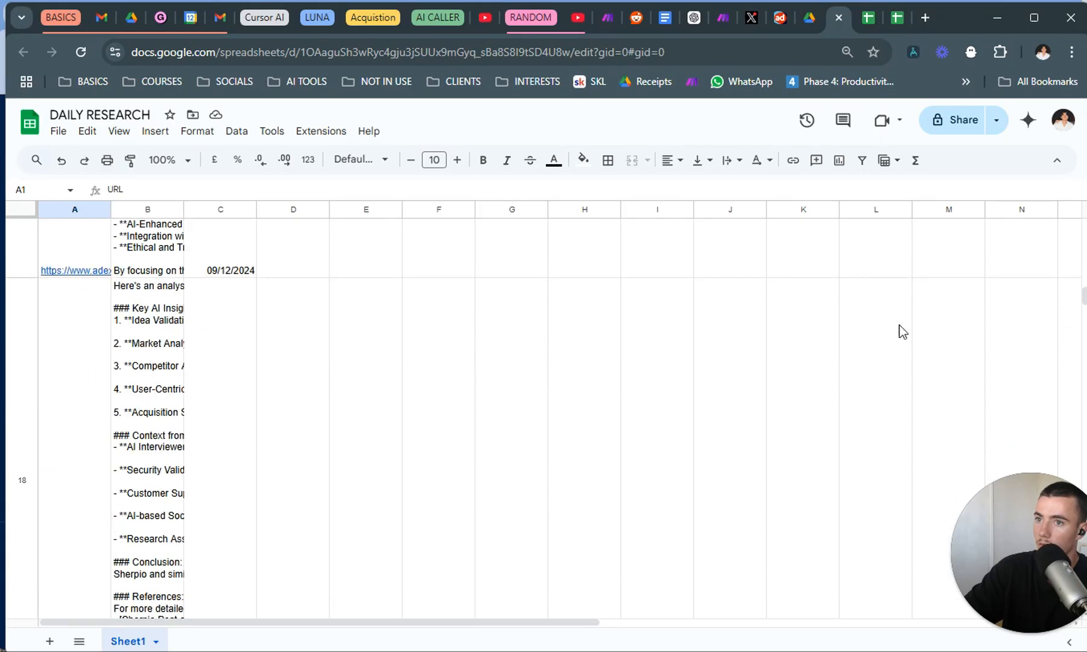
left_click_drag(1082, 428, 1077, 413)
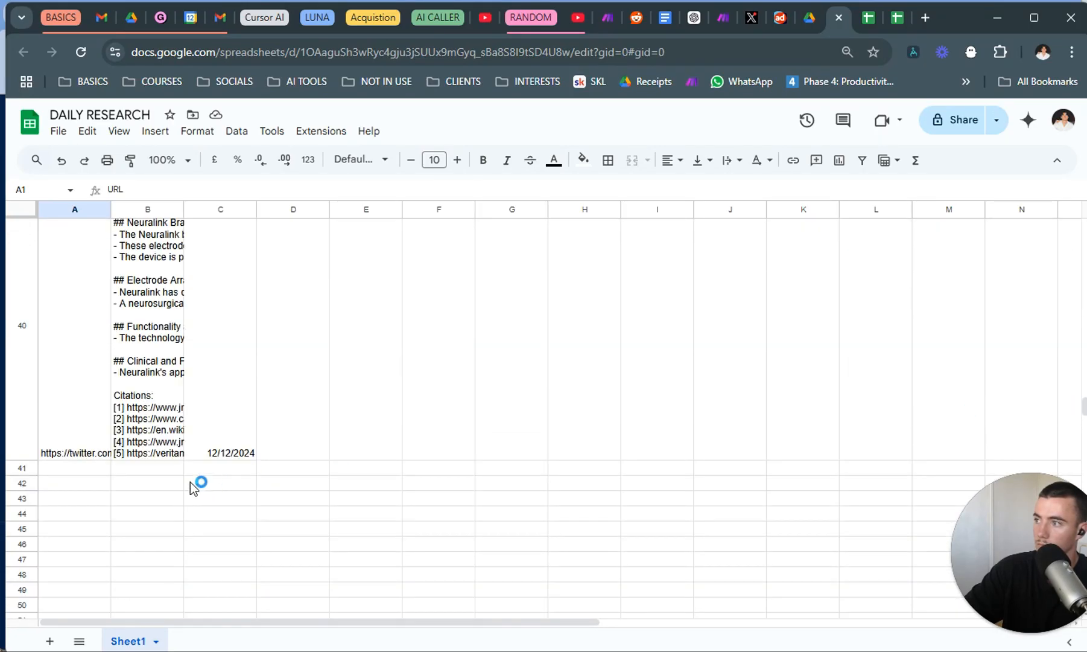
Inspect the URL, summary and date cells in the last filled row of Sheet1.
left_click(83, 442)
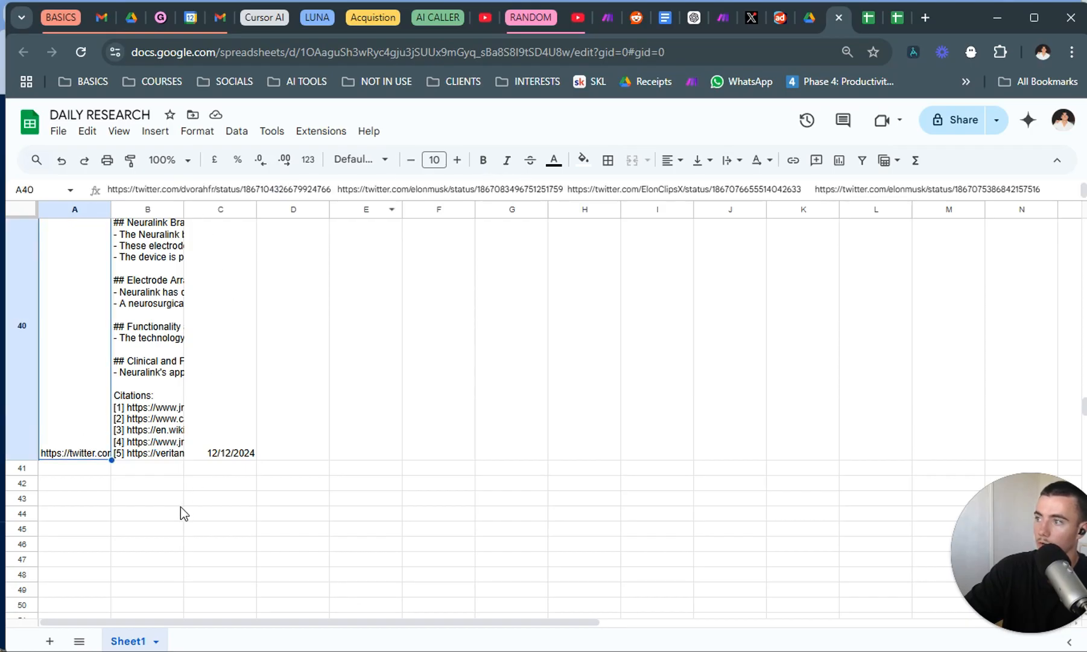
left_click(162, 490)
left_click(155, 401)
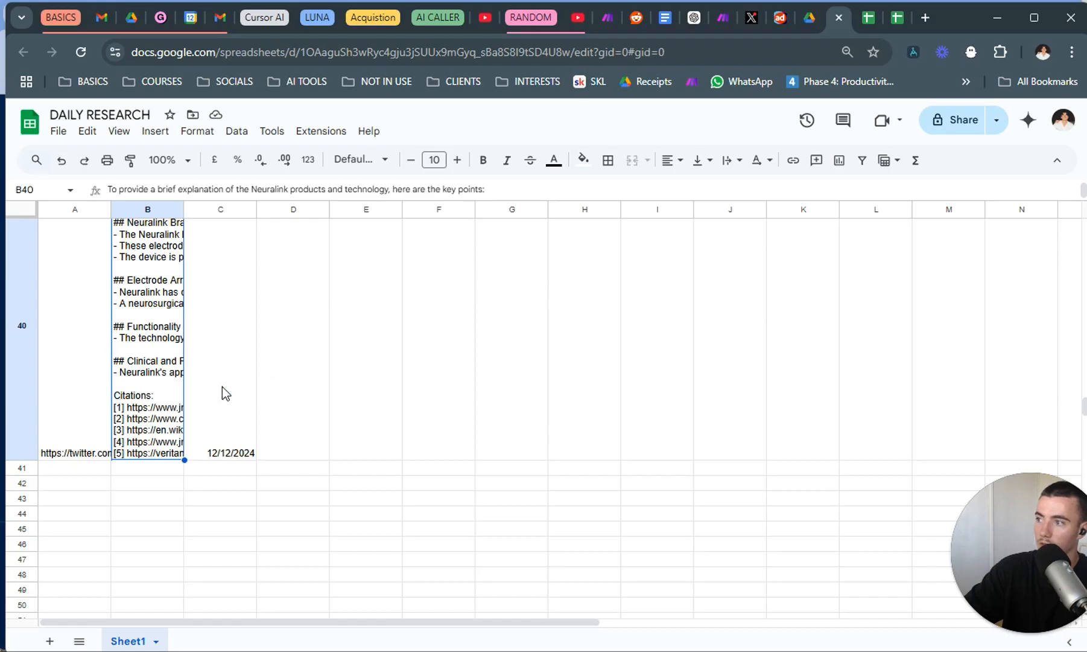
left_click_drag(224, 389, 87, 394)
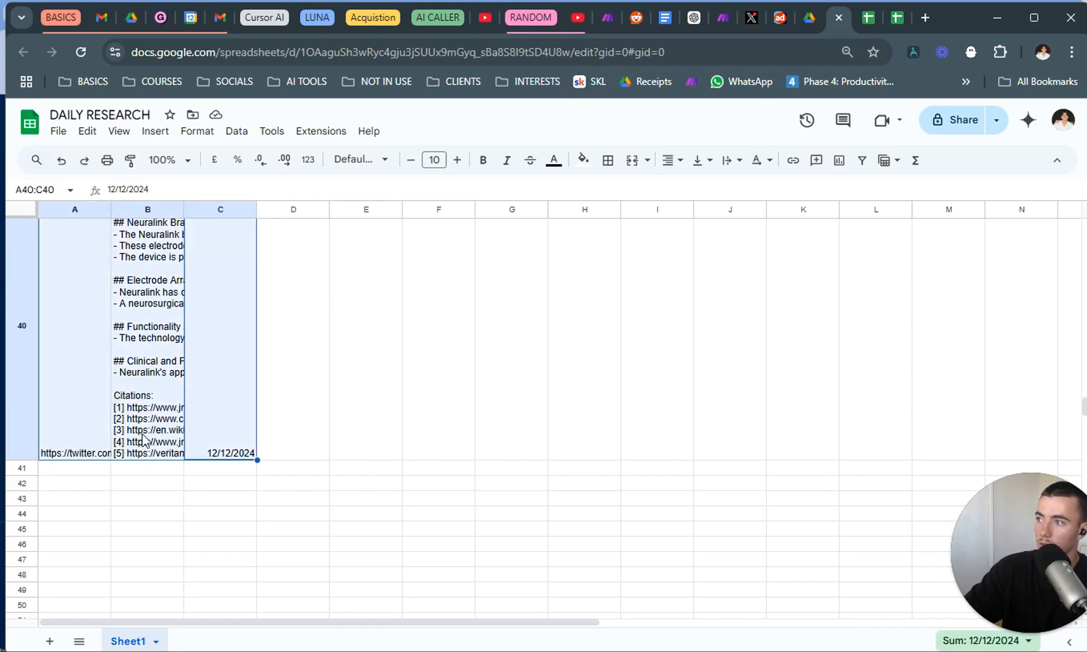
right_click(143, 437)
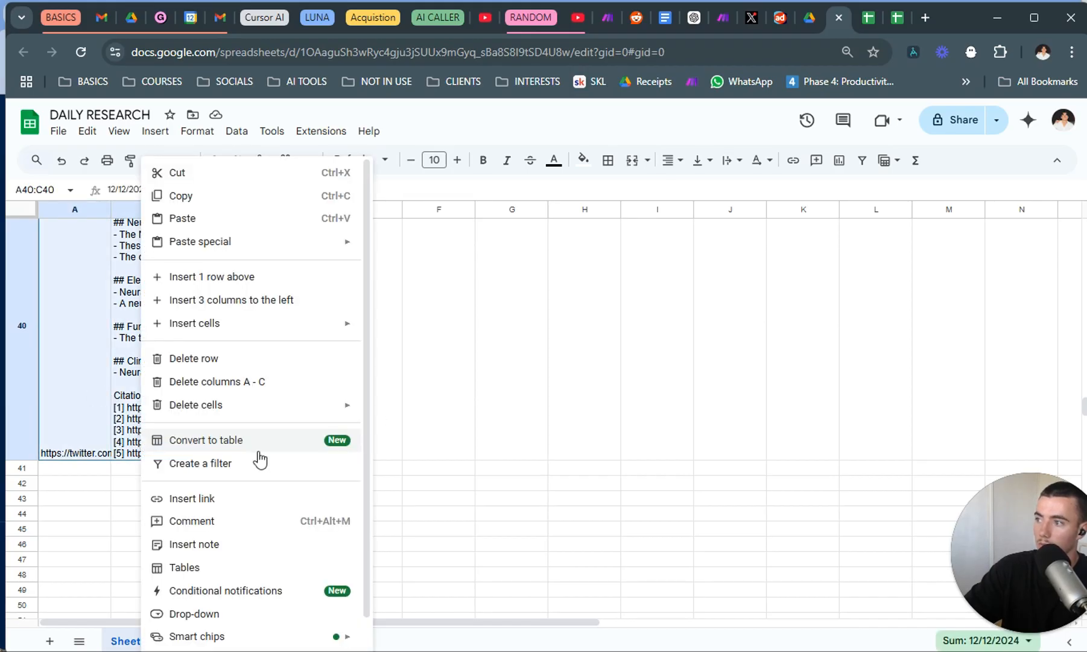
left_click(583, 476)
Expand the last filled row's summary cell in column B to read its full text.
scroll(344, 413, "up", 10)
scroll(207, 429, "down", 8)
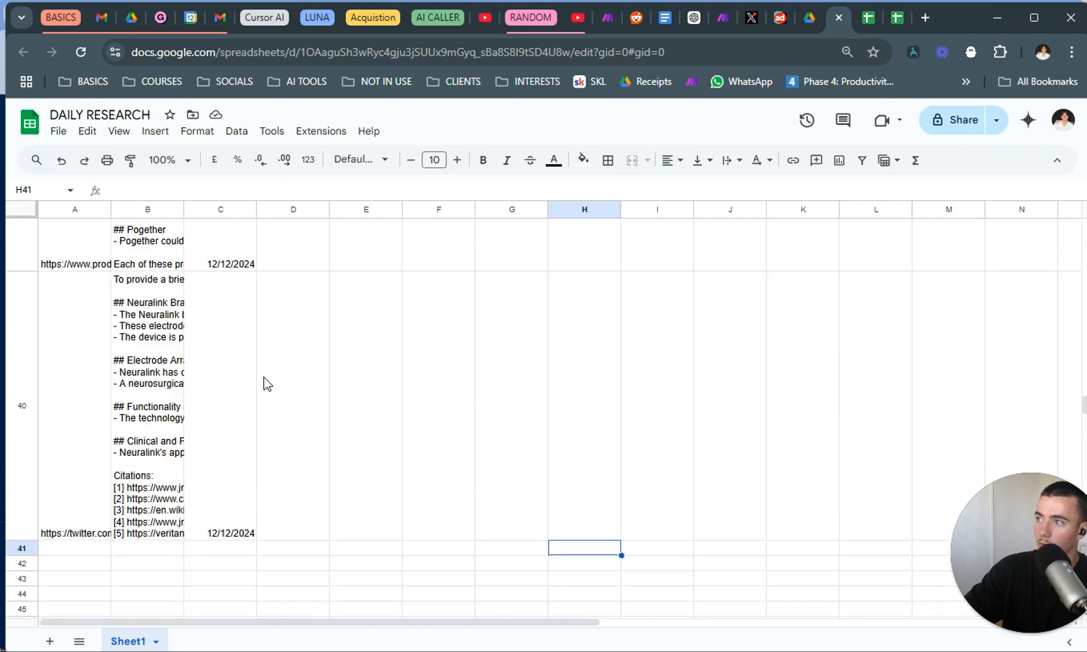
left_click_drag(202, 416, 90, 417)
double_click(154, 412)
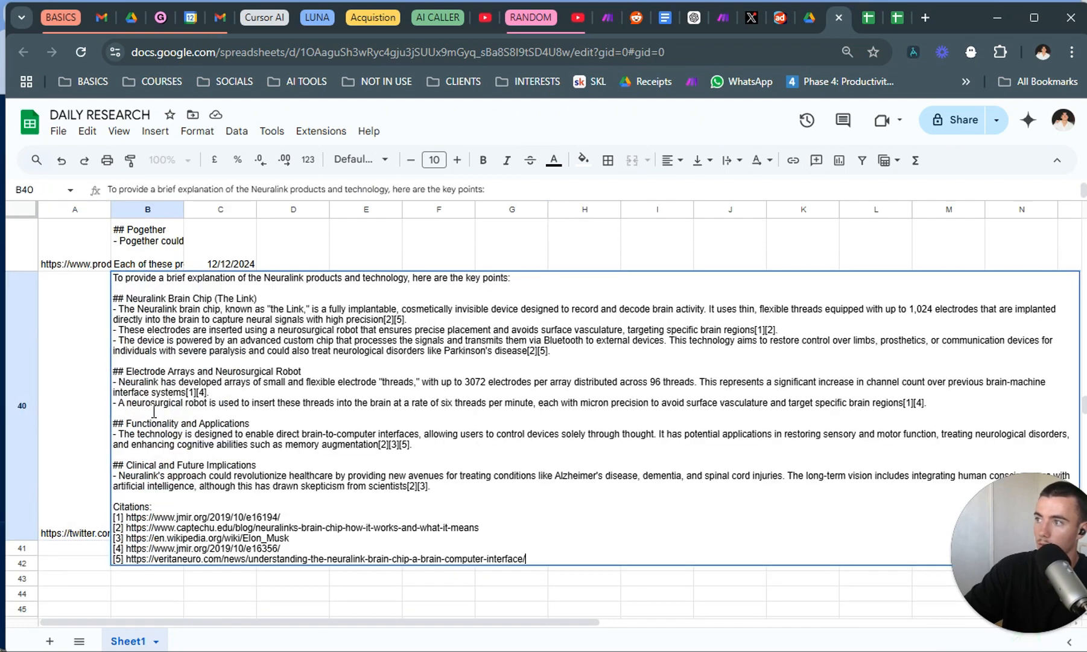
Delete row 40, containing the Neuralink test entry, from Sheet1 of the DAILY RESEARCH spreadsheet.
left_click(248, 584)
left_click_drag(222, 417, 92, 415)
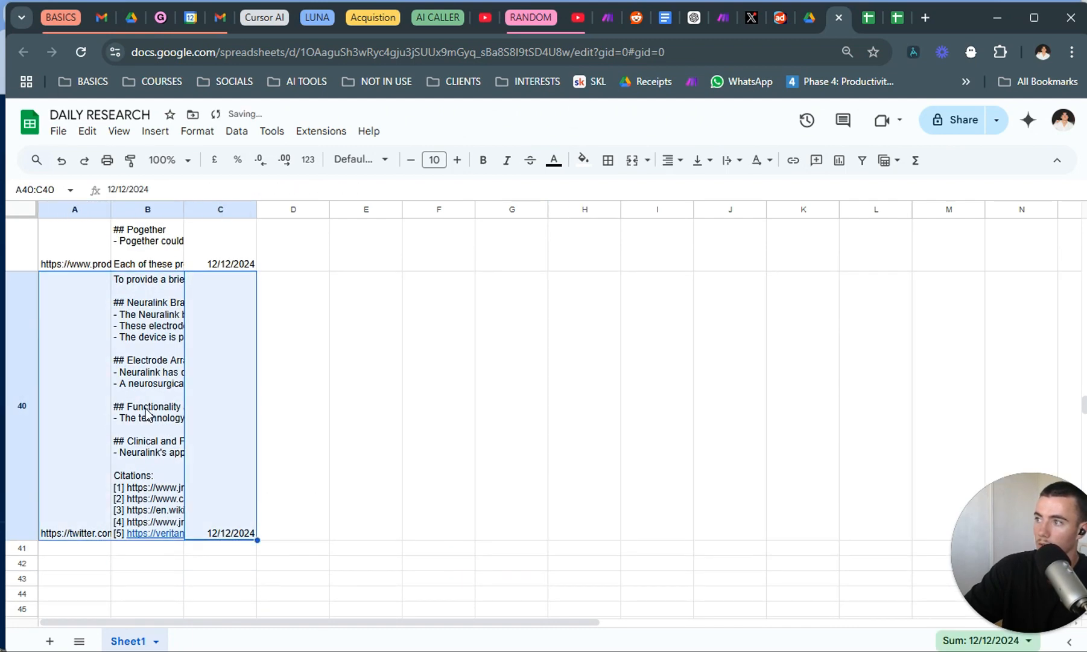
right_click(146, 413)
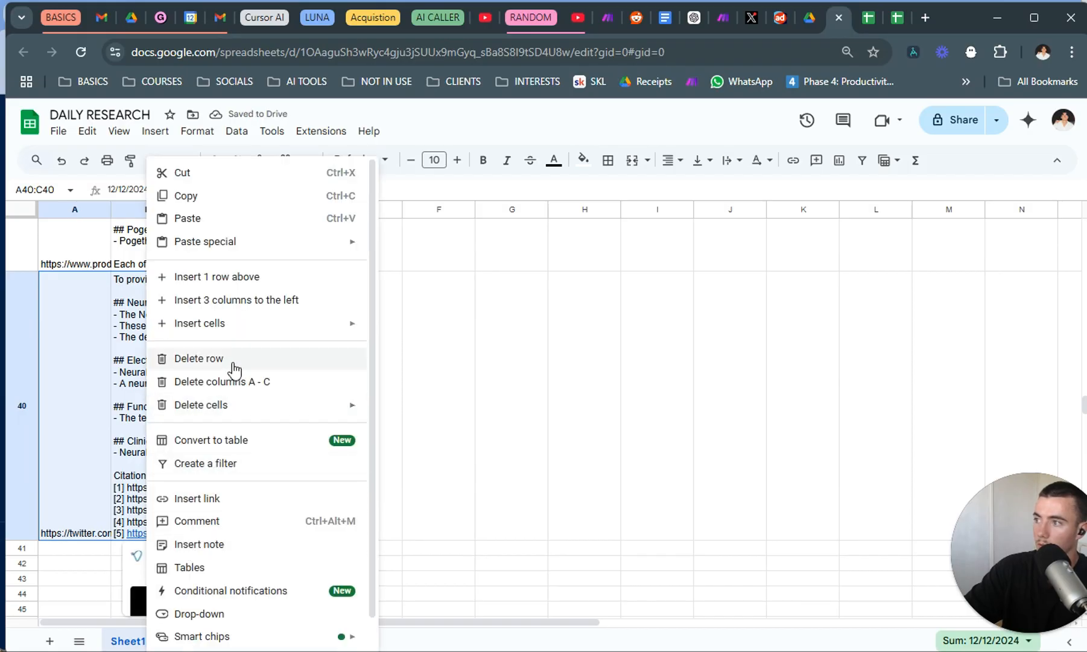
left_click(229, 359)
left_click(298, 391)
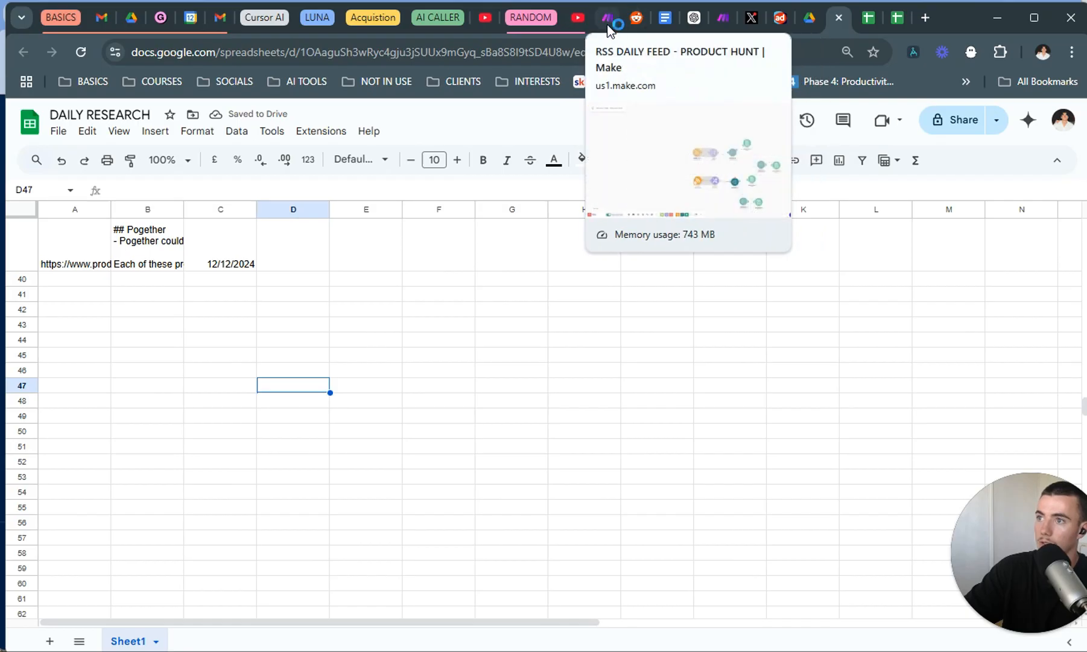
Switch to the Make scenario RSS DAILY FEED - PRODUCT HUNT and delete the lower test flow of RSS, Tools, Perplexity AI and Google Sheets modules.
left_click(608, 23)
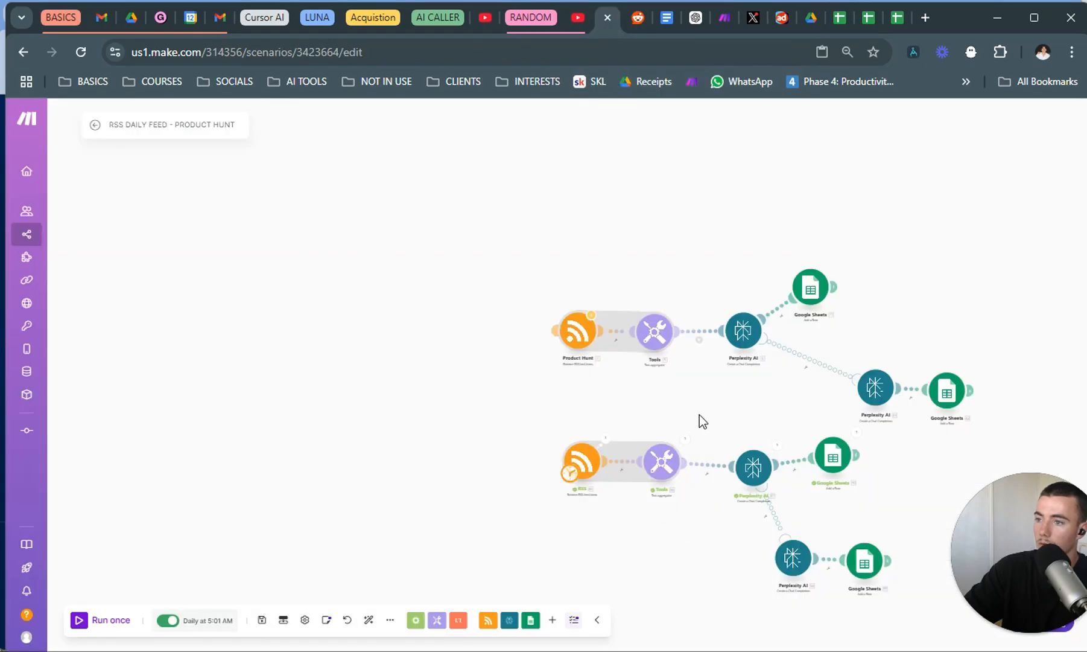
left_click_drag(771, 579, 439, 402)
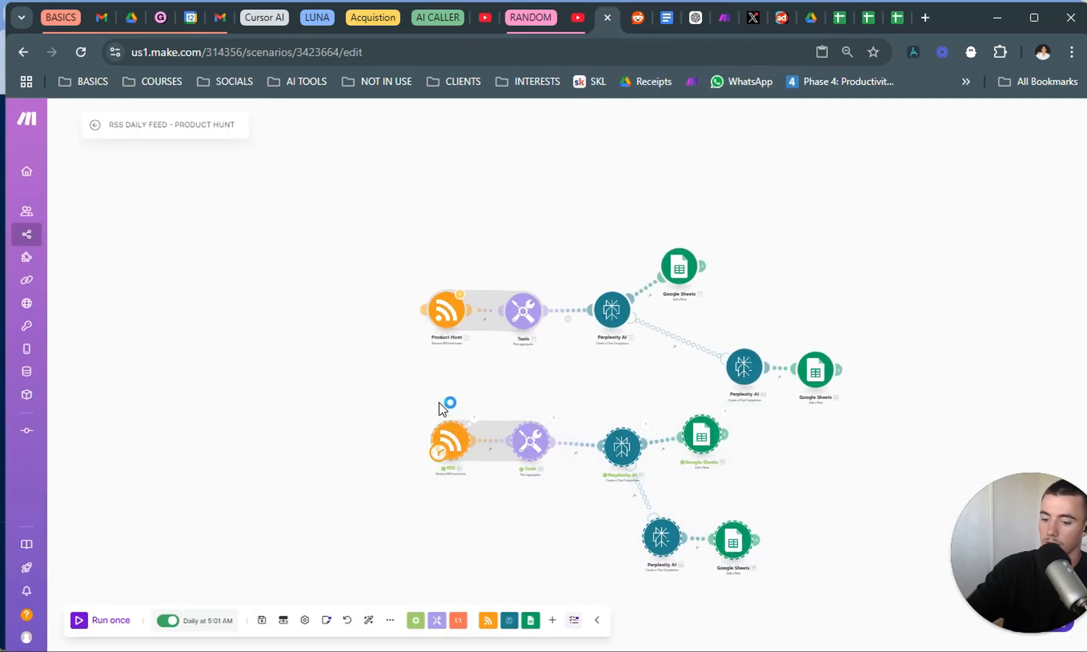
key("Delete")
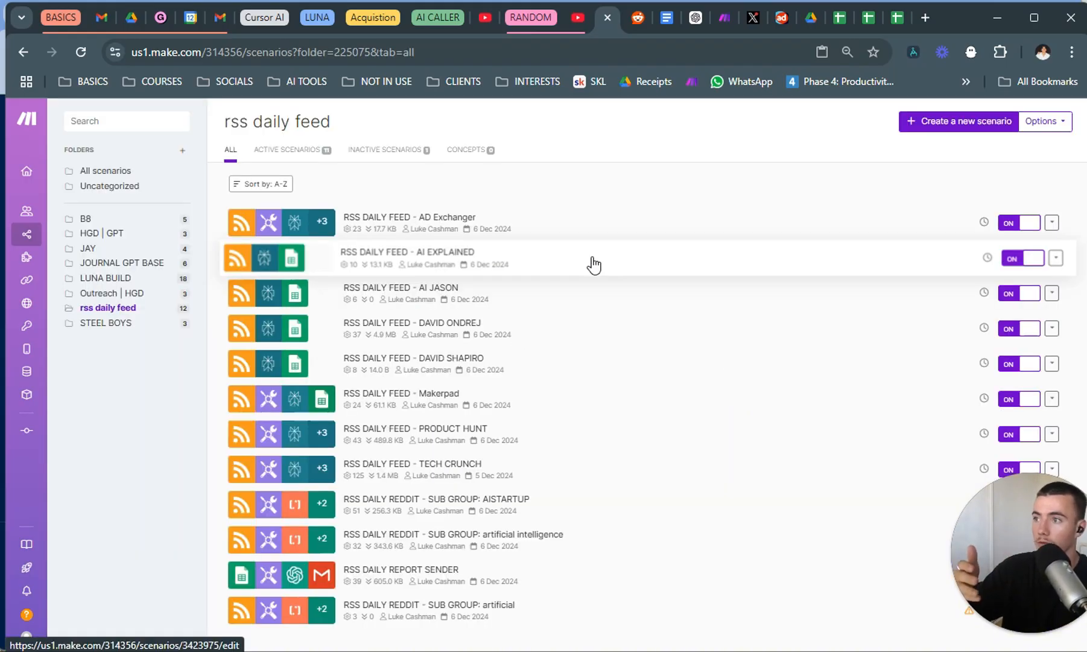
Open the RSS DAILY FEED - AI EXPLAINED scenario and add an RSS "Retrieve RSS feed items" module below the AI EXPLAINED module.
left_click(592, 263)
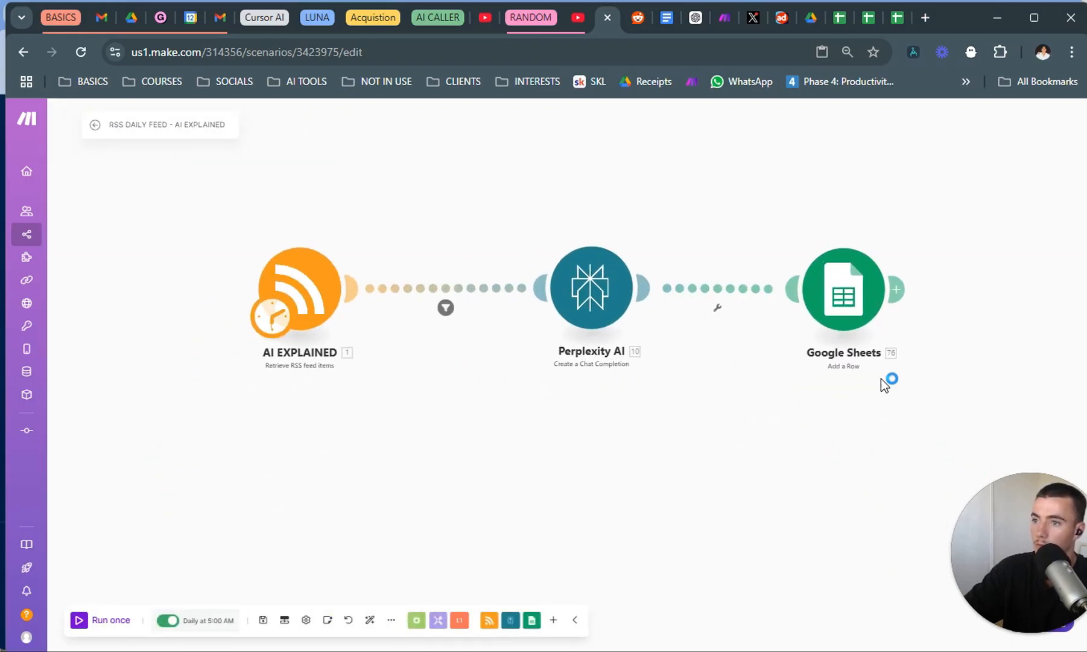
right_click(262, 462)
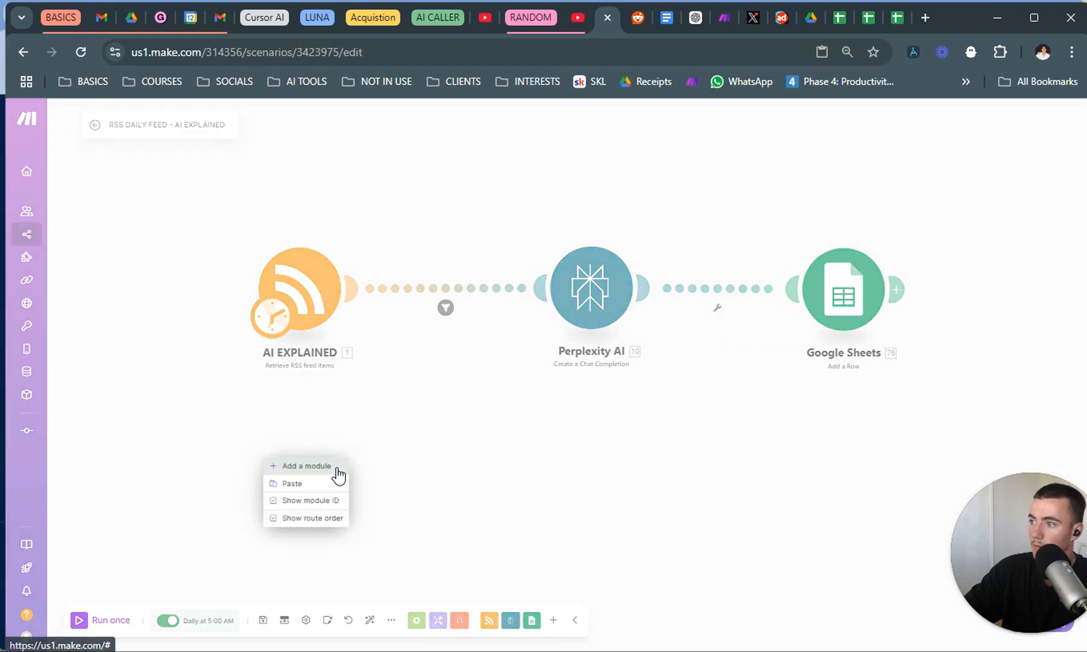
left_click(335, 471)
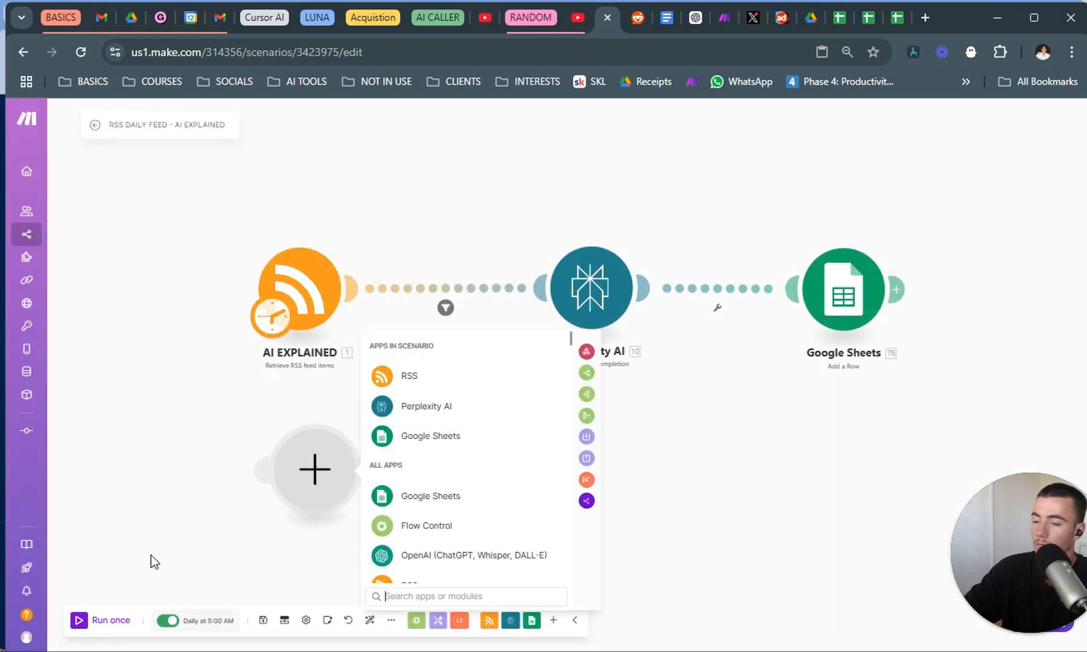
left_click(468, 377)
right_click(311, 449)
left_click(353, 456)
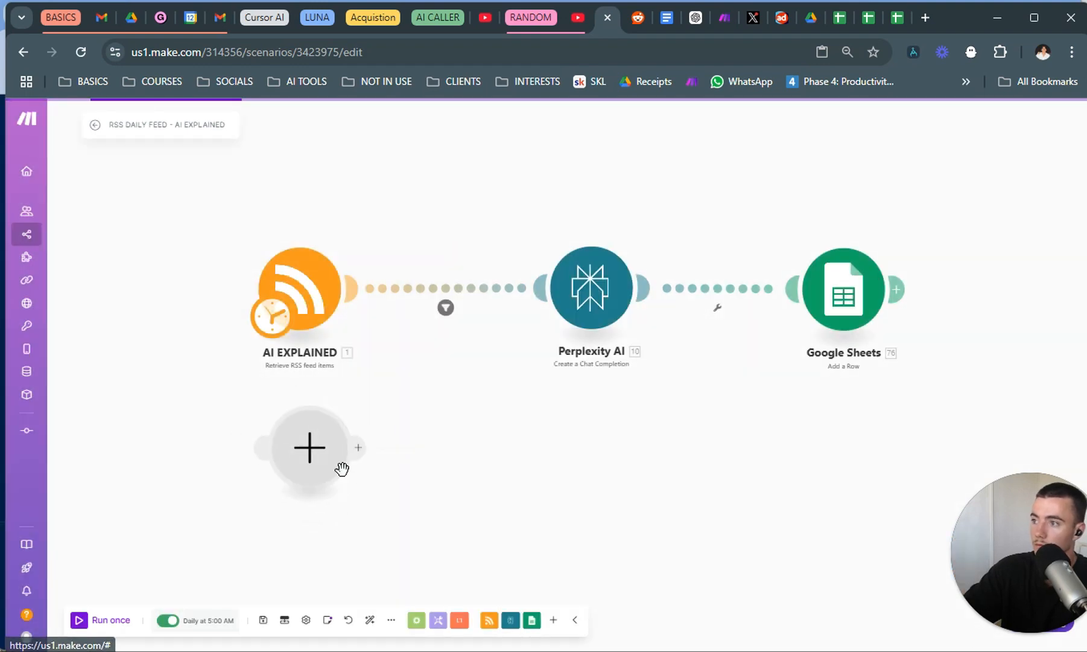
left_click(439, 356)
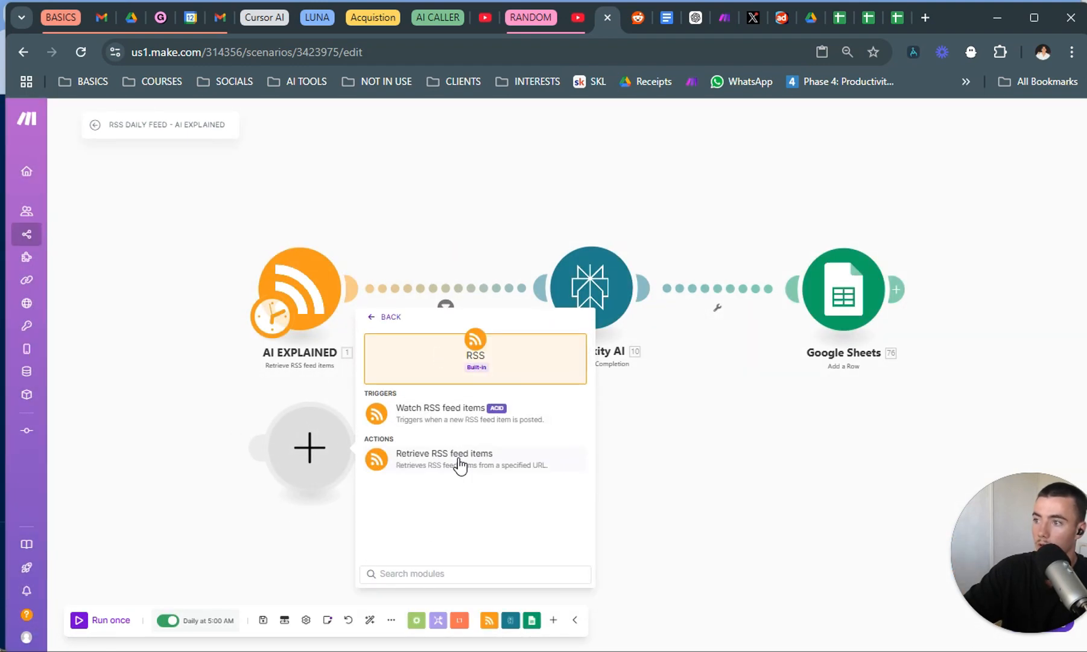
left_click(503, 476)
left_click(486, 495)
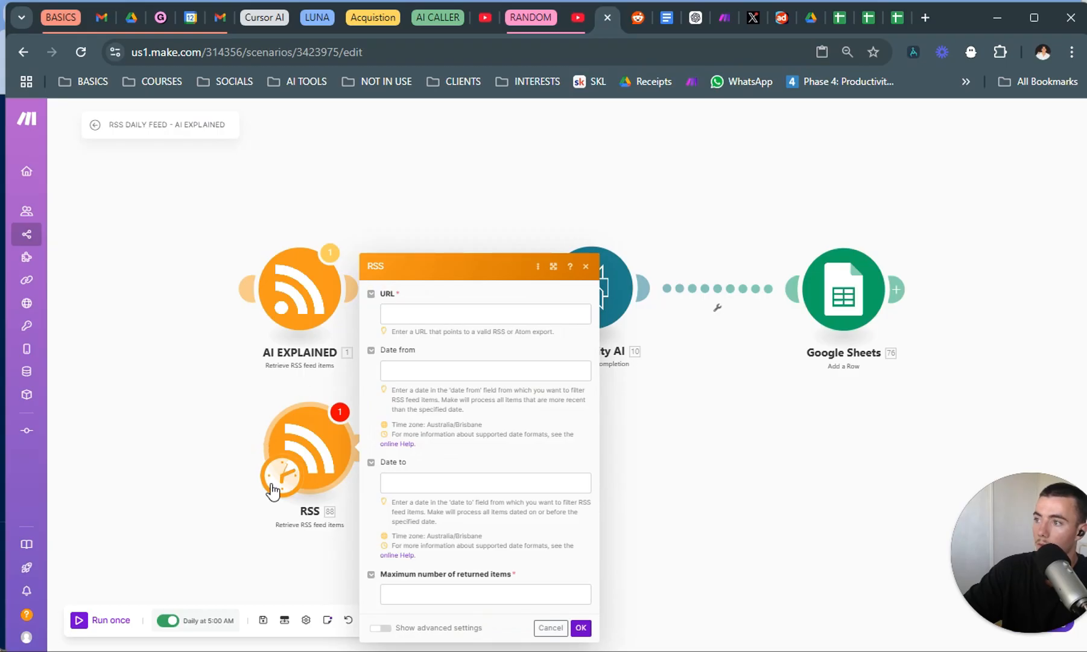
left_click(273, 486)
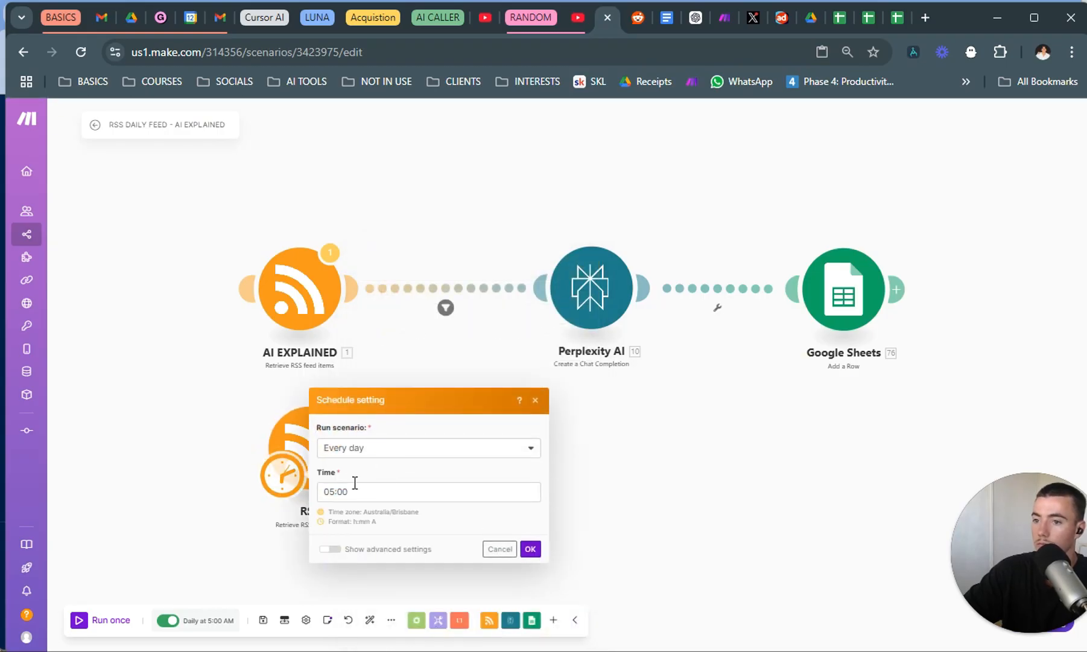
left_click(281, 525)
left_click(309, 457)
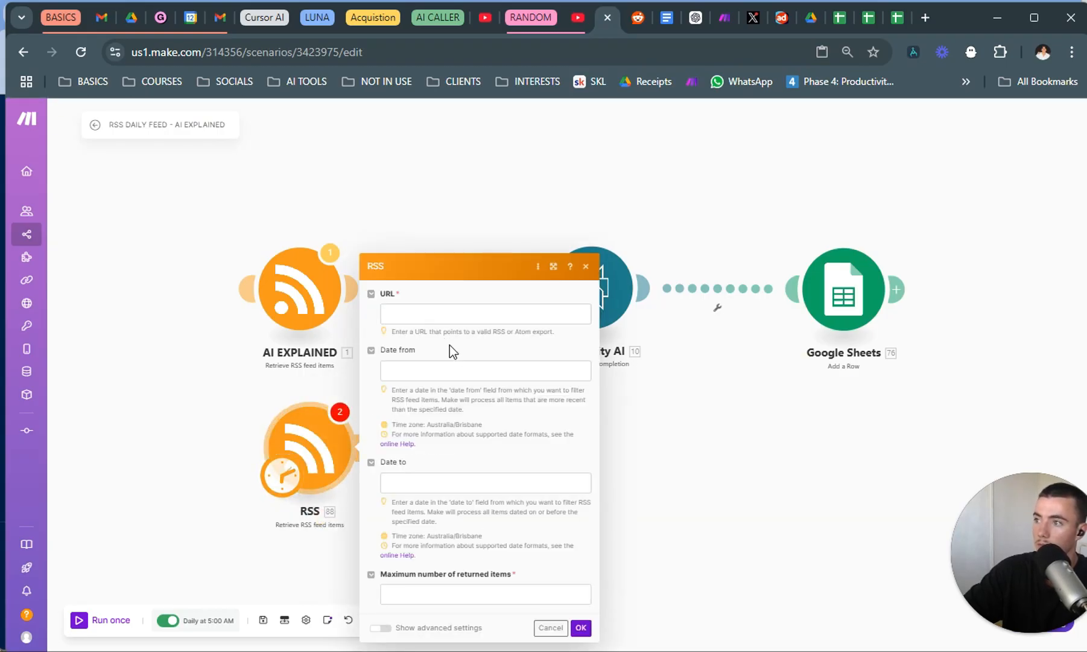
left_click(453, 313)
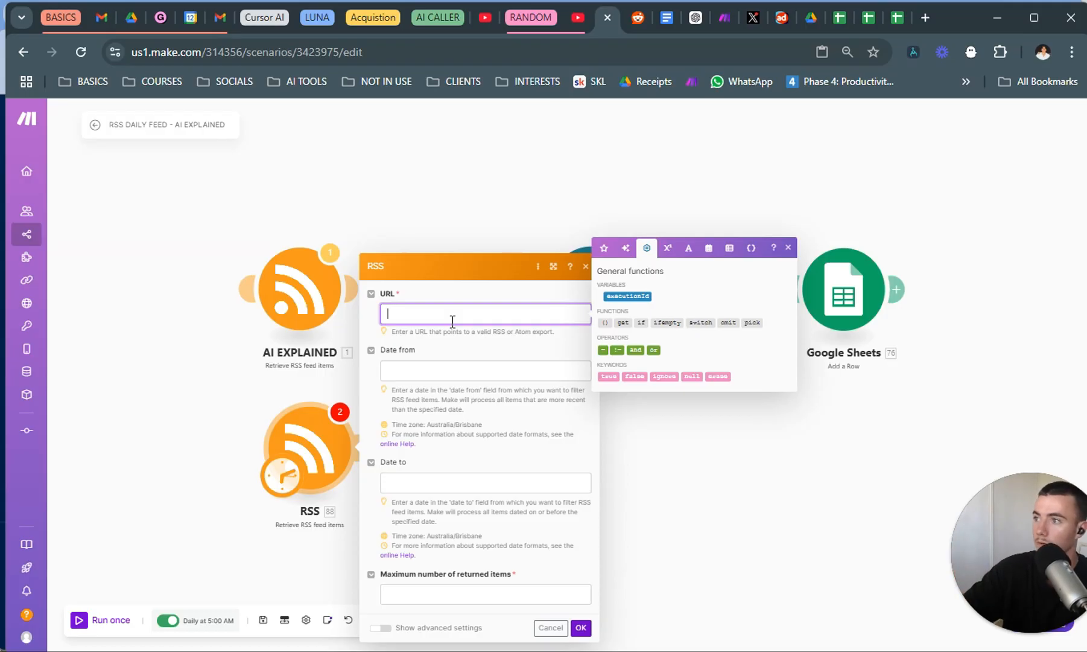
type("formatDate( now ; DD/MM/YYYY )")
left_click_drag(528, 315, 352, 318)
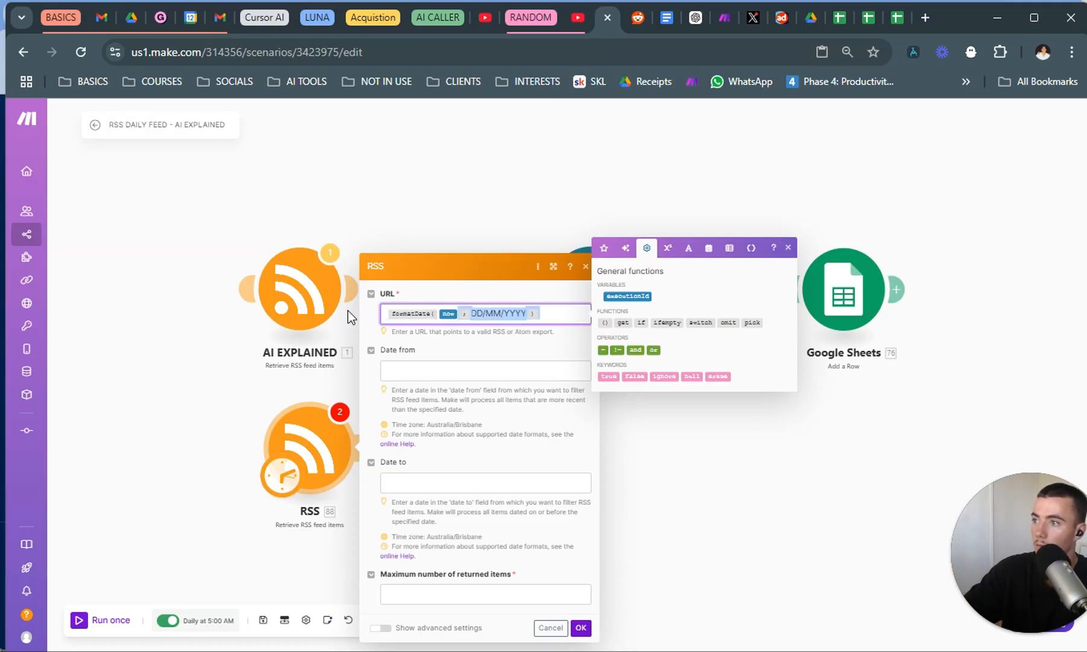
key("BackSpace")
Copy the AI EXPLAINED module's YouTube feed address through "channel_id=" and use it as the new RSS module's URL.
left_click(314, 313)
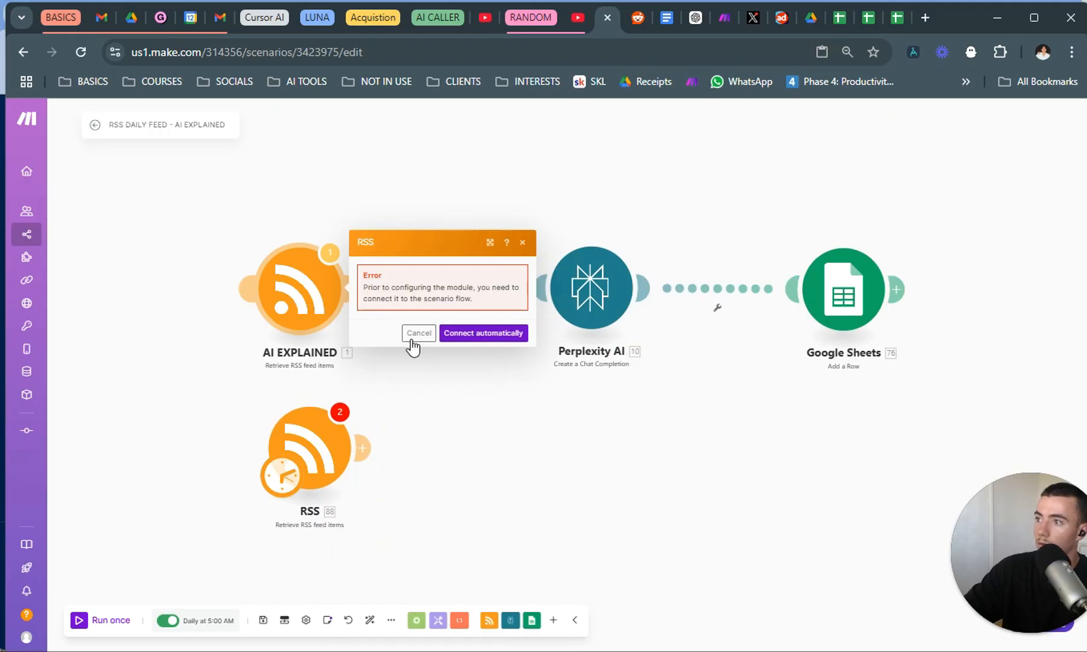
left_click(516, 333)
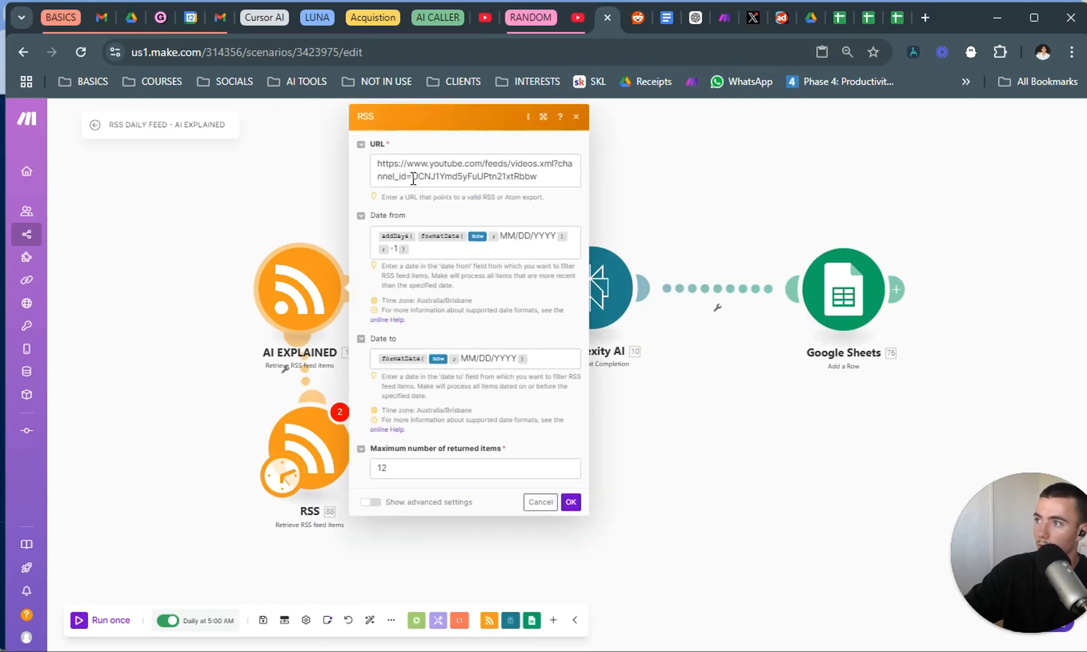
left_click_drag(413, 176, 359, 168)
key("ctrl+c")
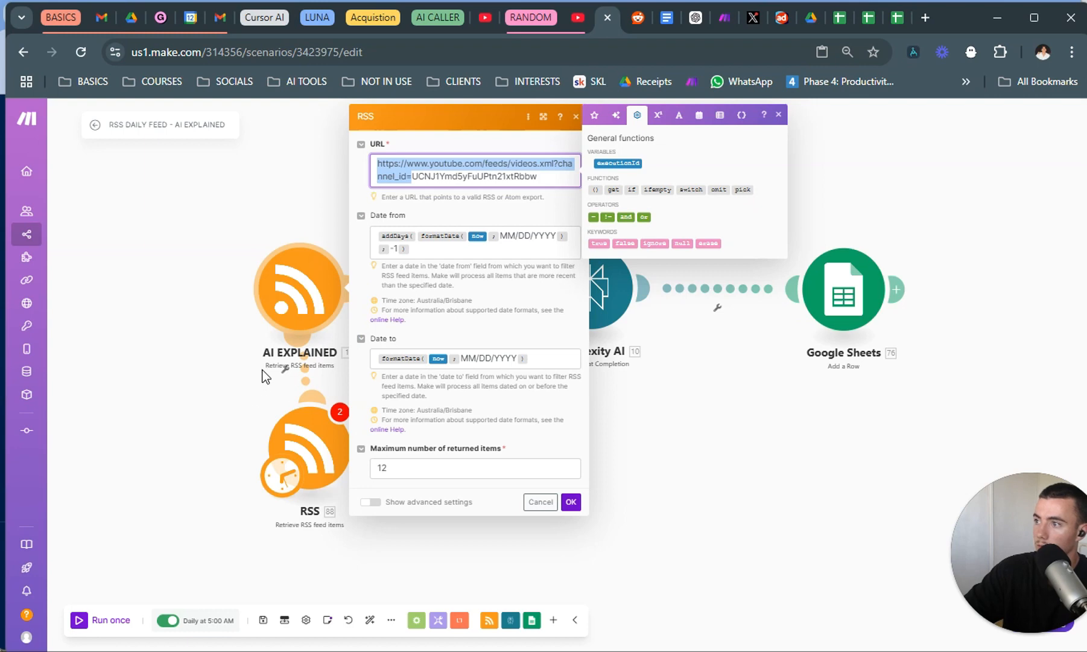
left_click_drag(262, 370, 257, 371)
right_click(308, 382)
left_click(335, 407)
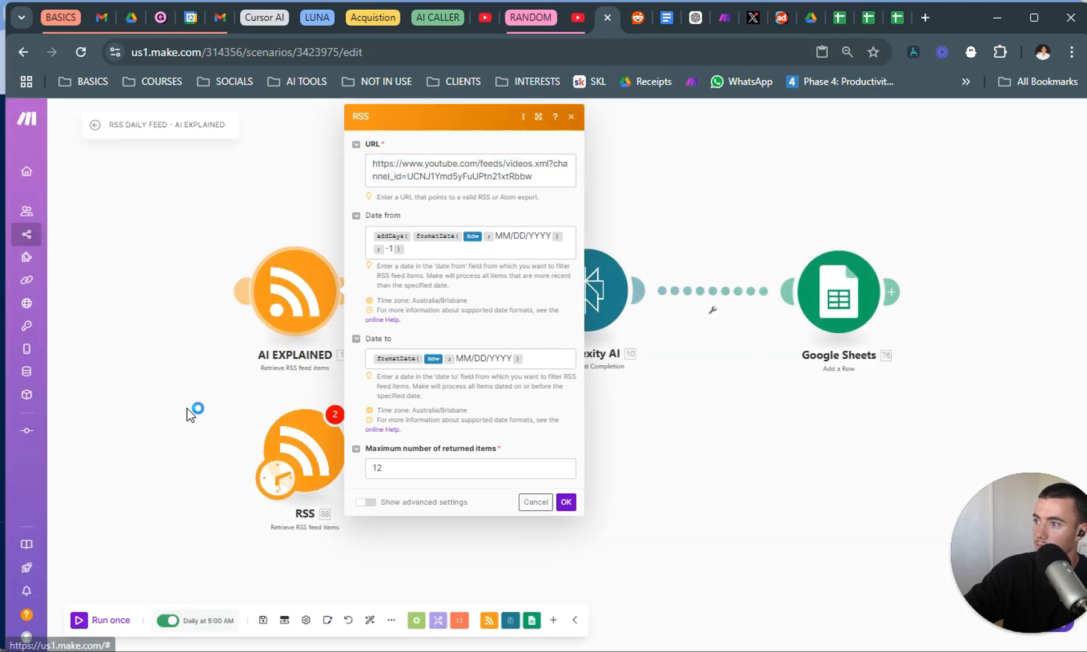
left_click(440, 317)
key("ctrl+v")
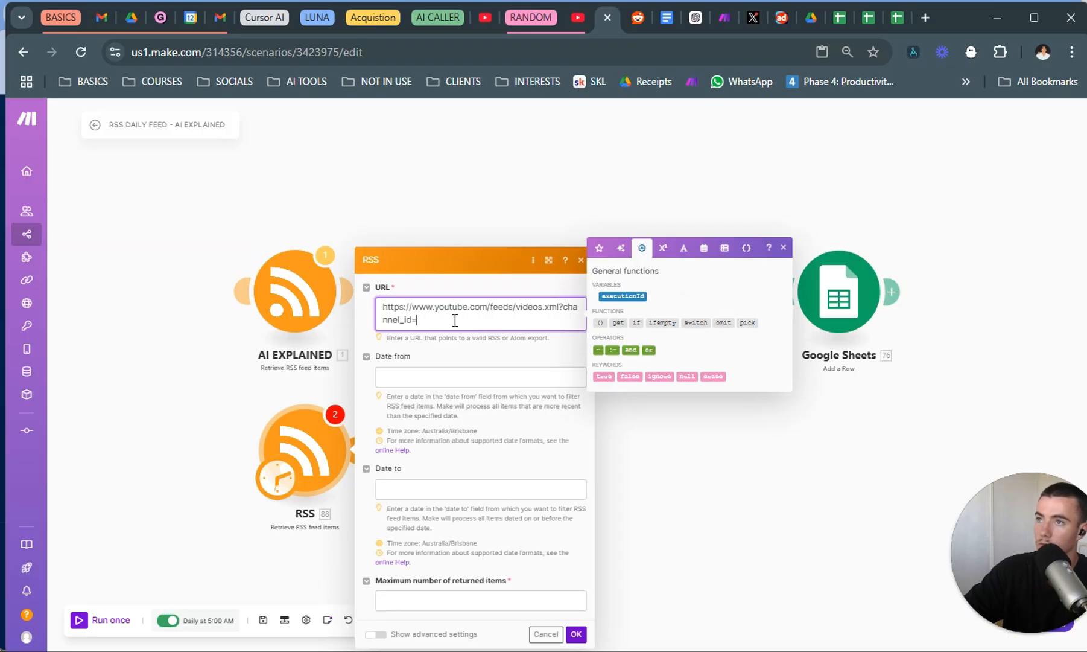
Copy the first YouTube channel ID under STEP 1 in the Google Docs notes and append it to the new RSS module's URL.
left_click(667, 18)
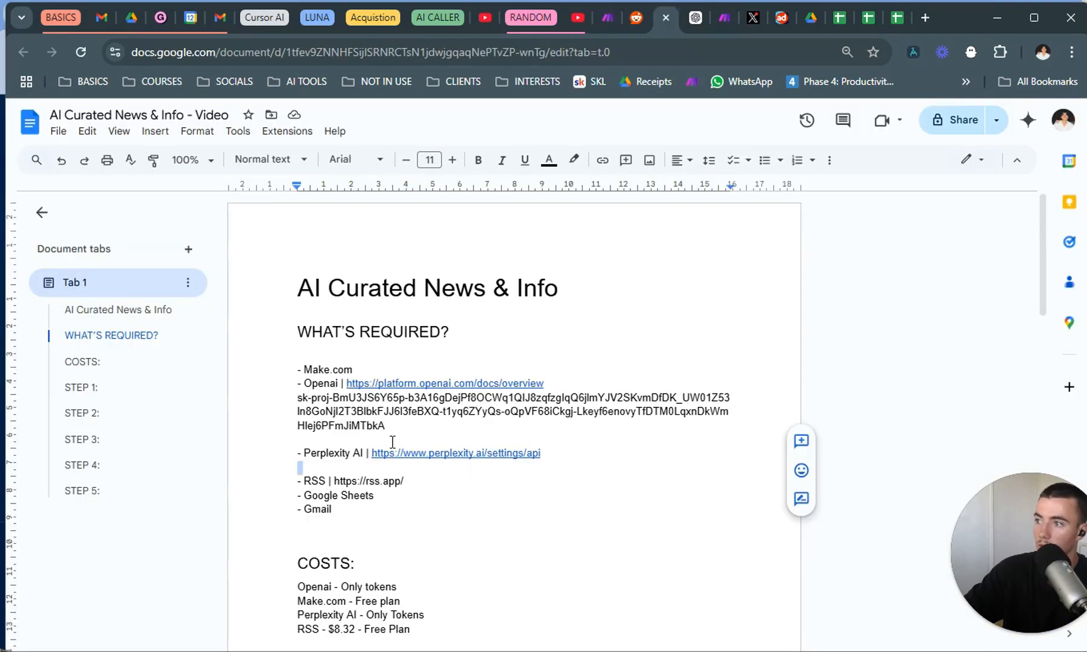
scroll(392, 442, "down", 5)
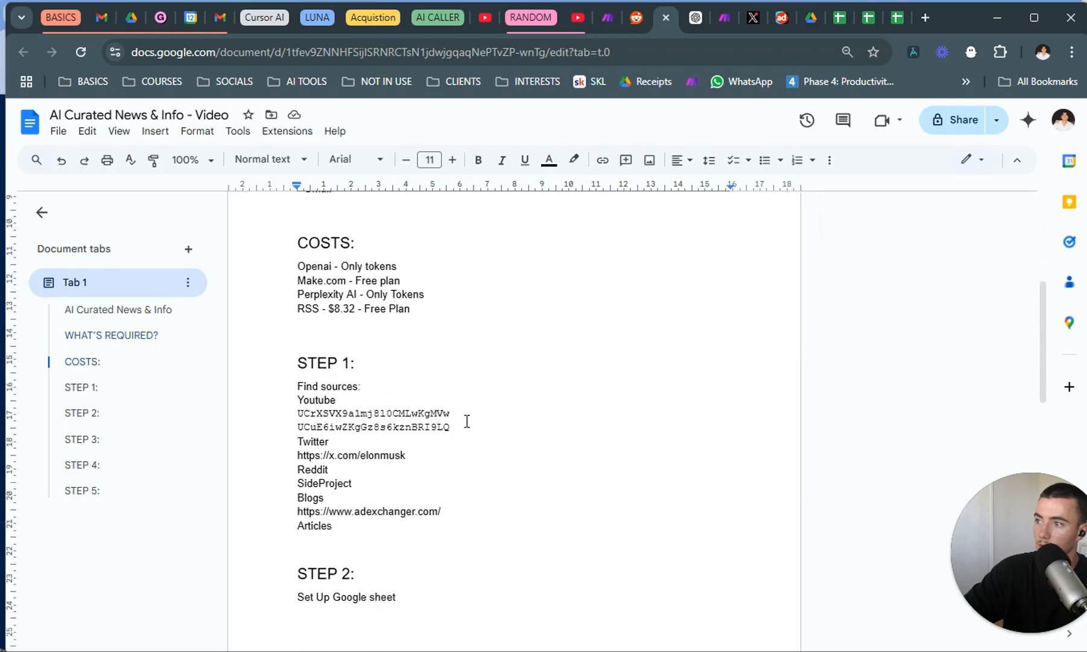
left_click_drag(456, 412, 294, 421)
key("ctrl+c")
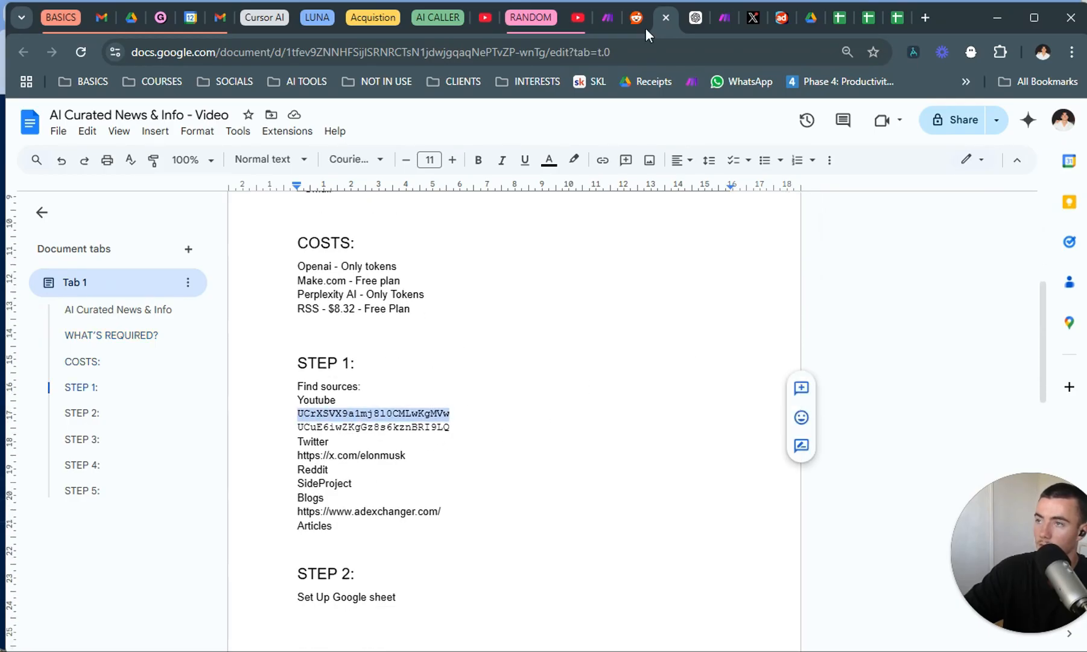
left_click(606, 18)
key("ctrl+v")
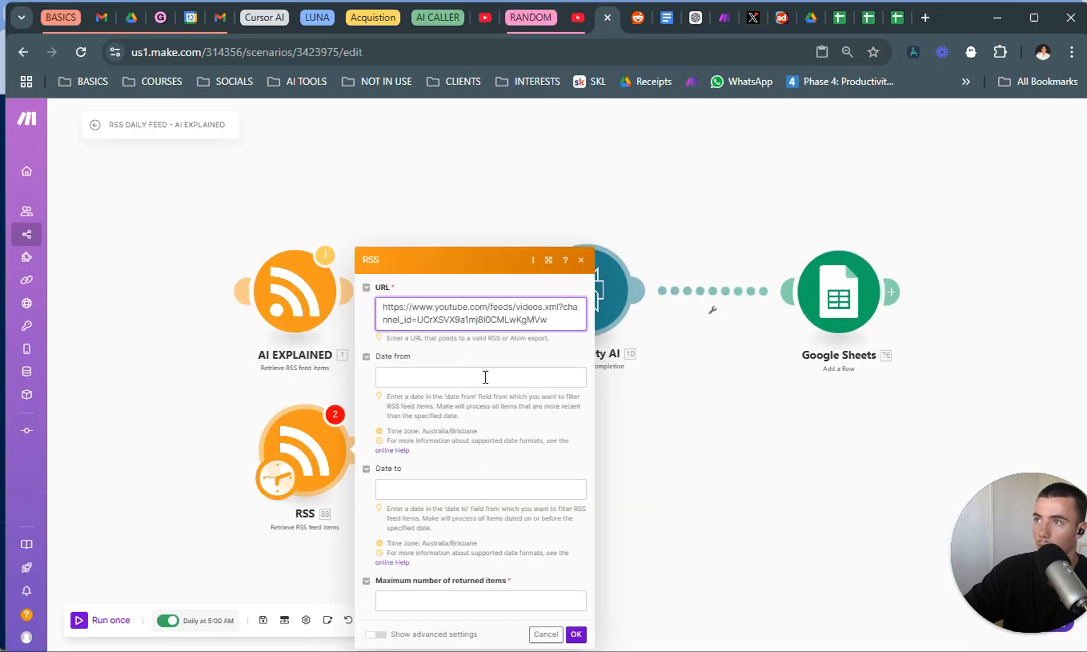
Set the new RSS module's maximum number of returned items to 3 and save its settings.
left_click(576, 633)
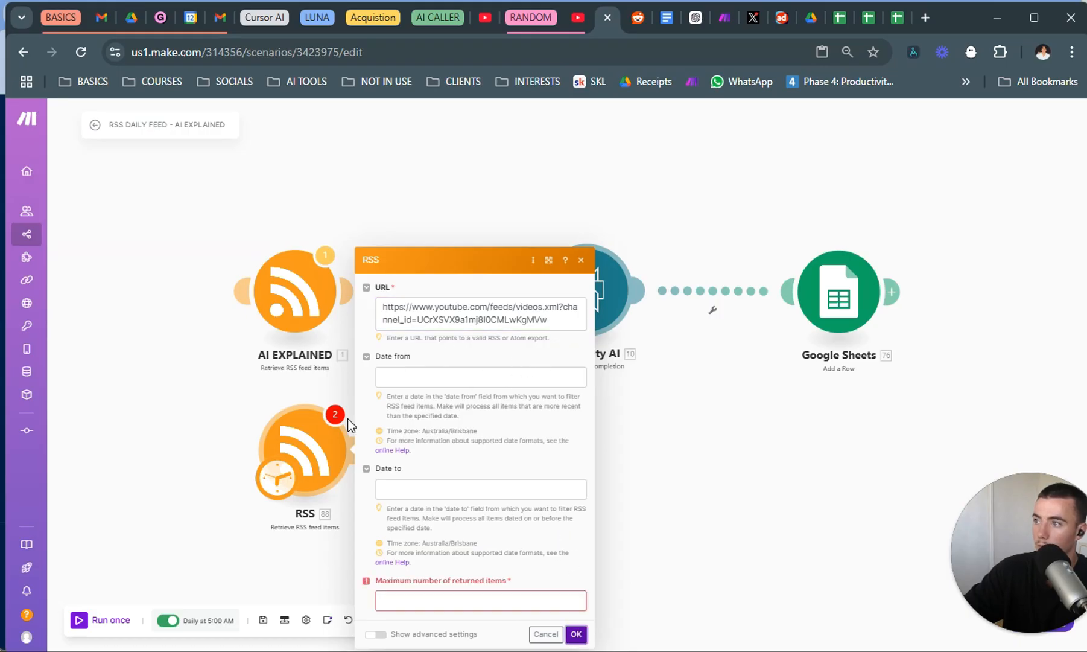
left_click(464, 600)
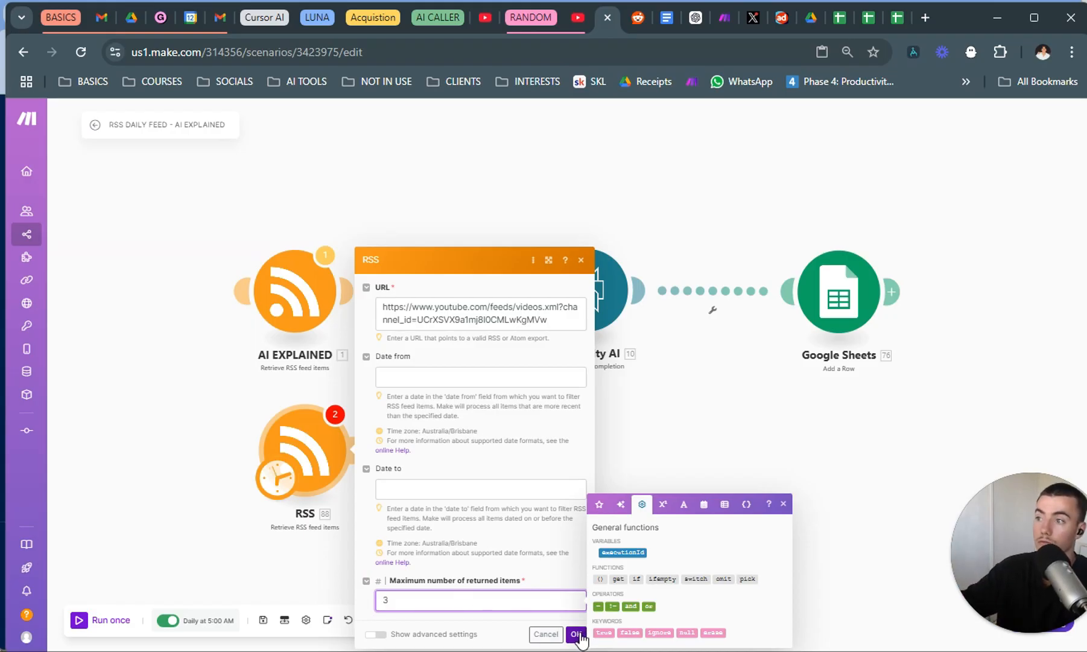
left_click(577, 634)
Connect AI EXPLAINED to the RSS module automatically and copy its Date from expression, addDays(formatDate(now; MM/DD/YYYY); -1), into the new RSS module.
left_click(306, 324)
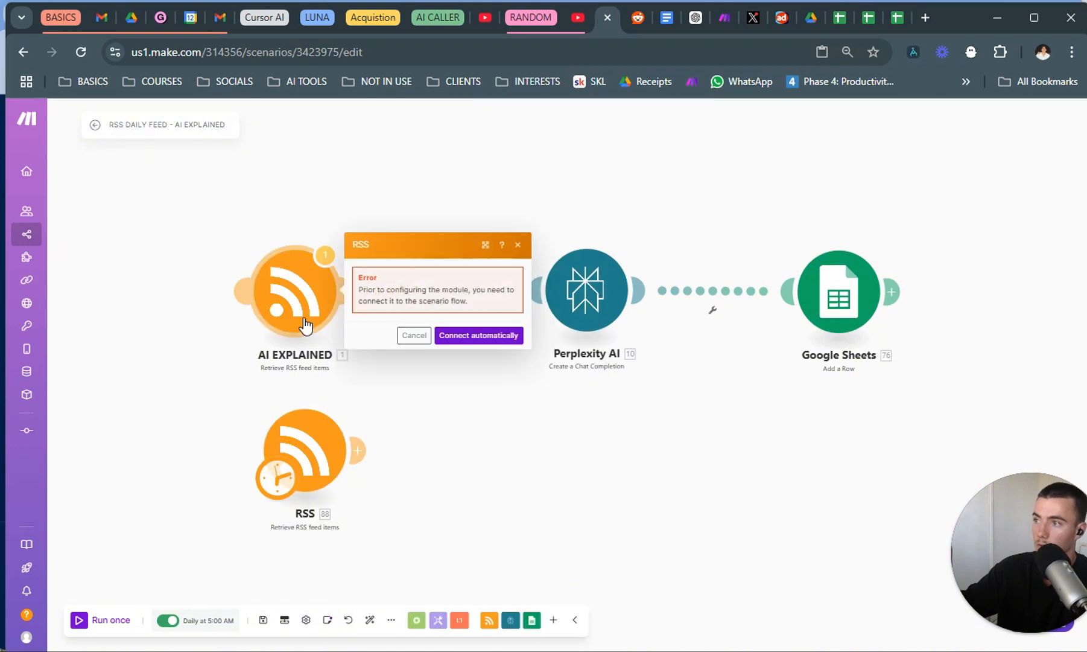
left_click(474, 335)
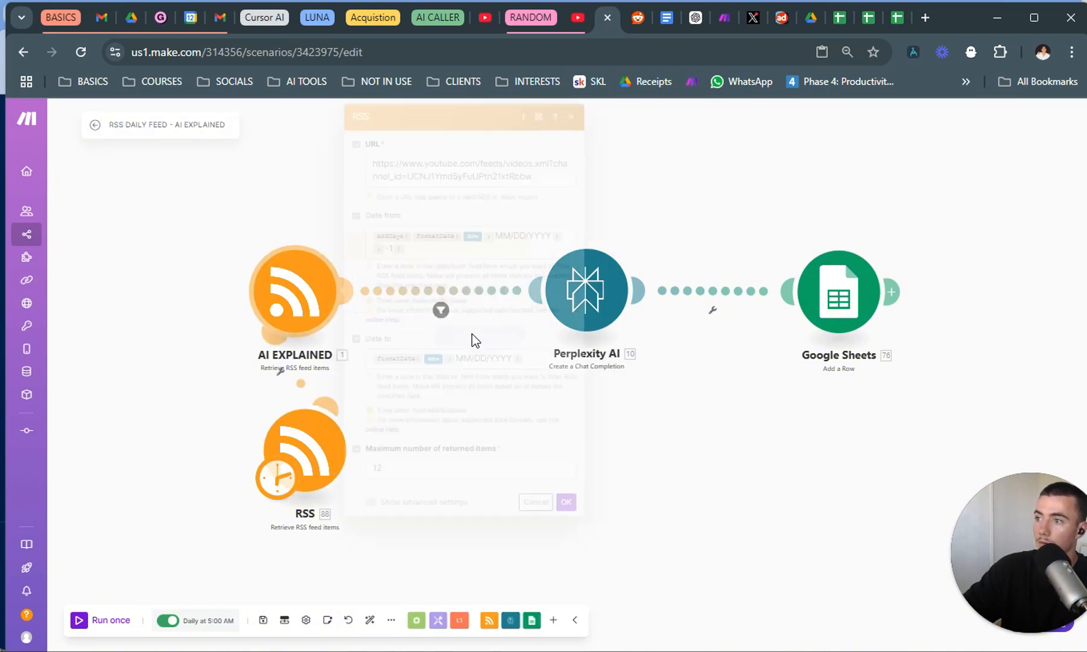
left_click_drag(423, 254, 327, 225)
key("ctrl+c")
left_click(293, 438)
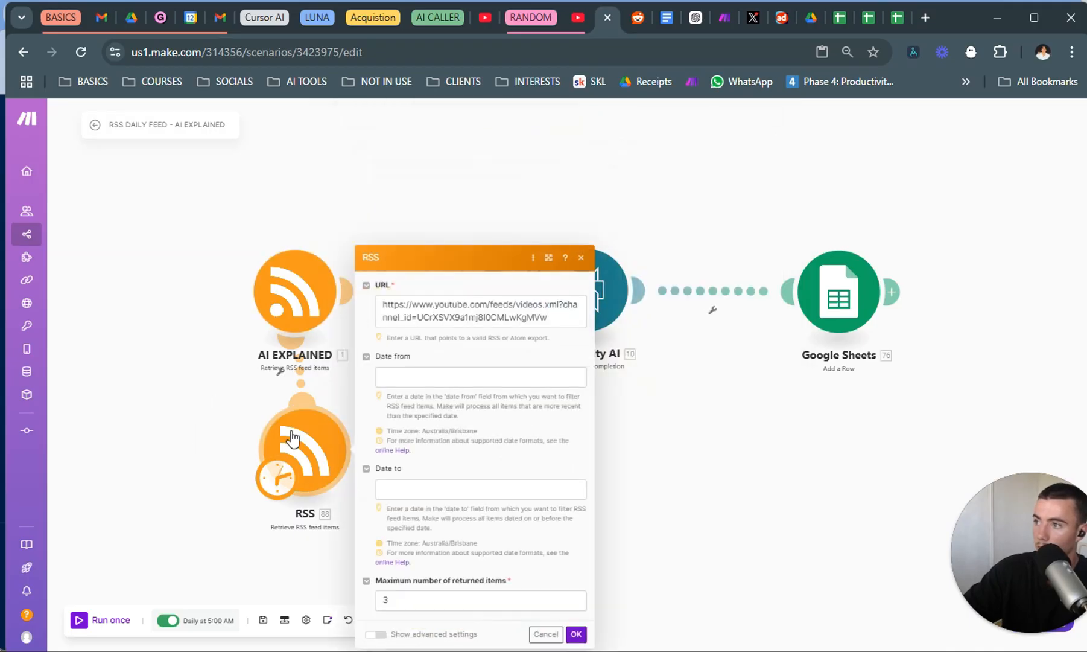
left_click(486, 381)
key("ctrl+v")
left_click(145, 384)
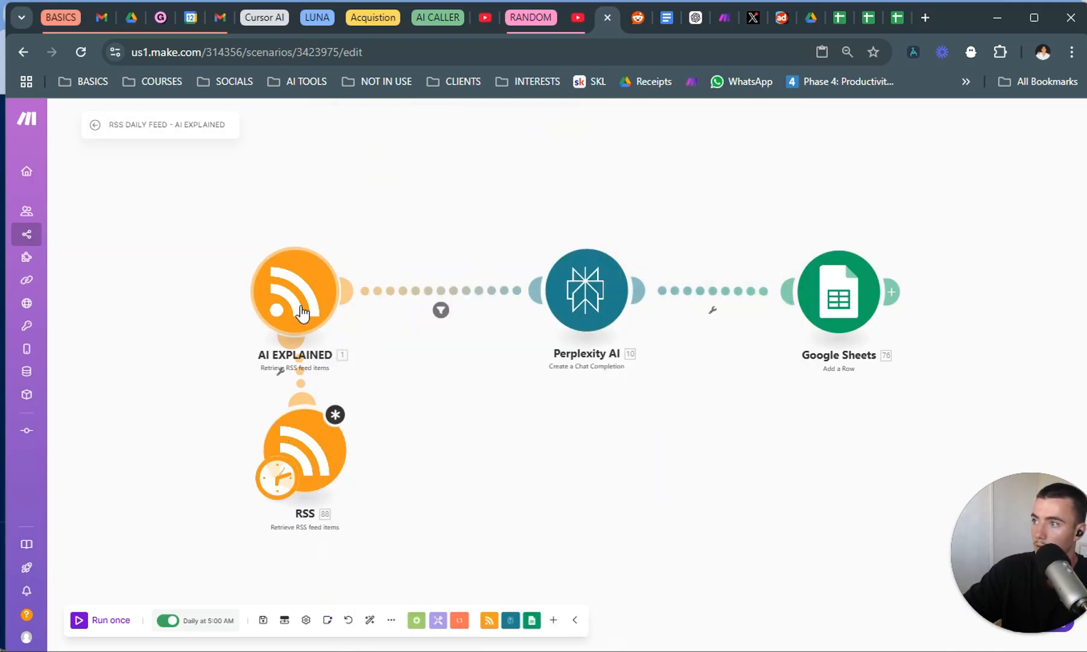
Copy AI EXPLAINED's Date to expression, formatDate(now; MM/DD/YYYY), into the new RSS module's Date to and save the module.
left_click(302, 312)
left_click(534, 357)
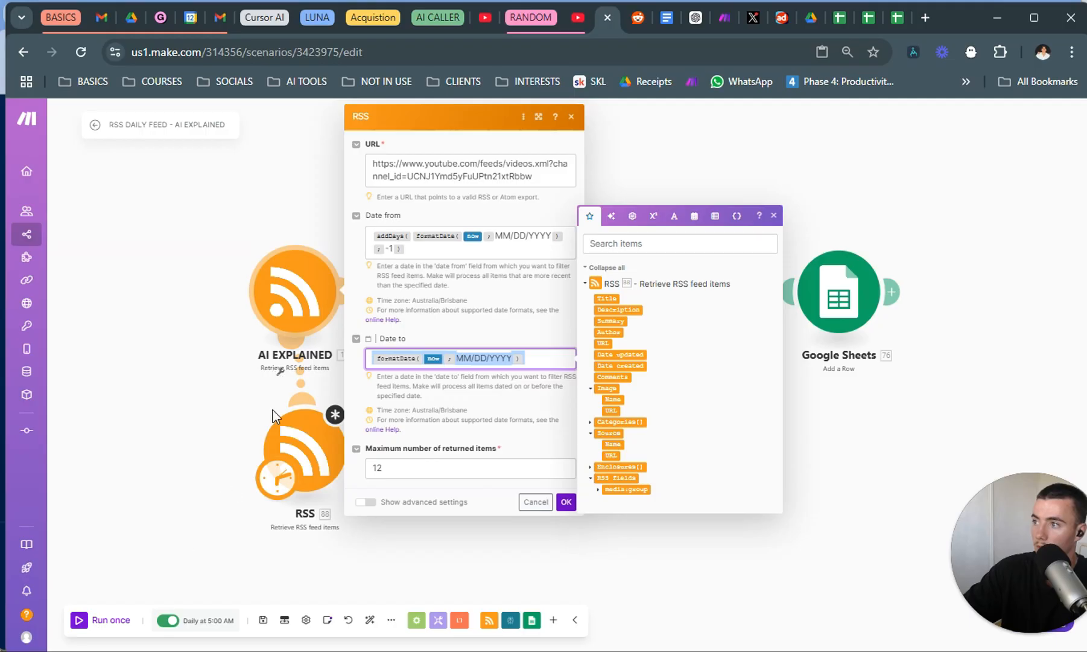
left_click(305, 449)
left_click(461, 488)
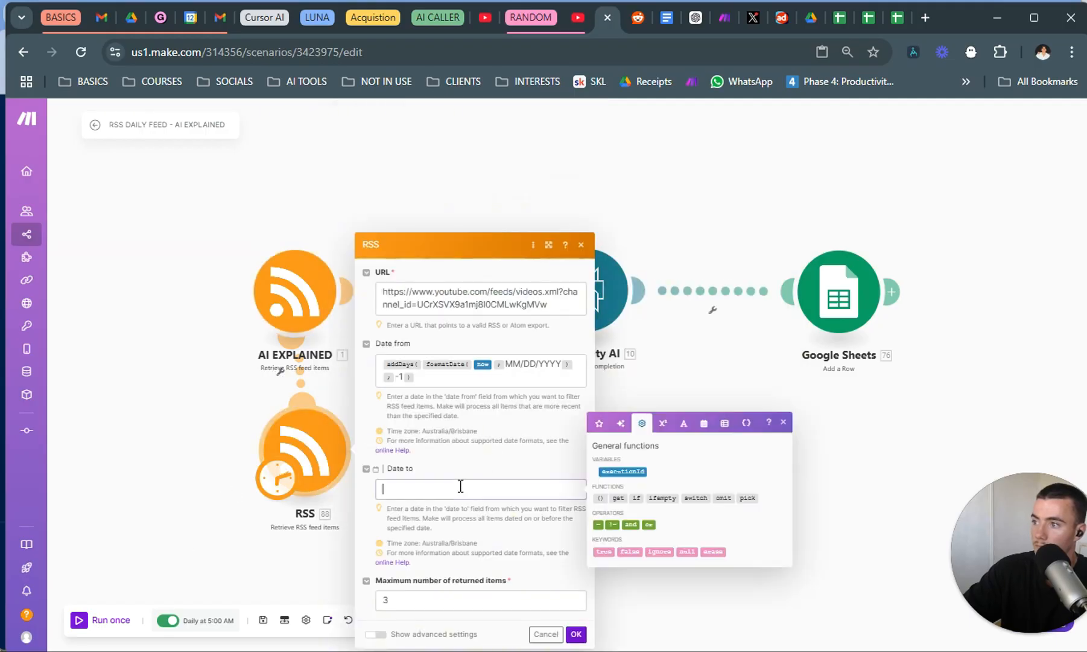
type("formatDate(now; MM/DD/YYYY)")
left_click(504, 468)
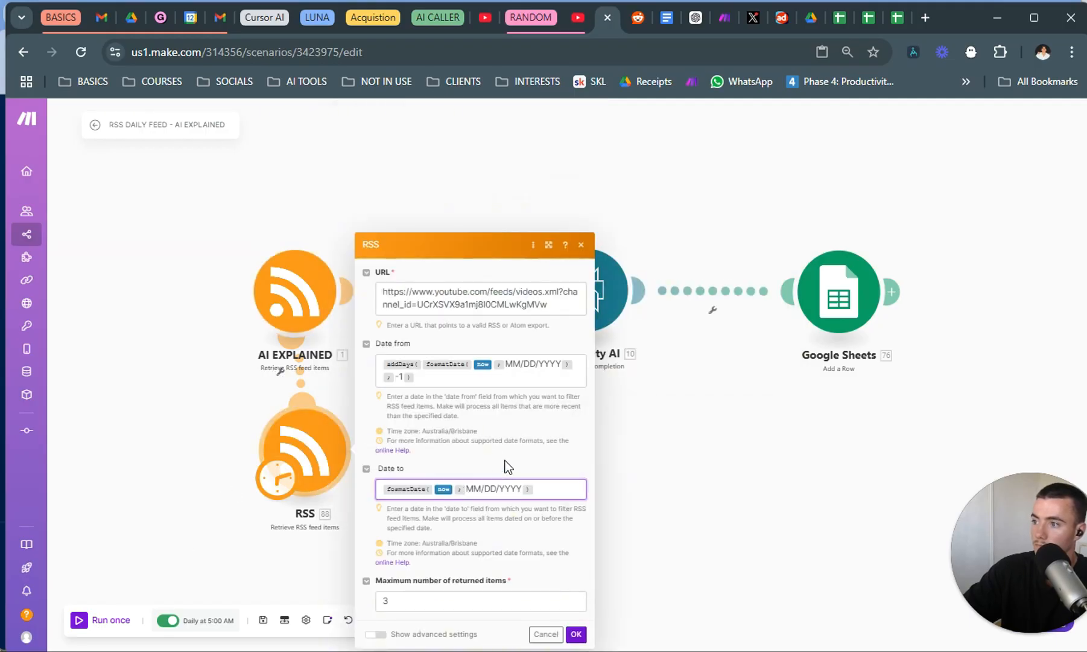
left_click(576, 633)
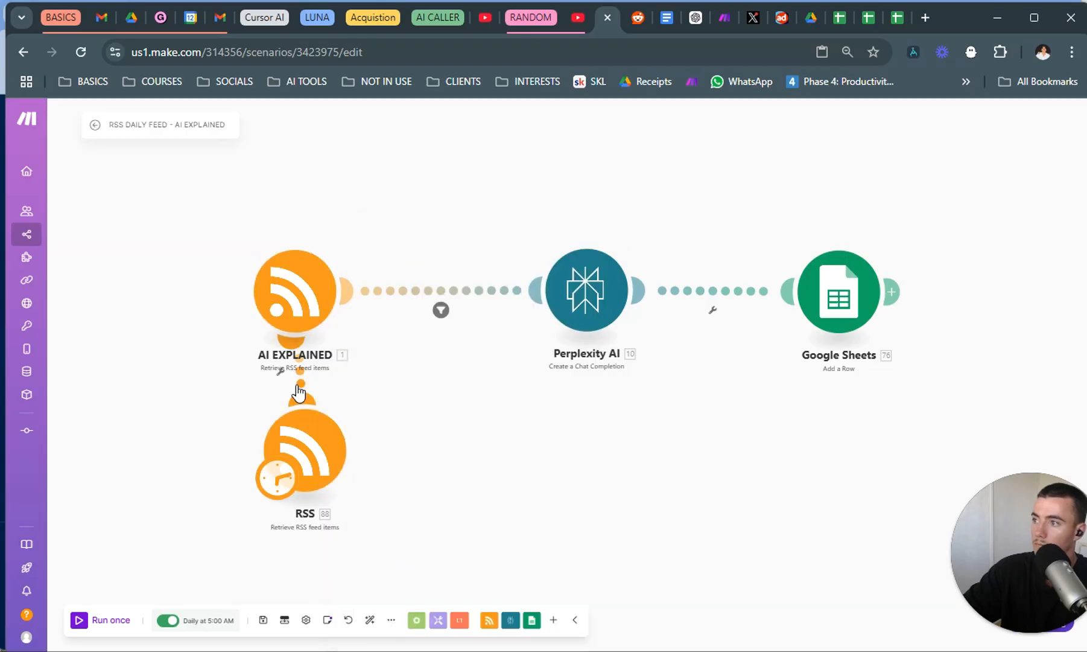
Unlink the new RSS module from AI EXPLAINED and check its Date from and Date to expressions before saving it.
left_click(299, 389)
left_click(329, 413)
left_click(300, 450)
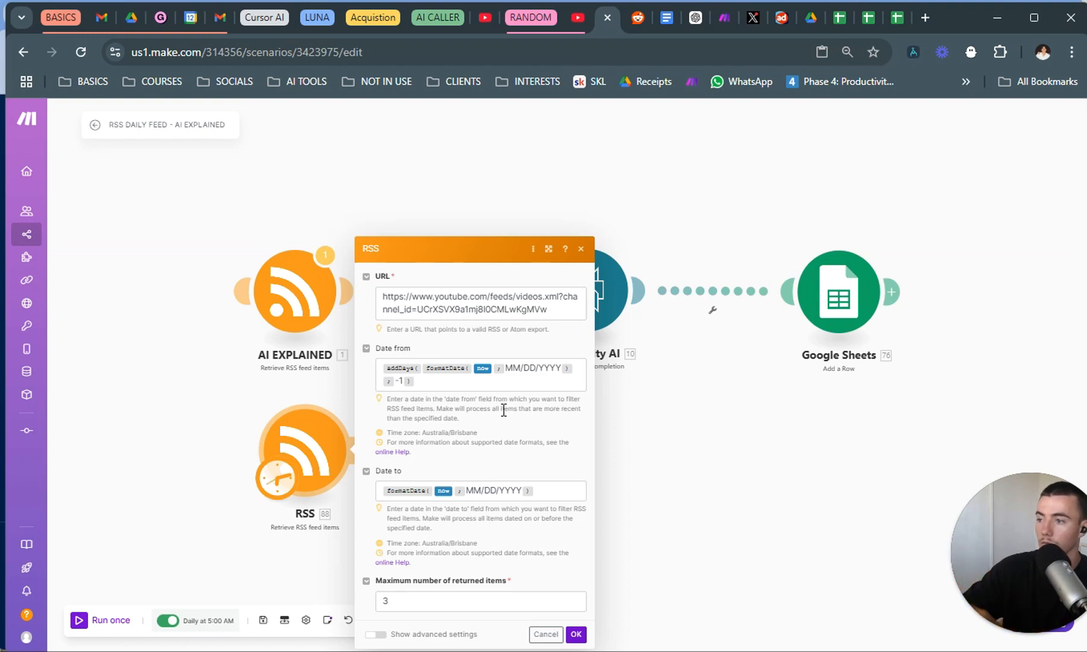
left_click_drag(424, 377, 386, 362)
left_click(556, 447)
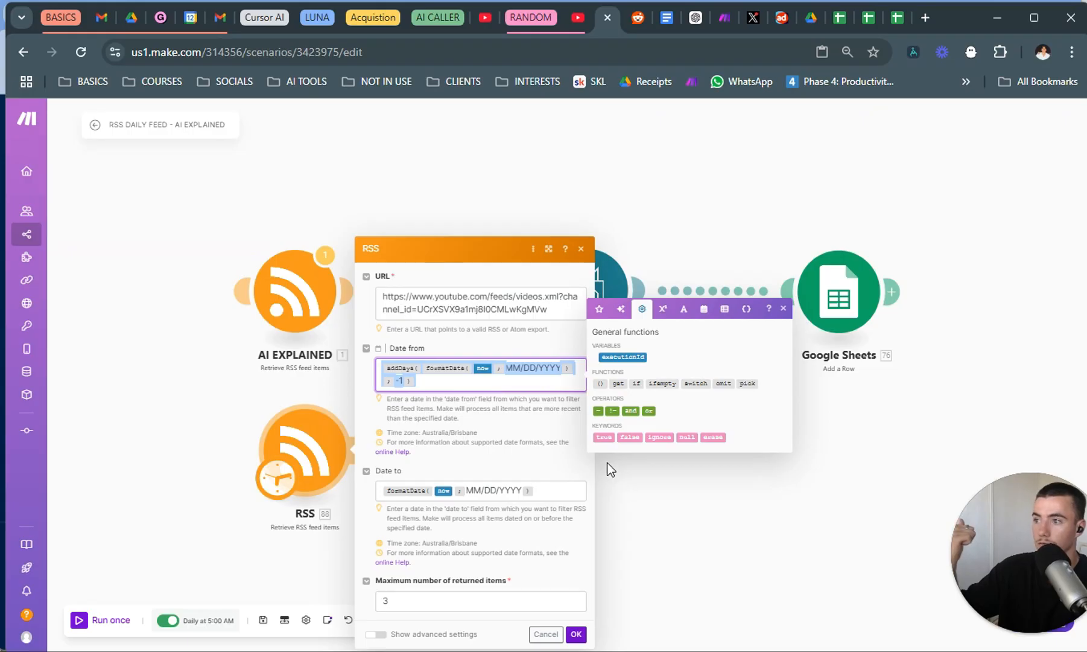
left_click(571, 491)
left_click(546, 523)
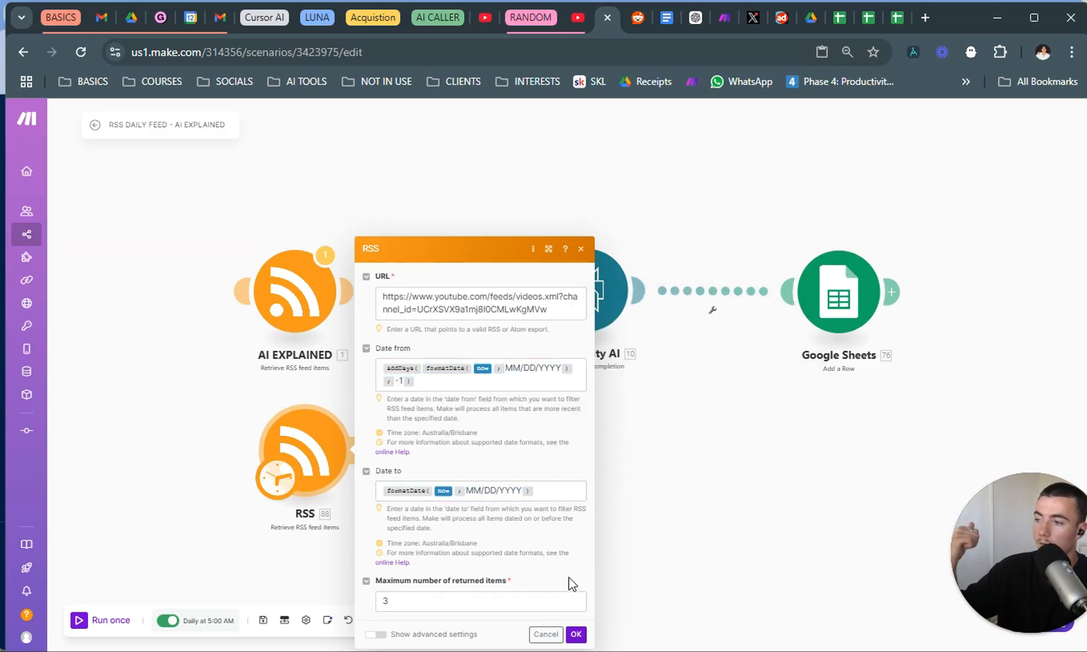
left_click(576, 633)
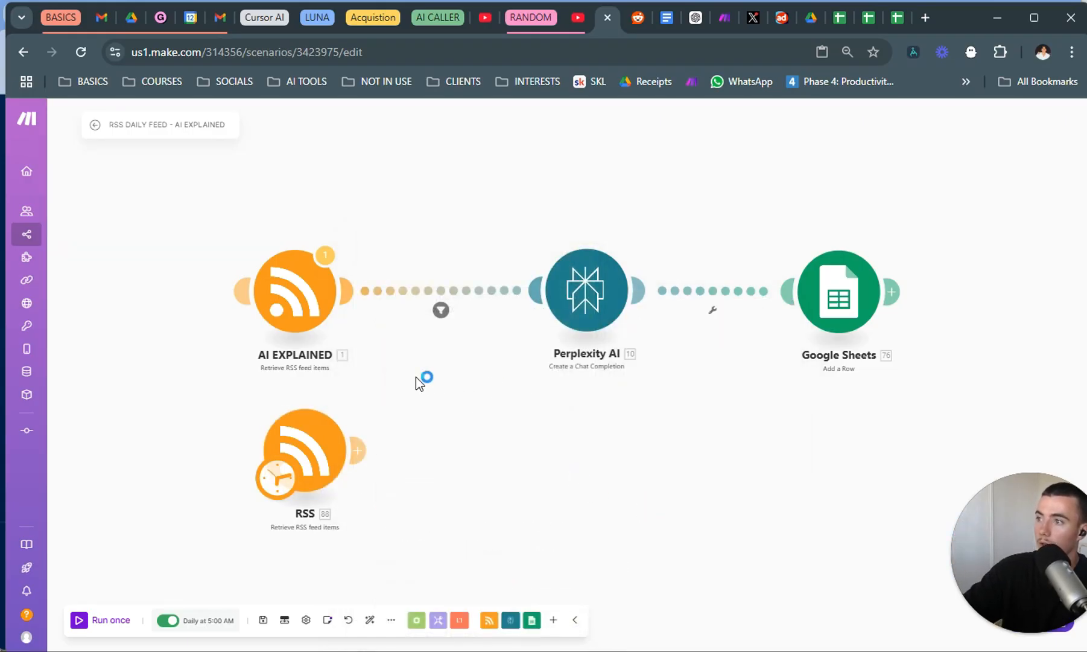
left_click(356, 444)
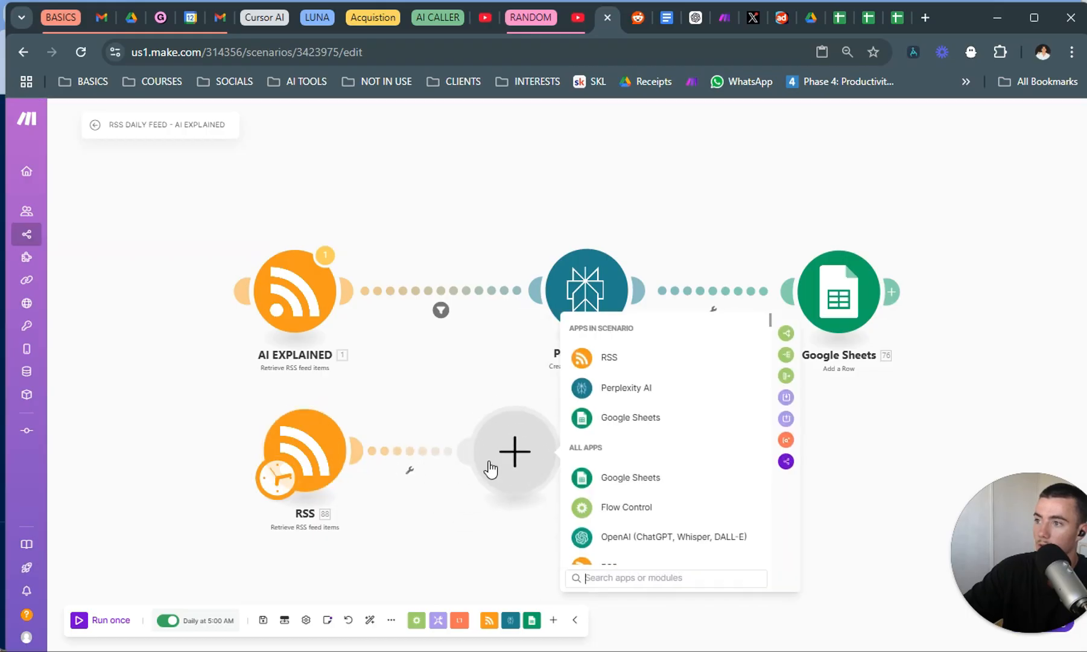
left_click(428, 475)
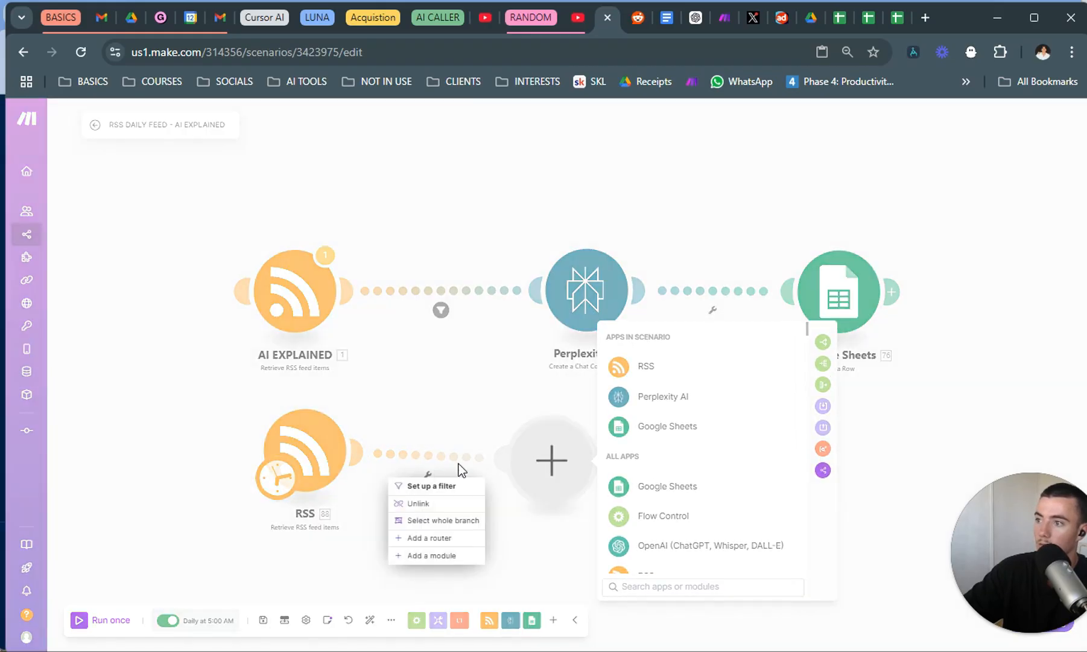
left_click(548, 454)
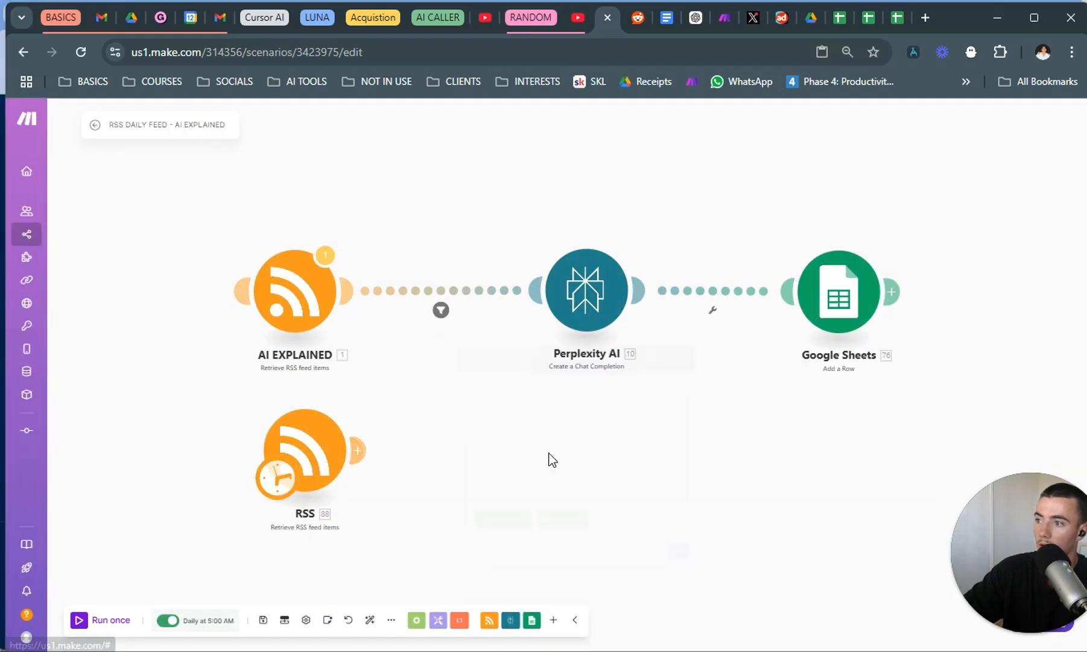
Add a Perplexity AI "Create a Chat Completion" module after the new RSS module.
left_click(358, 450)
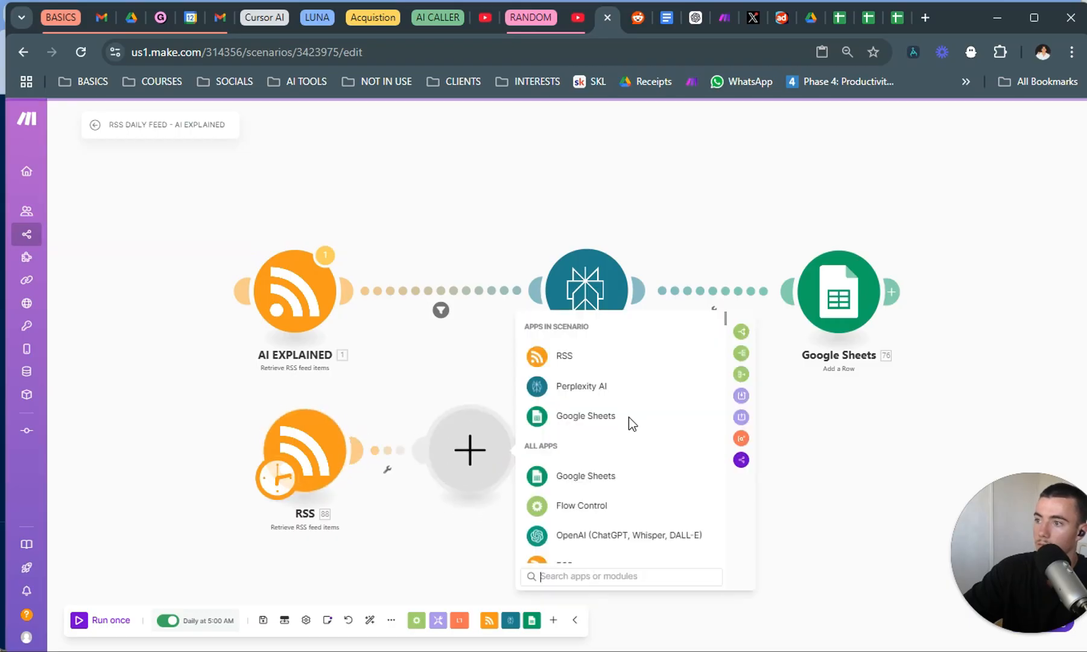
left_click(584, 398)
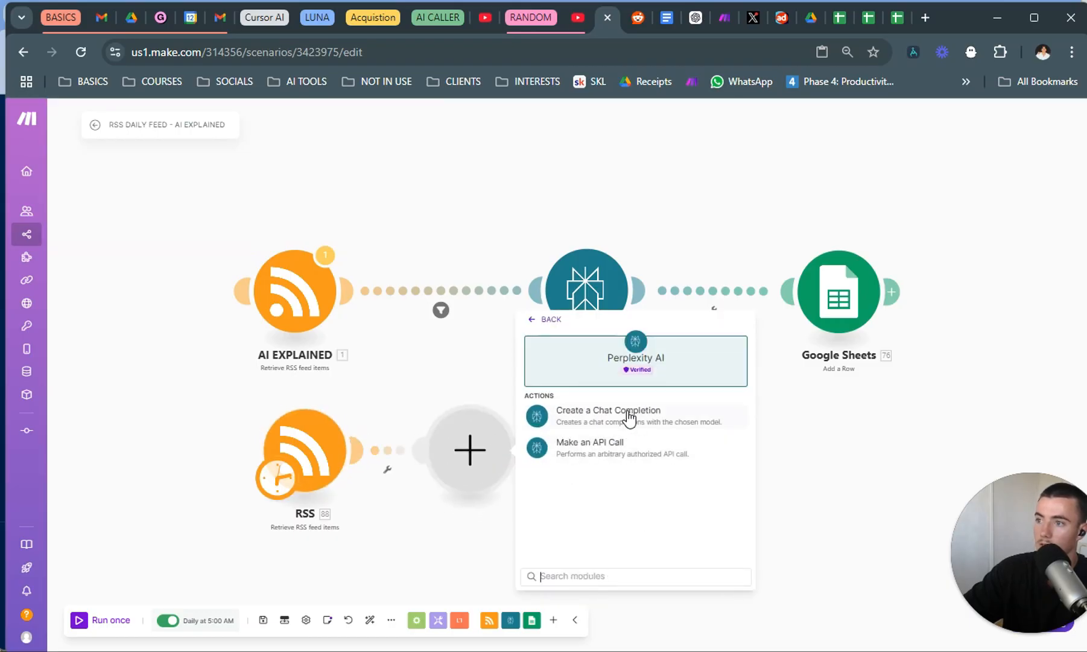
left_click(608, 411)
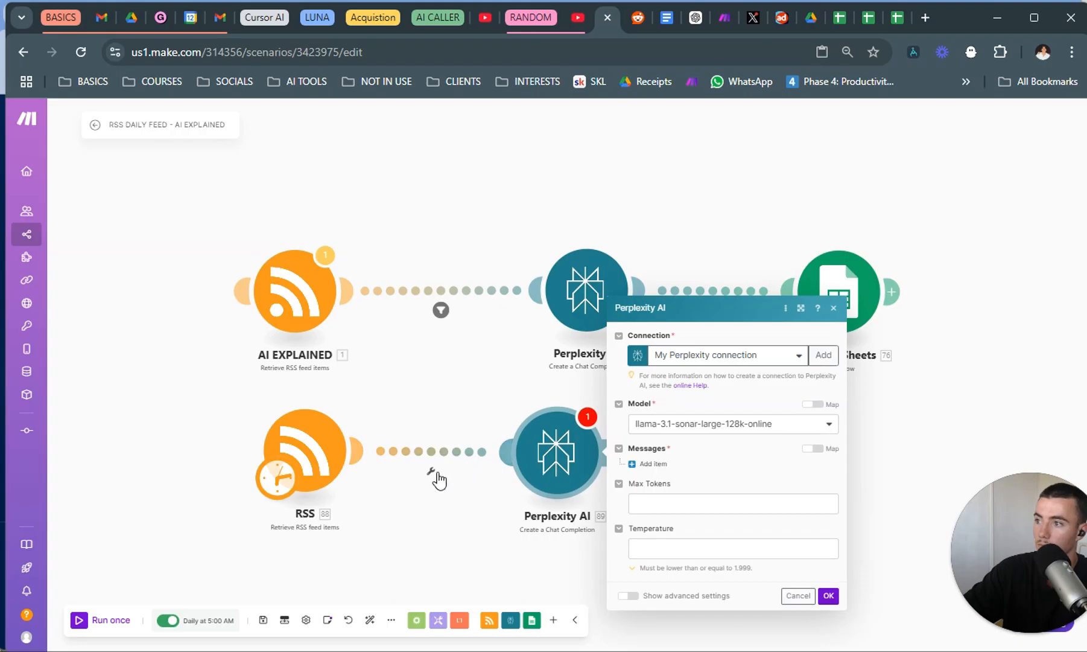
Add a message with role User and placeholder content "a" to the new Perplexity AI module, save it and place it below the existing one.
left_click(650, 465)
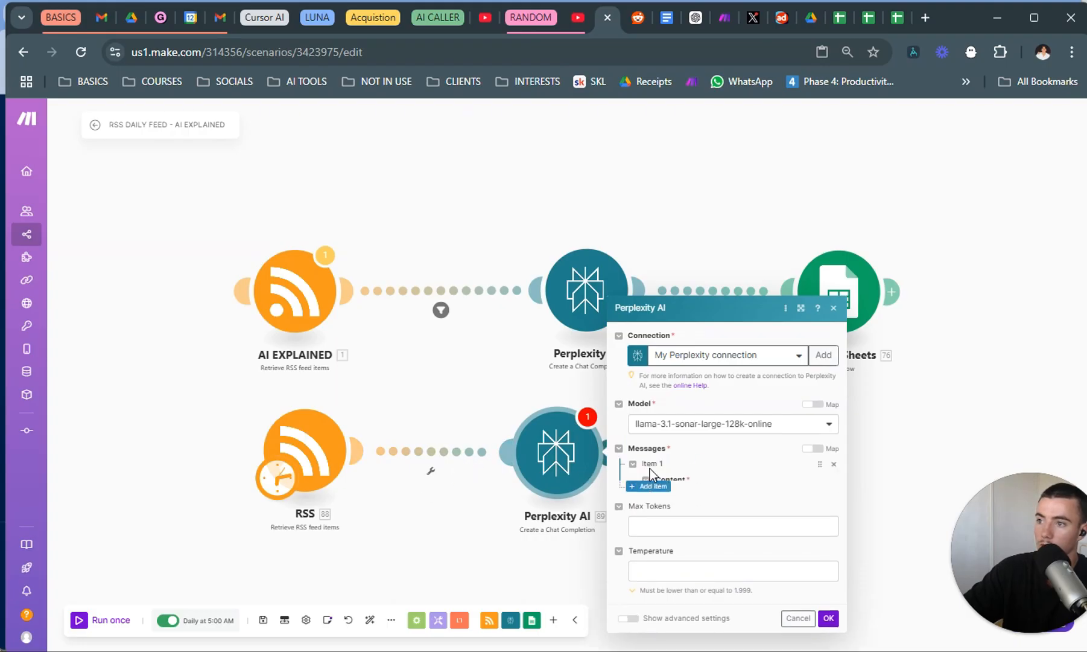
left_click(702, 395)
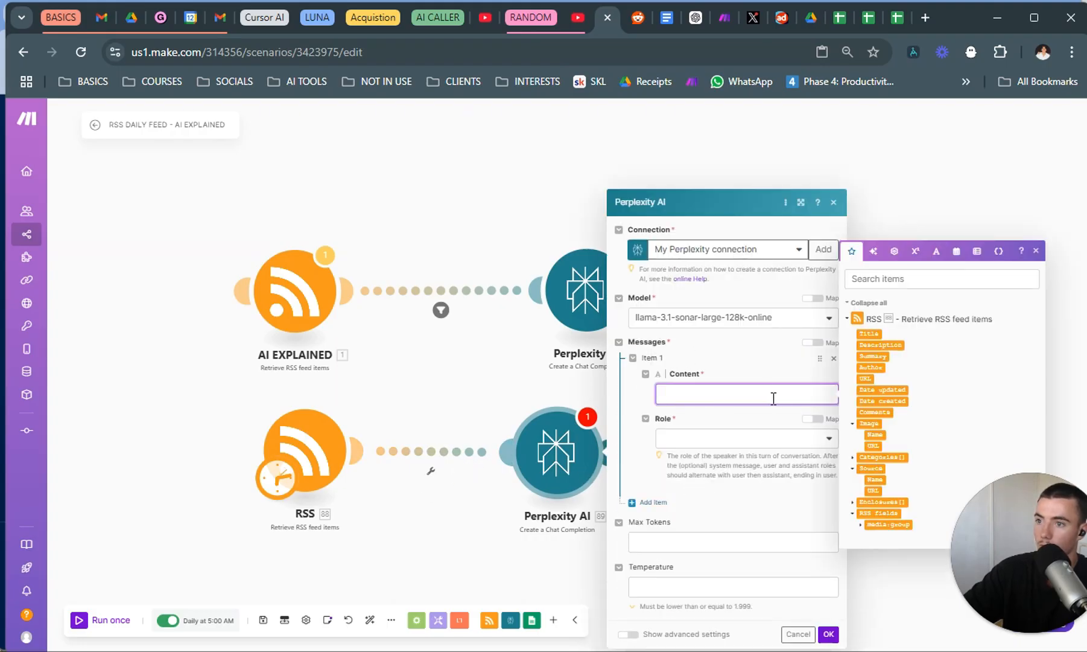
left_click(750, 446)
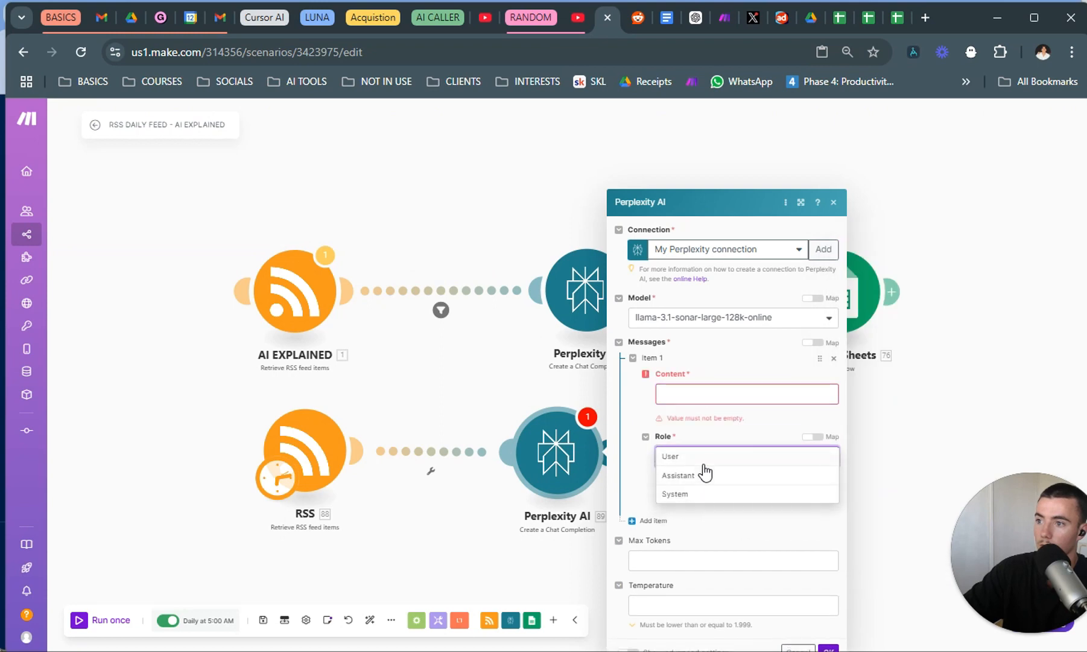
left_click(707, 461)
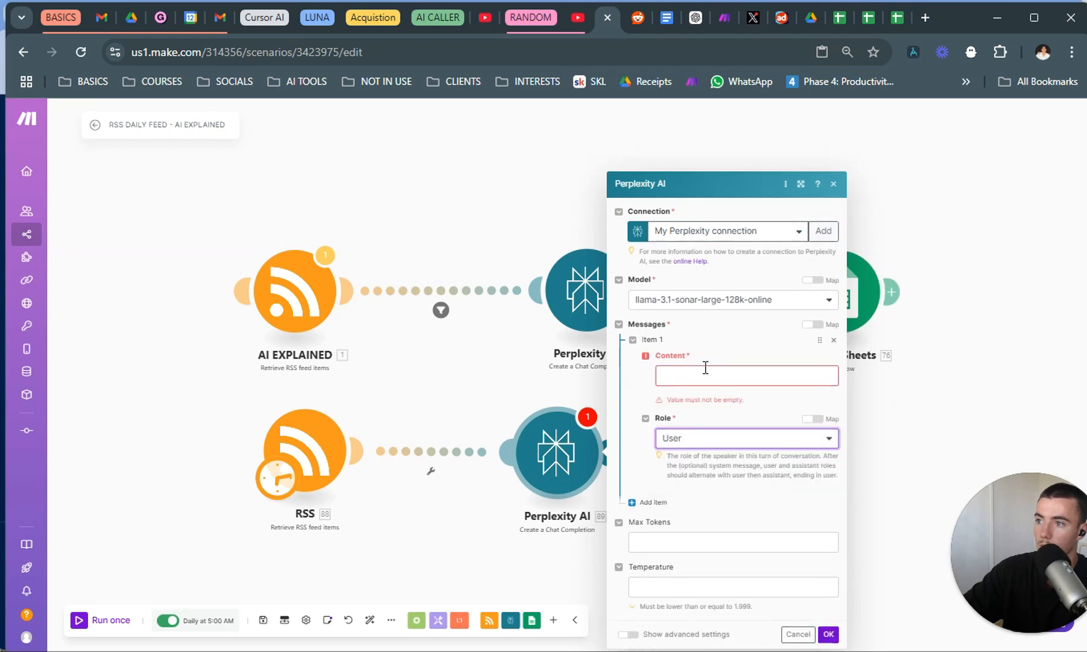
left_click(751, 373)
type("a")
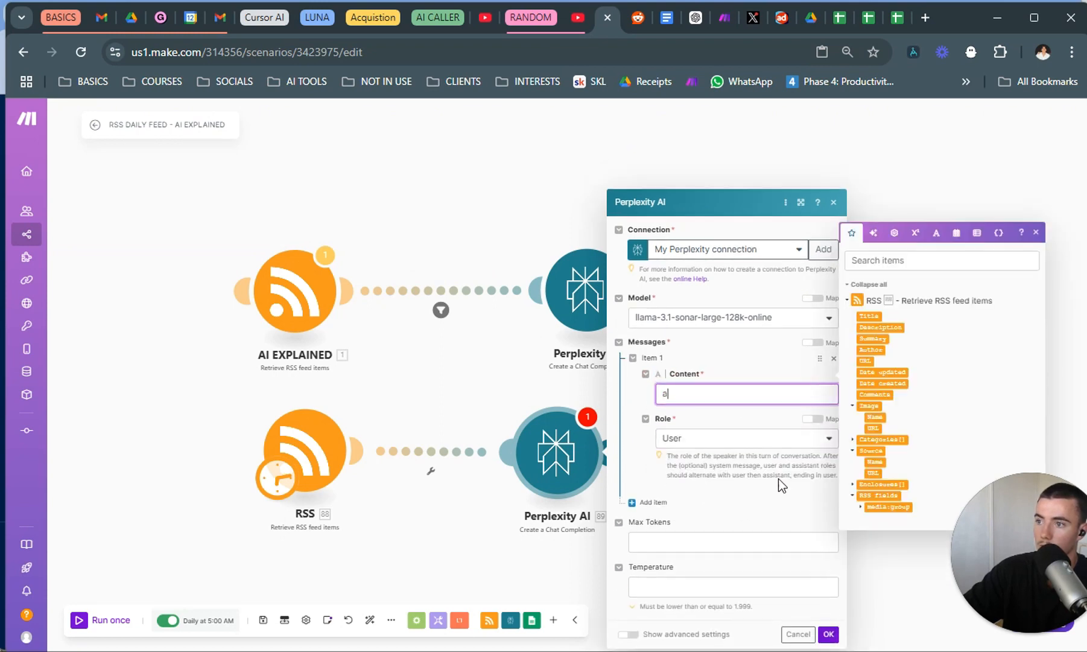
left_click(829, 634)
left_click_drag(552, 452, 578, 462)
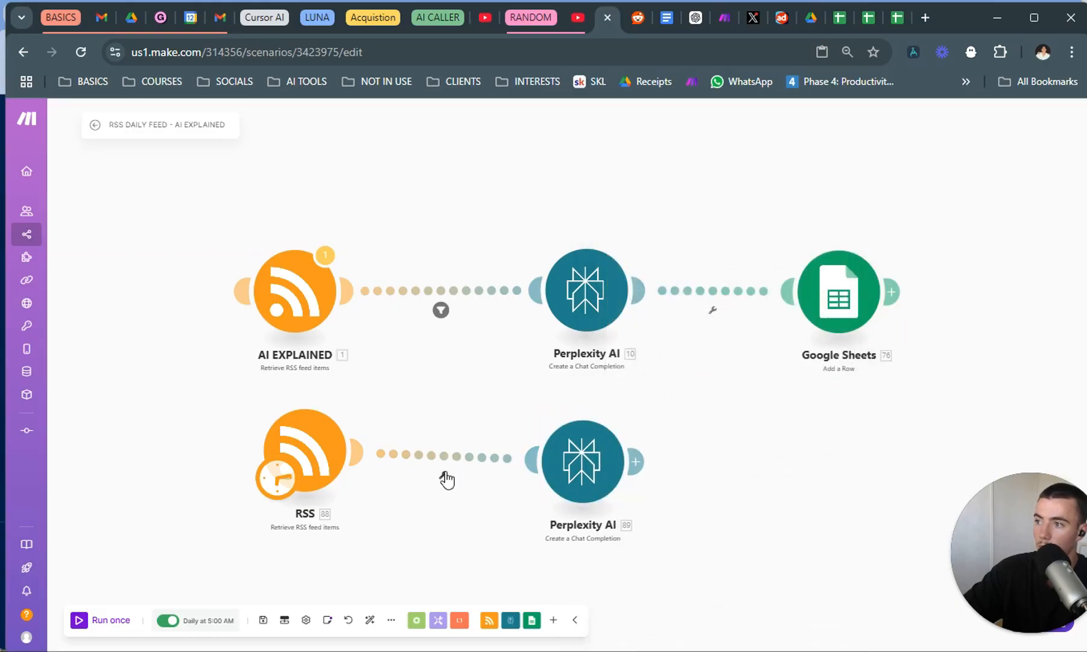
Check AI EXPLAINED's filter and set up the same condition, URL Exists, between the new RSS and Perplexity AI modules.
left_click(441, 313)
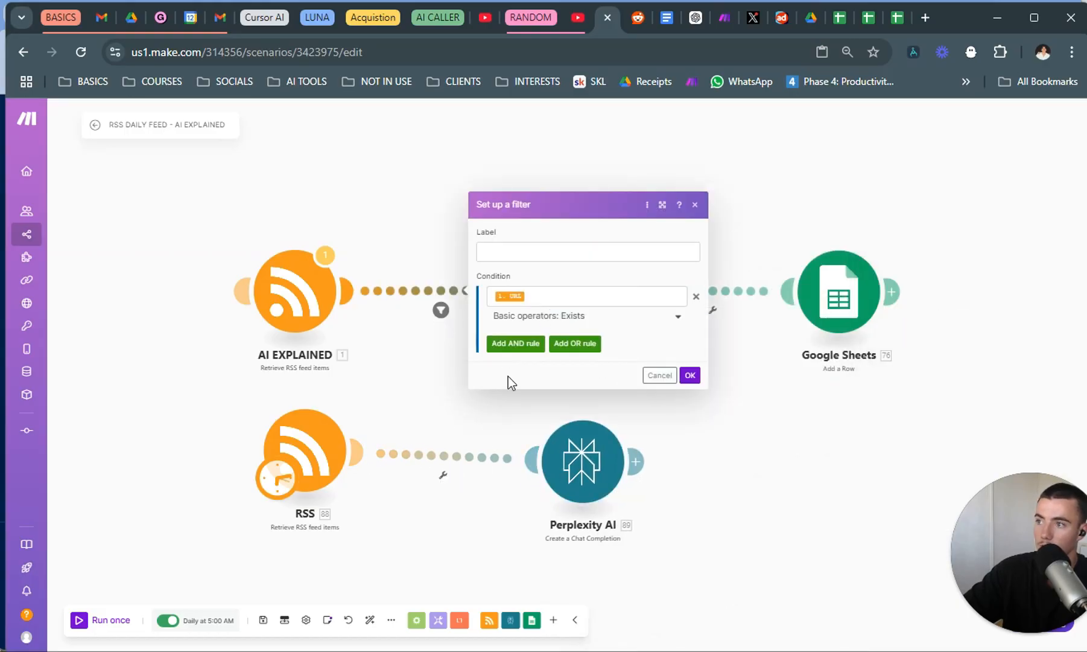
key("Escape")
left_click(444, 476)
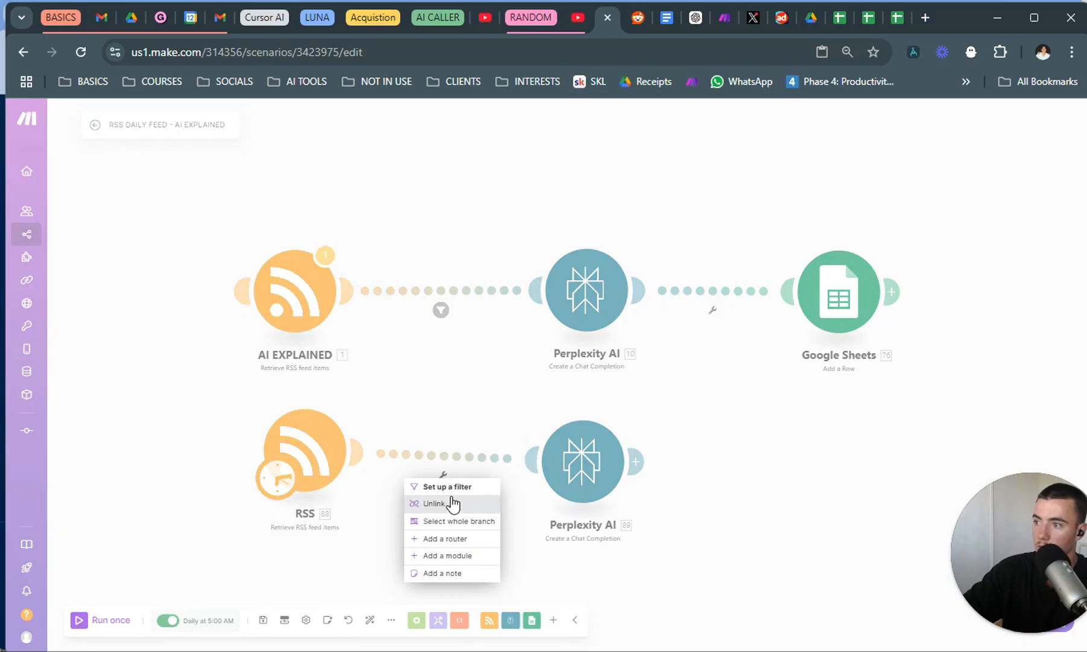
left_click(446, 487)
left_click(558, 451)
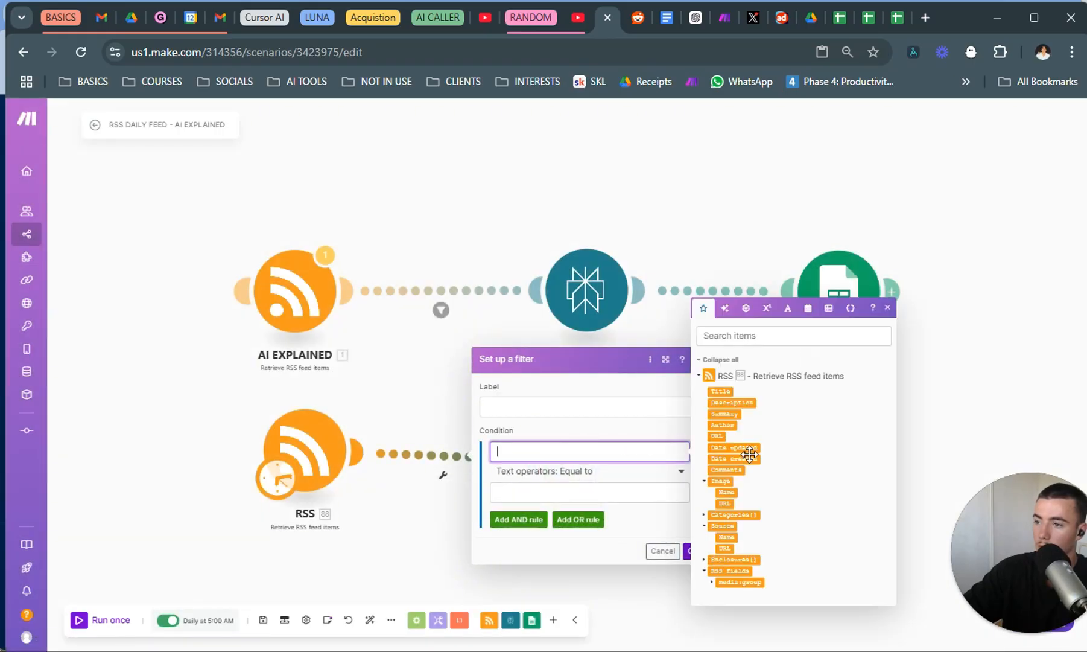
left_click(717, 435)
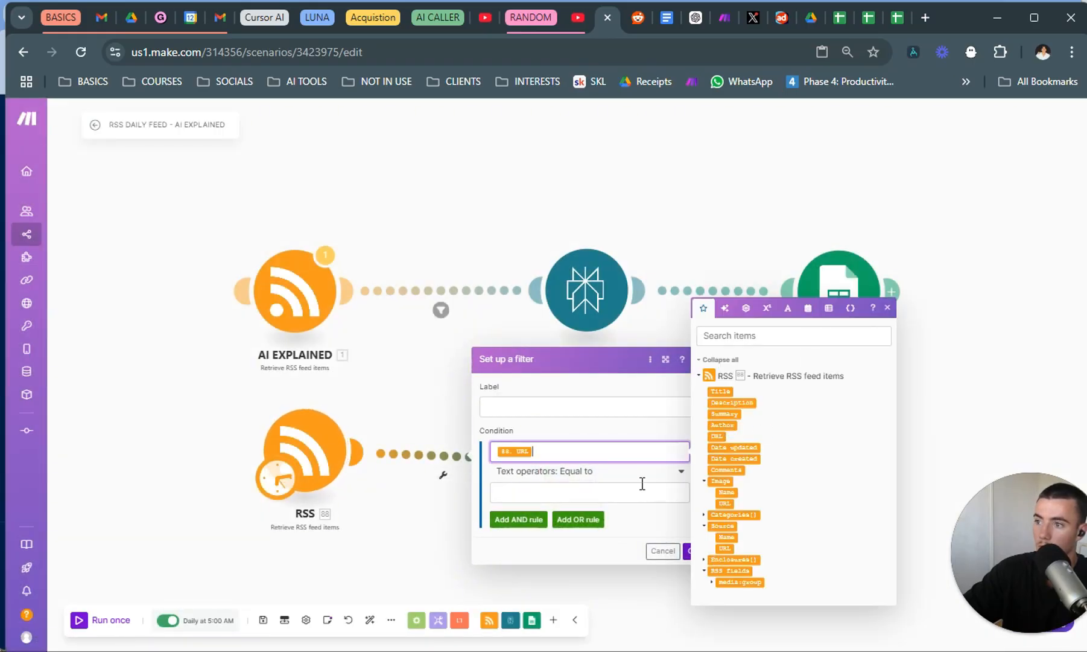
left_click(643, 476)
left_click(536, 528)
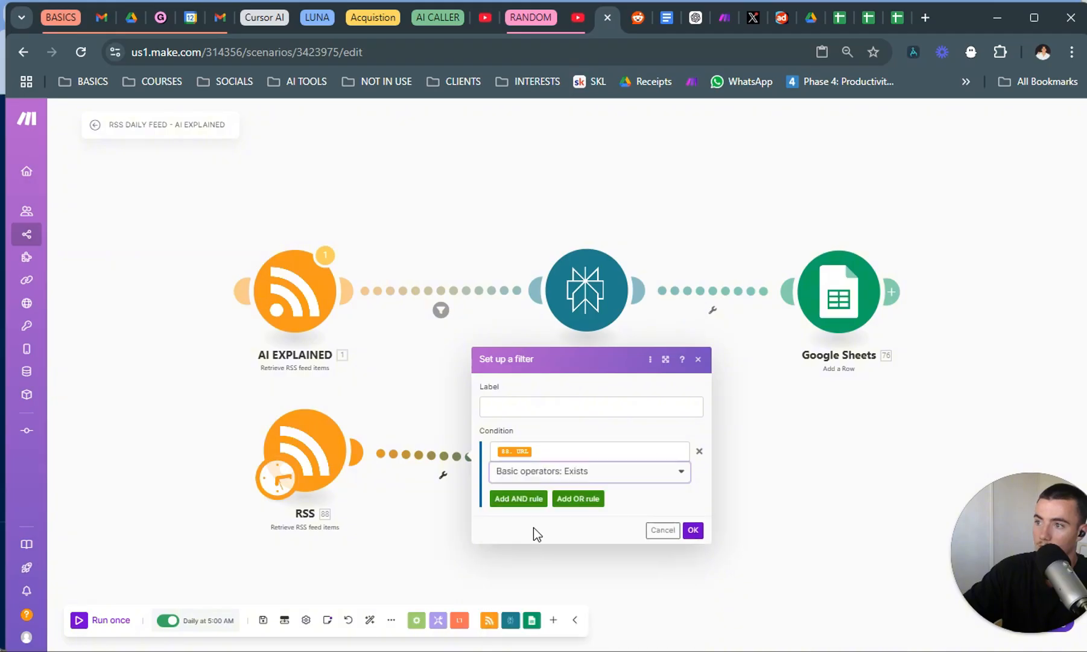
left_click(693, 529)
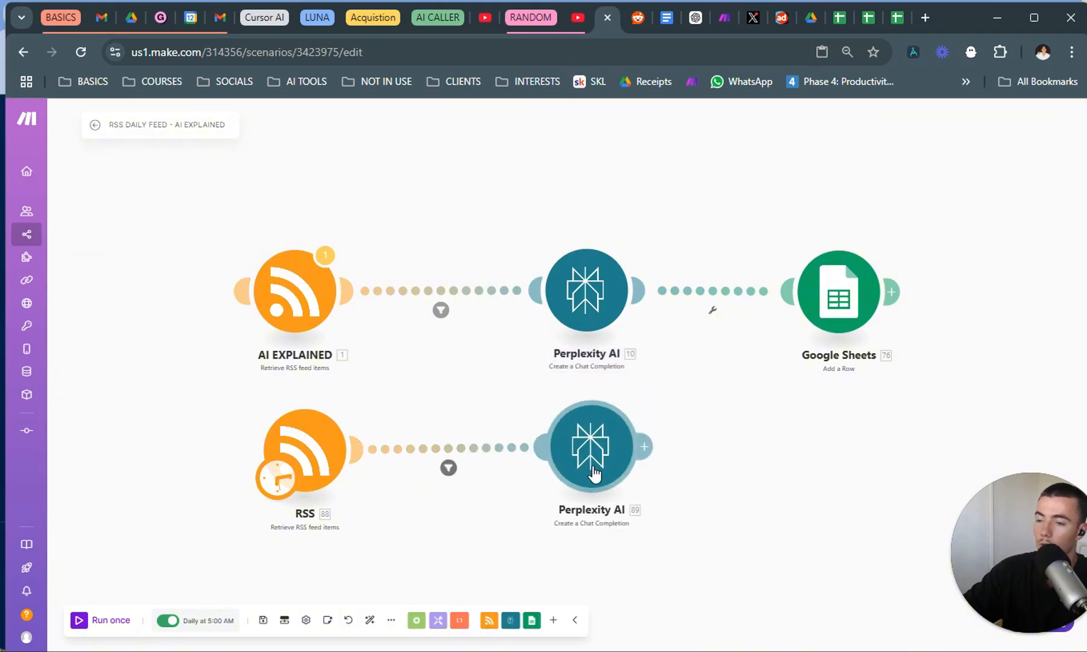
left_click_drag(594, 473, 594, 492)
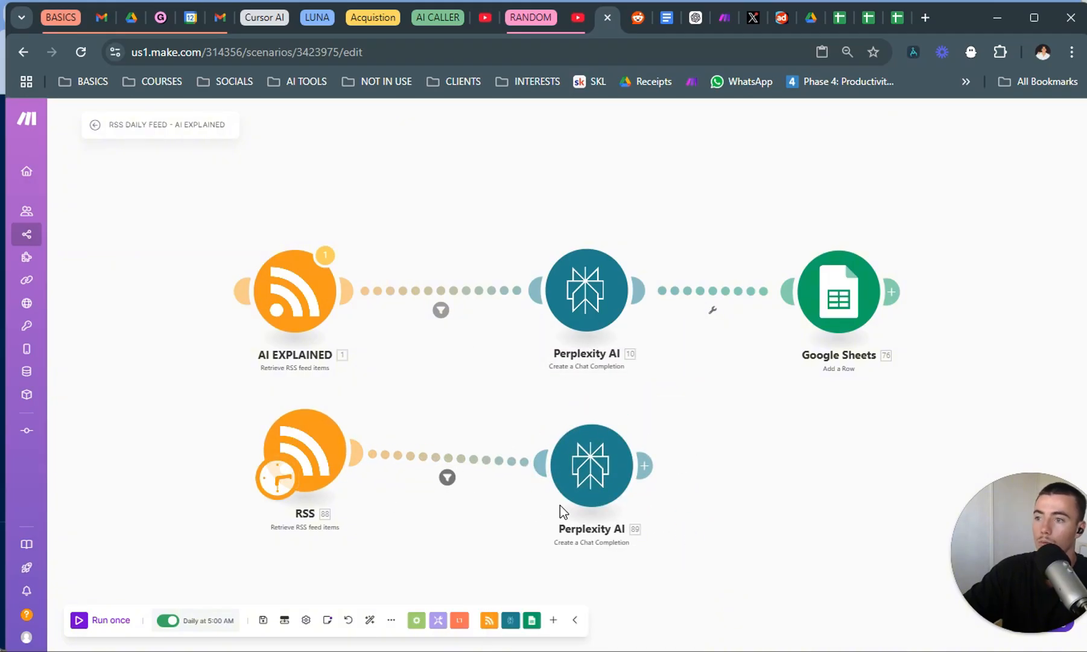
left_click(318, 453)
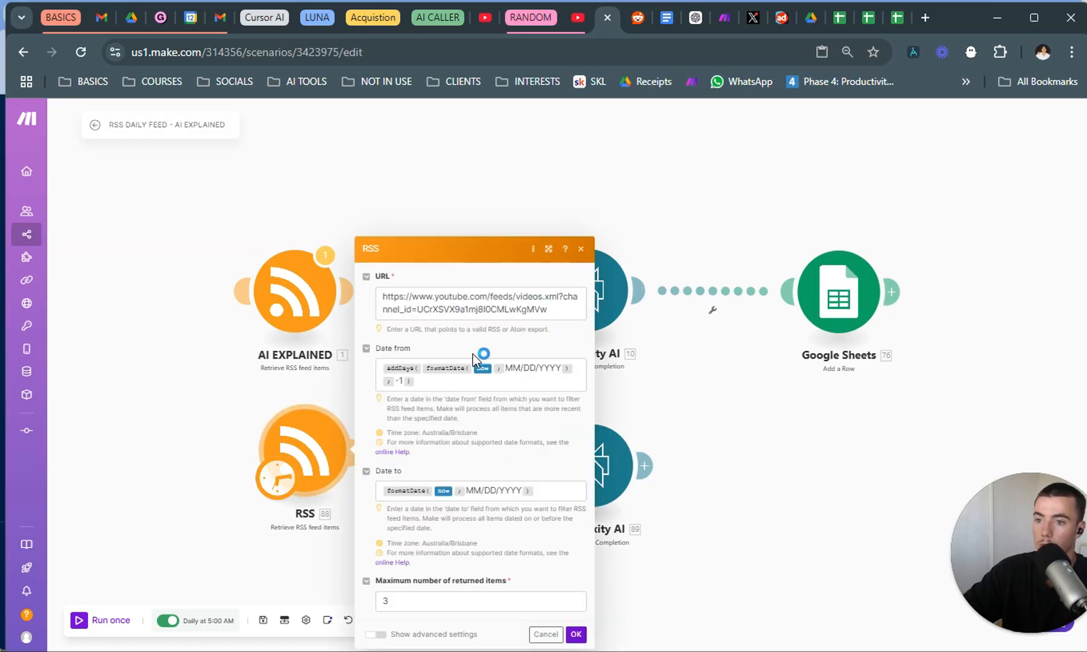
left_click(218, 403)
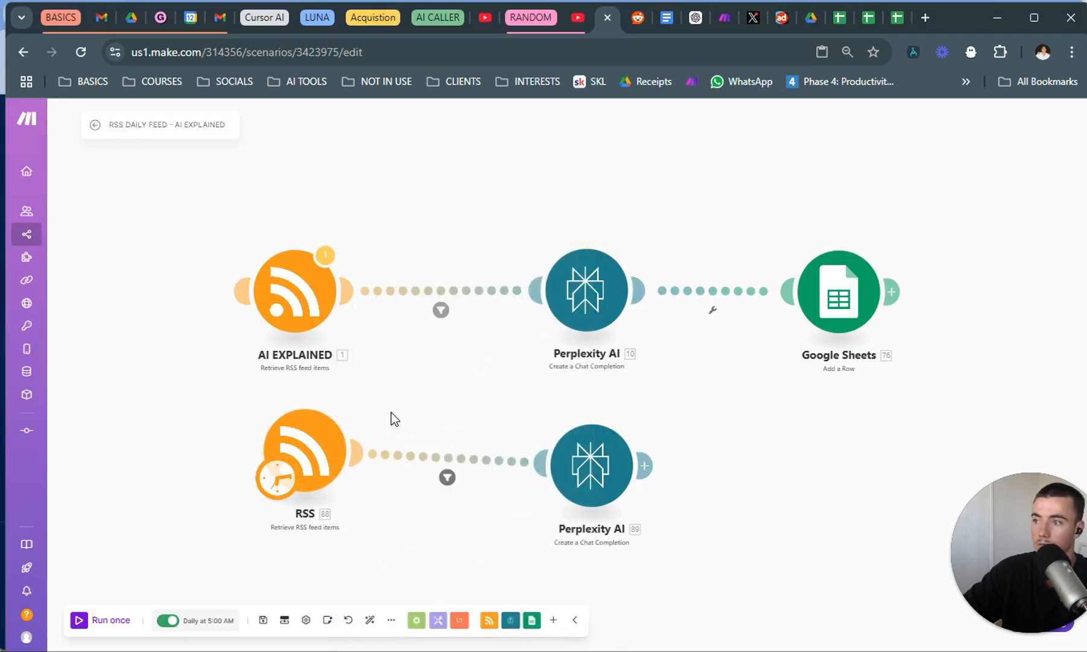
left_click(585, 482)
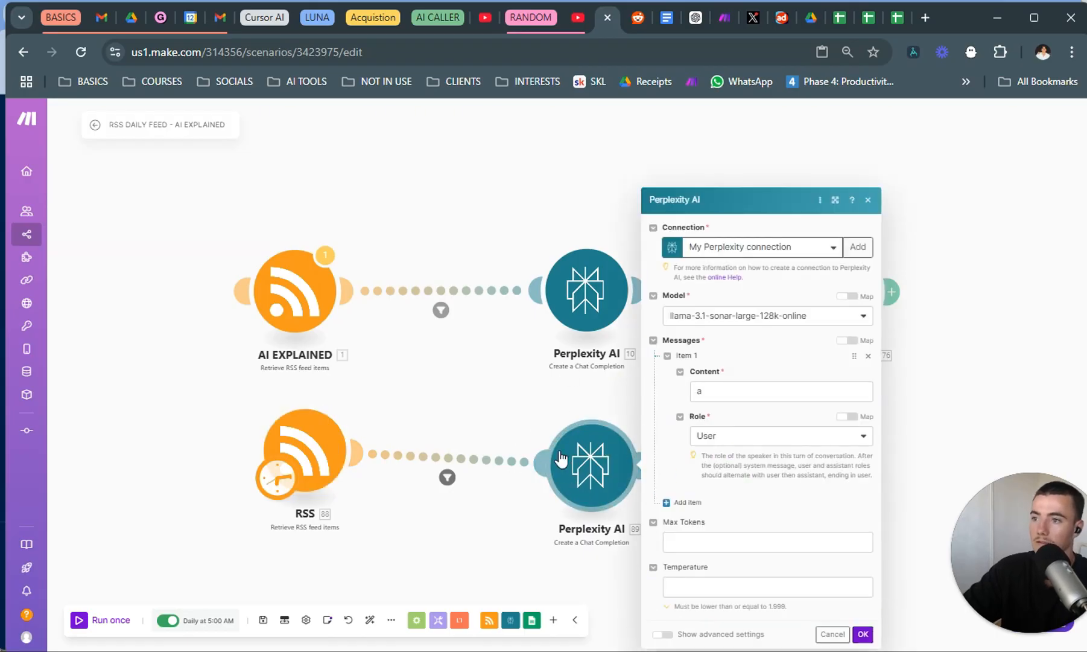
left_click(525, 406)
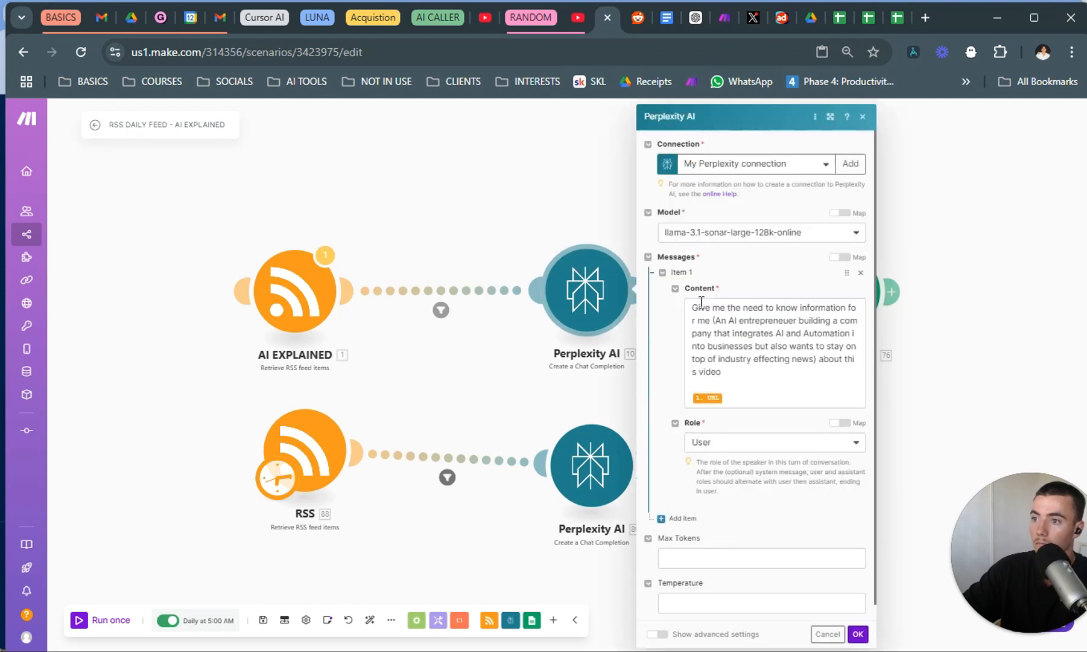
Copy the prompt text without its URL variable from the message content of AI EXPLAINED's Perplexity AI module and close its settings.
left_click_drag(738, 380, 697, 310)
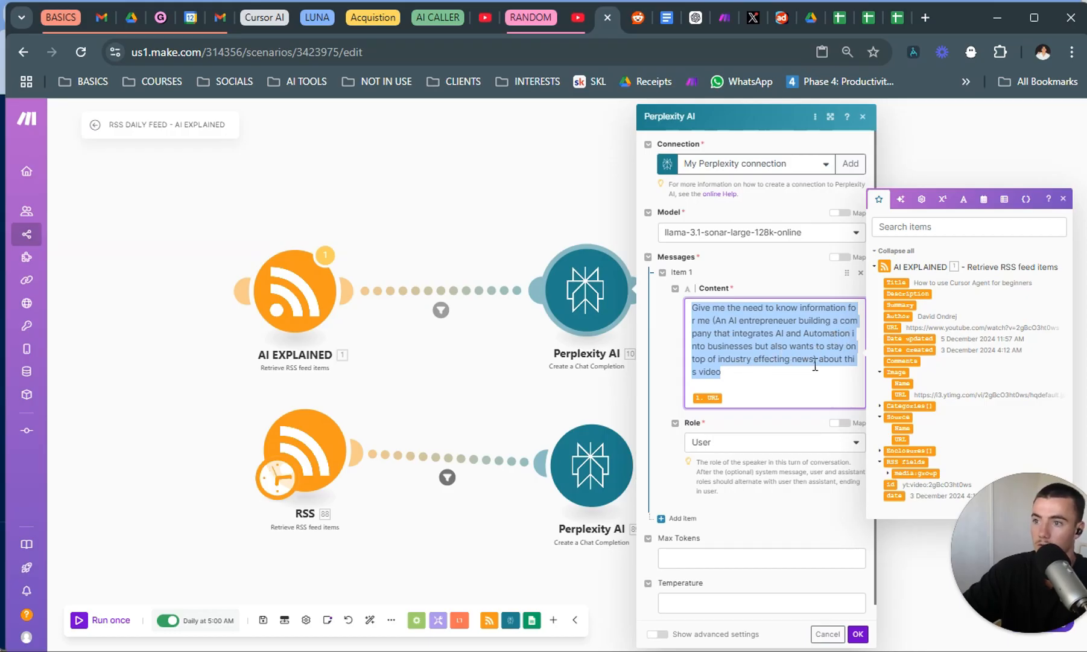
left_click(753, 369)
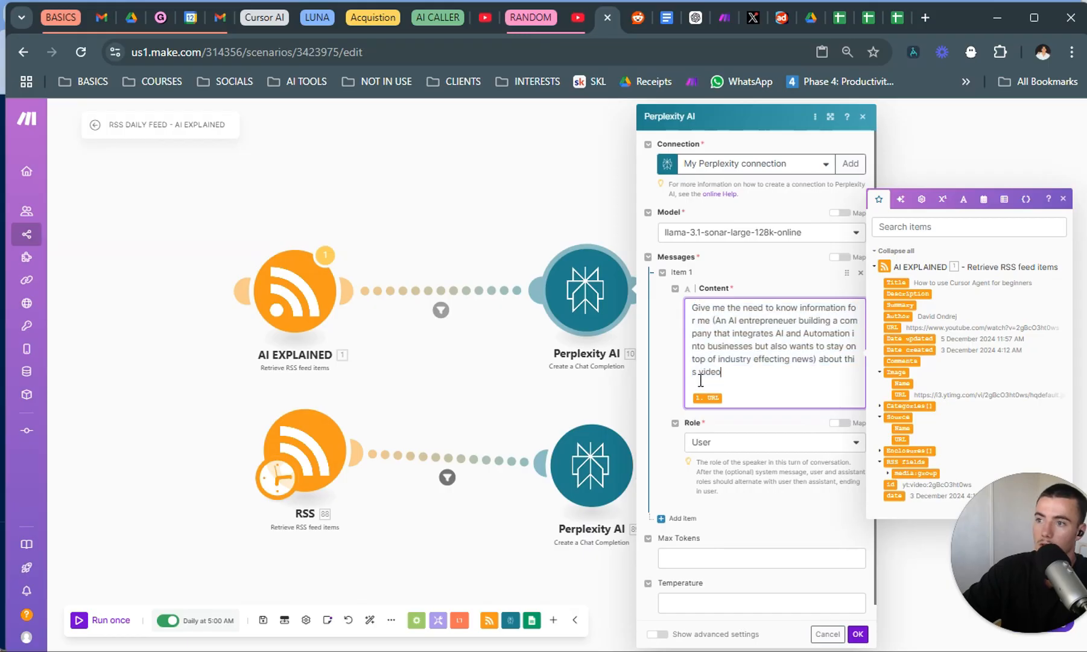
left_click(858, 634)
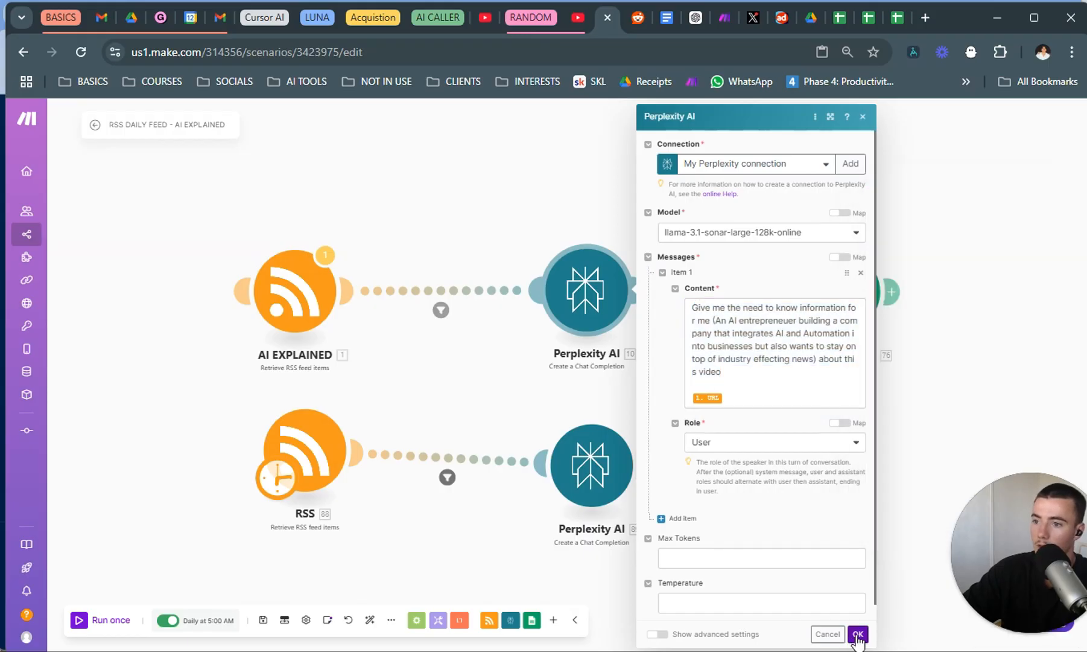
Replace the new Perplexity AI module's placeholder message content with the copied prompt followed by the RSS URL variable, and save it.
left_click(628, 490)
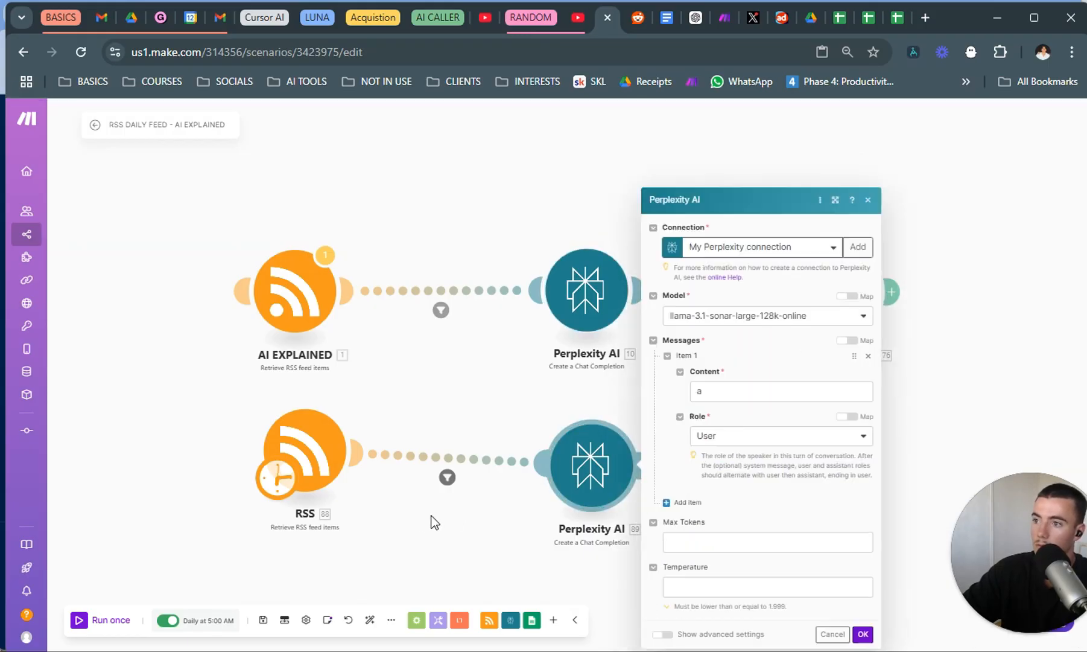
left_click(723, 393)
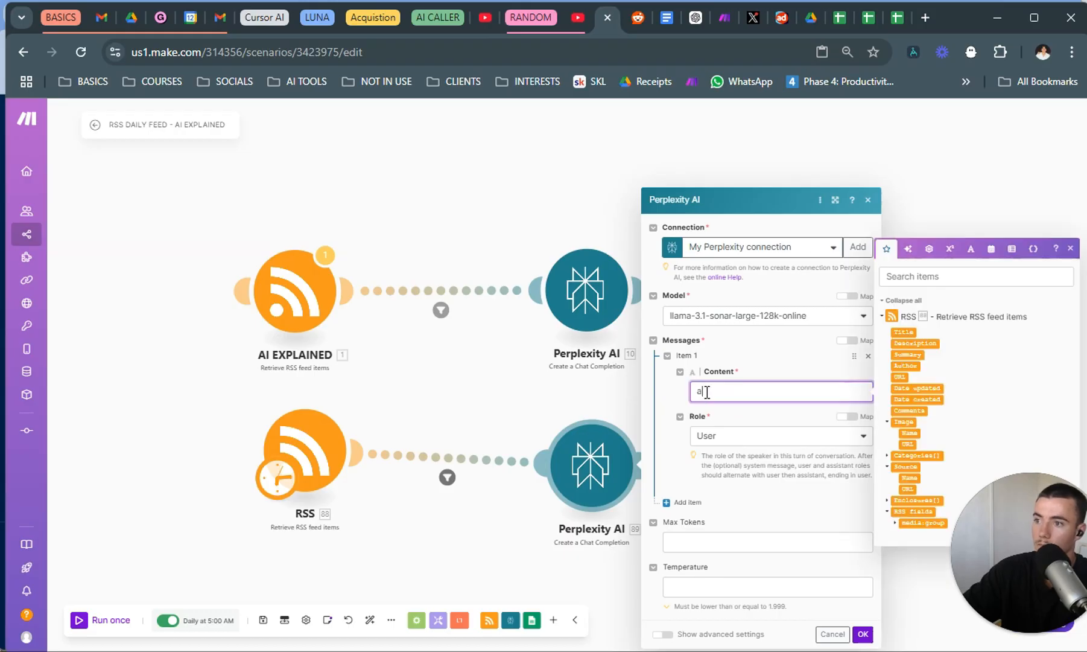
key("ctrl+a")
type("Give me the need to know information for me (An AI entrepreneur building a company that integrates AI and Automation into businesses but also wants to stay ontop of industry effecting news) about this videoGive me the need to know information for me (An AI entrepreneur building a company that integrates AI and Automation into businesses but also wants to stay ontop of industry effecting news) about this video")
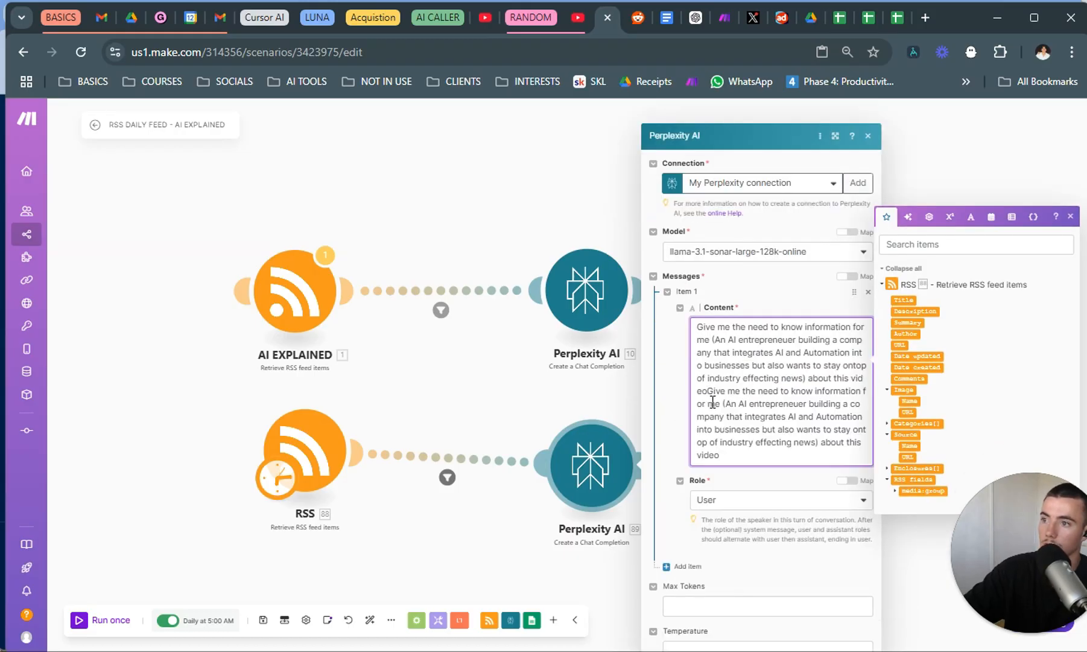
key("ctrl+a")
type("Give me the need to know information for me (An AI entrepreneuer building a company that integrates AI and Automation into businesses but also wants to stay ontop of industry effecting news) about this video")
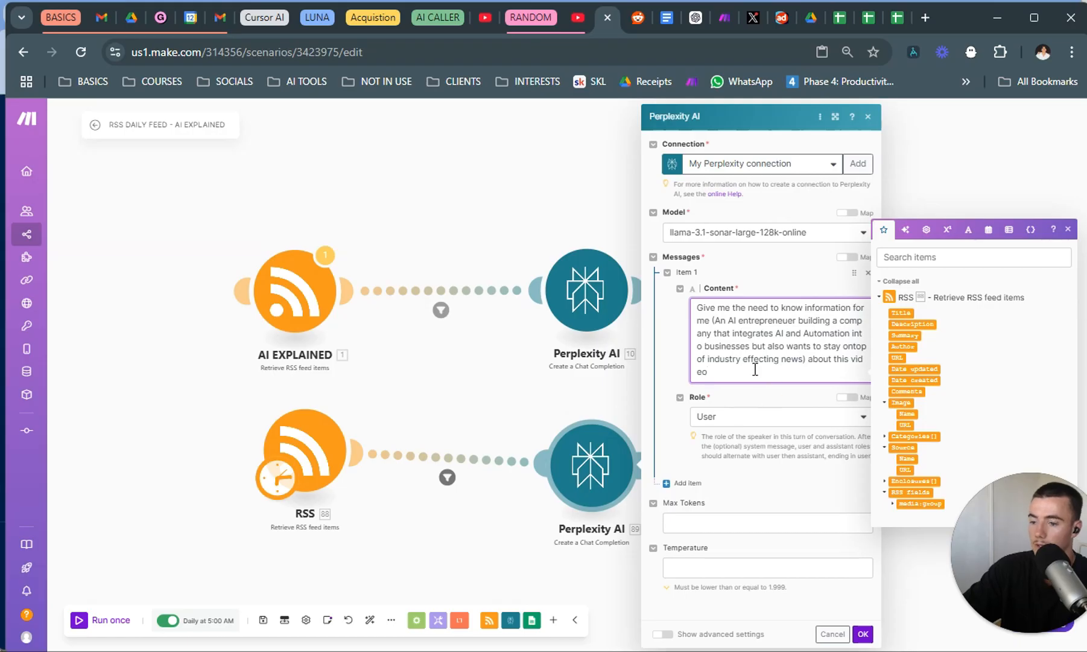
key("Return")
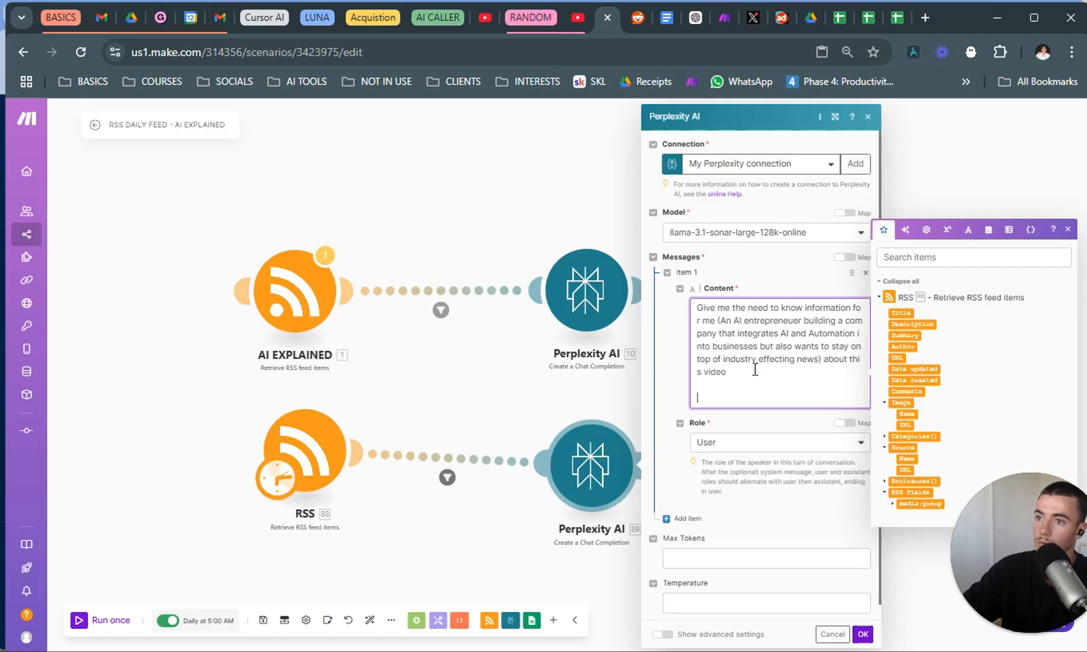
left_click(897, 357)
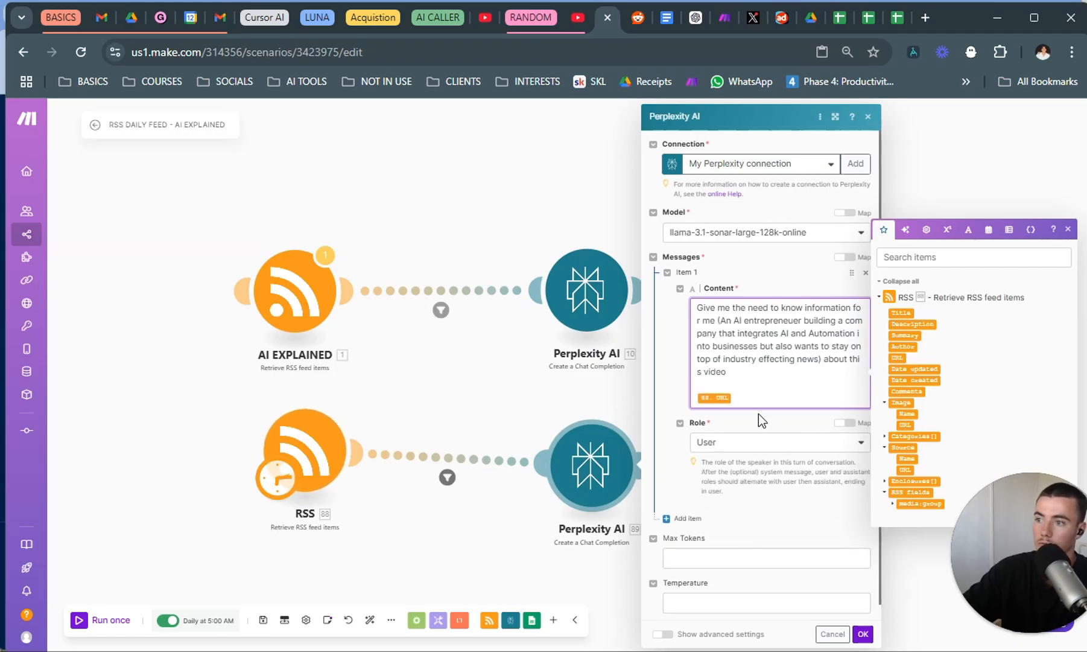
left_click(862, 634)
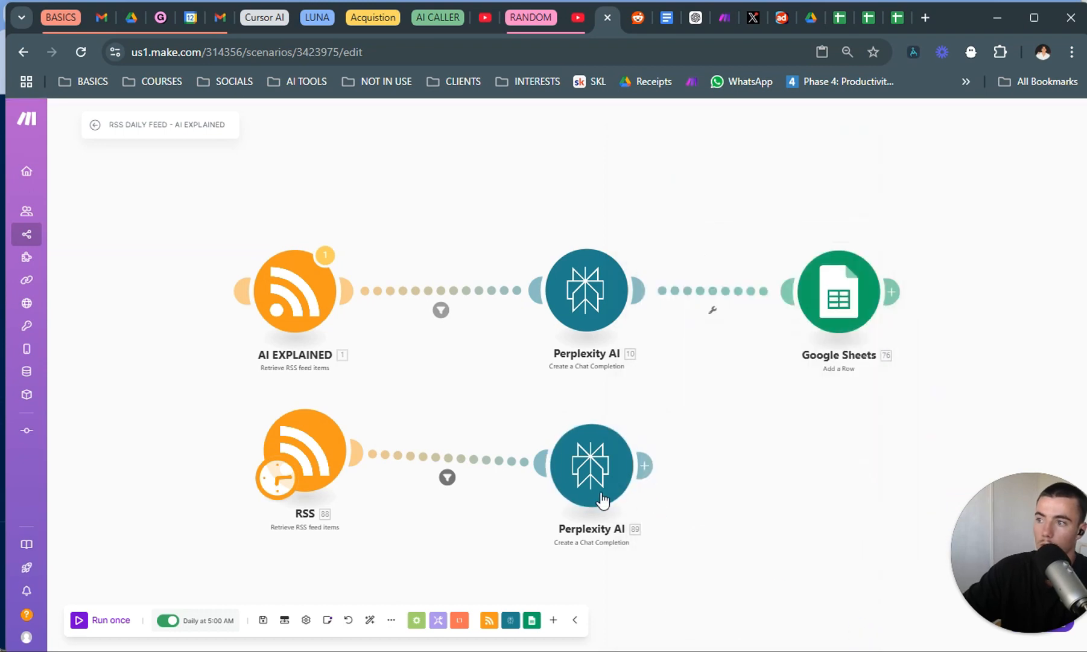
mouse_move(602, 496)
left_mouse_down()
mouse_move(622, 492)
mouse_move(601, 492)
left_mouse_up()
Set the new RSS module's maximum number of returned items to 1 and save it.
left_click(304, 450)
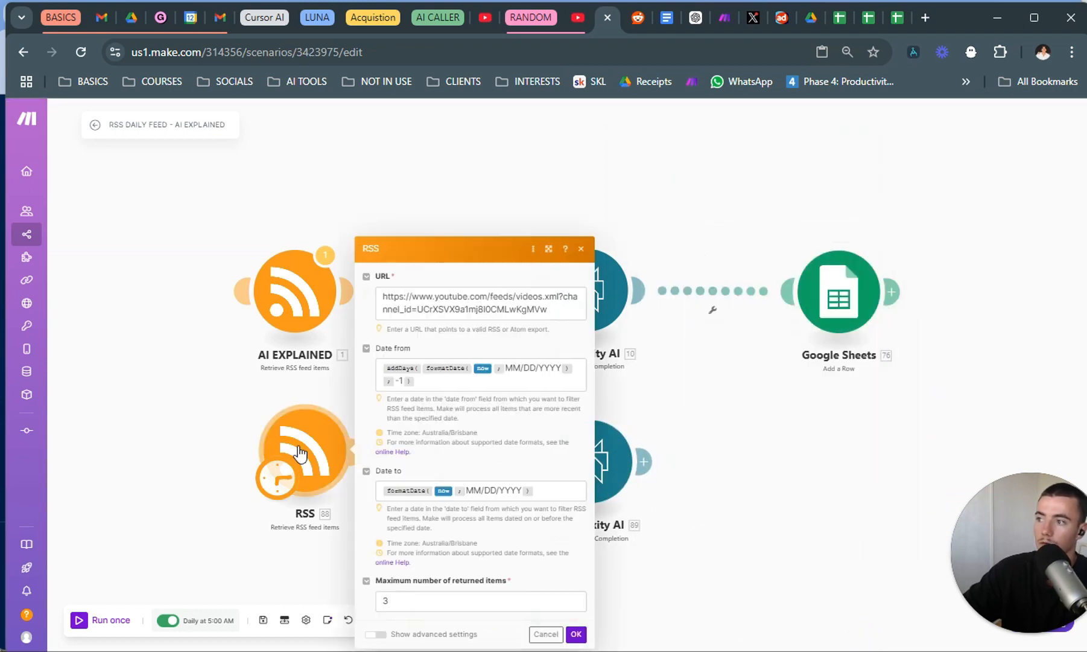
left_click(409, 599)
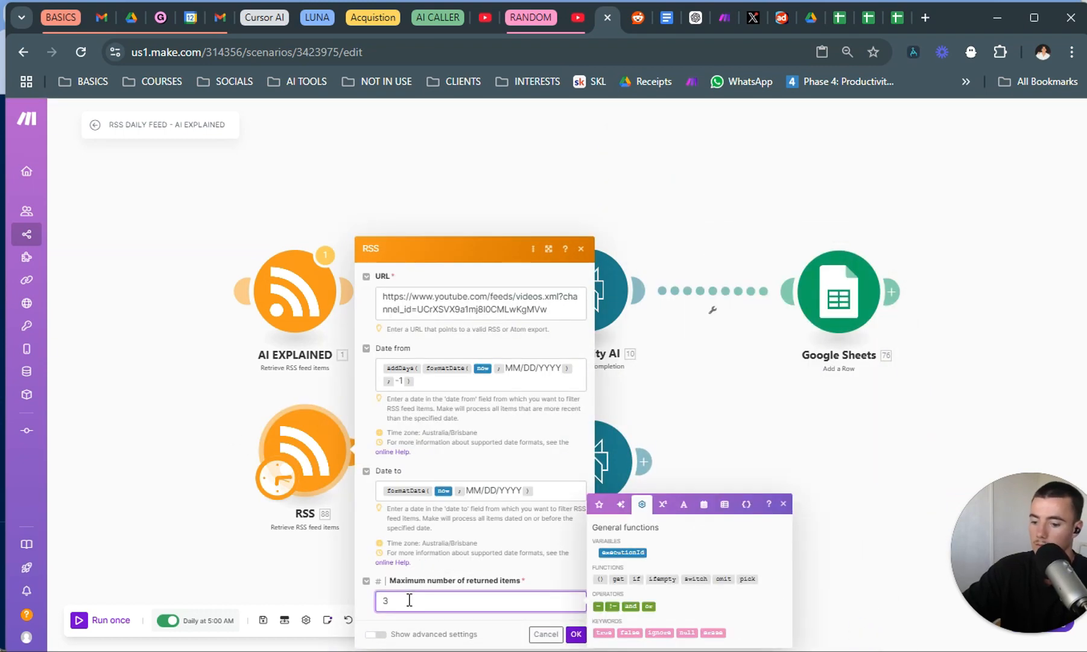
key("BackSpace")
type("1")
left_click(577, 634)
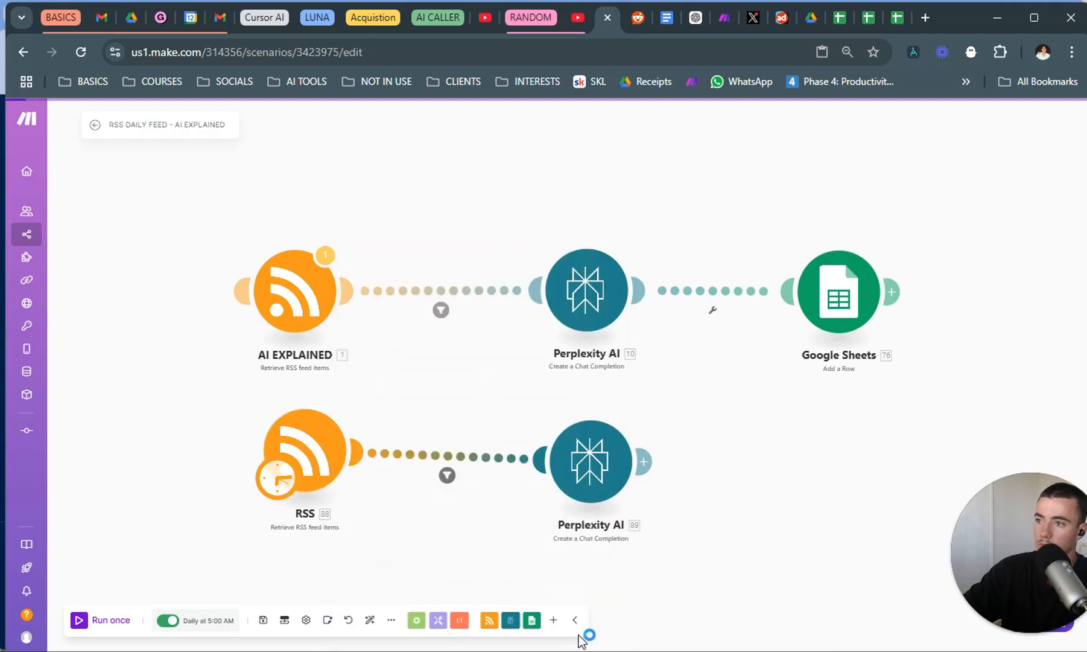
Check the new Perplexity AI module's settings and add a Google Sheets "Add a Row" module after it.
left_click(606, 453)
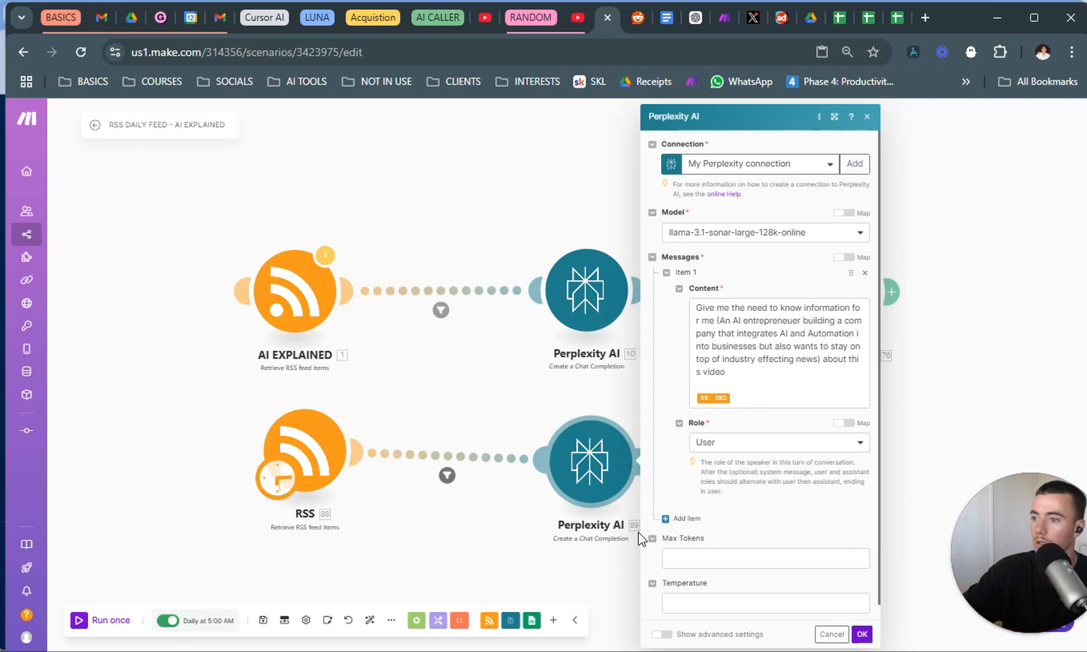
left_click(861, 634)
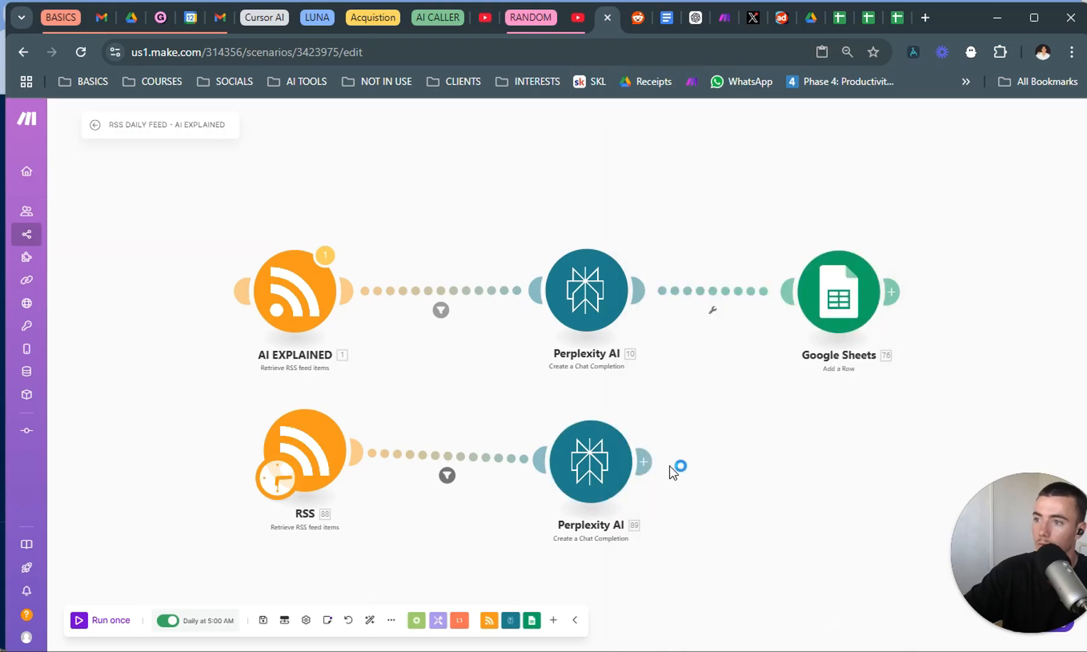
right_click(832, 310)
left_click(789, 485)
right_click(873, 477)
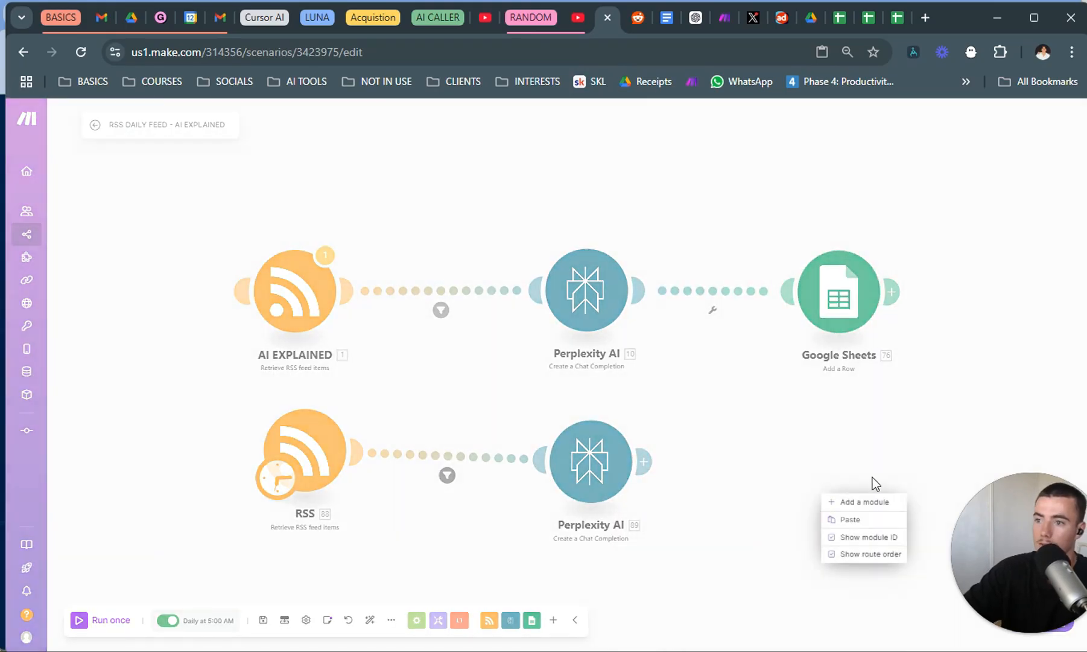
left_click(864, 500)
left_click(832, 456)
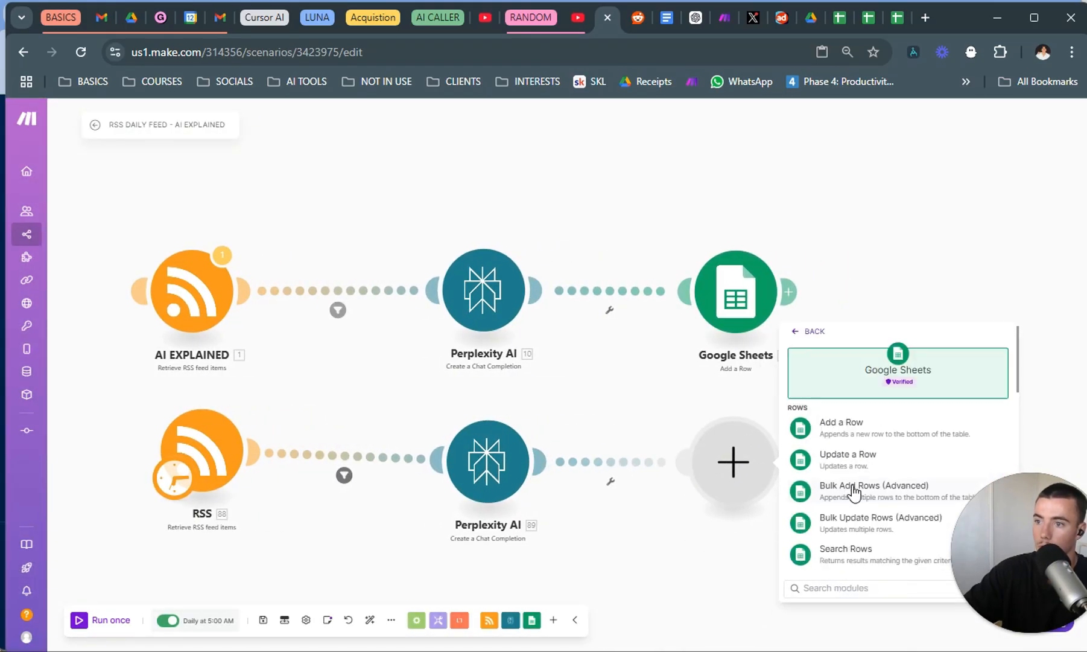
left_click(844, 432)
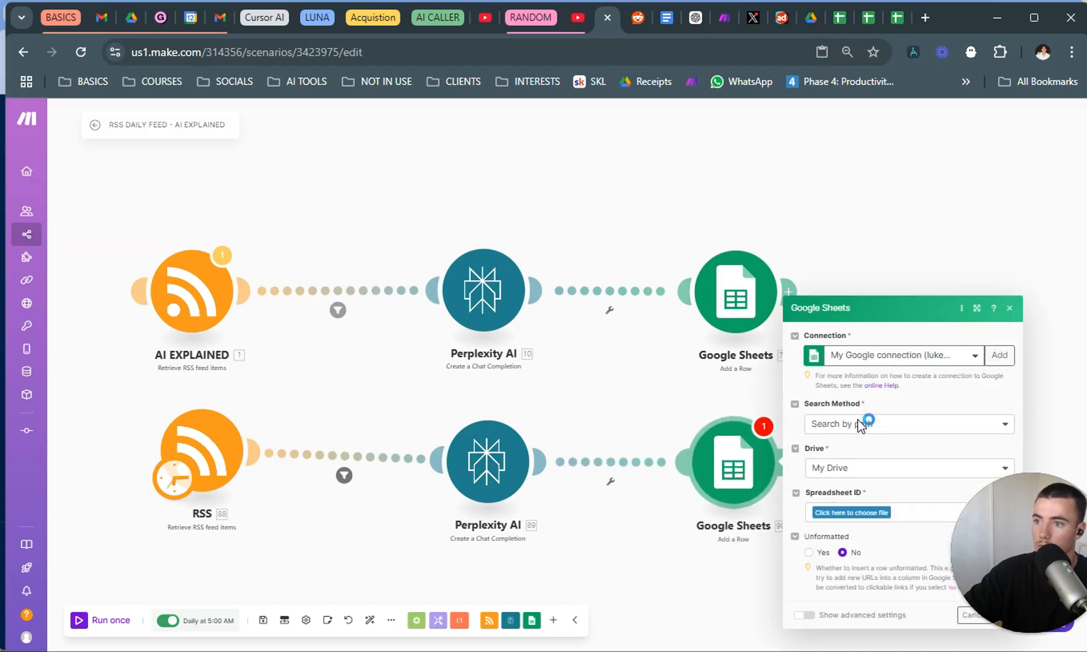
Choose the "daily feed" spreadsheet from My Drive and its Sheet1 for the new Google Sheets module.
left_click(869, 513)
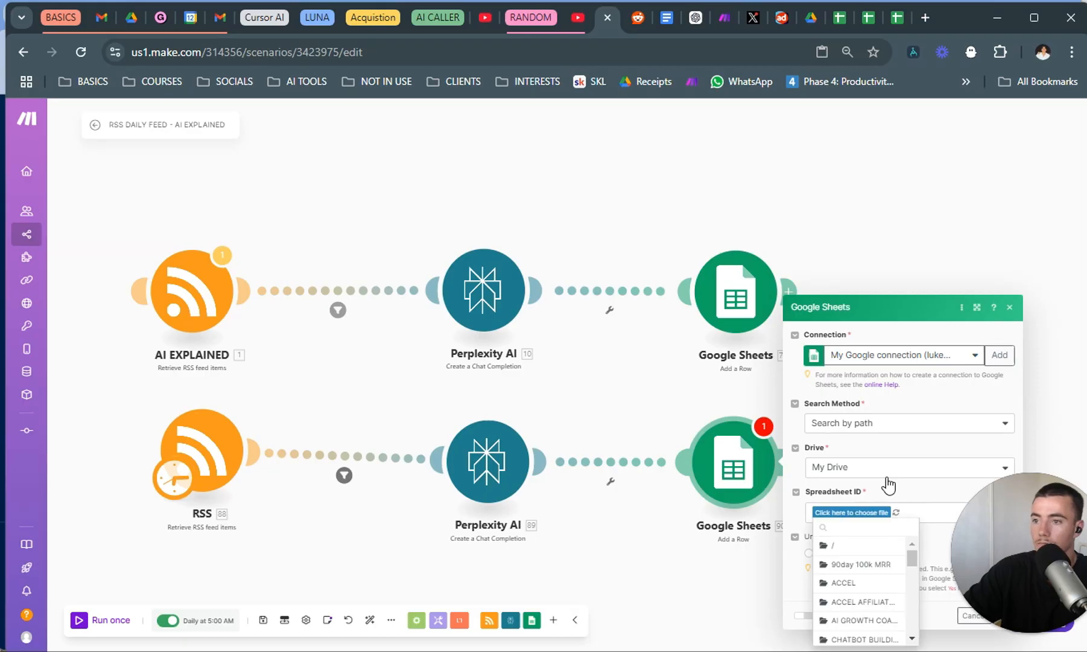
scroll(867, 584, "down", 10)
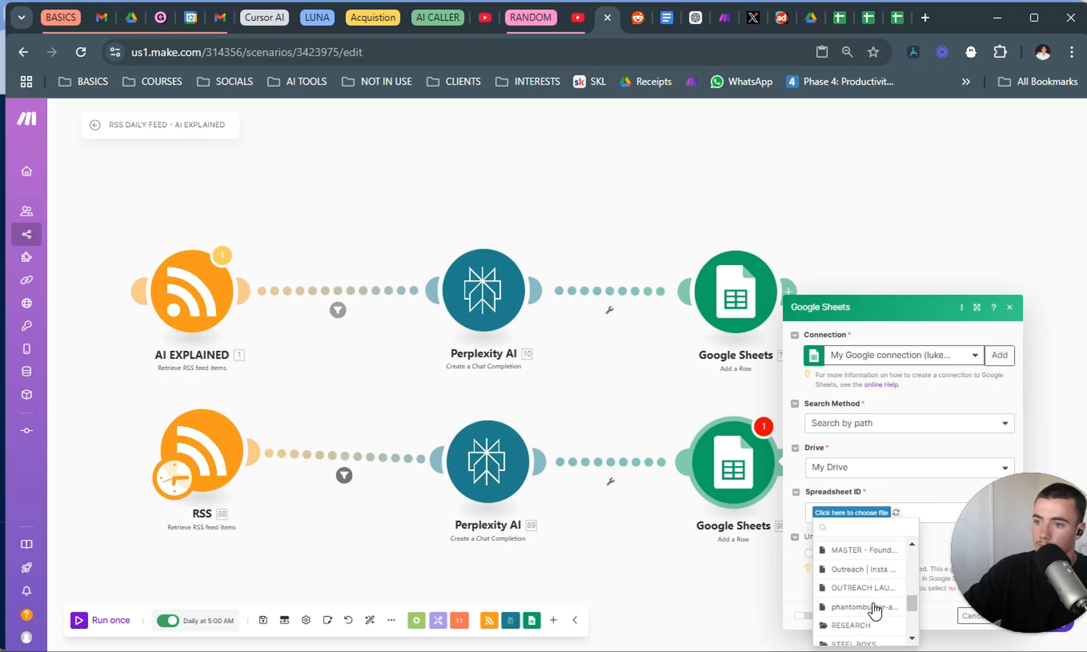
scroll(868, 584, "up", 10)
left_click(867, 549)
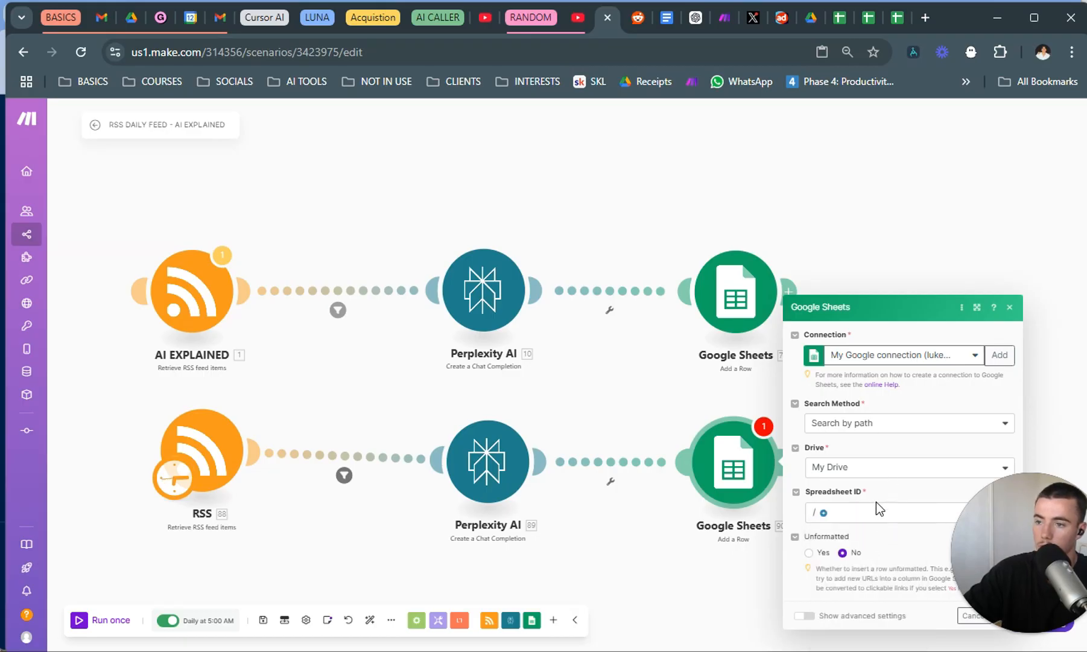
left_click(823, 514)
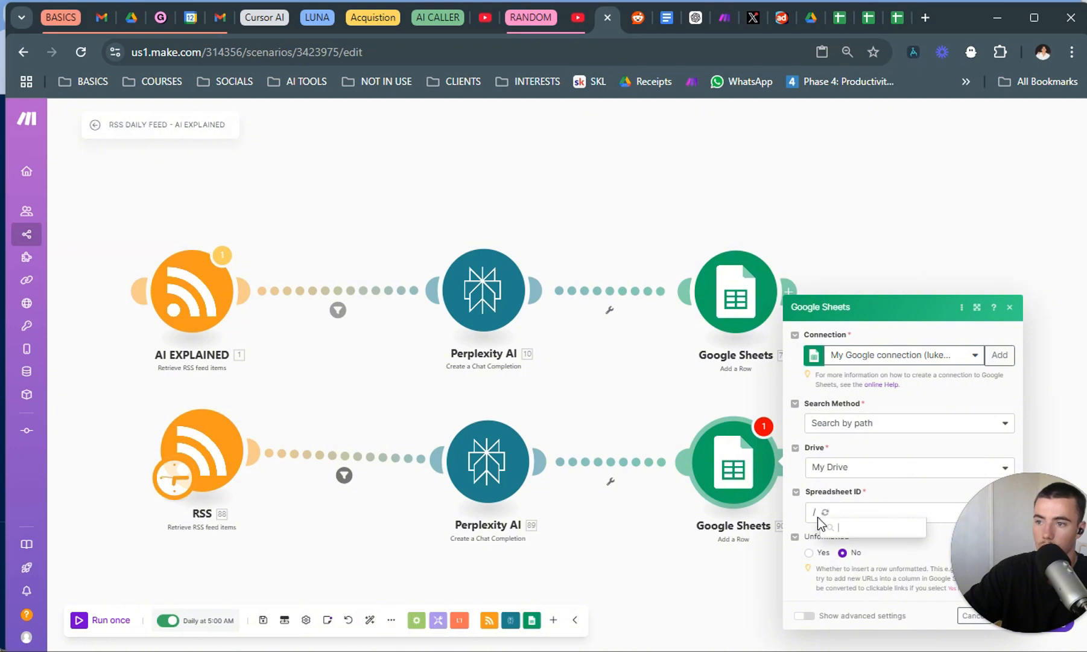
scroll(869, 588, "down", 2)
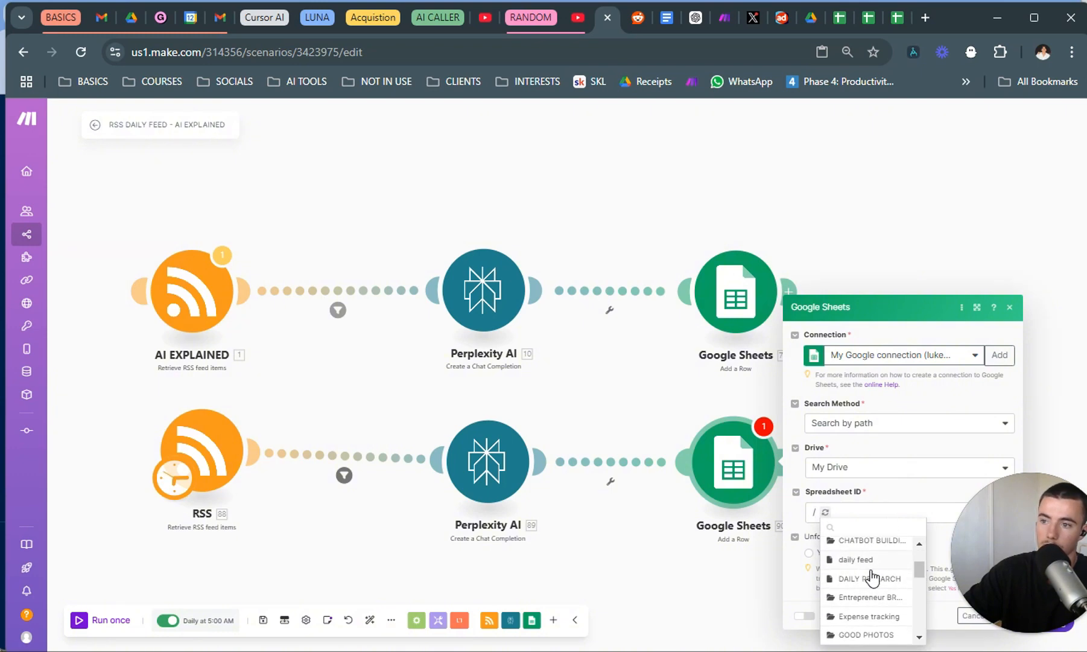
left_click(874, 567)
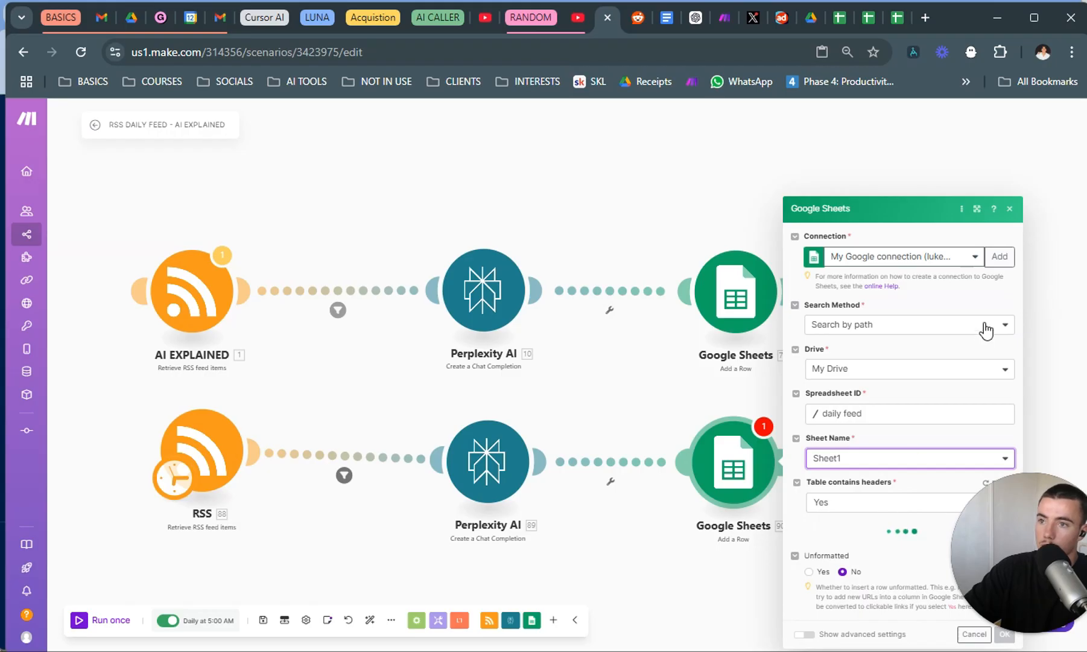
left_click_drag(991, 547, 141, 550)
Map the URL column to the RSS Image URL and the Summary column to Perplexity AI's Choices Message Content.
left_click(855, 473)
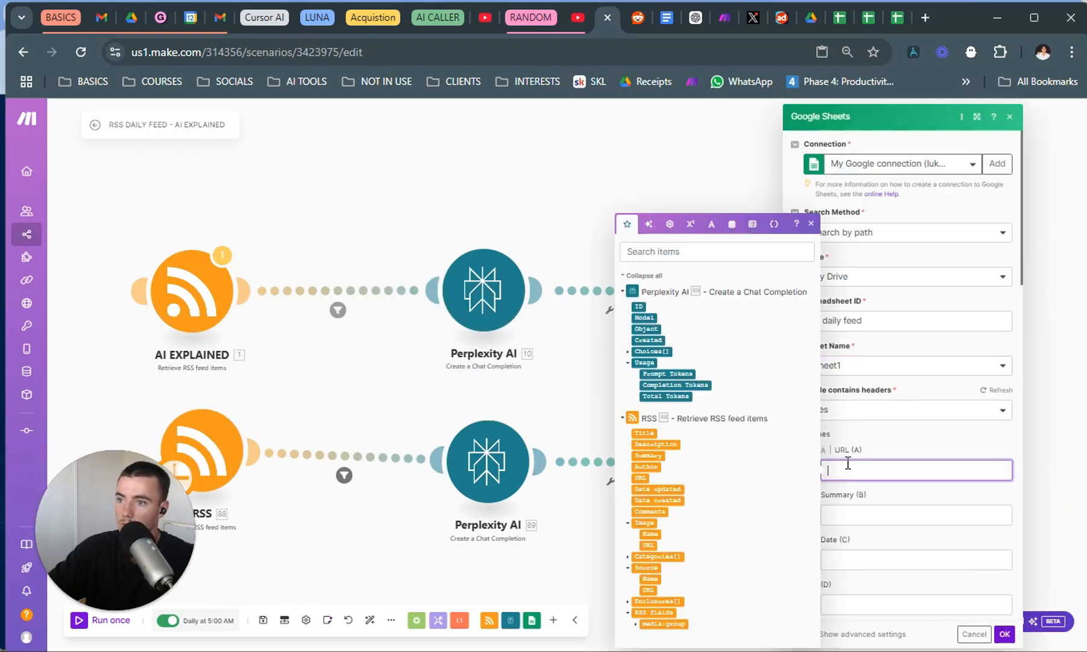
left_click(649, 544)
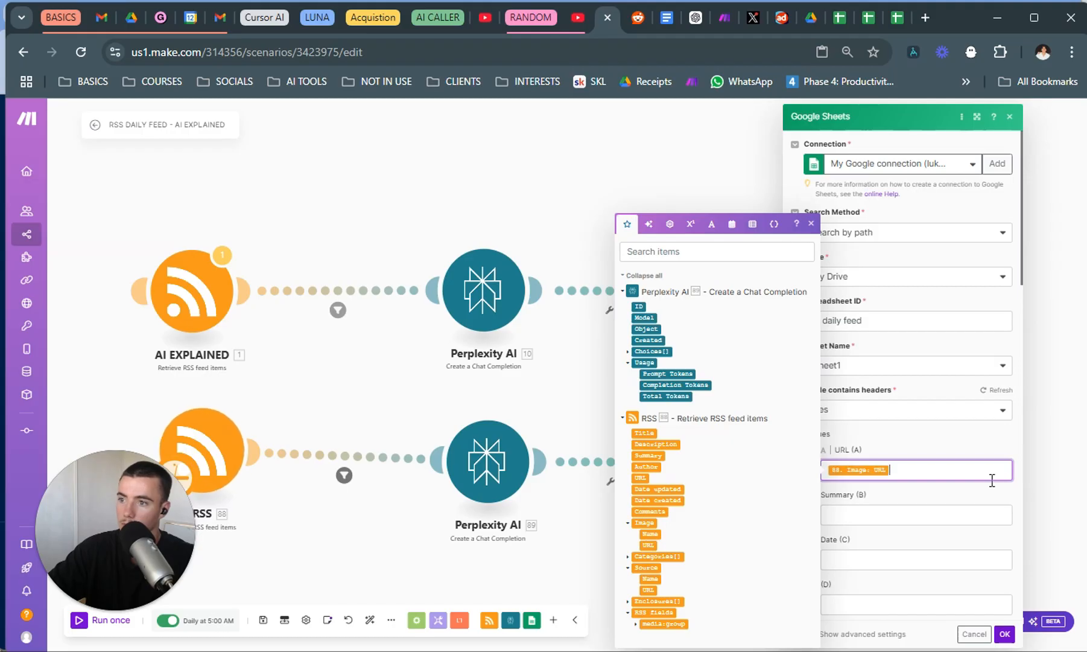
left_click(942, 514)
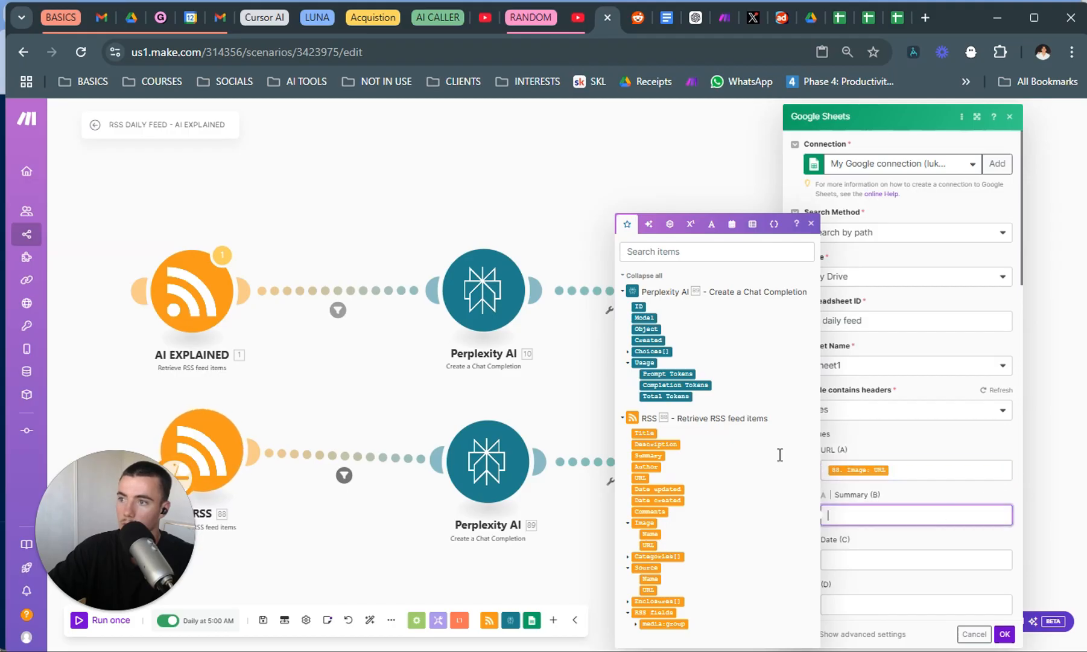
left_click(628, 351)
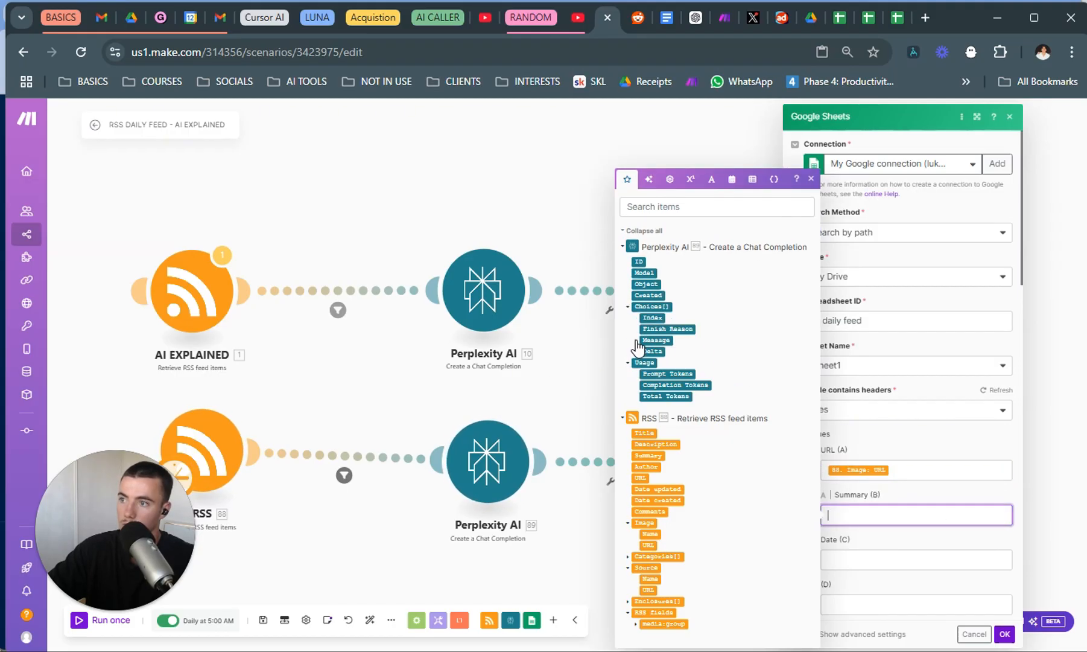
left_click(637, 340)
left_click(664, 329)
Copy the "Date to" expression from the new RSS module into the Google Sheets Date column and save the module.
left_click(914, 560)
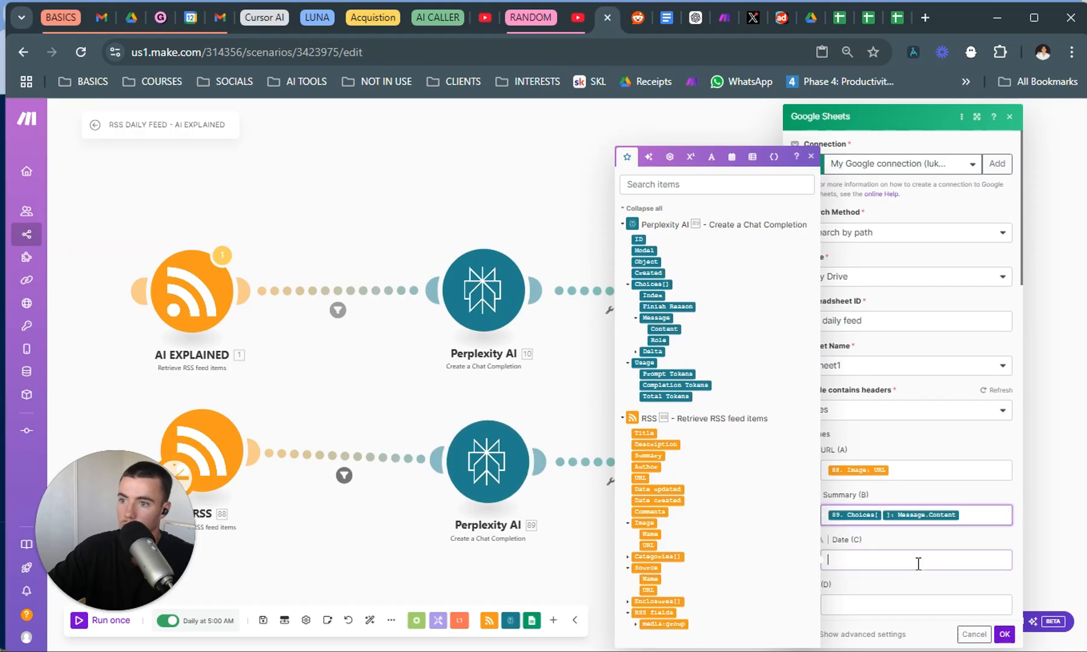
left_click(201, 459)
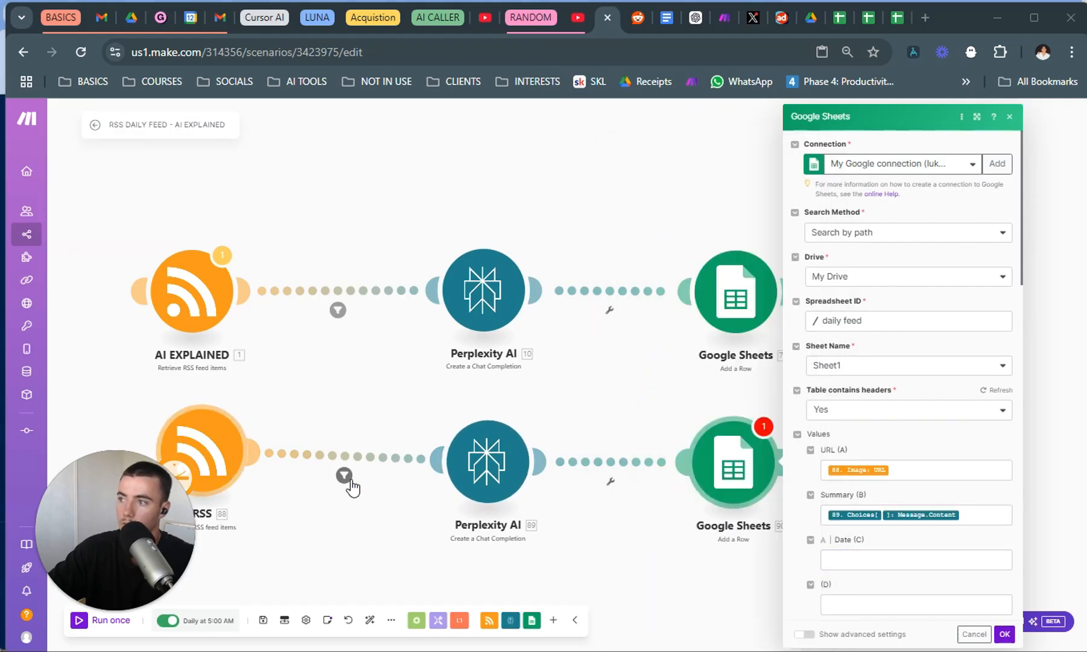
left_click(202, 453)
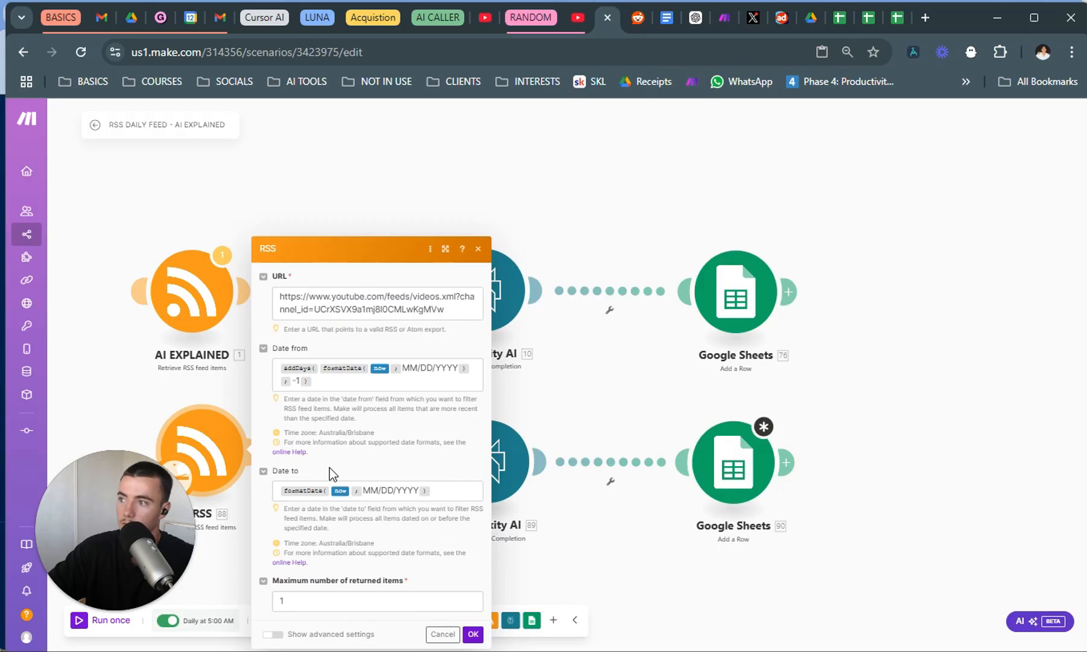
left_click(460, 495)
left_click(734, 463)
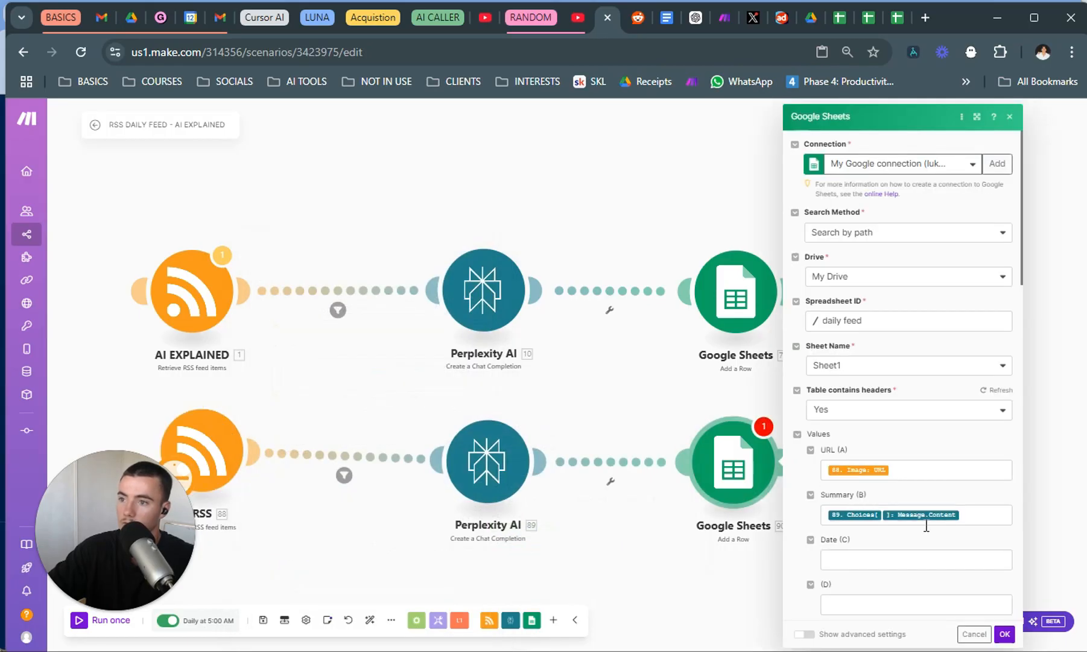
left_click(922, 562)
type("formatDate( now ; MM/DD/YYYY )")
scroll(929, 569, "down", 1)
left_click(1005, 635)
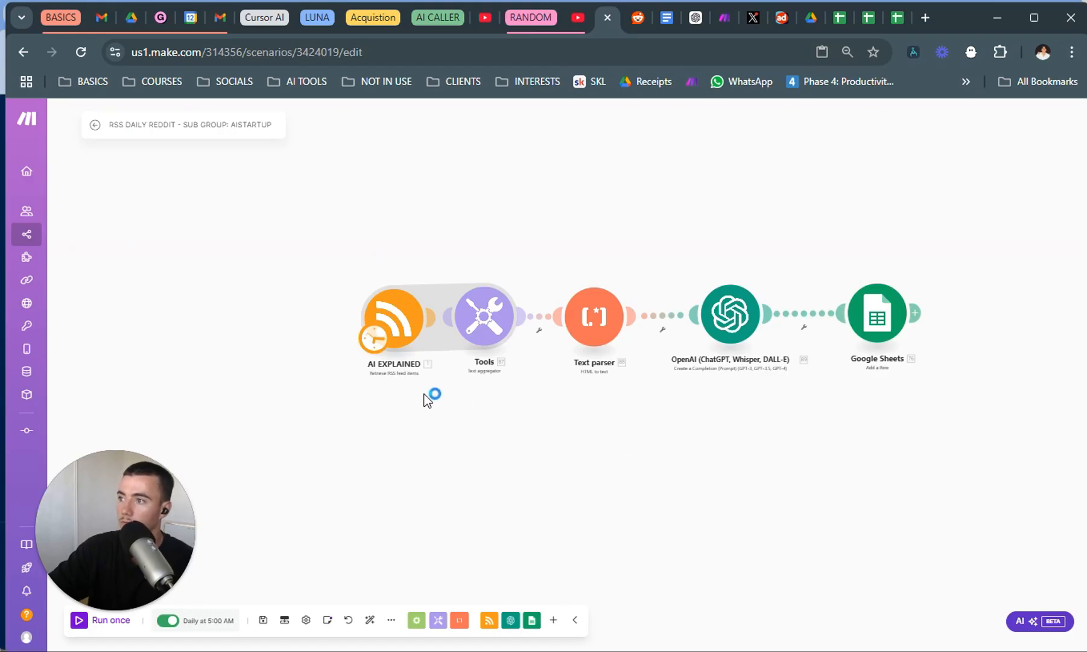
In the RSS Daily Reddit scenario, open the AI EXPLAINED RSS module's settings to examine its feed URL and date range.
left_click_drag(517, 434, 487, 426)
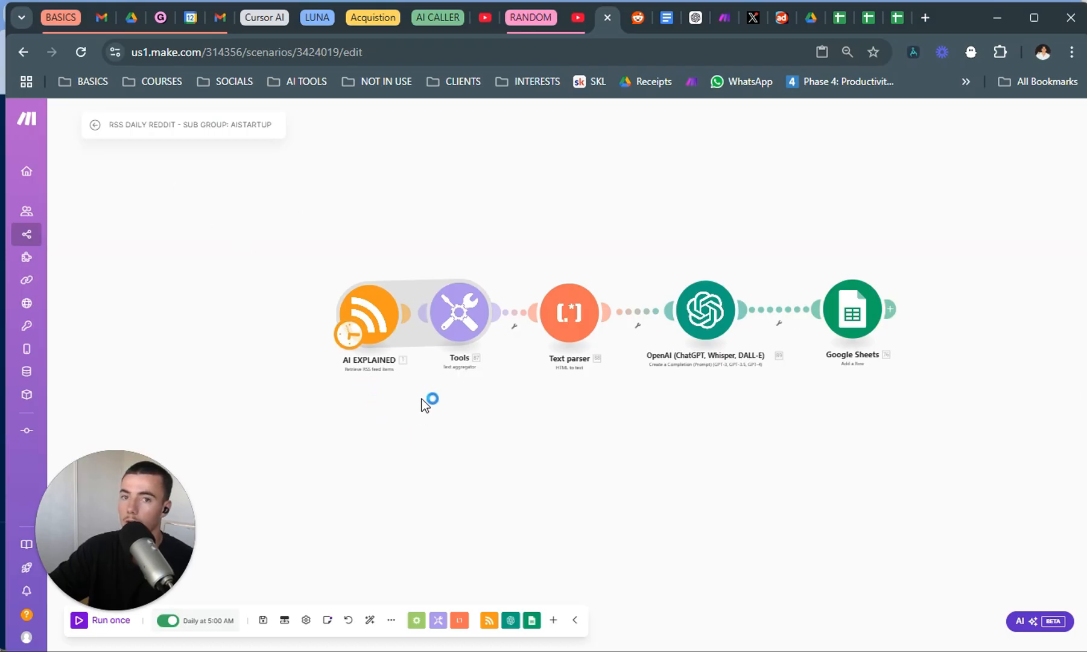
right_click(382, 420)
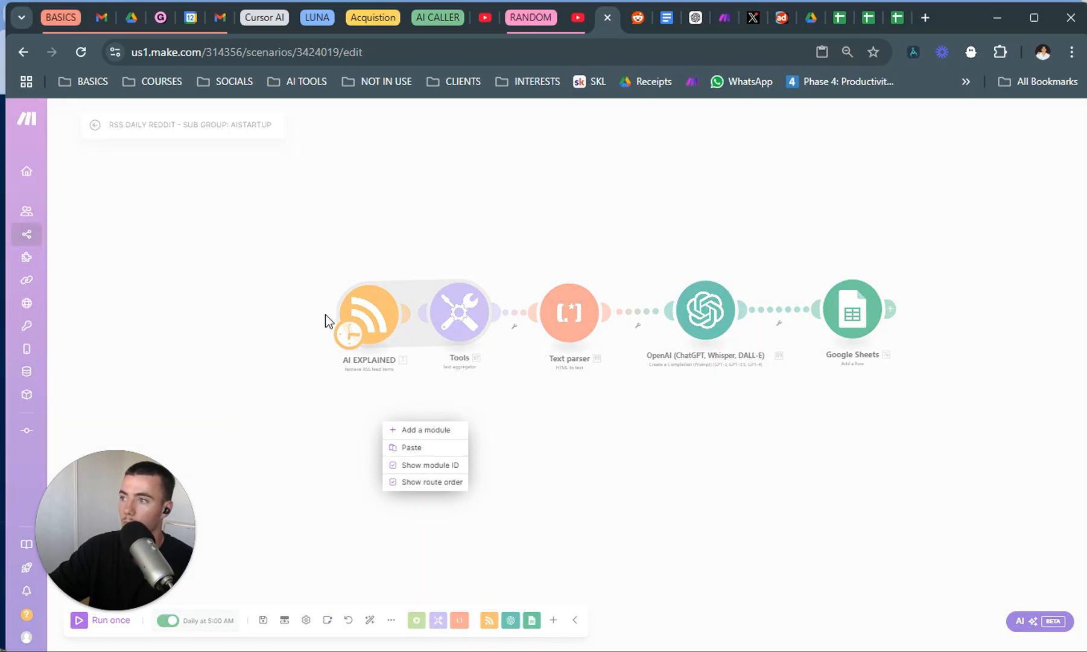
left_click(368, 319)
left_click(376, 309)
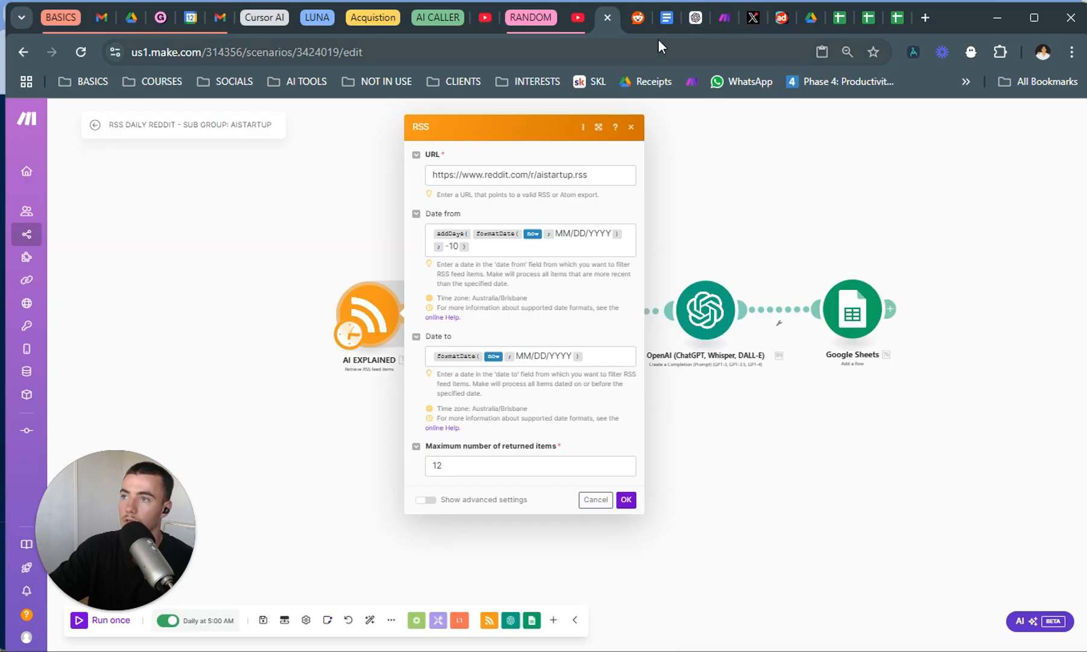
Switch to RSS.app and select the XML feed URL of the Elon Musk Twitter feed.
key("alt+Tab")
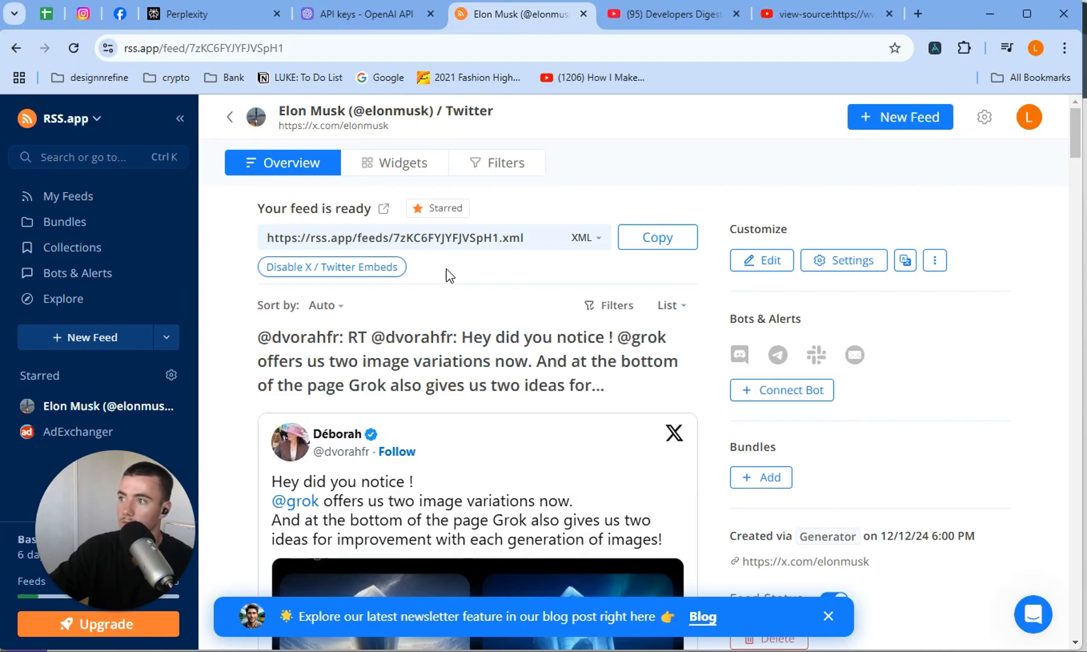
left_click_drag(522, 238, 225, 266)
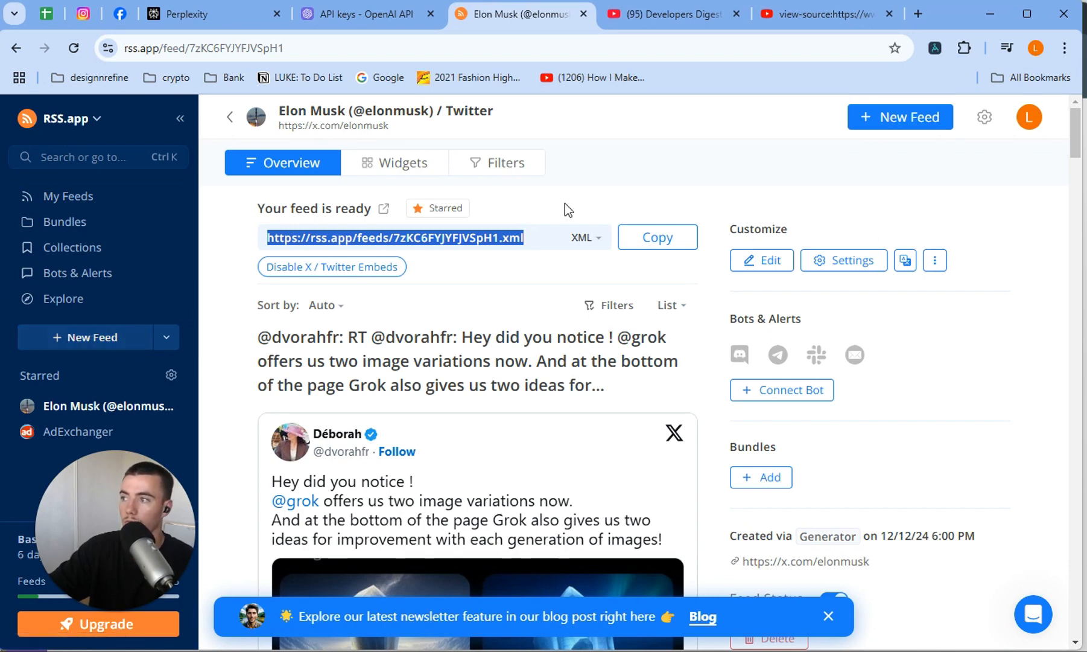
Open the RSS.app plans page and examine the pricing and feed limits of the Basic, Developer and Pro plans.
left_click_drag(130, 530, 117, 401)
left_click(154, 539)
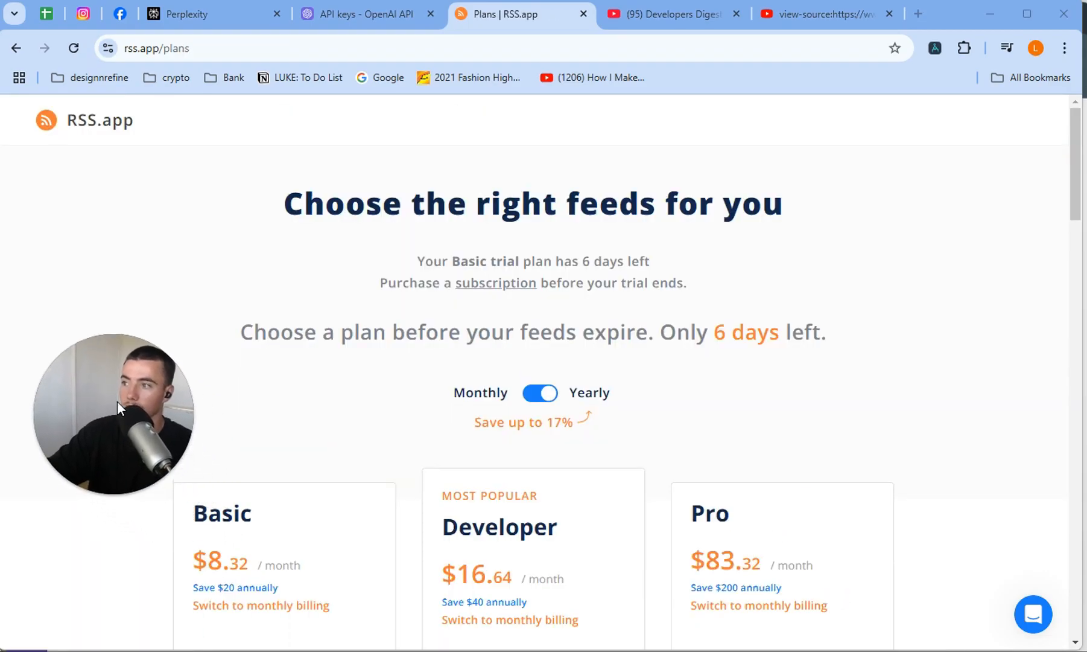
scroll(245, 395, "down", 7)
scroll(253, 314, "up", 3)
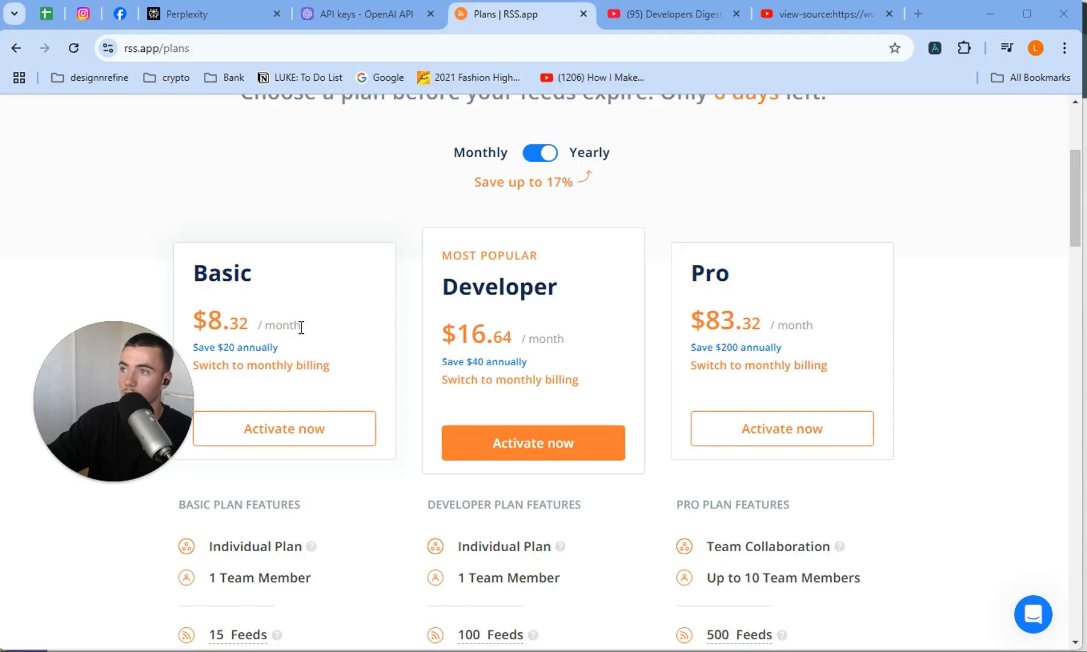
scroll(301, 327, "up", 3)
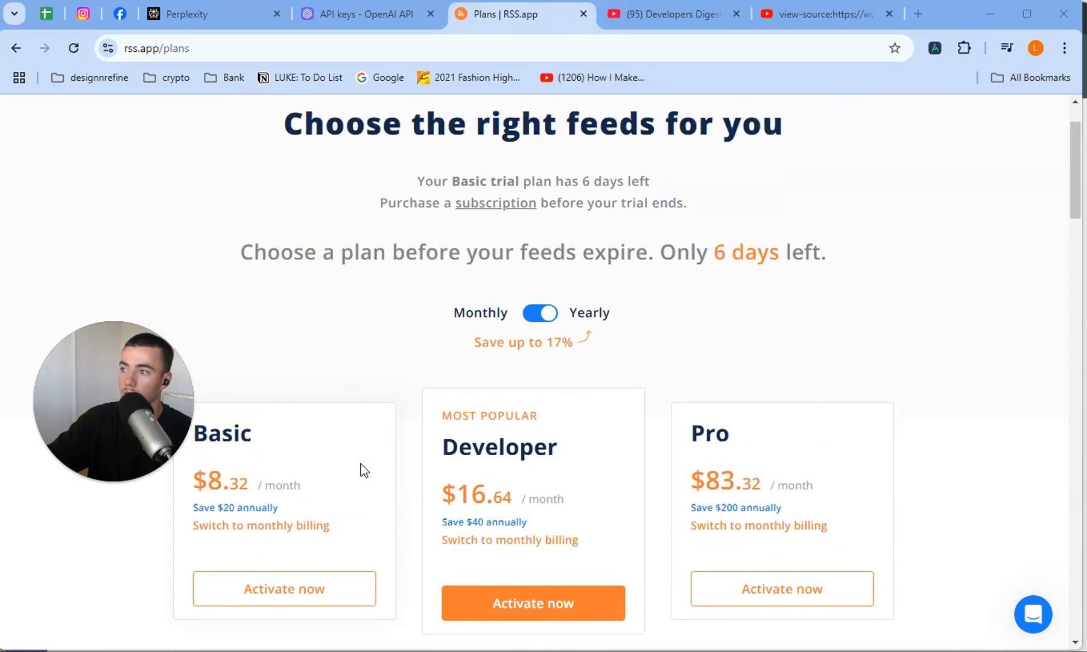
scroll(388, 483, "down", 3)
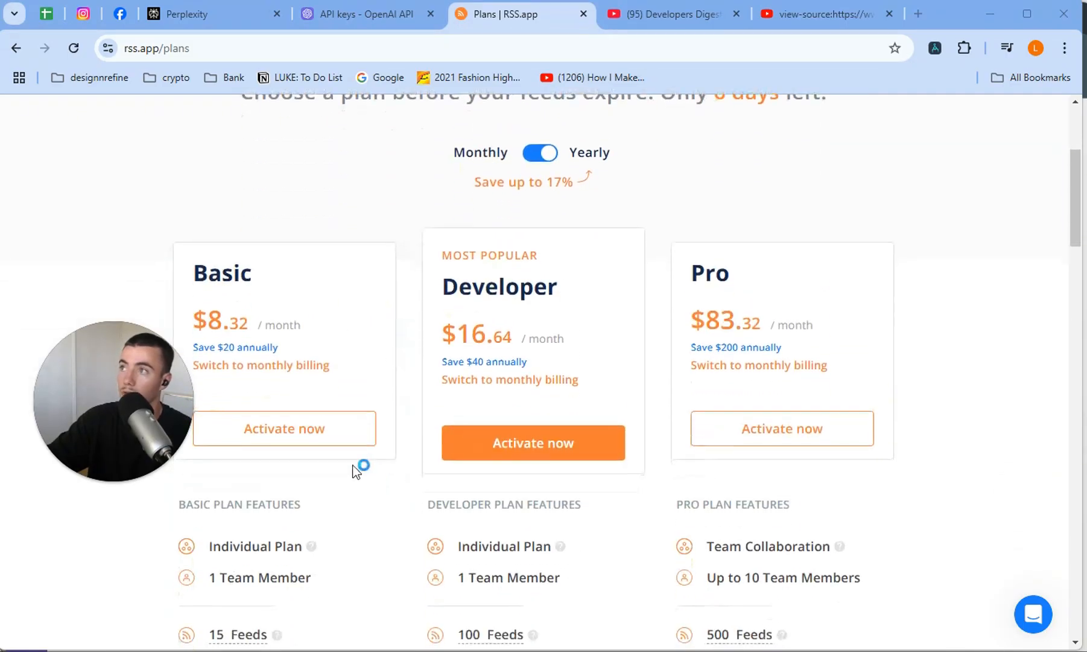
scroll(359, 468, "up", 3)
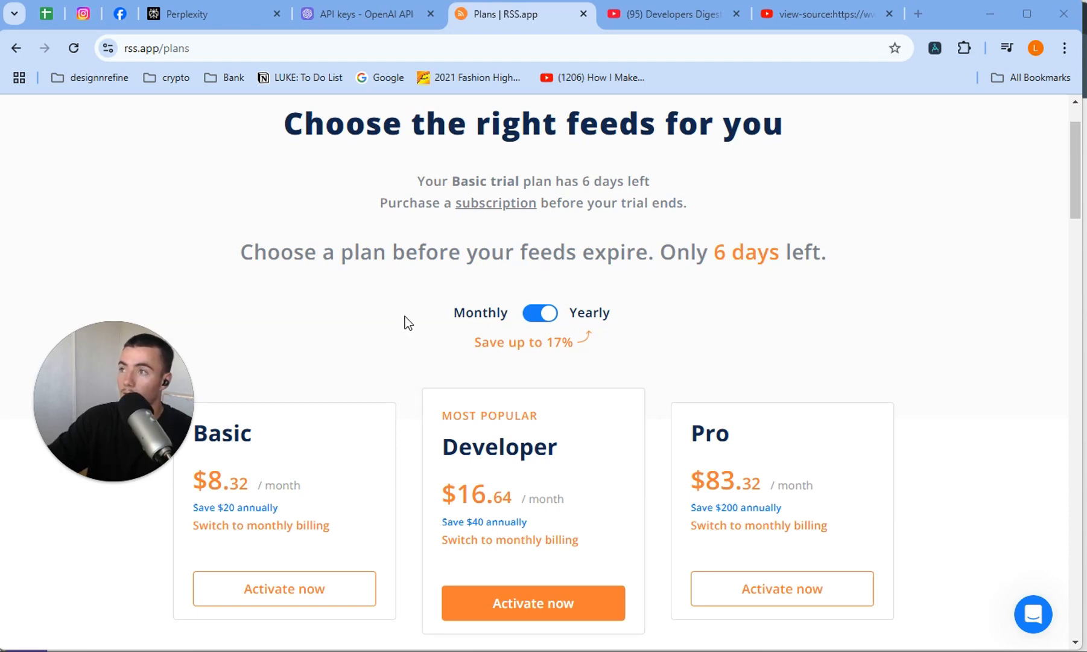
scroll(239, 217, "up", 2)
scroll(572, 264, "down", 4)
Switch to Make and copy the whole Reddit feed URL from the AI EXPLAINED RSS module, then close its settings.
key("alt+Tab")
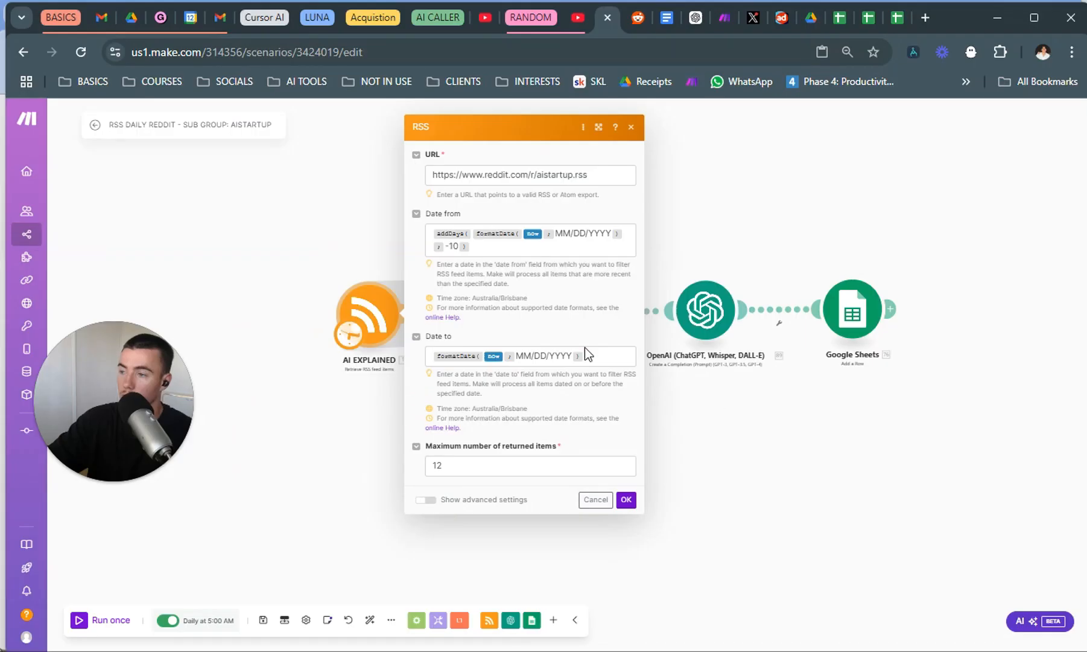
left_click_drag(432, 175, 537, 174)
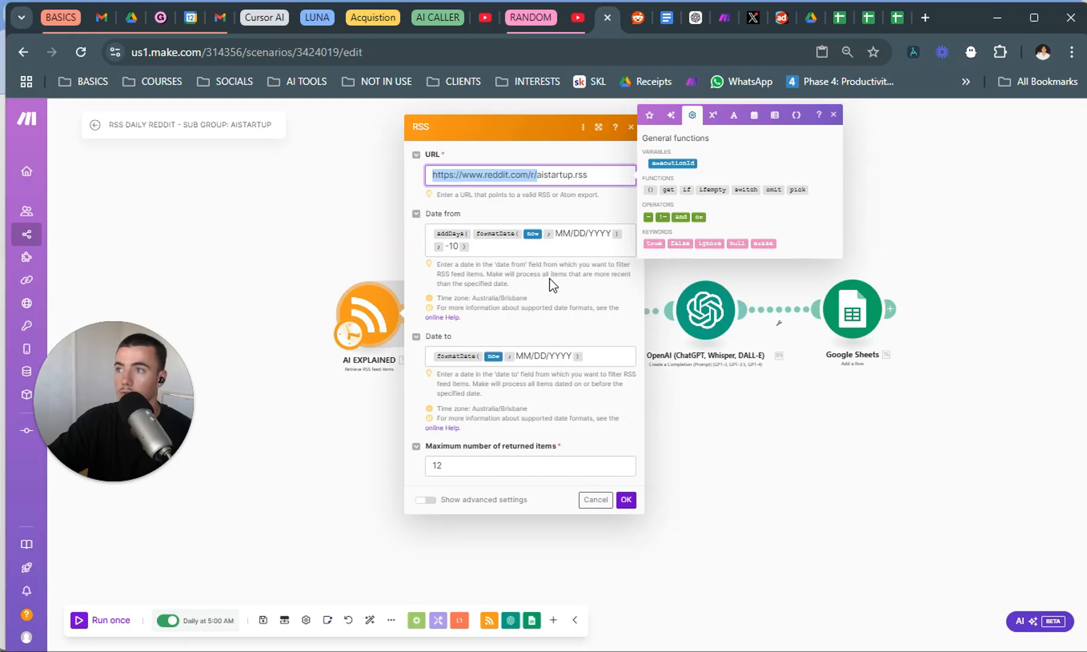
left_click(535, 175)
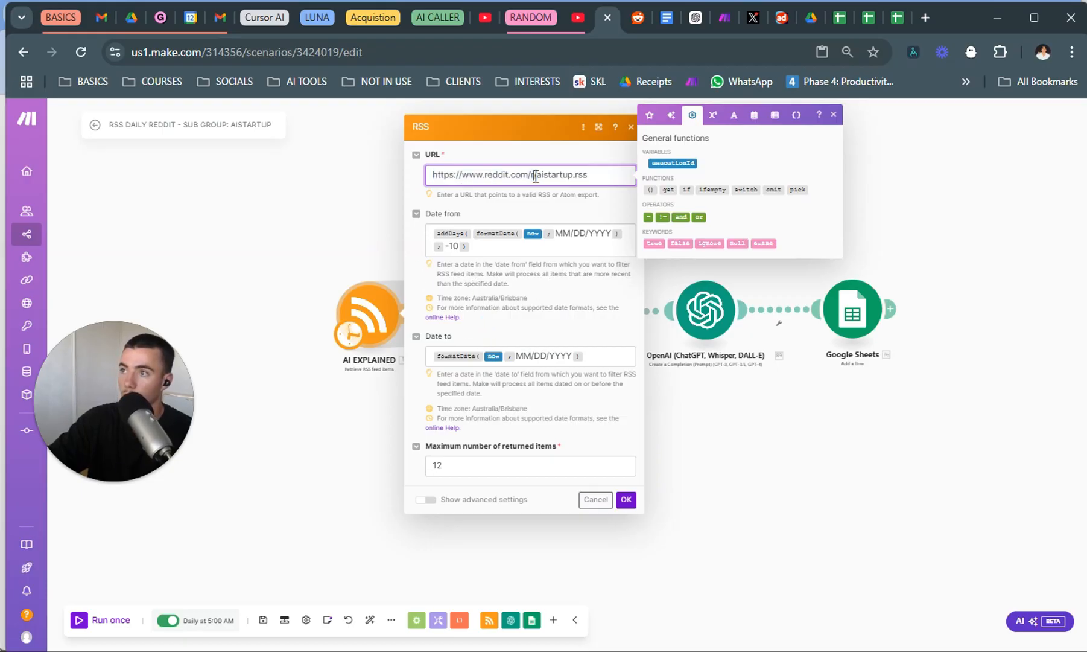
left_click_drag(537, 175, 421, 177)
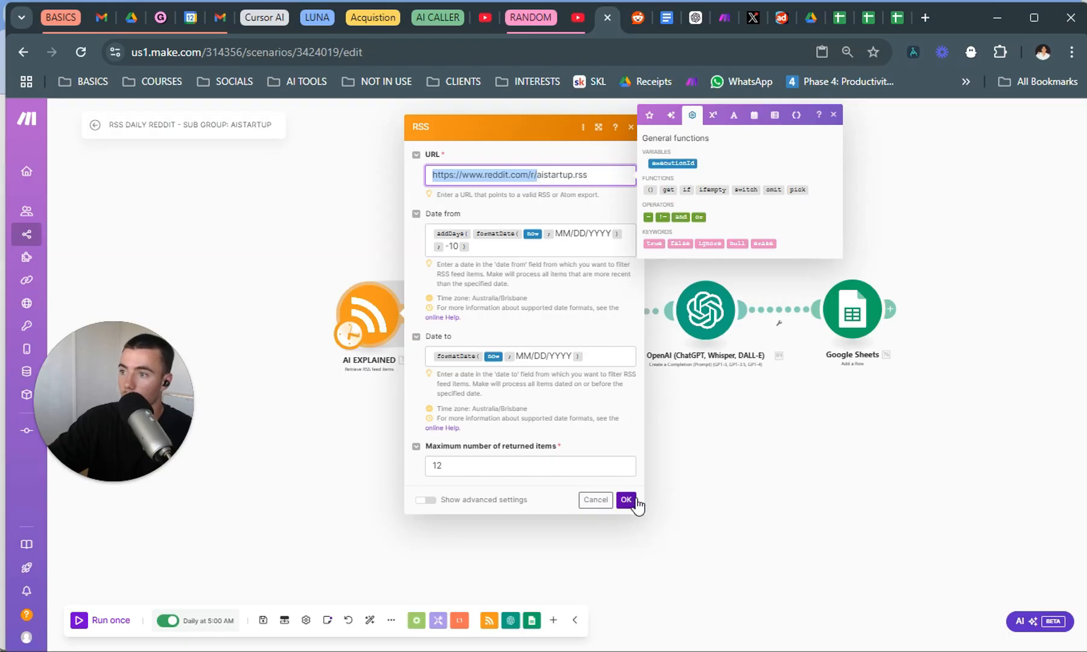
left_click(677, 505)
left_click(375, 347)
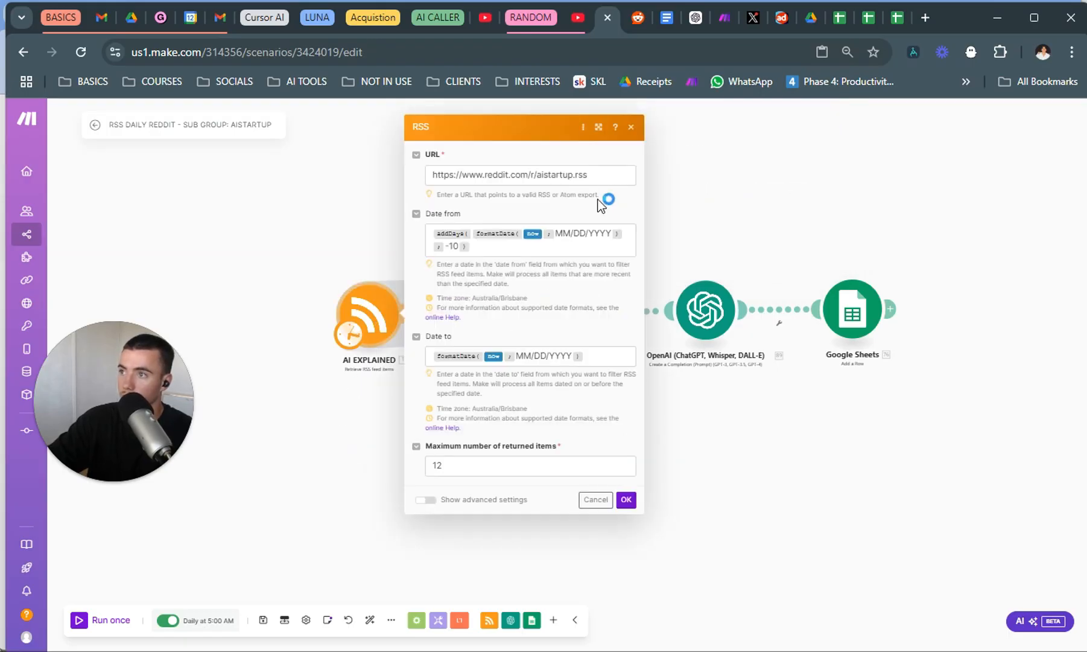
left_click(606, 181)
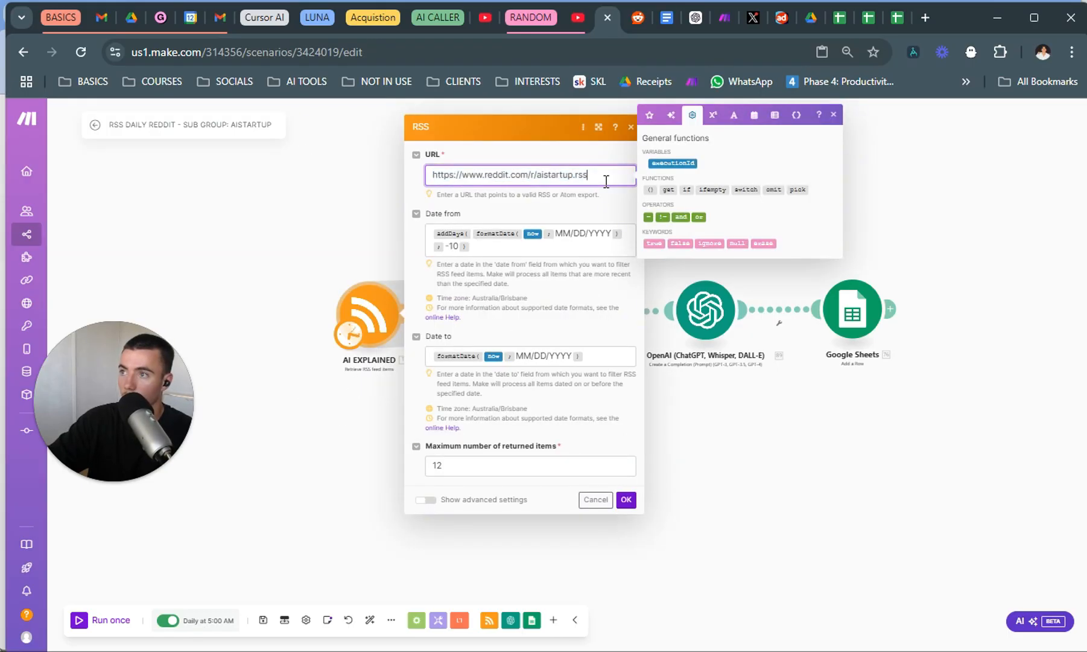
left_click_drag(609, 170, 378, 174)
key("ctrl+c")
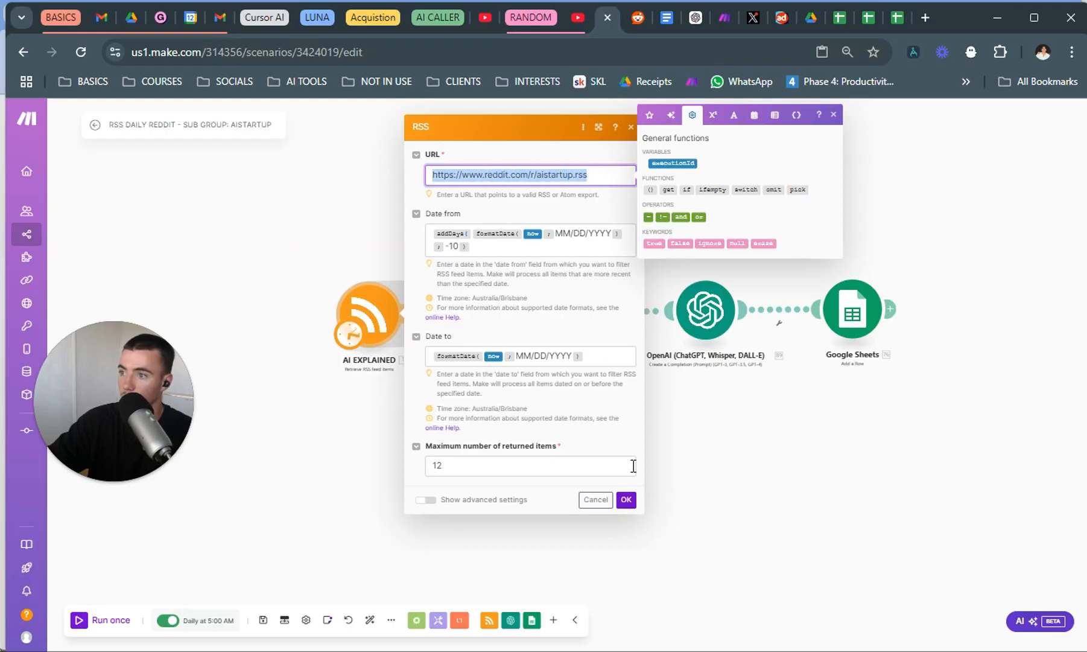
left_click(626, 499)
Add an RSS "Retrieve RSS feed items" module below AI EXPLAINED and unlink it from the Google Sheets module.
right_click(391, 460)
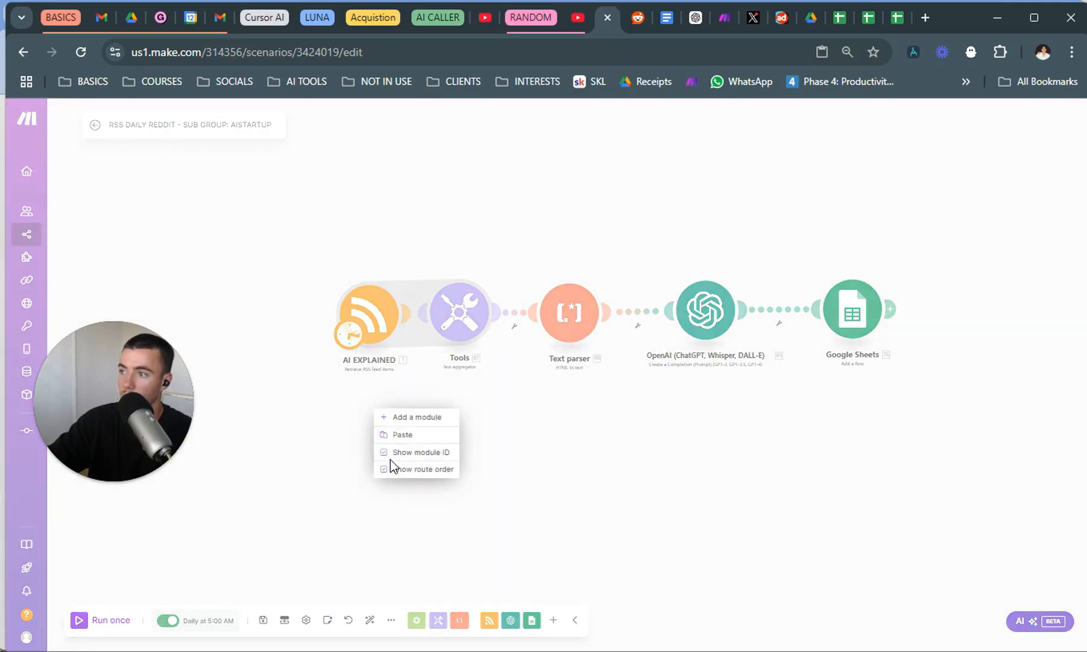
left_click(417, 419)
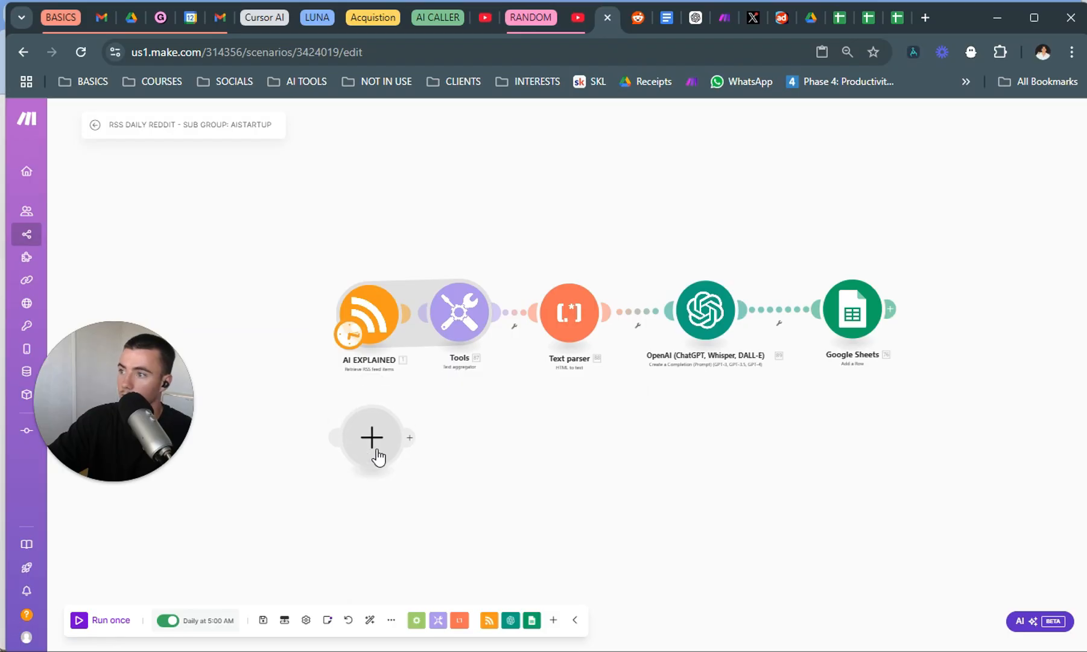
left_click(378, 456)
left_click(514, 339)
left_click(501, 443)
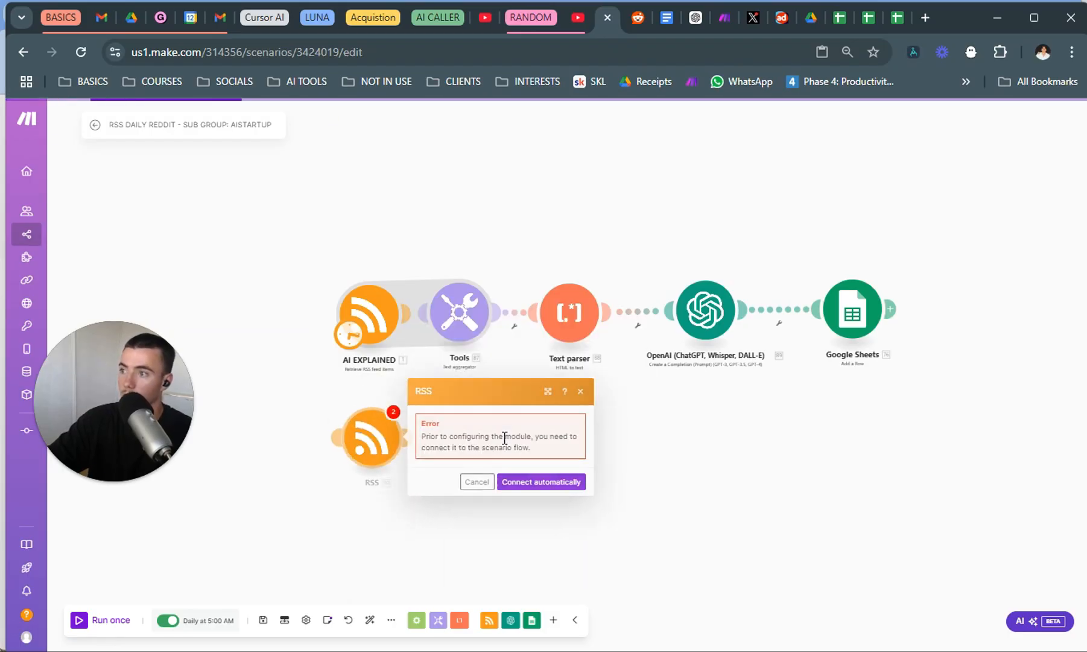
left_click(541, 482)
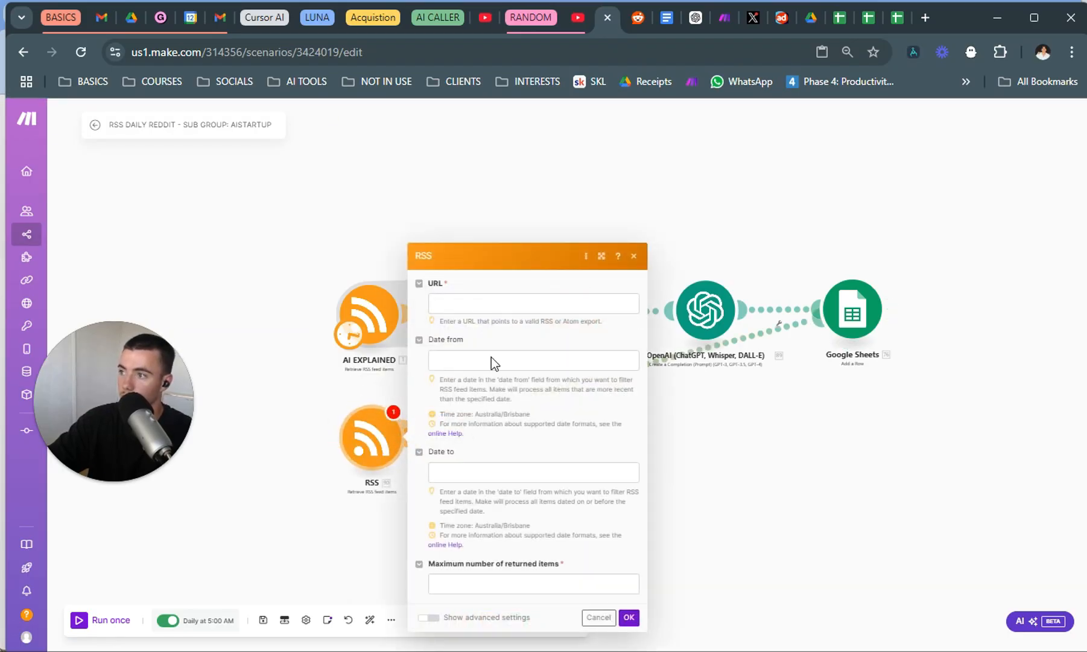
left_click(768, 346)
left_click(775, 369)
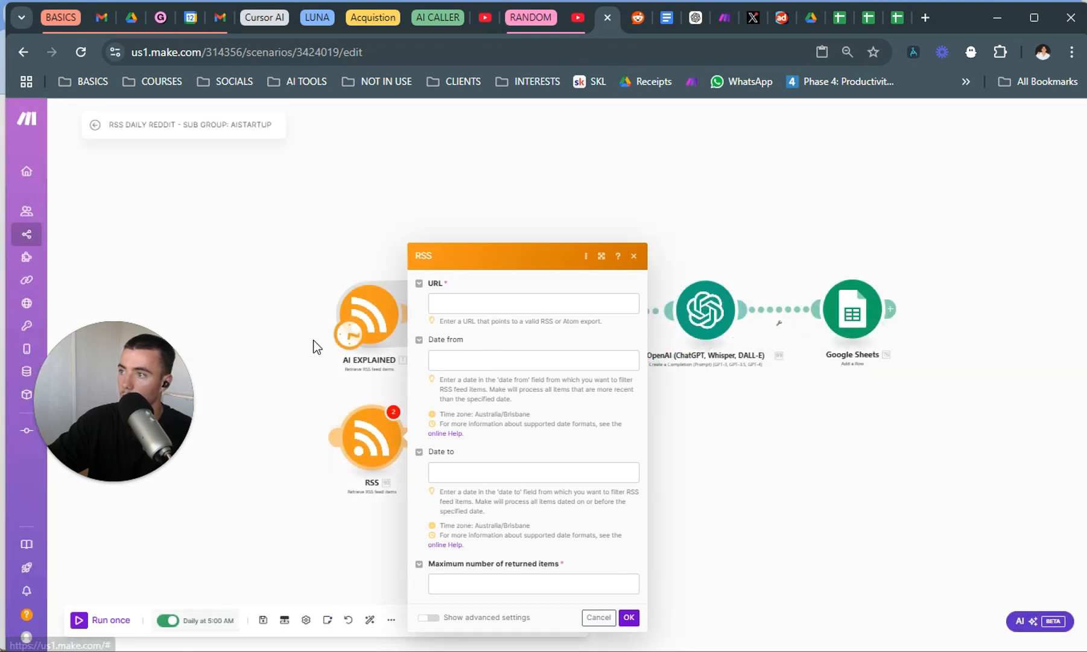
key("ctrl+v")
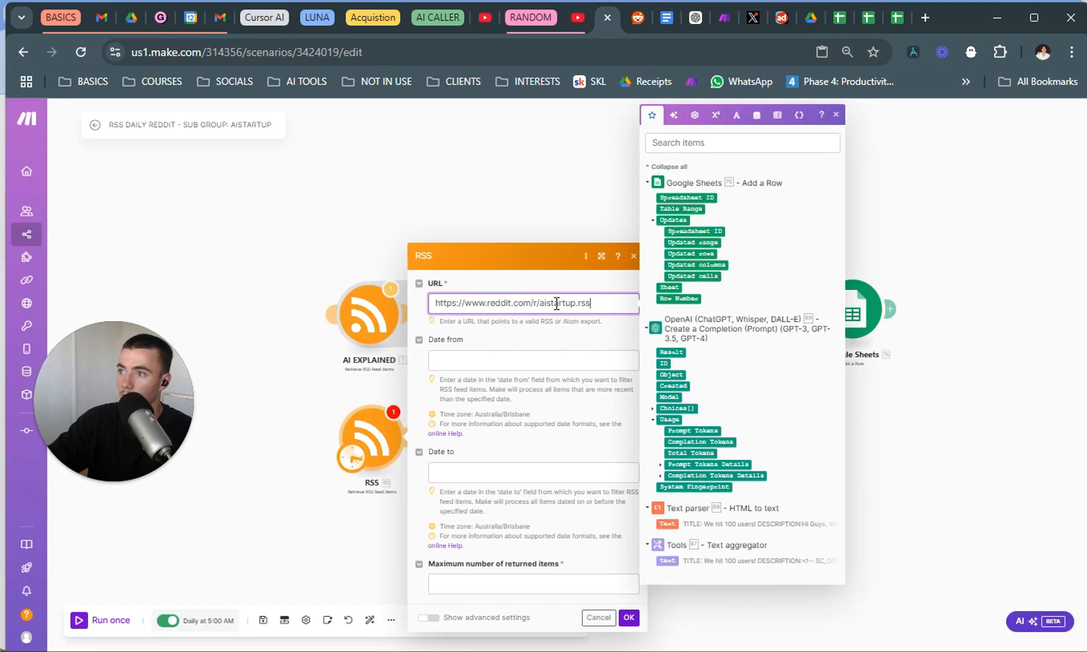
left_click_drag(541, 301, 583, 306)
left_click(639, 18)
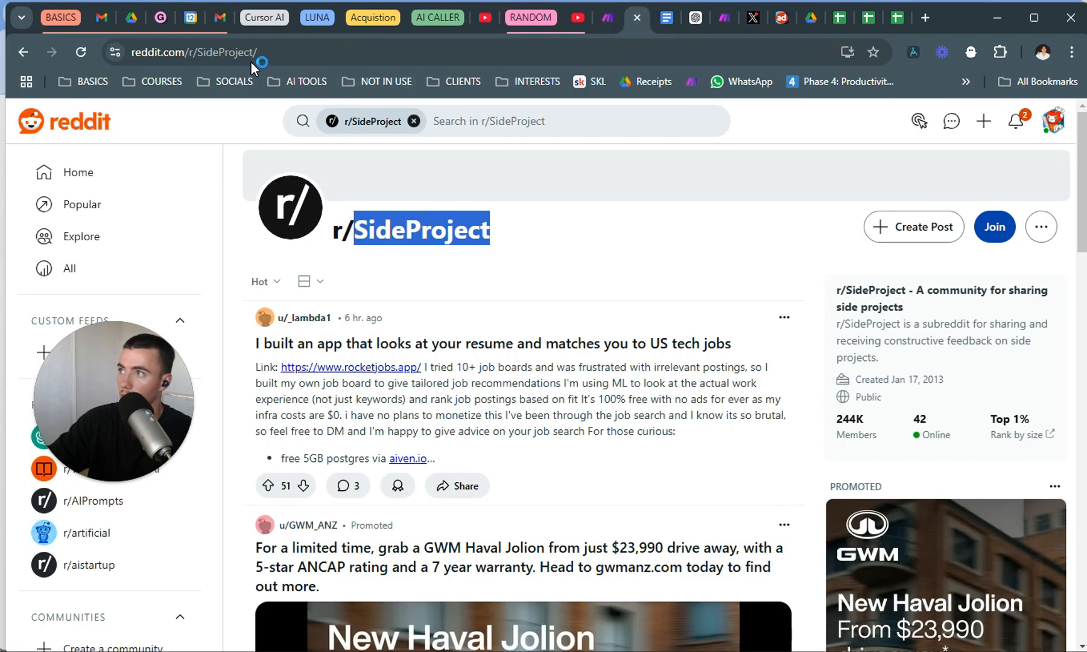
left_click_drag(249, 54, 197, 48)
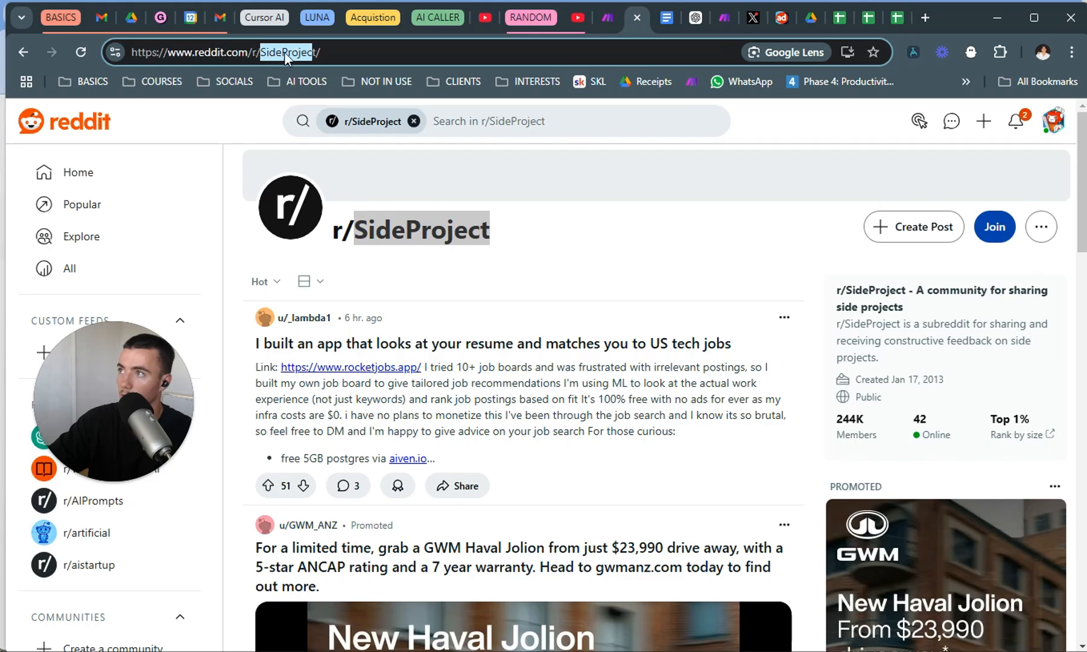
left_click(319, 50)
left_click_drag(319, 50, 273, 49)
key("ctrl+c")
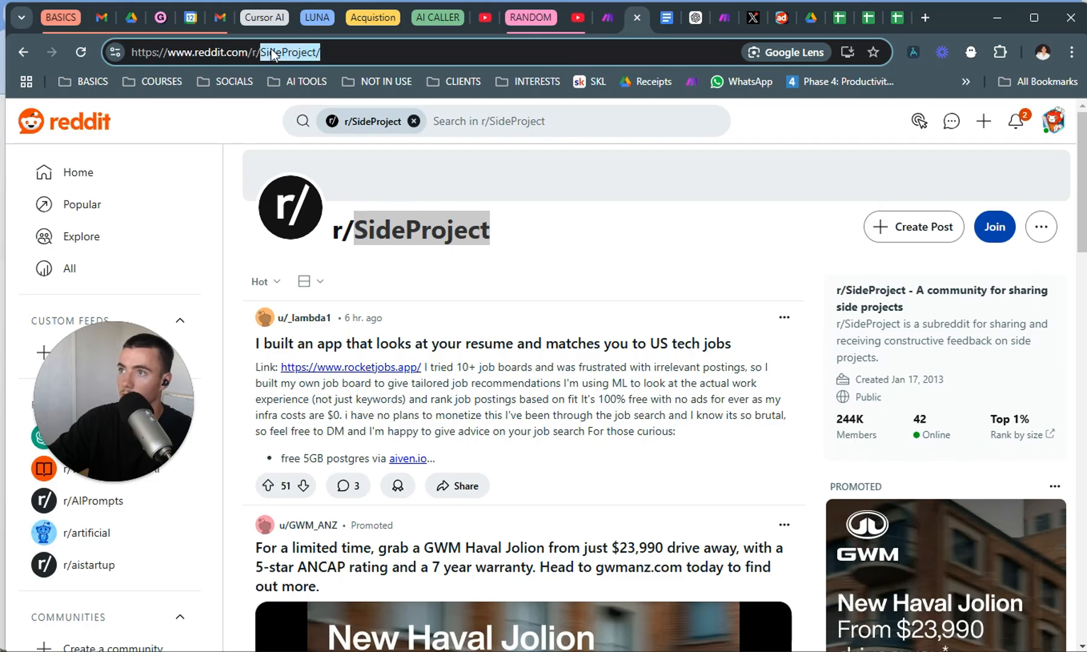
left_click(600, 21)
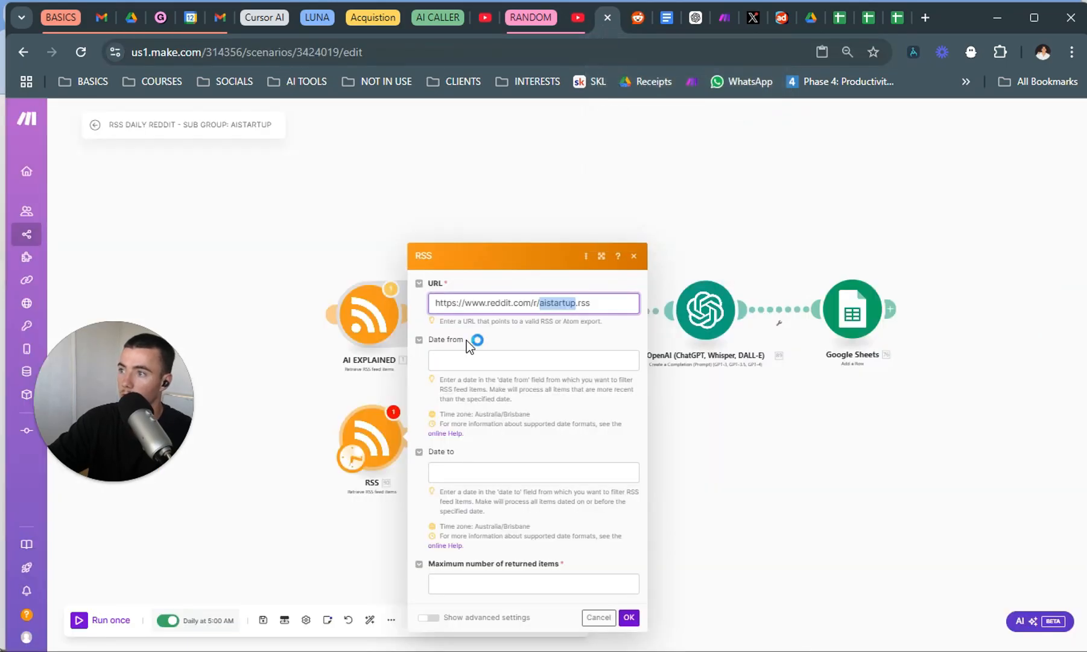
key("ctrl+v")
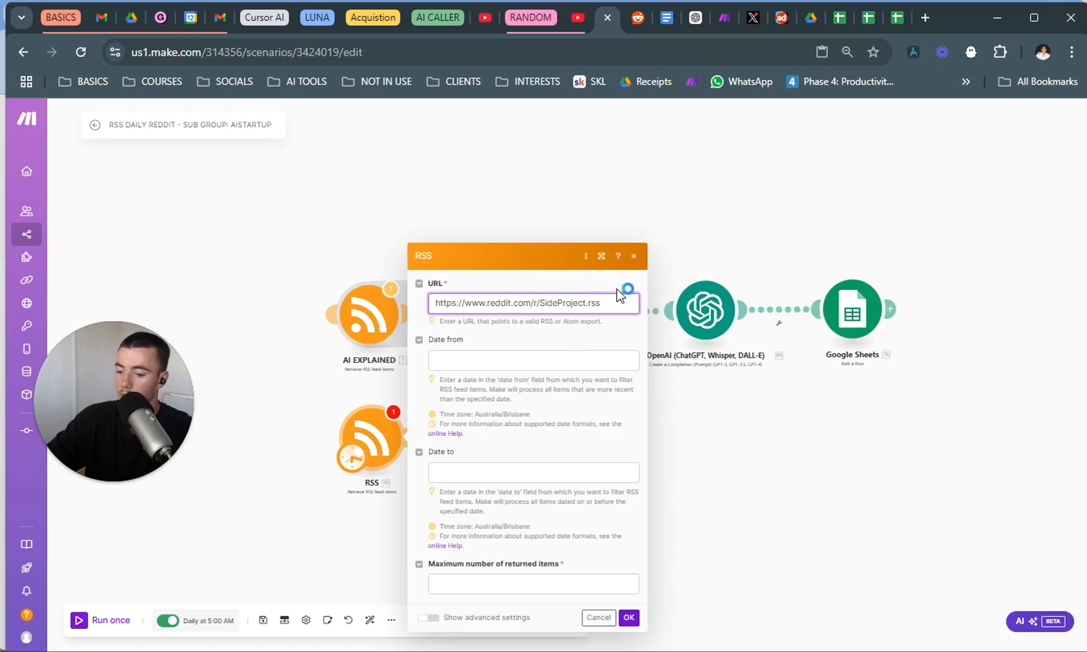
Connect the AI EXPLAINED module to the new RSS module automatically and copy AI EXPLAINED's "Date from" expression.
left_click(465, 361)
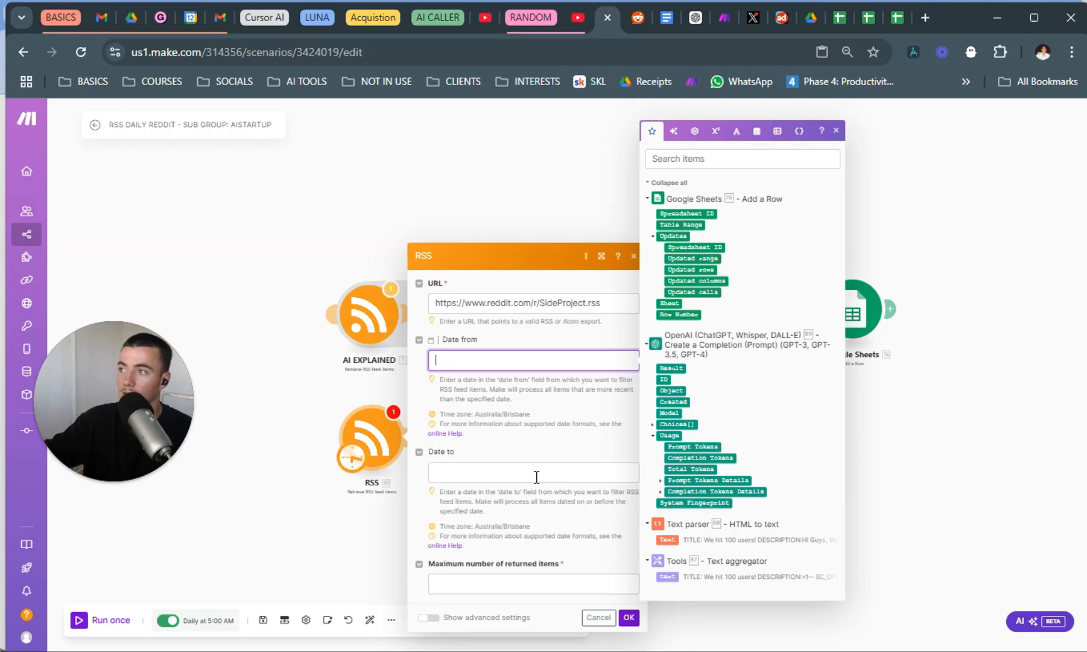
left_click(357, 316)
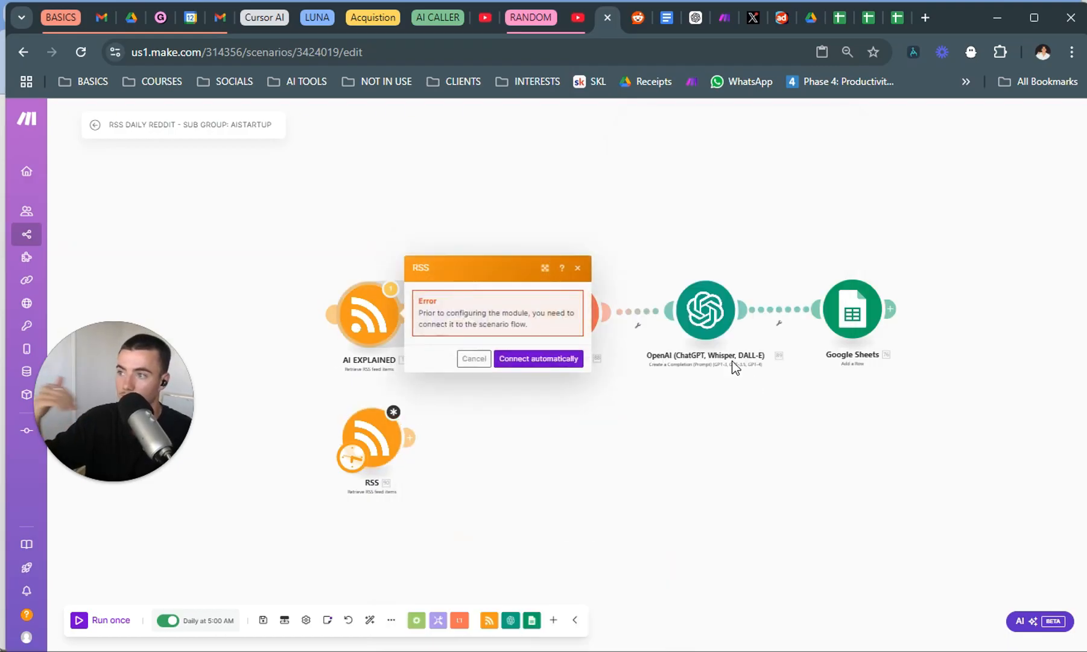
left_click(532, 359)
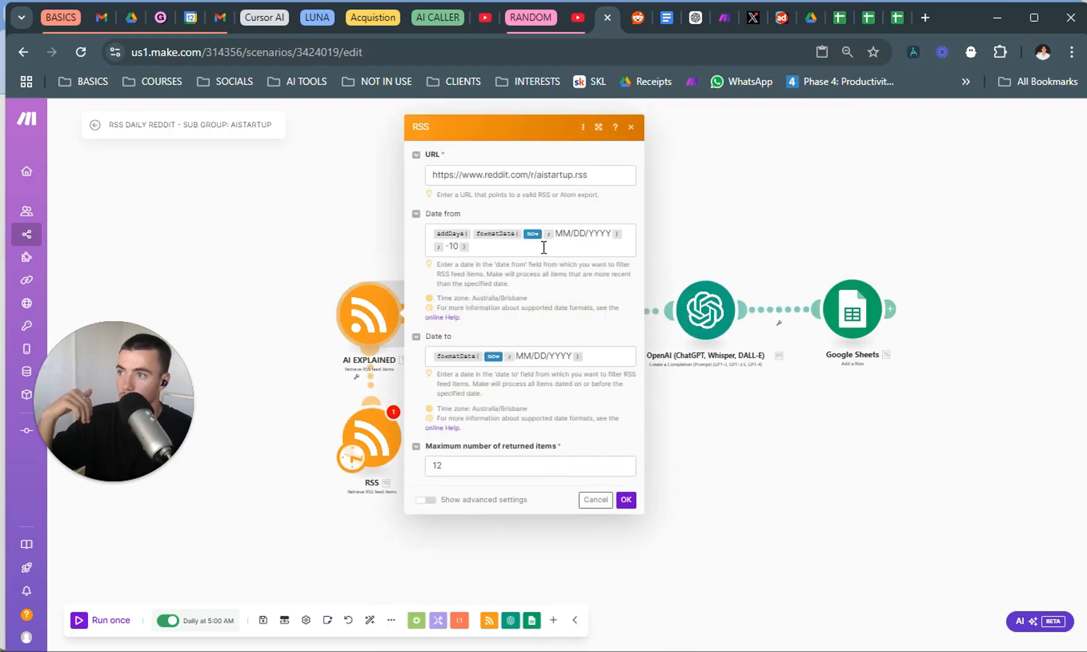
triple_click(544, 247)
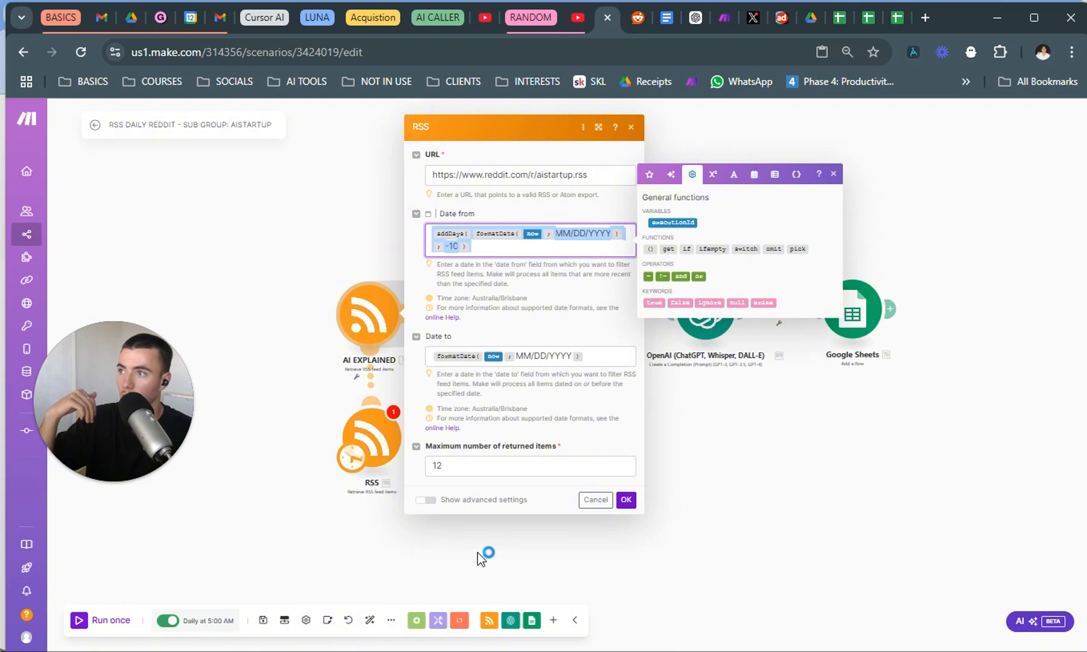
Remove the last digit of the -10 day offset in AI EXPLAINED's "Date from" expression and save the module.
left_click(478, 251)
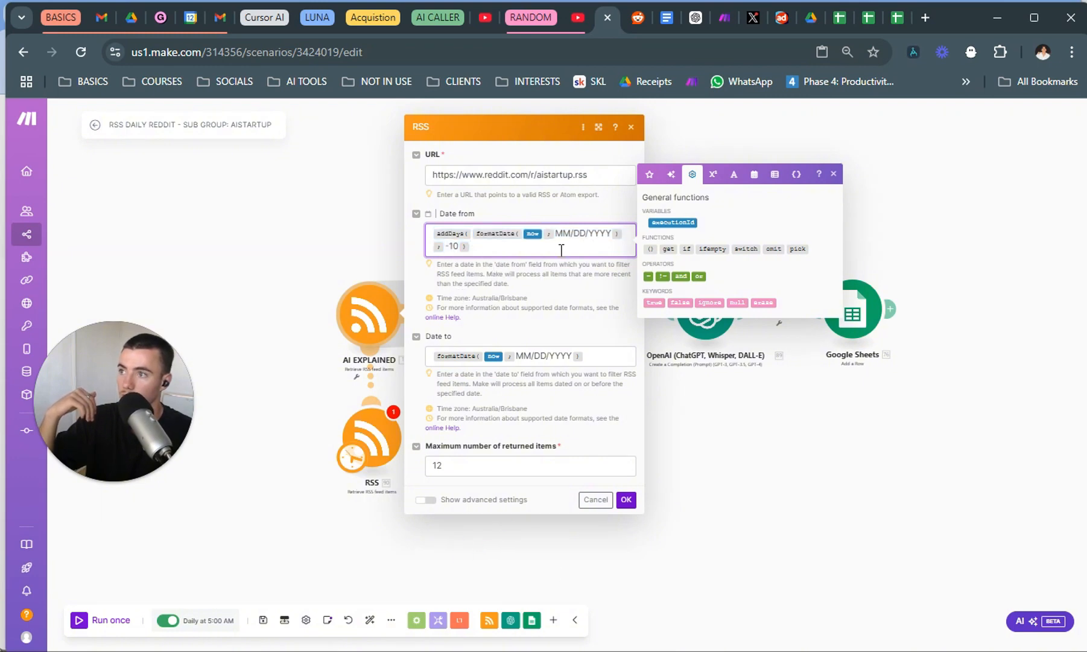
key("Left")
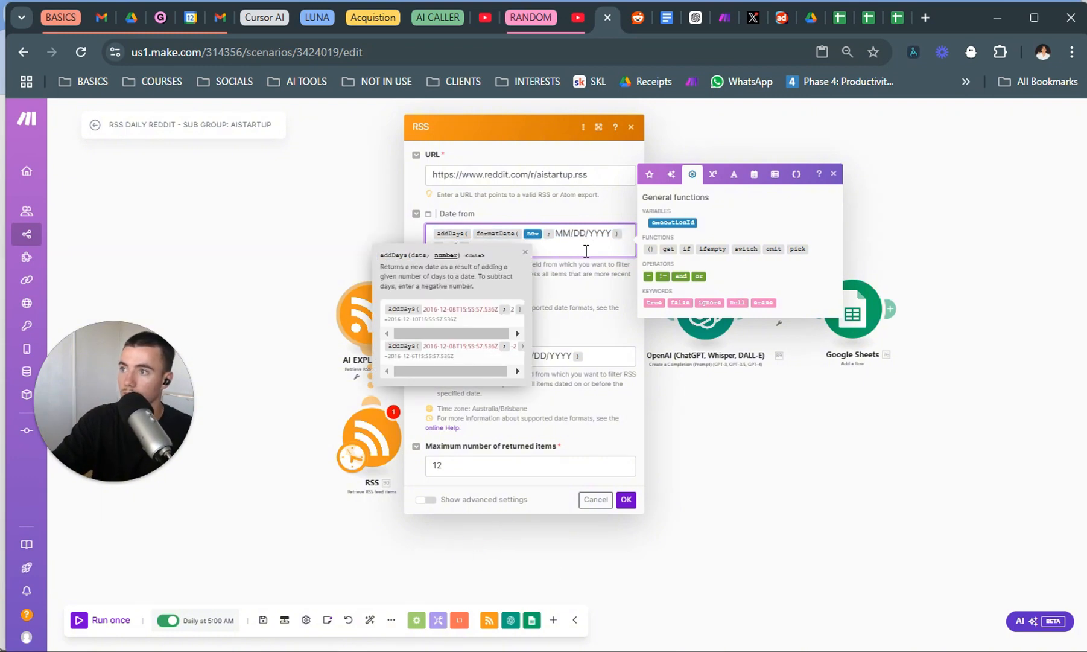
left_click(585, 251)
key("Left")
key("BackSpace")
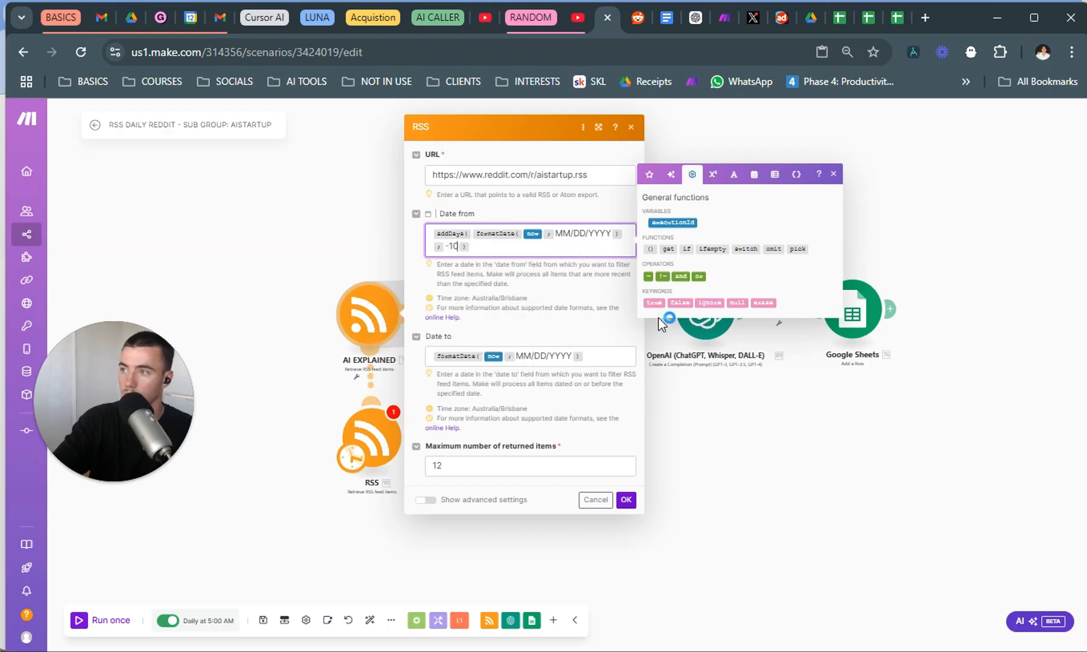
left_click(594, 245)
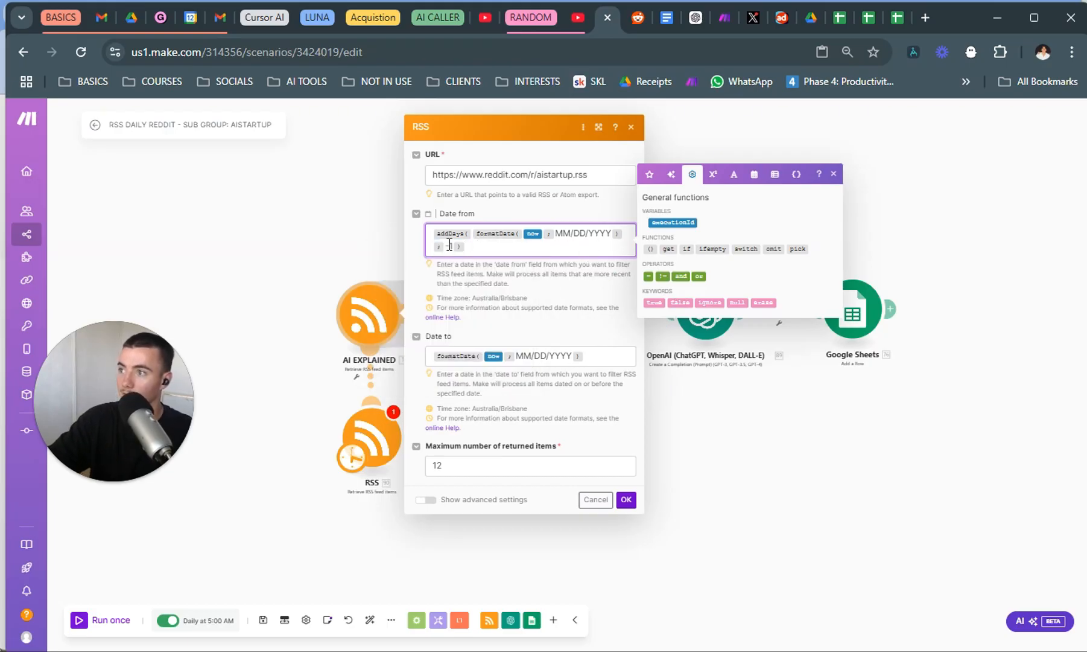
left_click(627, 499)
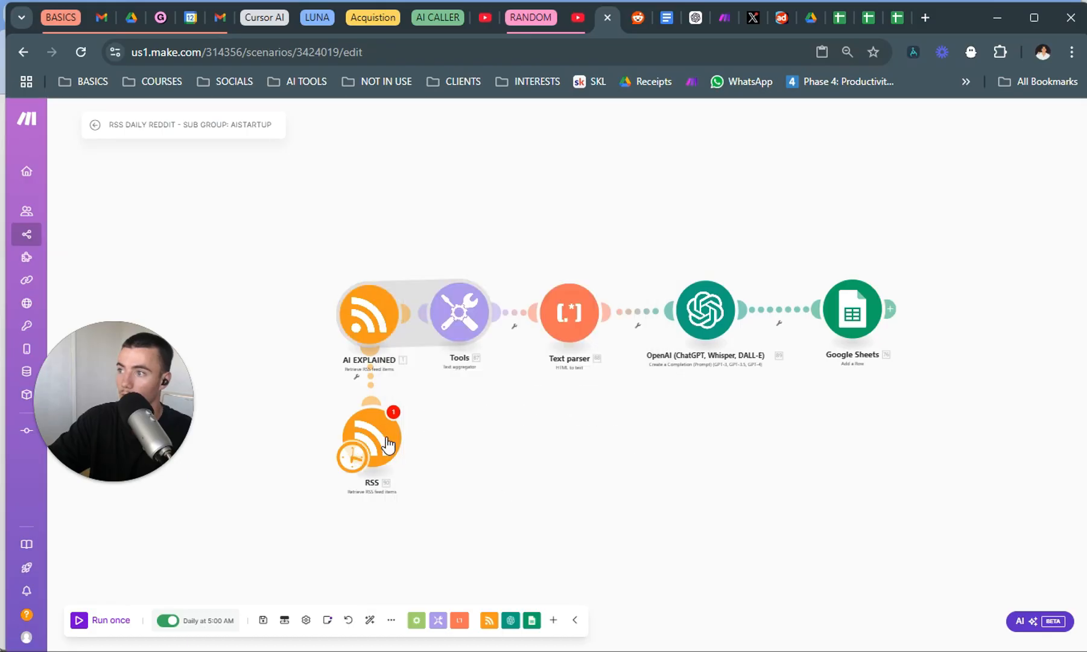
Paste the copied addDays(formatDate(now; MM/DD/YYYY); -10) expression into the SideProject RSS module's "Date from" setting.
left_click(391, 443)
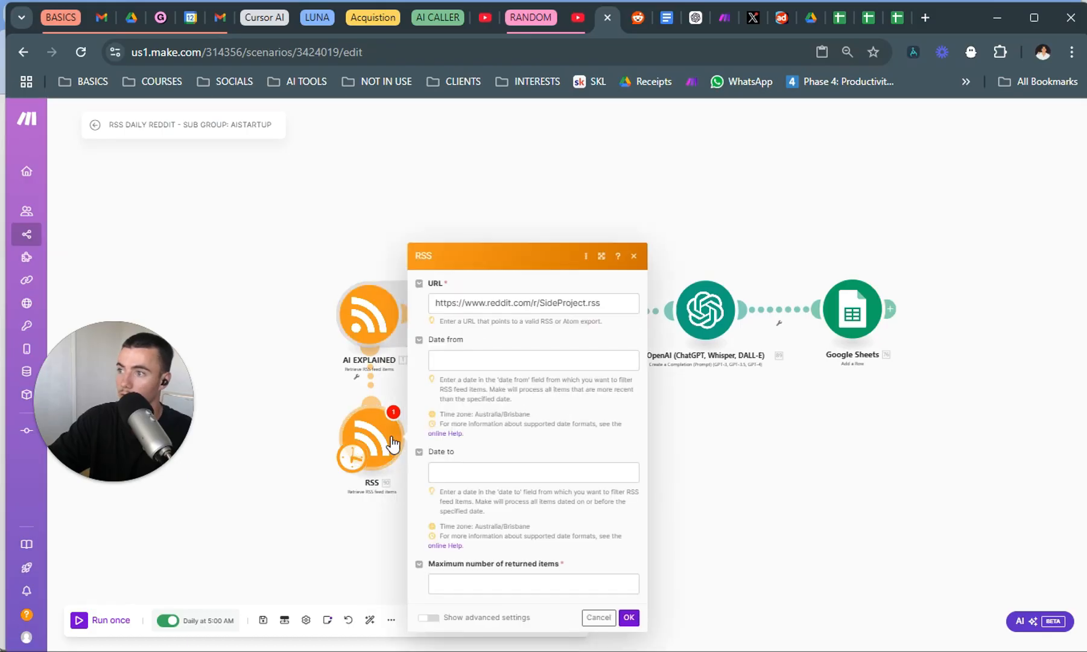
left_click(507, 366)
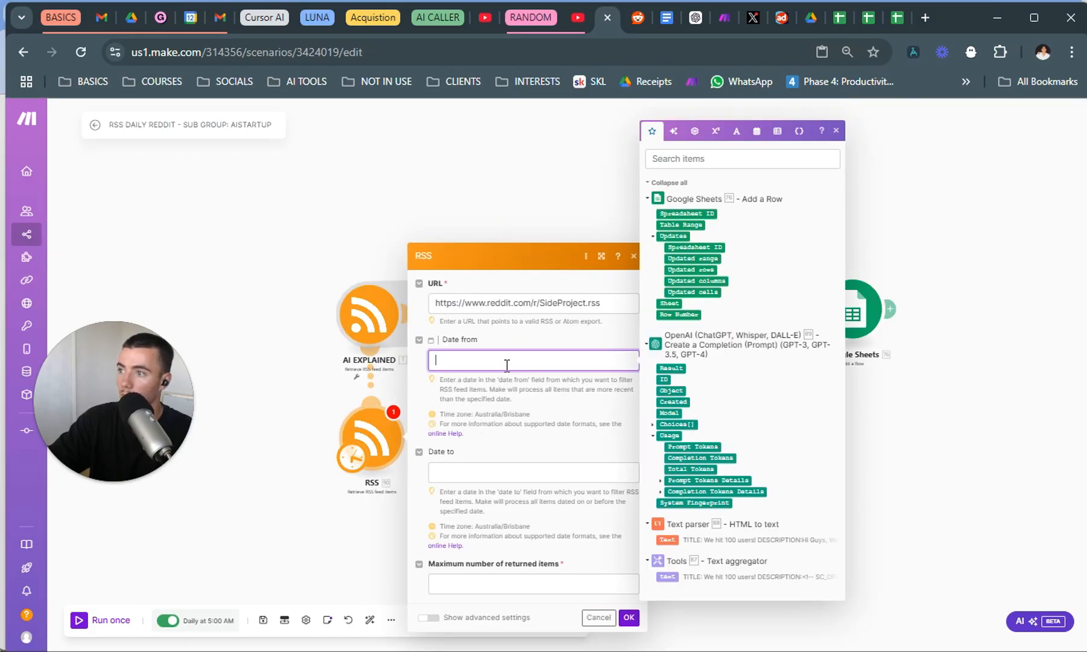
type("addDays(formatDate(now; MM/DD/YYYY); -10)")
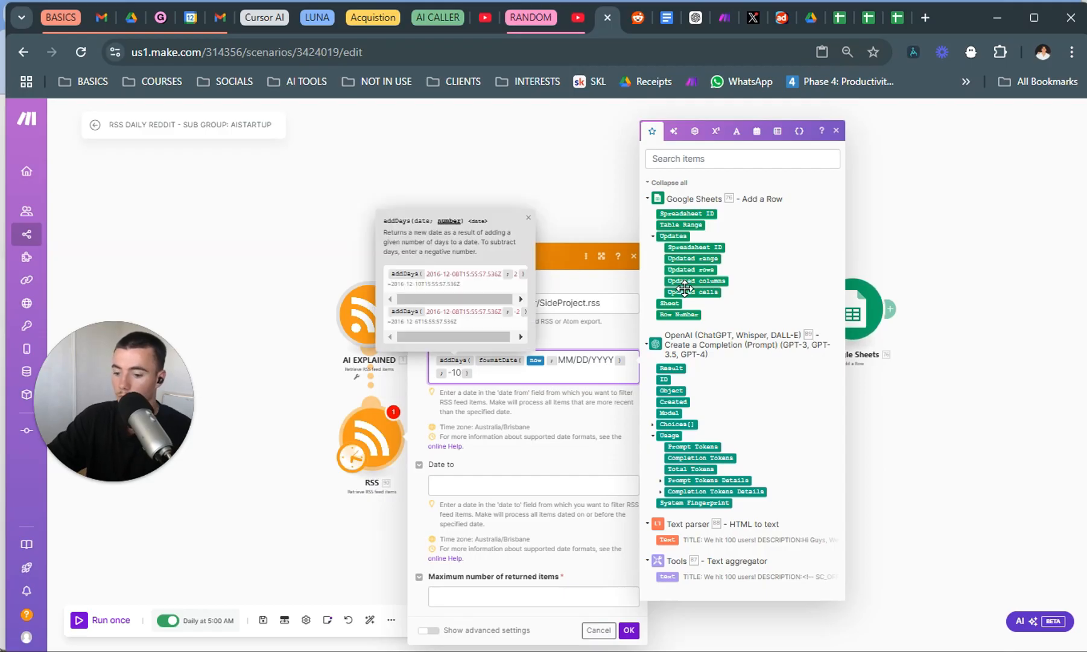
Change the SideProject RSS module's "Date from" day offset to -1, set the maximum number of returned items to 20, and save it.
key("BackSpace")
left_click(565, 467)
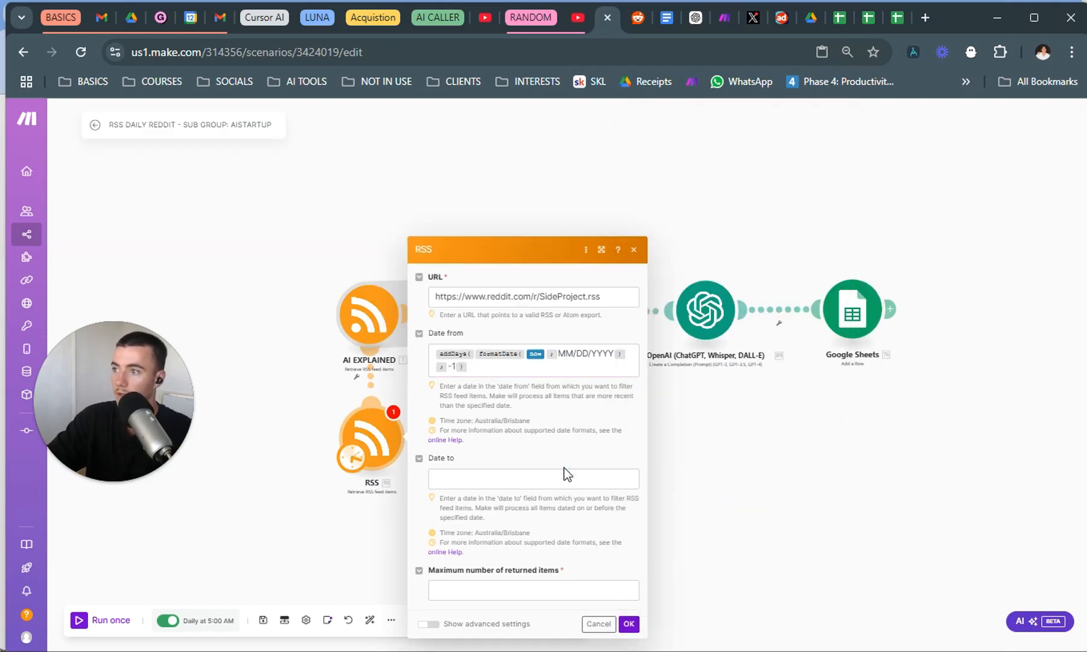
left_click(629, 623)
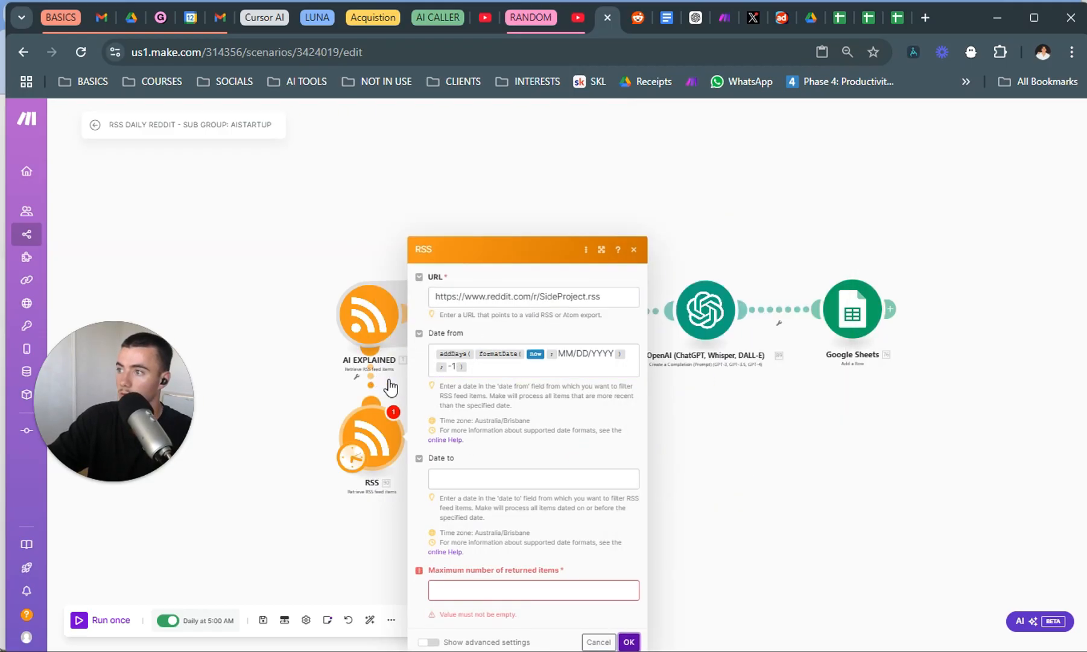
left_click(512, 590)
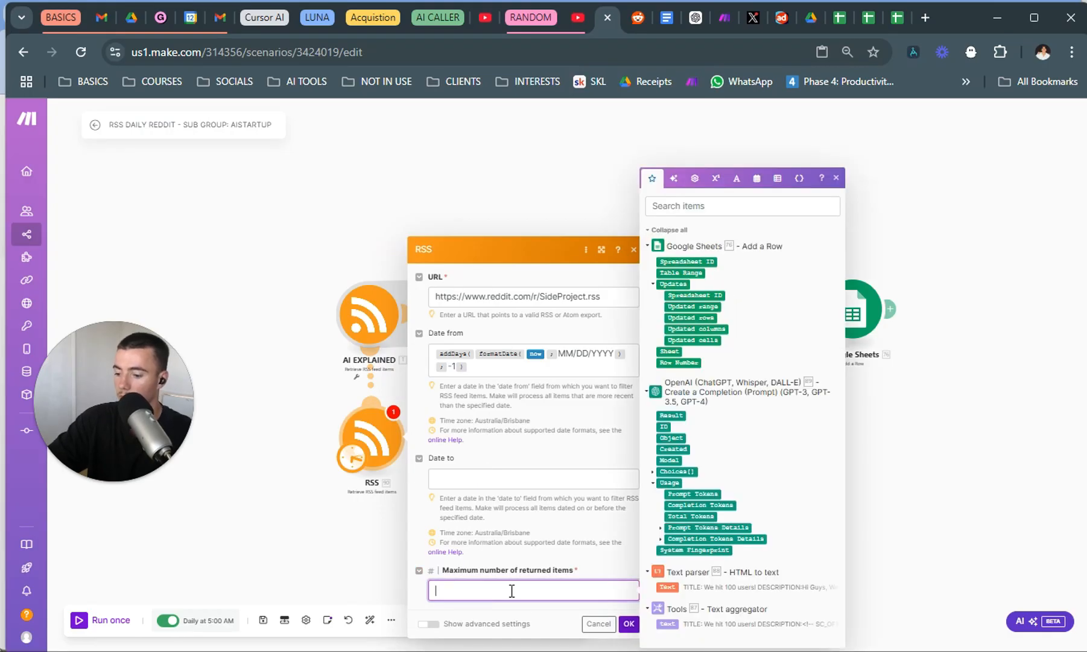
left_click(629, 622)
Unlink AI EXPLAINED from the new RSS module, connect it again automatically, and set its maximum number of returned items to 20.
left_click(371, 390)
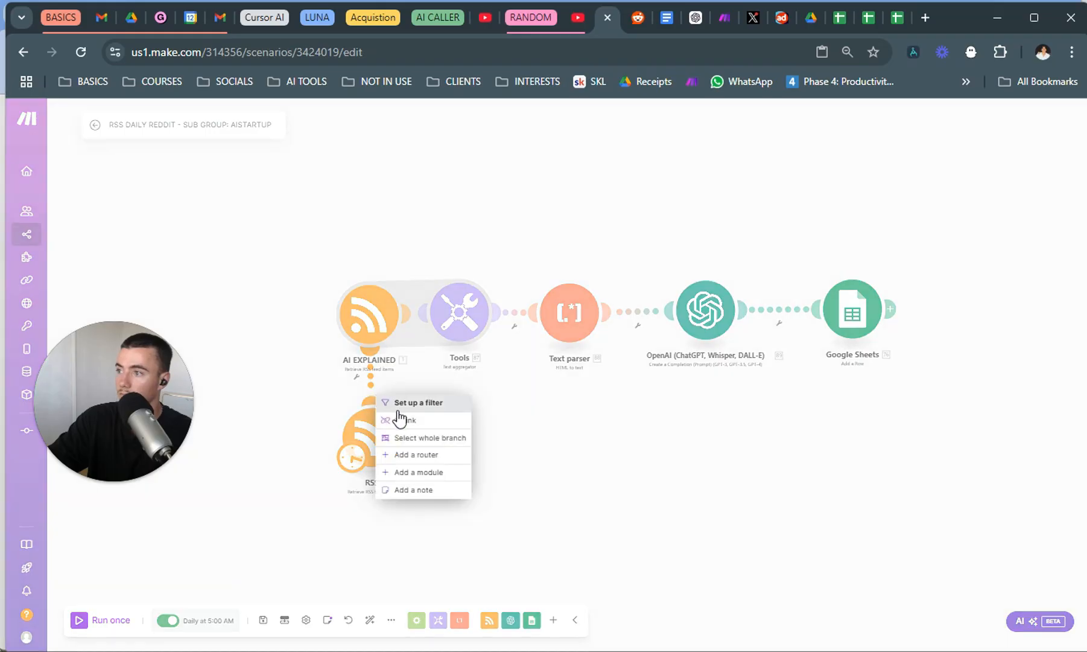
left_click(400, 419)
left_click(373, 369)
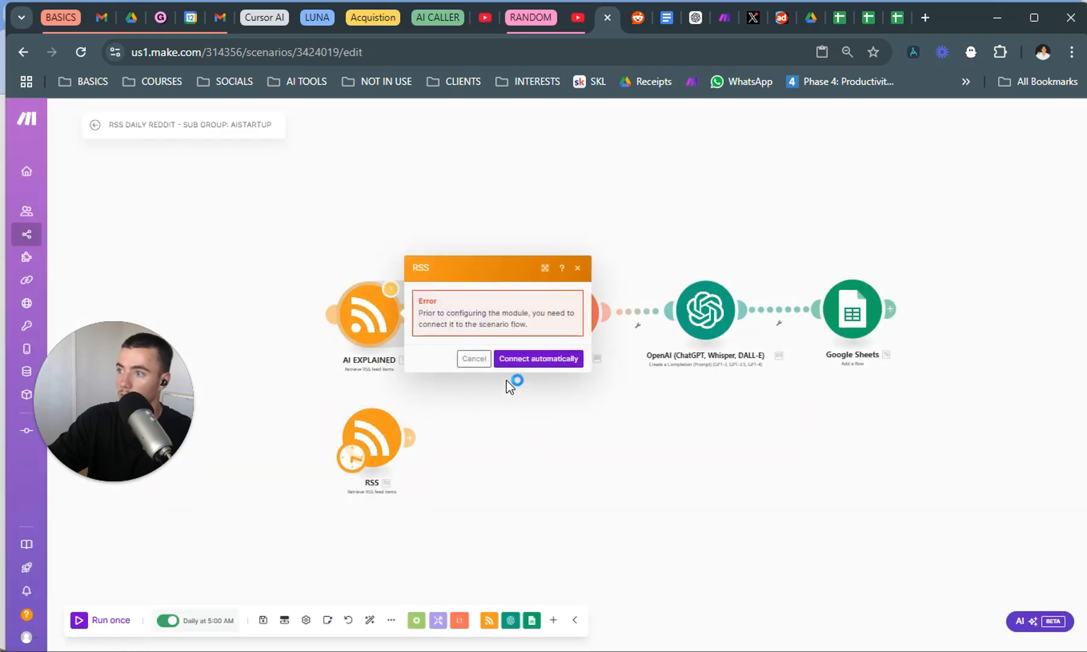
left_click(539, 360)
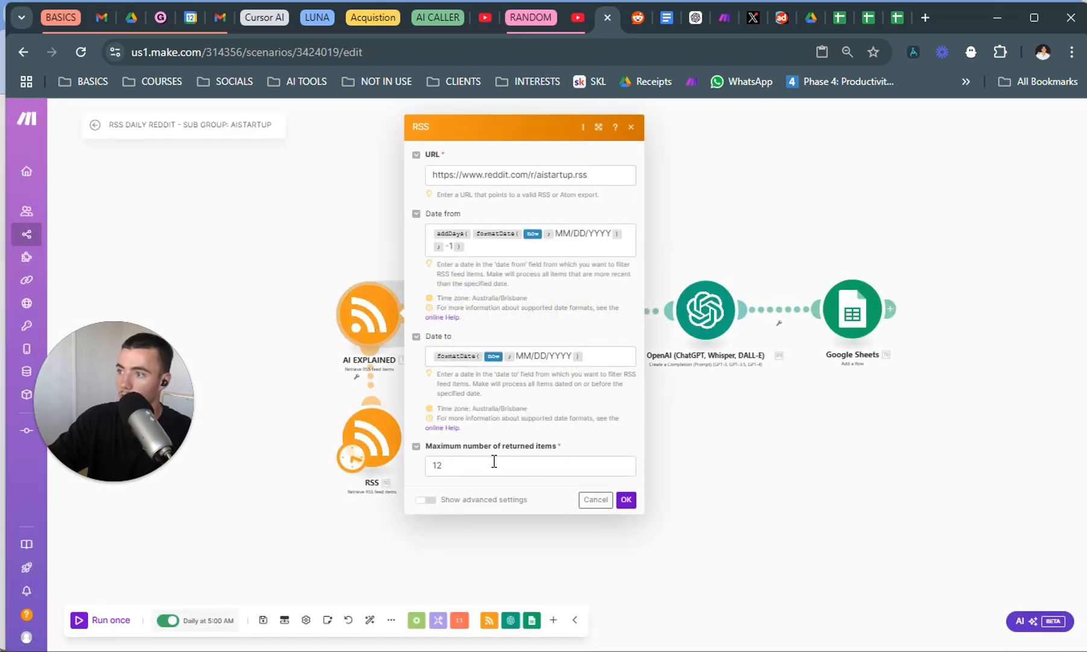
left_click(461, 472)
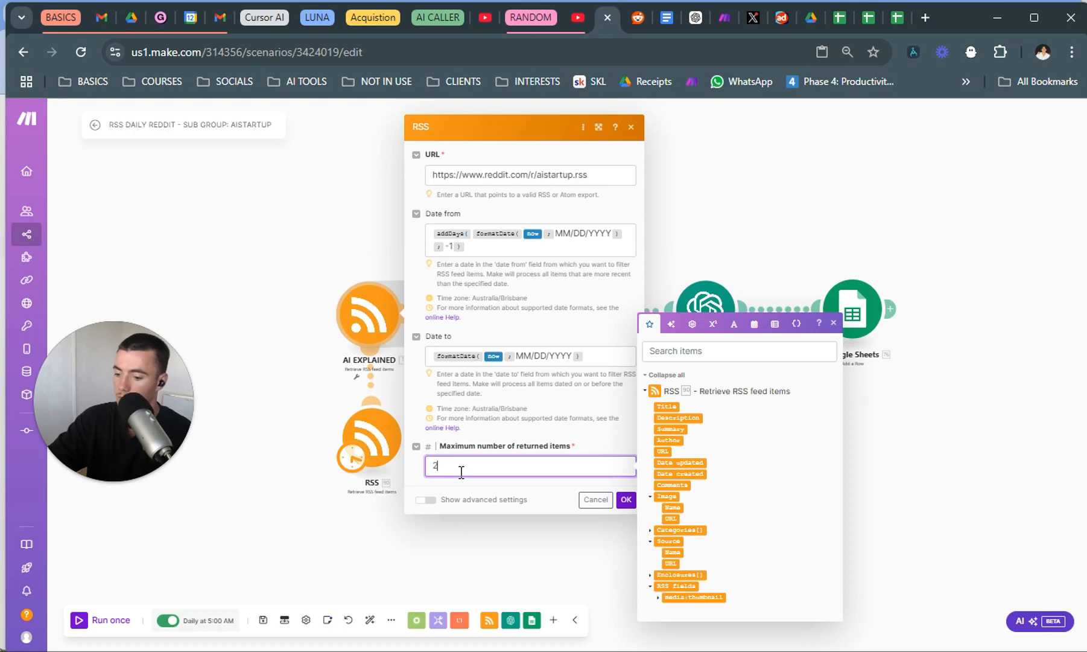
type("20")
left_click(627, 499)
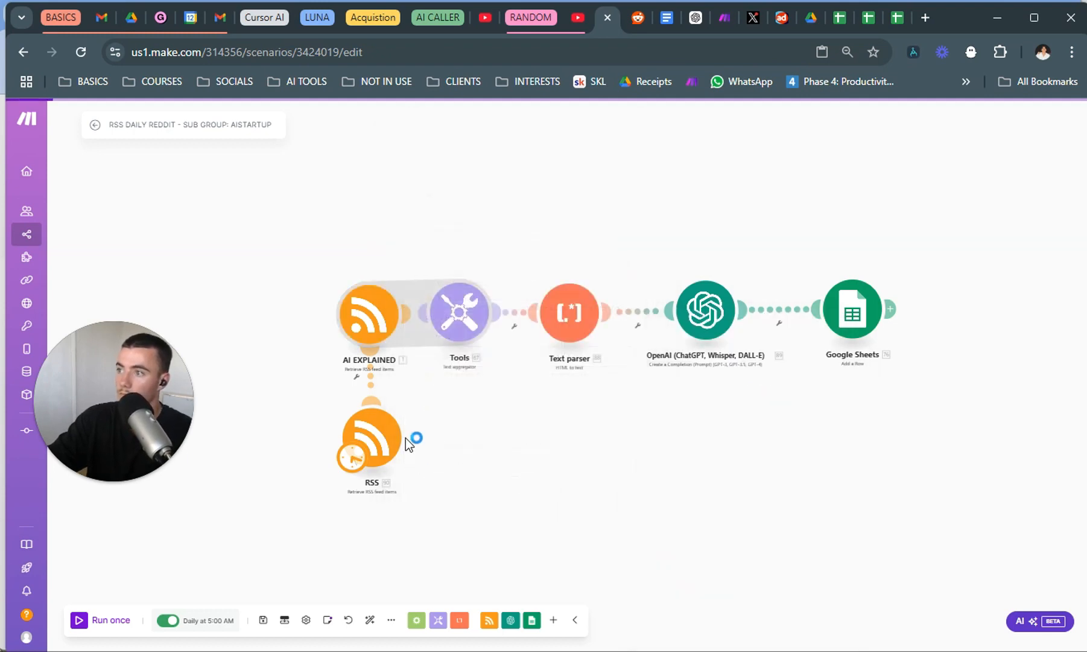
Copy AI EXPLAINED's "Date to" expression formatDate(now; MM/DD/YYYY), unlink the two RSS modules, and paste it into the SideProject module's "Date to".
left_click(369, 314)
triple_click(595, 364)
key("ctrl+c")
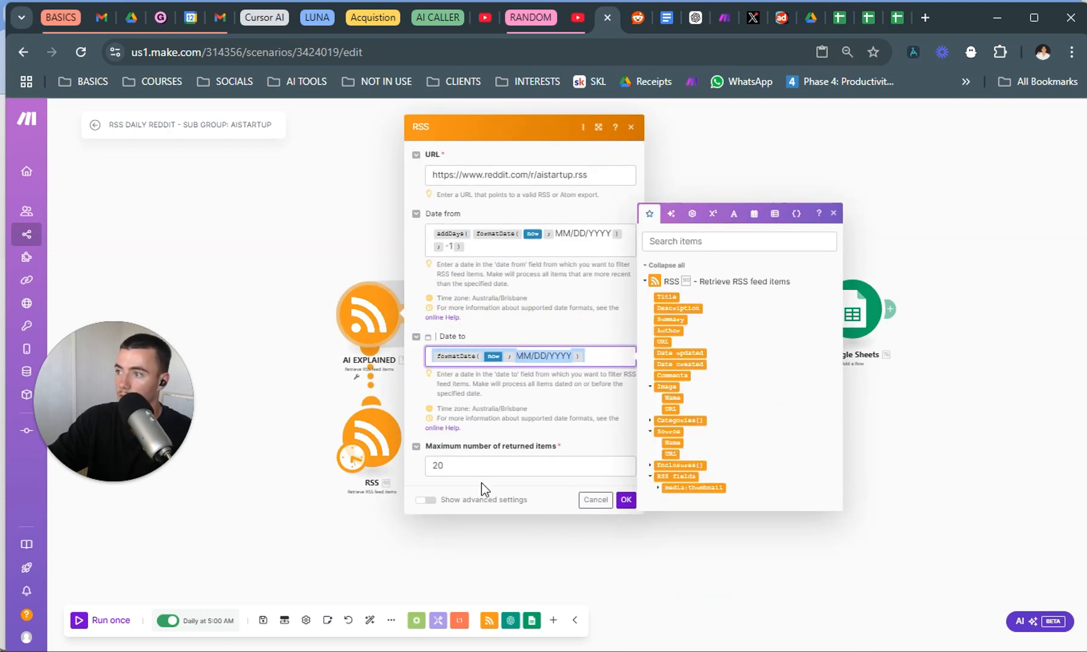
left_click(626, 499)
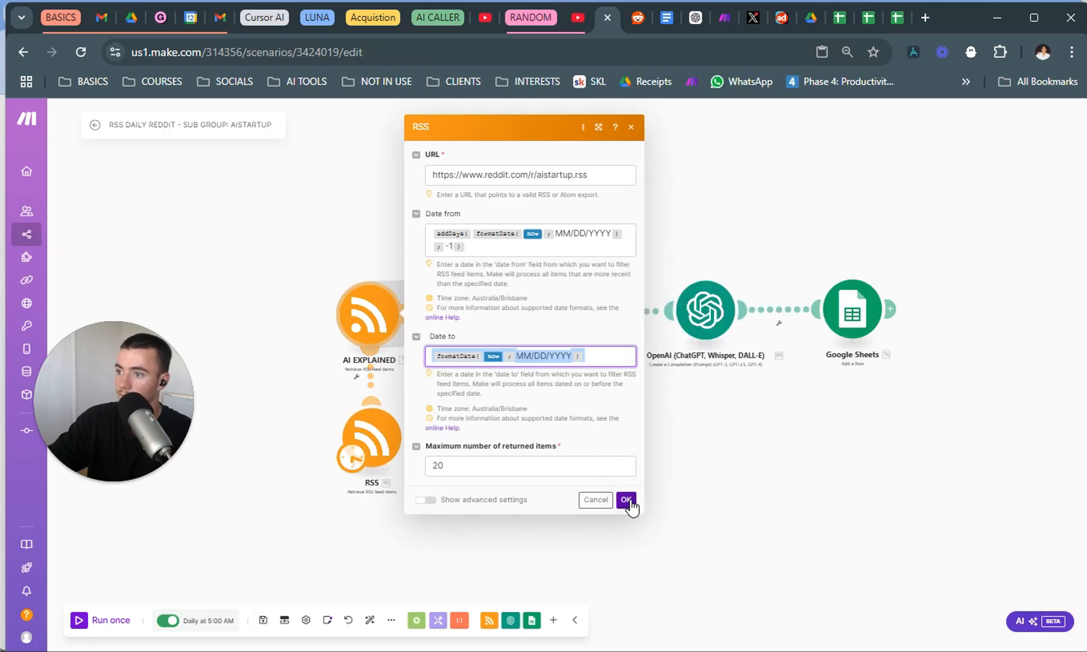
left_click(366, 377)
left_click(369, 437)
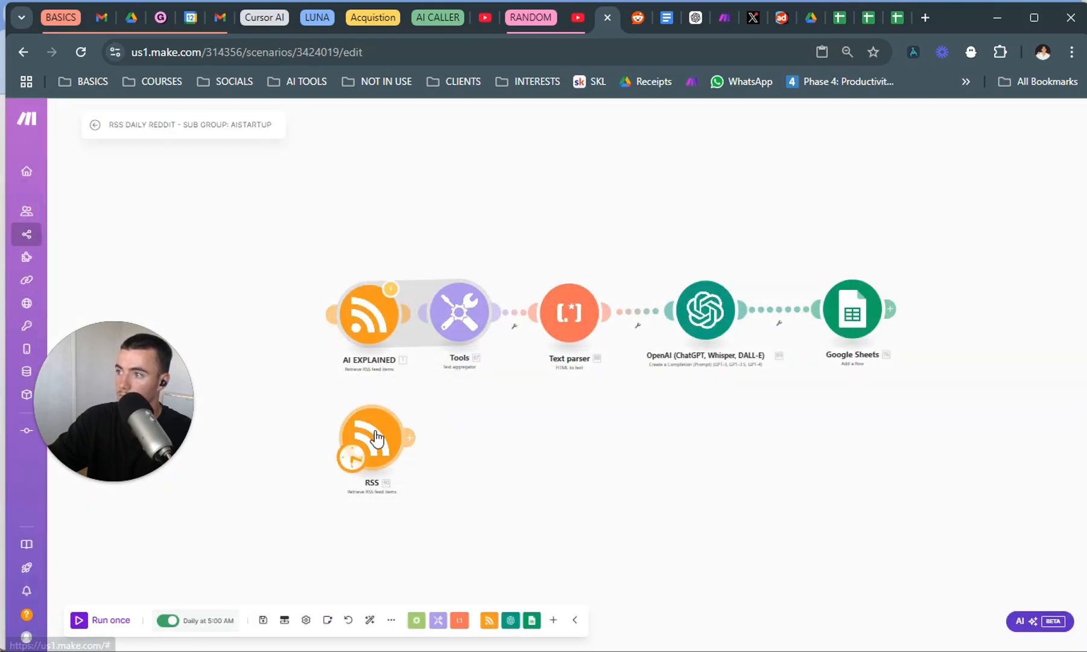
left_click(497, 477)
key("ctrl+v")
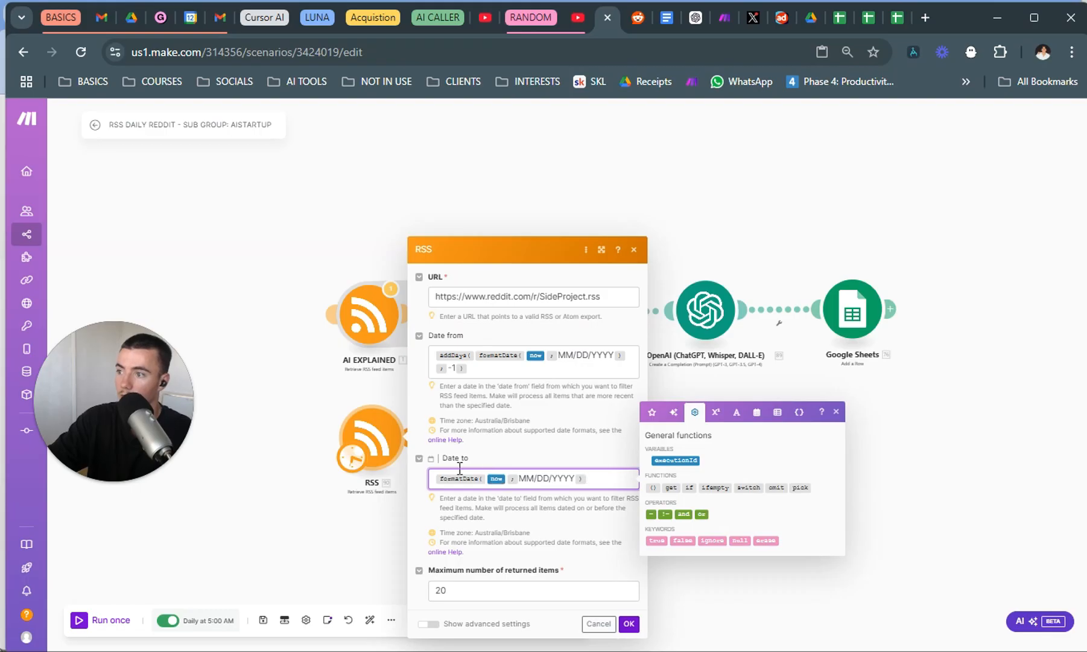
Look up the format functions and the now variable among the mapping items, clear the search, and save the SideProject RSS module.
left_click(652, 411)
left_click(699, 488)
type("for")
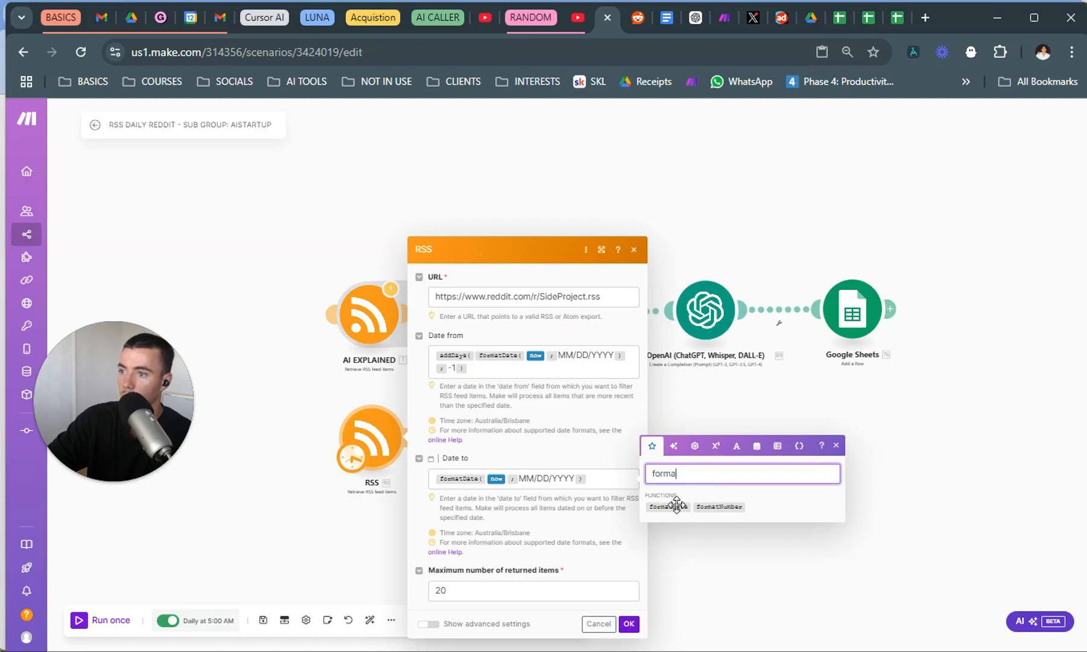
type("ma")
key("BackSpace")
key("BackSpace")
key("BackSpace")
key("BackSpace")
key("BackSpace")
type("now")
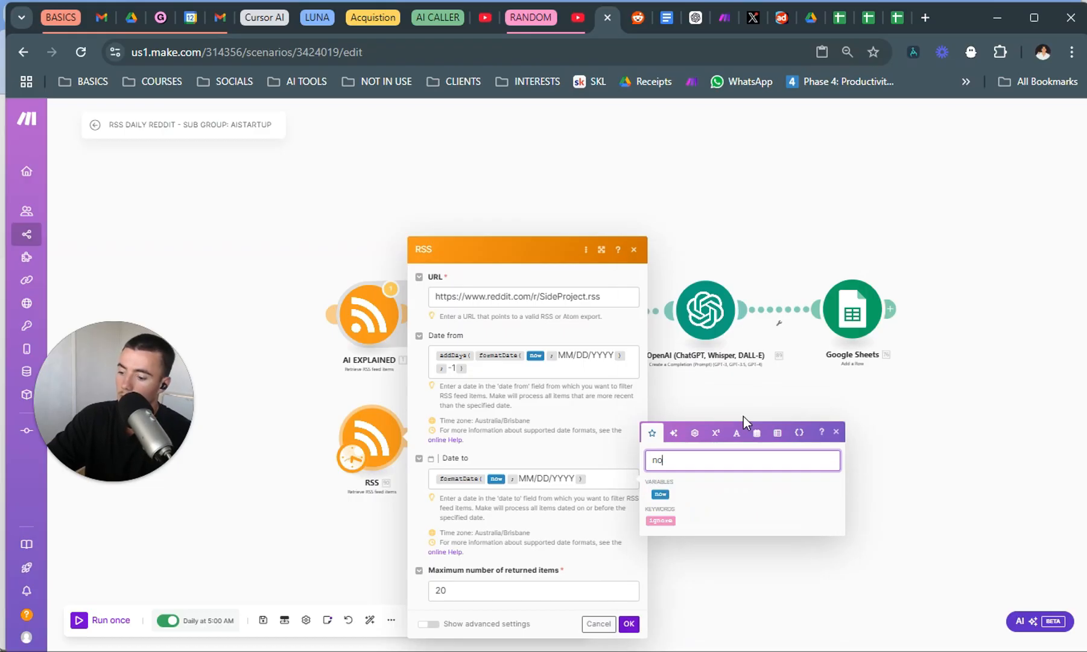
key("BackSpace")
key("BackSpace")
key("BackSpace")
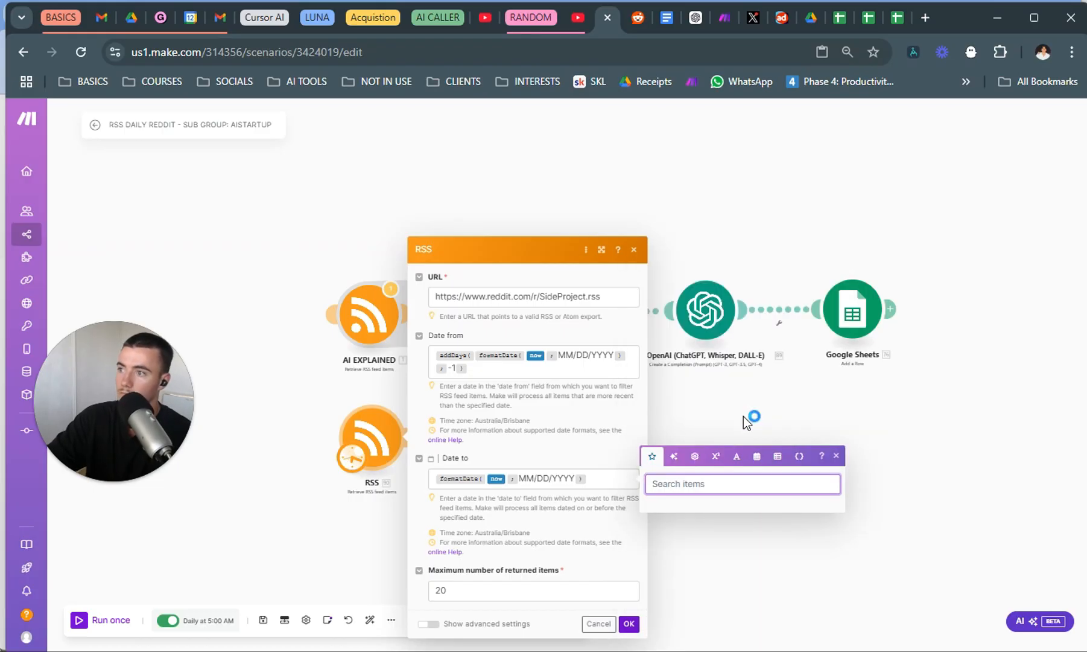
left_click(584, 464)
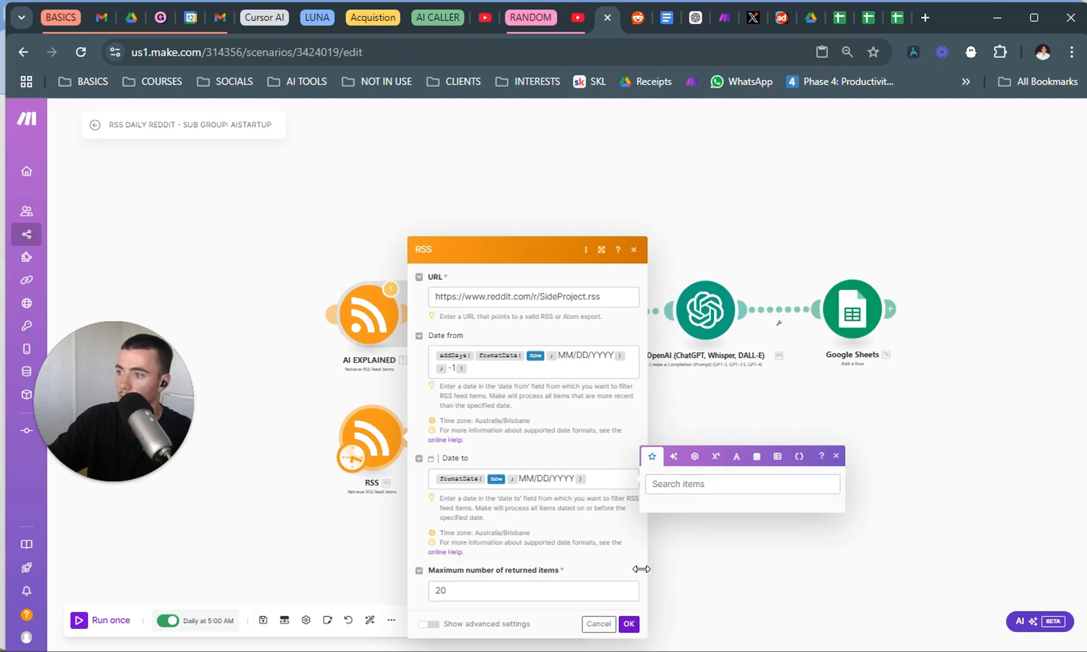
left_click(629, 624)
Add a Tools Text aggregator module after the SideProject RSS module.
left_click(411, 436)
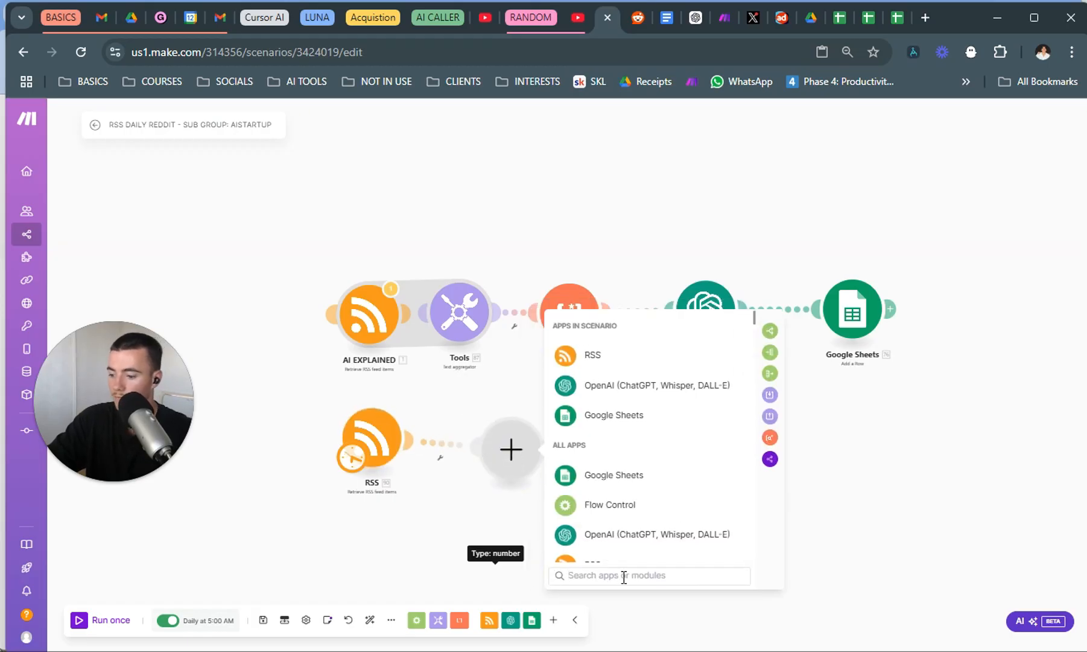
type("text")
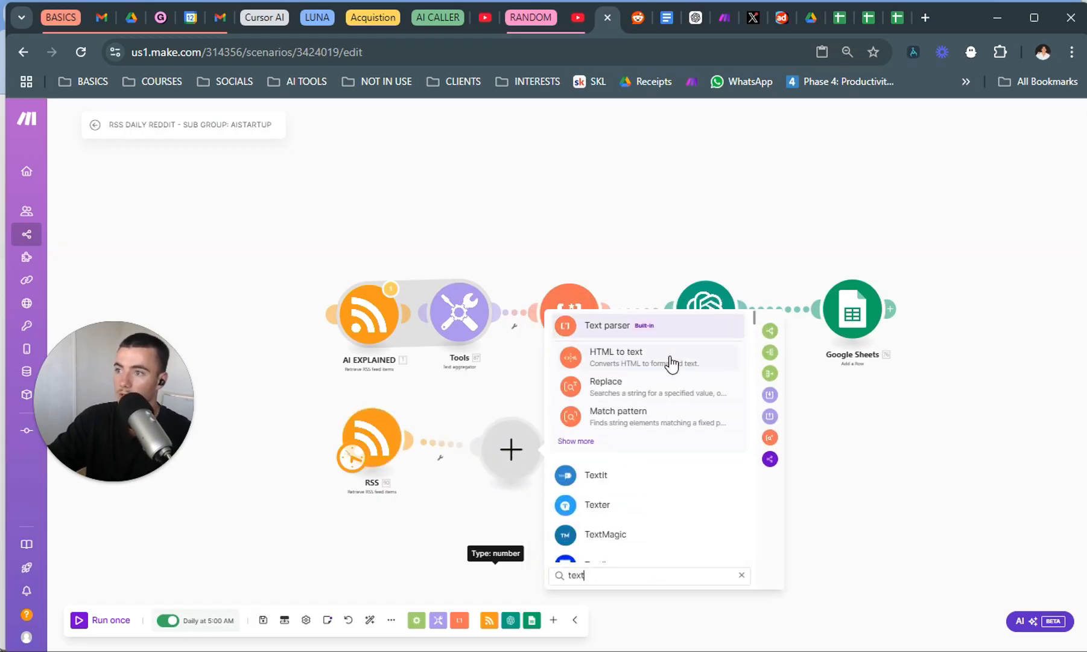
type(" agg")
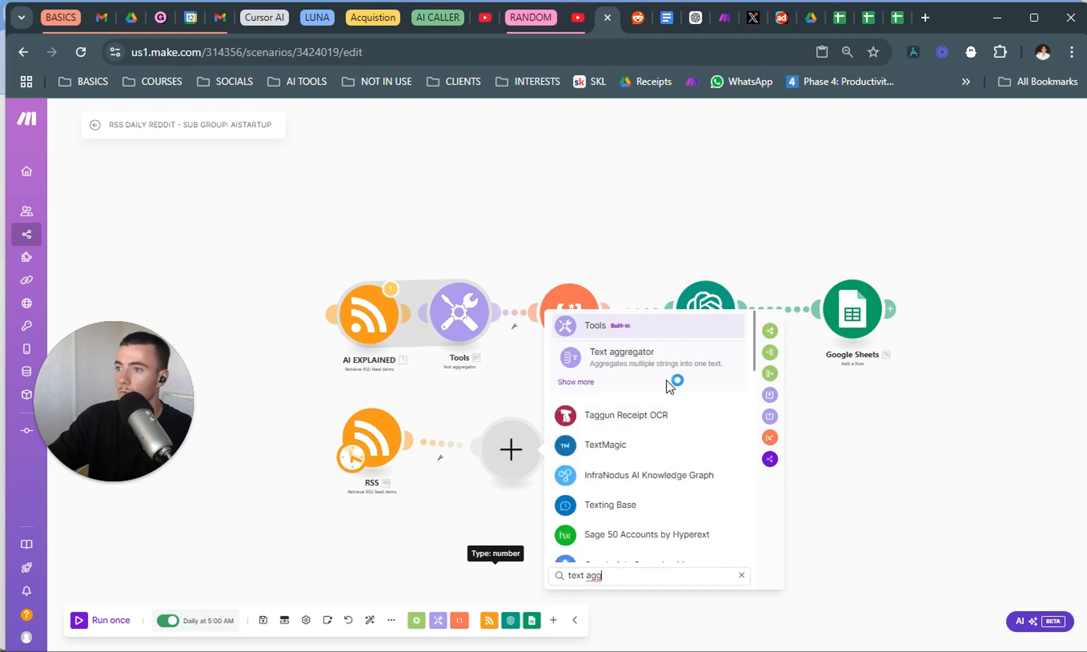
left_click(668, 363)
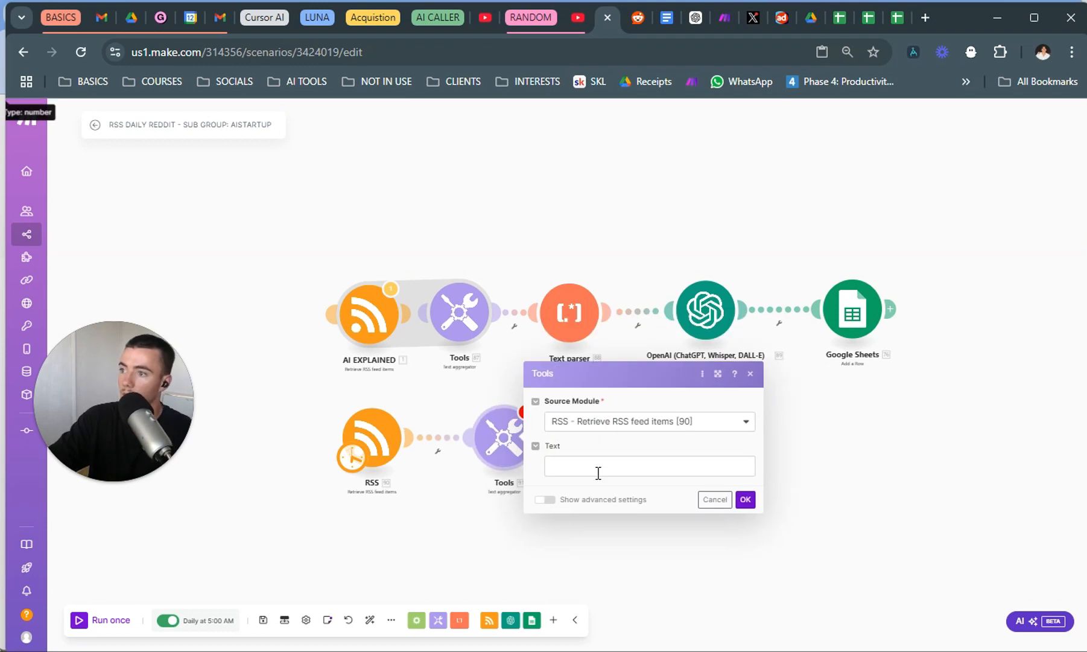
Map the RSS feed item's URL as the text aggregator's text, save it, and move the module closer to the SideProject RSS module.
left_click(597, 470)
left_click(782, 450)
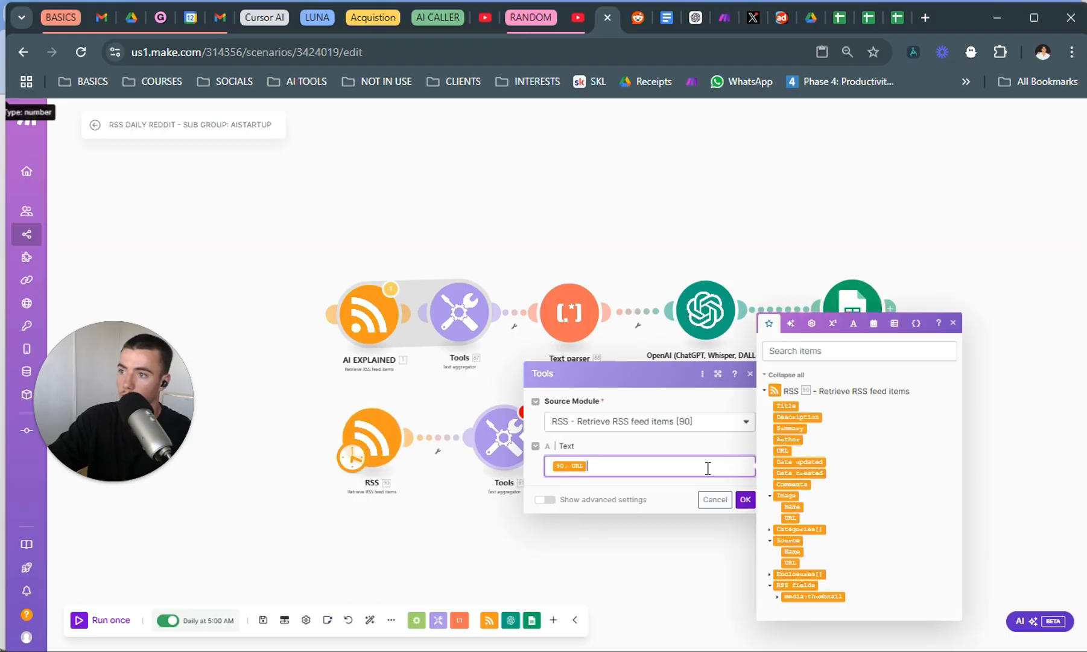
left_click(746, 499)
left_click_drag(506, 451, 477, 461)
left_click(476, 462)
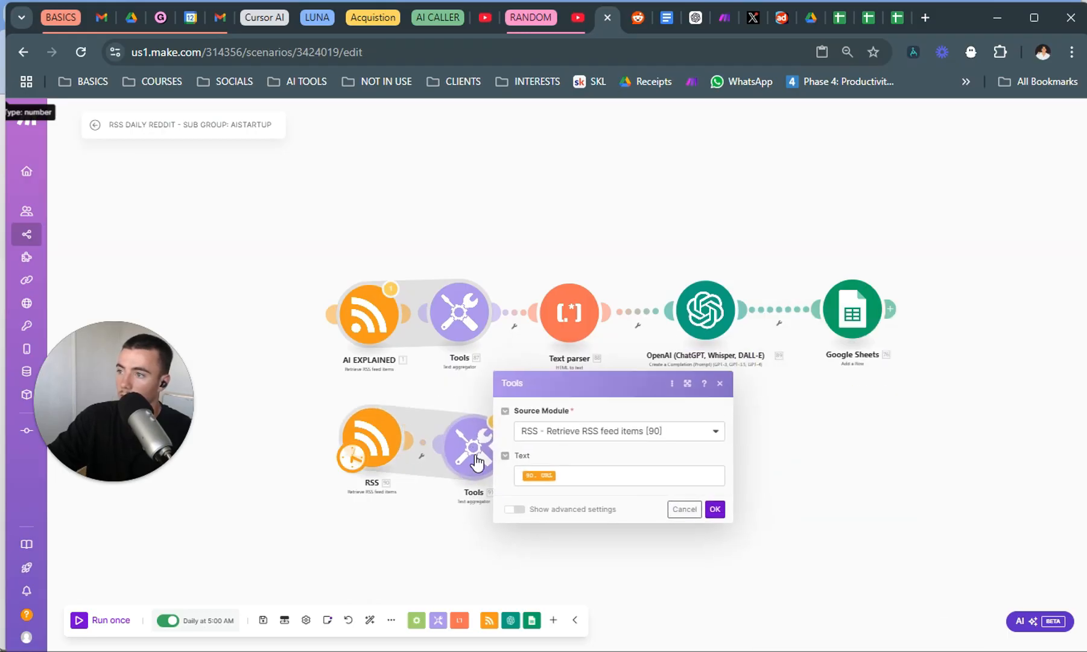
left_click(468, 515)
Add a Text parser "HTML to text" module after the new text aggregator and place it slightly farther away.
left_click(510, 447)
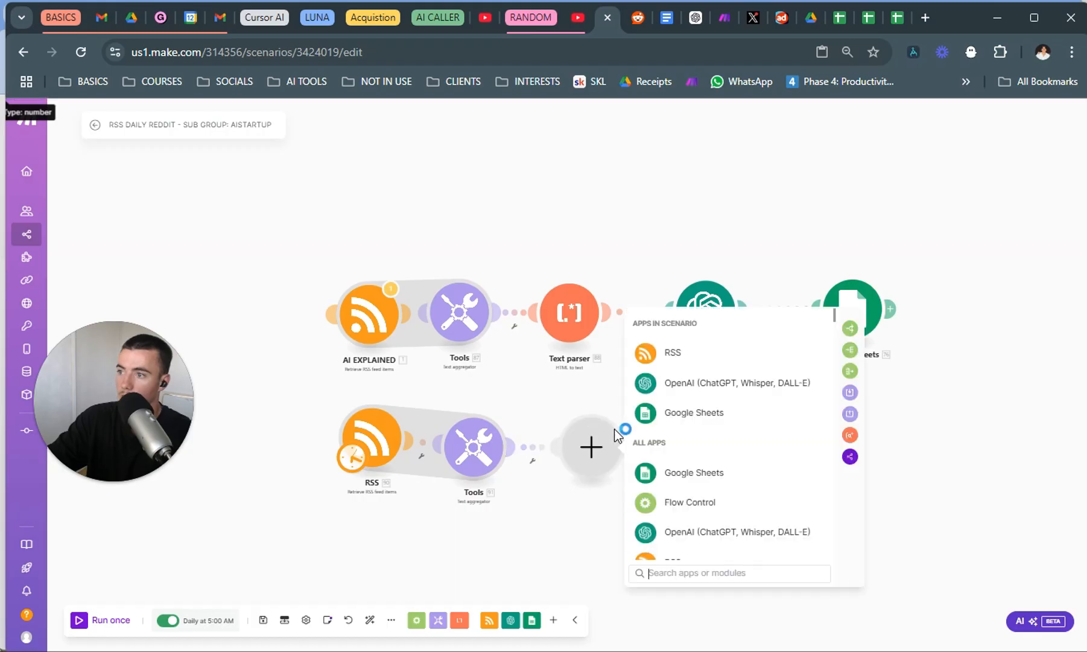
left_click(669, 582)
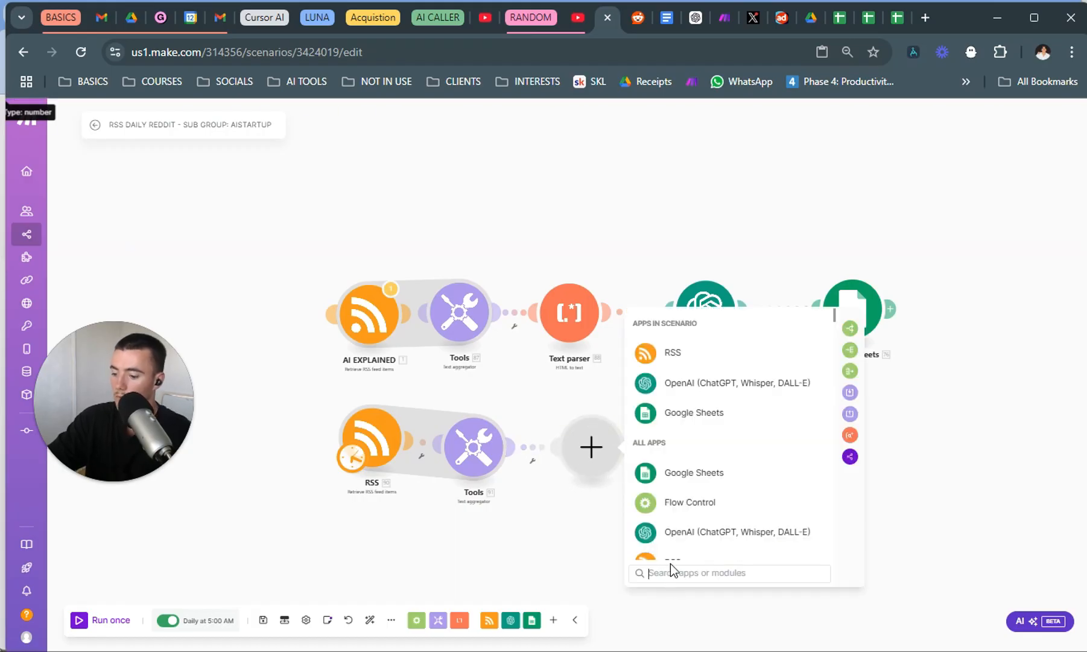
type("html")
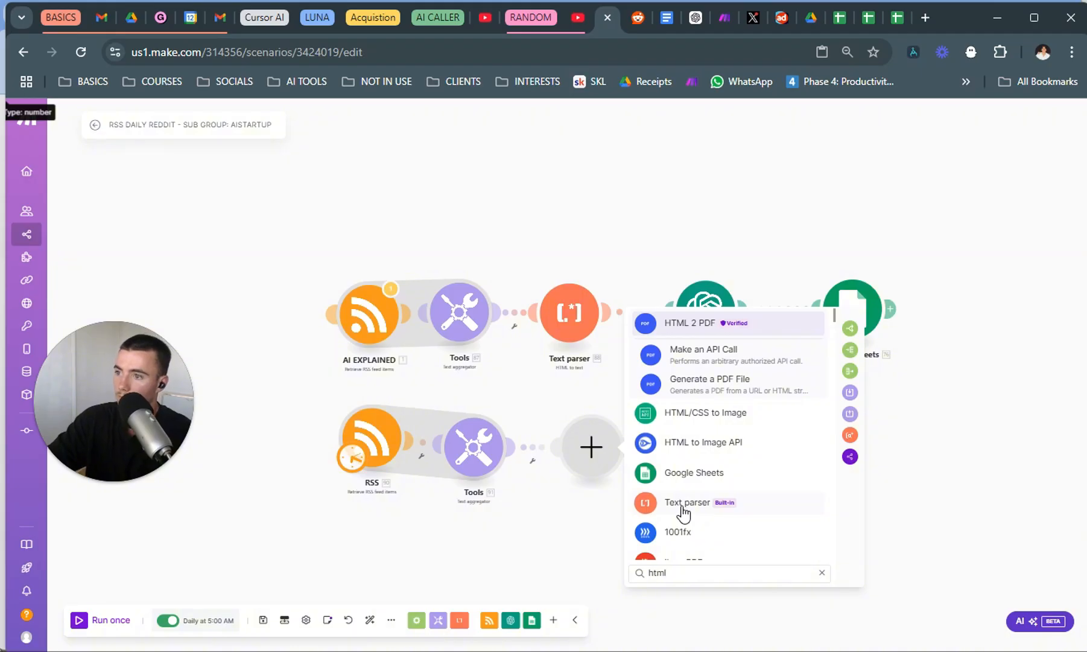
left_click(683, 513)
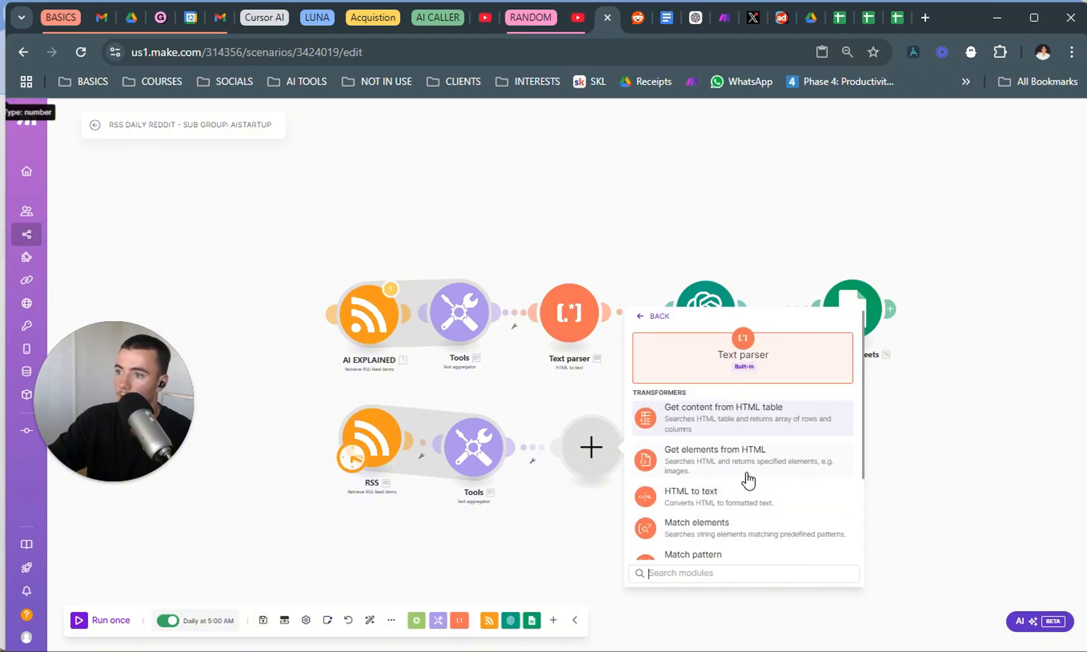
left_click(679, 502)
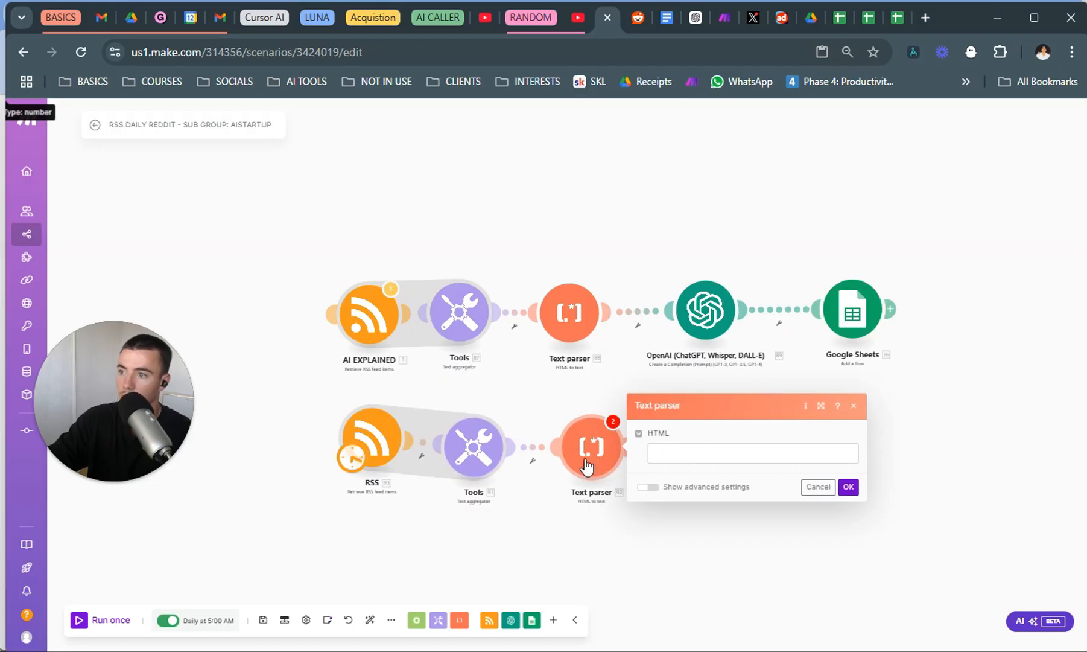
left_click_drag(587, 461, 615, 458)
Unlink the new Text parser from the text aggregator and close its empty settings.
right_click(544, 436)
left_click(522, 401)
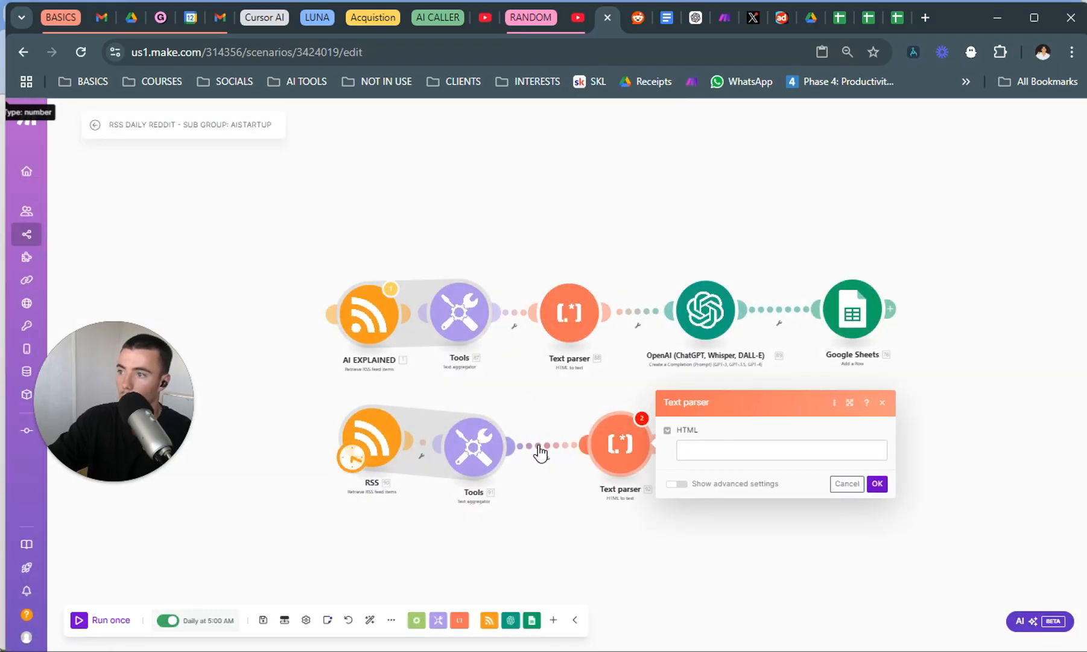
right_click(540, 452)
left_click(580, 470)
key("Escape")
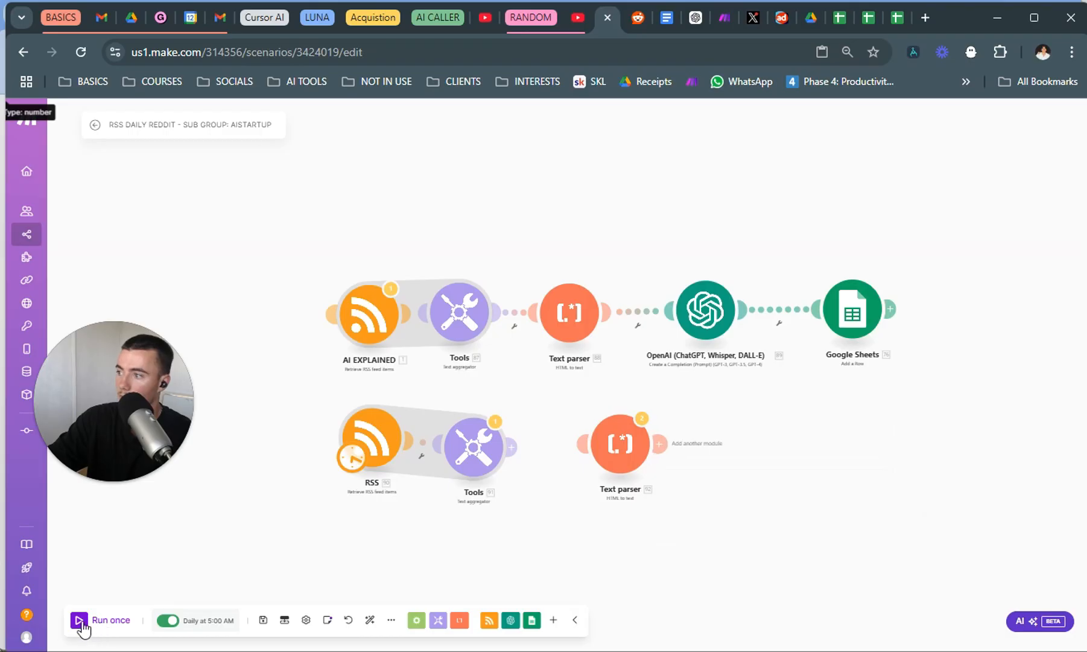
Run the scenario once despite the transformer warning, and examine the output bundles of the text aggregator and the SideProject RSS module.
left_click(80, 622)
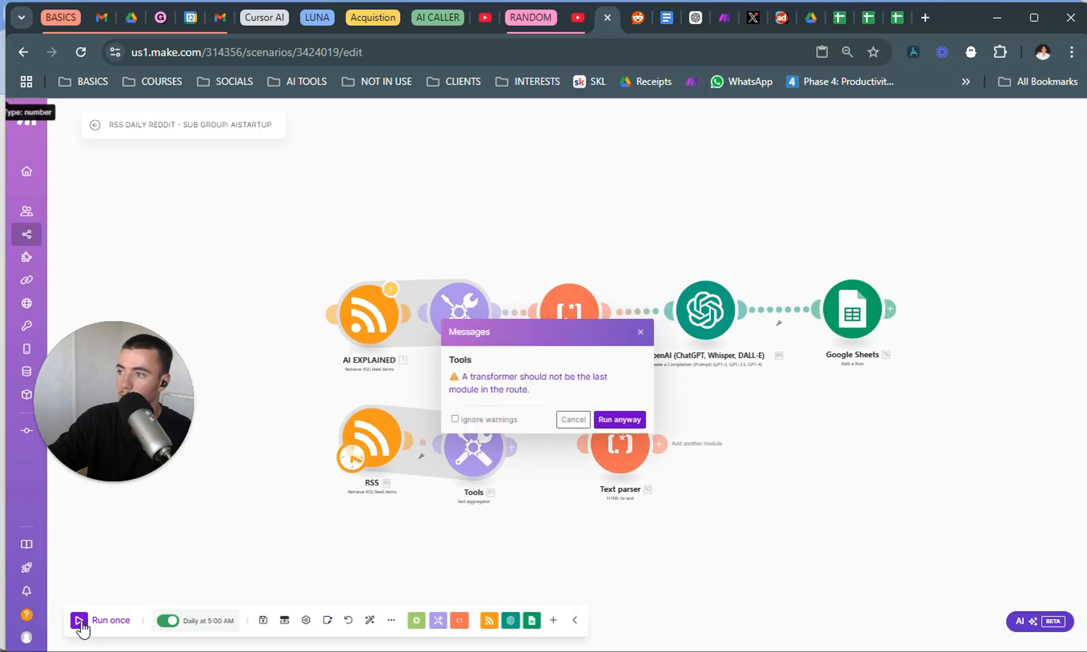
left_click(619, 420)
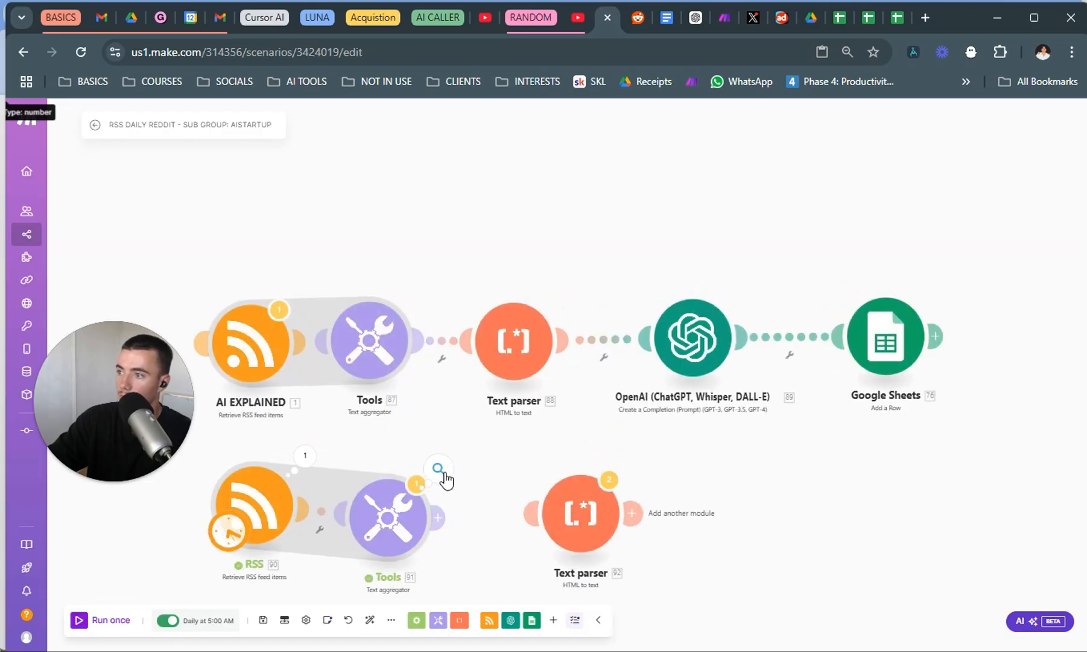
left_click(439, 468)
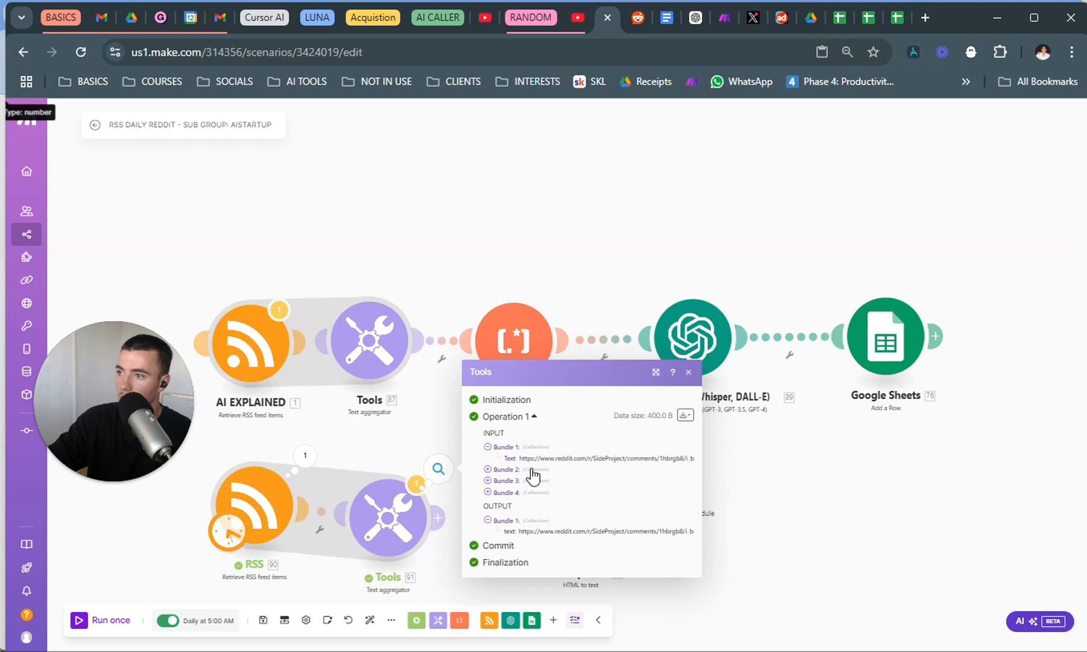
left_click(305, 455)
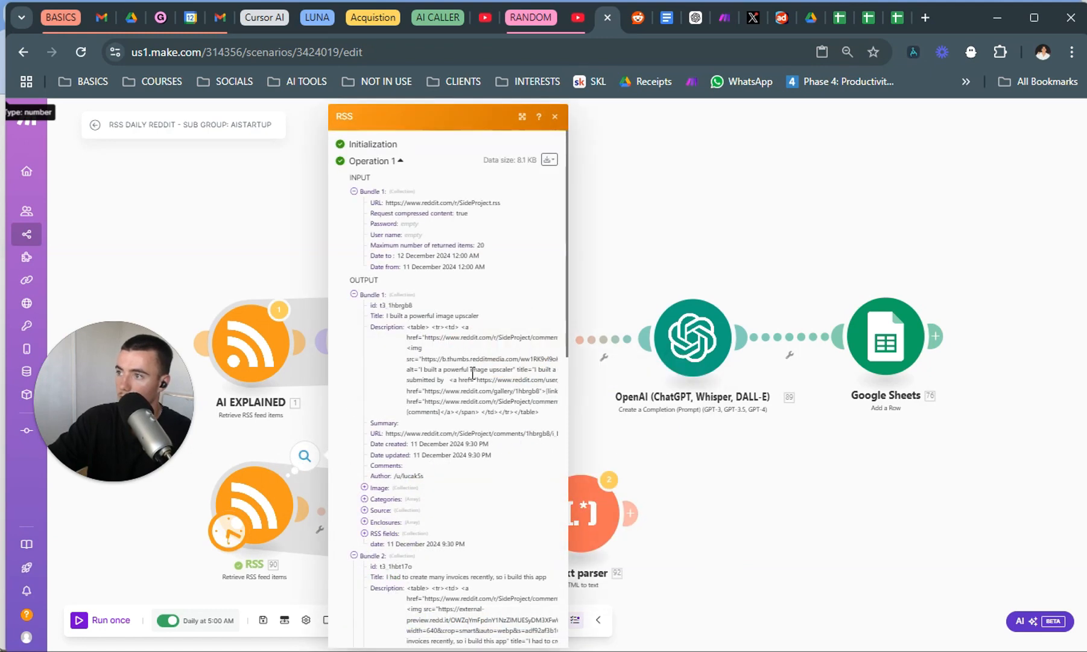
scroll(473, 373, "down", 3)
left_click_drag(548, 525, 405, 442)
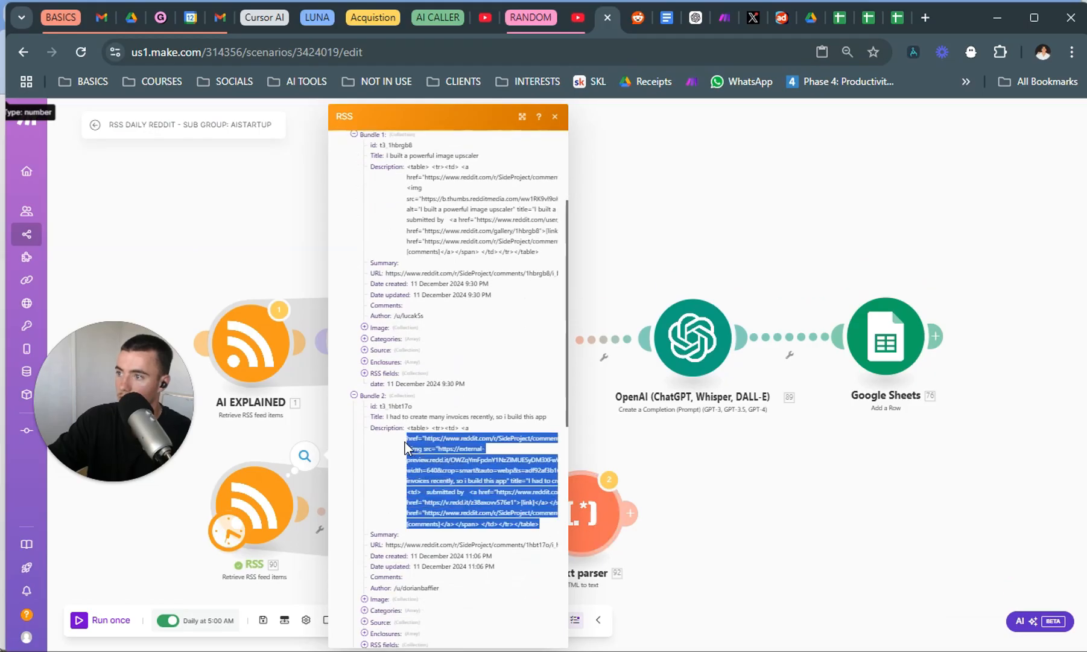
left_click(470, 483)
scroll(468, 495, "down", 5)
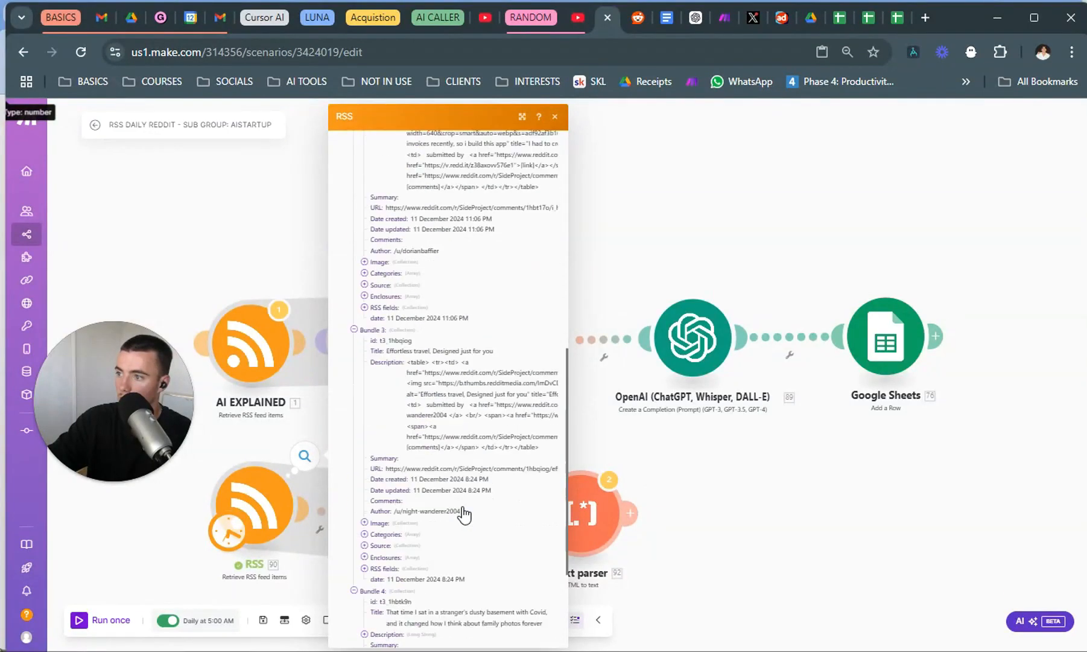
Examine the HTML links in the third output bundle's description from the SideProject RSS module.
scroll(464, 514, "down", 1)
left_click_drag(526, 378, 409, 319)
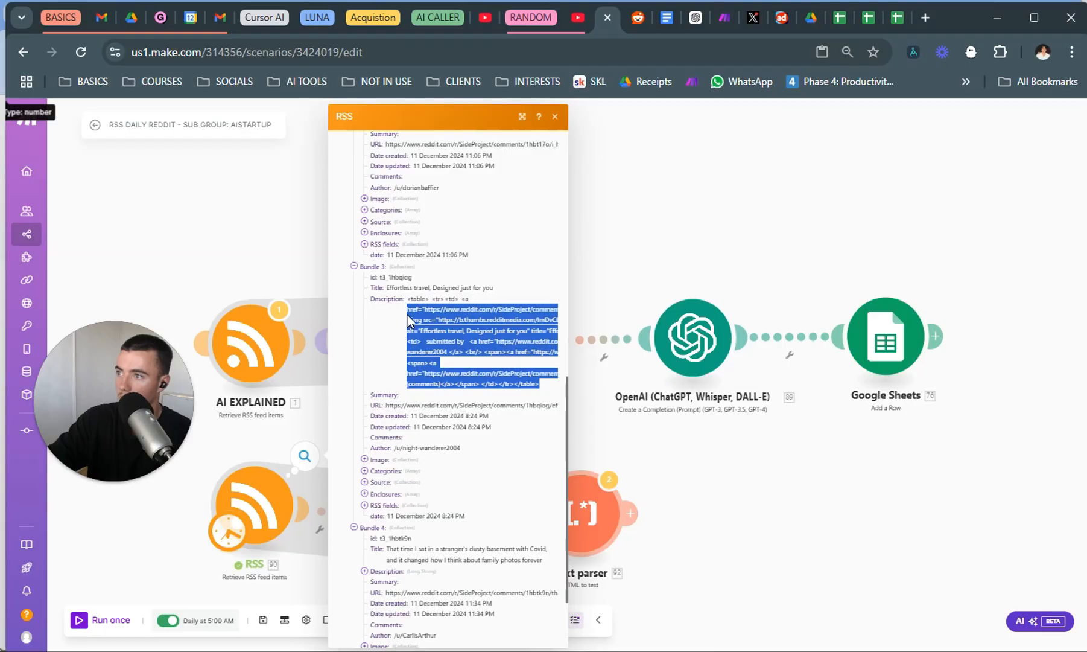
left_click_drag(479, 342, 530, 342)
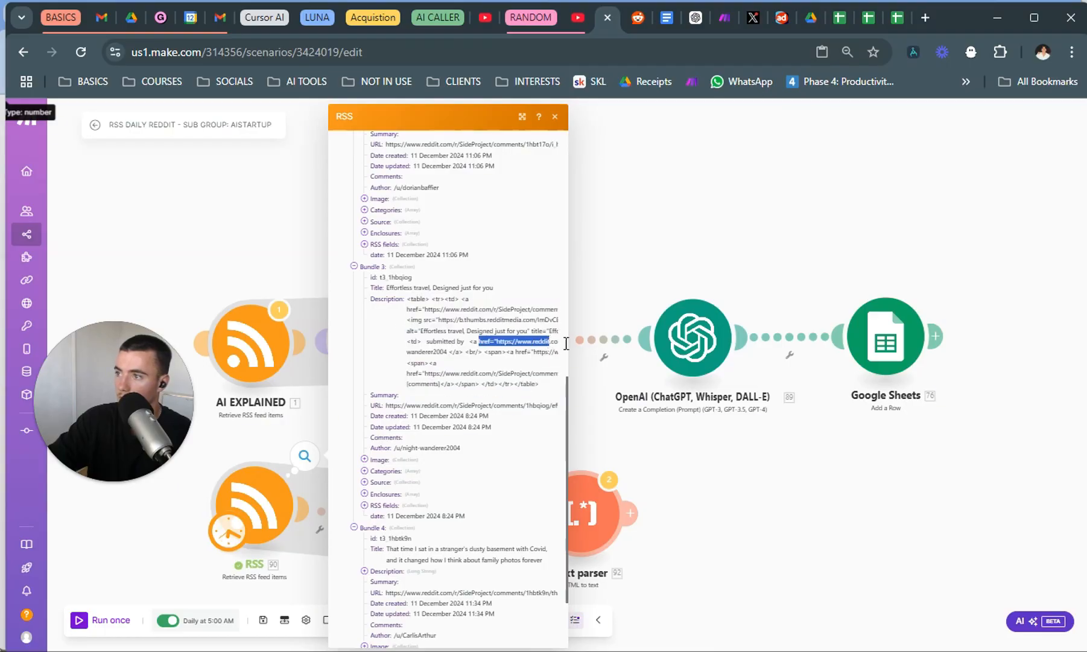
left_click(578, 346)
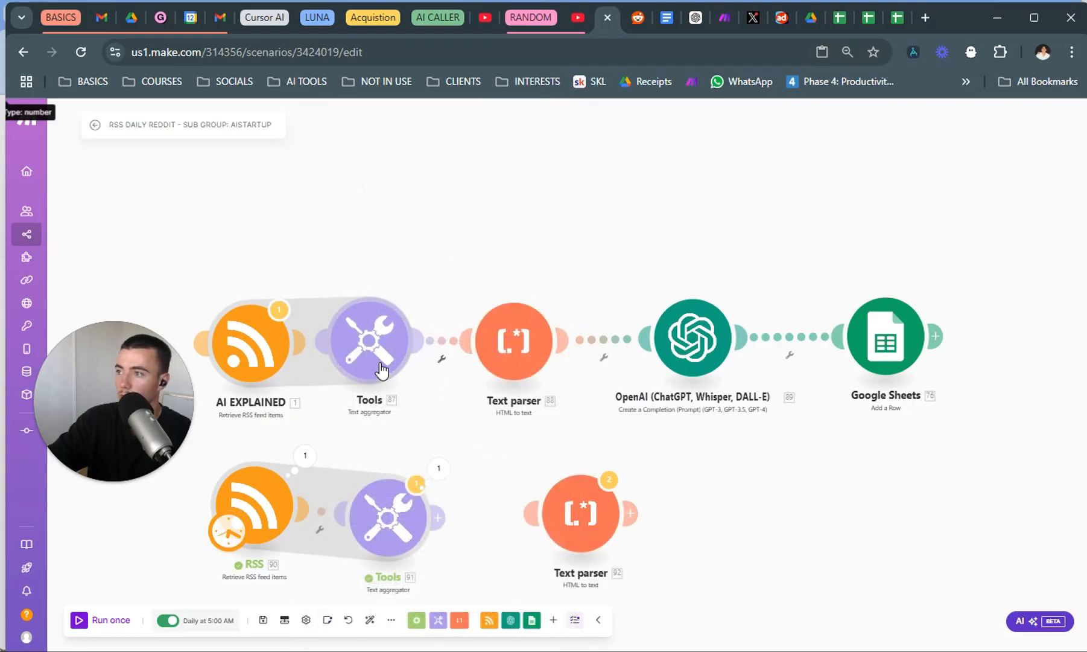
Add the RSS item's Description two lines below the URL in the new text aggregator's text and save it.
left_click_drag(384, 527, 391, 507)
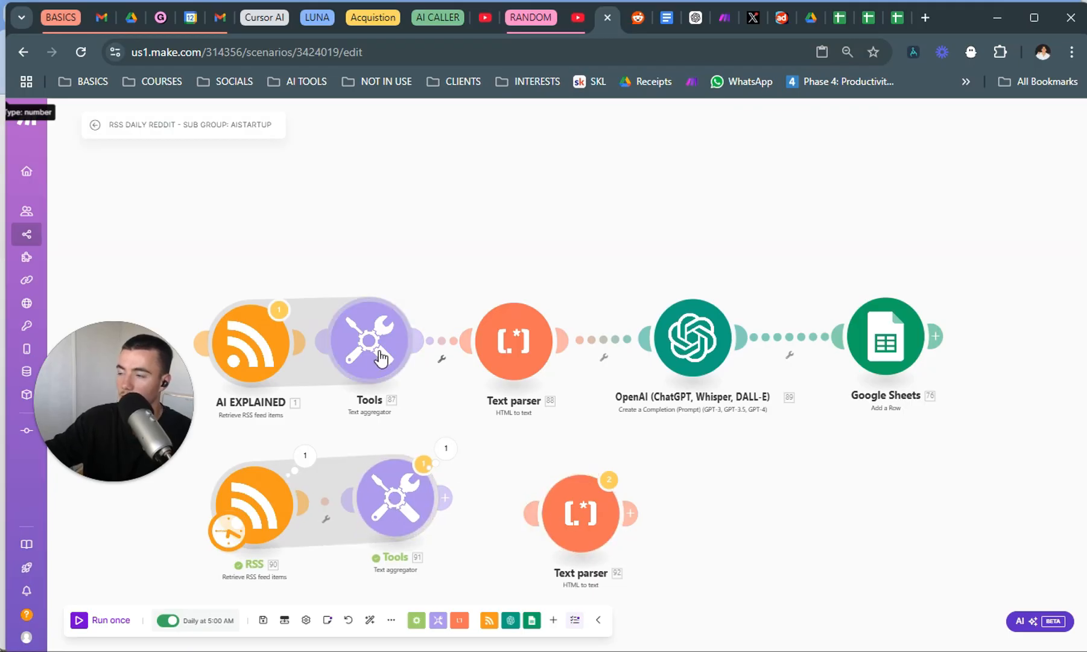
left_click(424, 482)
left_click(495, 522)
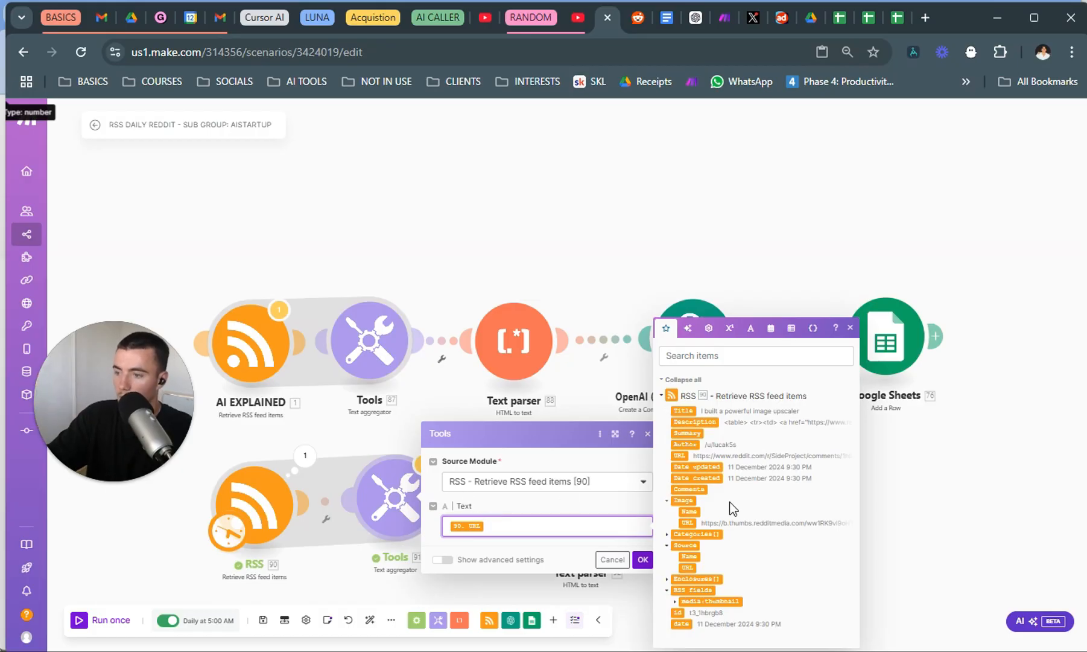
key("Return")
key("Return")
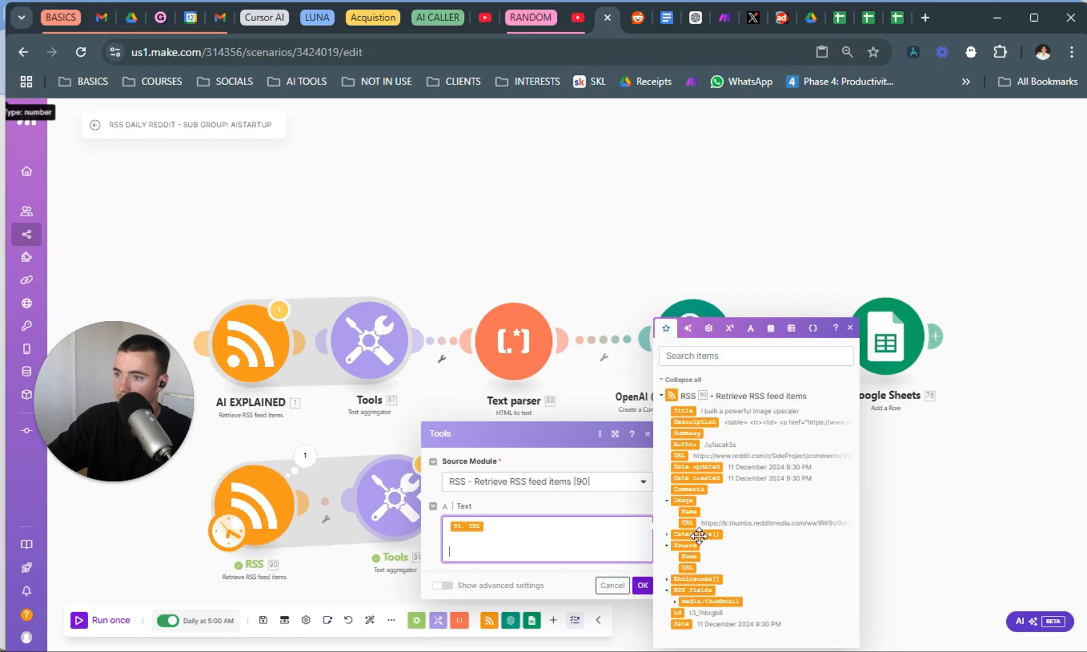
left_click(698, 421)
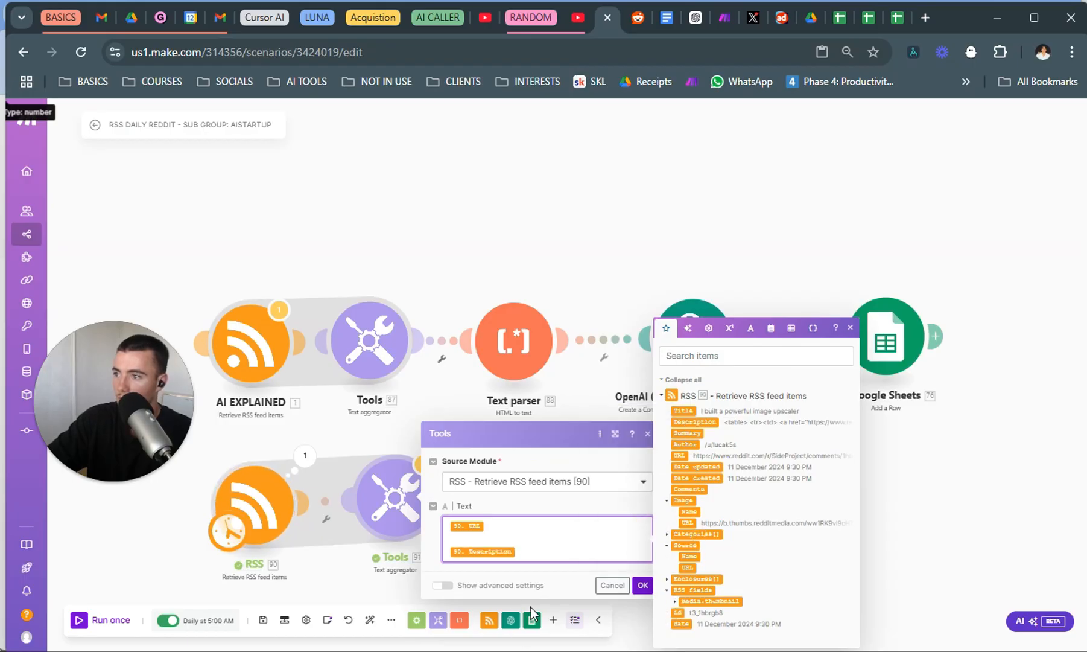
left_click(643, 585)
Replace the new text aggregator's text with the Reddit Post TITLE and DESCRIPTION template copied from the AI EXPLAINED aggregator.
left_click(386, 374)
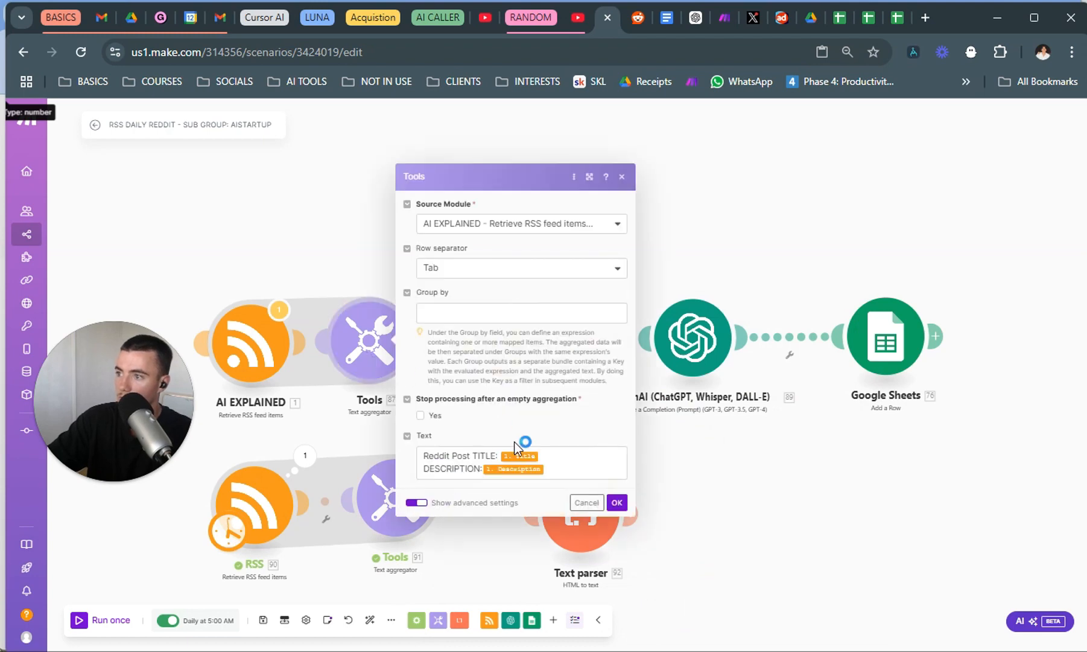
left_click(556, 472)
key("ctrl+a")
left_click(379, 508)
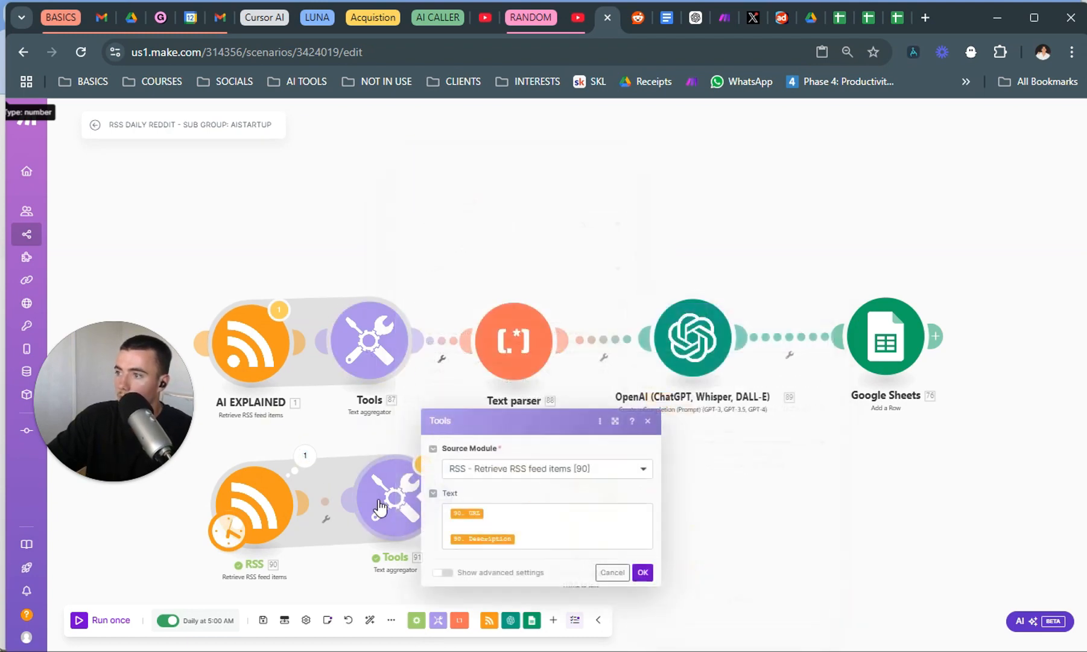
left_click(519, 538)
key("ctrl+a")
type("Reddit Post TITLE: 1.title DESCRIPTION:1.description")
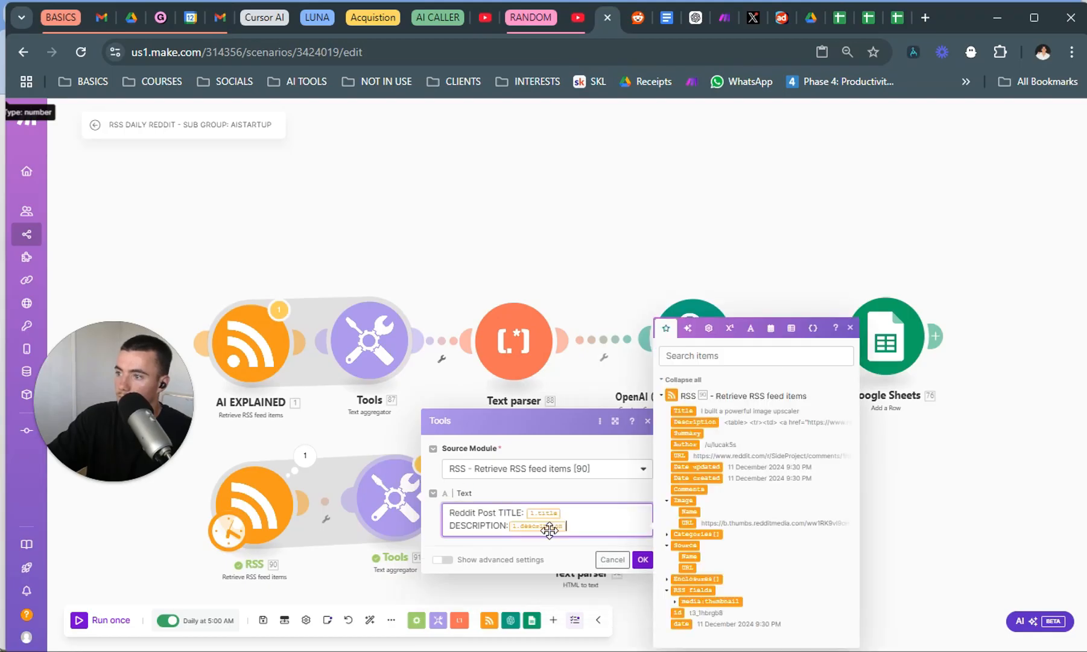
Swap the template's invalid title and description references for the SideProject RSS item's Title and Description, and save the aggregator.
left_click(580, 517)
key("BackSpace")
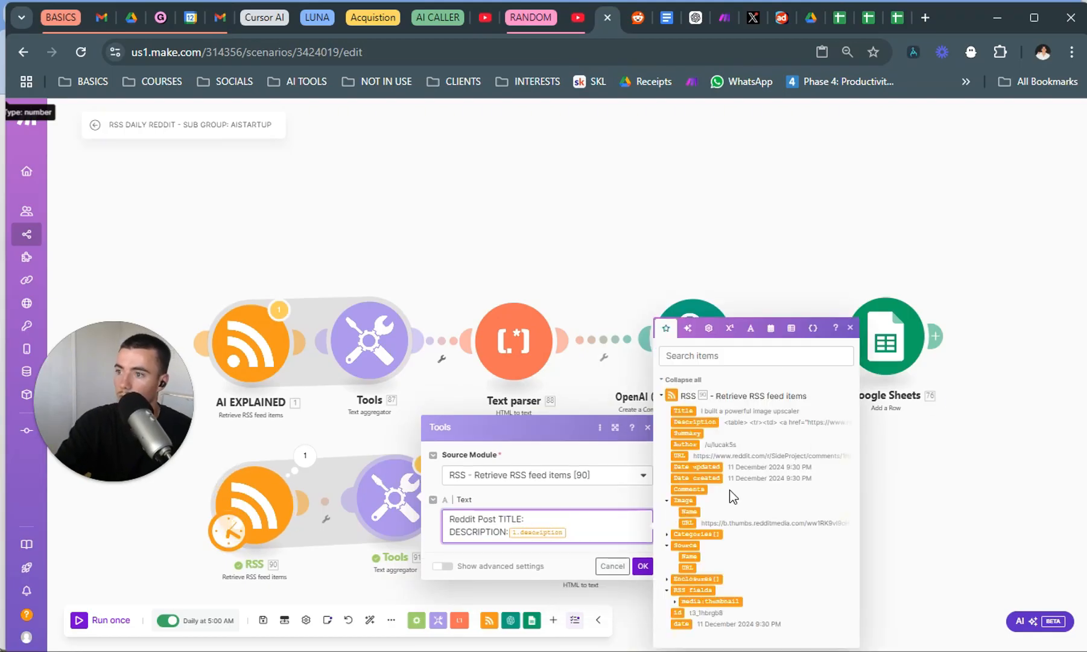
left_click(694, 408)
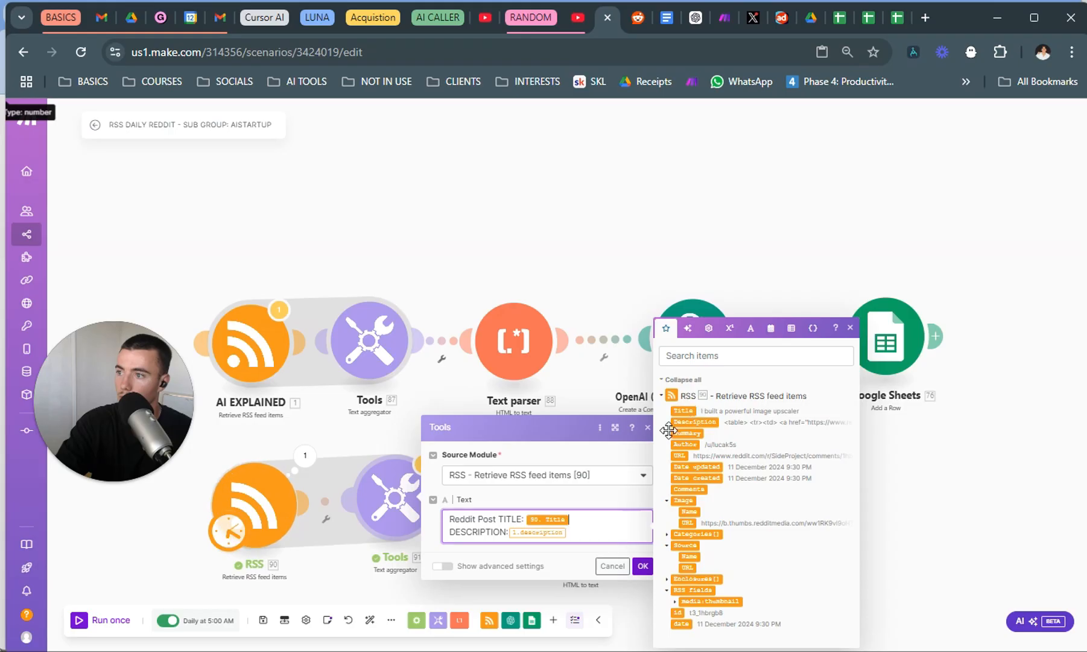
left_click(594, 530)
key("BackSpace")
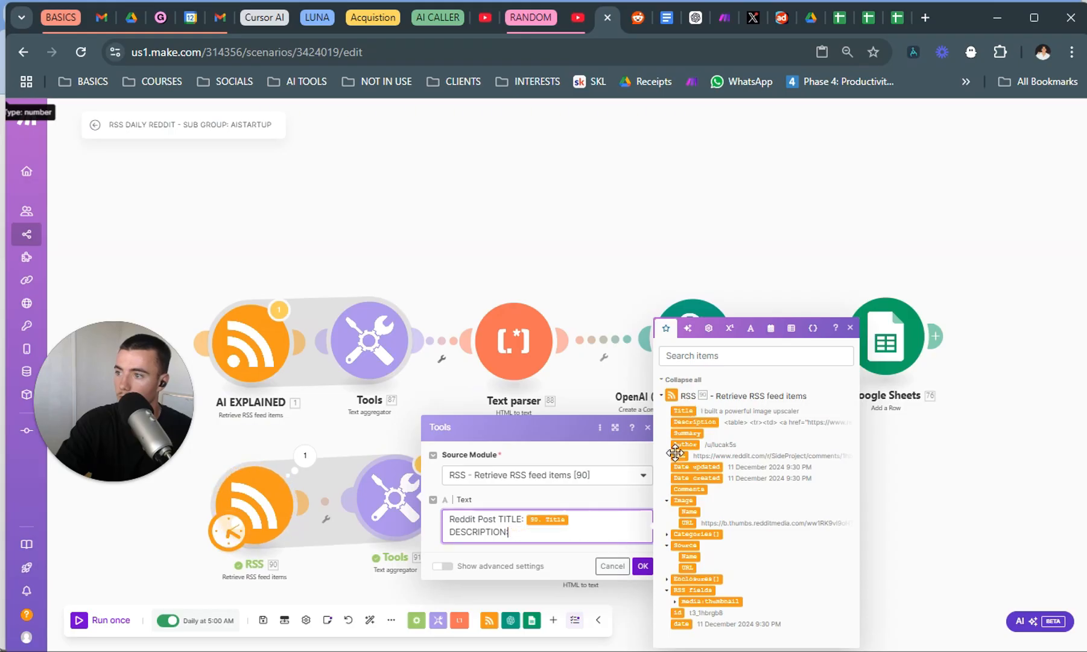
left_click(695, 421)
left_click(643, 566)
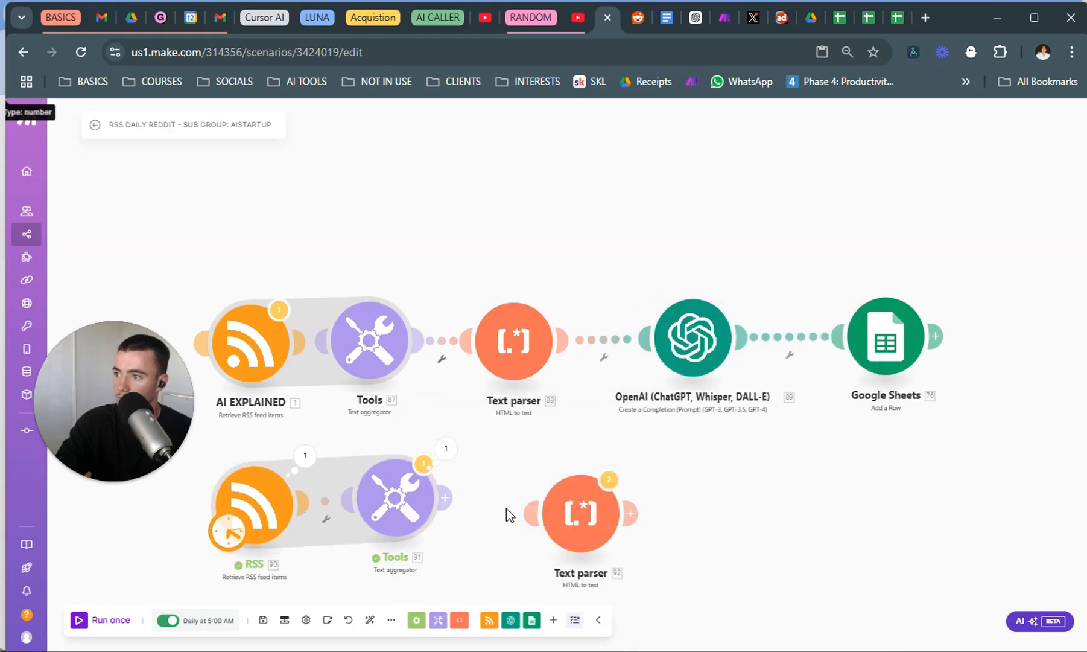
Link the new Text parser to the text aggregator with the aggregated text as its HTML, and straighten the two modules.
left_click(531, 510)
left_click(581, 513)
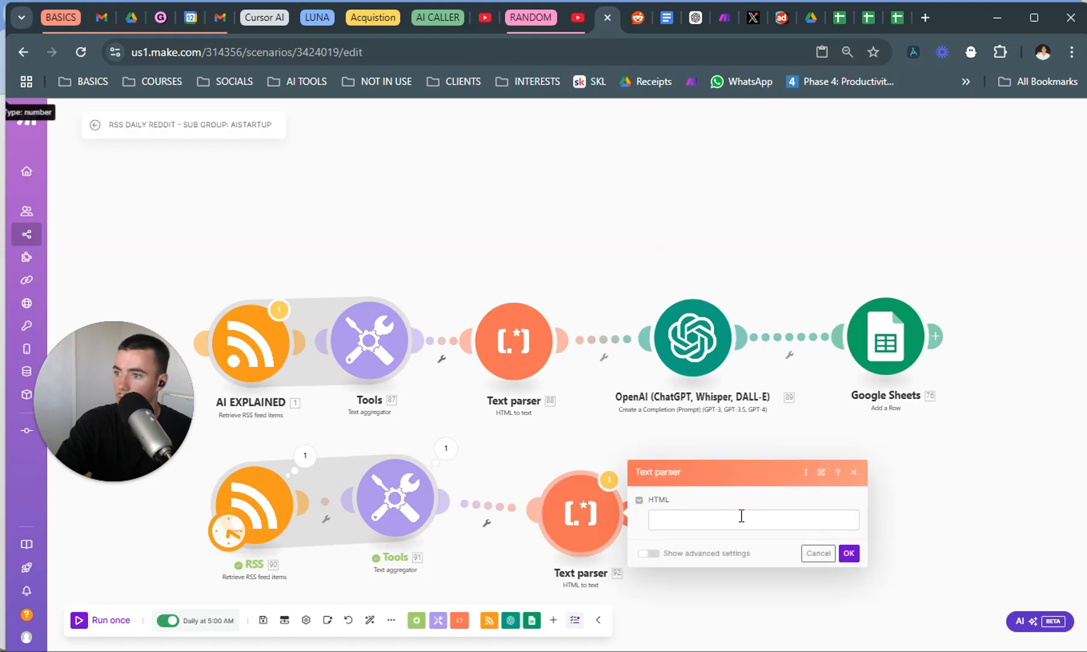
left_click(903, 560)
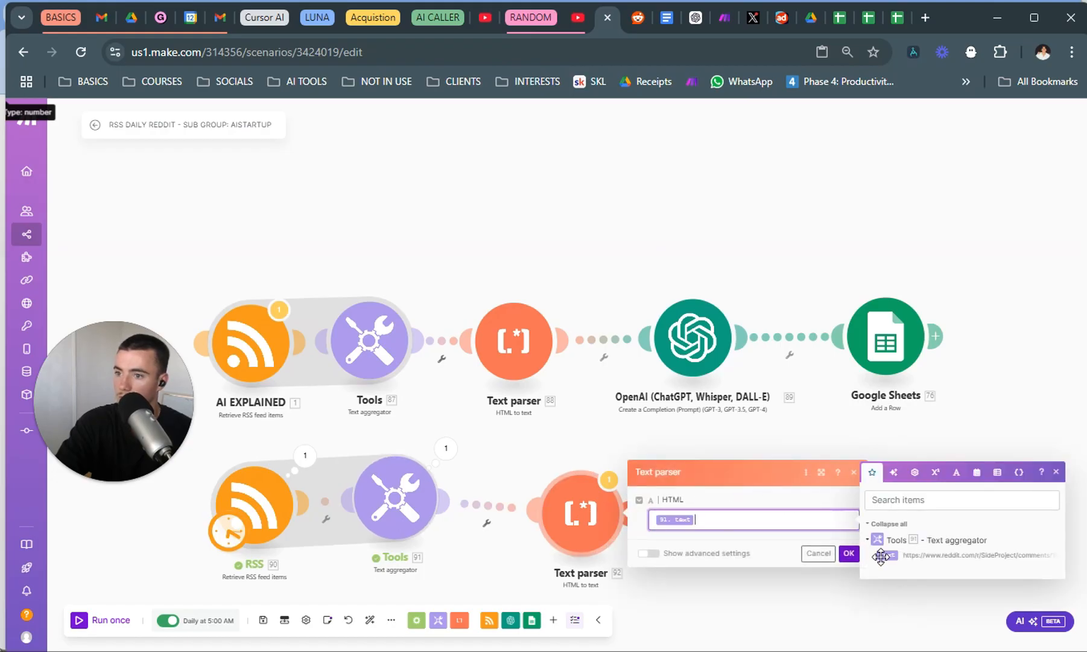
left_click(849, 553)
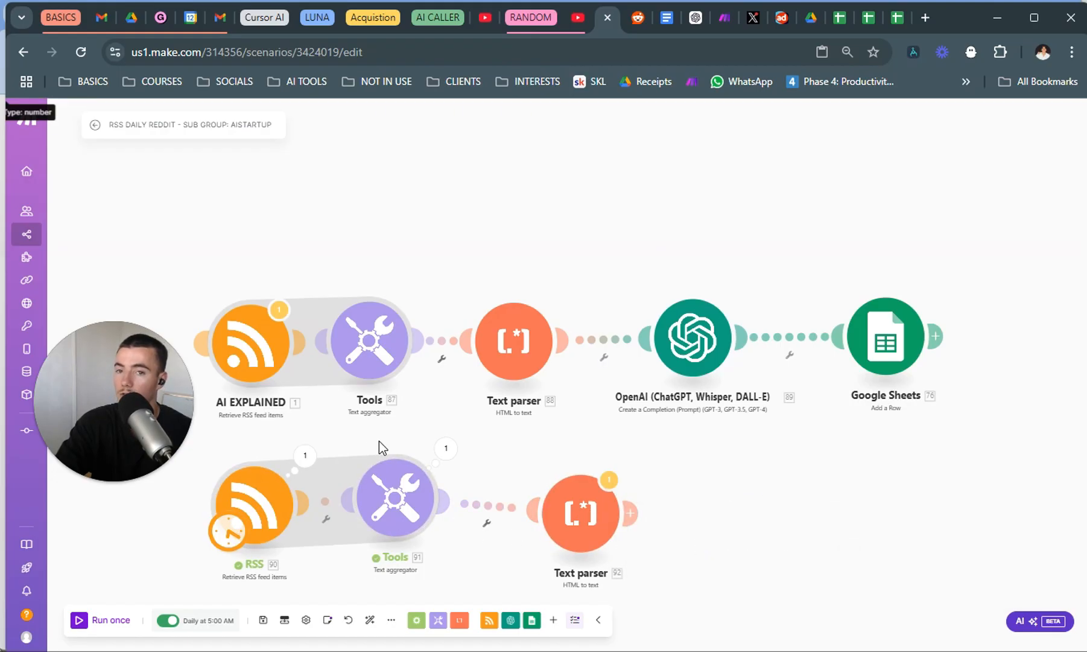
left_click_drag(414, 454, 427, 453)
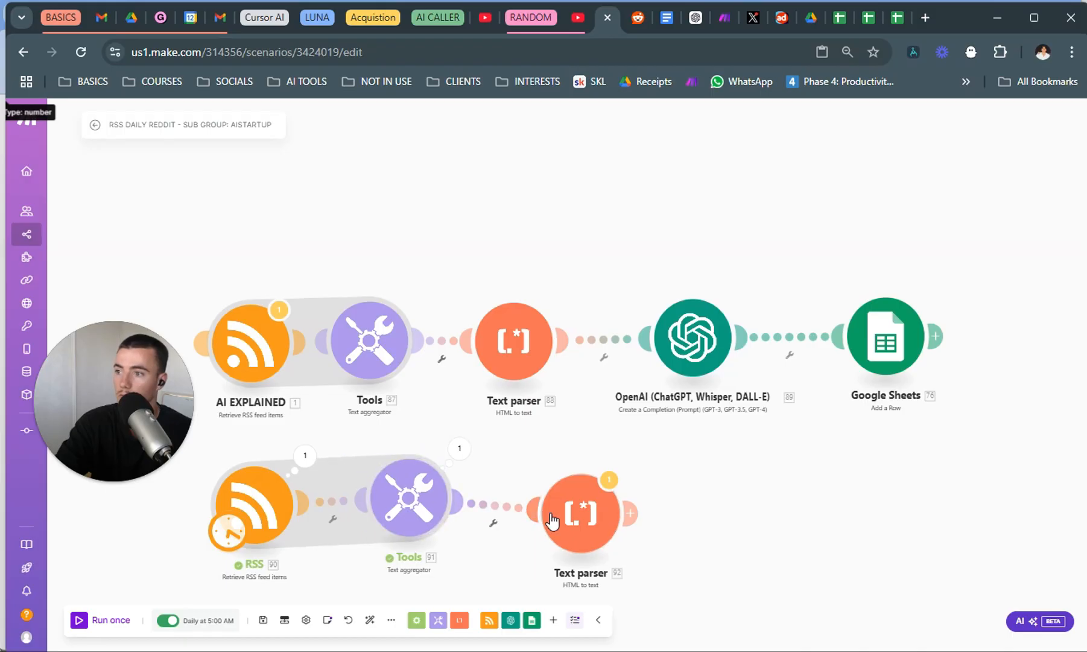
left_click_drag(552, 520, 540, 498)
Review the Google Sheets row mapping, the new aggregator's output, and the links inside the SideProject RSS descriptions.
left_click(893, 371)
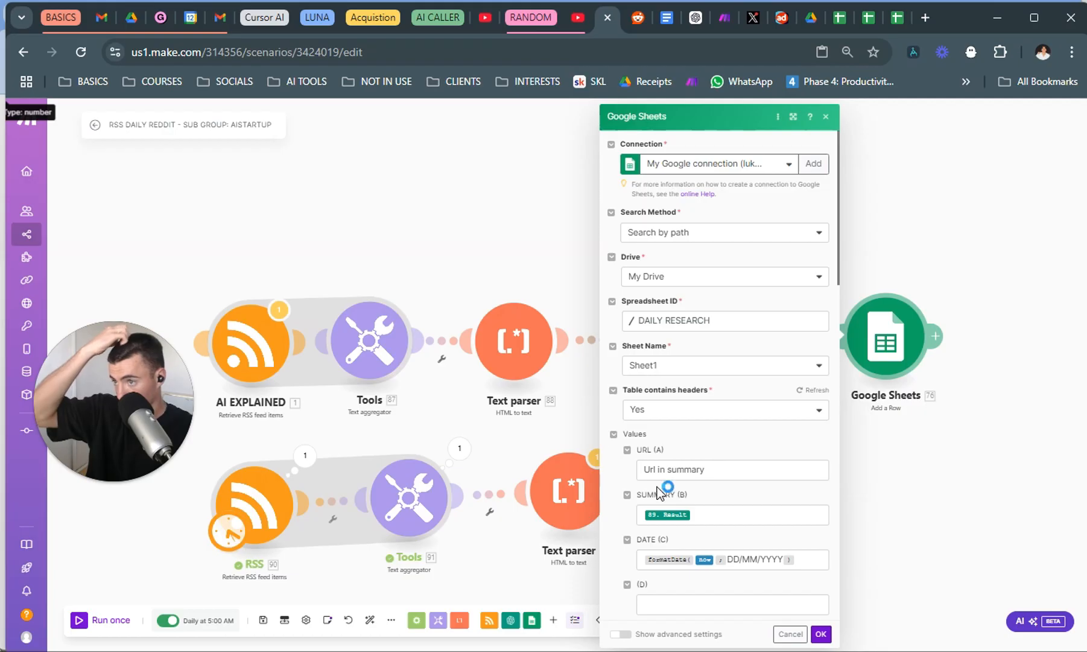
left_click(525, 423)
left_click(460, 448)
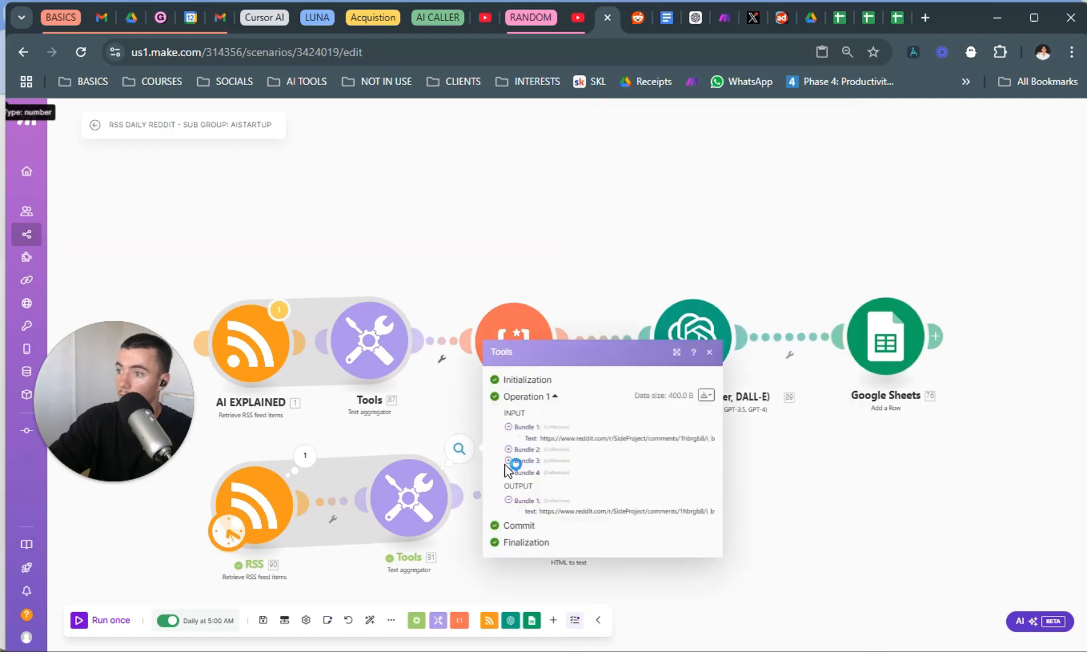
left_click(426, 443)
left_click(454, 462)
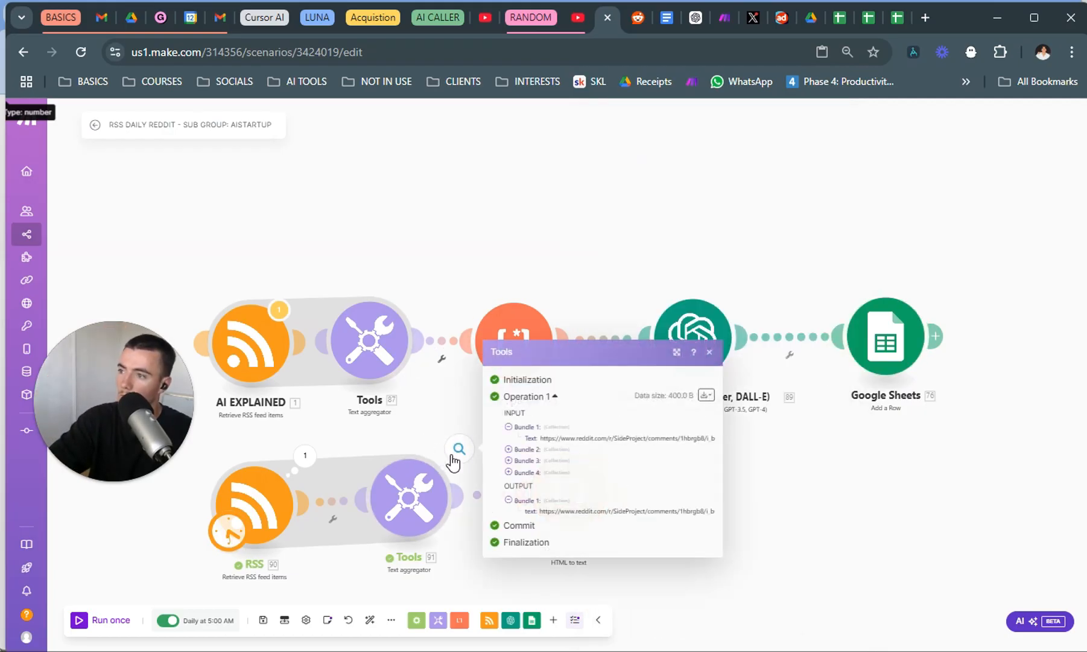
left_click(349, 436)
left_click(308, 463)
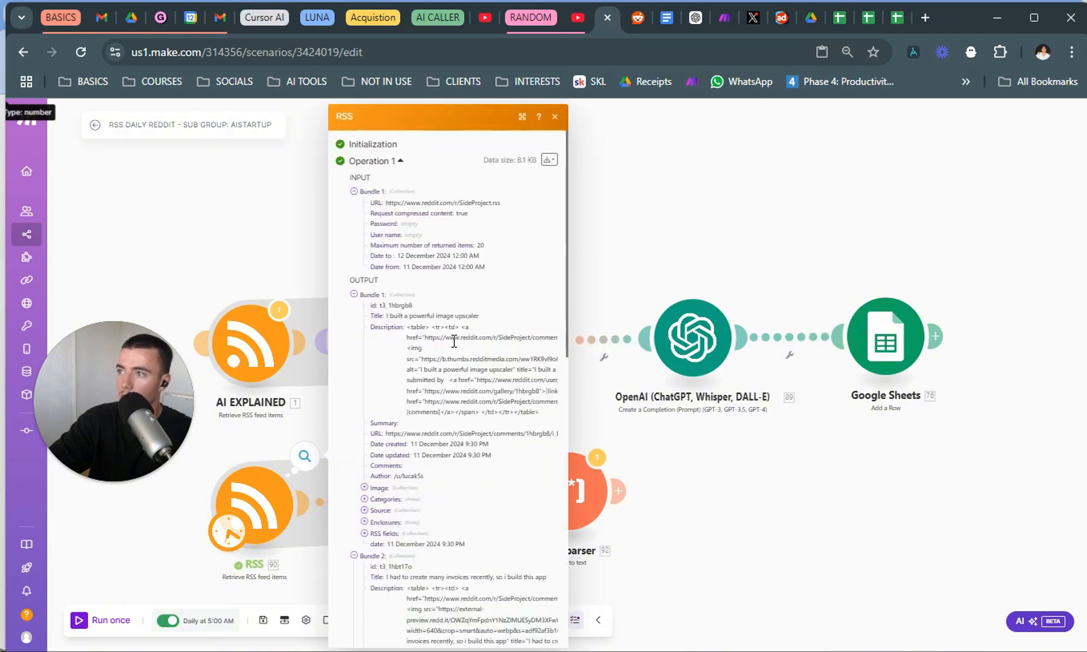
left_click_drag(427, 339, 538, 339)
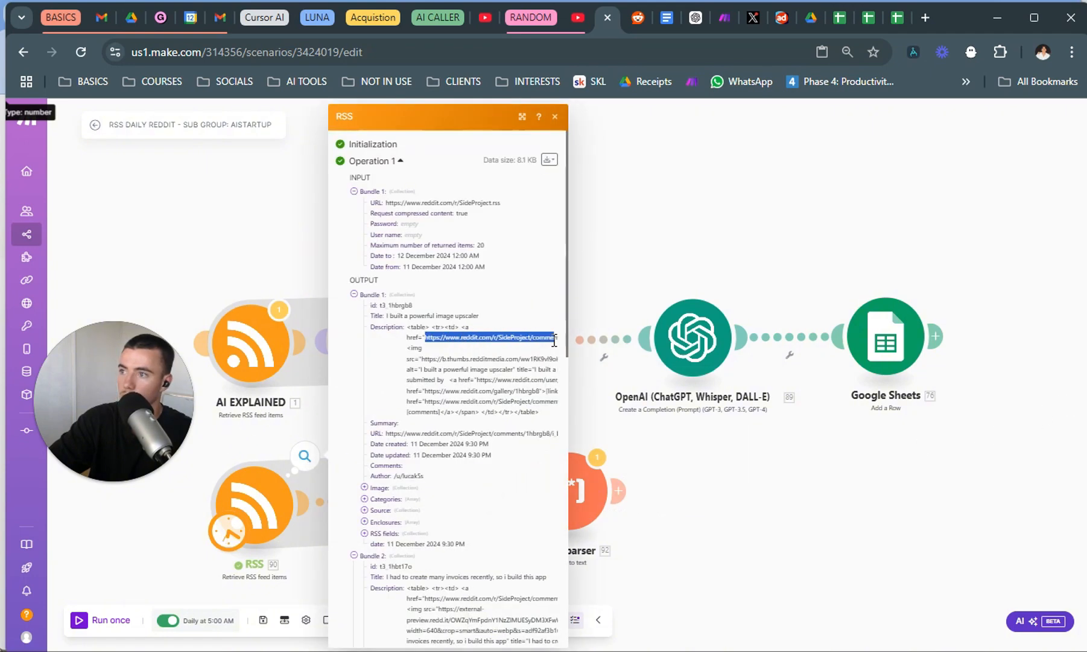
double_click(545, 341)
left_click(477, 373)
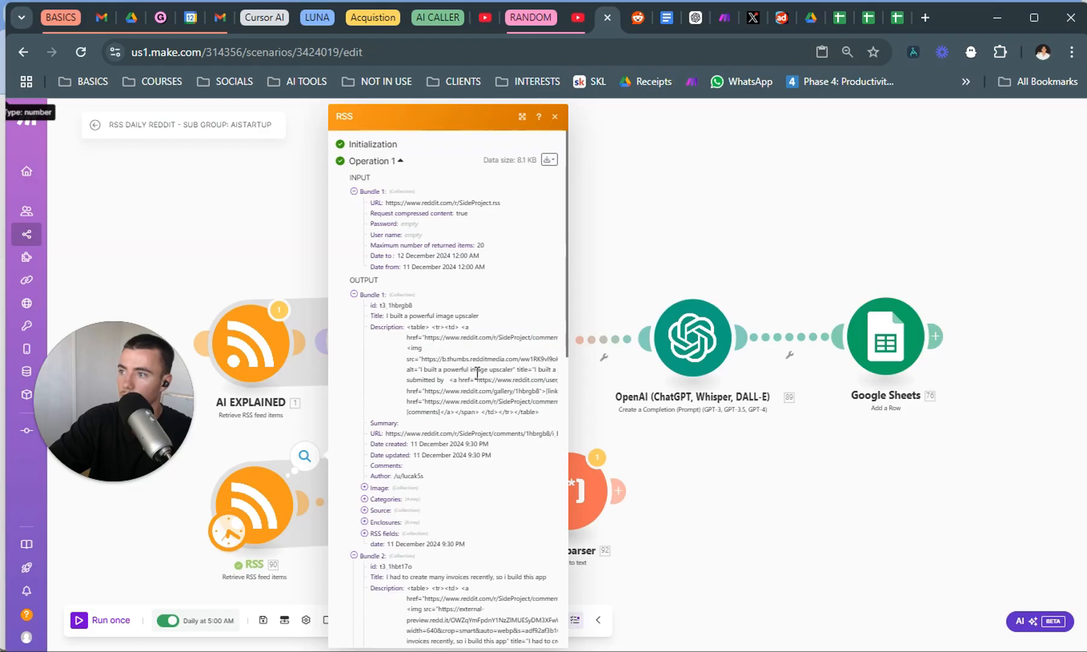
left_click(716, 431)
Run the scenario once and expand the output text of the new Text parser.
left_click_drag(565, 485, 592, 493)
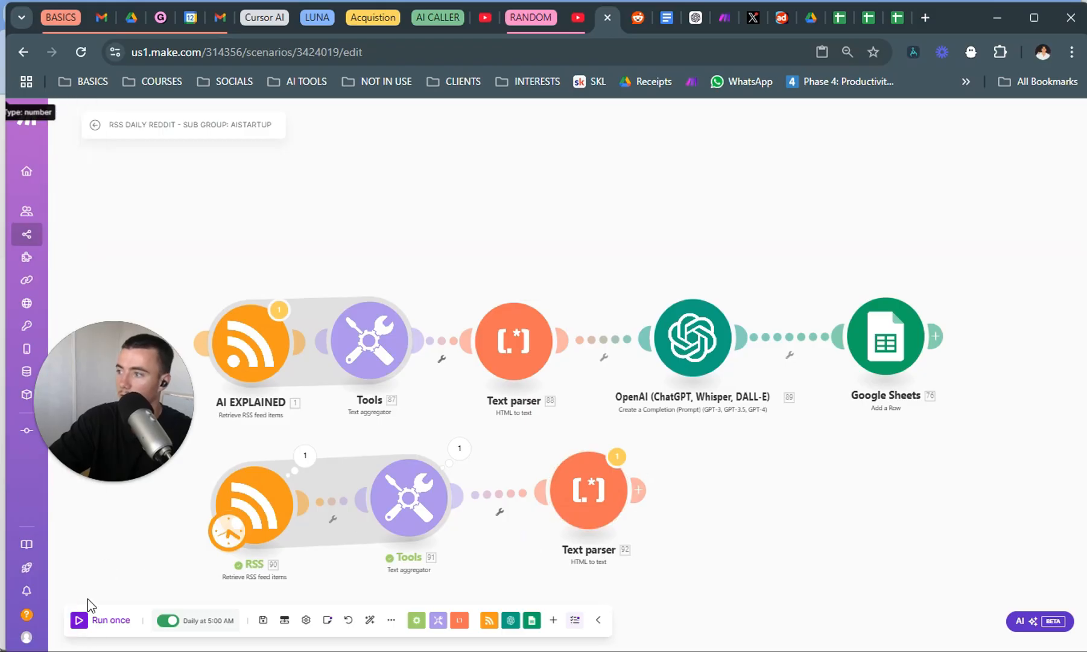
left_click(79, 619)
left_click(617, 419)
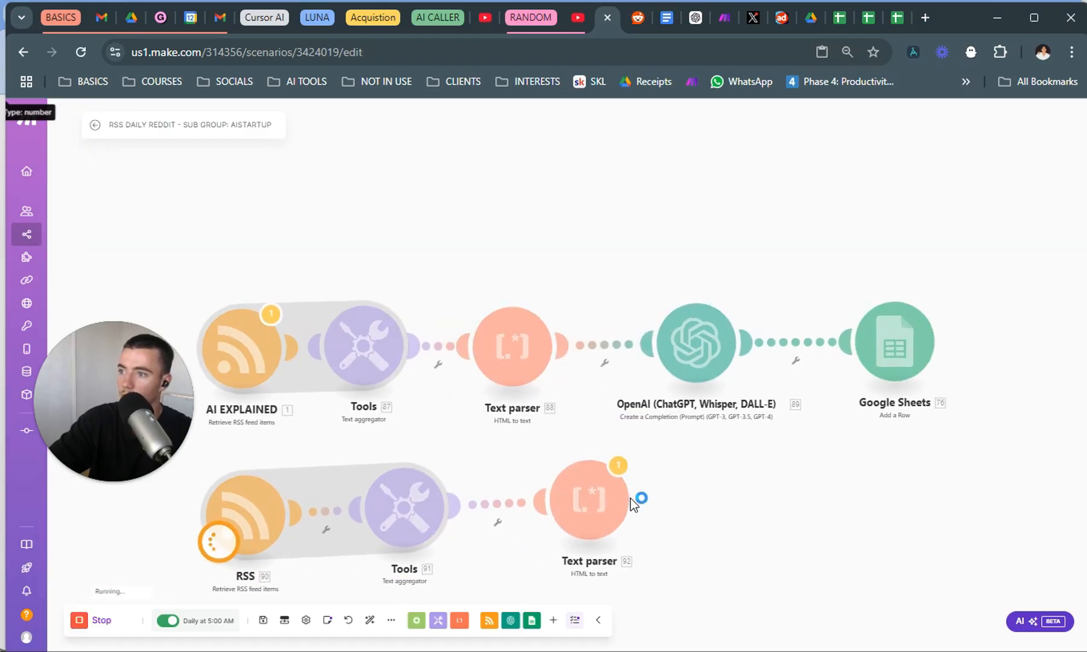
left_click(650, 461)
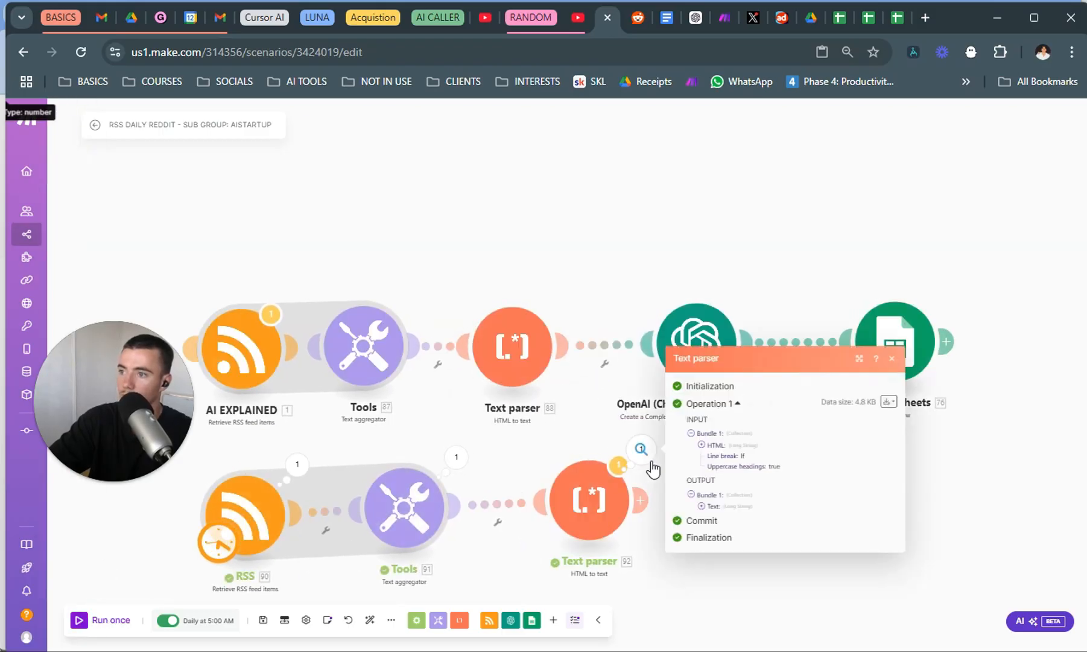
left_click(750, 506)
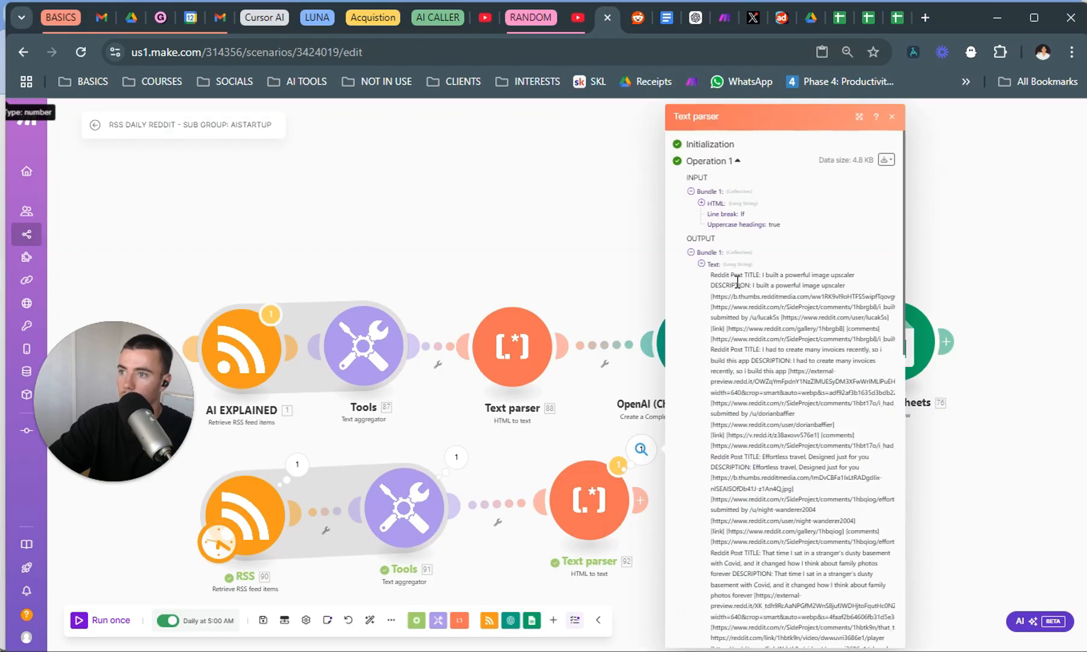
Examine the Reddit post titles, descriptions and links in the Text parser's output text.
left_click_drag(741, 275, 855, 273)
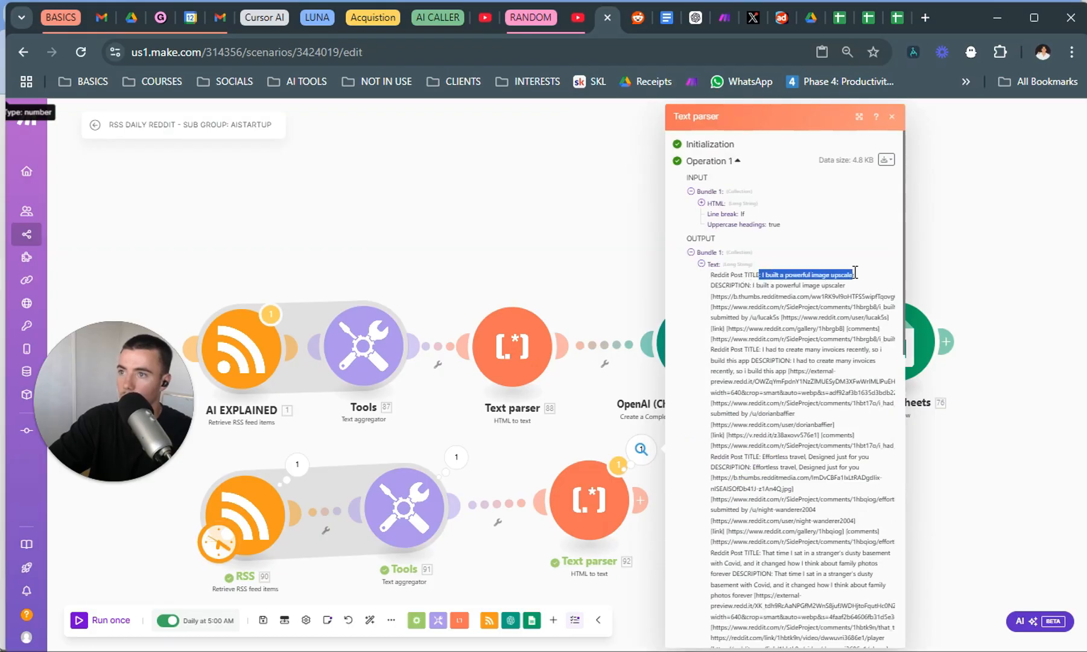
left_click(800, 288)
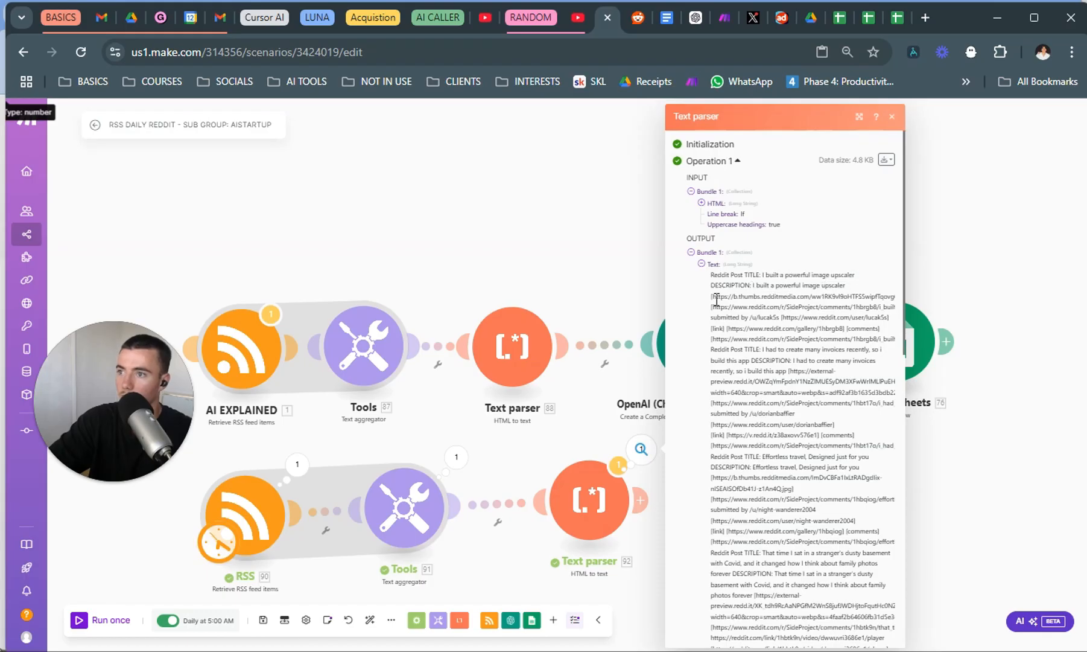
left_click_drag(710, 300, 767, 299)
scroll(804, 303, "down", 1)
left_click_drag(833, 280, 794, 267)
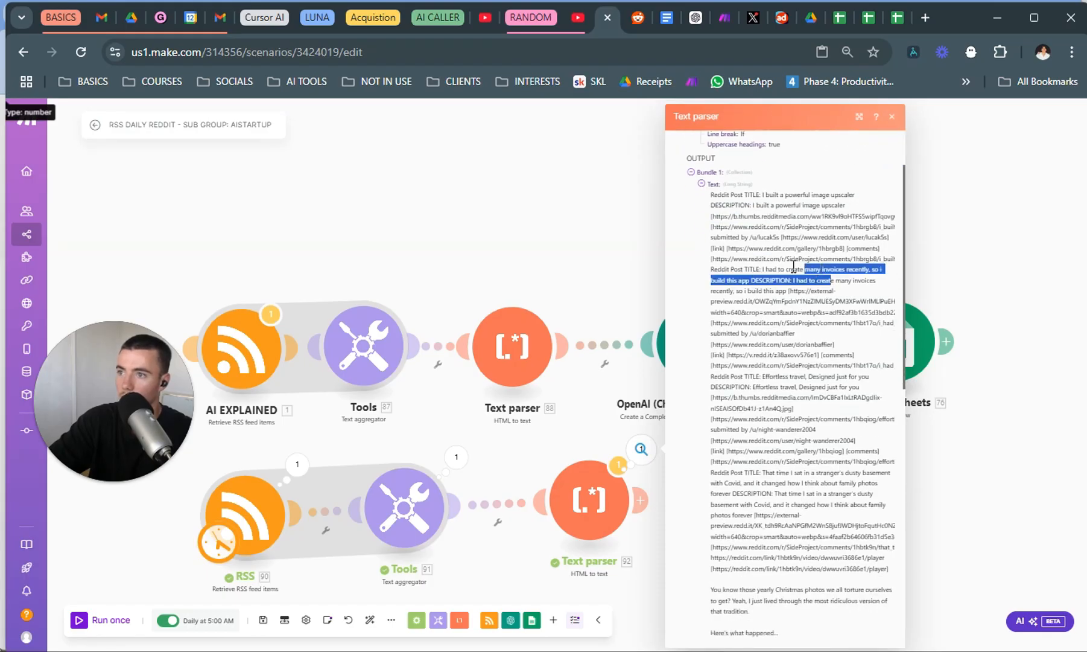
left_click(813, 252)
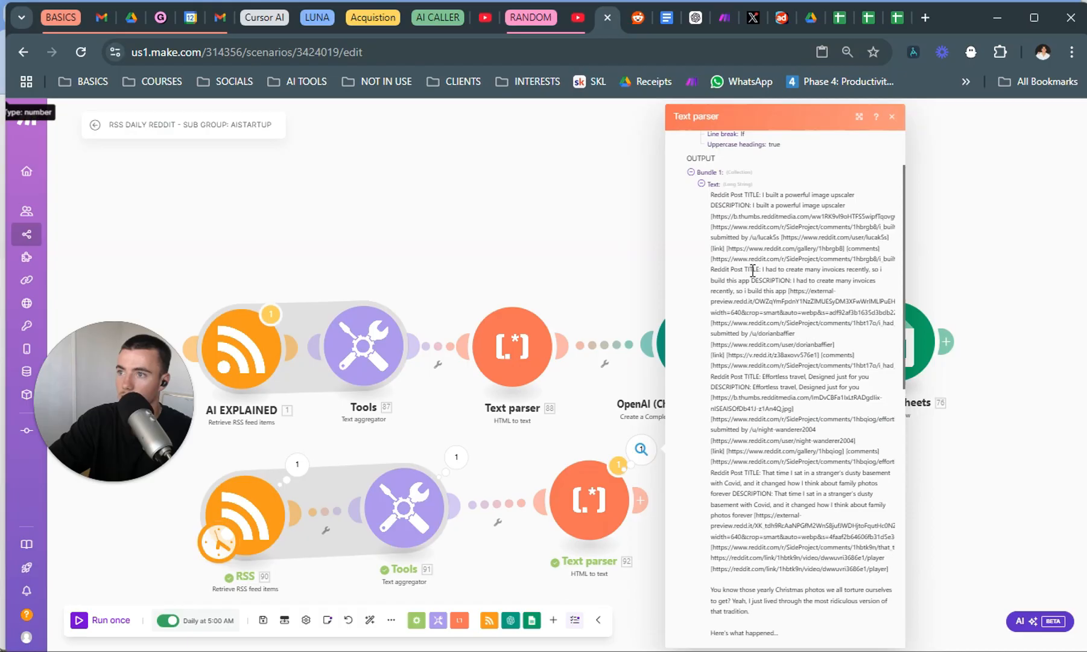
left_click_drag(745, 274, 838, 421)
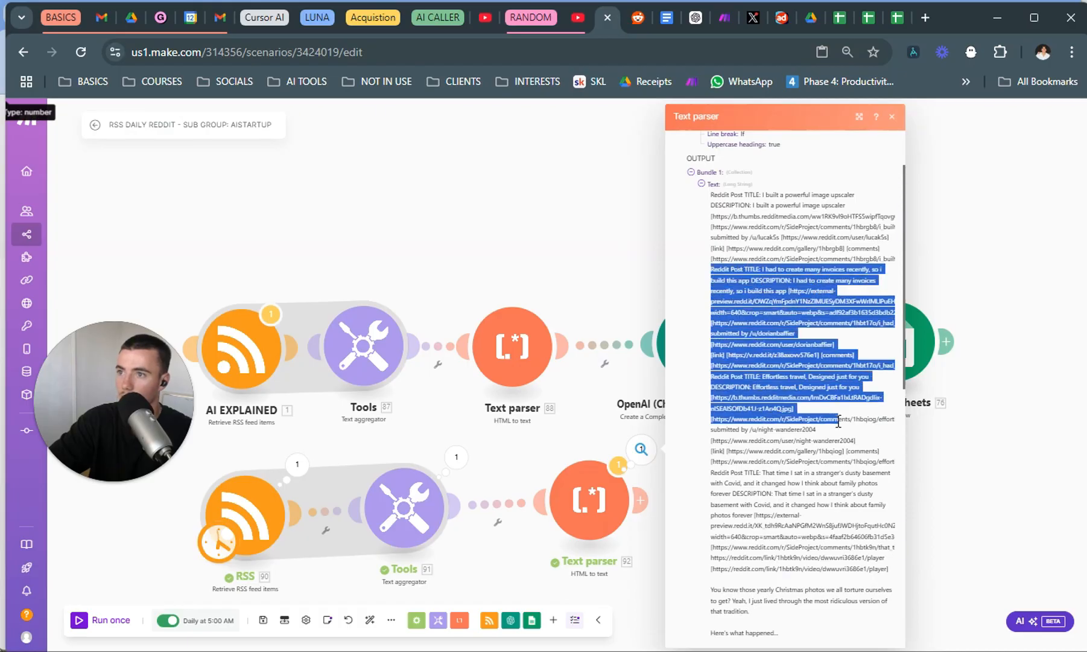
left_click(658, 559)
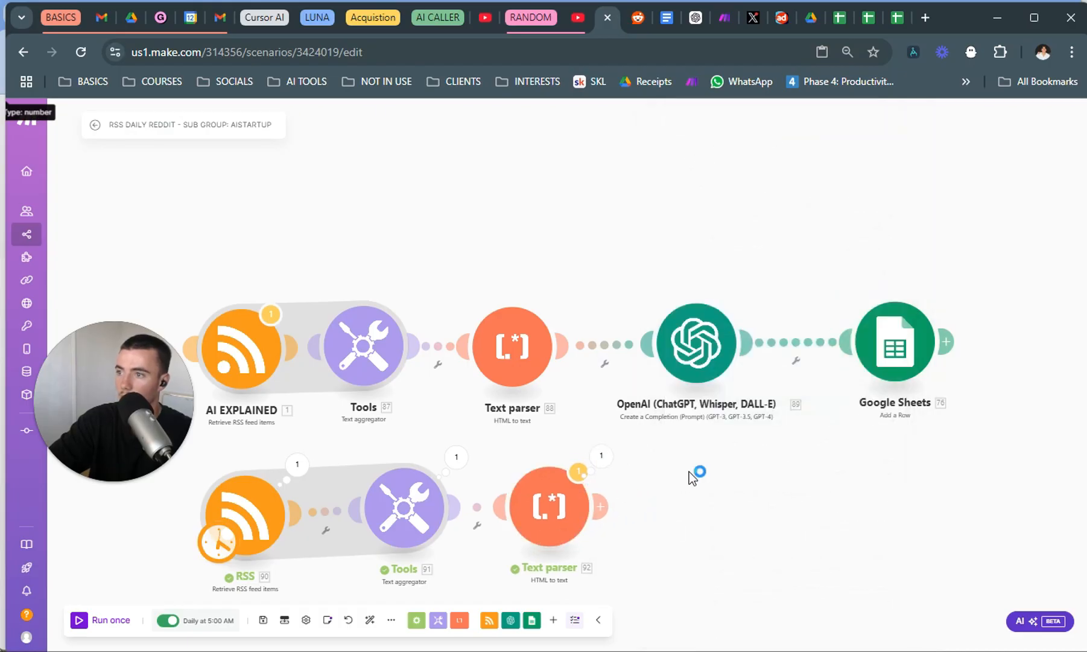
right_click(676, 355)
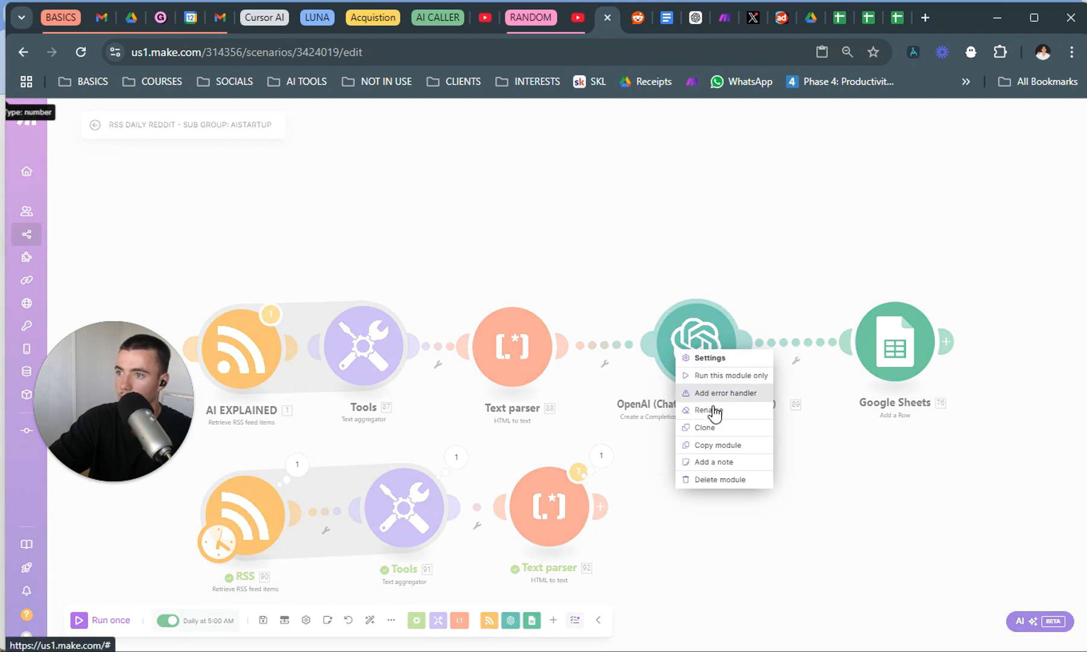
left_click(716, 426)
left_click(733, 395)
right_click(737, 392)
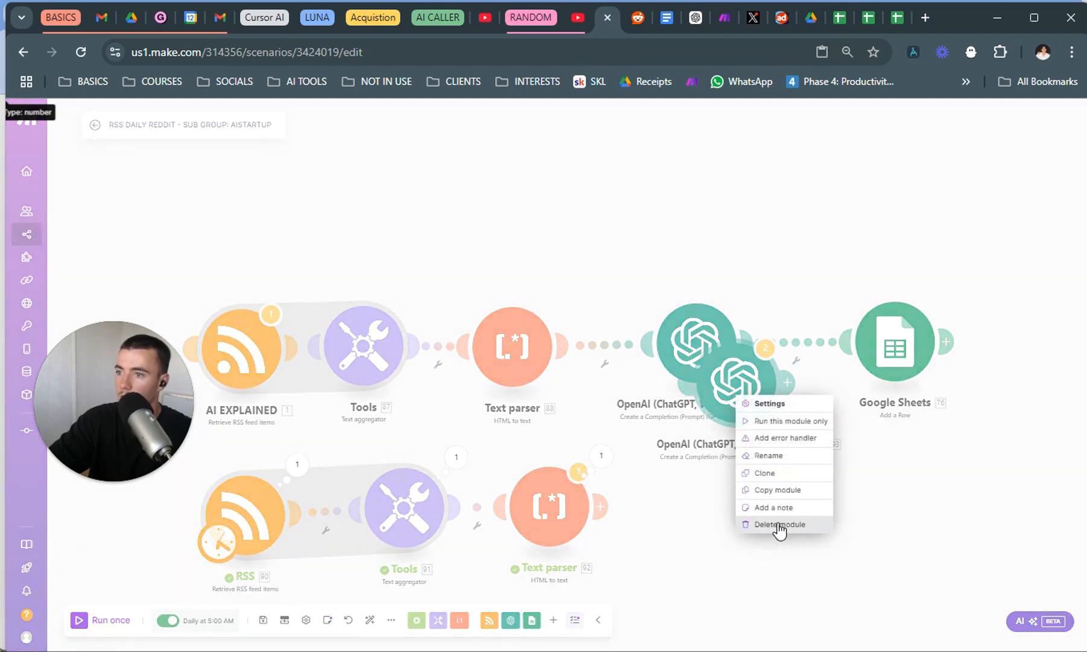
left_click(776, 524)
Add an OpenAI "Create a Completion (Prompt)" module linked after the new Text parser.
right_click(700, 497)
left_click(735, 504)
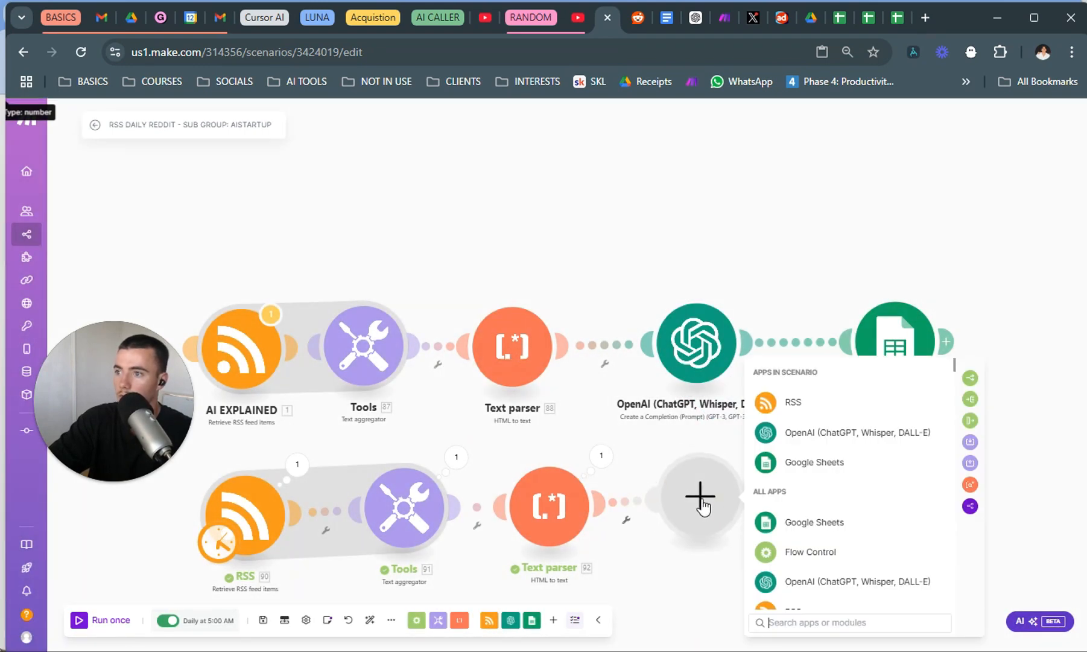
left_click(882, 449)
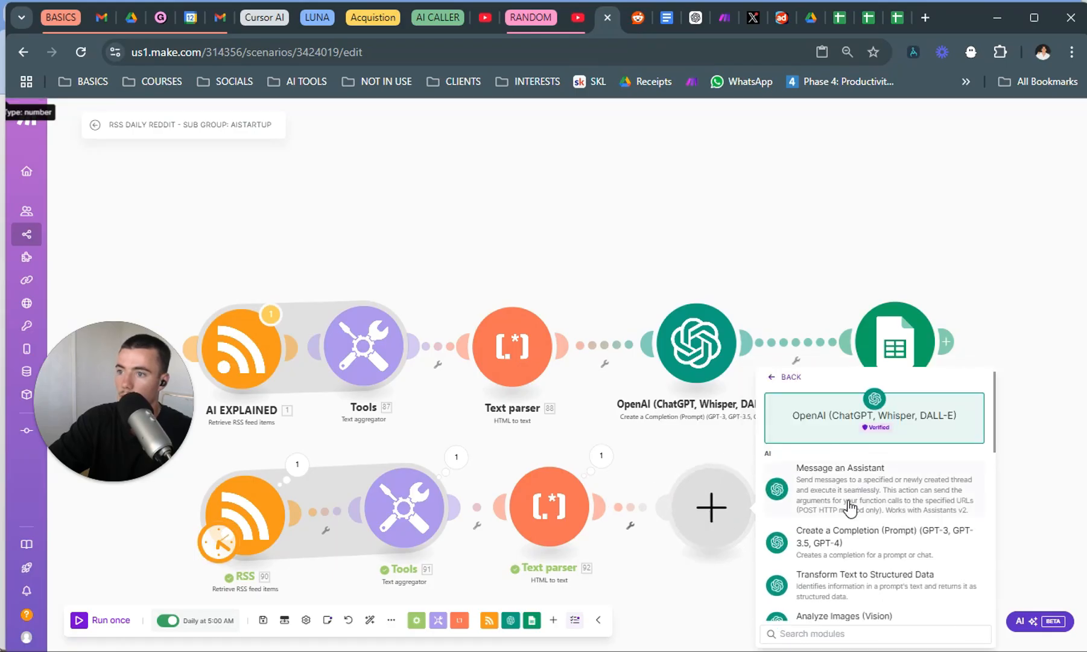
left_click(880, 540)
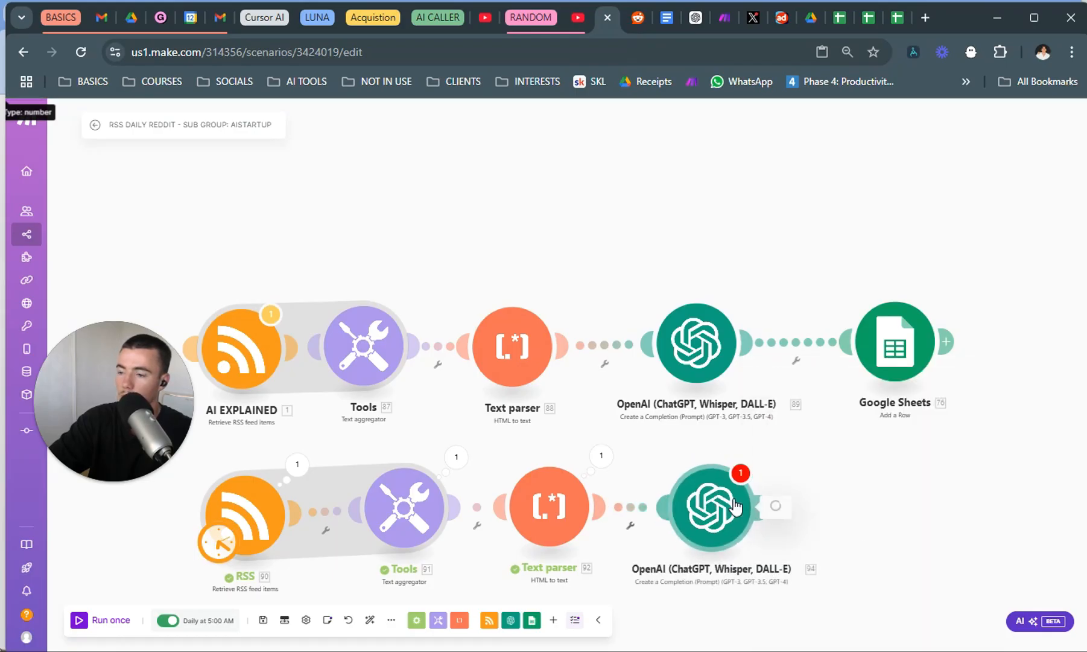
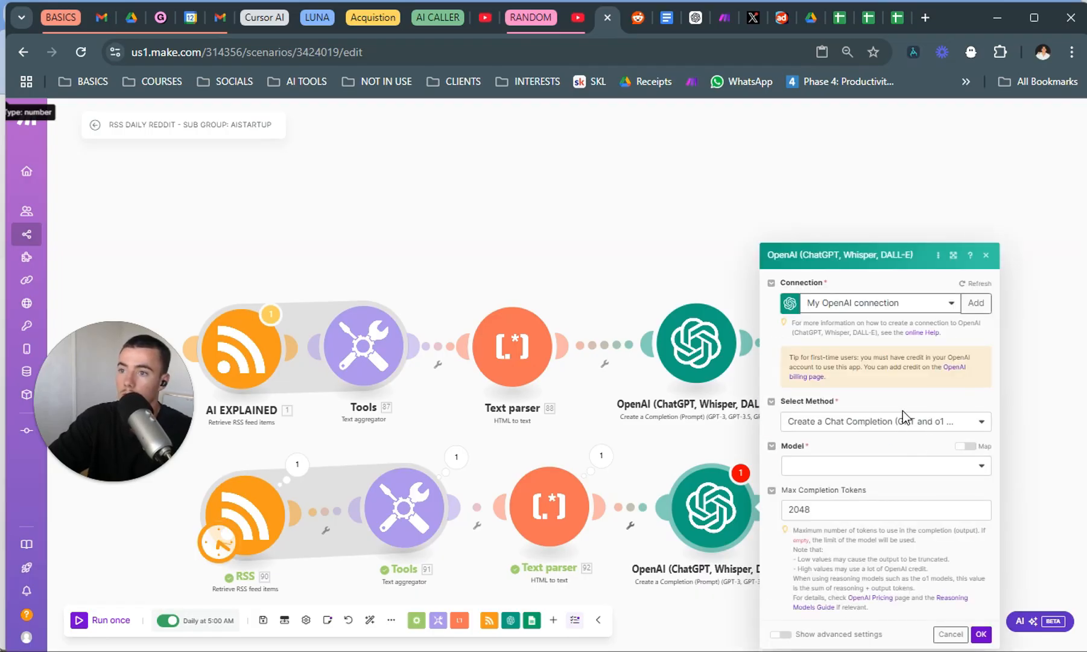
Set the new OpenAI module's method to Create a Chat Completion and its model to gpt-4o.
left_click(869, 427)
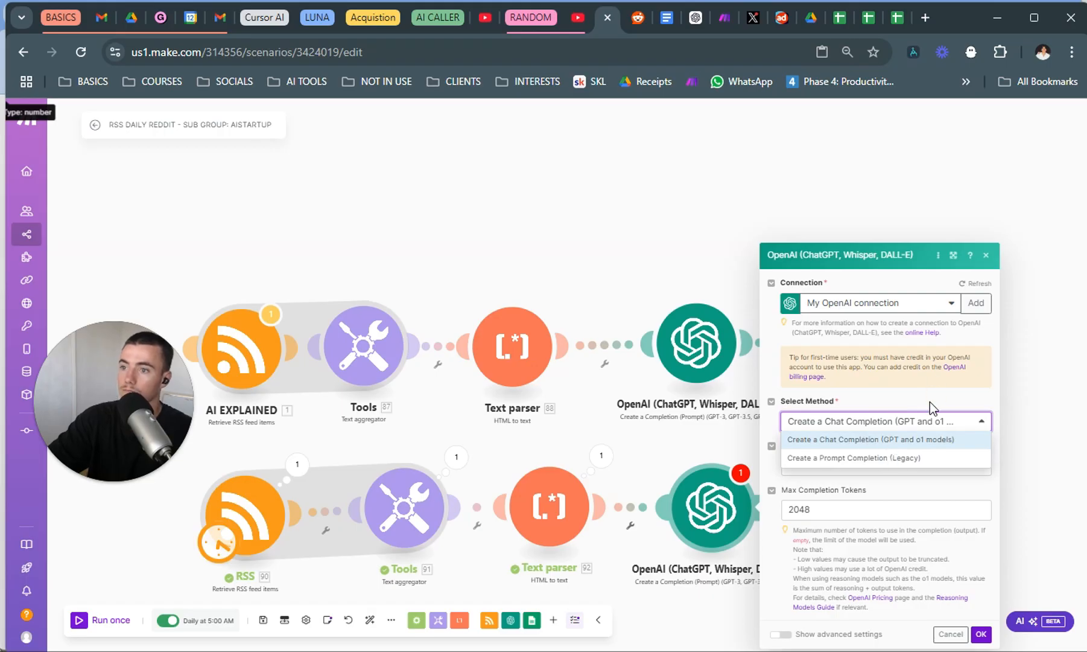
left_click(925, 440)
left_click(882, 468)
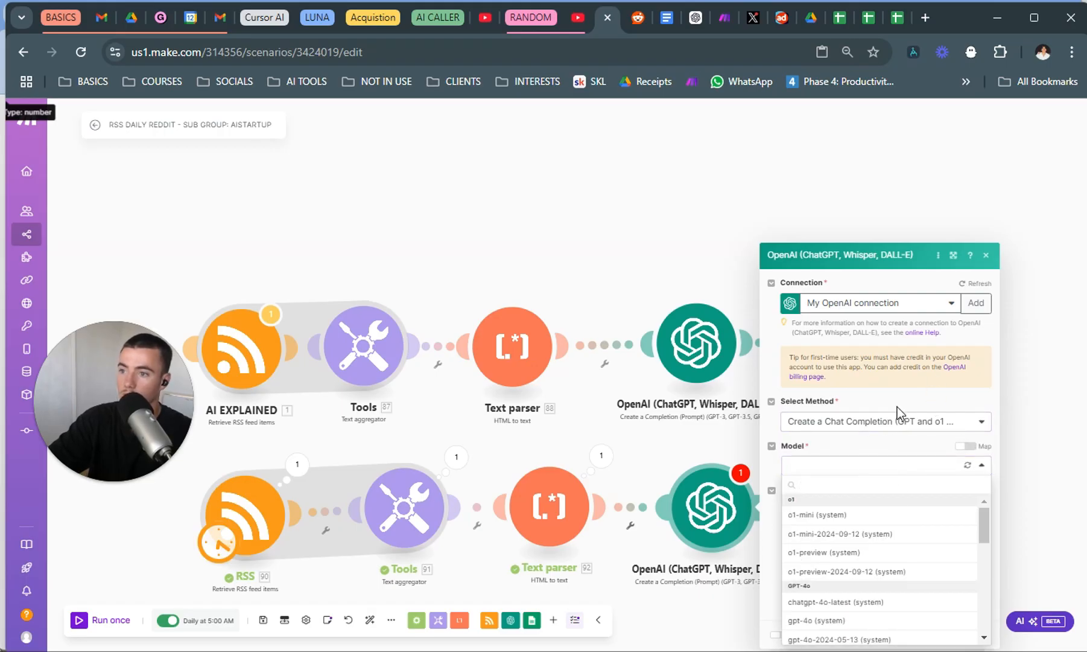
scroll(895, 564, "down", 3)
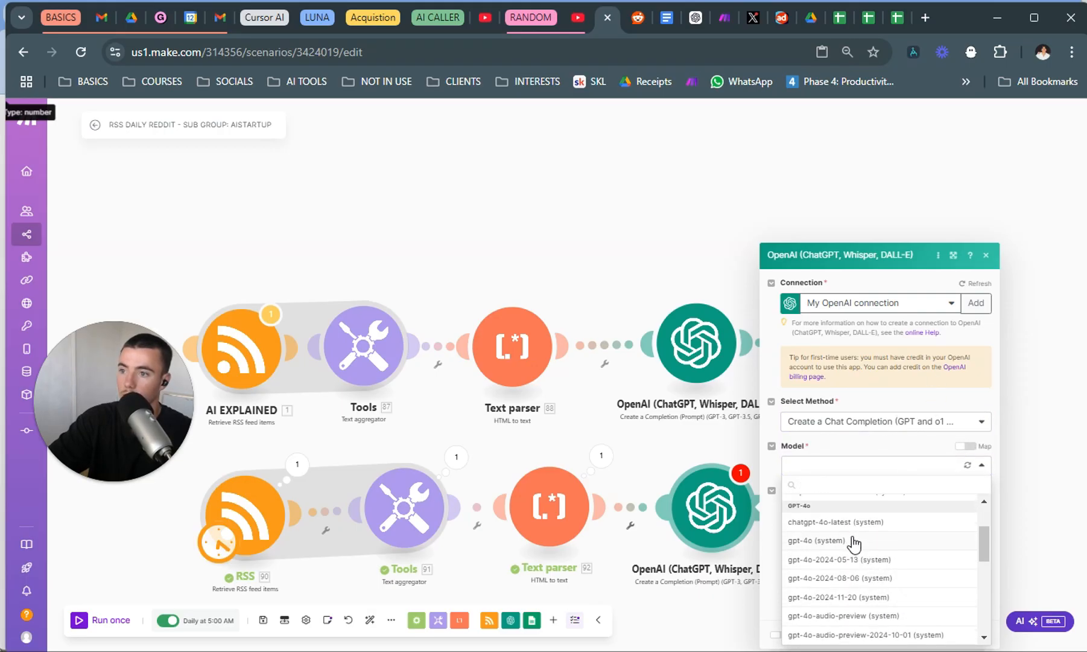
left_click(817, 541)
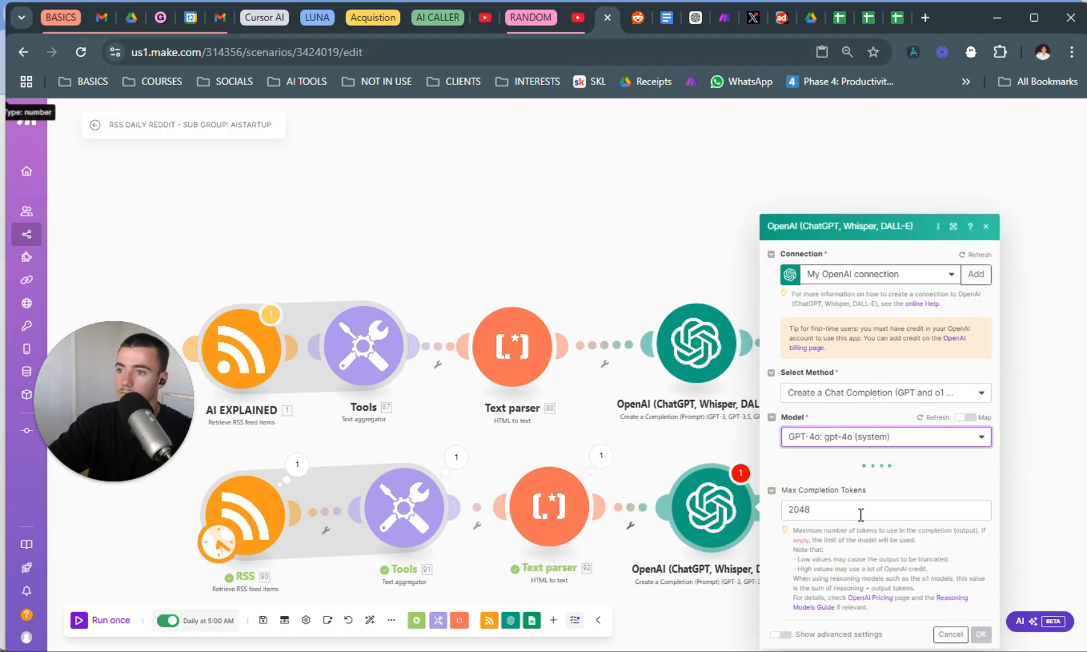
Add a message with the User role to the new OpenAI module and save its settings.
left_click(847, 462)
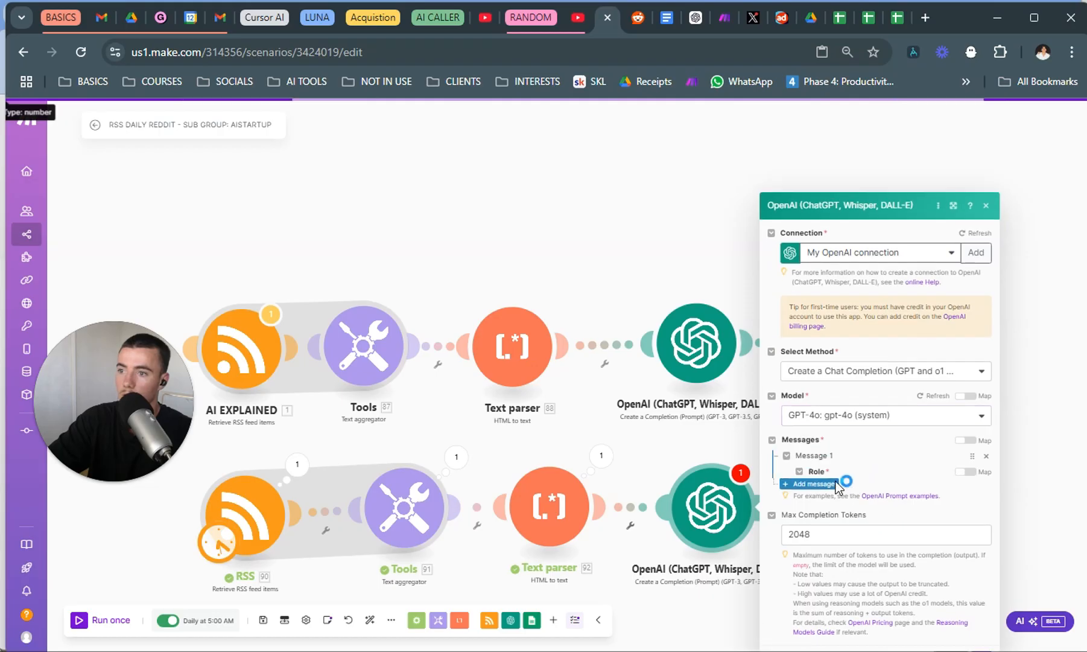
left_click(885, 427)
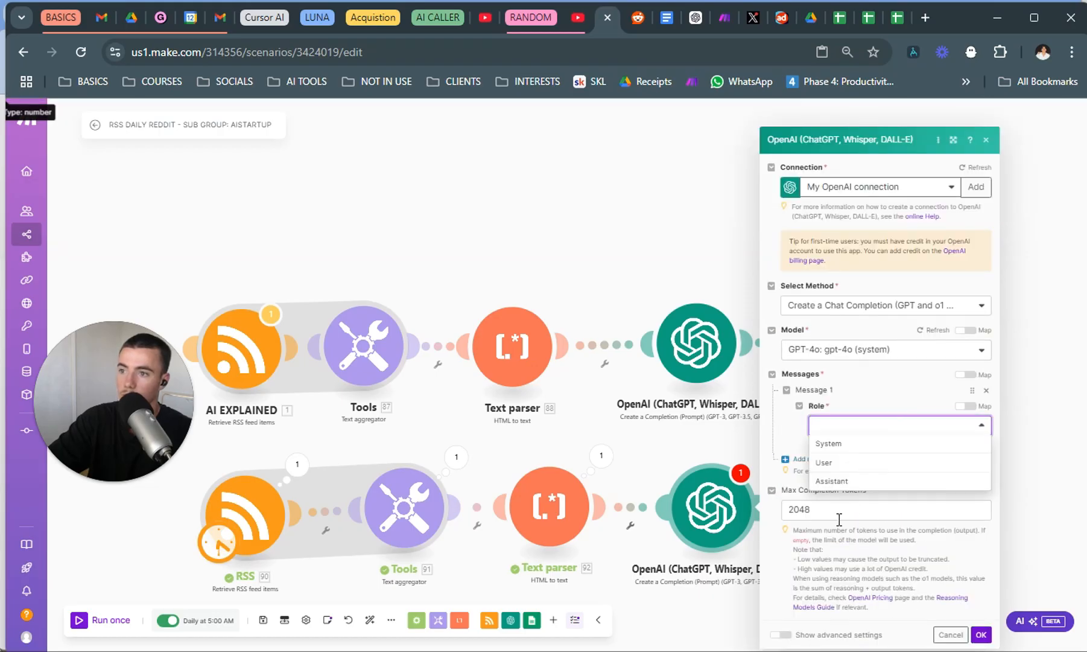
left_click(867, 463)
left_click(875, 446)
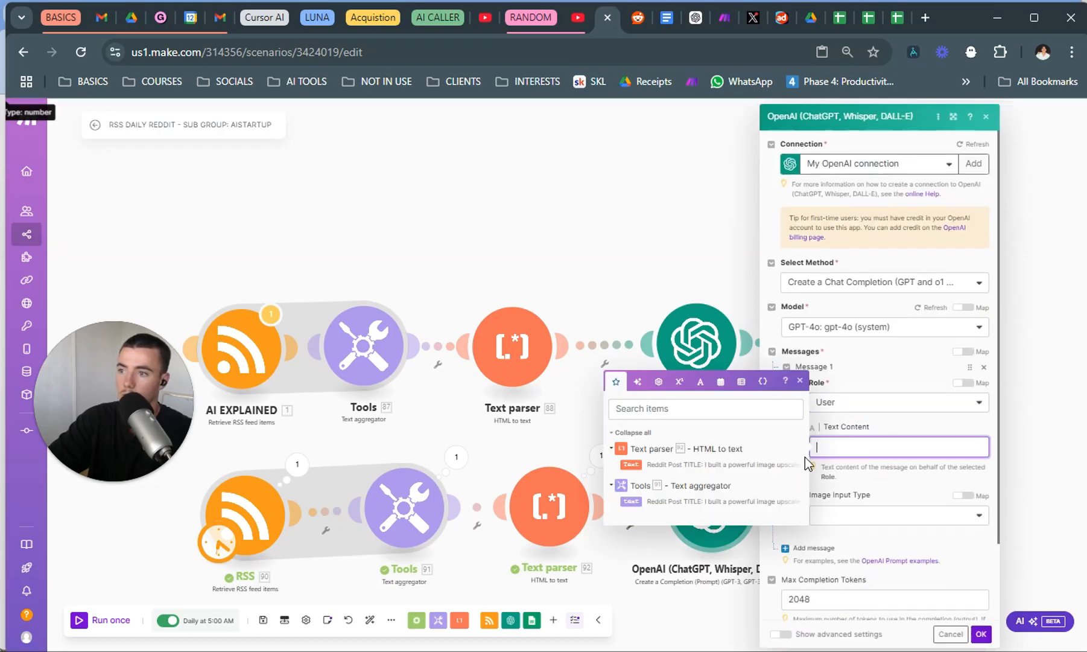
left_click(902, 507)
left_click(976, 634)
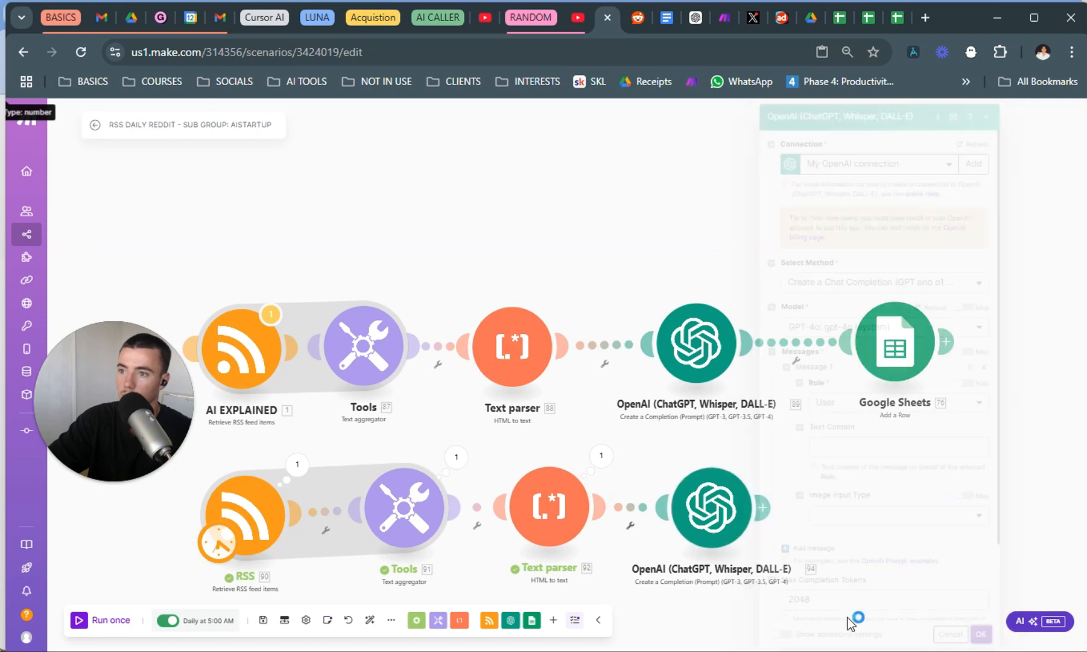
Copy the "Give me the best AI insights" prompt text from the upper OpenAI module's user message.
left_click(692, 359)
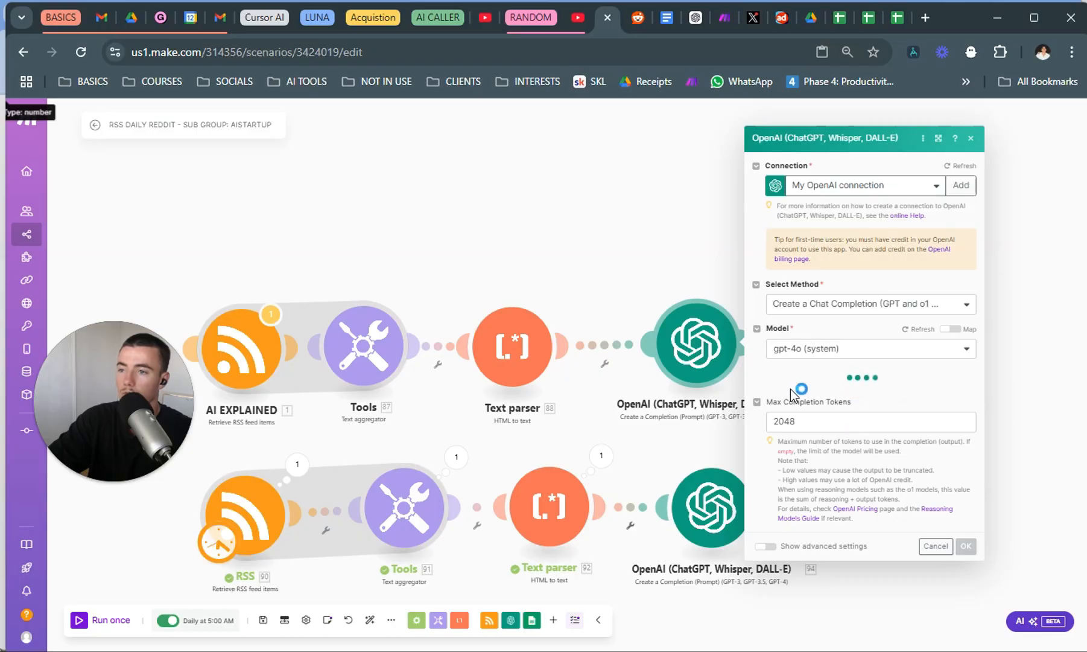
scroll(820, 420, "down", 1)
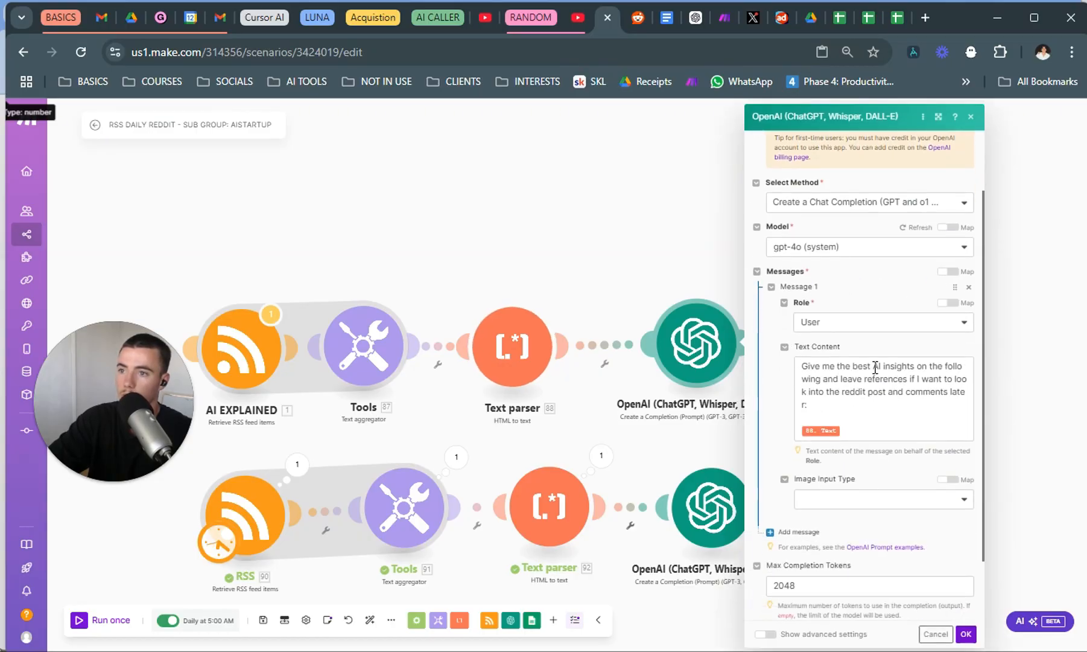
triple_click(826, 413)
key("ctrl+c")
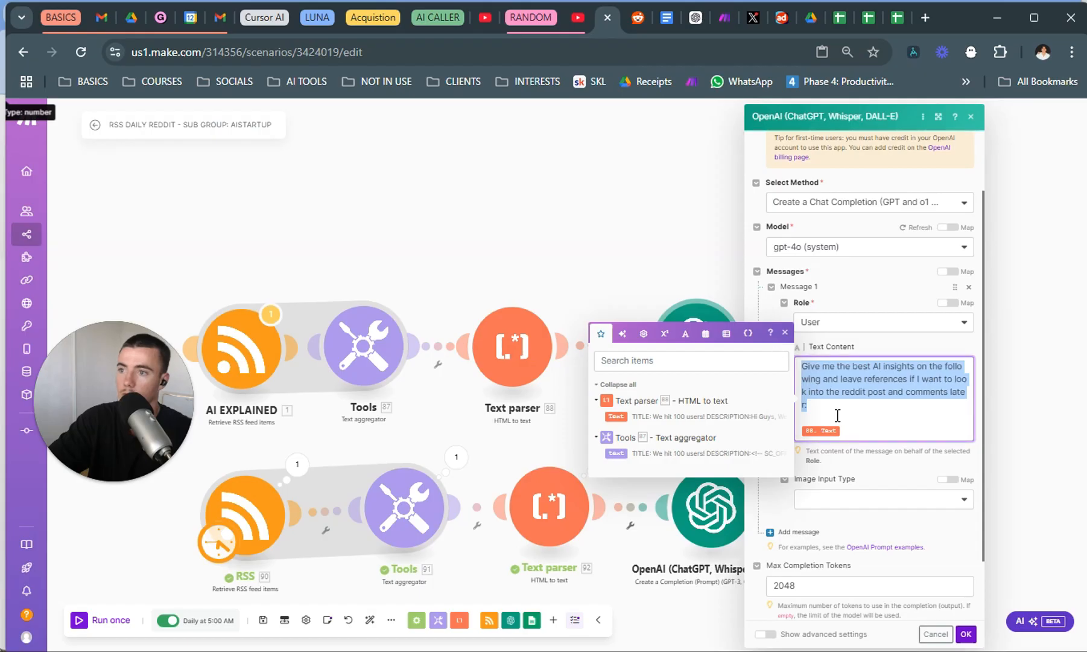
left_click(658, 617)
Paste the AI insights prompt into the new OpenAI module's user message, add the new Text parser's Text output below it, and save.
left_click(712, 520)
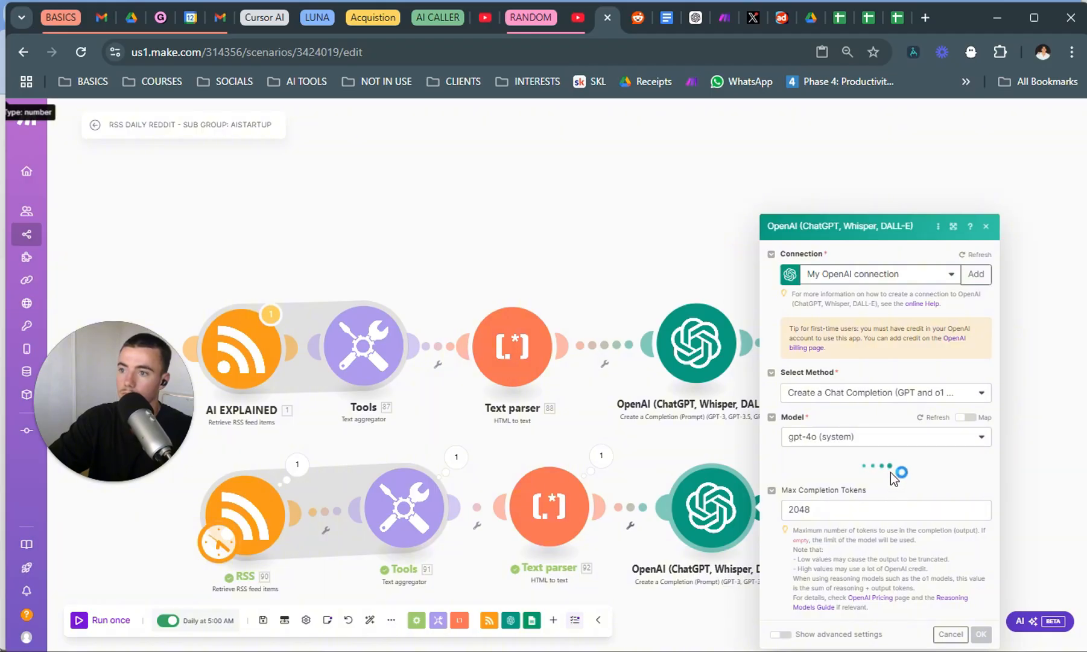
left_click(856, 443)
key("ctrl+v")
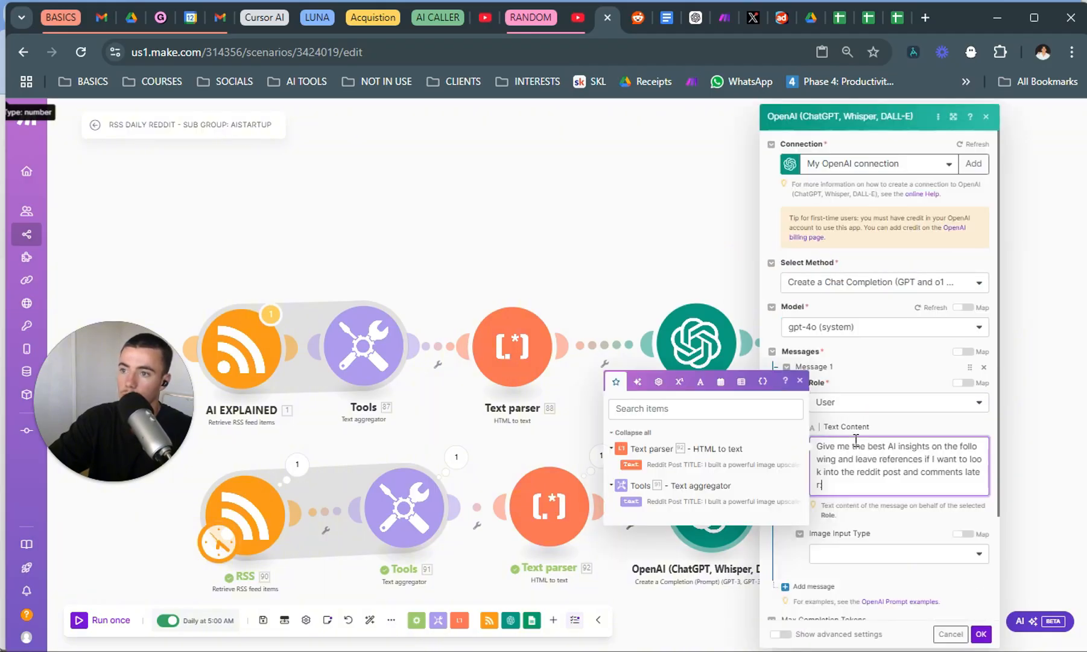
type(":")
key("Return")
key("Return")
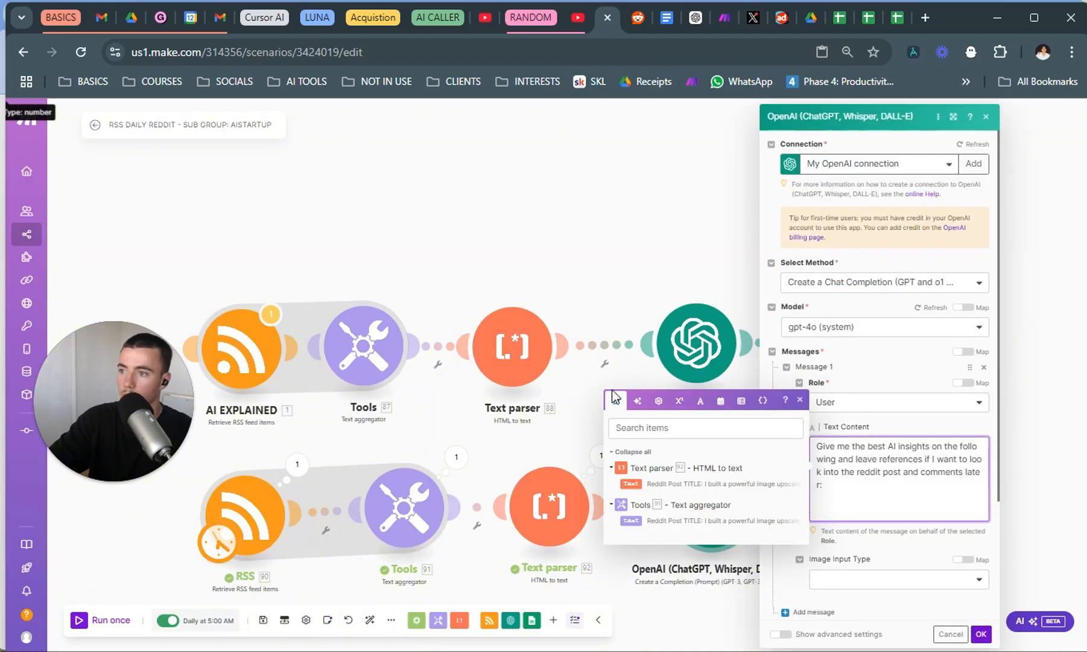
left_click_drag(631, 484, 878, 503)
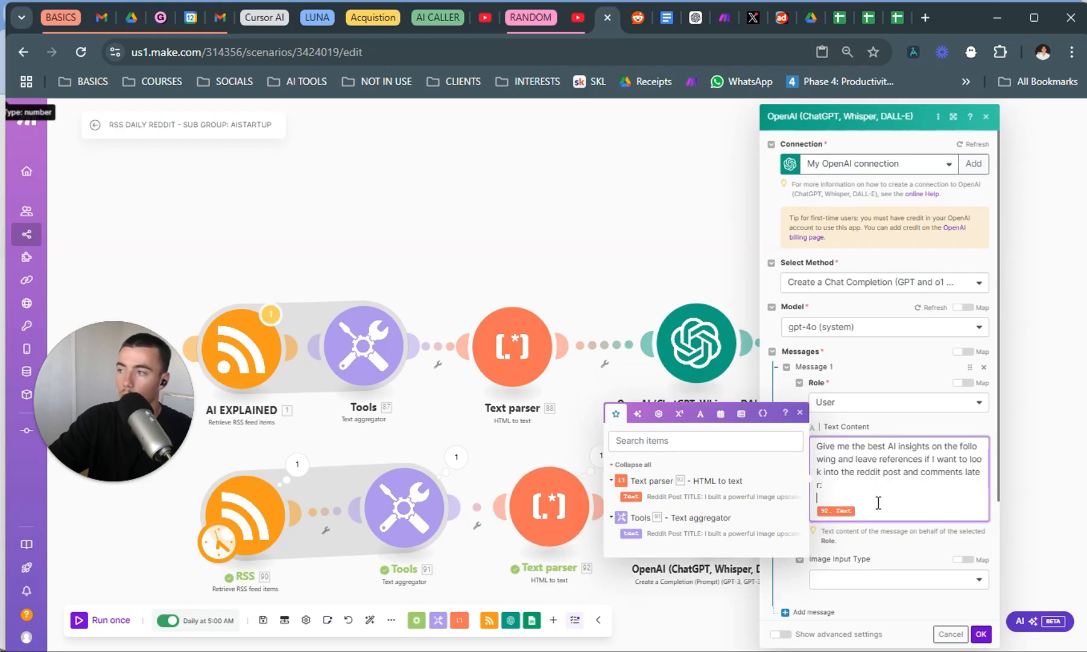
left_click(984, 634)
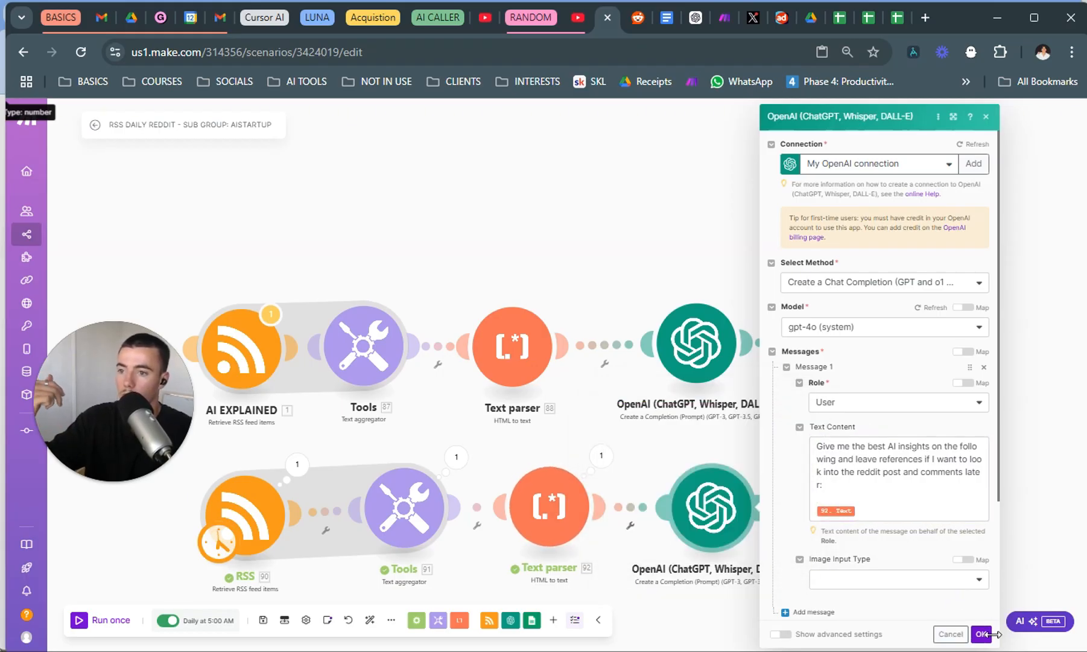
left_click(982, 633)
Add a Google Sheets "Add a Row" module after the new OpenAI module.
right_click(899, 350)
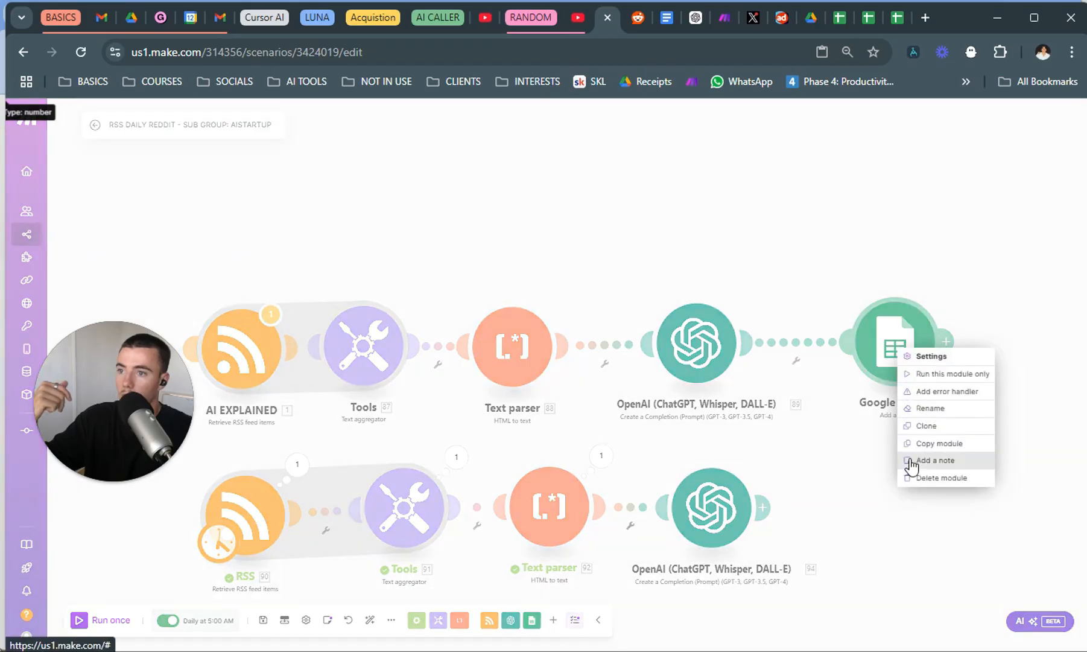
left_click(855, 505)
right_click(856, 504)
left_click(885, 501)
right_click(880, 504)
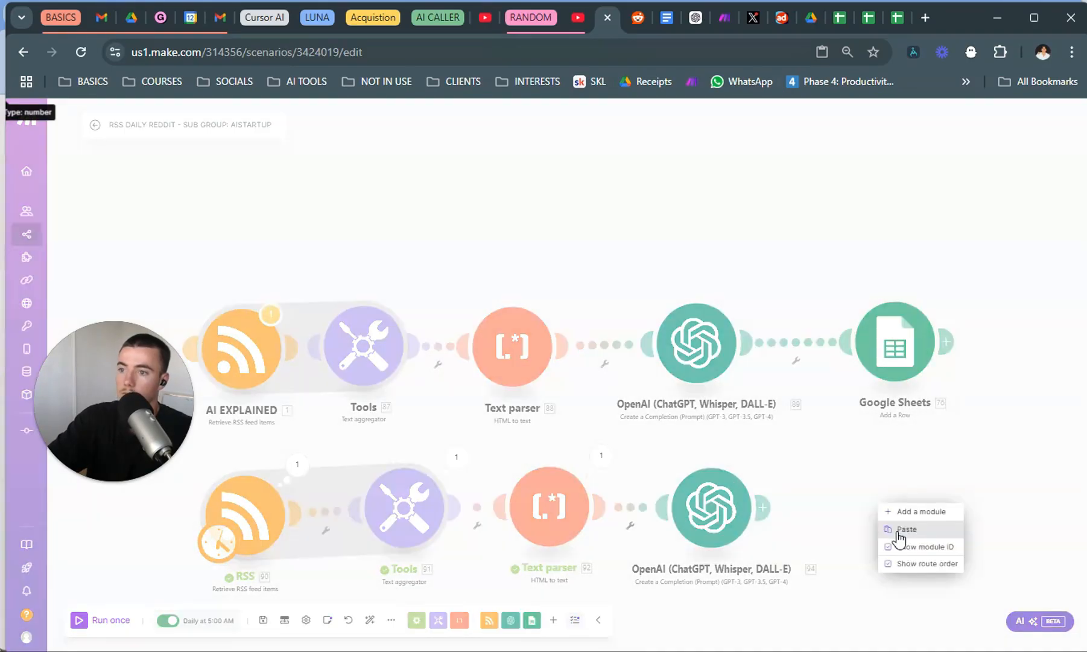
left_click(917, 511)
left_click(805, 466)
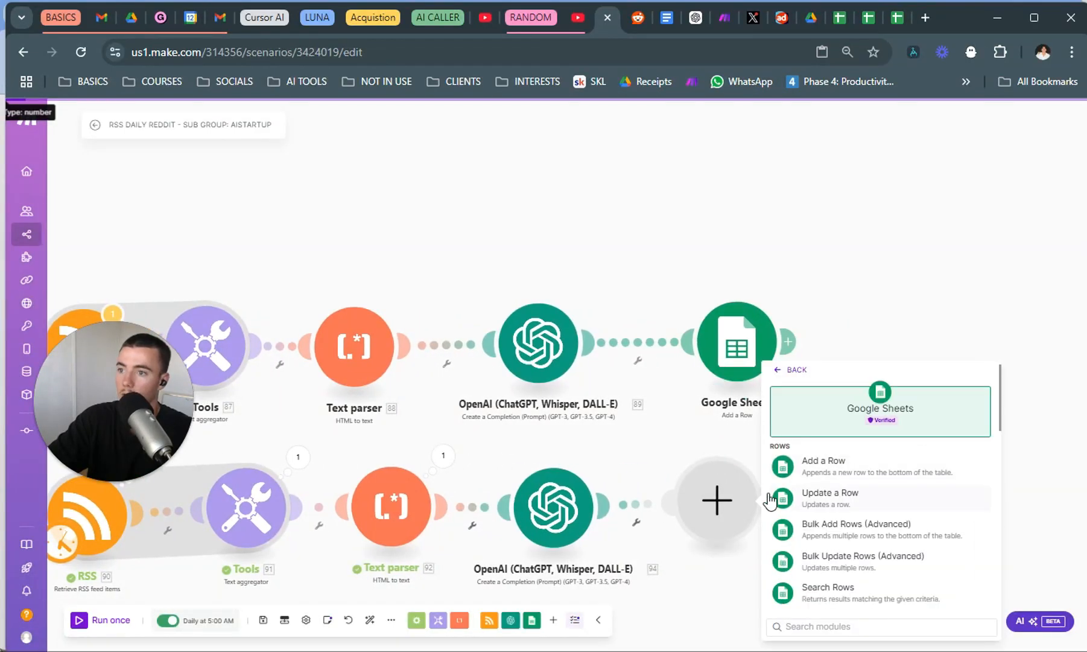
left_click(808, 466)
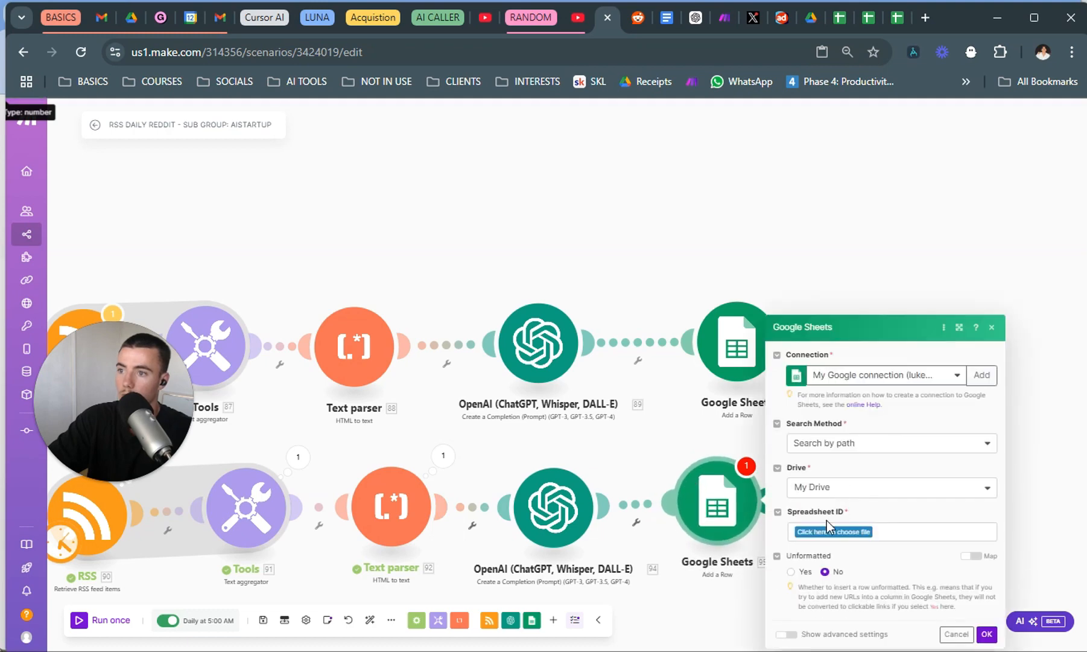
Point the new Google Sheets module to Sheet1 of the "daily feed" spreadsheet in the root of My Drive.
left_click(853, 534)
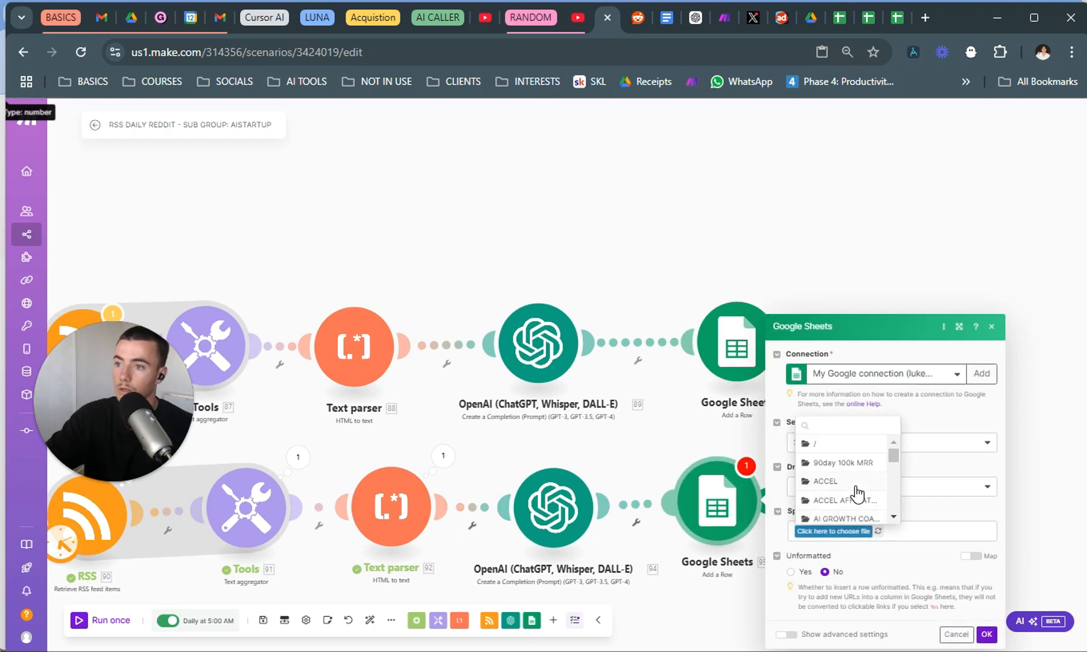
scroll(858, 493, "down", 5)
scroll(853, 499, "down", 3)
scroll(853, 499, "up", 10)
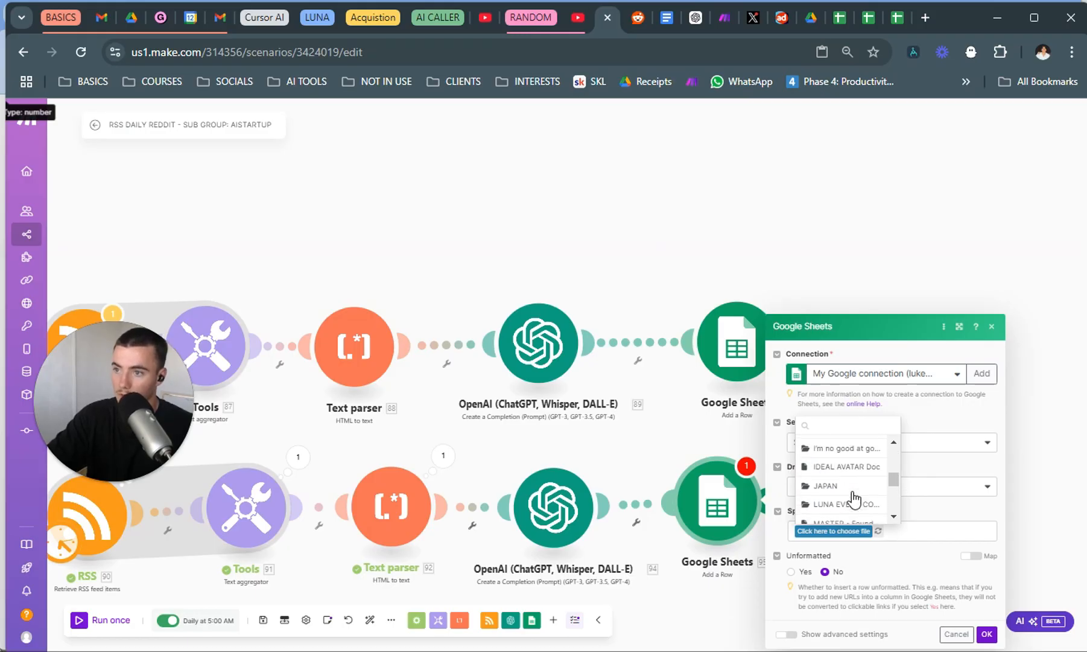
left_click(845, 449)
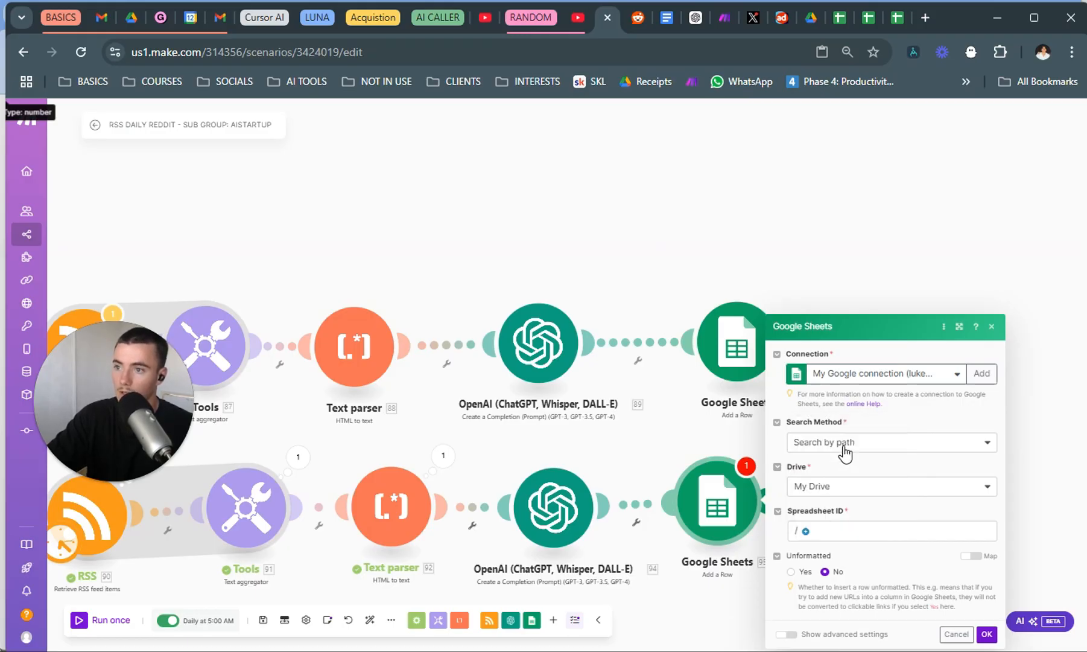
left_click(808, 533)
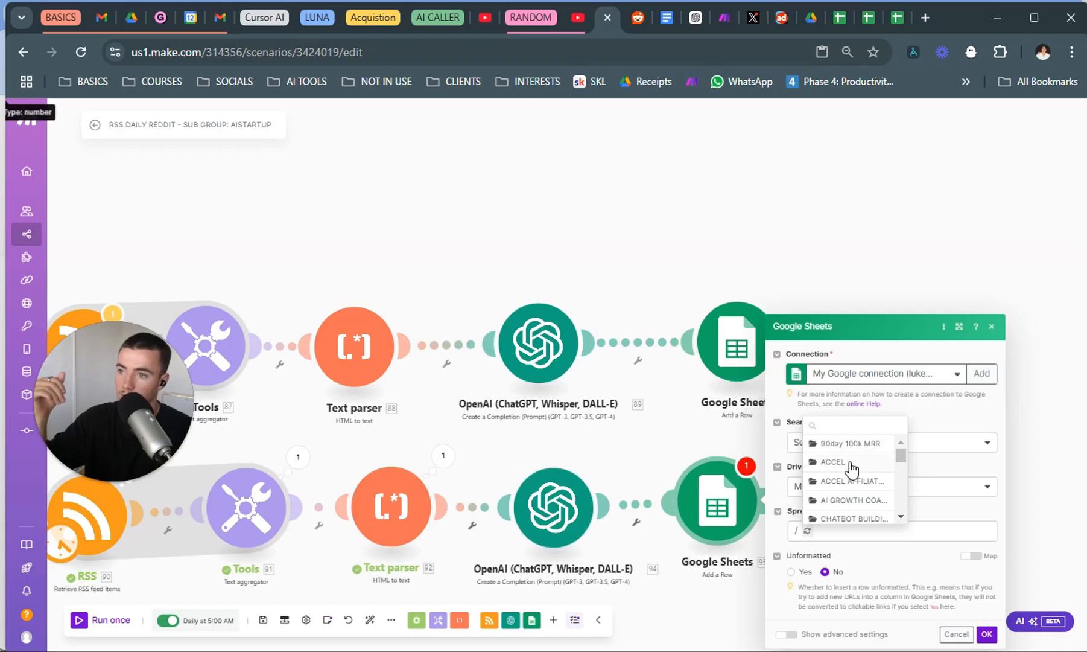
scroll(852, 460, "down", 2)
scroll(852, 465, "down", 2)
scroll(857, 477, "up", 4)
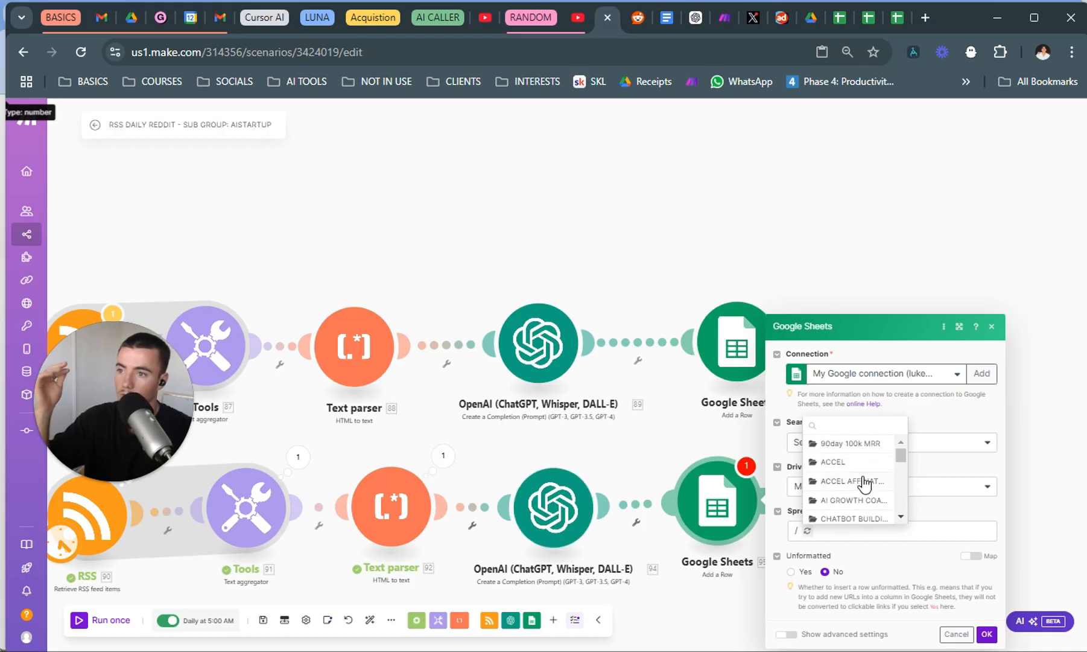
scroll(863, 482, "up", 2)
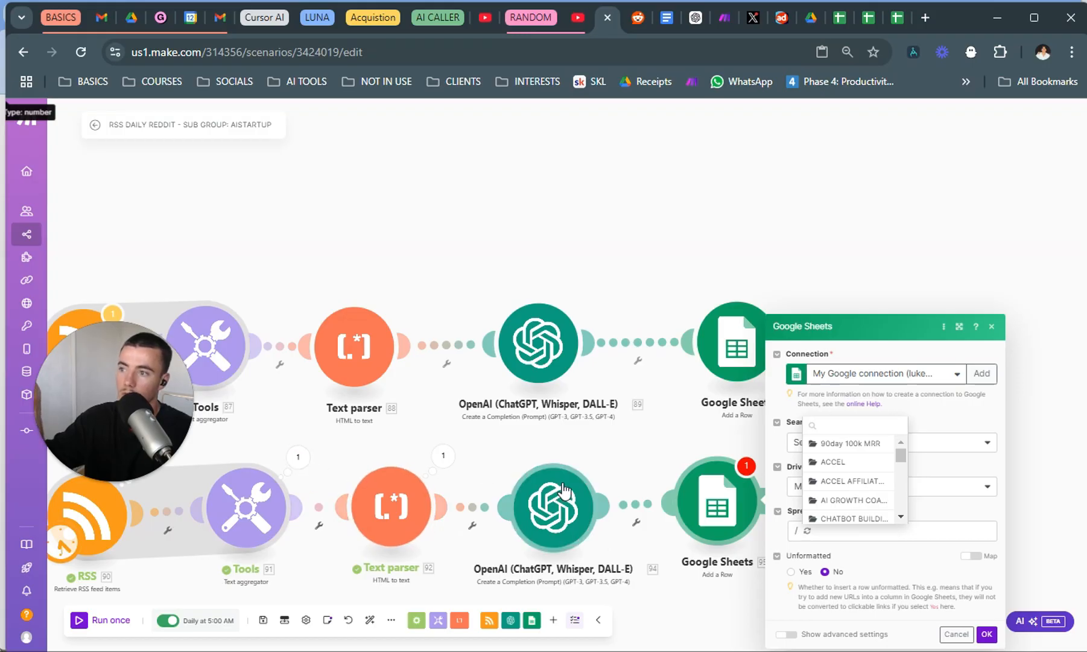
scroll(851, 480, "down", 2)
scroll(854, 482, "down", 2)
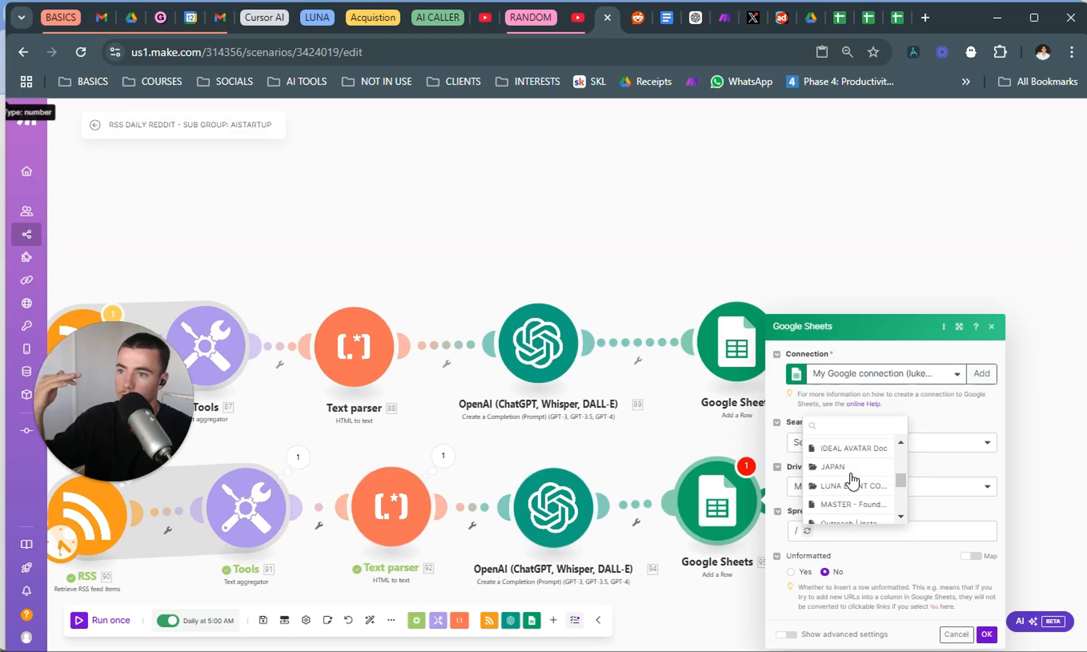
scroll(854, 483, "up", 1)
scroll(862, 483, "up", 2)
scroll(870, 470, "down", 2)
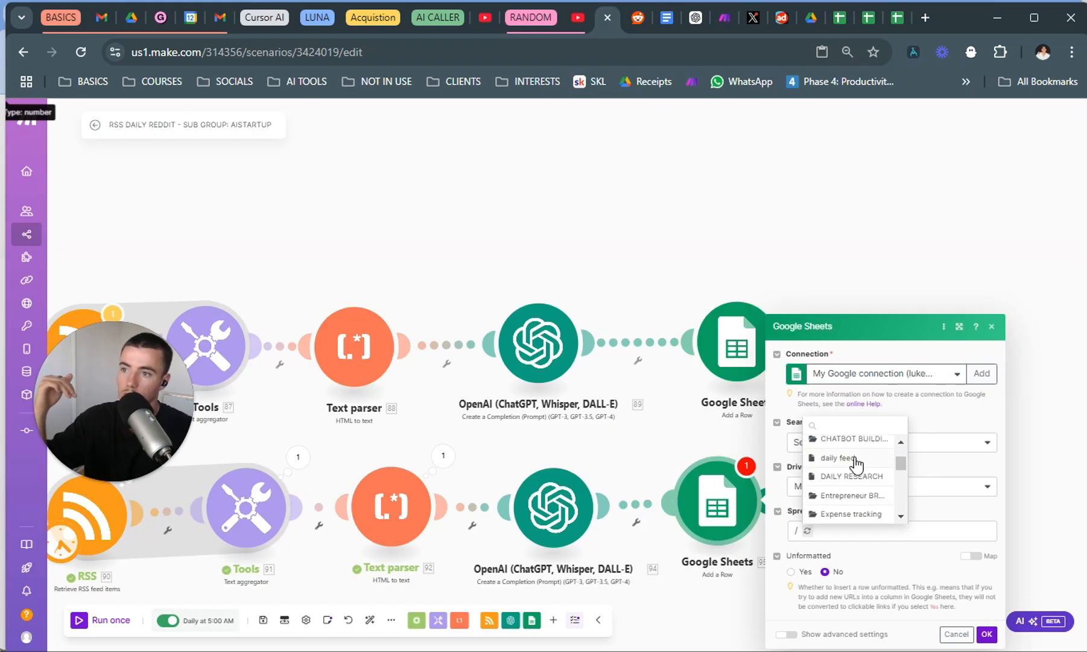
left_click(855, 460)
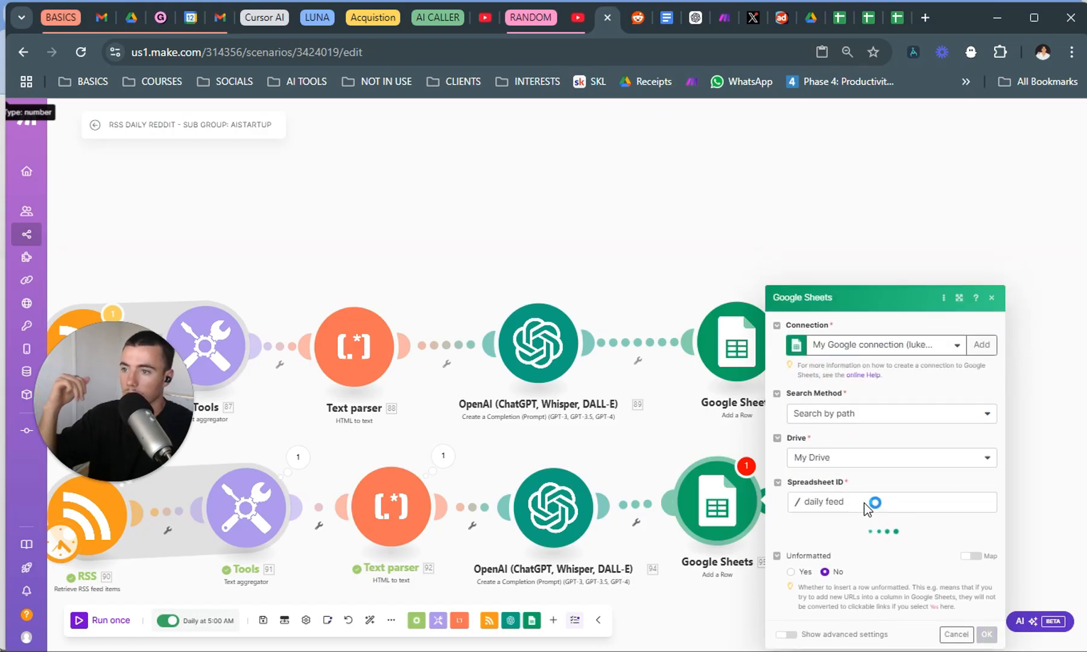
left_click(843, 534)
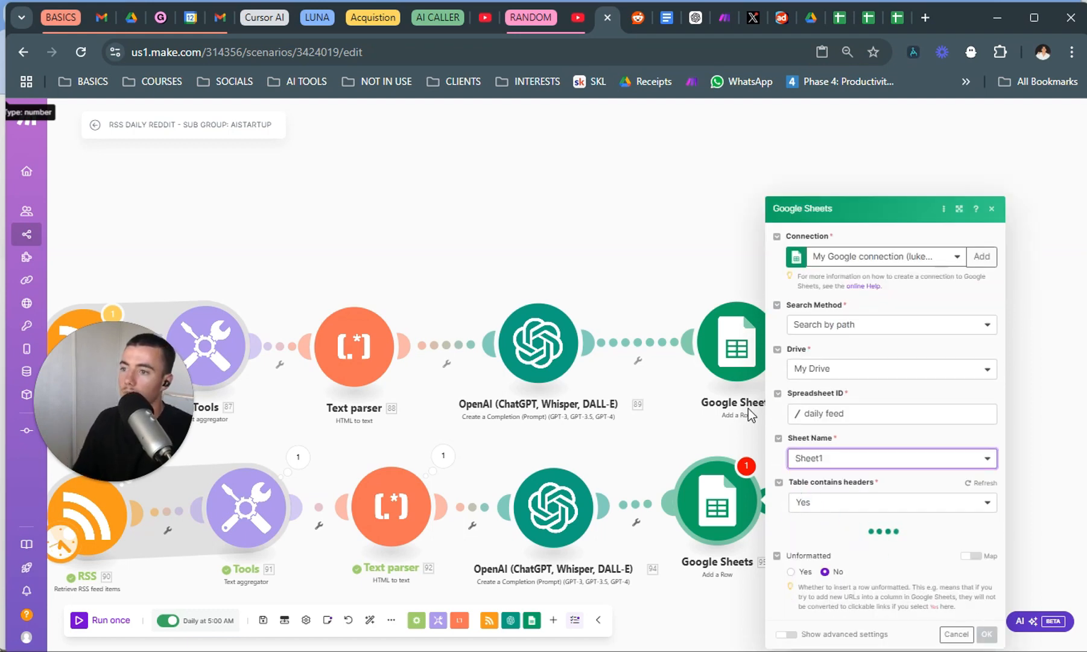
Enter "Url in summary" as the value for the URL (A) column.
left_click(878, 471)
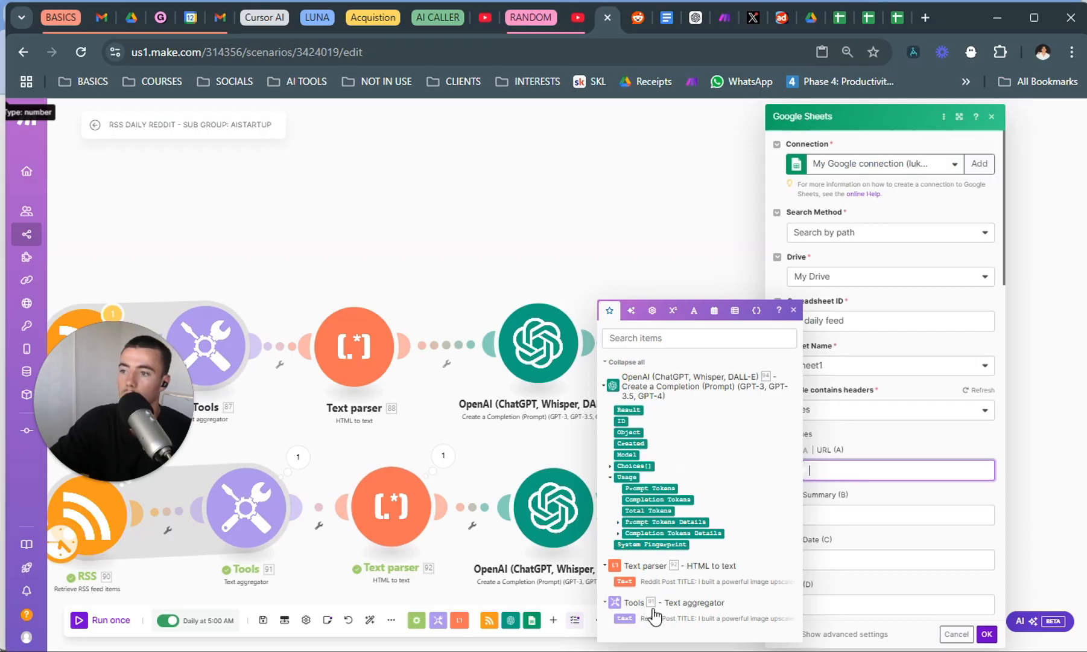
left_click(846, 507)
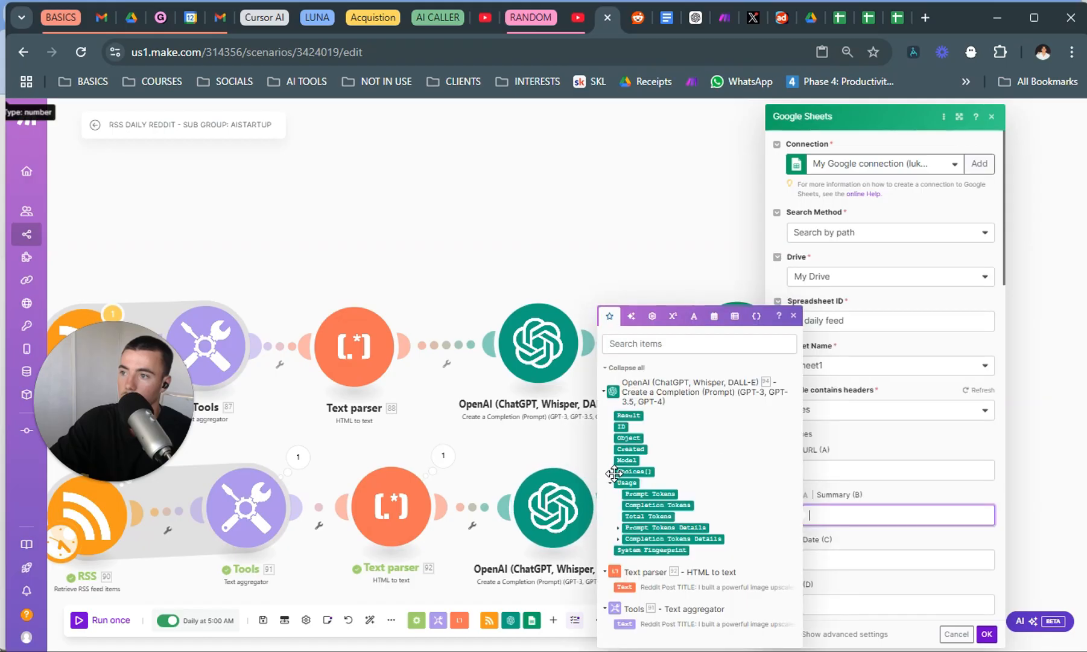
left_click(899, 470)
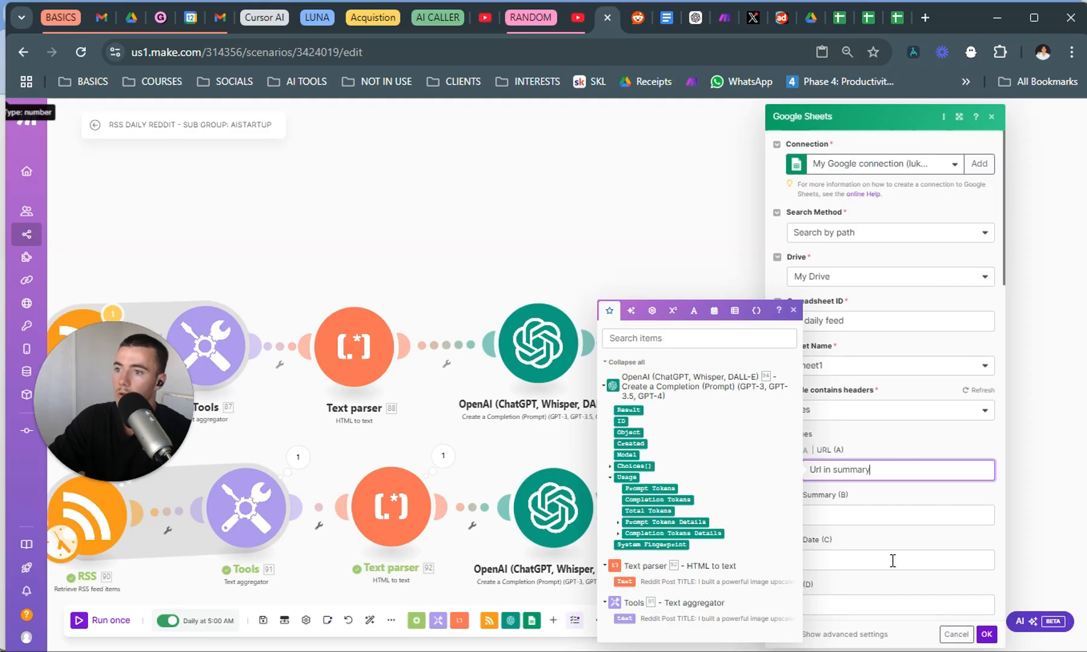
Map the new OpenAI module's Result output to the Summary (B) column of the new Google Sheets module.
left_click(887, 514)
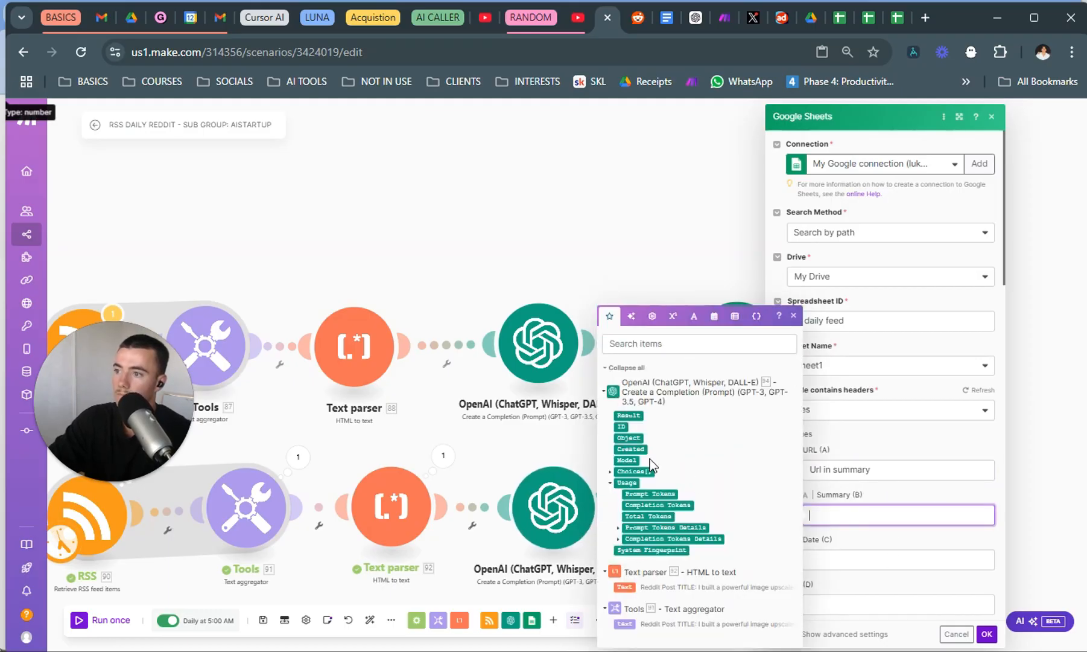
left_click(612, 474)
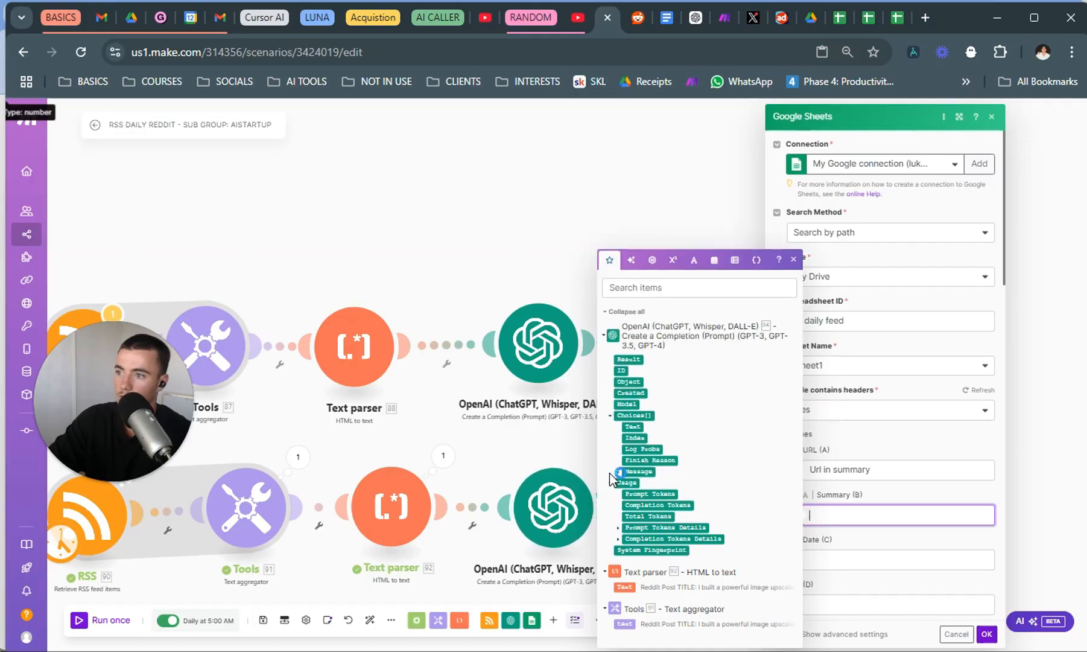
left_click(629, 359)
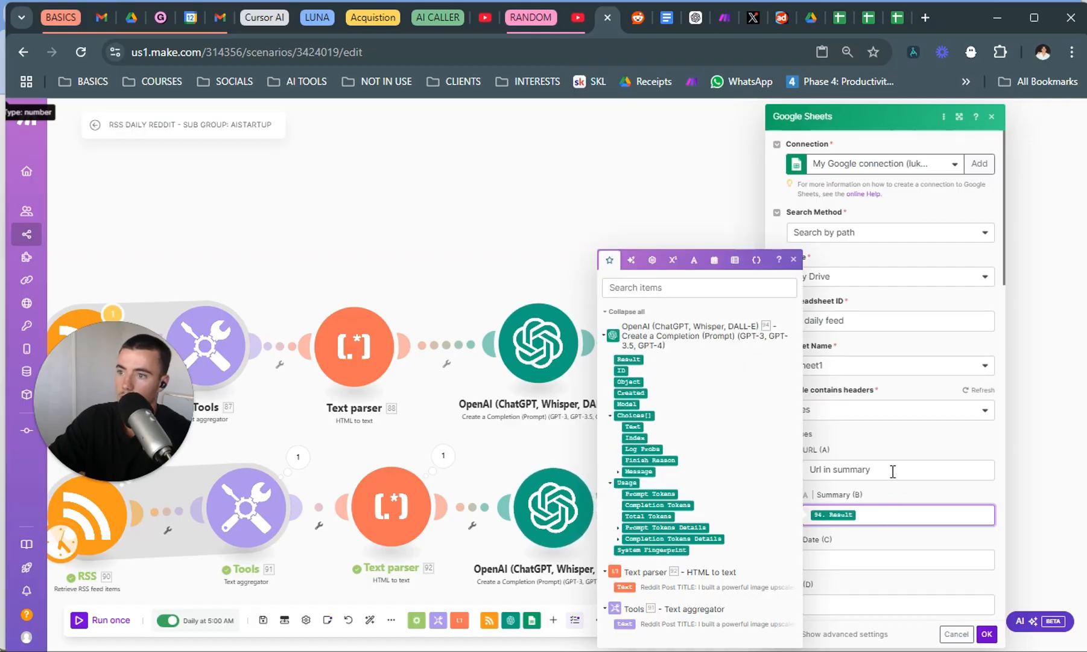
Copy the formatDate(now; DD/MM/YYYY) formula from the existing Google Sheets module into the new module's Date (C) column and save the module.
left_click(867, 560)
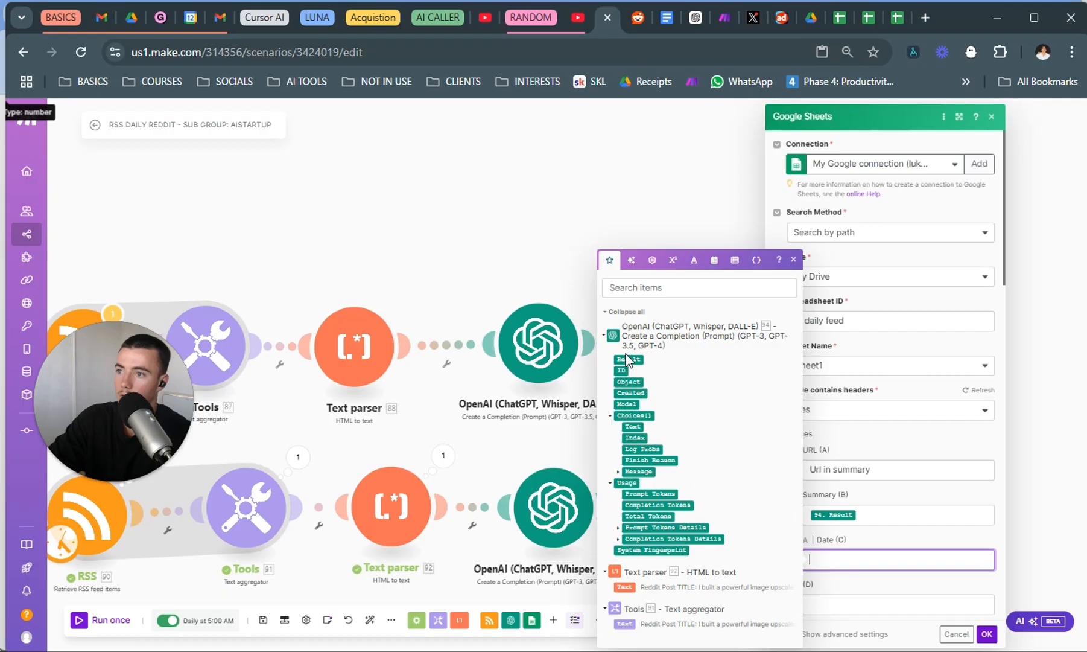
left_click(473, 469)
left_click(753, 365)
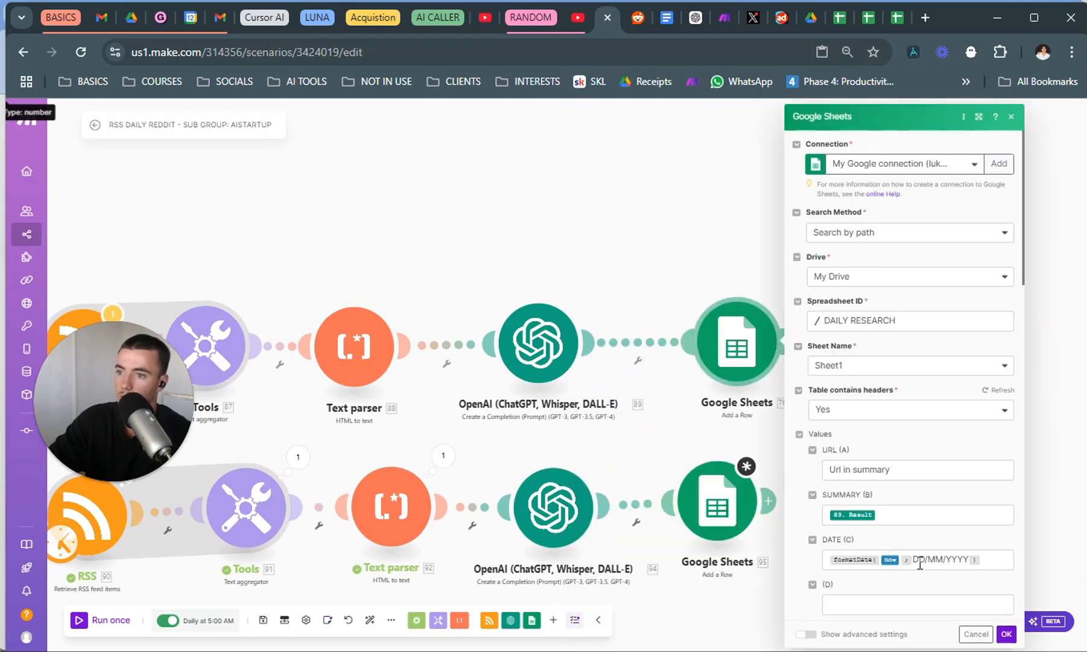
left_click(922, 561)
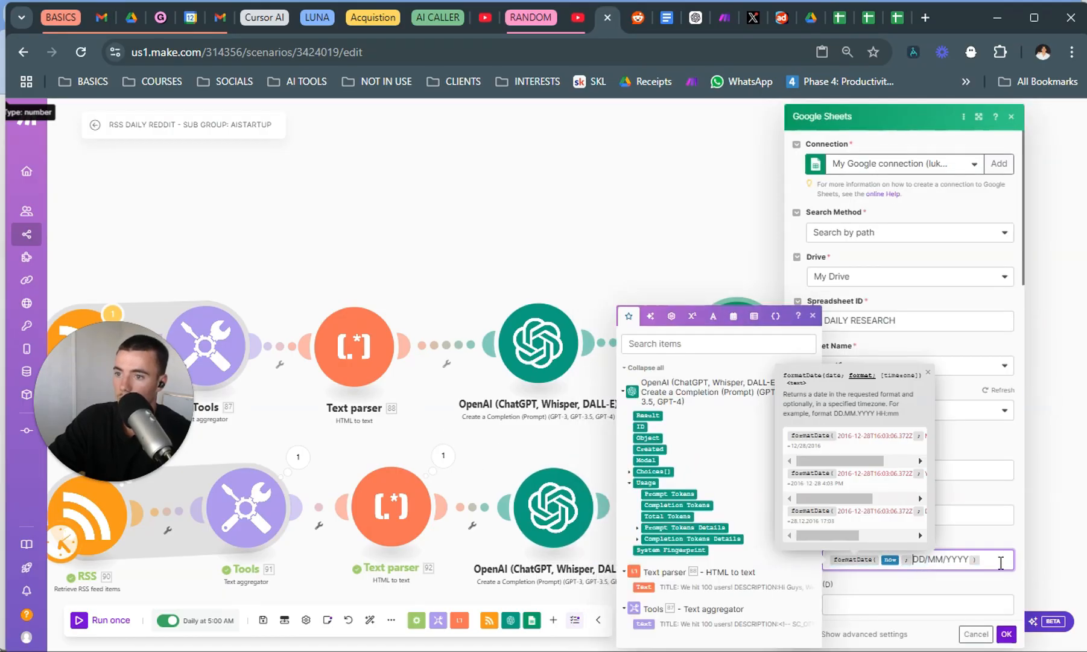
left_click_drag(1001, 562, 751, 558)
left_click(494, 462)
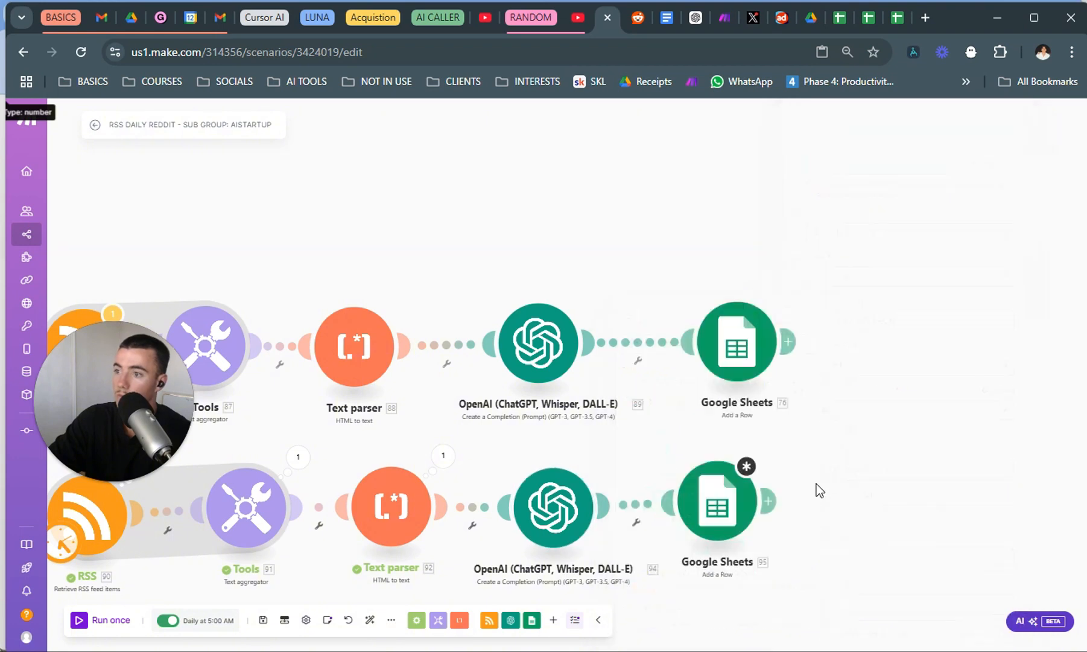
left_click(736, 495)
left_click(861, 562)
type("formatDate(now; DD/MM/YYYY)")
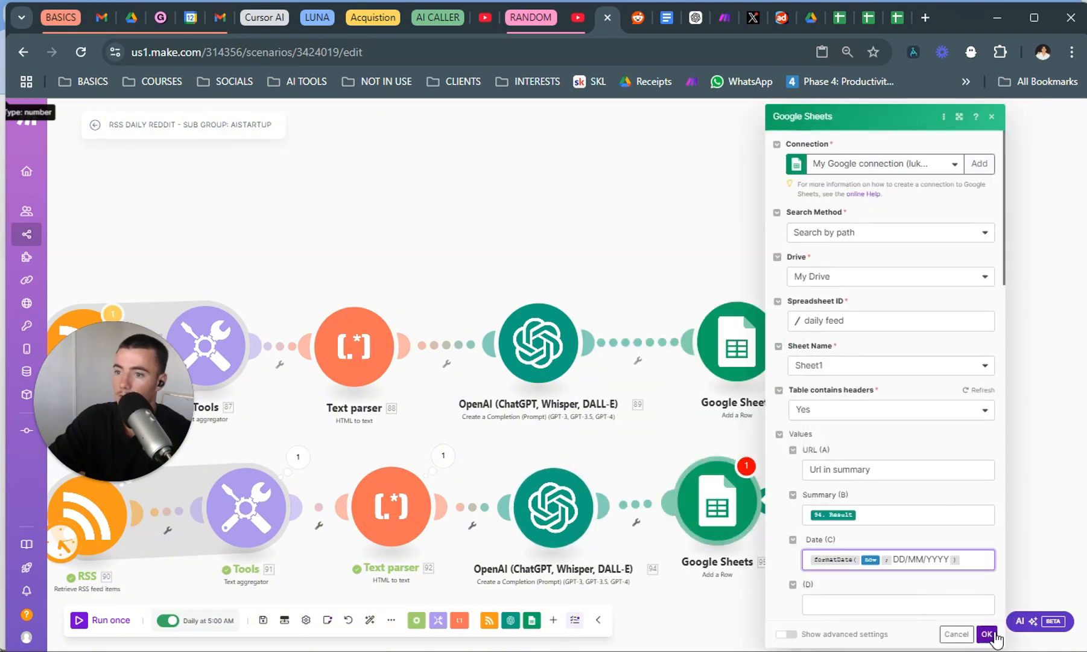
left_click(987, 633)
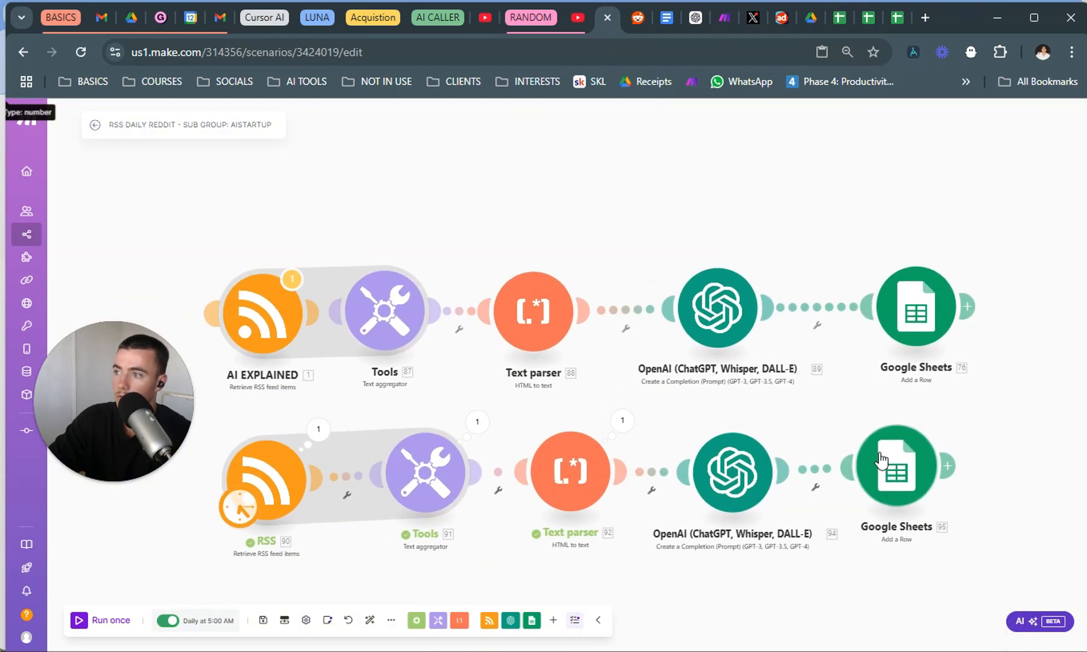
Run the scenario once and inspect the new Google Sheets module's output bundle, including its Updates collection.
left_click(87, 628)
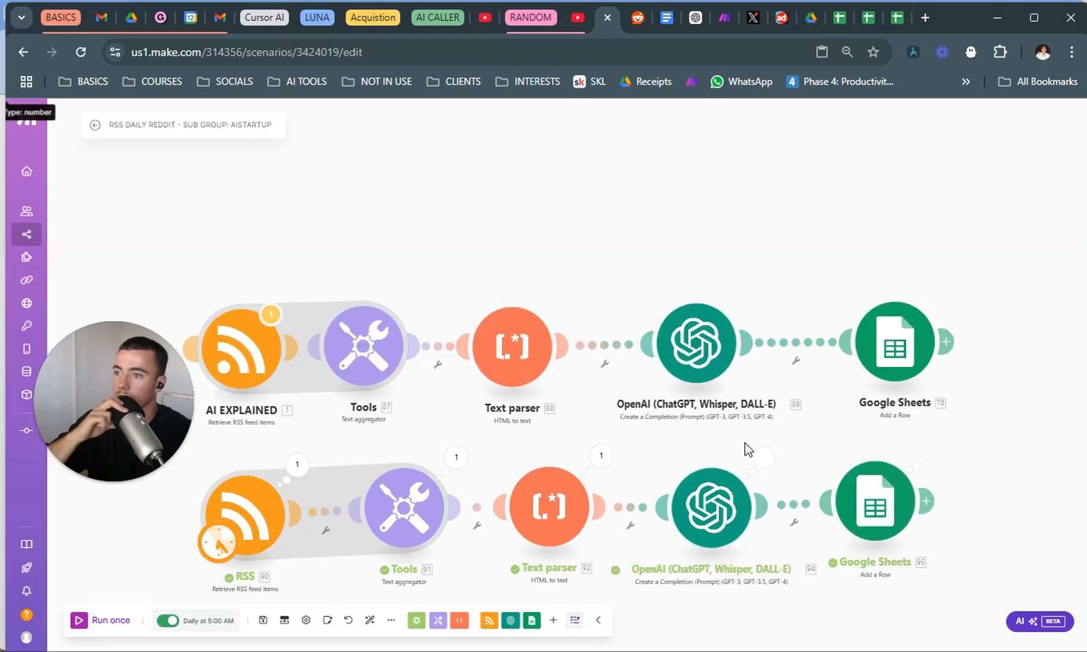
left_click(927, 451)
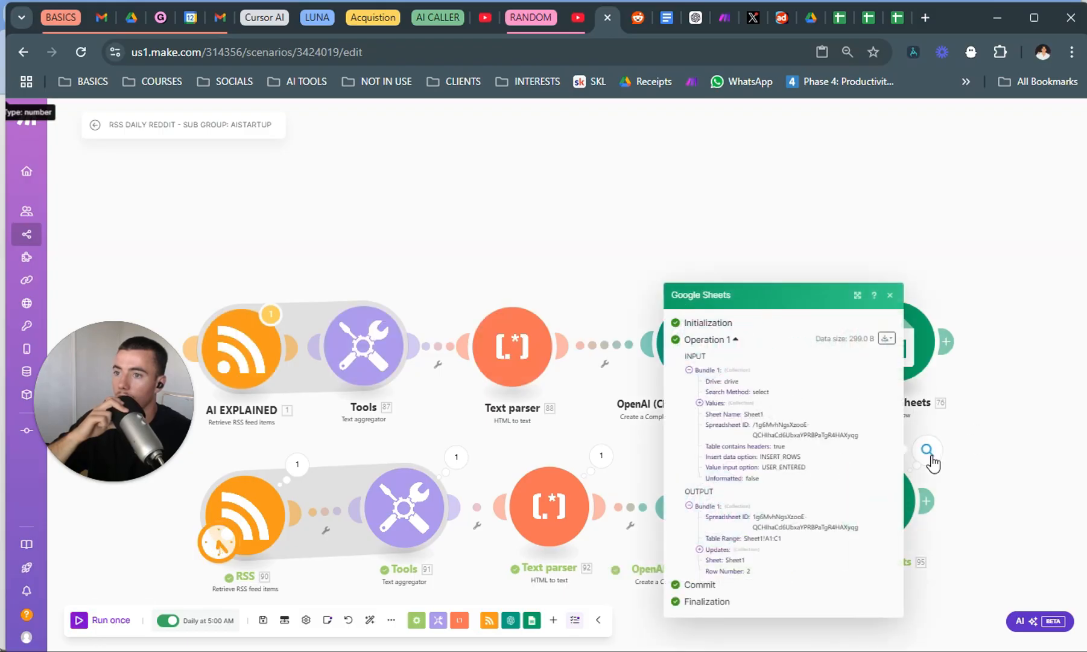
left_click(770, 551)
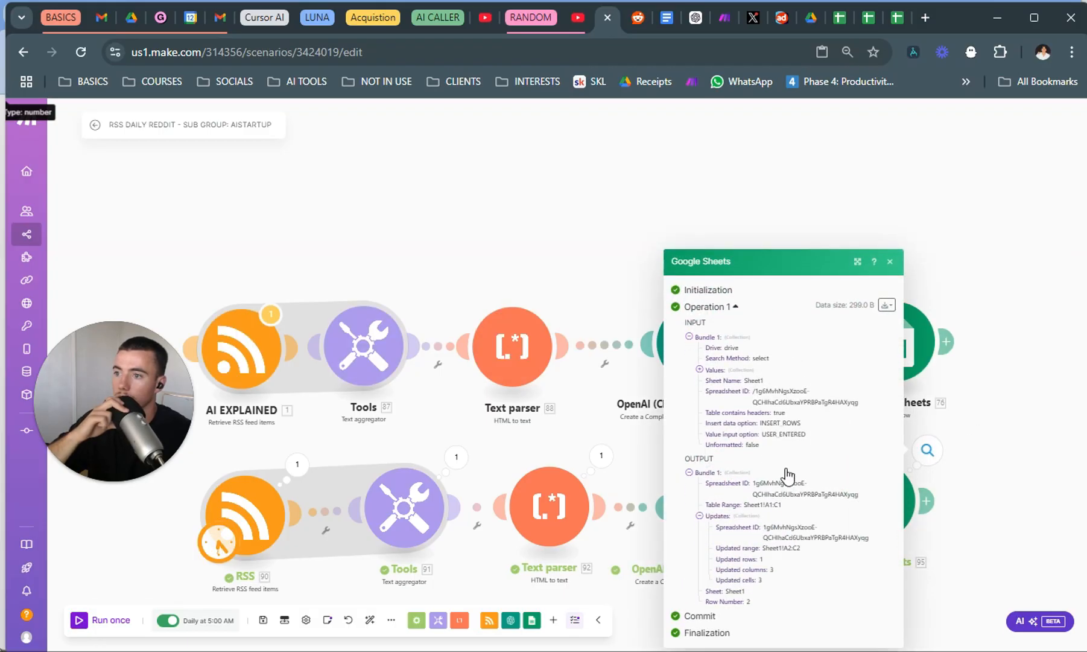
Switch to the "daily feed" spreadsheet and read the full AI summary logged in cell B2.
left_click(875, 18)
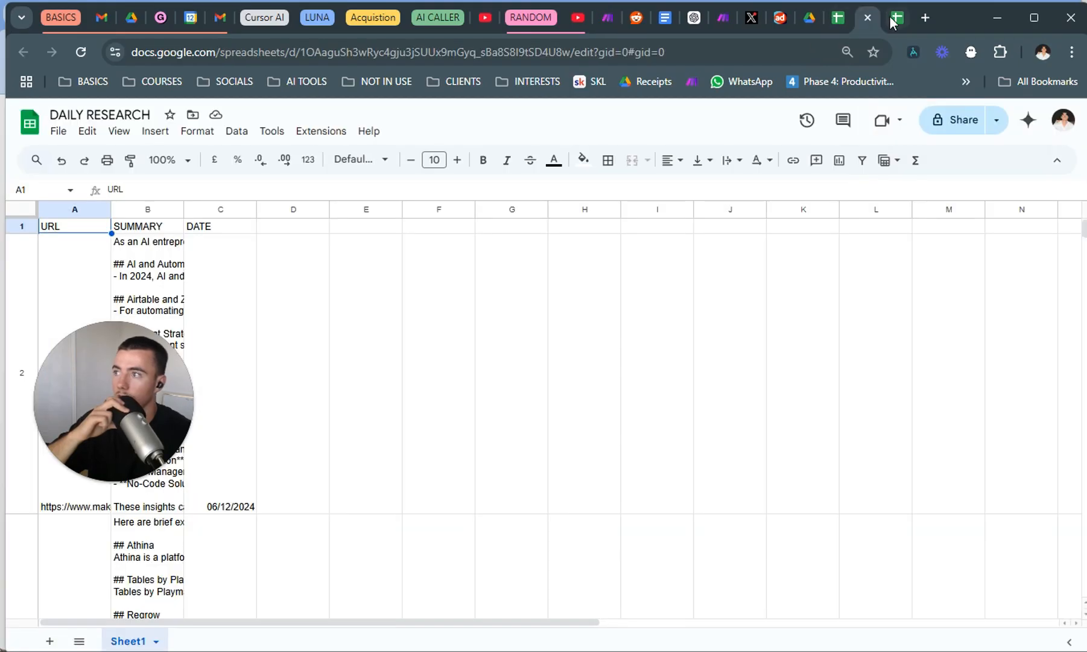
left_click(892, 17)
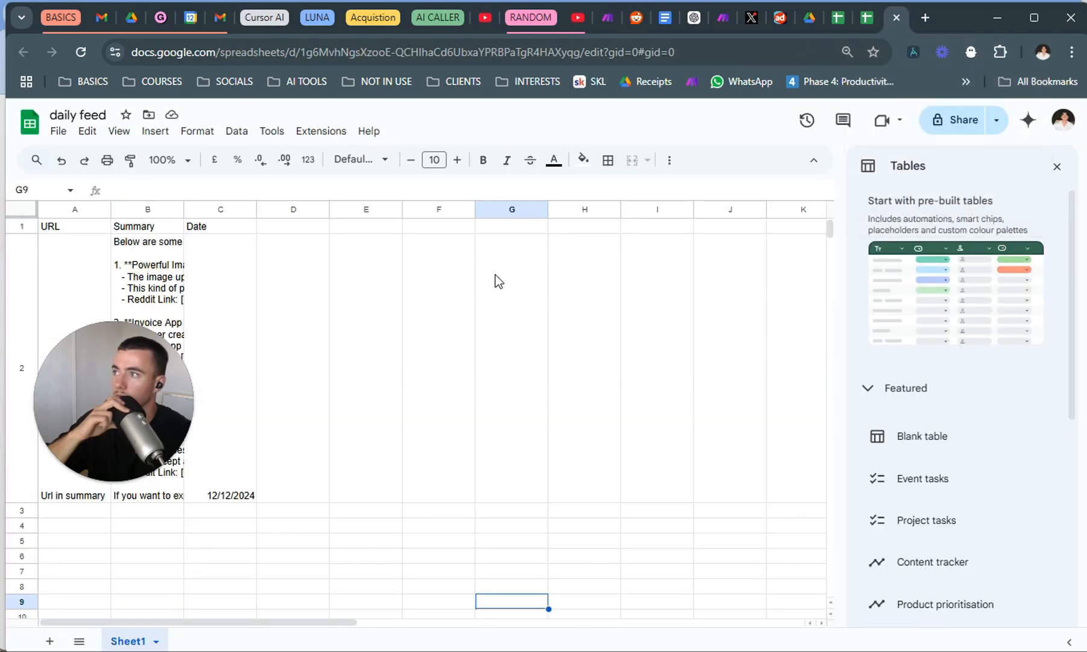
left_click(495, 281)
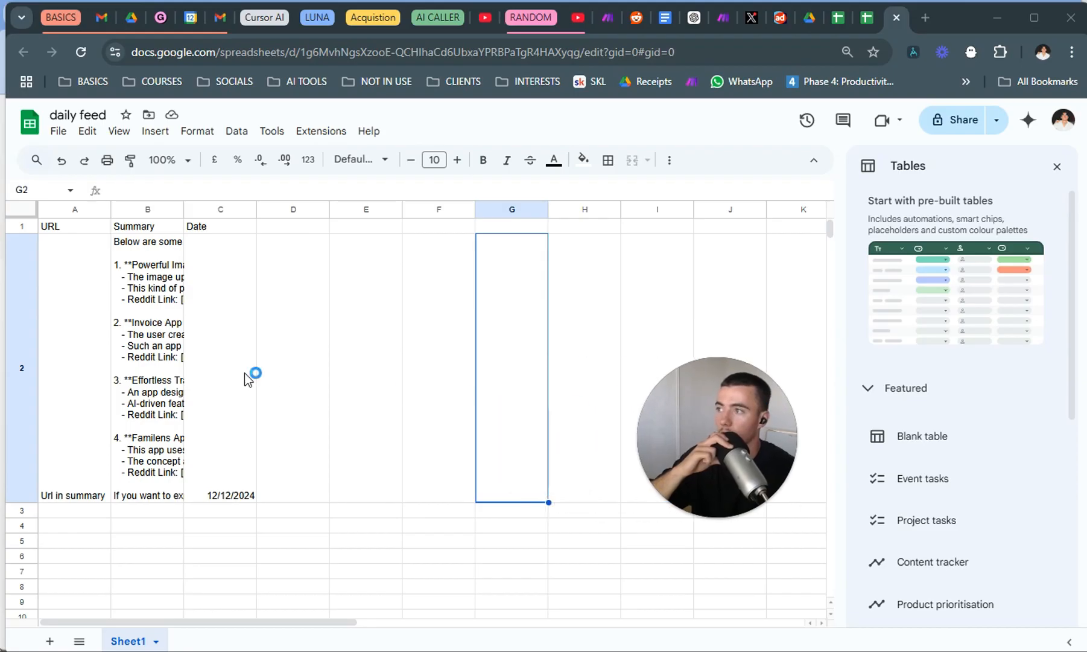
double_click(155, 382)
left_click_drag(408, 371, 322, 370)
left_click(302, 480)
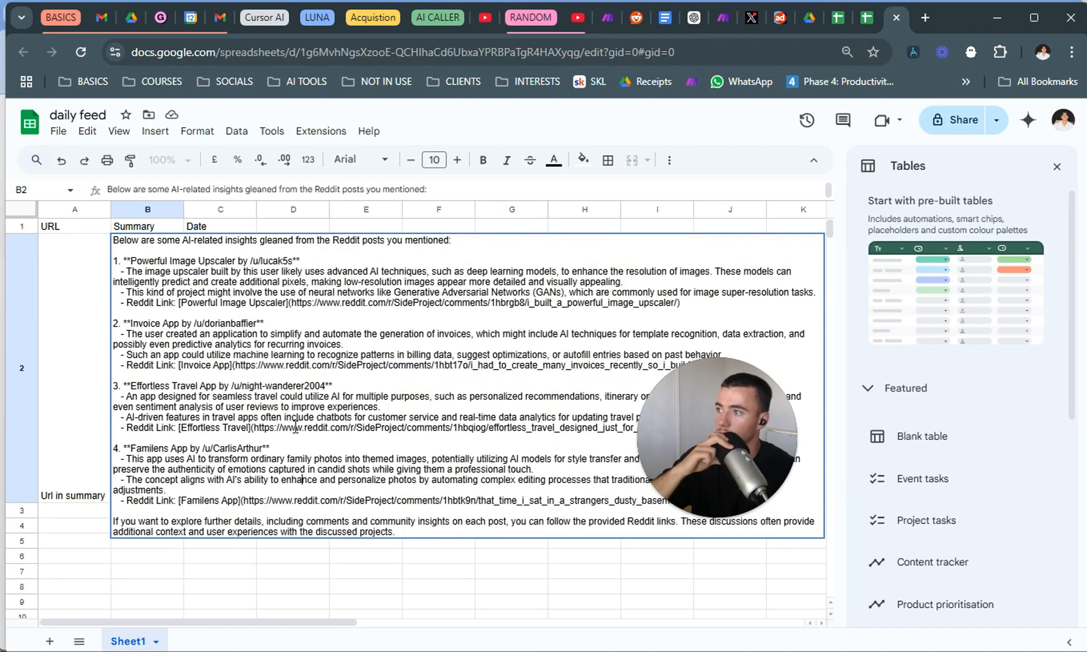
left_click_drag(279, 428, 439, 439)
left_click(352, 599)
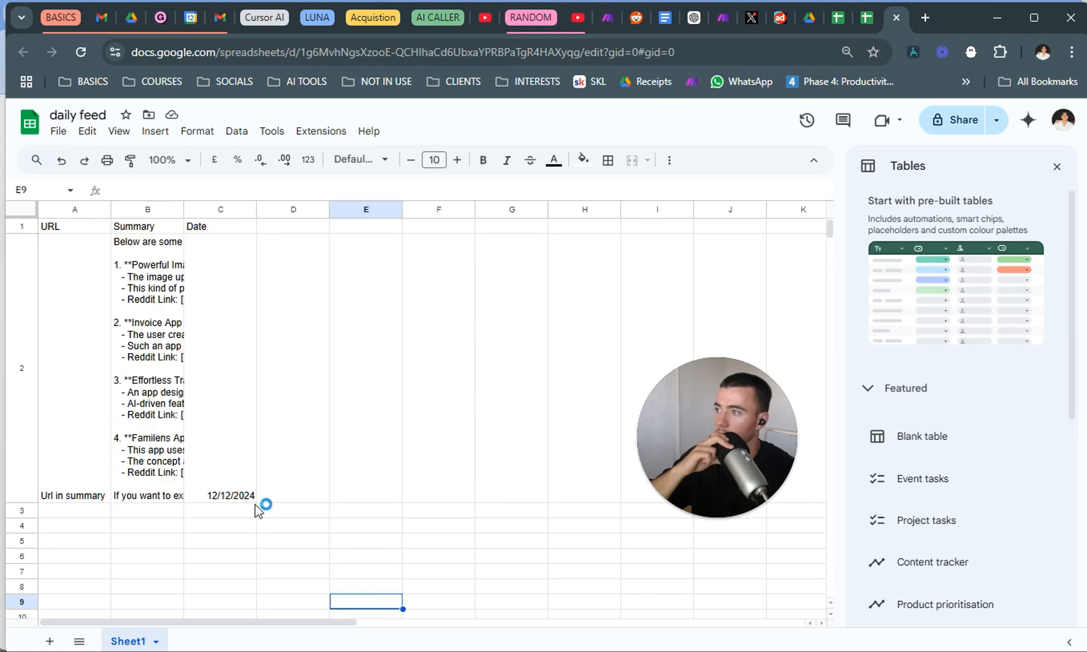
double_click(145, 410)
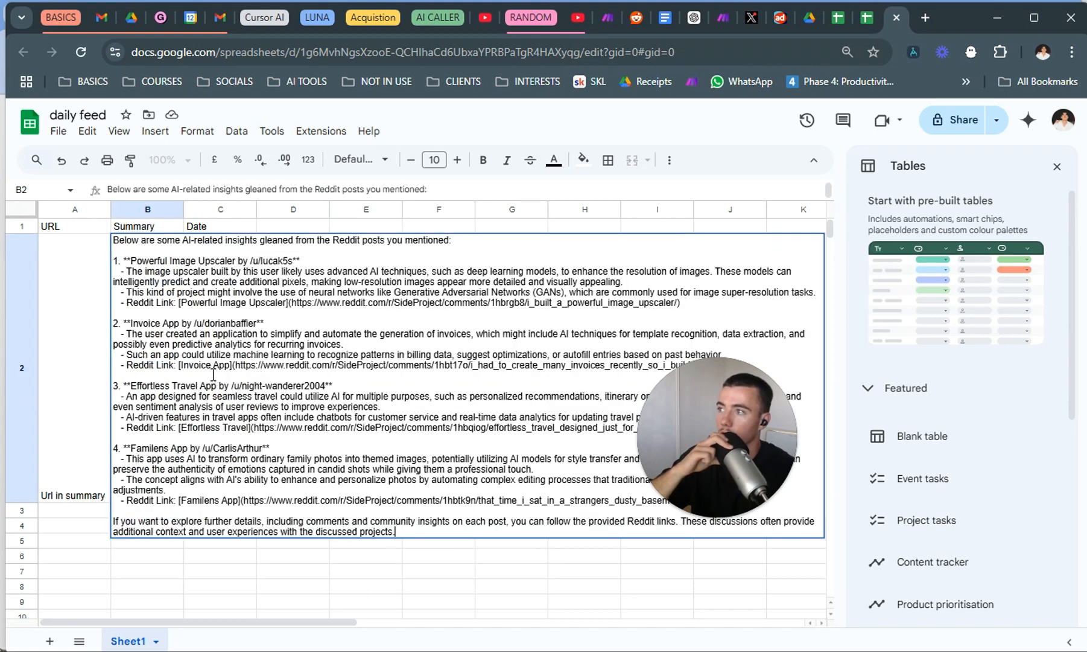
left_click(248, 579)
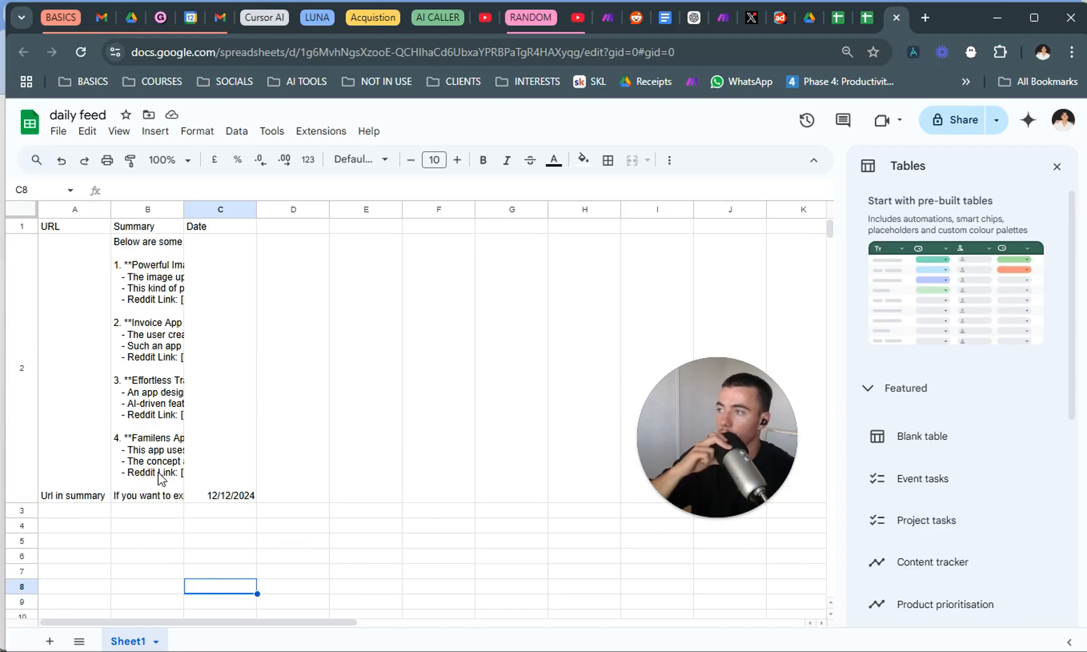
Examine the logged URLs, summaries and dates in rows 2 to 5 of the DAILY RESEARCH spreadsheet.
left_click(879, 21)
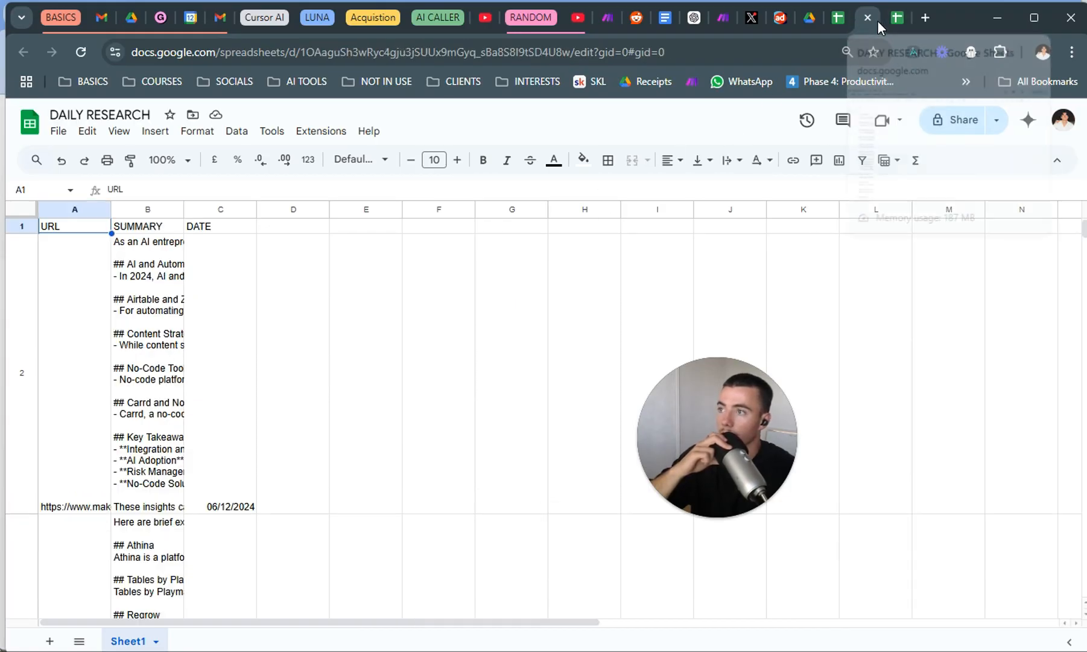
left_click(243, 432)
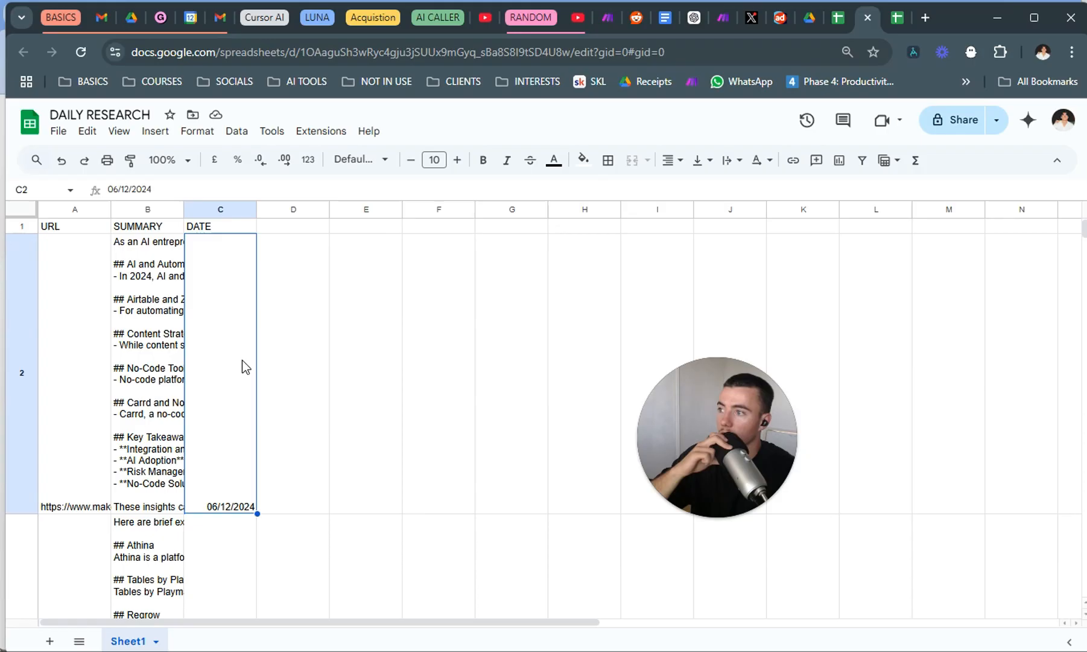
scroll(274, 401, "down", 4)
left_click(255, 412)
scroll(247, 419, "down", 5)
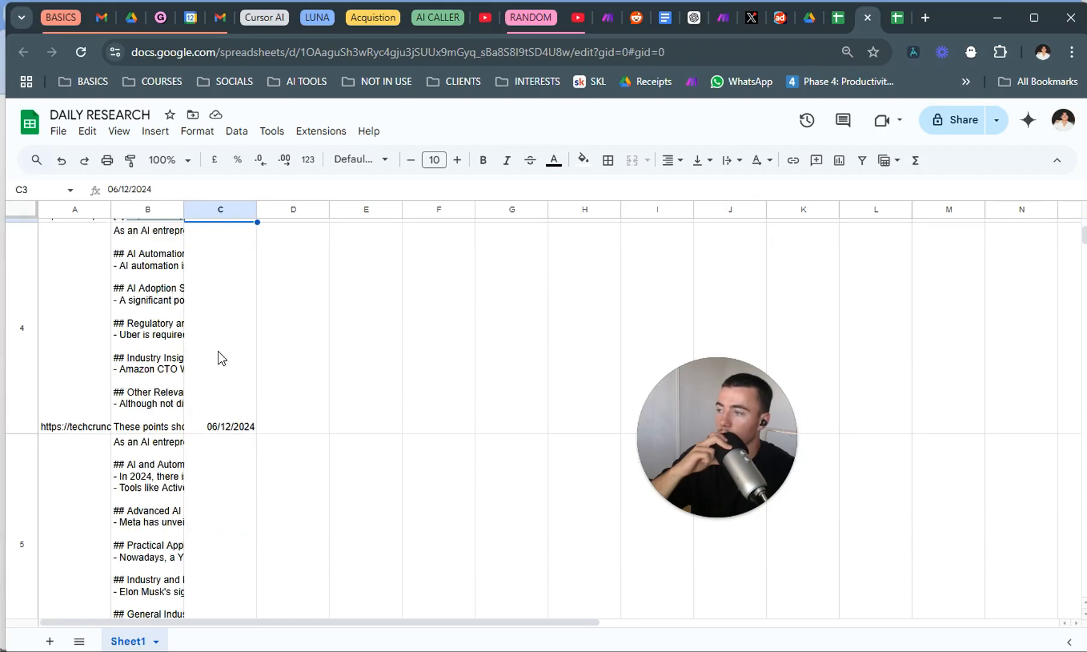
scroll(218, 357, "up", 4)
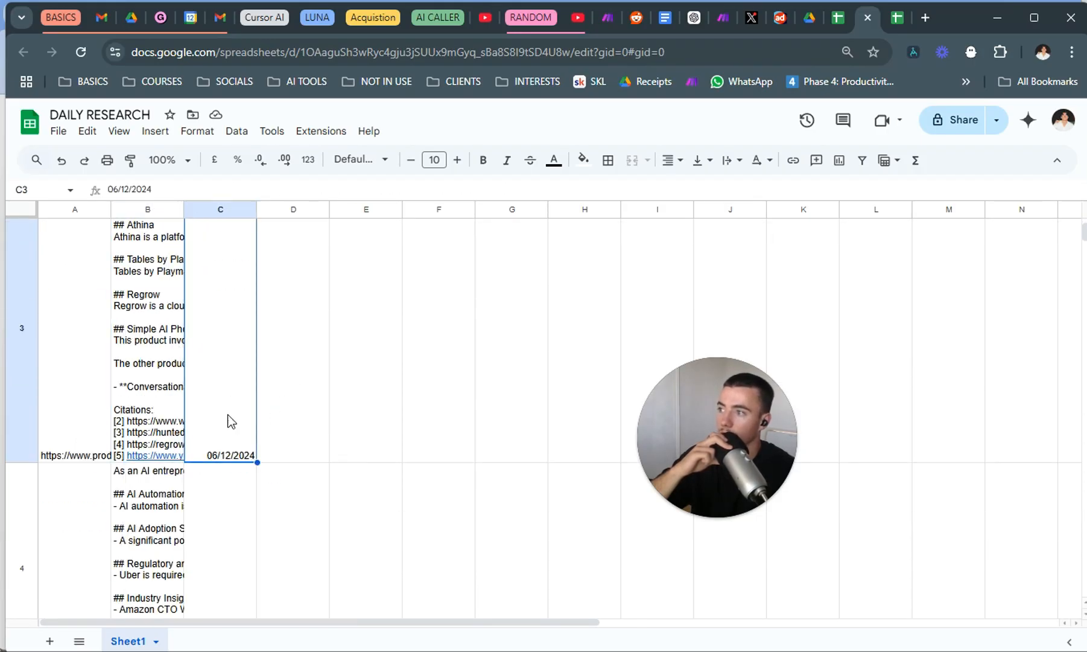
scroll(247, 416, "down", 4)
left_click(209, 392)
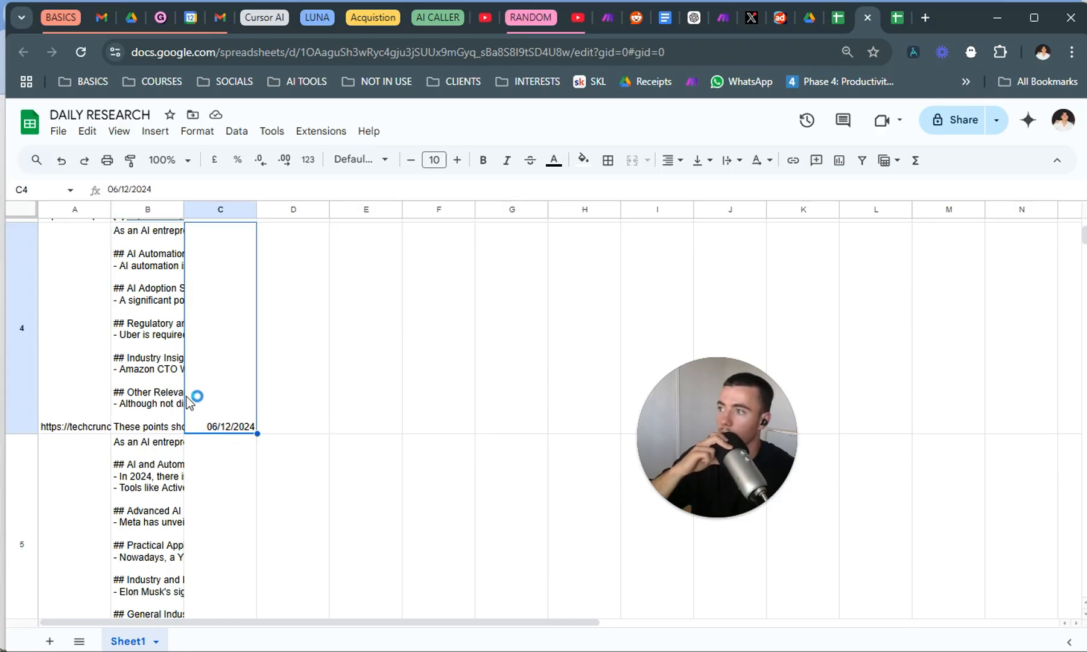
scroll(205, 410, "down", 5)
left_click(222, 322)
scroll(212, 301, "up", 10)
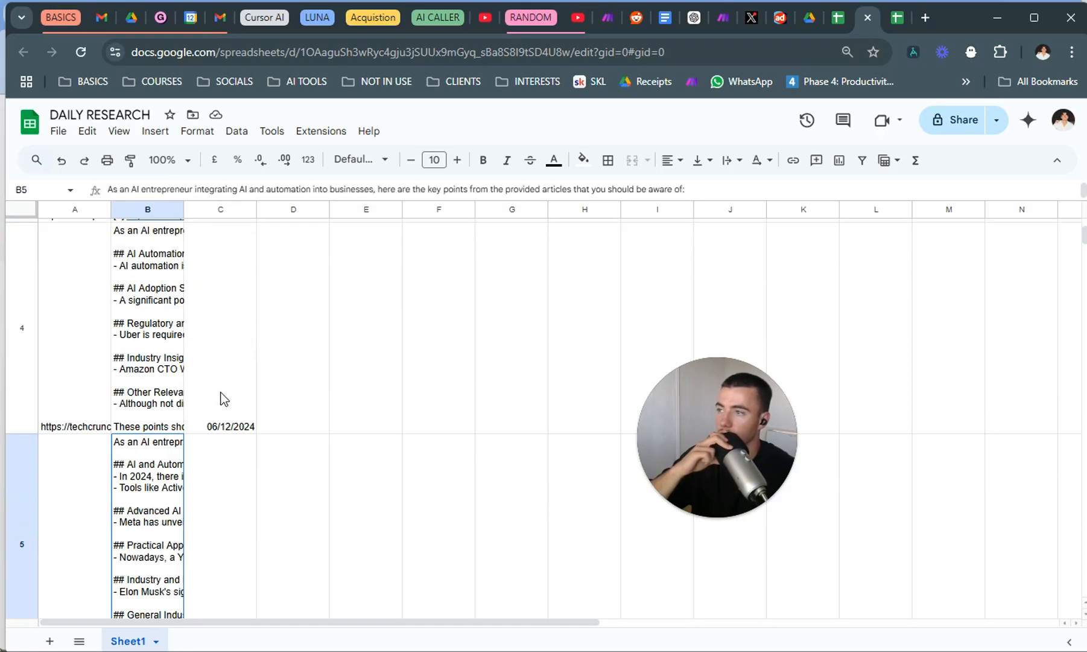
Return to Make, leave the Reddit scenario discarding its unsaved changes, and open the RSS DAILY REPORT SENDER scenario.
left_click(723, 18)
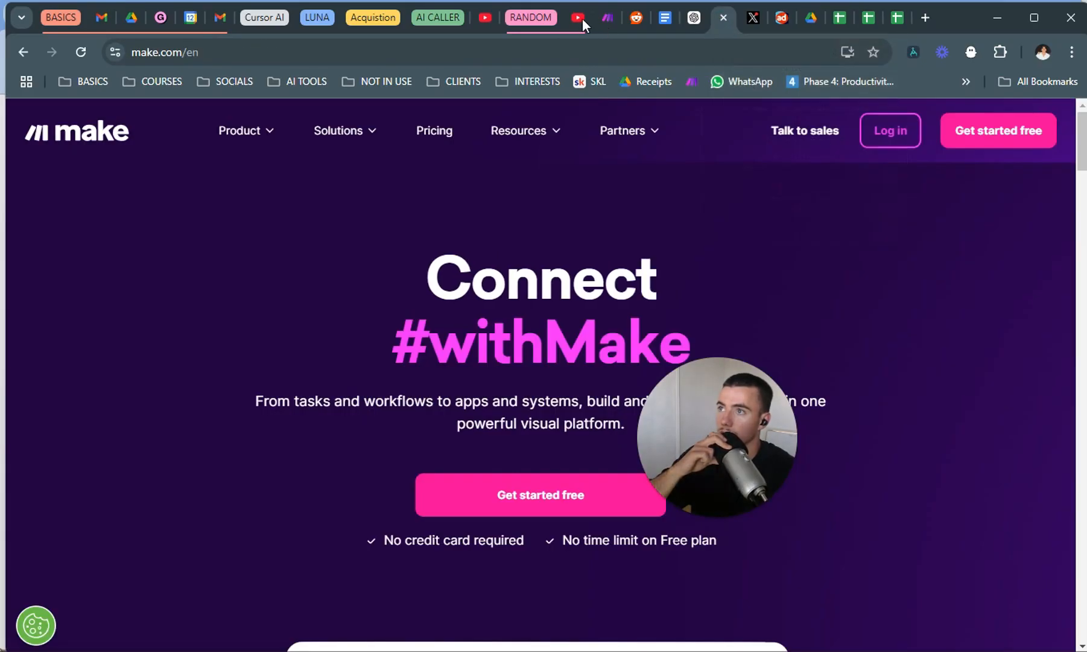
left_click(607, 18)
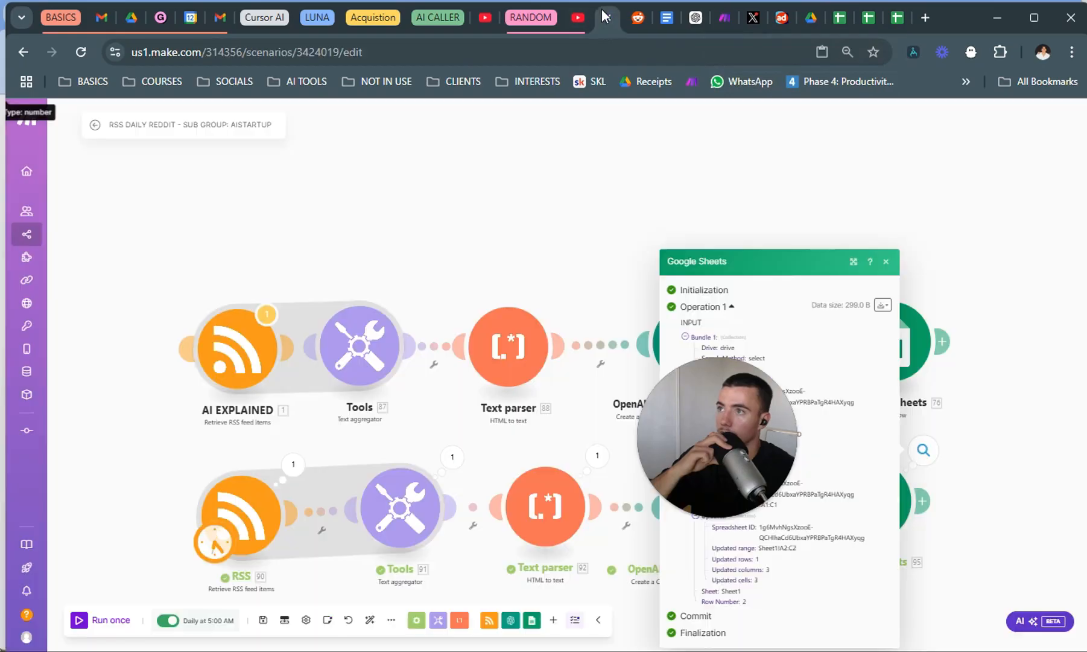
left_click(94, 125)
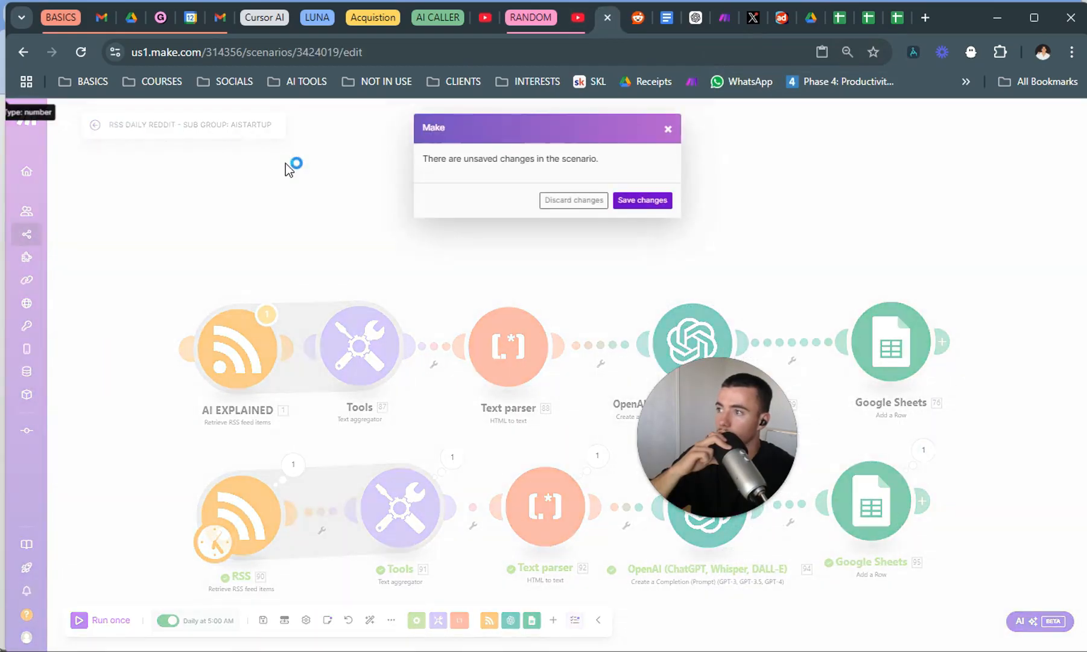
left_click(580, 201)
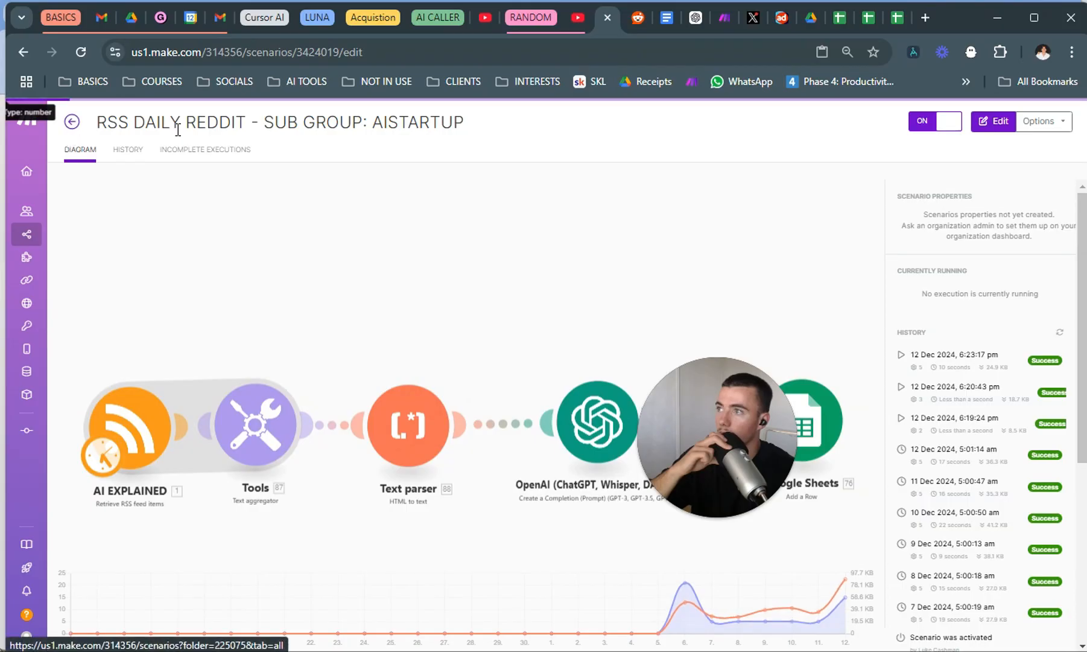
left_click(71, 123)
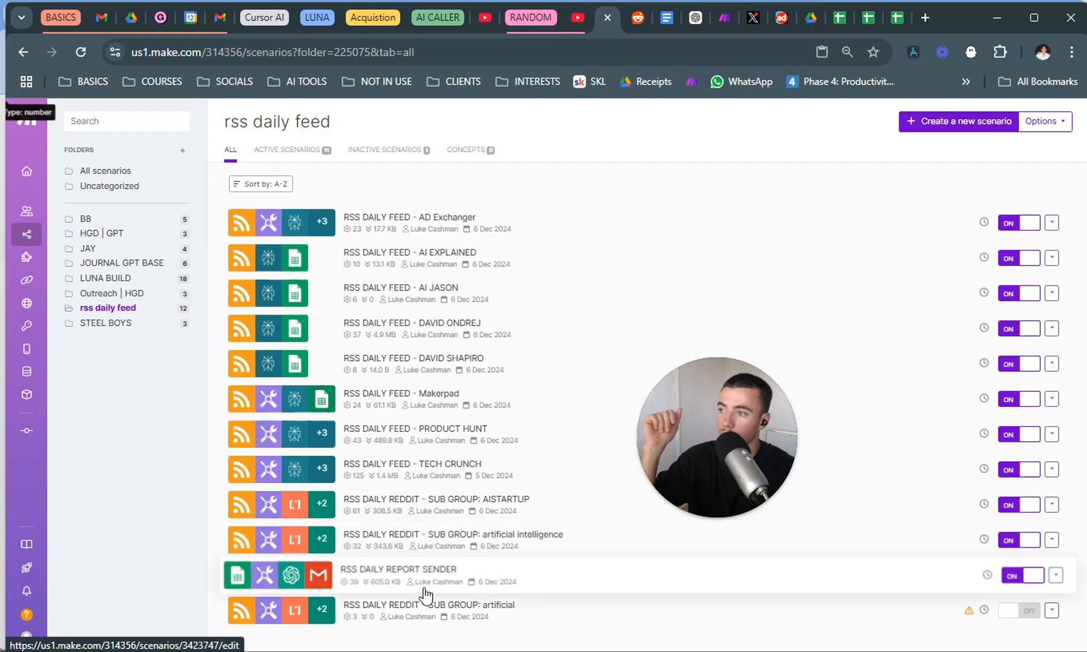
left_click(525, 581)
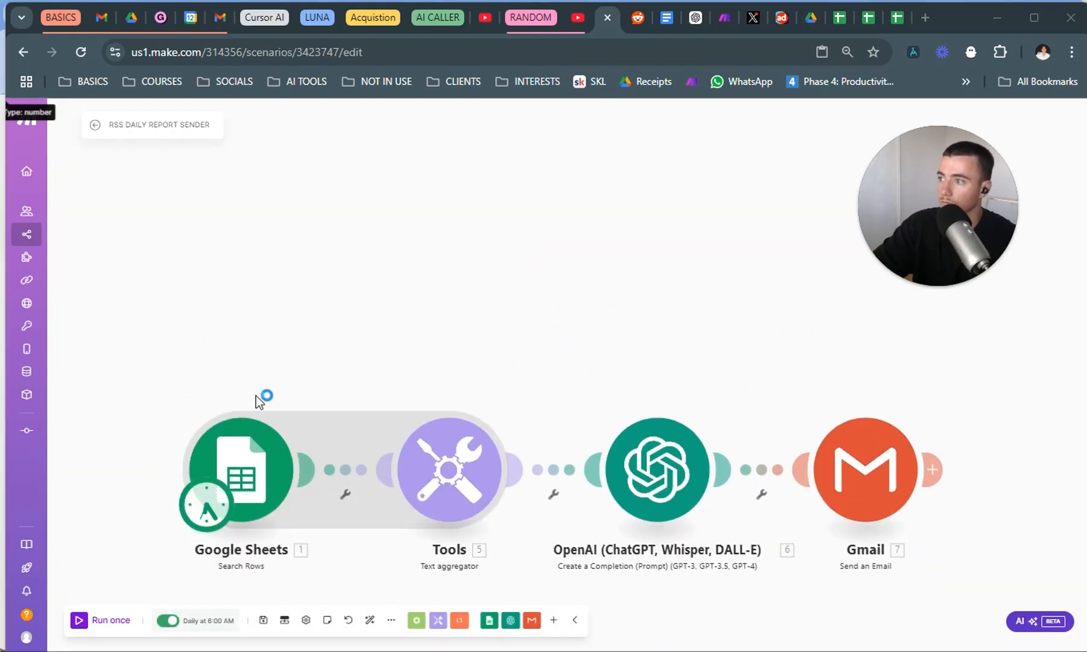
Add an empty module to the canvas below the existing Google Sheets Search Rows module.
right_click(356, 489)
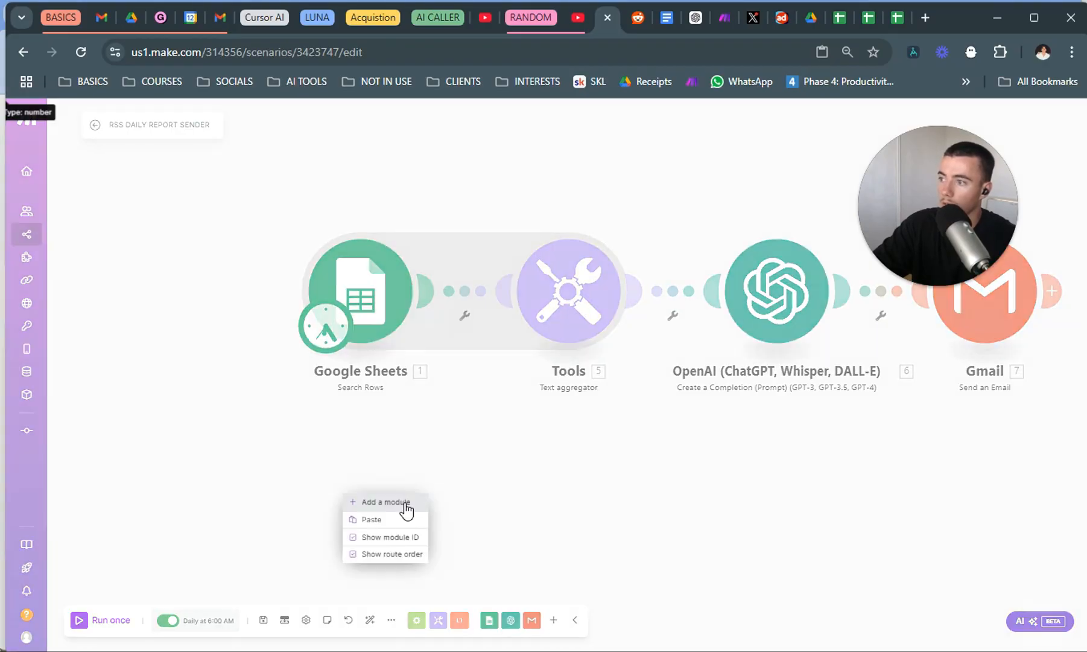
left_click(405, 508)
left_click(382, 465)
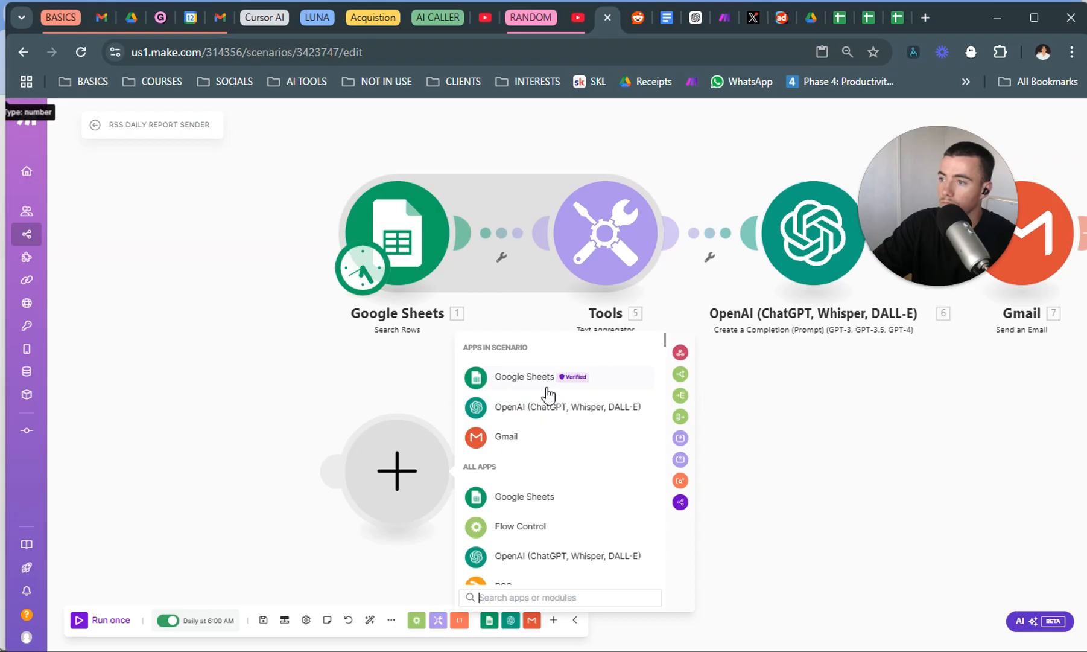
left_click(548, 393)
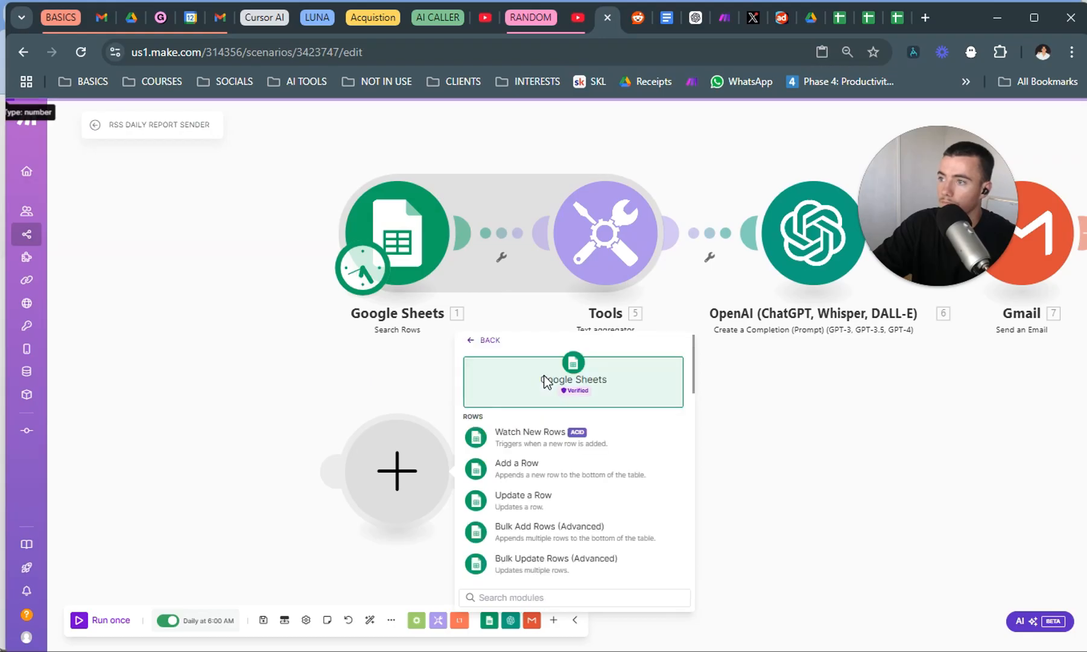
left_click(392, 369)
left_click(389, 469)
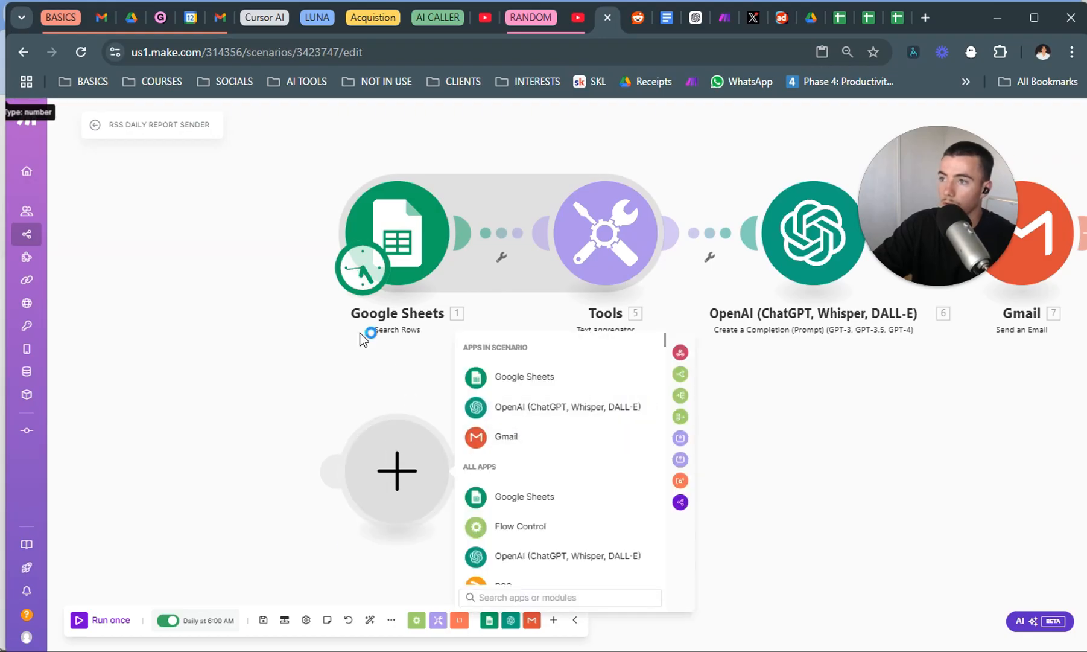
left_click(301, 305)
left_click_drag(1021, 430, 677, 464)
left_click_drag(215, 411, 698, 361)
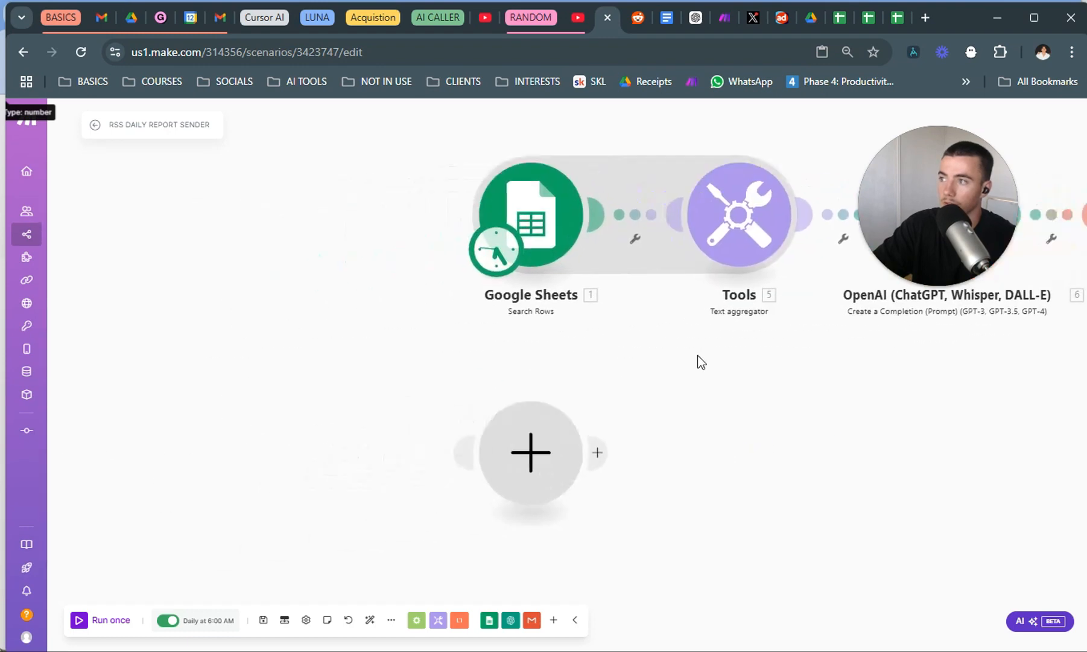
Set the empty module to the Google Sheets Search Rows action.
left_click(556, 438)
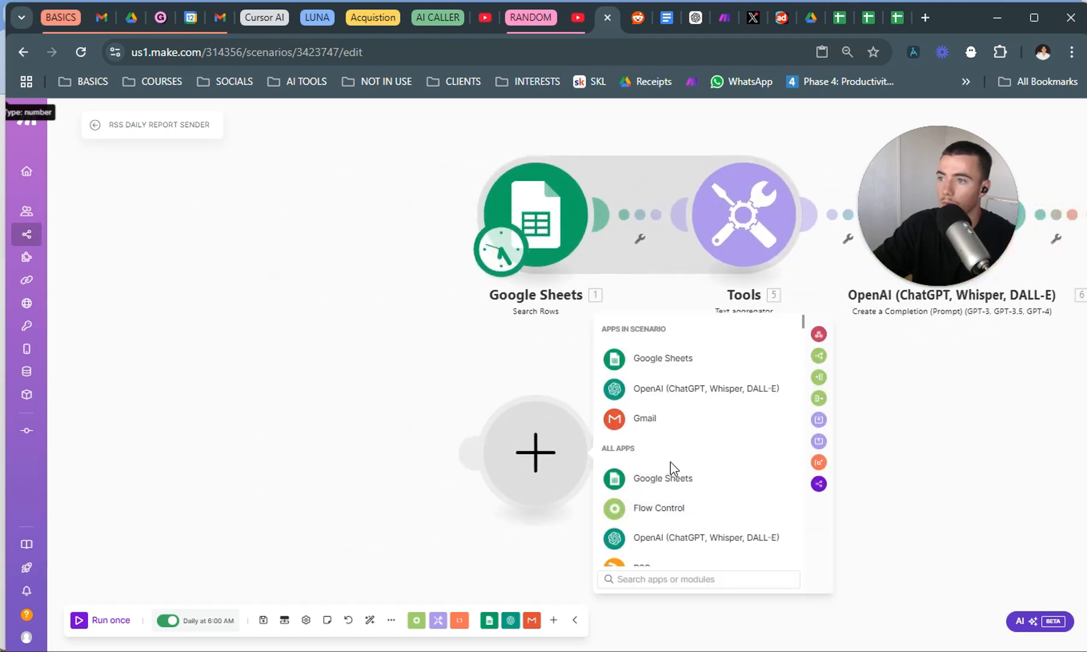
left_click(670, 477)
scroll(697, 492, "down", 3)
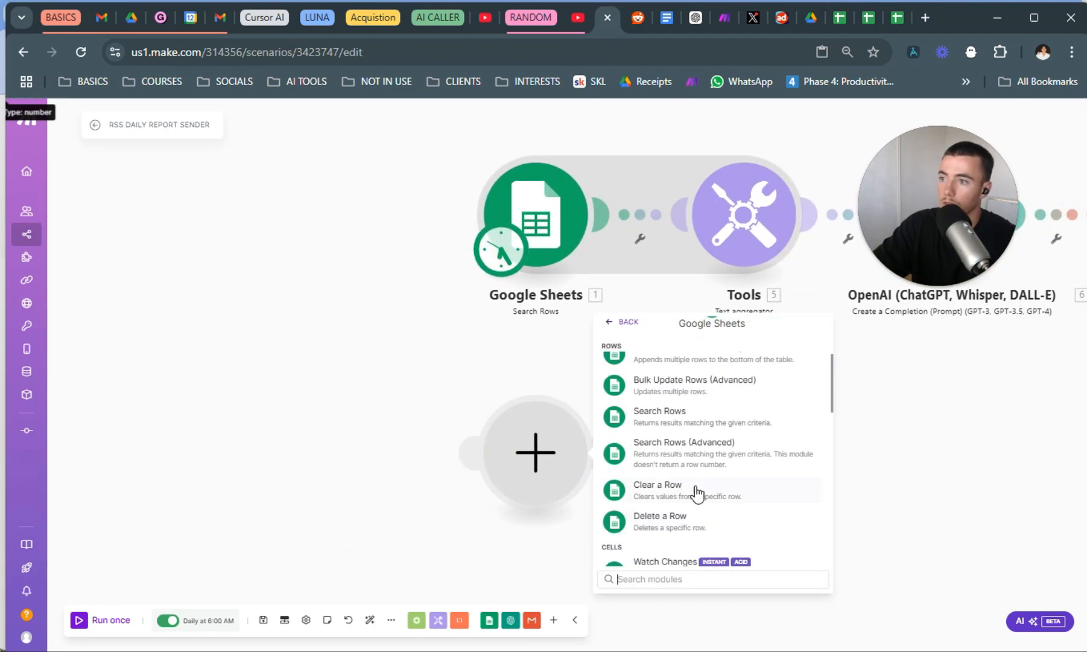
left_click(726, 422)
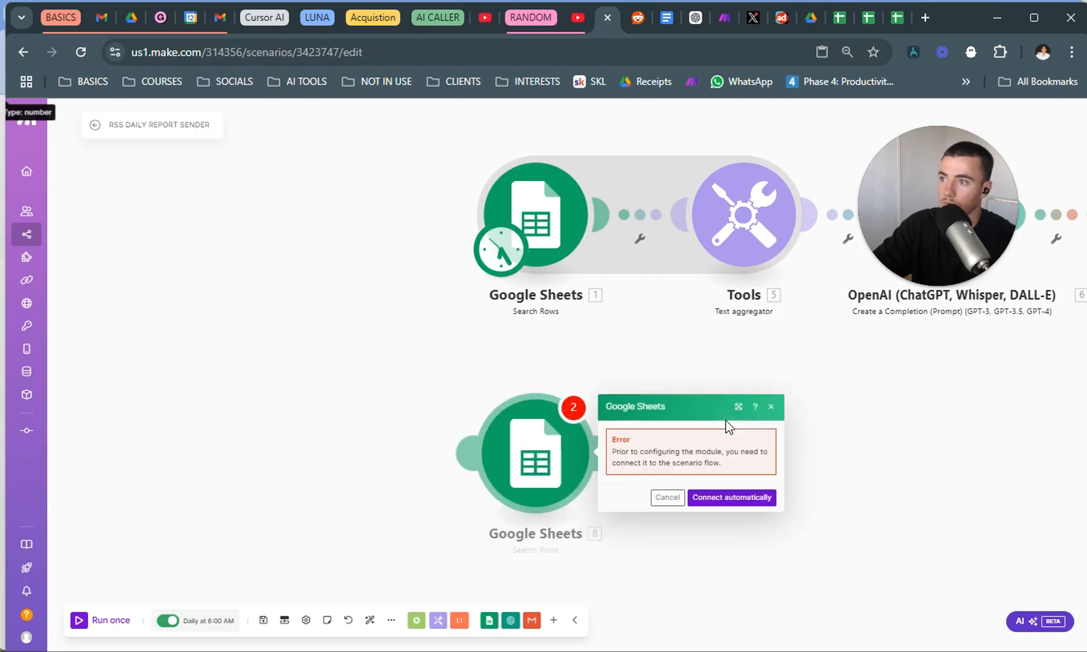
Unlink the new Search Rows module from the existing flow and make it the scenario's scheduled starting point.
left_click(669, 497)
left_click(546, 507)
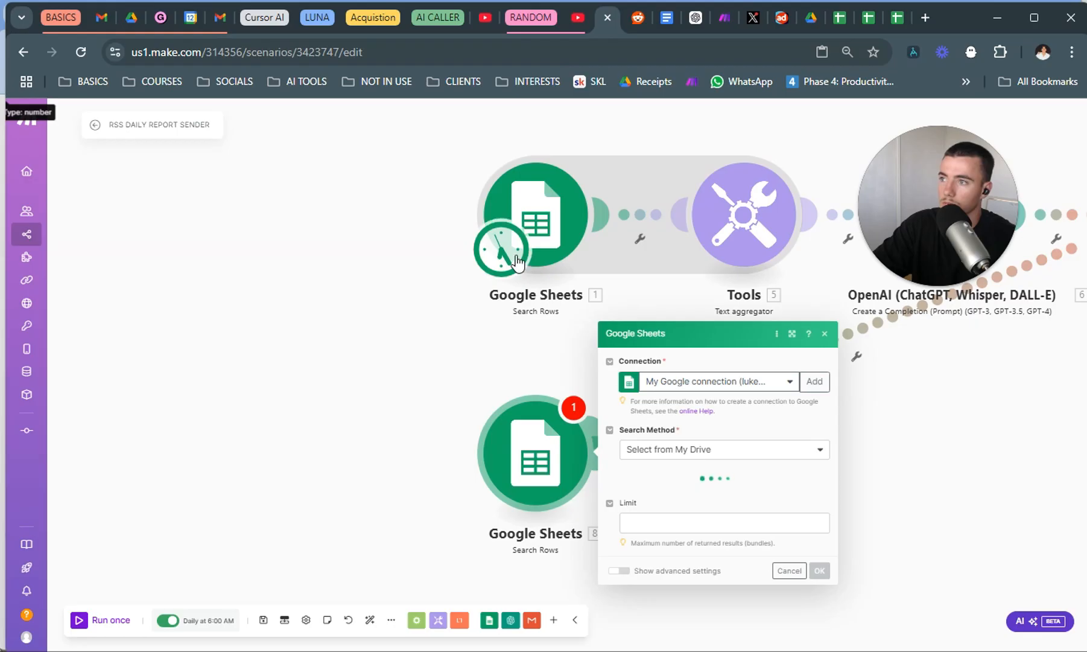
left_click(882, 341)
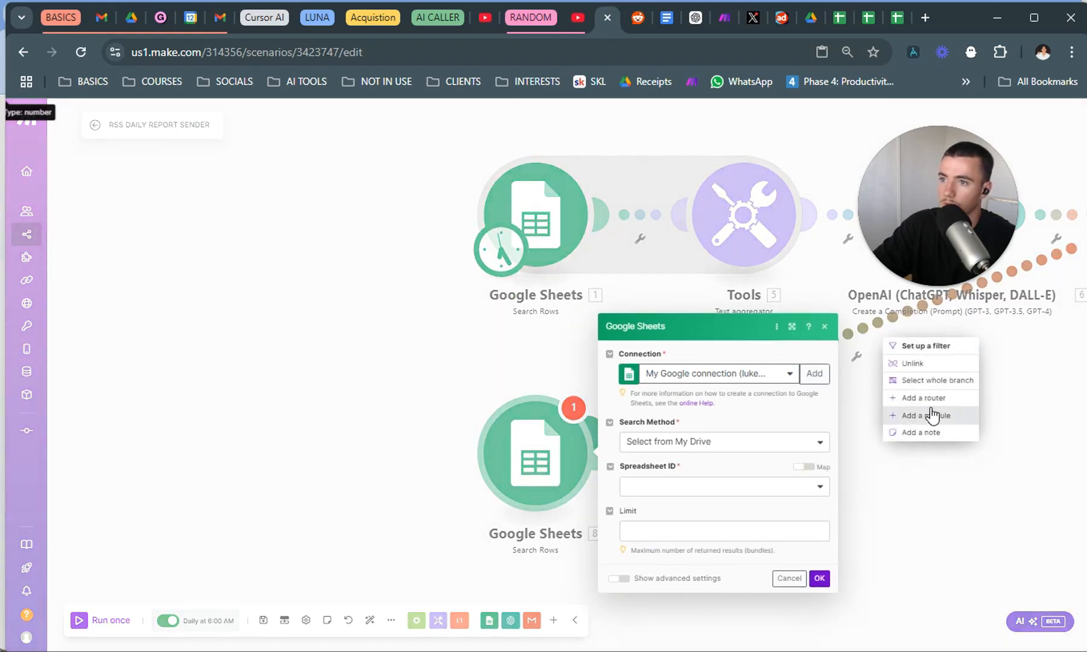
left_click(912, 363)
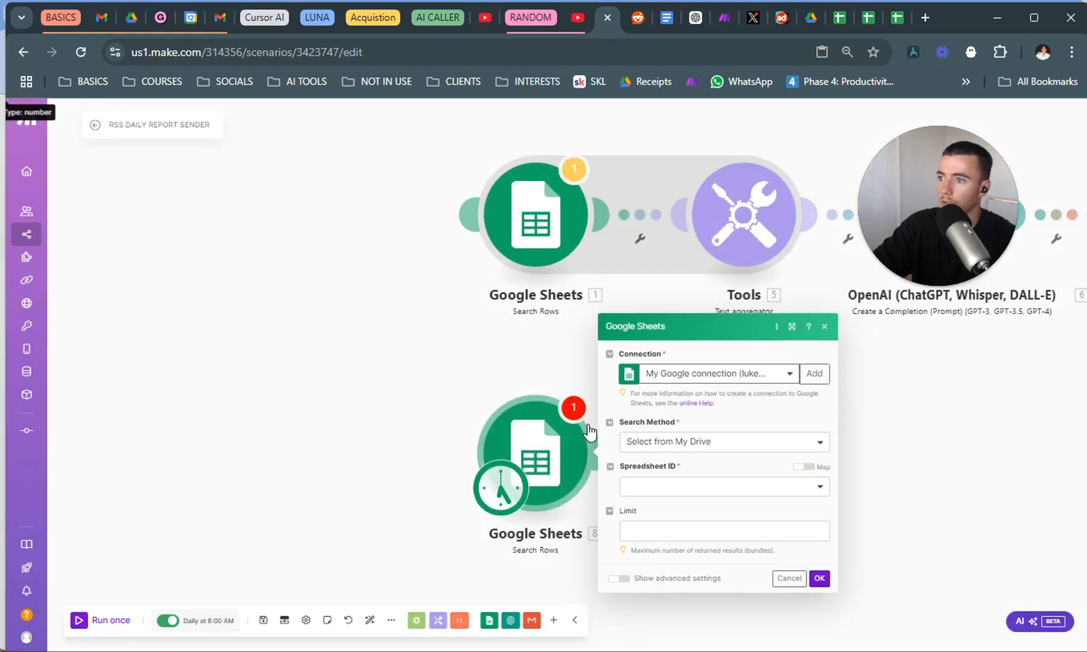
Point the new Search Rows module to Sheet1 of the DAILY RESEARCH spreadsheet.
left_click(713, 486)
left_click(519, 447)
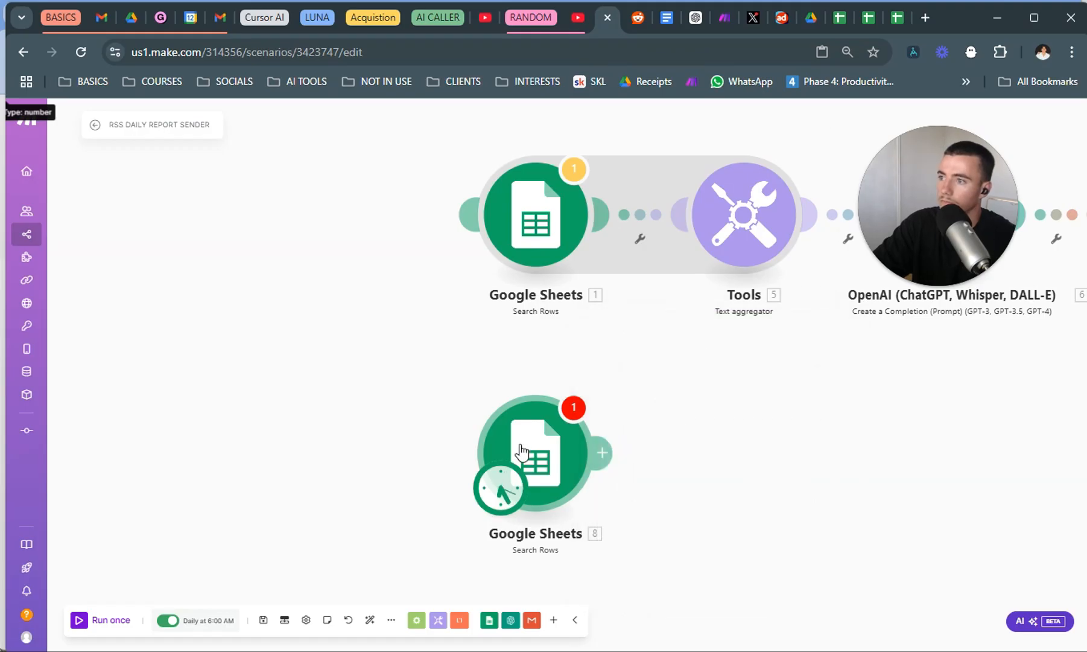
left_click(730, 477)
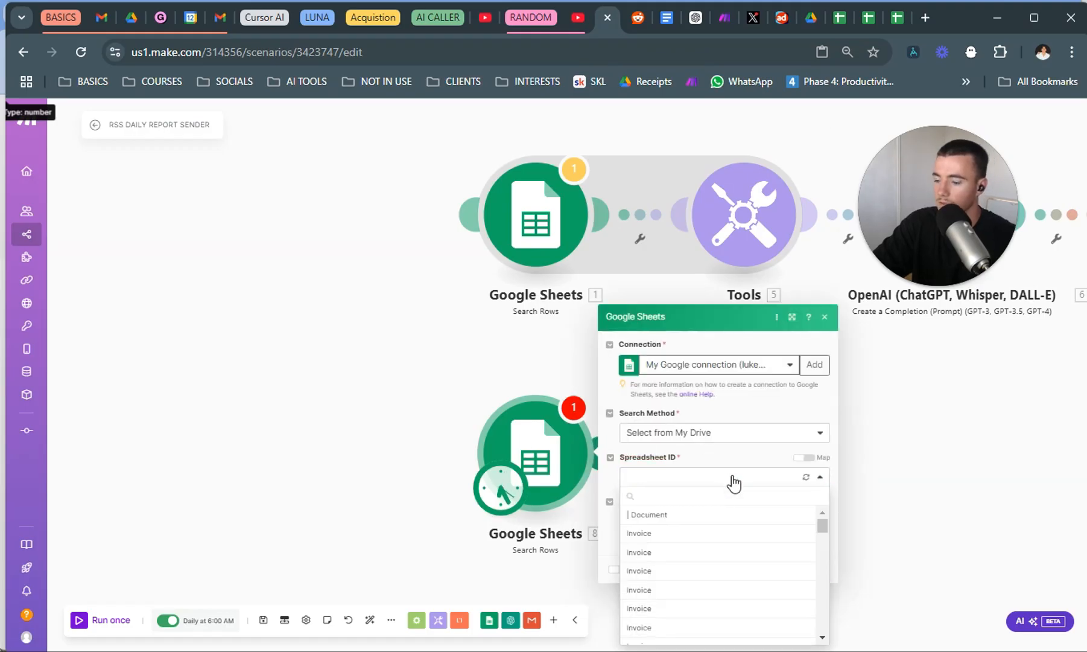
type("Daily")
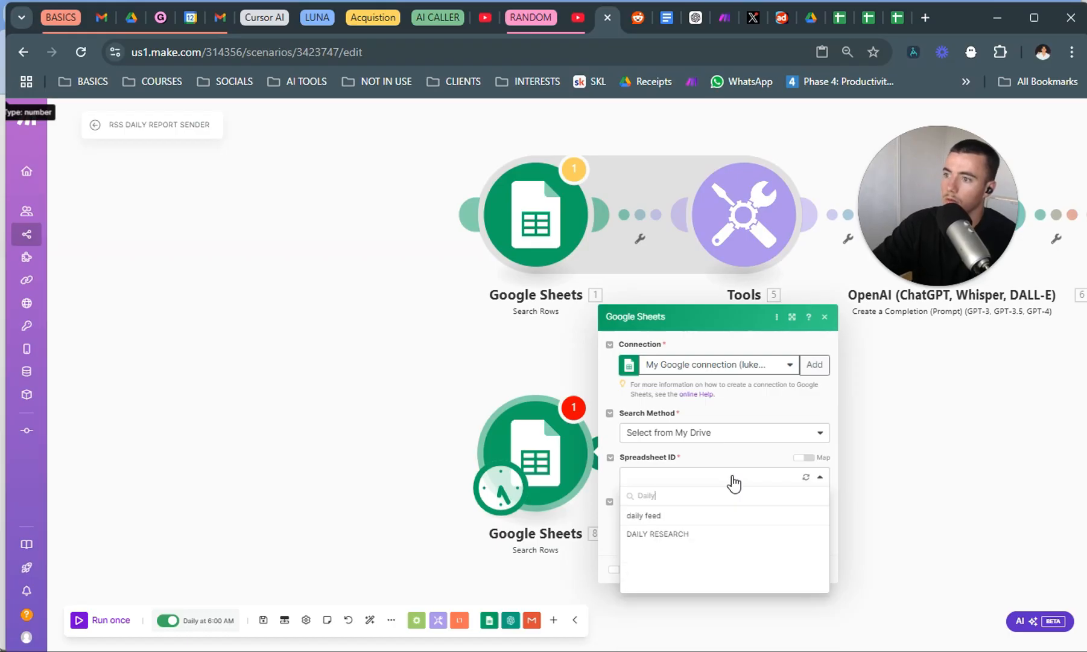
left_click(664, 534)
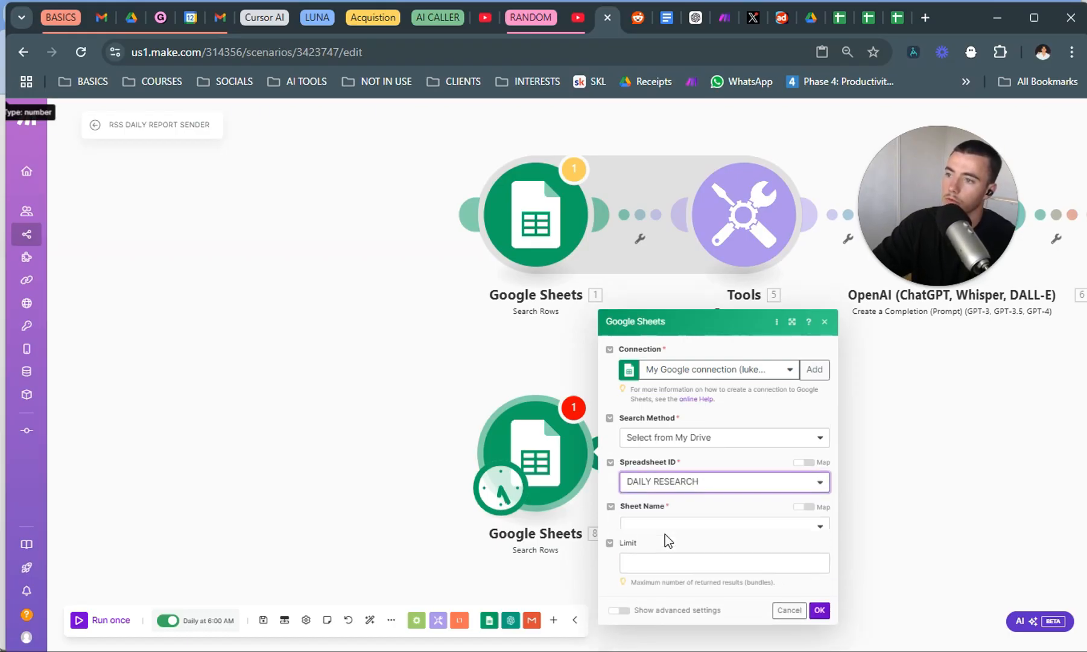
left_click(689, 508)
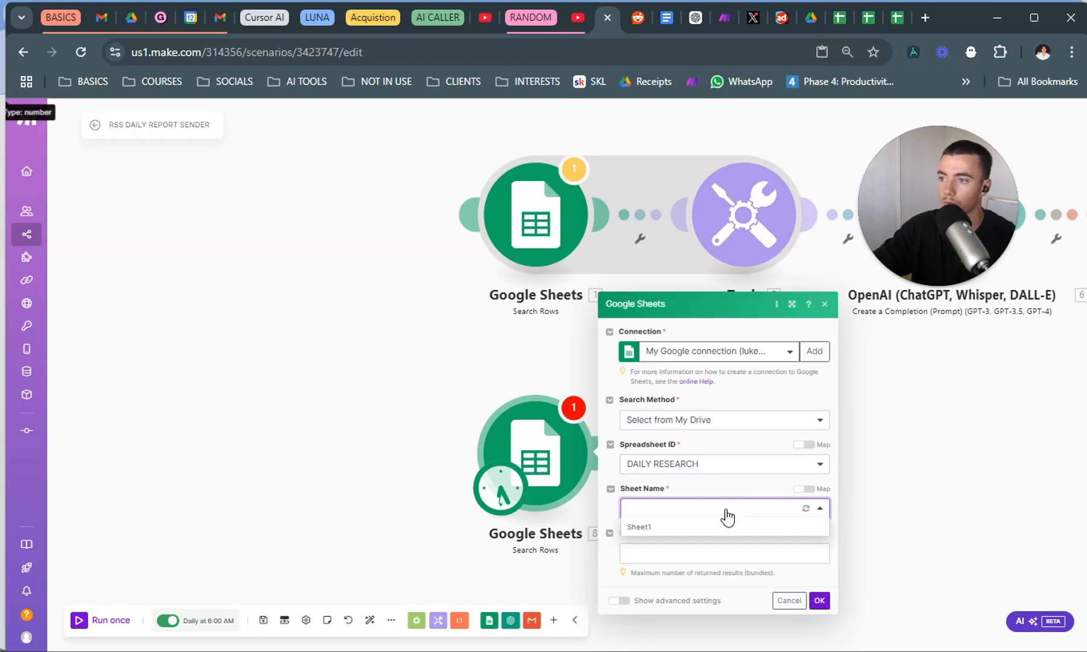
left_click(718, 527)
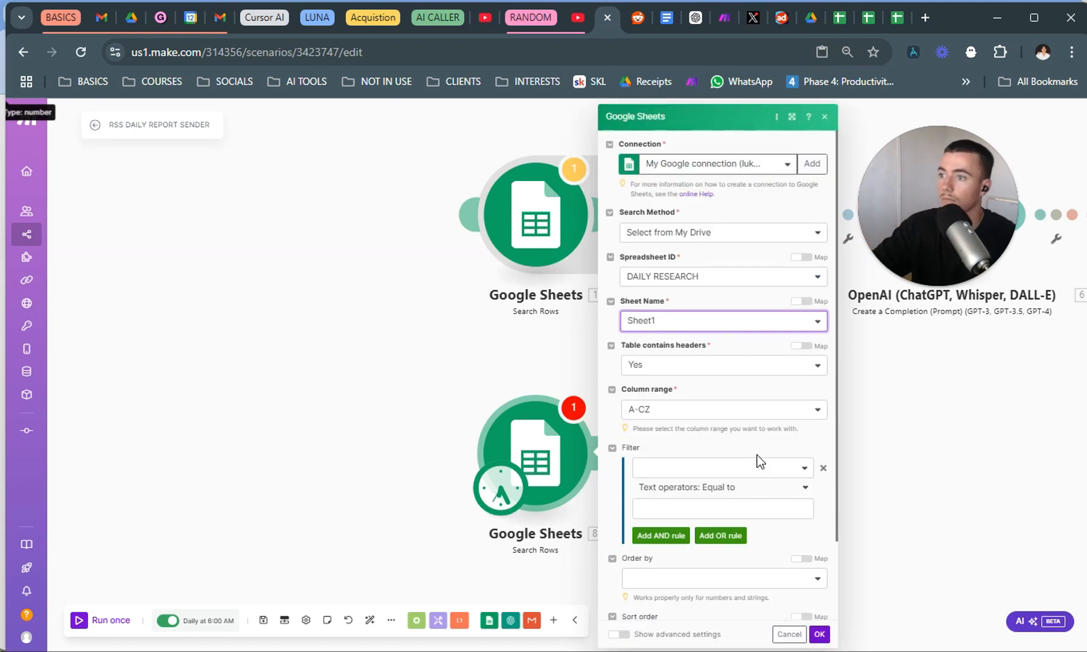
Filter the row search on the DATE (C) column with the text operator Equal to.
left_click(759, 468)
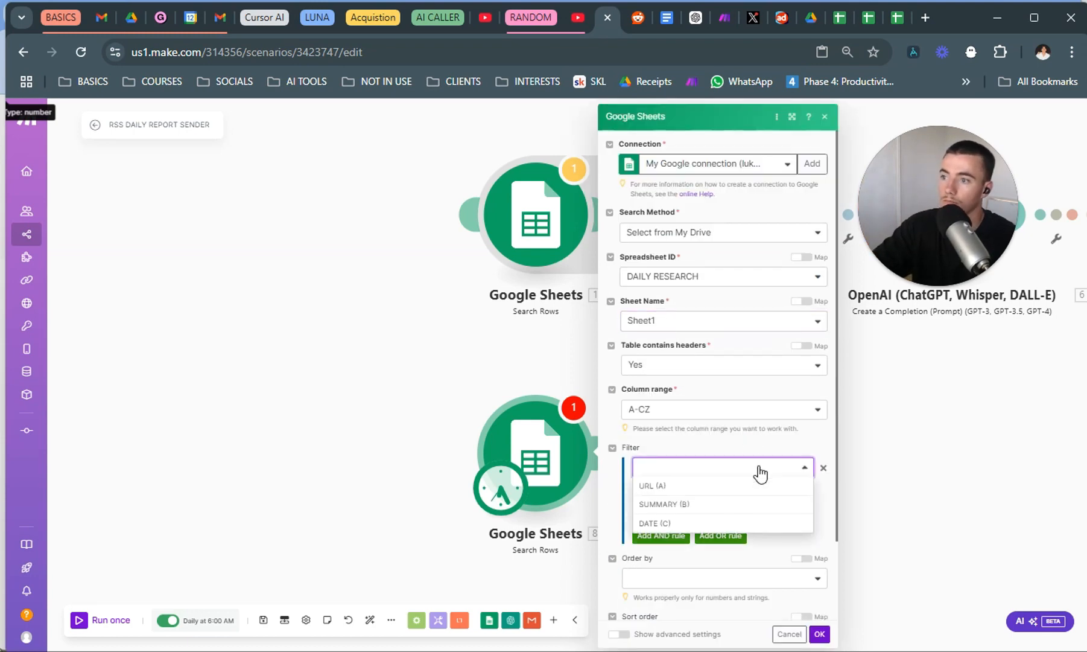
left_click(764, 432)
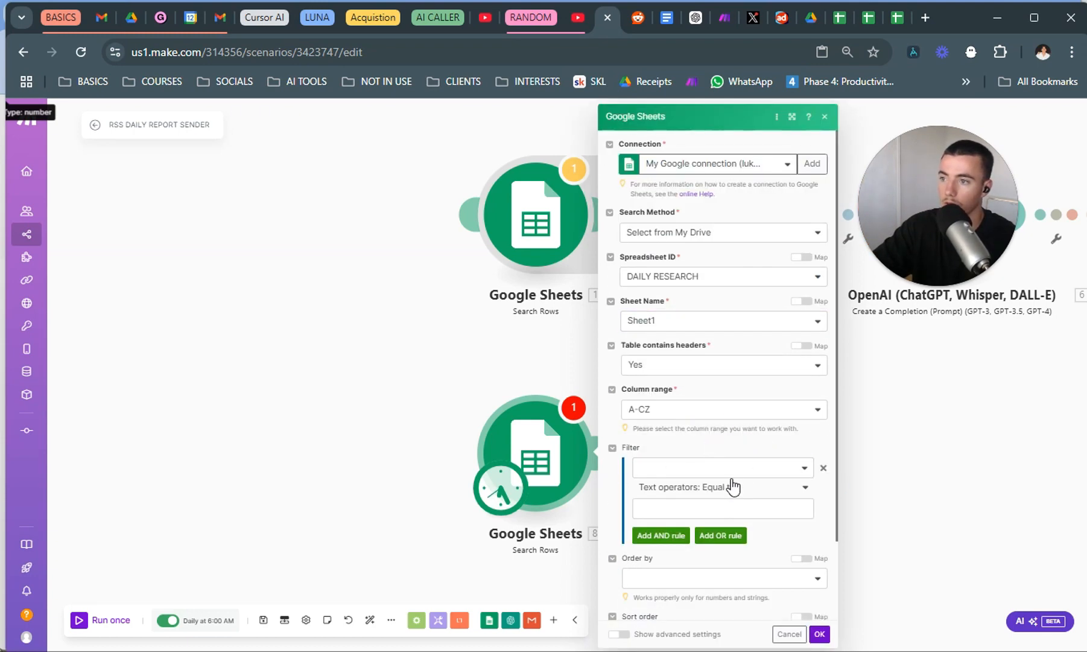
left_click(758, 469)
left_click(694, 523)
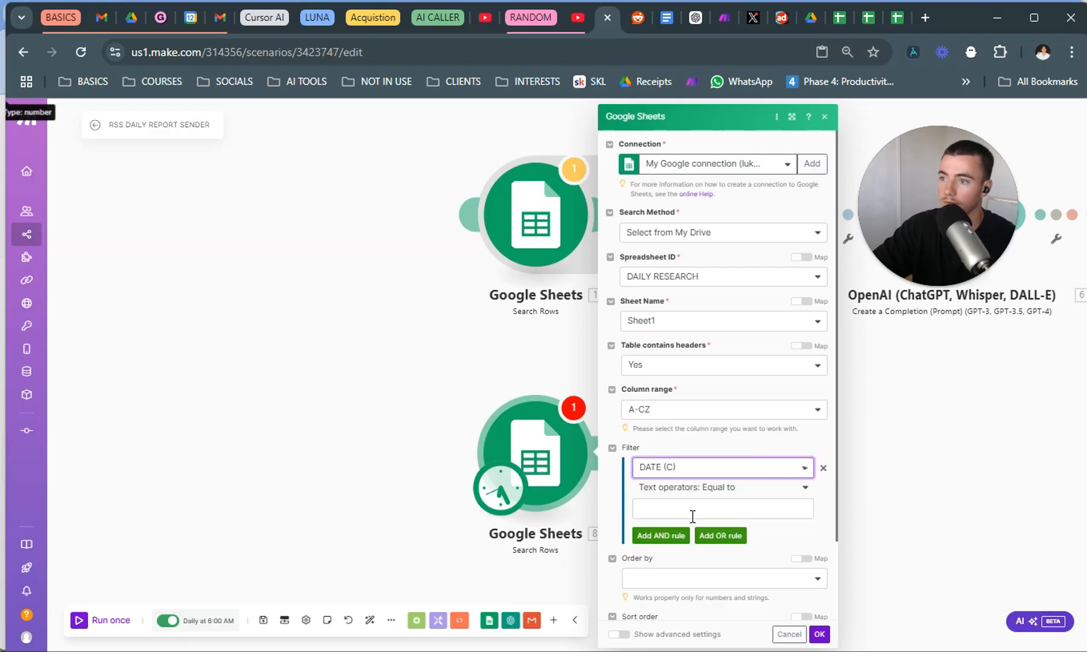
left_click(739, 507)
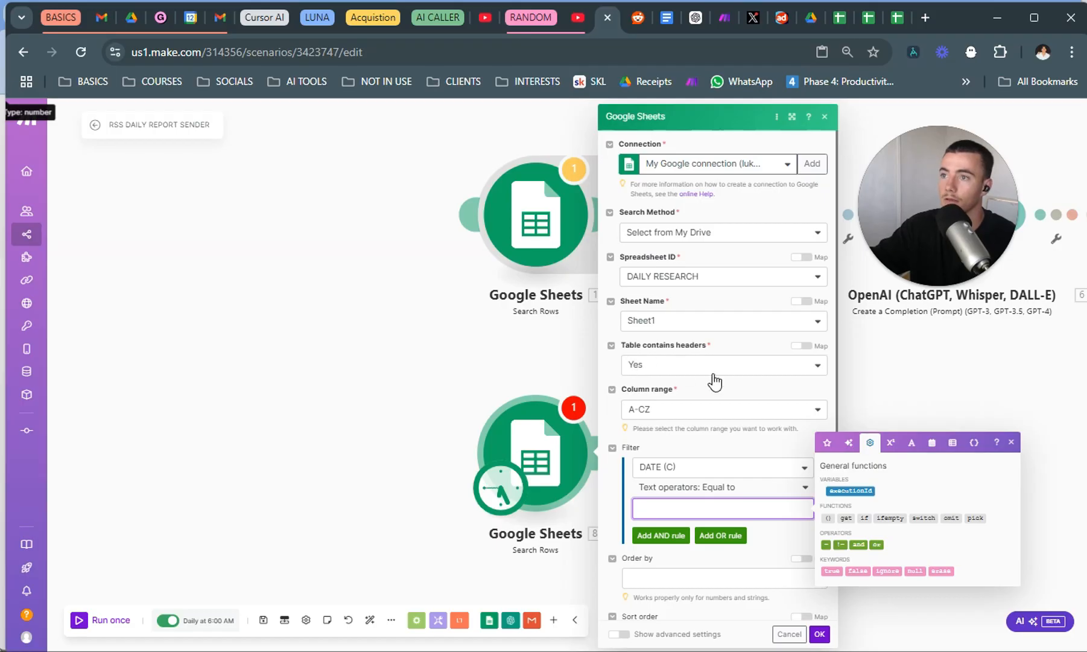
Examine the entries in the date columns of the "daily feed" and DAILY RESEARCH spreadsheets.
left_click(887, 15)
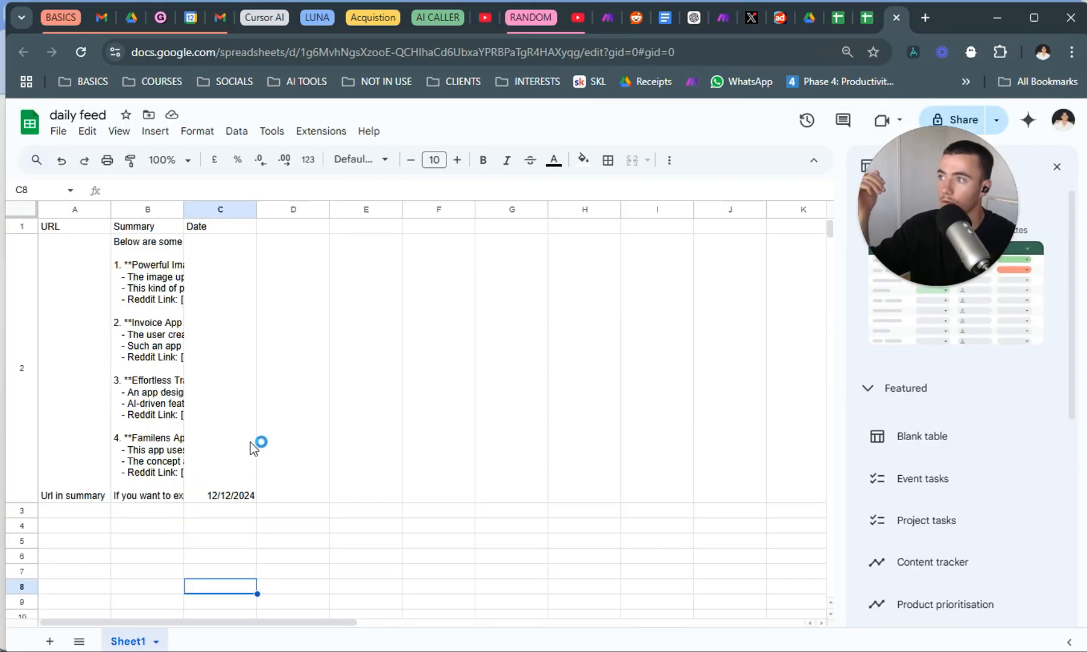
left_click(346, 437)
left_click(881, 17)
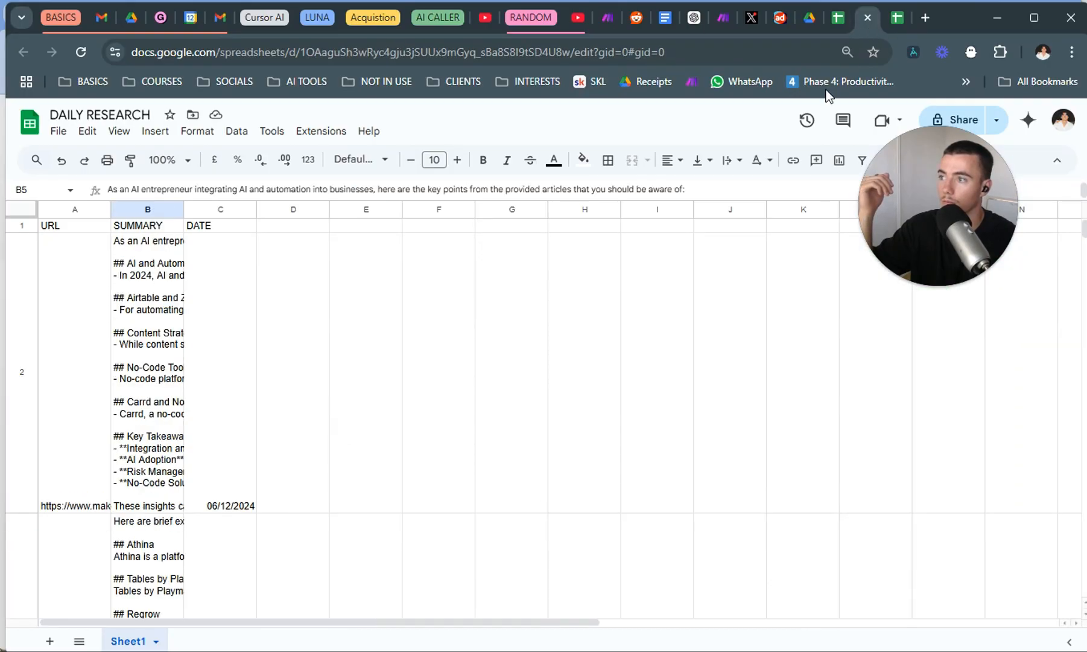
left_click(205, 438)
double_click(208, 443)
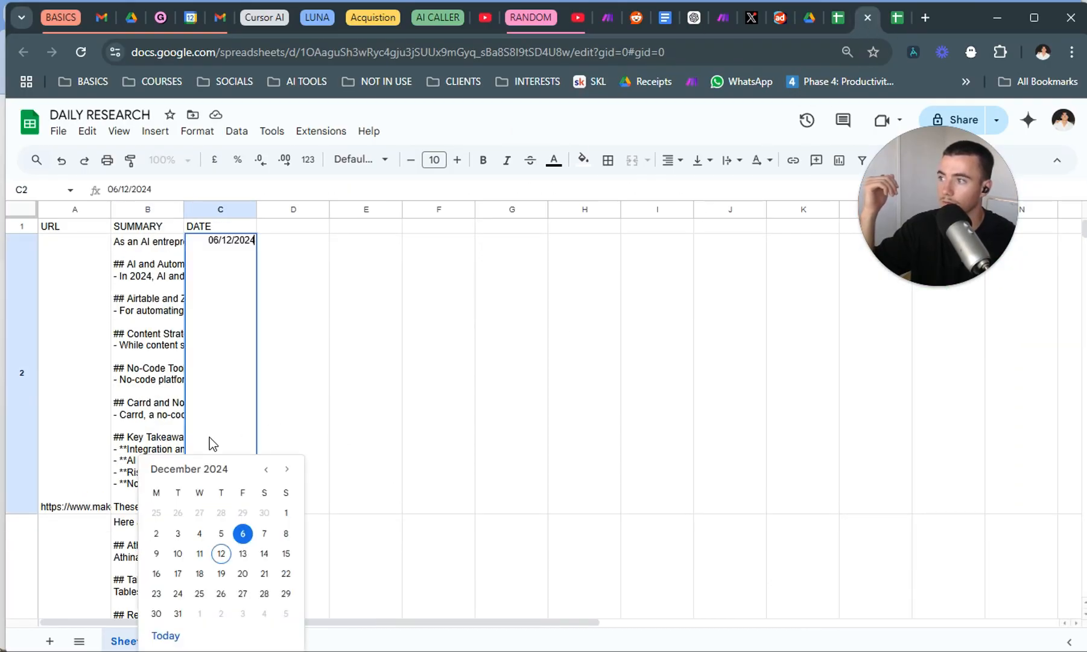
left_click(369, 374)
scroll(338, 422, "down", 10)
scroll(260, 451, "down", 15)
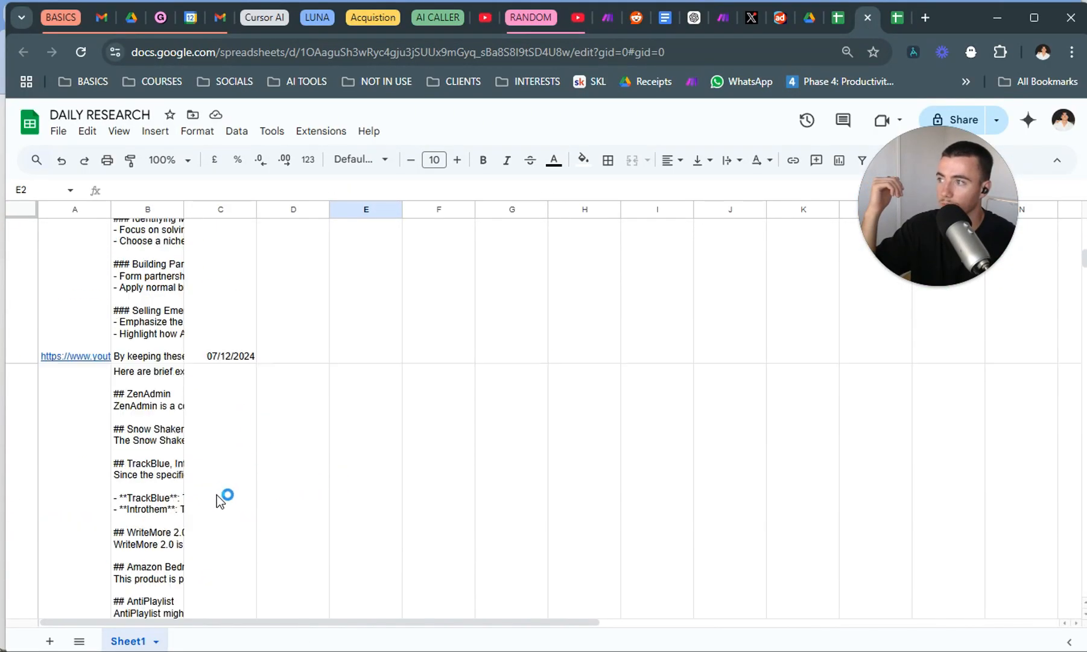
scroll(216, 495, "down", 10)
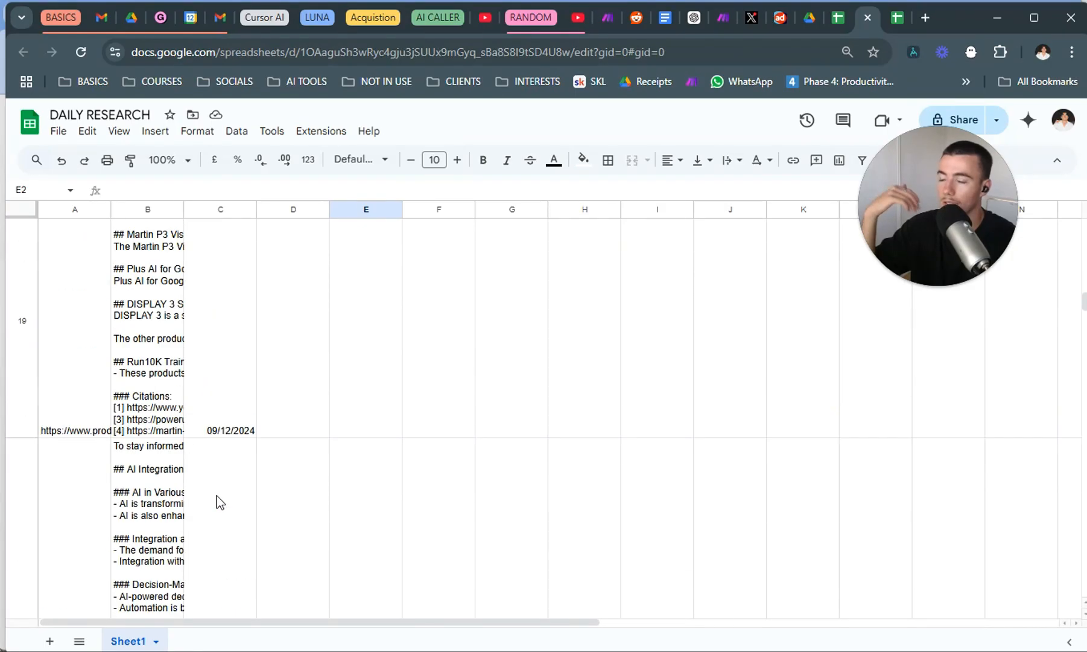
left_click(897, 20)
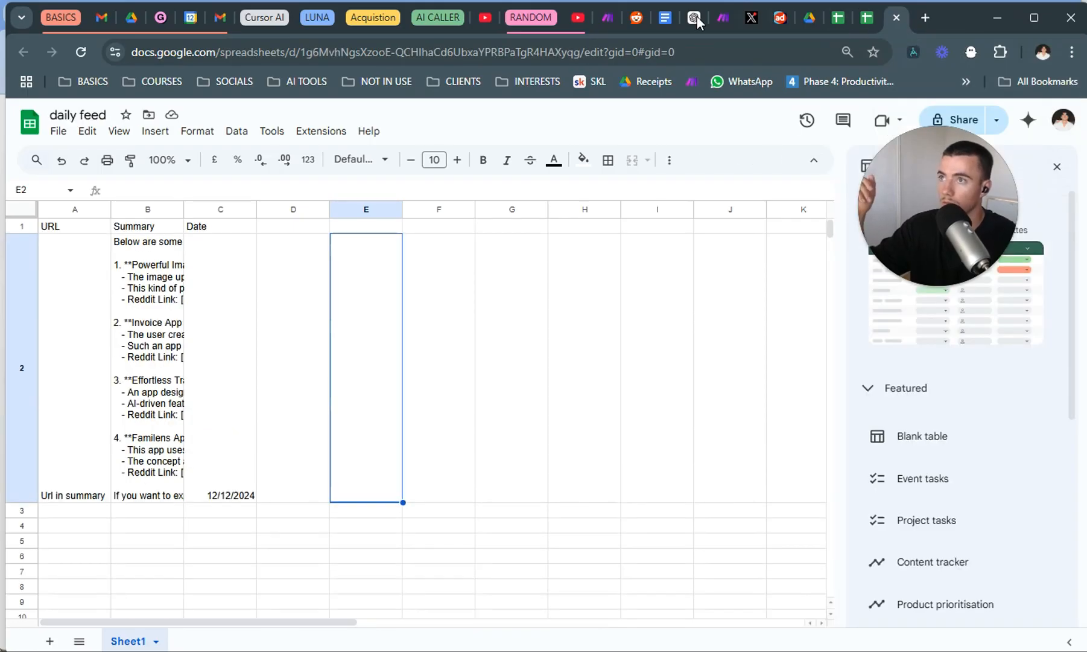
Return to Make, review the scenario's schedule setting and close it without changing anything.
left_click(608, 18)
left_click(500, 496)
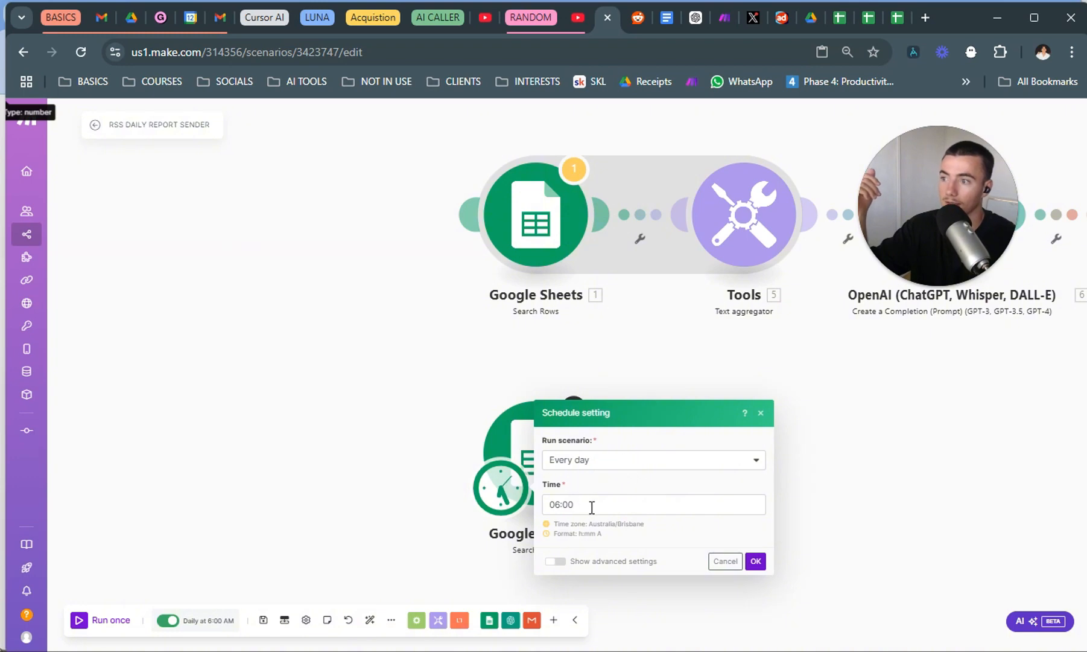
left_click(591, 507)
left_click(263, 444)
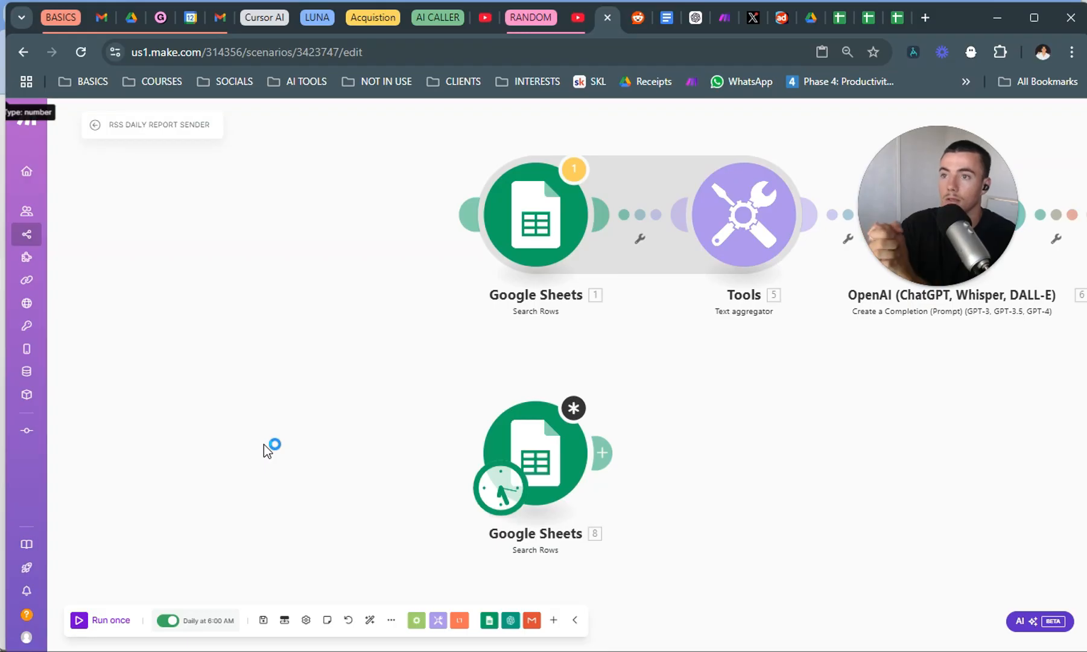
Copy the date formula from the original Google Sheets module's filter and unlink the new module from the original one.
left_click(540, 420)
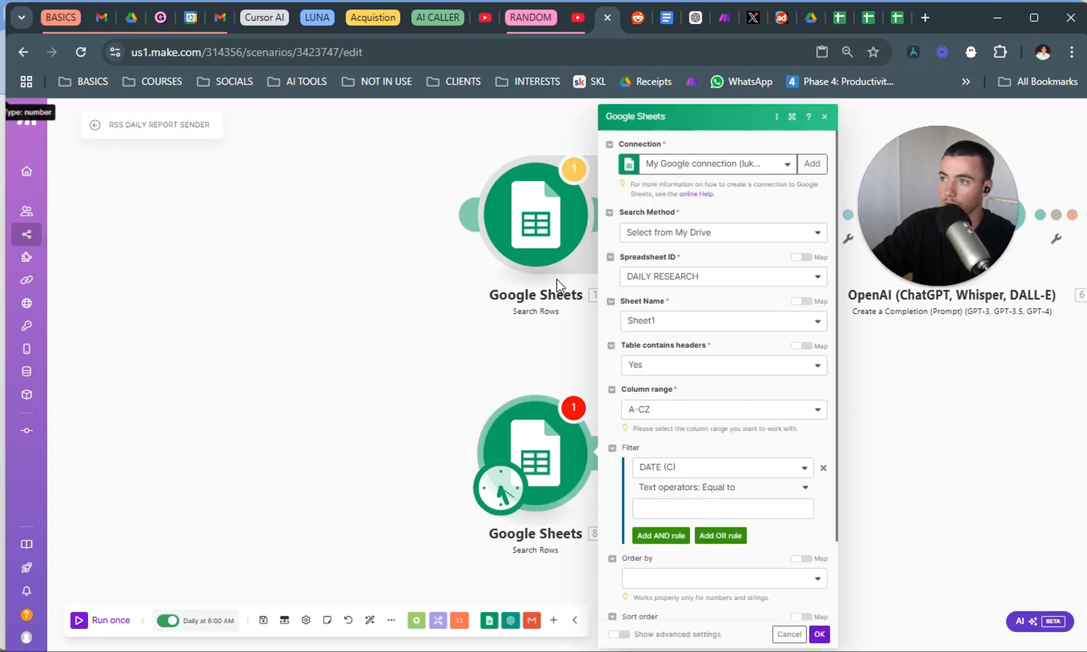
left_click(551, 256)
left_click(731, 259)
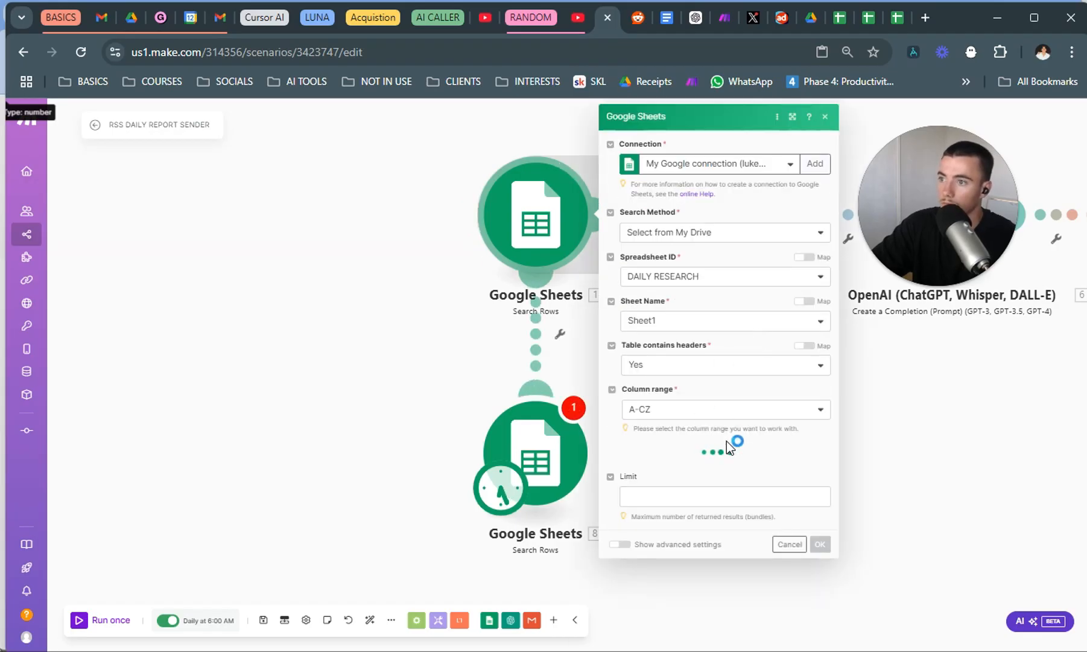
left_click_drag(797, 508, 587, 507)
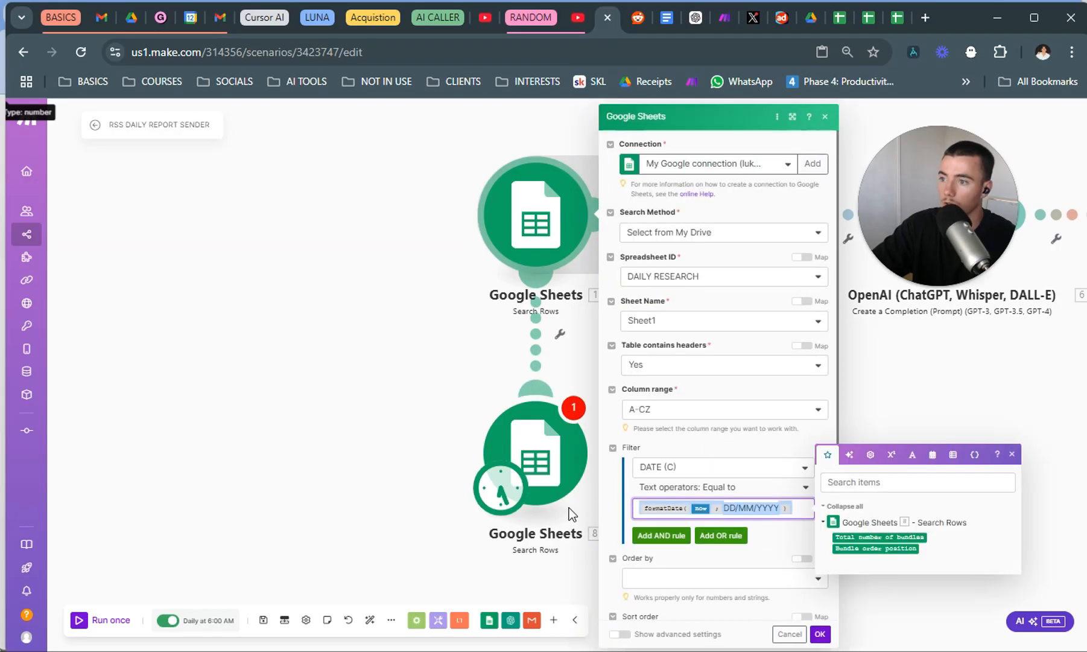
key("ctrl+x")
left_click(540, 368)
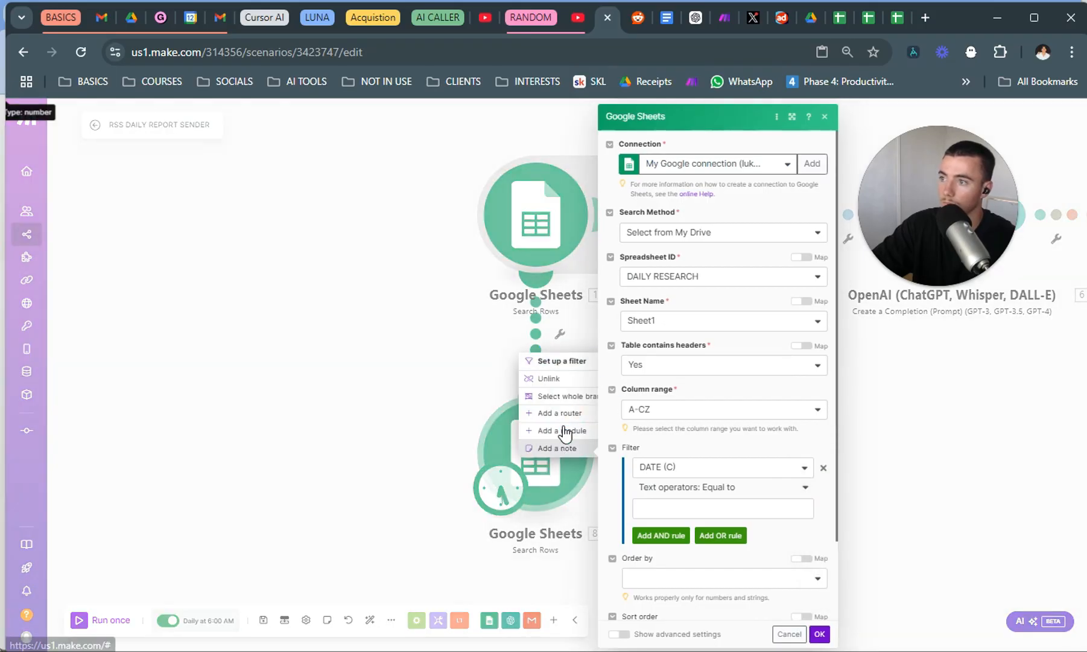
left_click(551, 378)
Set the new module's DATE filter value to formatDate(now; DD/MM/YYYY).
left_click(726, 513)
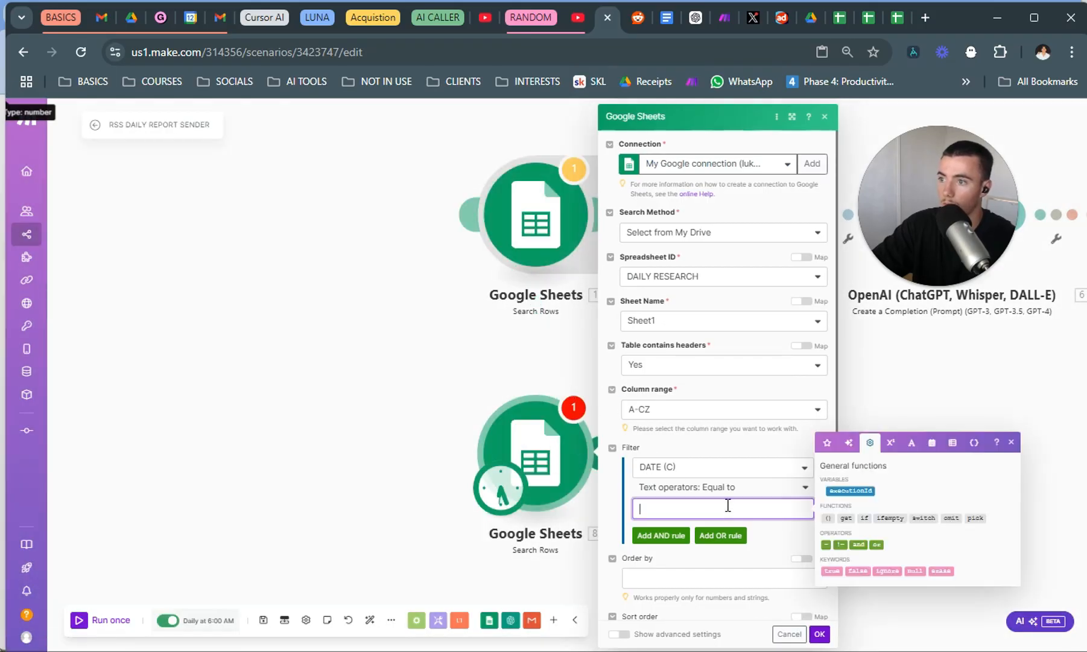
key("ctrl+v")
left_click(783, 544)
scroll(791, 559, "down", 2)
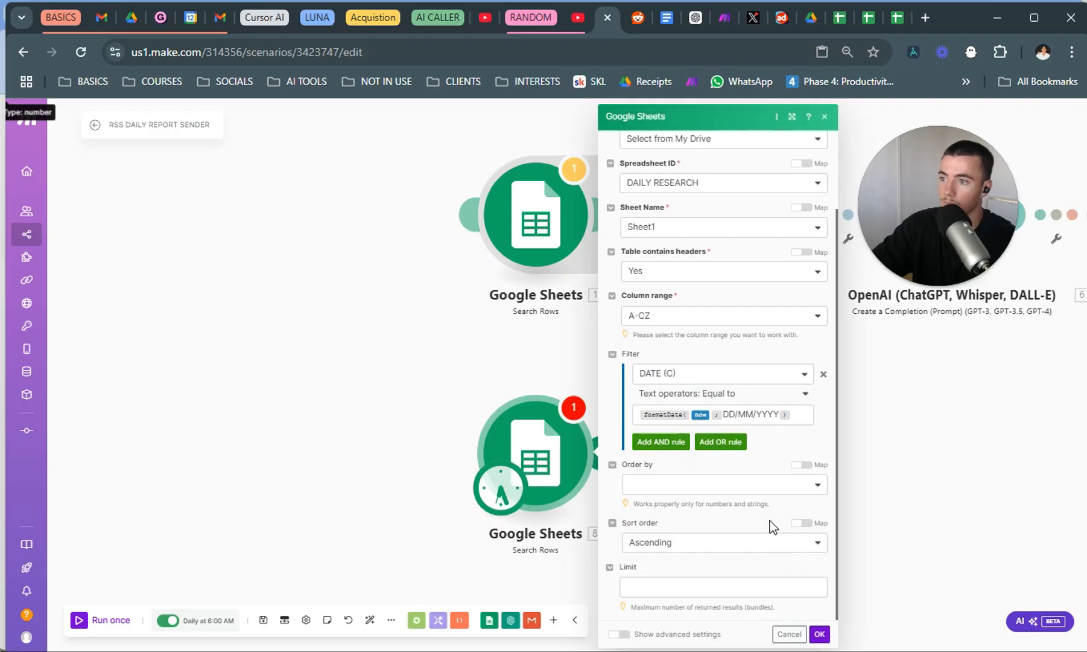
Save the new Google Sheets search settings, run only that module and review its output bundles.
left_click(818, 638)
right_click(550, 457)
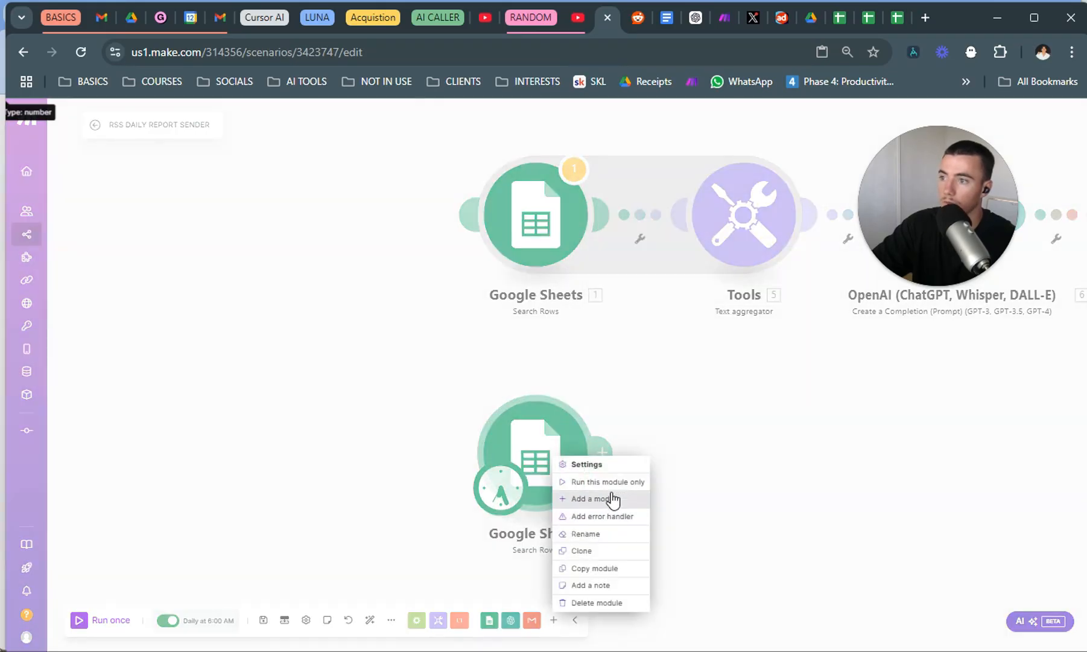
left_click(619, 483)
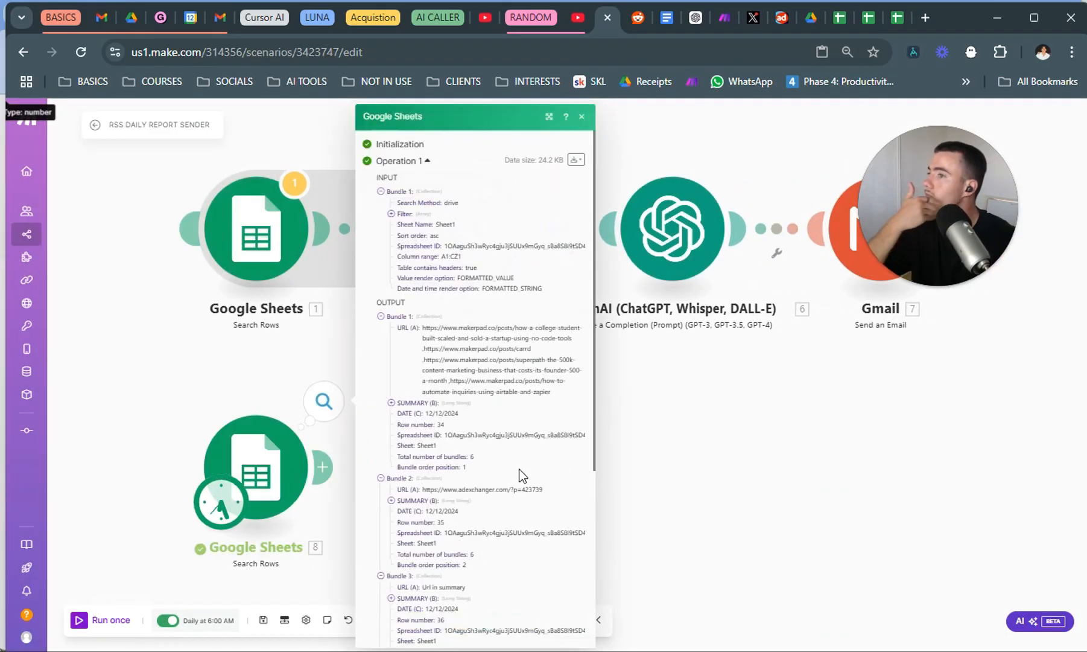
scroll(411, 353, "down", 2)
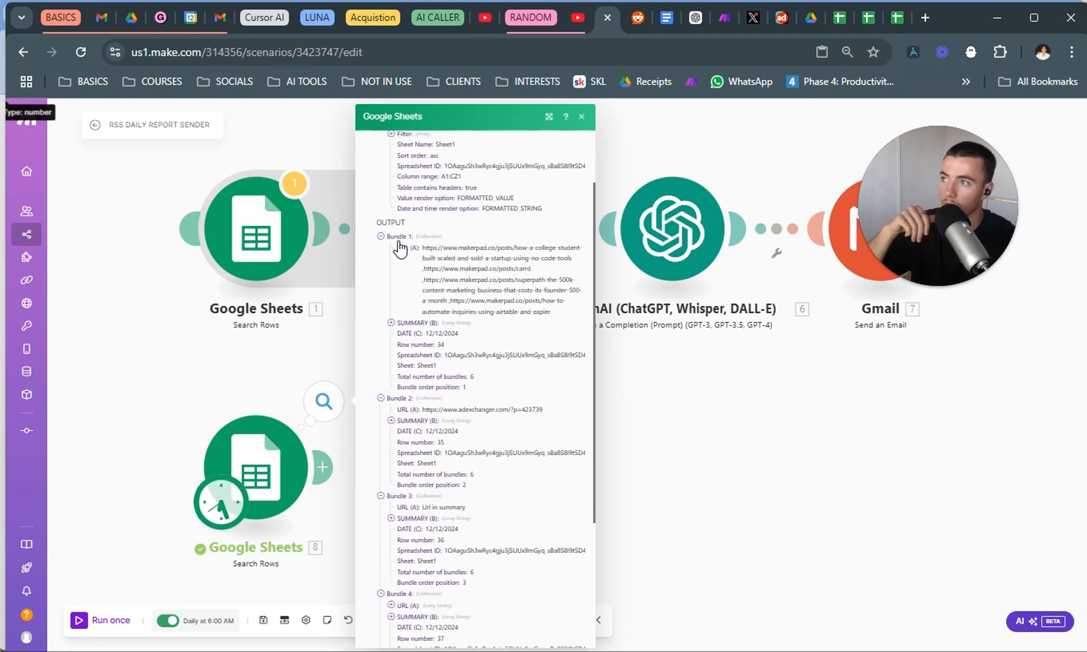
scroll(450, 352, "down", 4)
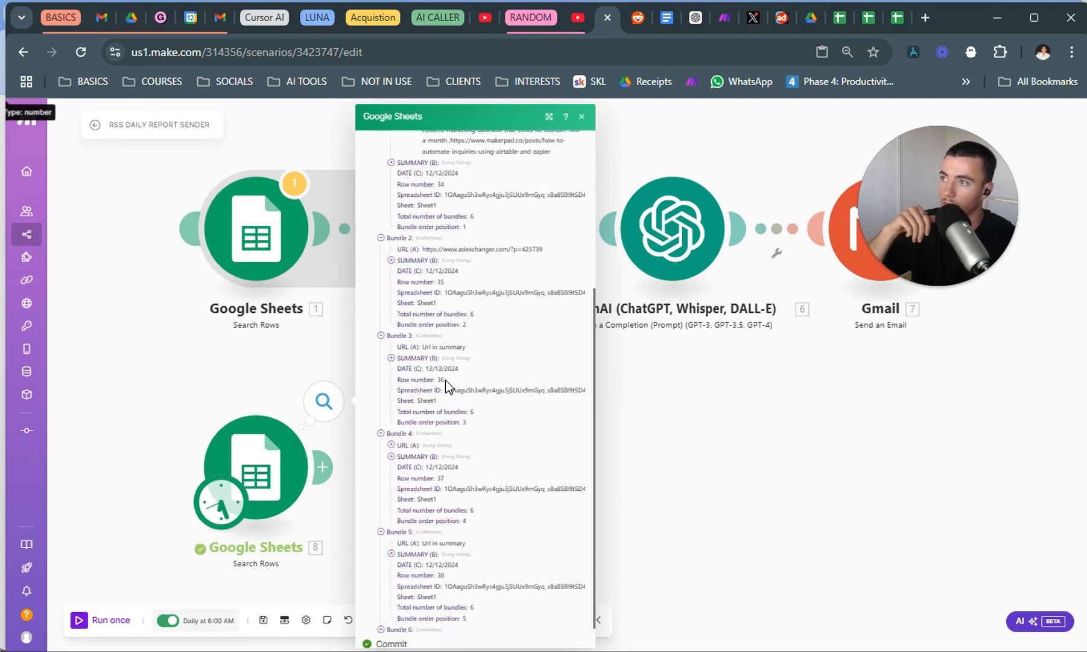
scroll(446, 386, "down", 1)
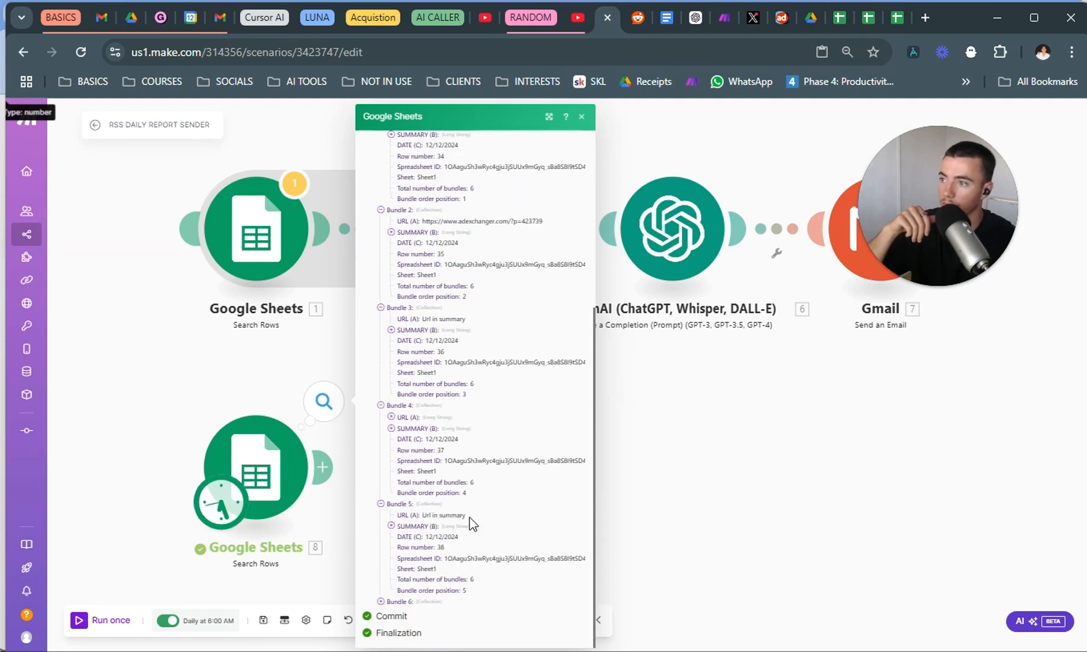
left_click(734, 536)
left_click_drag(452, 475, 398, 494)
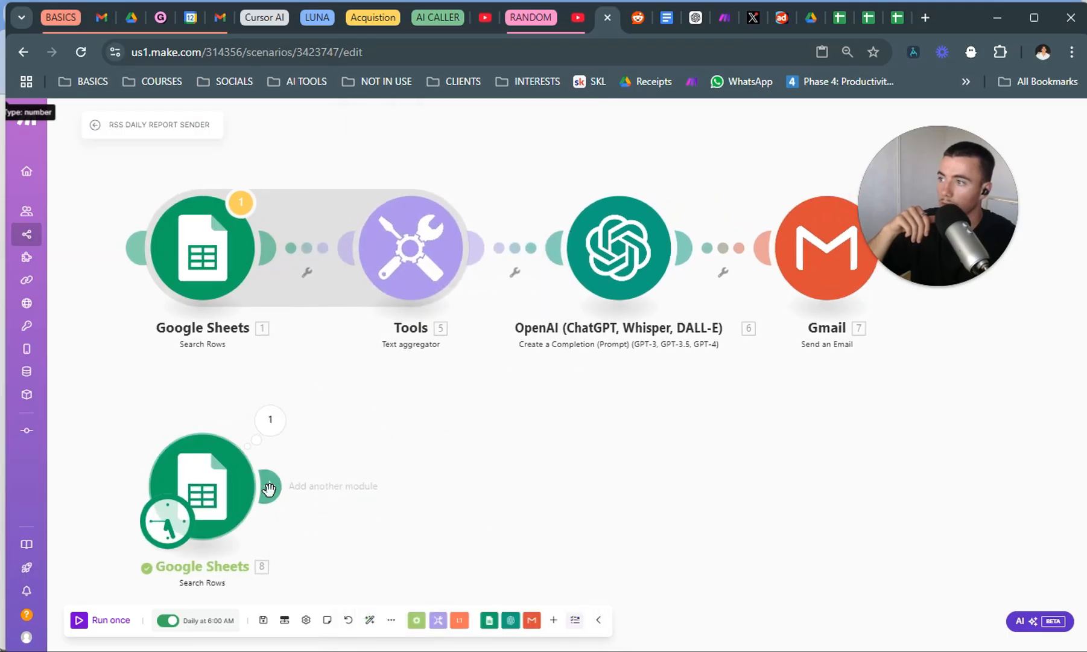
Add a Text aggregator module after the new Google Sheets module.
left_click(267, 487)
left_click(404, 477)
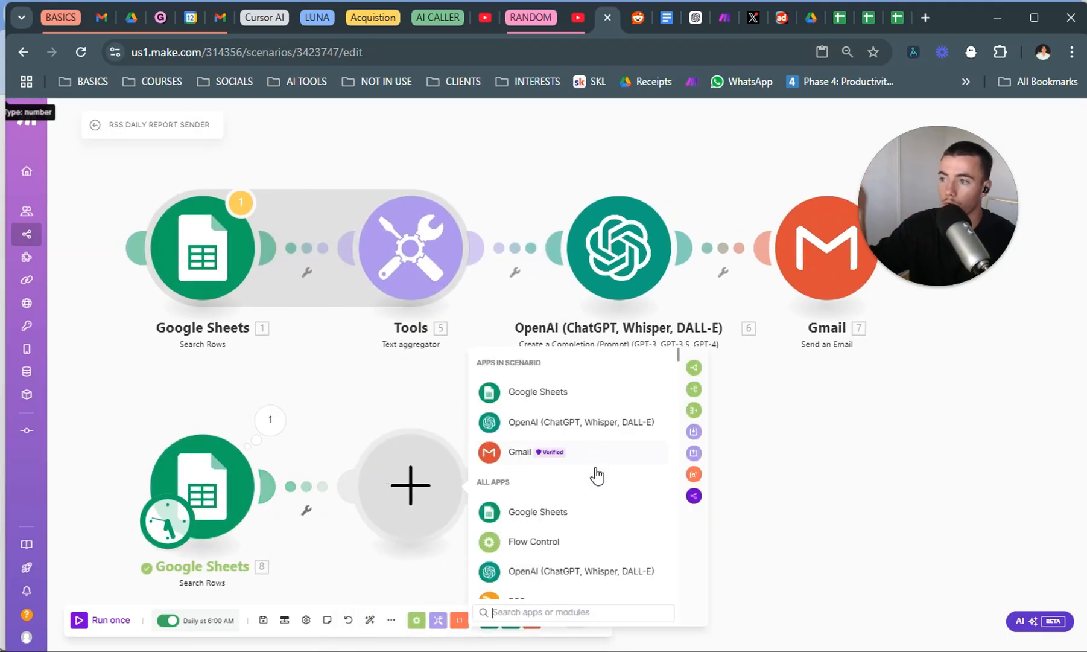
type("tex")
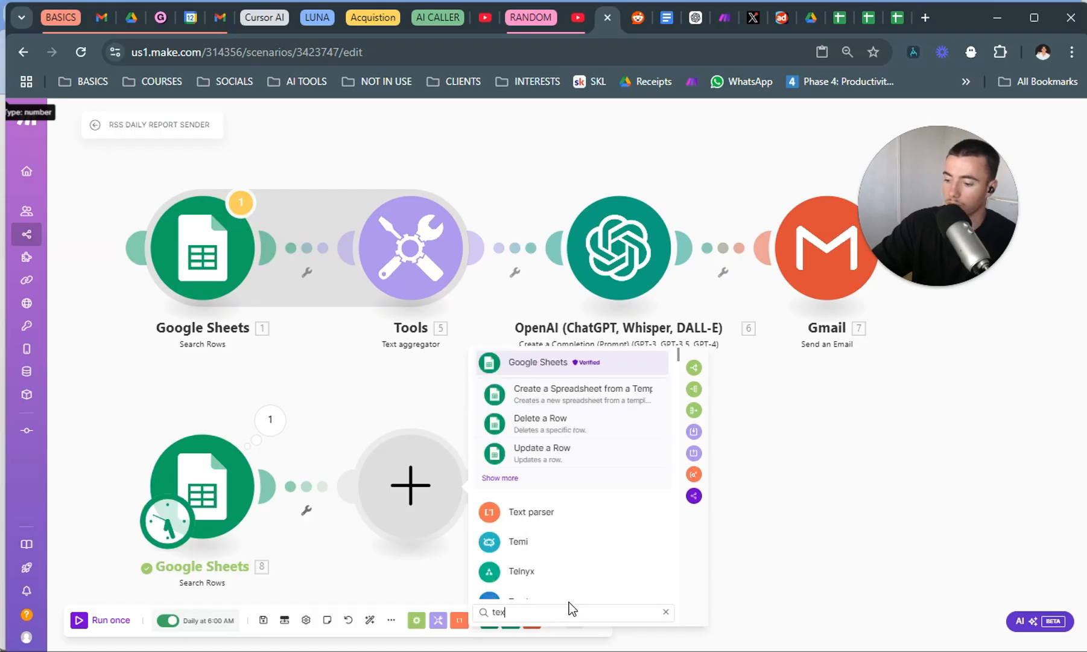
type("t aggr")
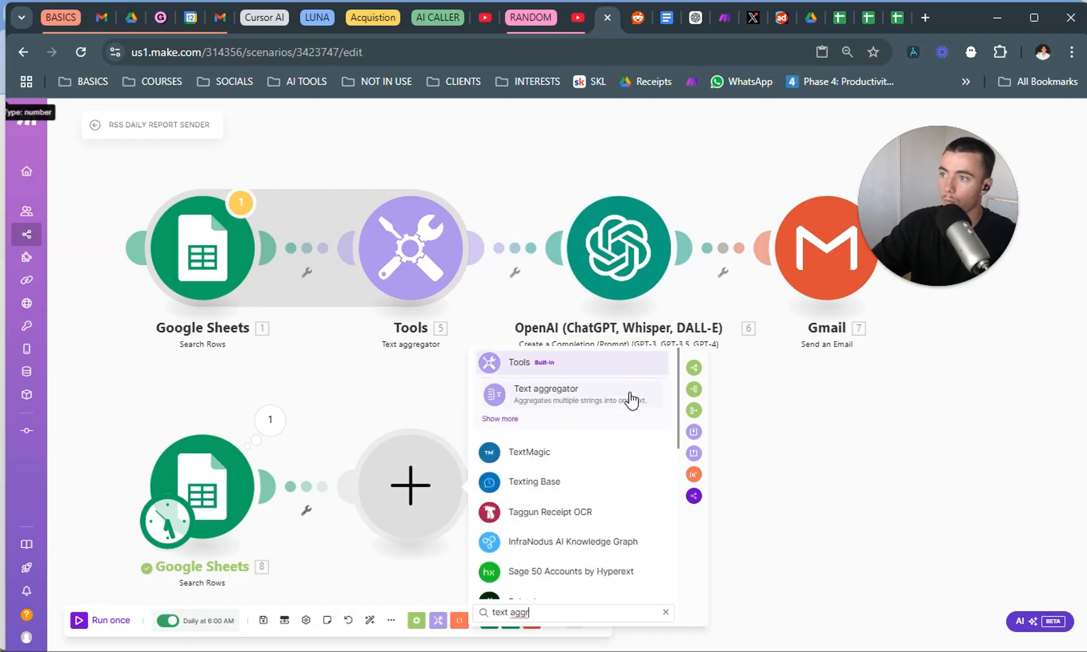
left_click(629, 396)
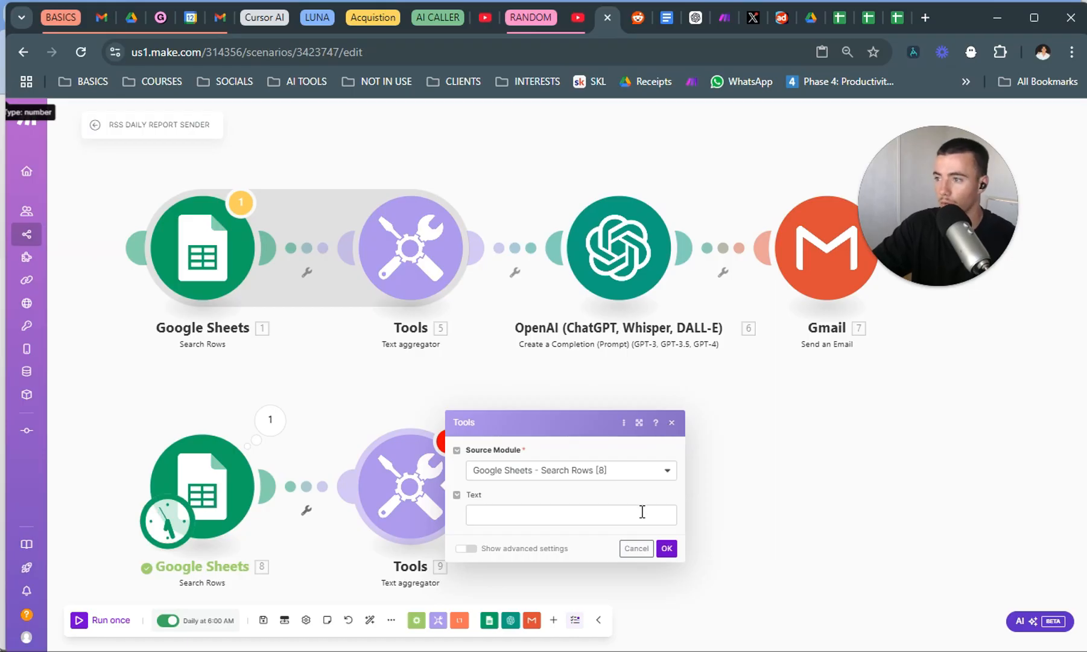
Copy the References and Summary text template from the original text aggregator into the new one's text.
left_click(642, 511)
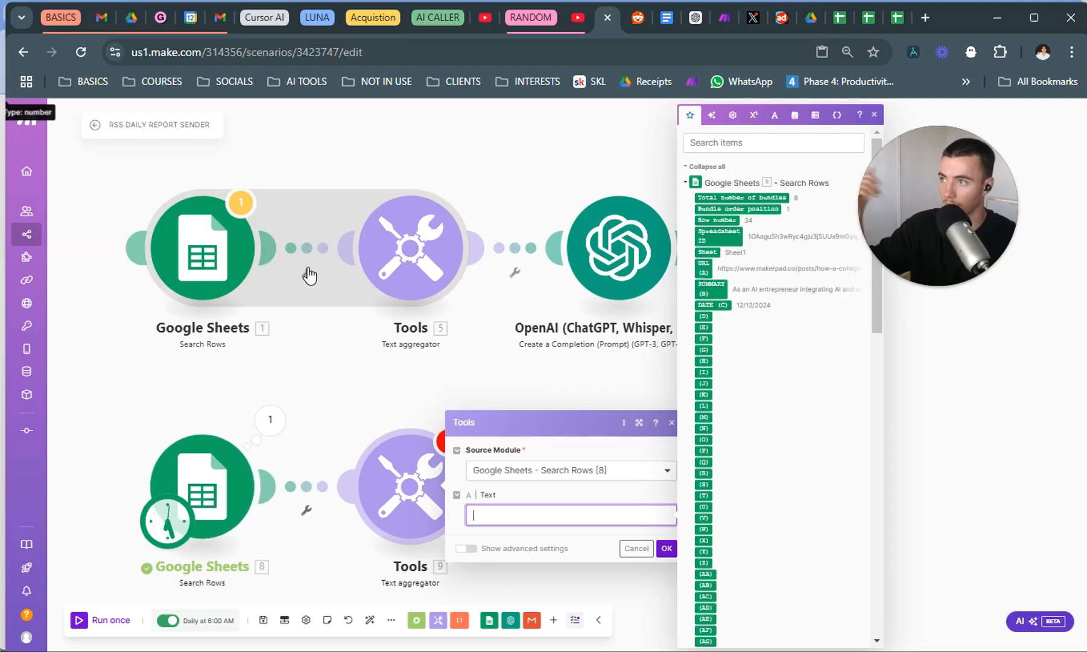
left_click(409, 250)
left_click_drag(637, 413, 460, 457)
left_click(447, 466)
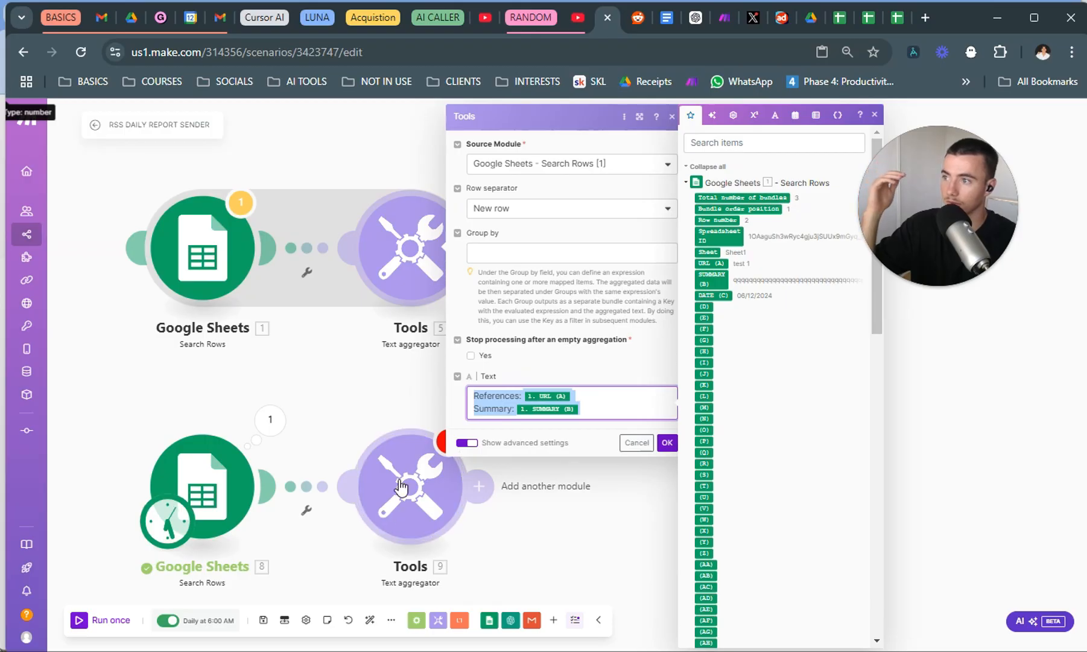
left_click(554, 507)
type("References: 1.`0` Summary: 1.`1`")
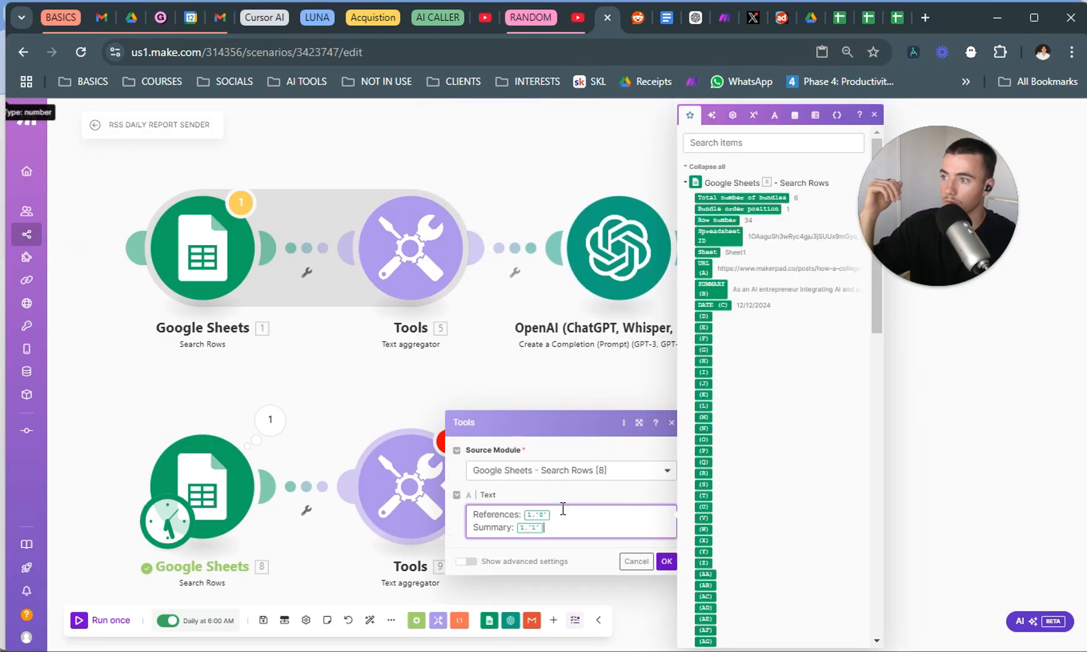
Map References to URL (A) and Summary to SUMMARY (B) from the new Google Sheets module and save the aggregator.
left_click(563, 509)
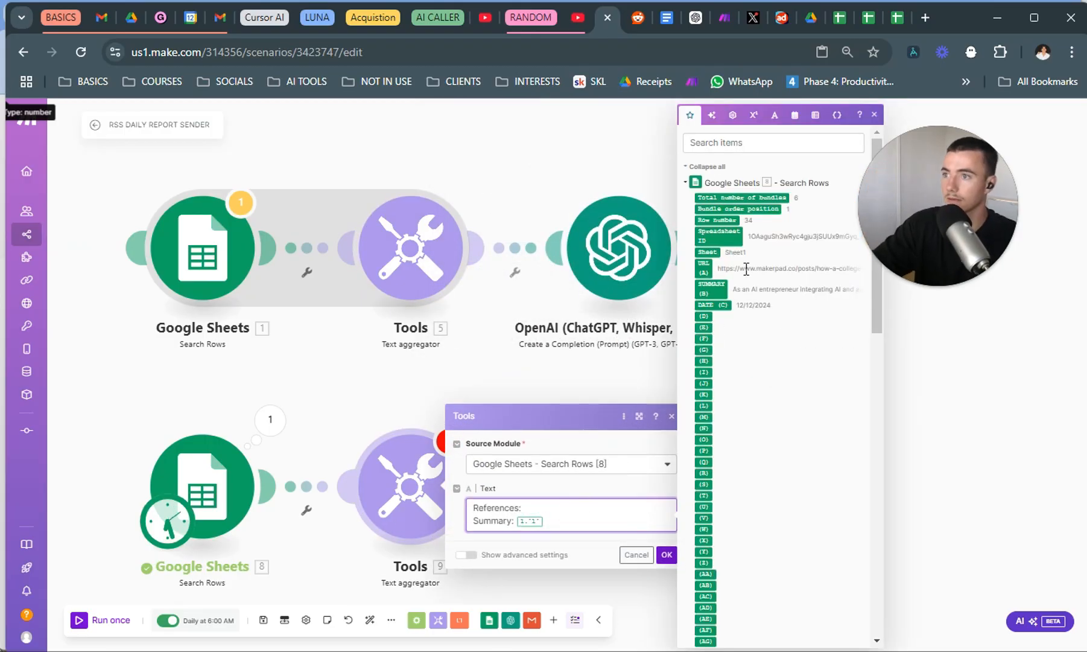
left_click(704, 267)
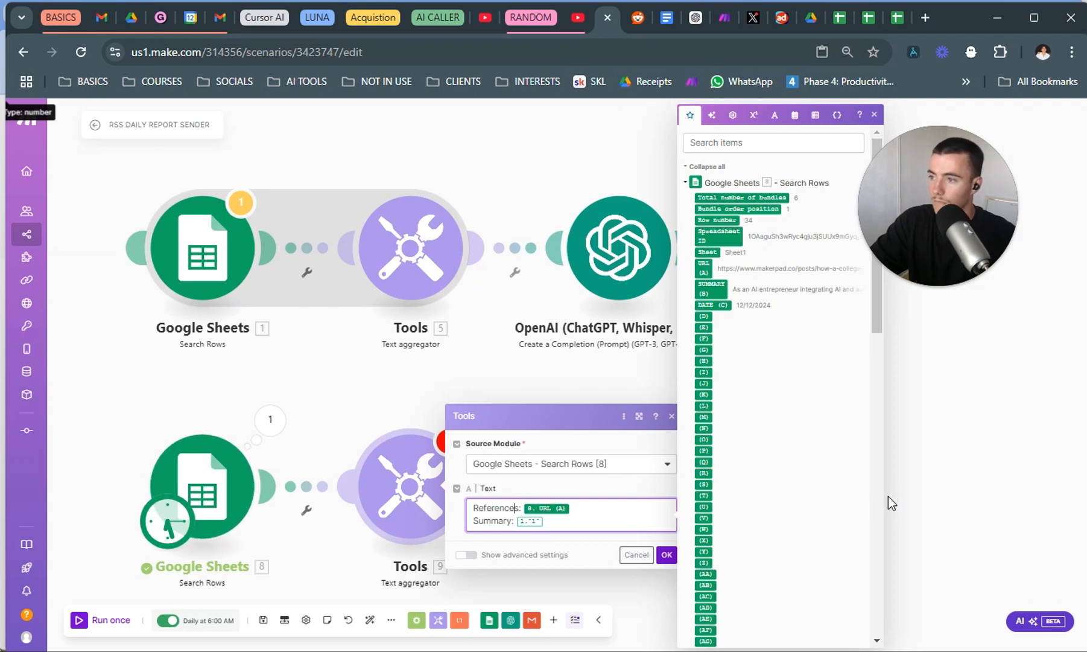
key("BackSpace")
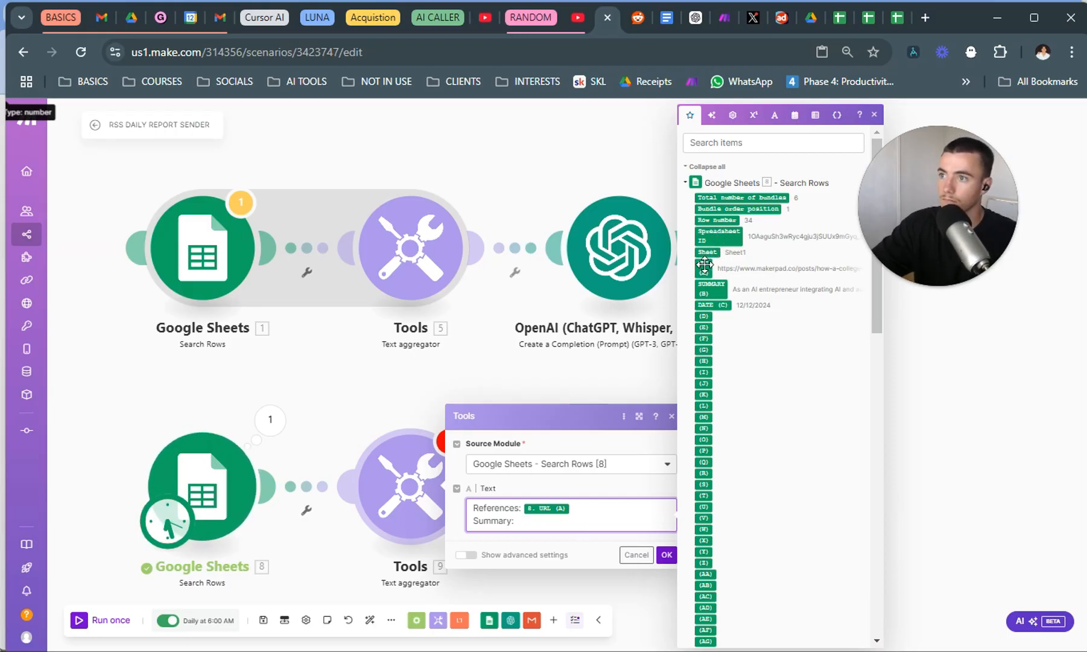
left_click_drag(711, 287, 513, 507)
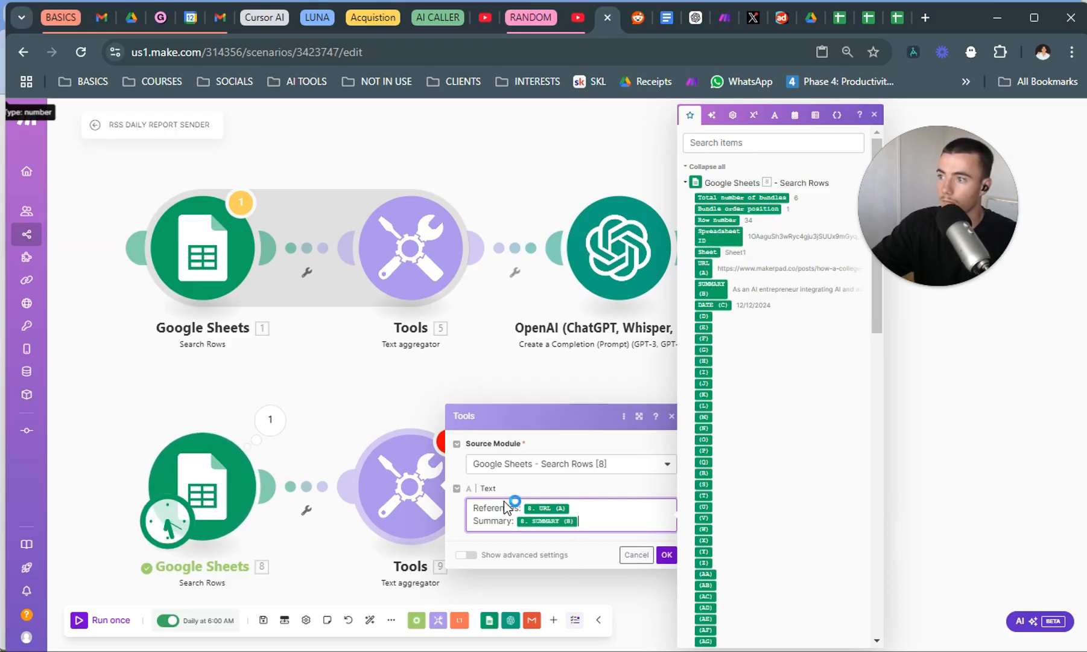
left_click(666, 555)
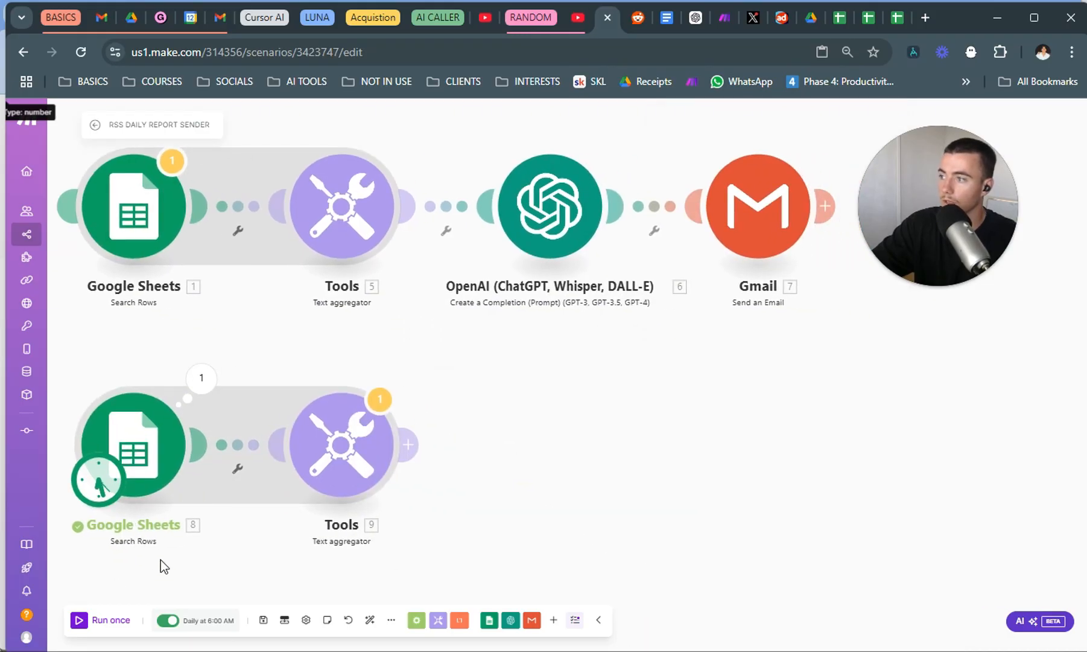
Run the scenario once and review the aggregated text output of the new text aggregator.
left_click(82, 622)
left_click(619, 421)
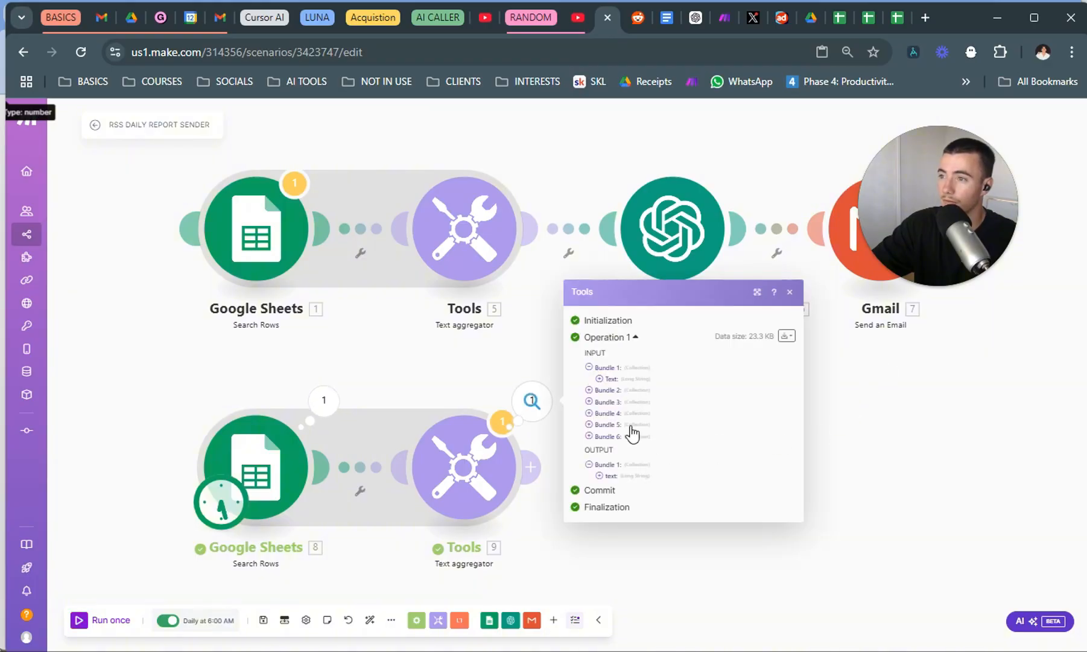
left_click(641, 481)
scroll(722, 415, "down", 10)
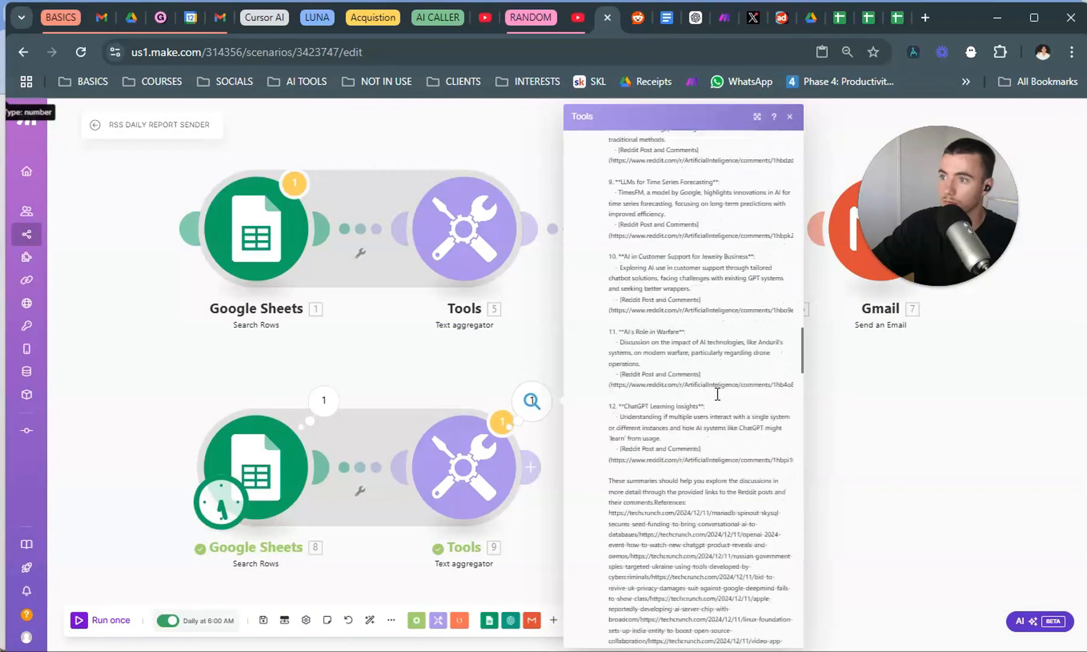
scroll(722, 417, "down", 15)
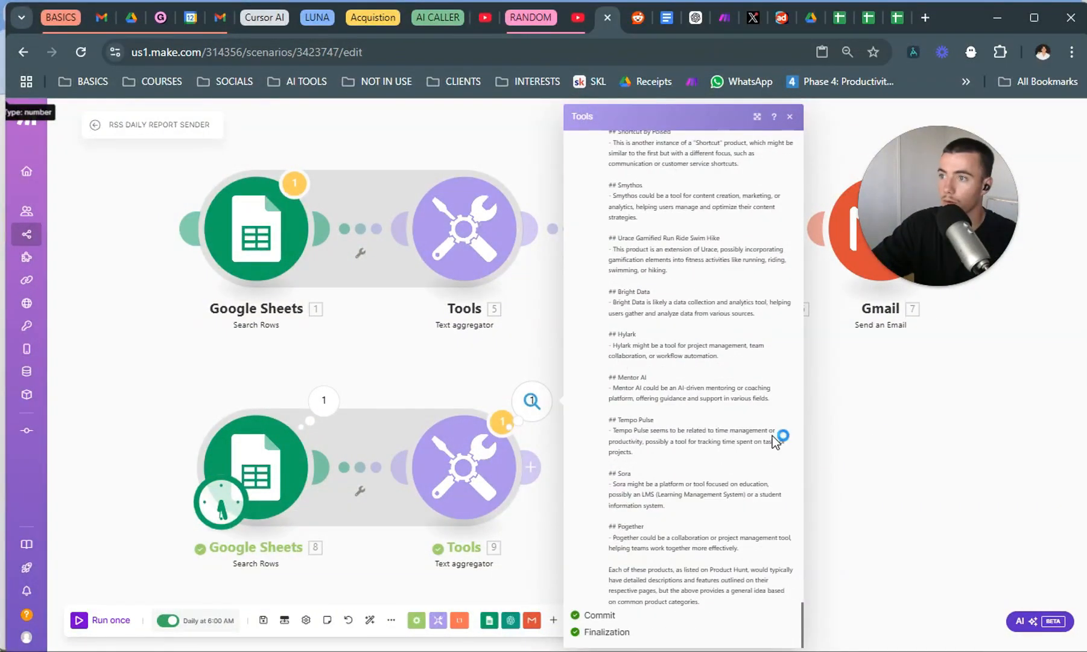
left_click(895, 436)
Add an OpenAI Create a Completion module after the new text aggregator.
left_click_drag(665, 454, 464, 443)
right_click(472, 250)
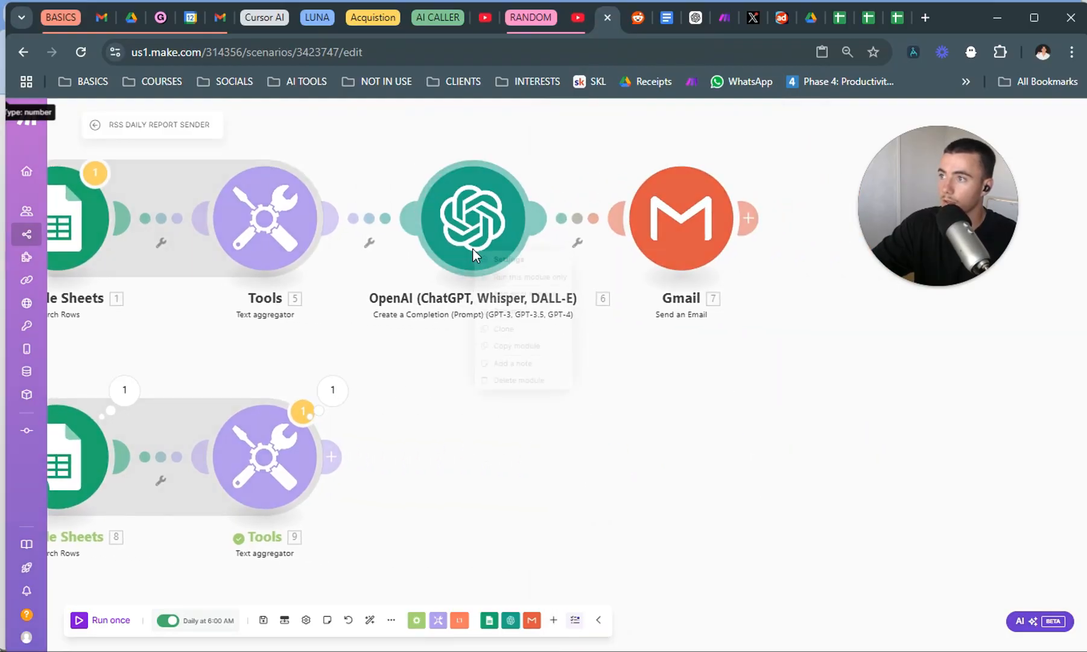
left_click(431, 441)
right_click(447, 477)
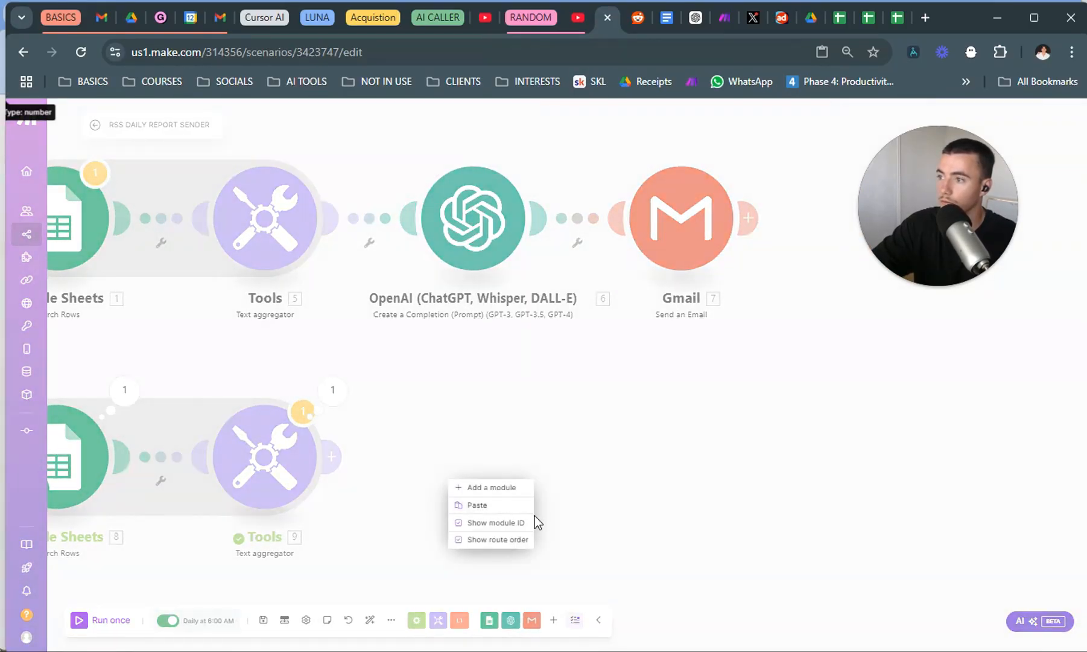
left_click(489, 487)
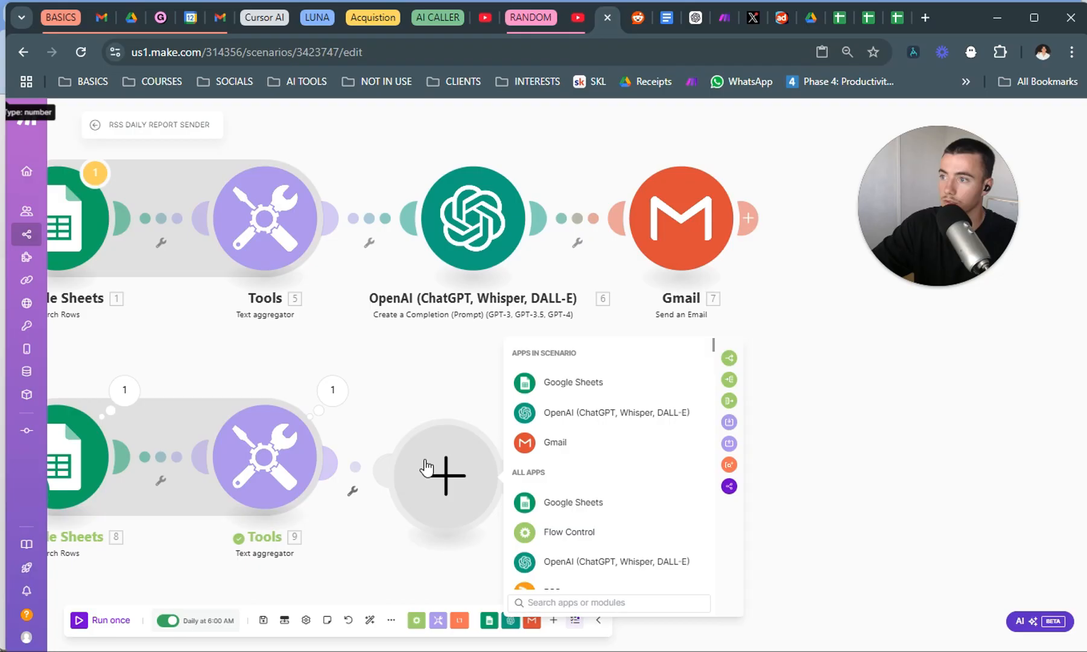
left_click(582, 416)
left_click(635, 512)
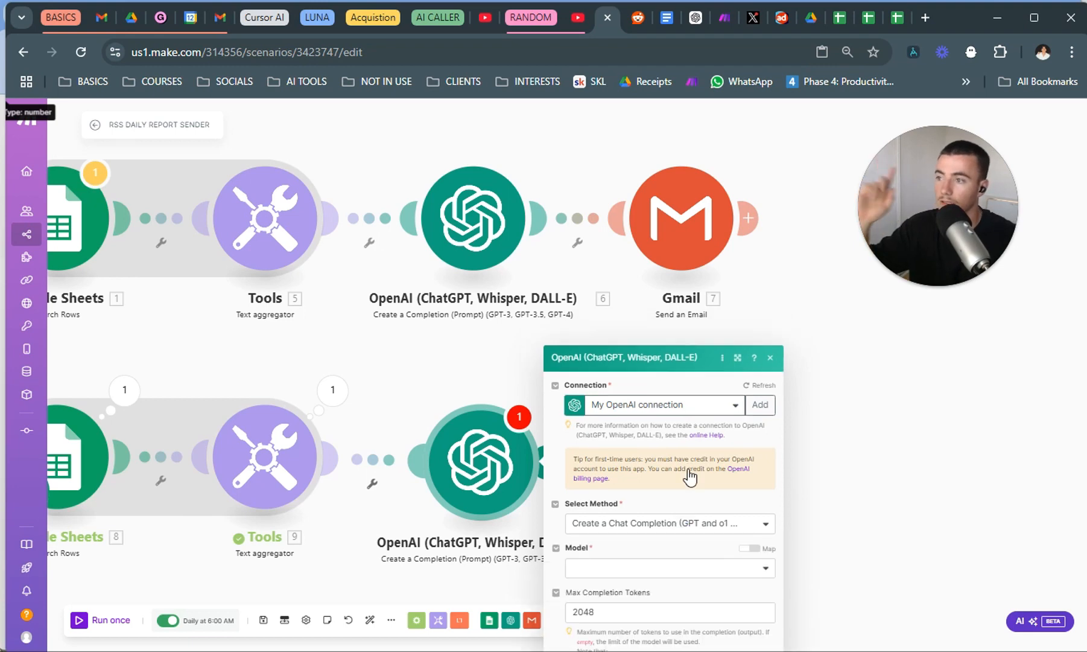
Set the new OpenAI module's model to o1-preview and add a message with the User role.
left_click(692, 470)
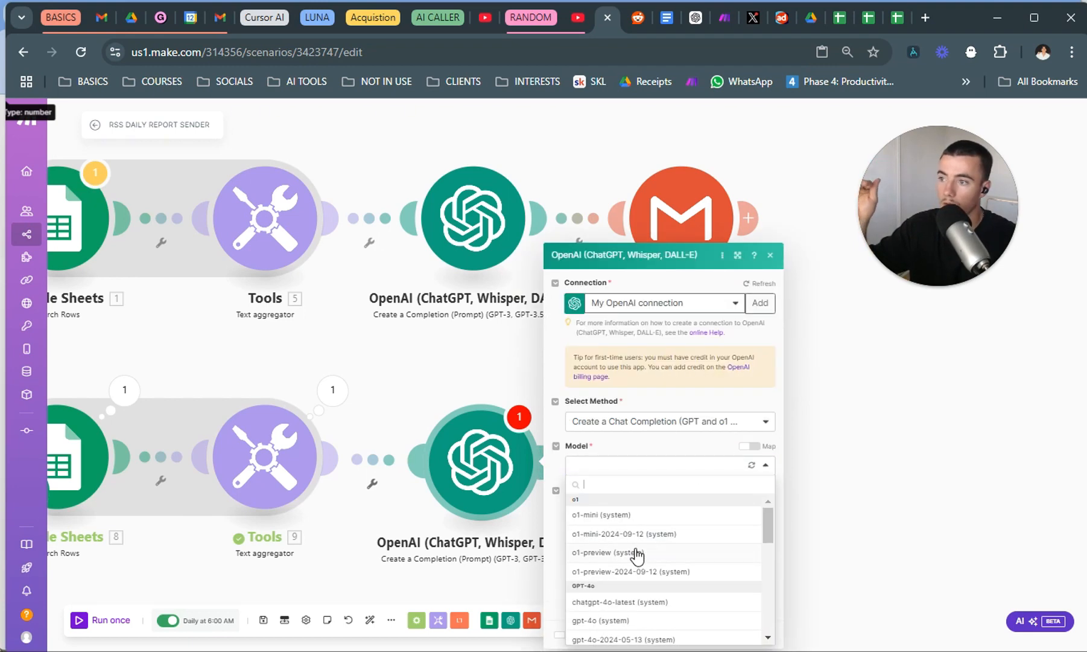
left_click(610, 552)
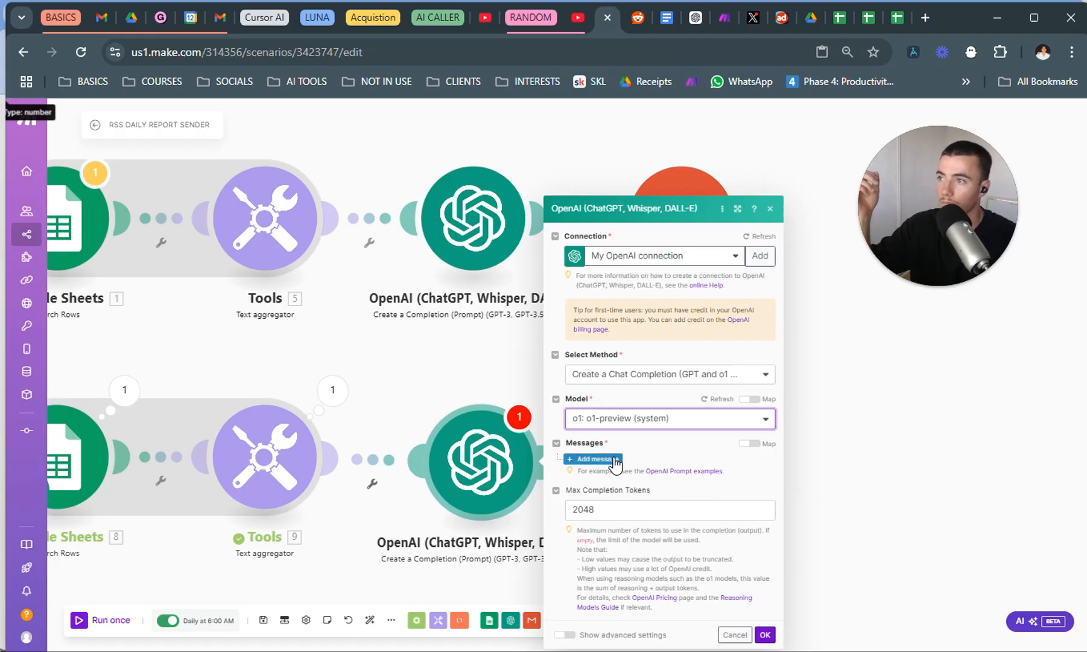
left_click(616, 460)
left_click(679, 426)
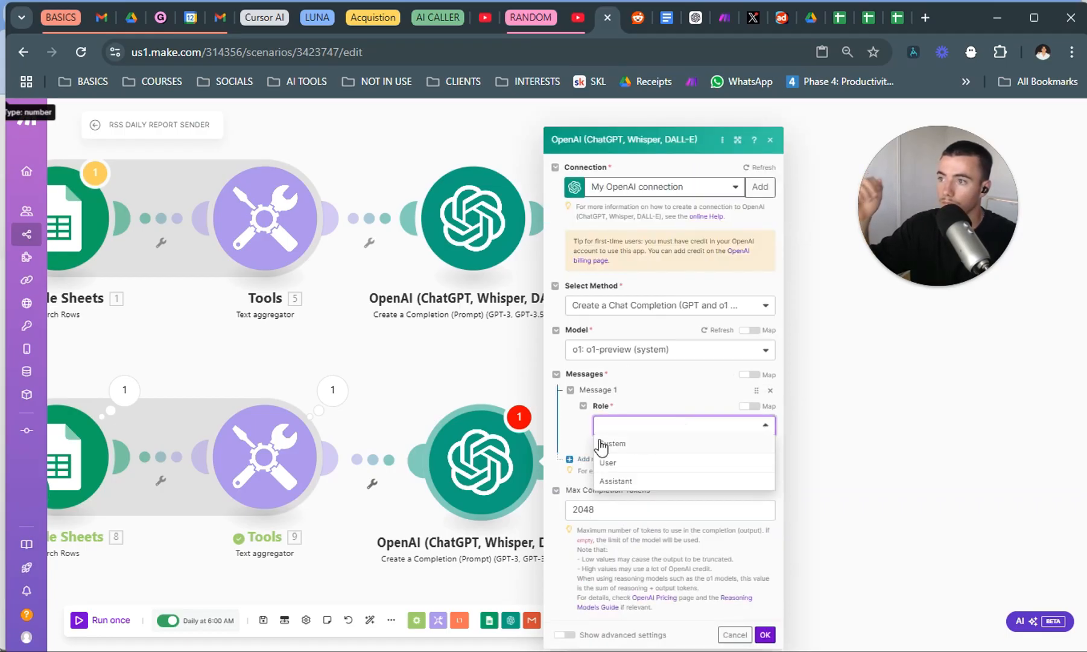
left_click(607, 462)
left_click(667, 449)
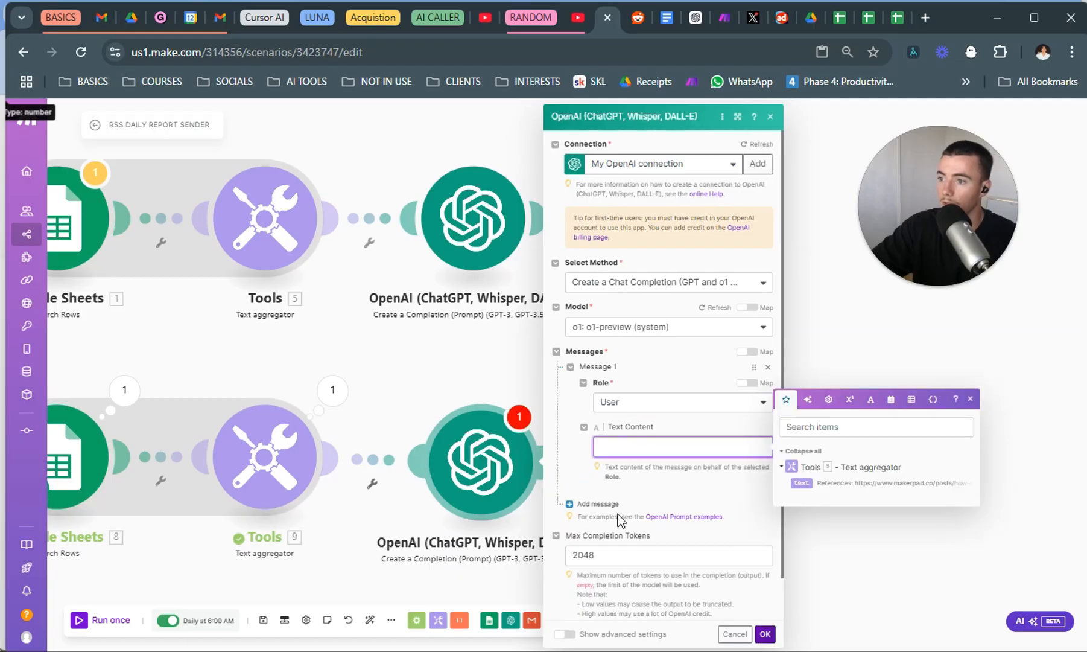
Open the original OpenAI module and examine its model, prompt text and maximum completion tokens.
left_click(468, 217)
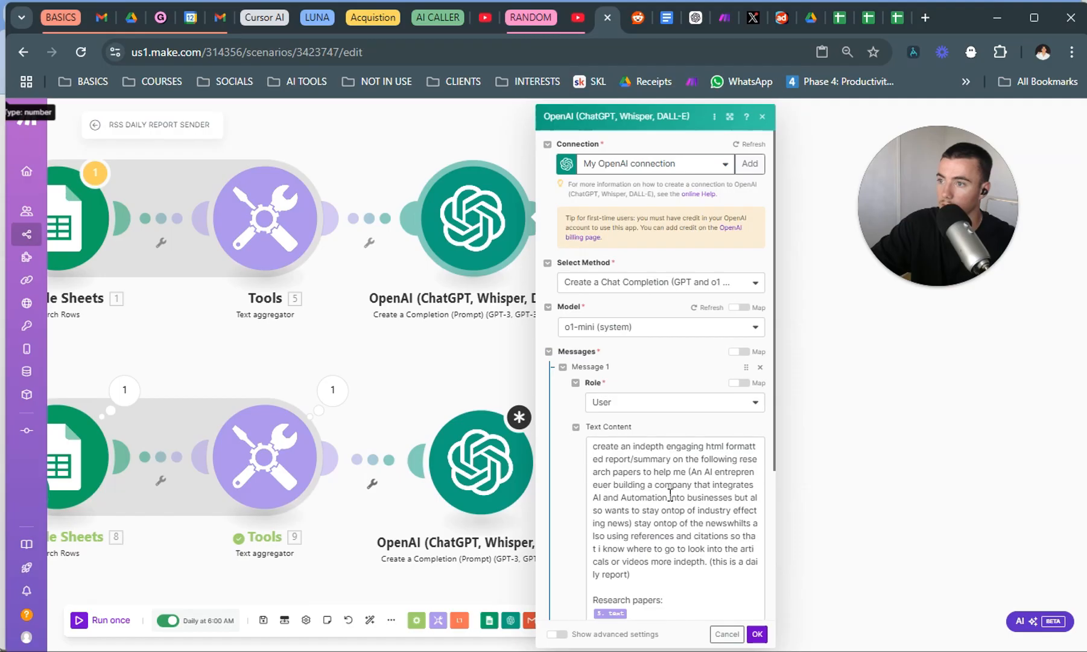
scroll(646, 467, "down", 1)
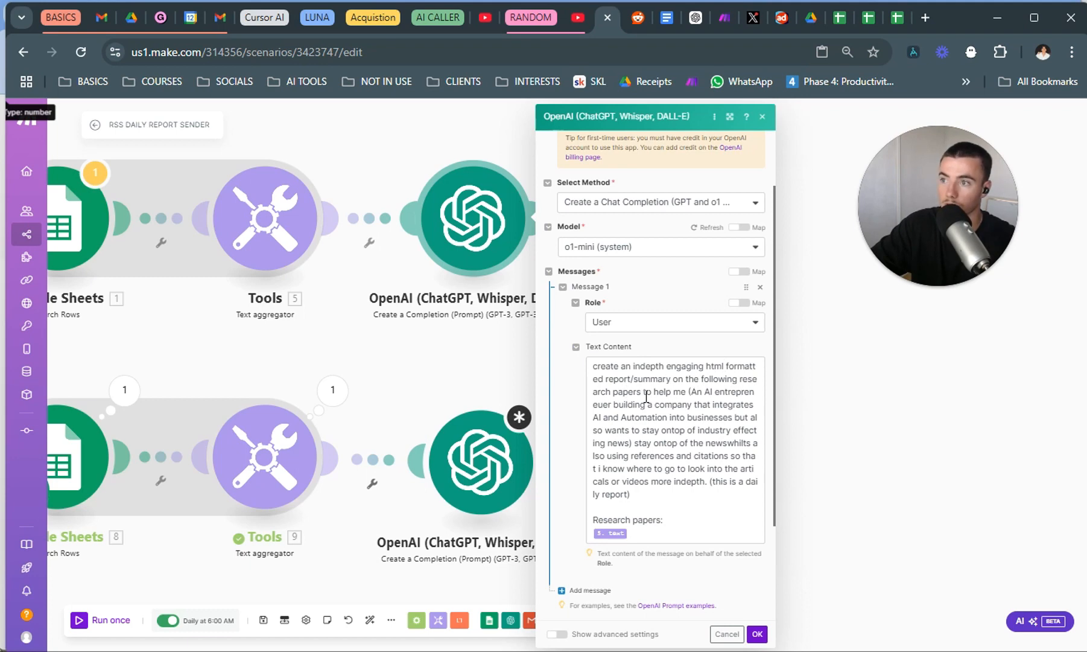
left_click_drag(643, 387, 575, 369)
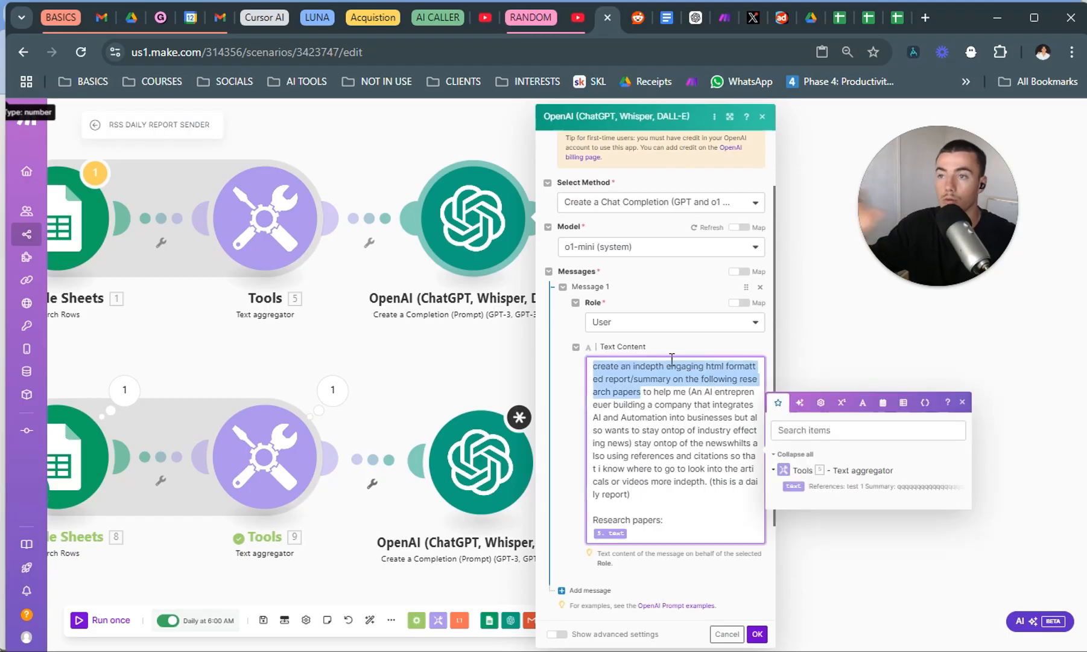
left_click(655, 394)
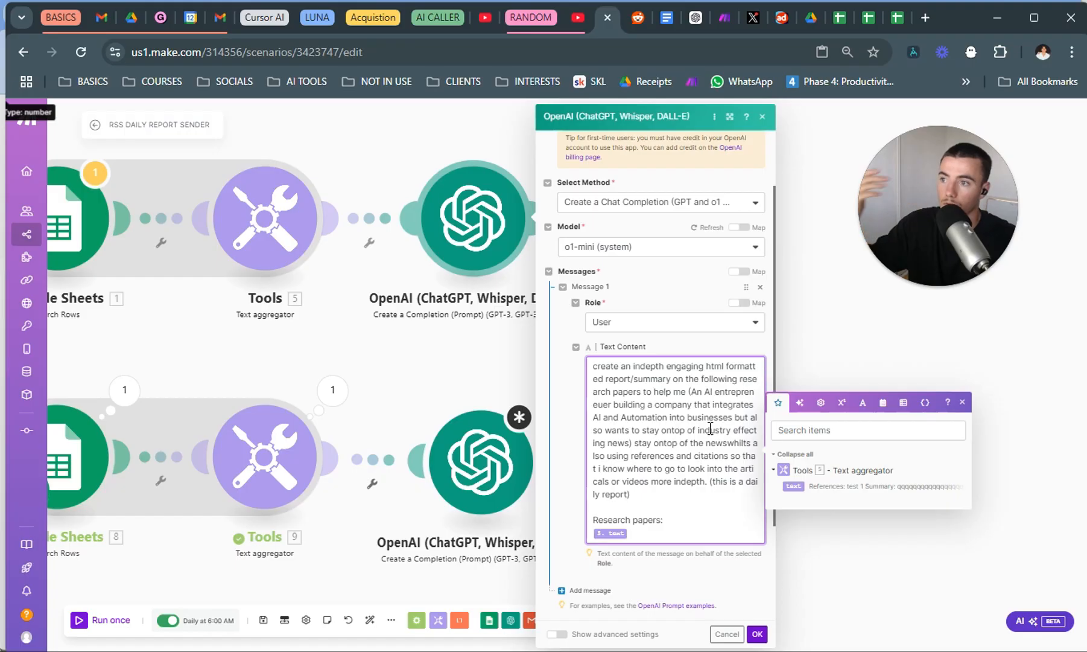
scroll(682, 450, "down", 2)
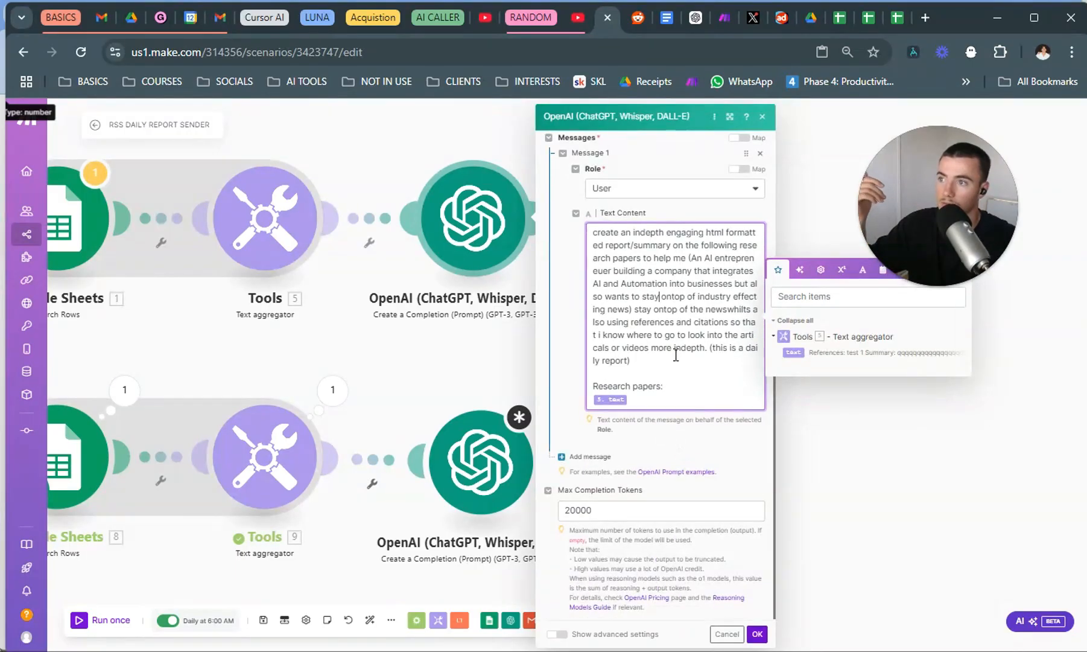
left_click(728, 310)
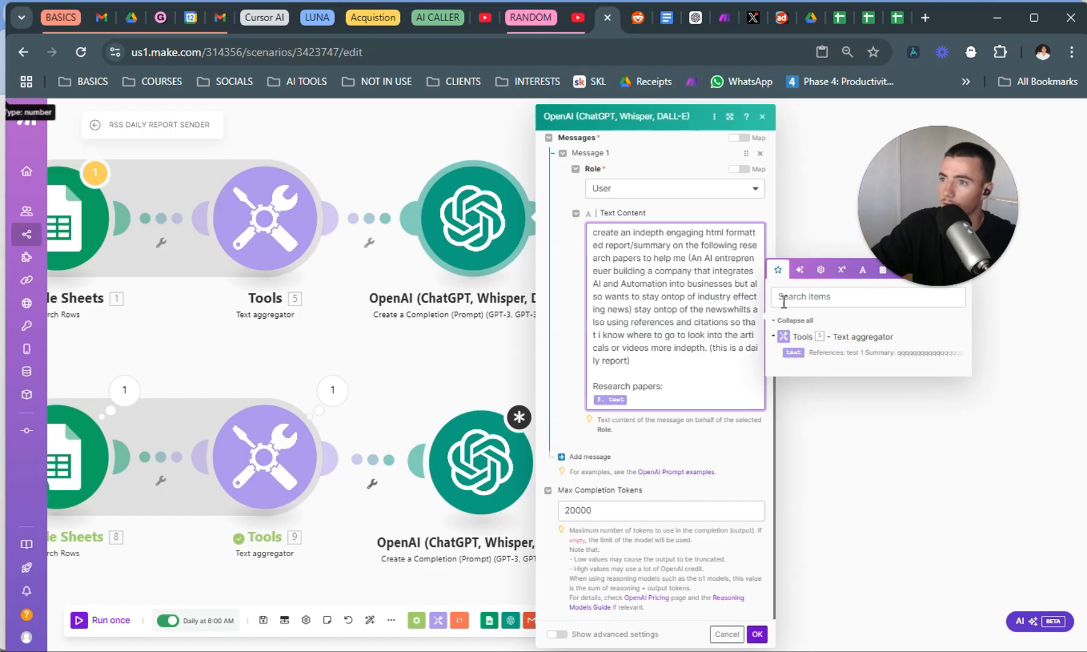
Correct "newswhilts" to "news whilst" in the original OpenAI module's prompt and close its settings.
left_click(753, 311)
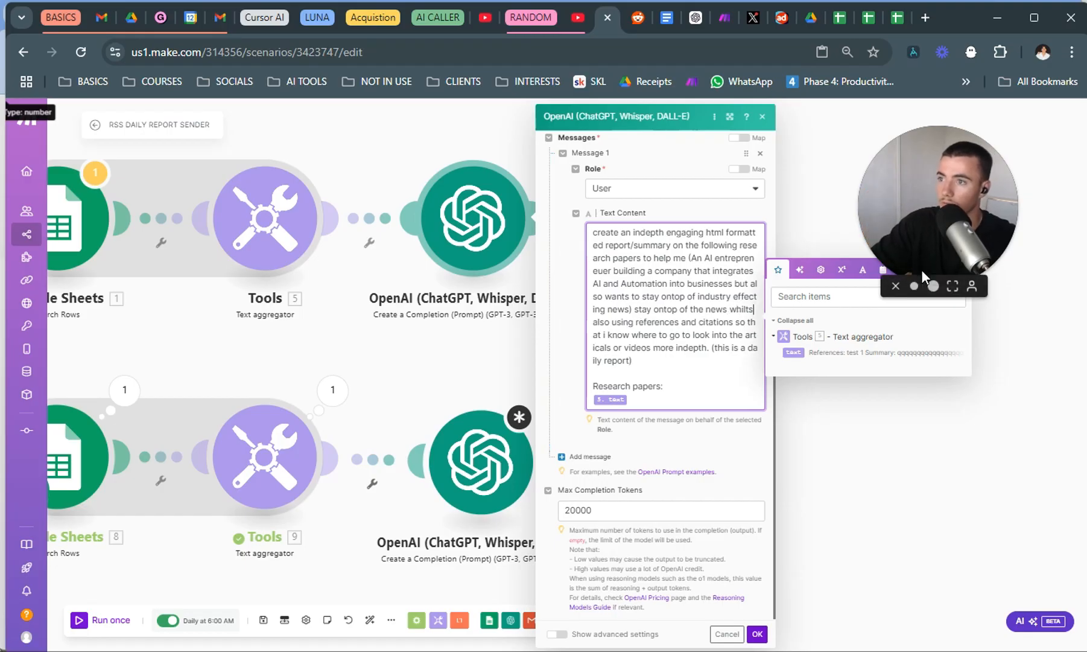
key("BackSpace")
key("BackSpace")
type("st")
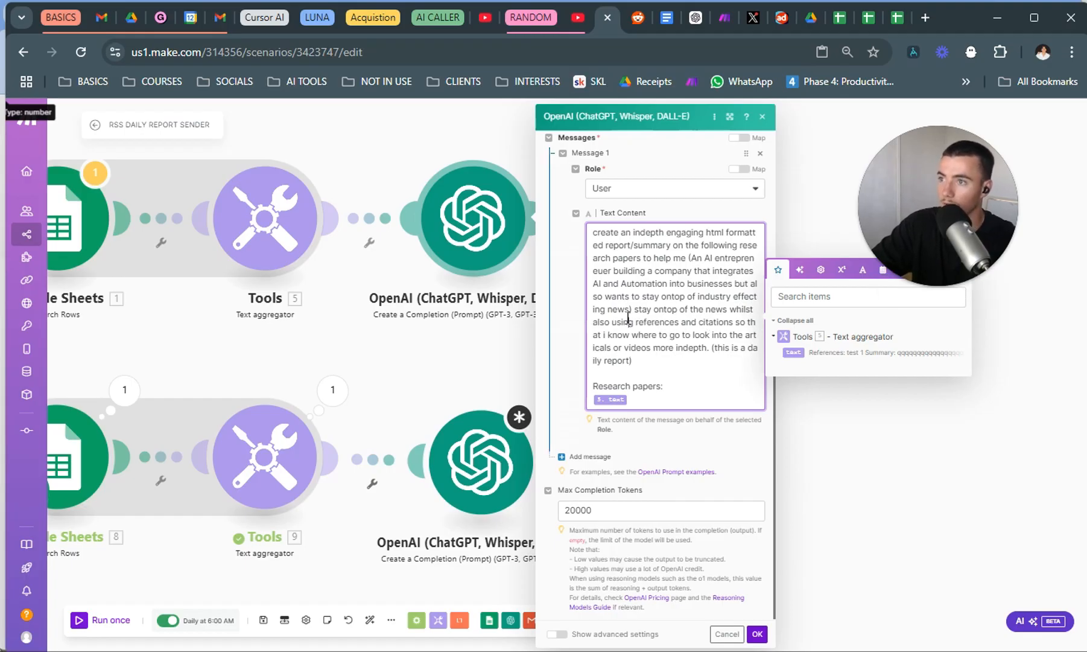
left_click_drag(721, 314, 732, 321)
left_click(644, 336)
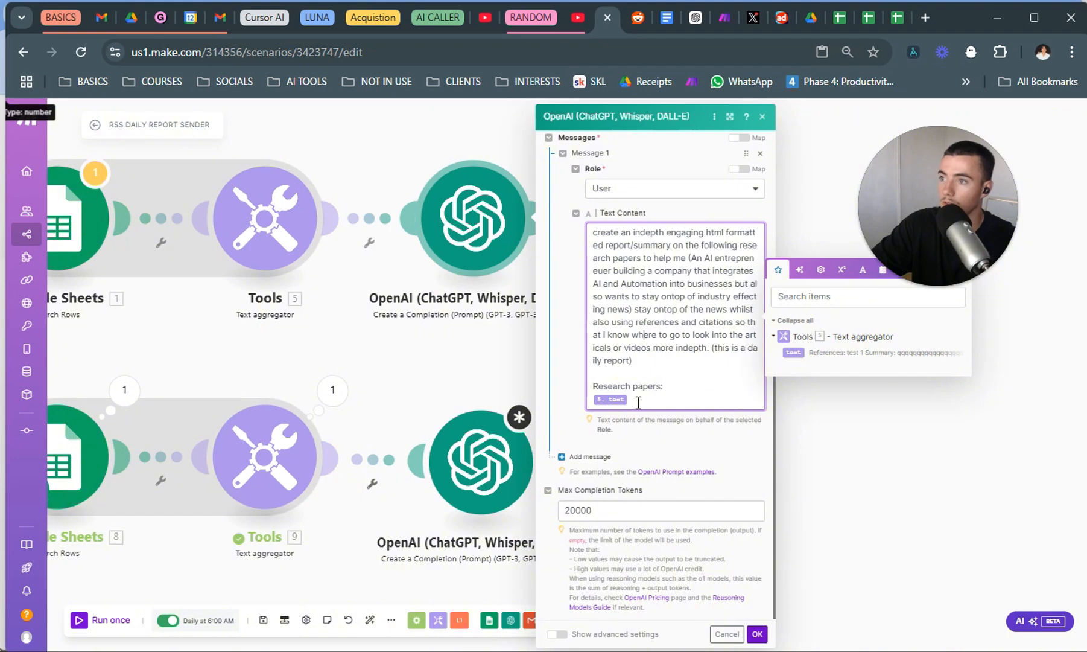
left_click(332, 390)
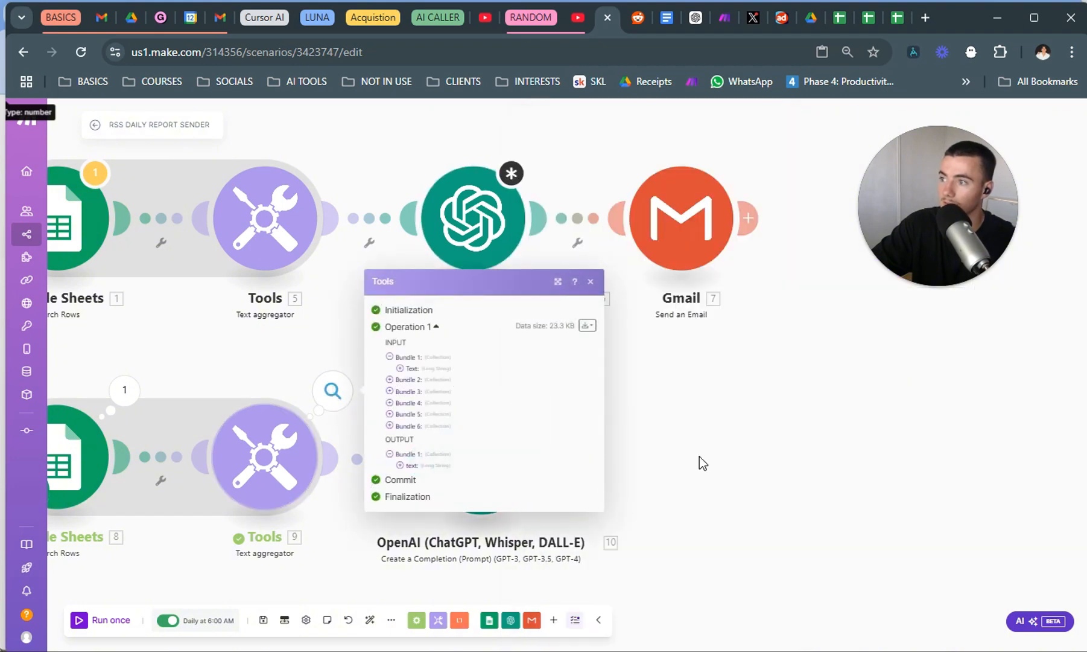
left_click(881, 442)
Copy the prompt text from the original OpenAI module into the new OpenAI module's message content.
left_click(506, 224)
scroll(741, 254, "down", 4)
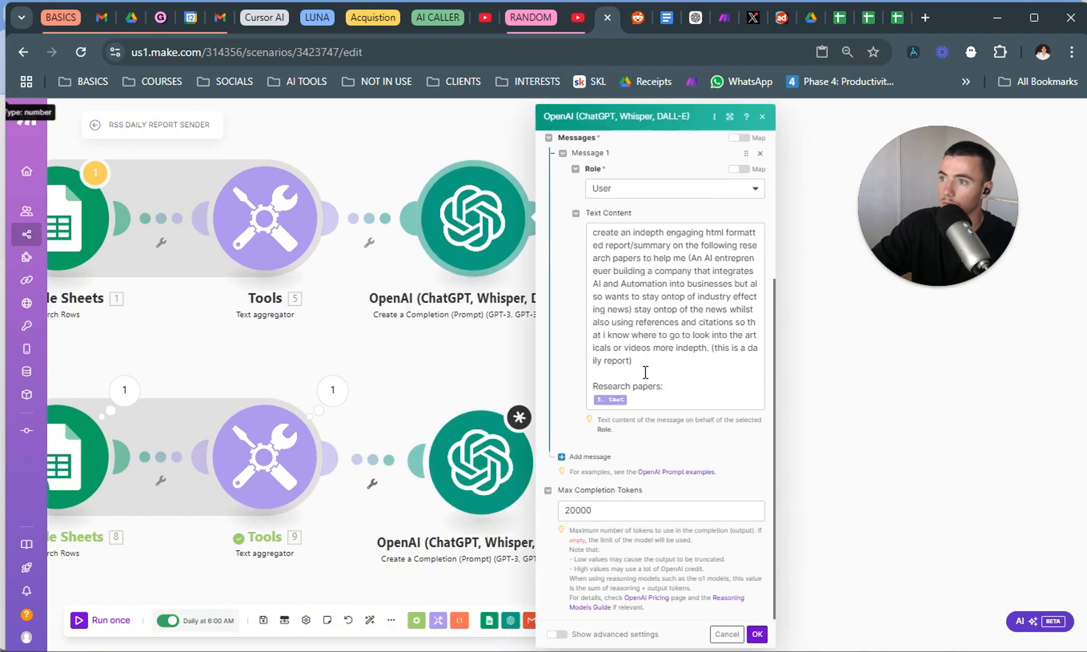
left_click_drag(676, 387, 498, 184)
key("ctrl+c")
left_click(446, 474)
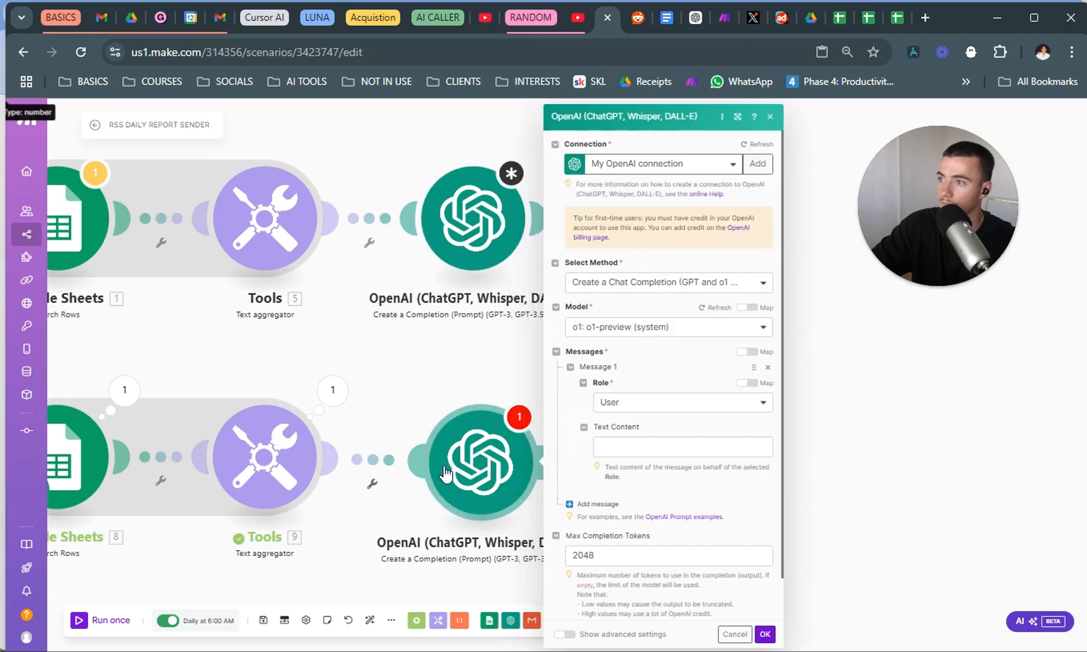
left_click(644, 447)
key("ctrl+v")
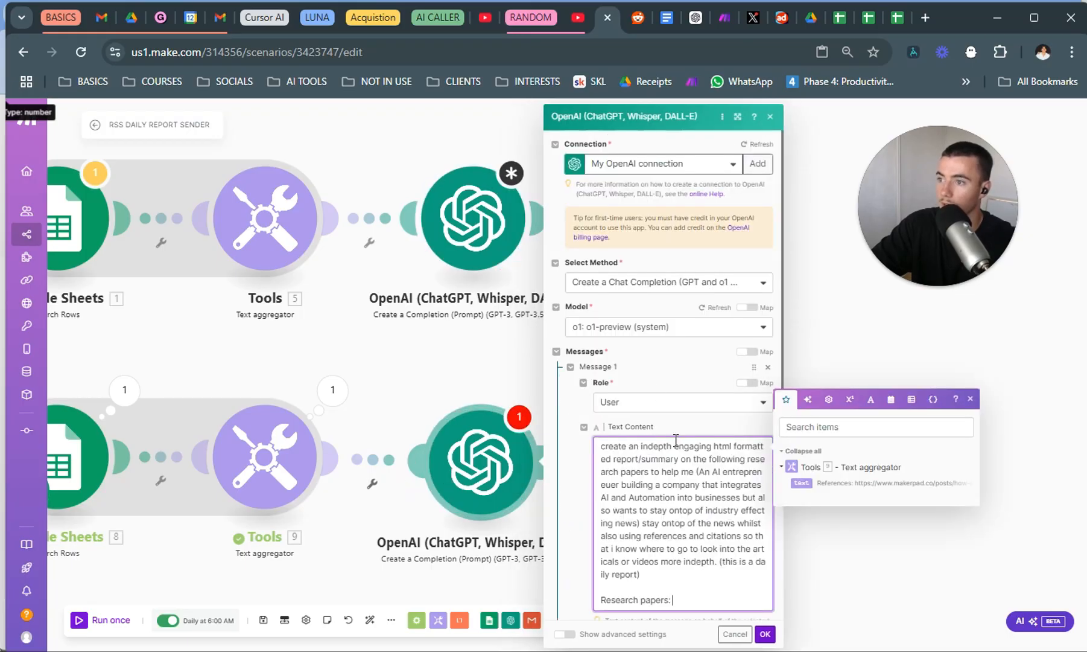
Map the new text aggregator's text output below "Research papers:" and set the maximum completion tokens to 20488, saving the module.
scroll(727, 432, "down", 3)
key("Return")
key("Return")
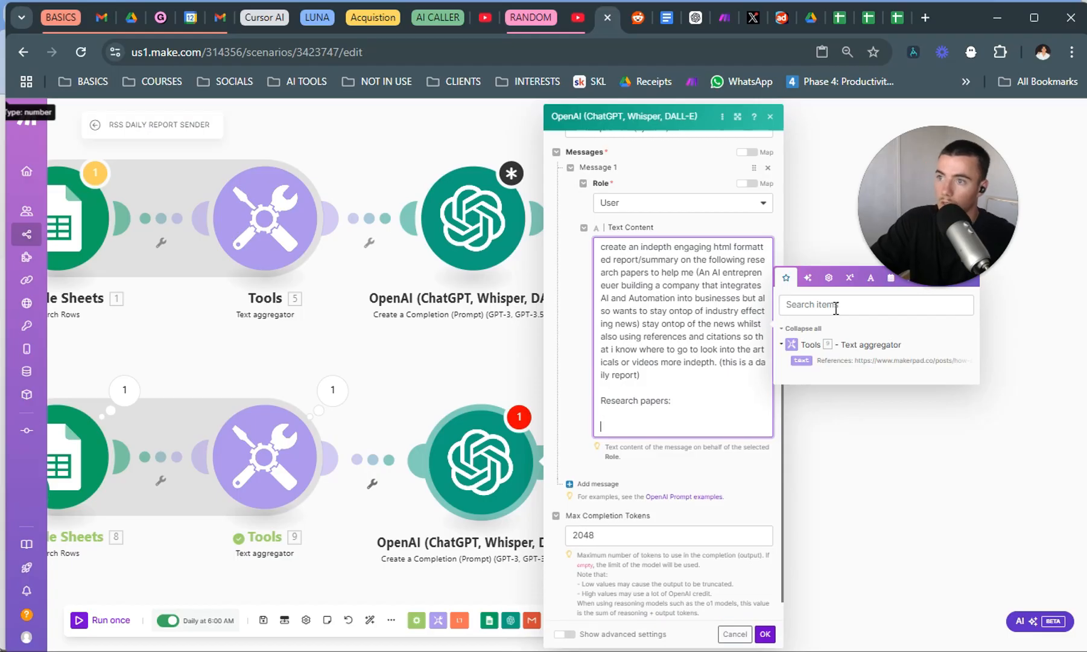
left_click(801, 360)
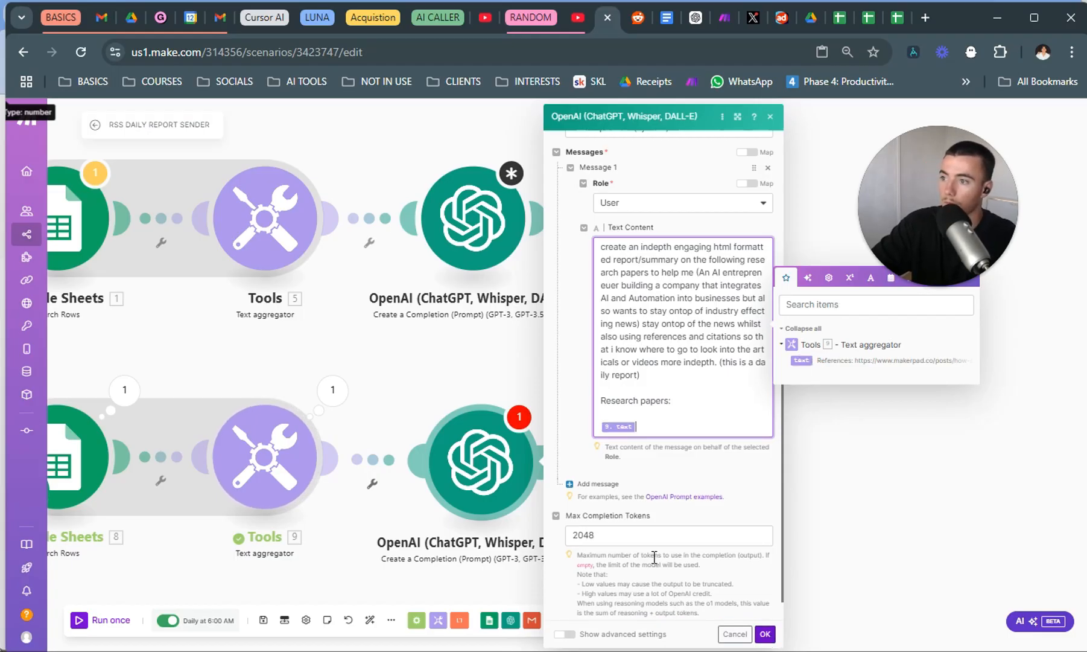
left_click(639, 537)
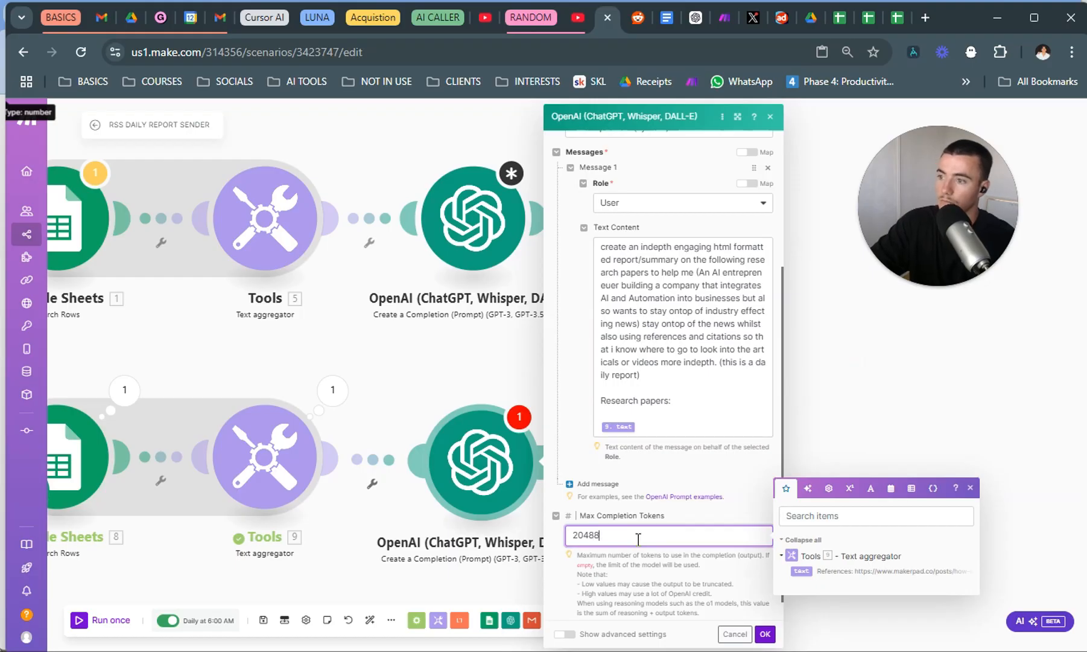
left_click(765, 634)
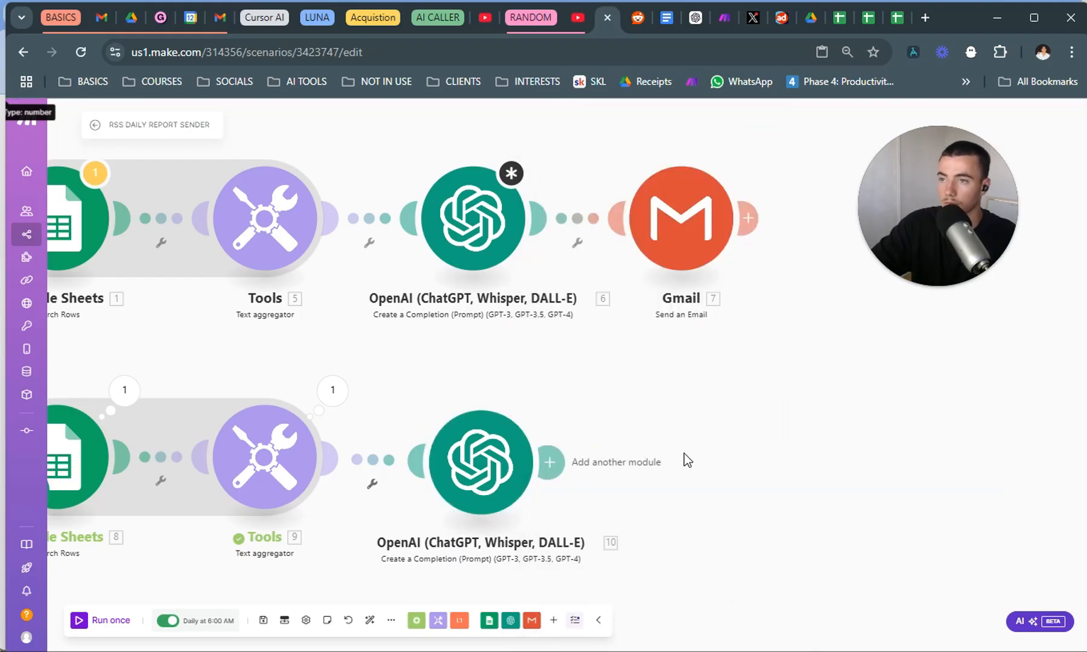
Add a Gmail Send an Email module after the new OpenAI module.
left_click_drag(608, 393, 693, 343)
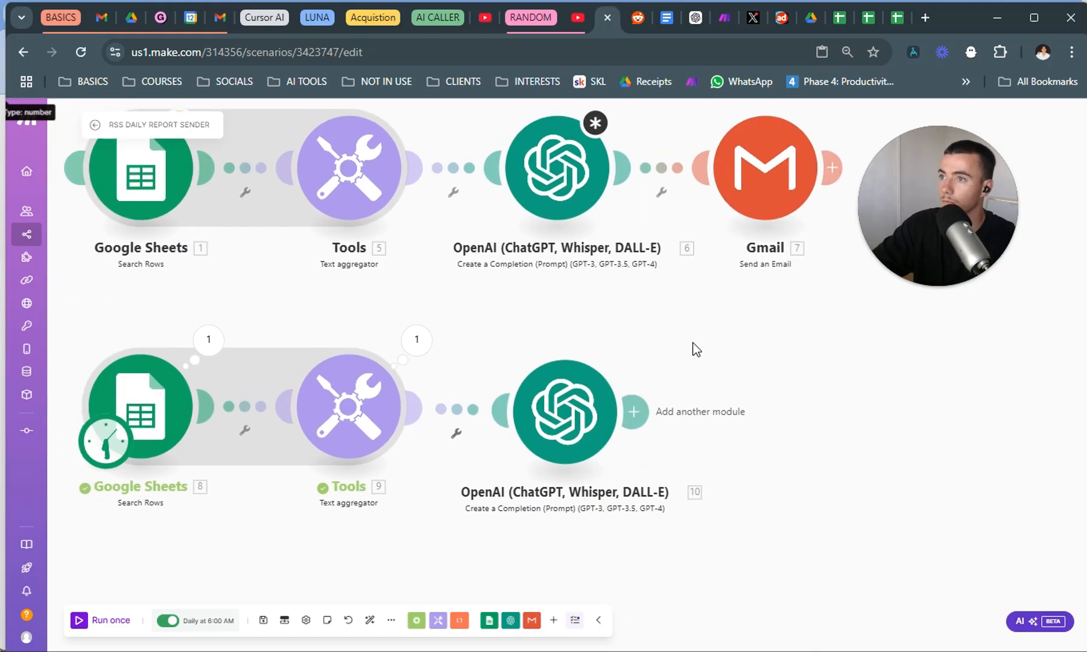
right_click(752, 194)
left_click(760, 388)
right_click(761, 389)
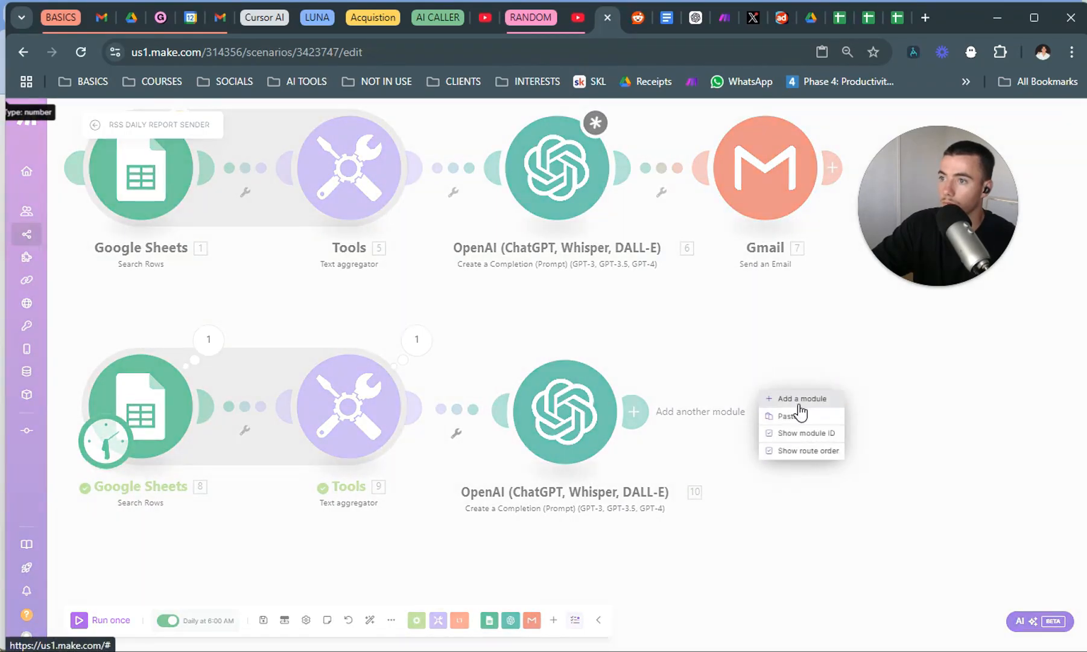
left_click(801, 412)
left_click(892, 417)
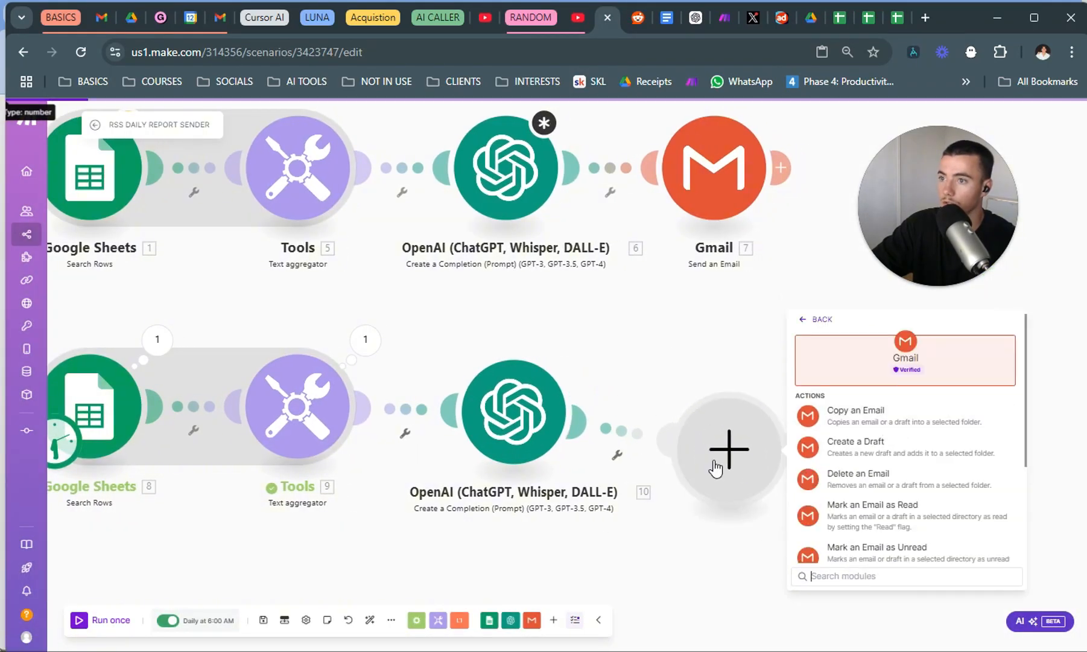
scroll(908, 483, "down", 3)
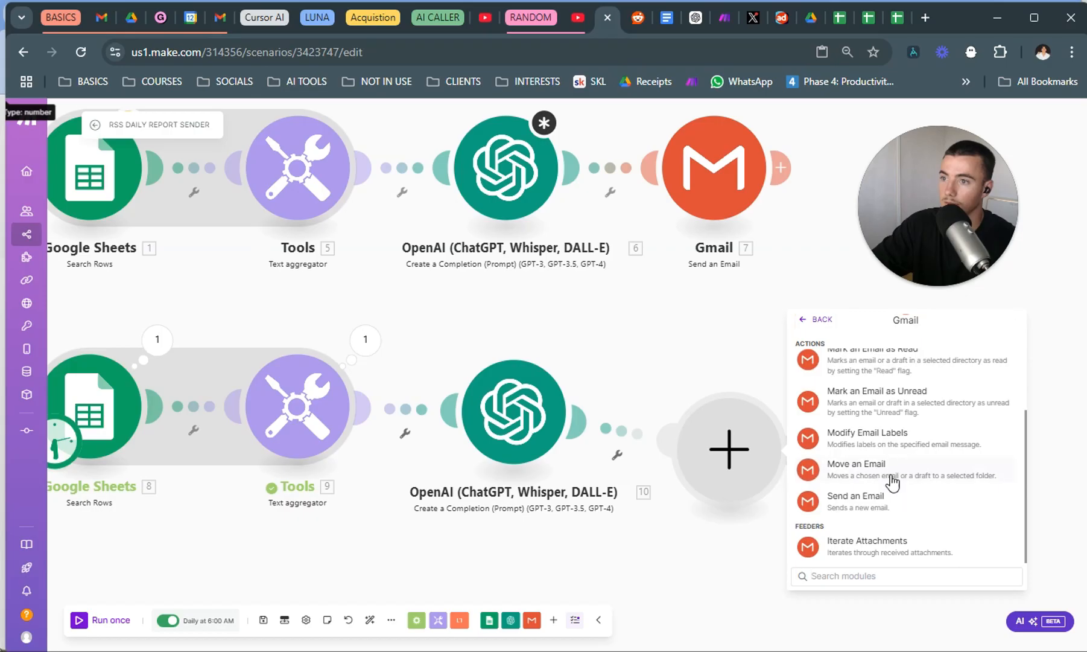
left_click(889, 518)
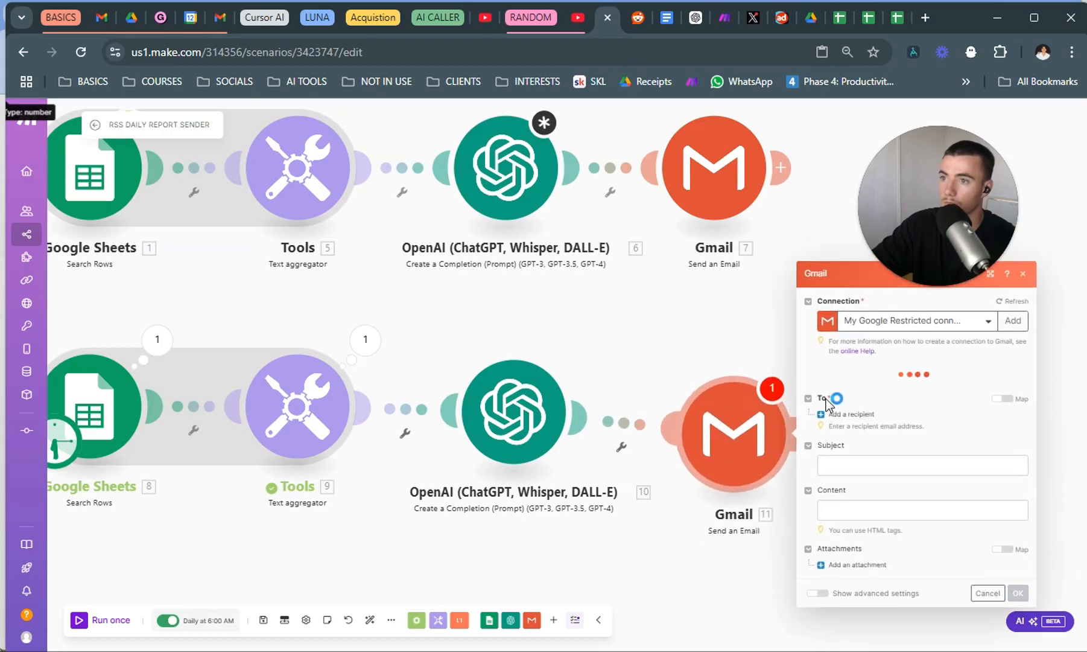
Add a recipient entry to the new Gmail module, map the OpenAI Result into the email content, and save the module.
left_click(846, 415)
left_click(909, 398)
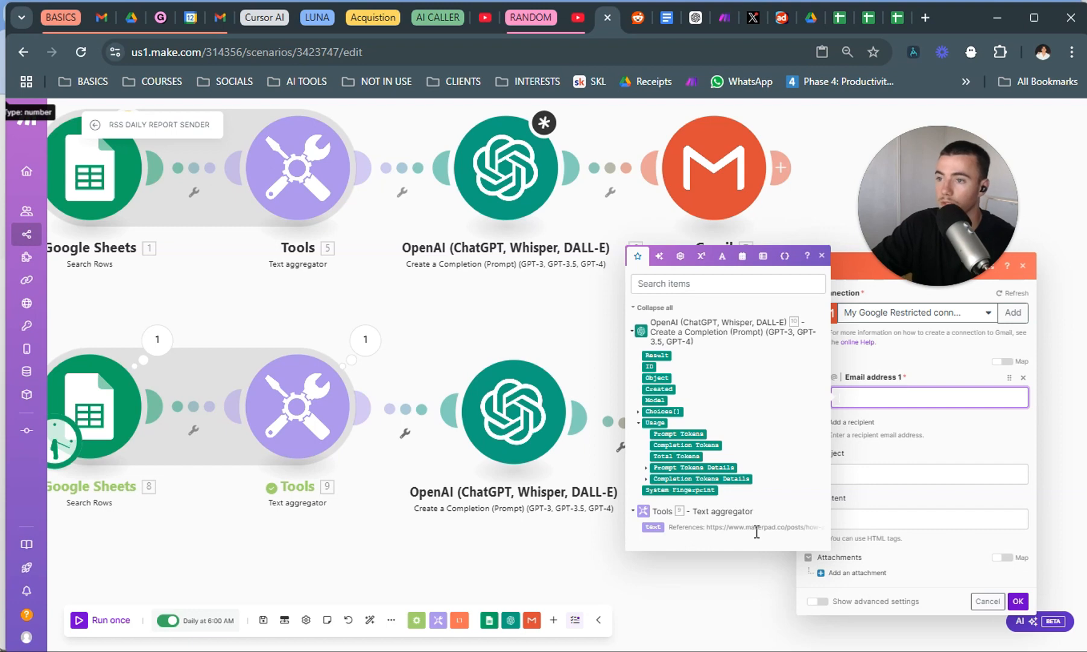
left_click(686, 585)
left_click(731, 433)
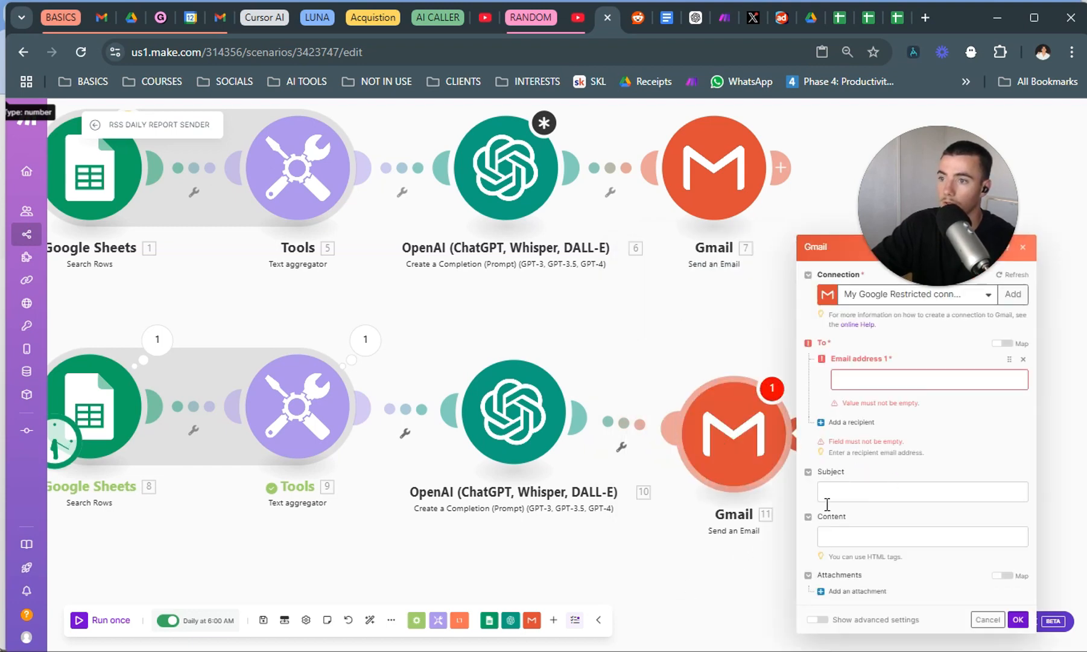
left_click(828, 494)
left_click(873, 533)
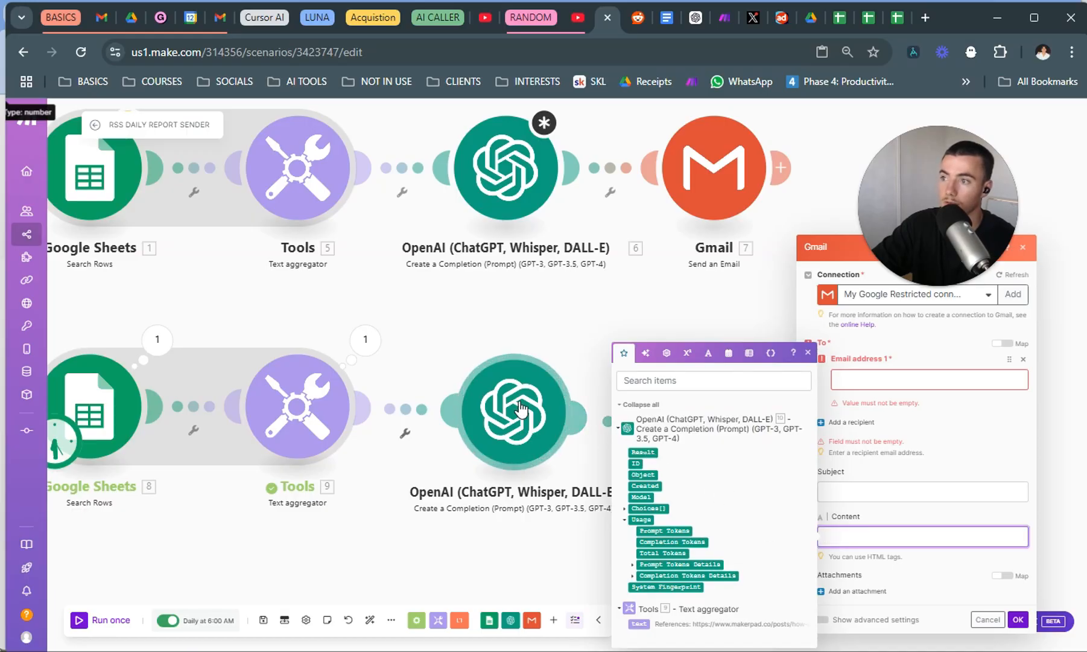
left_click(643, 452)
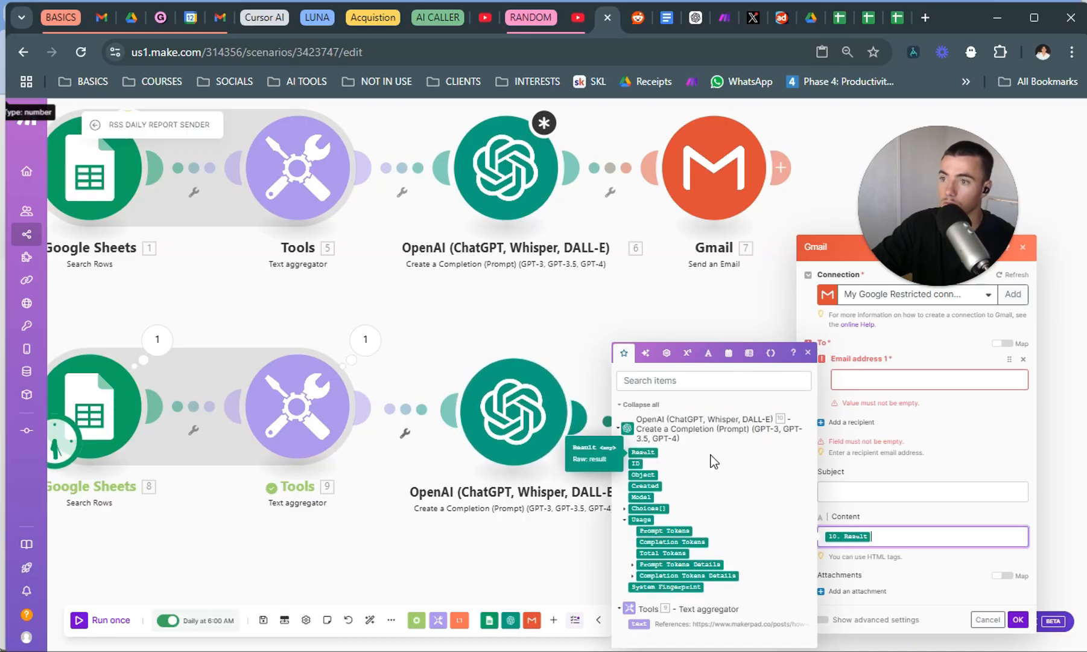
left_click(1019, 620)
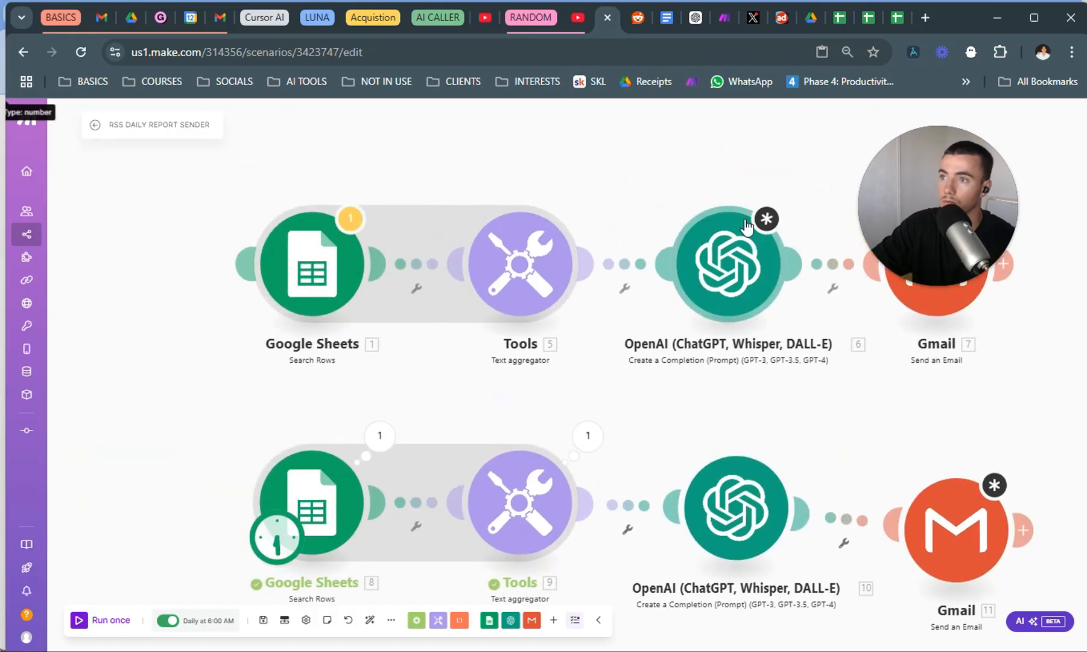
Insert "red themed" before "html formatted" in the original OpenAI module's prompt and save the module.
left_click(747, 227)
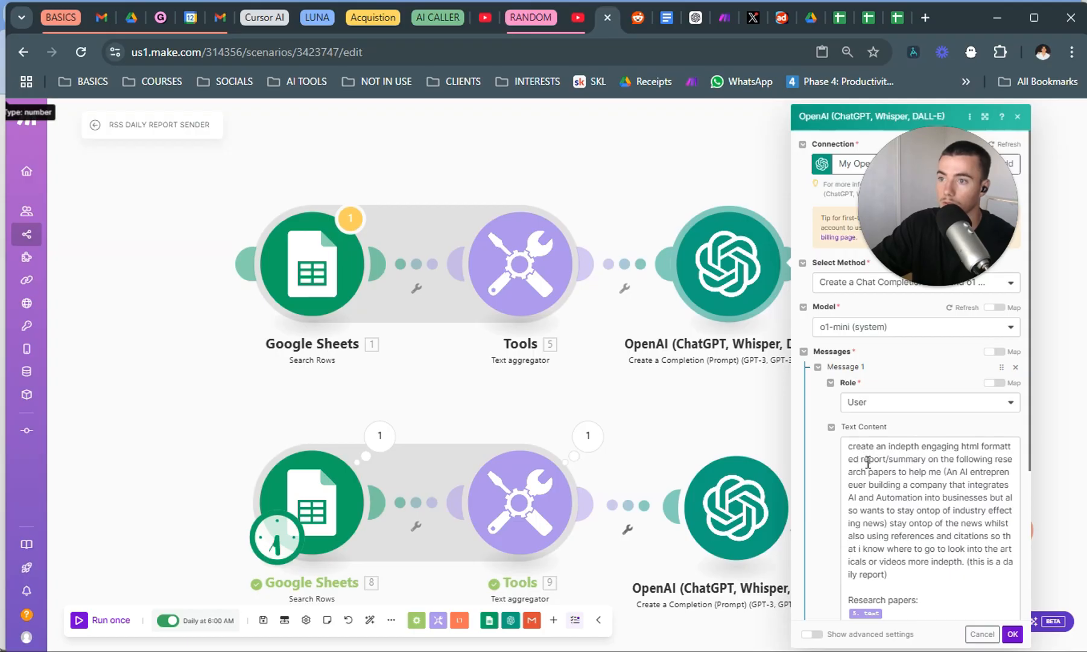
left_click(960, 445)
type("rec")
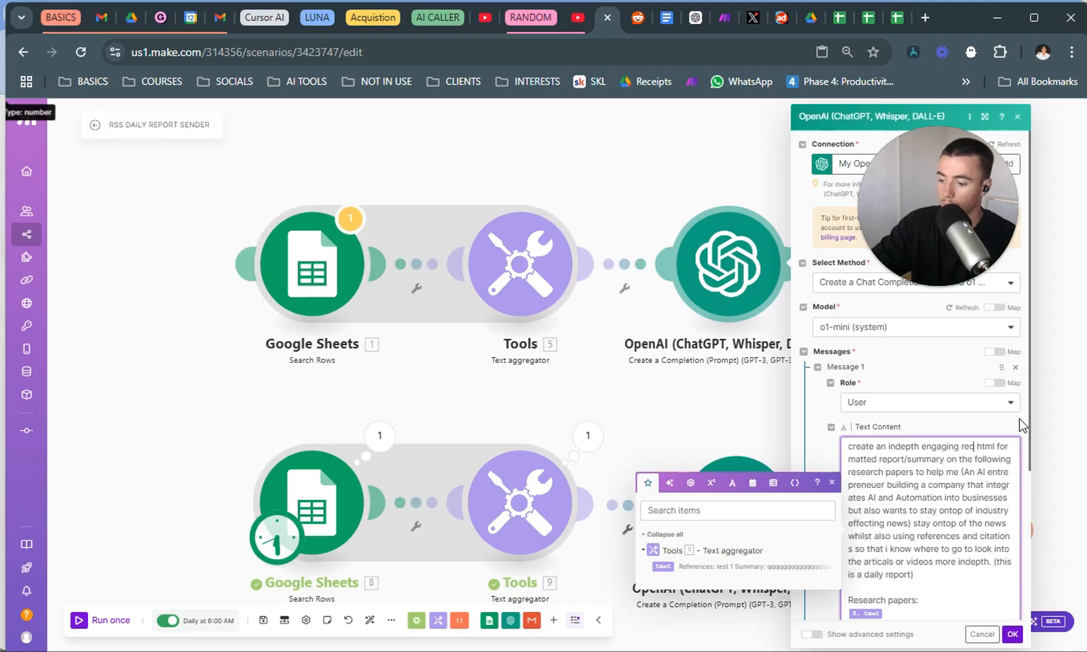
key("BackSpace")
type("d themed")
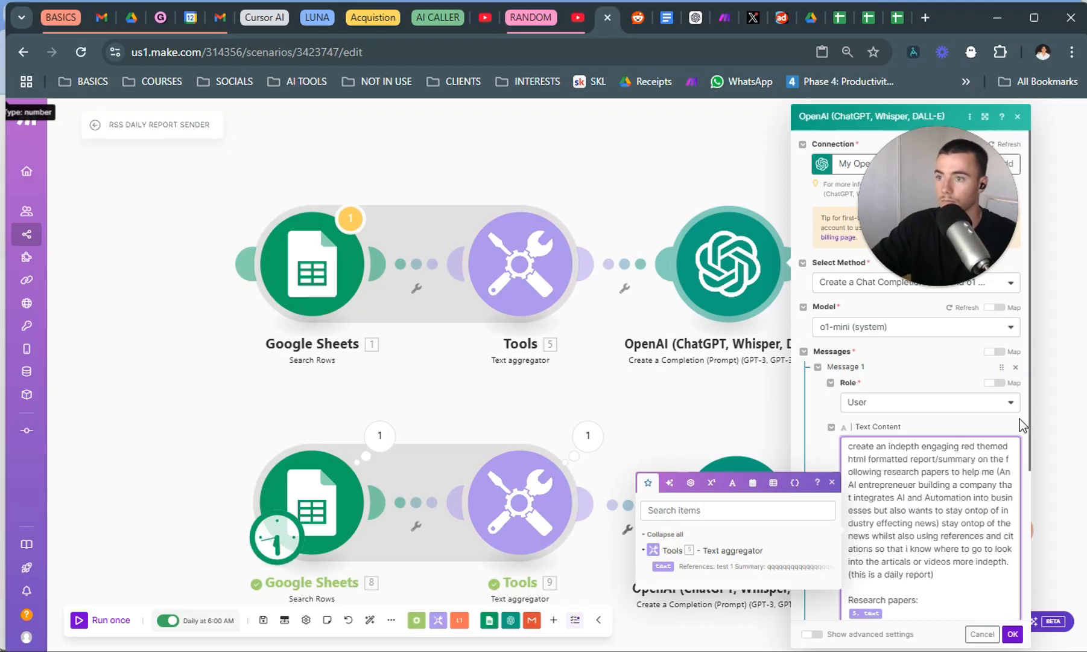
left_click(1013, 633)
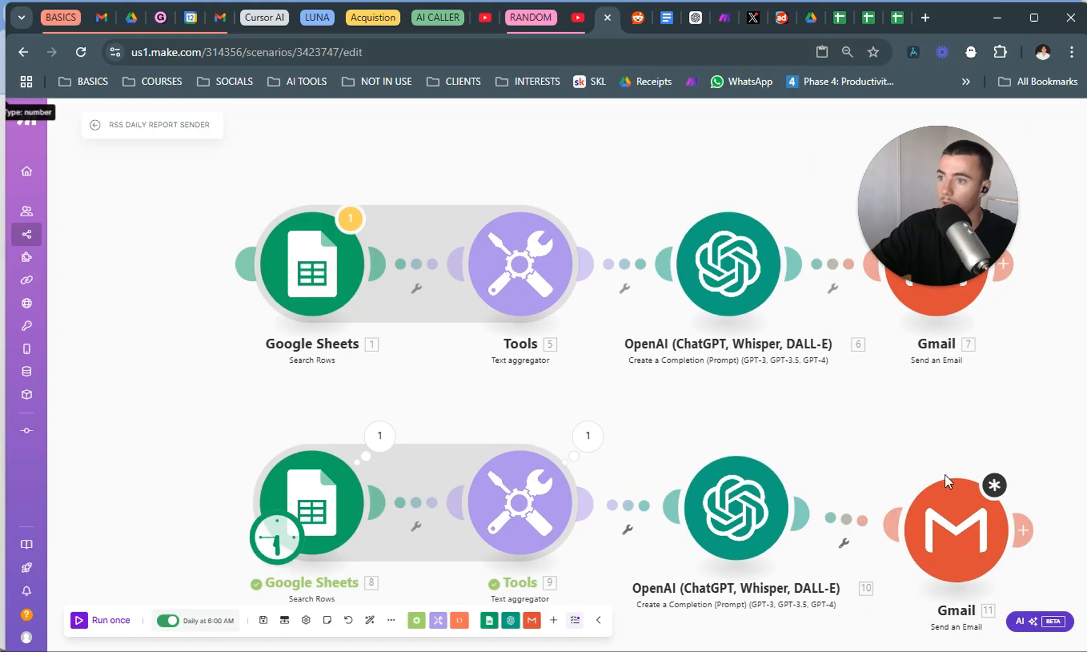
Run the original report scenario once and check Gmail's Daily Dive label for the incoming report.
left_click_drag(969, 416, 842, 401)
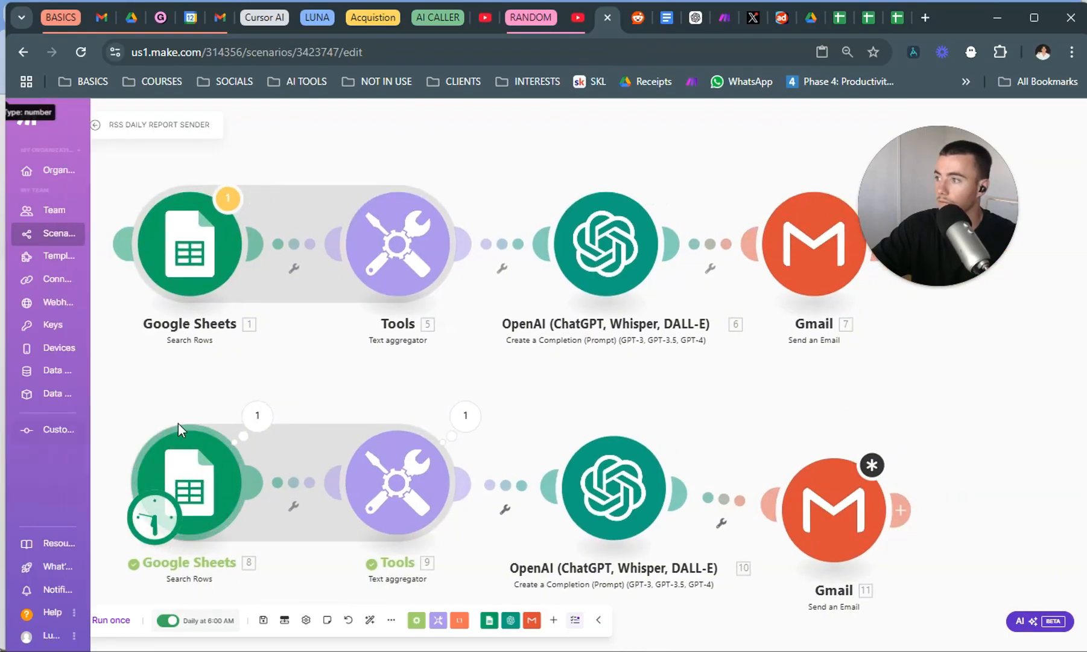
left_click(95, 125)
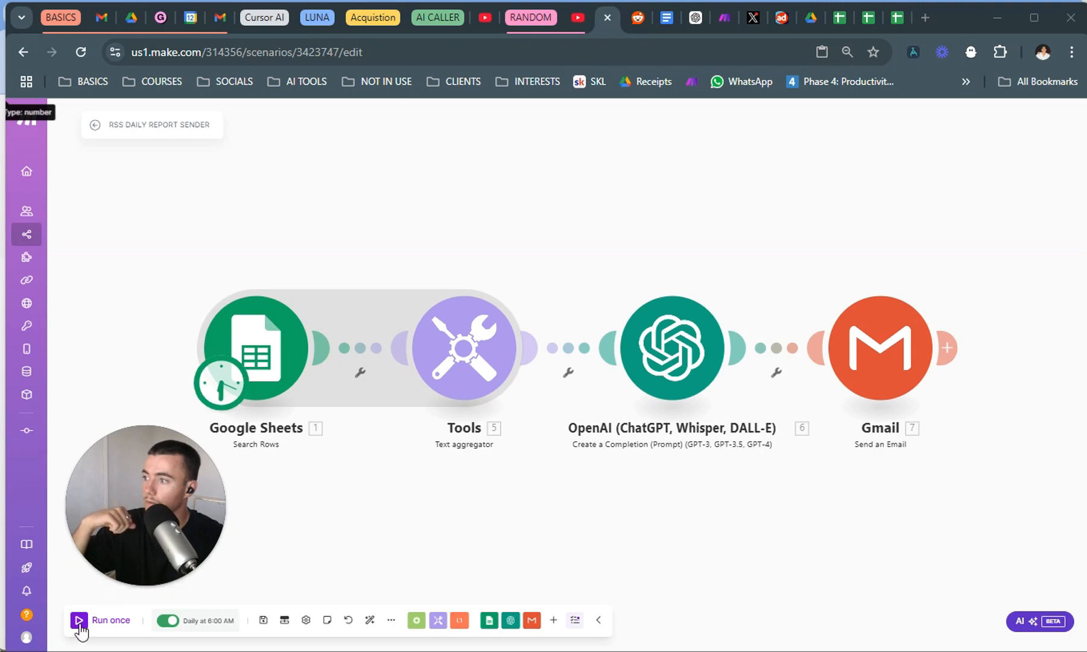
left_click(80, 620)
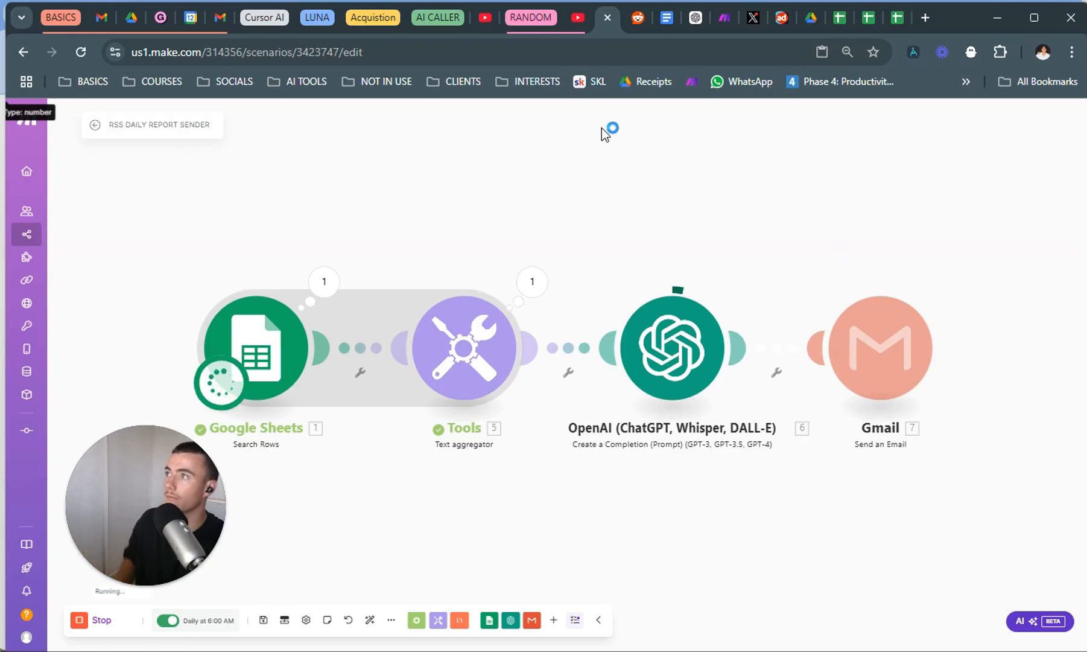
key("ctrl+1")
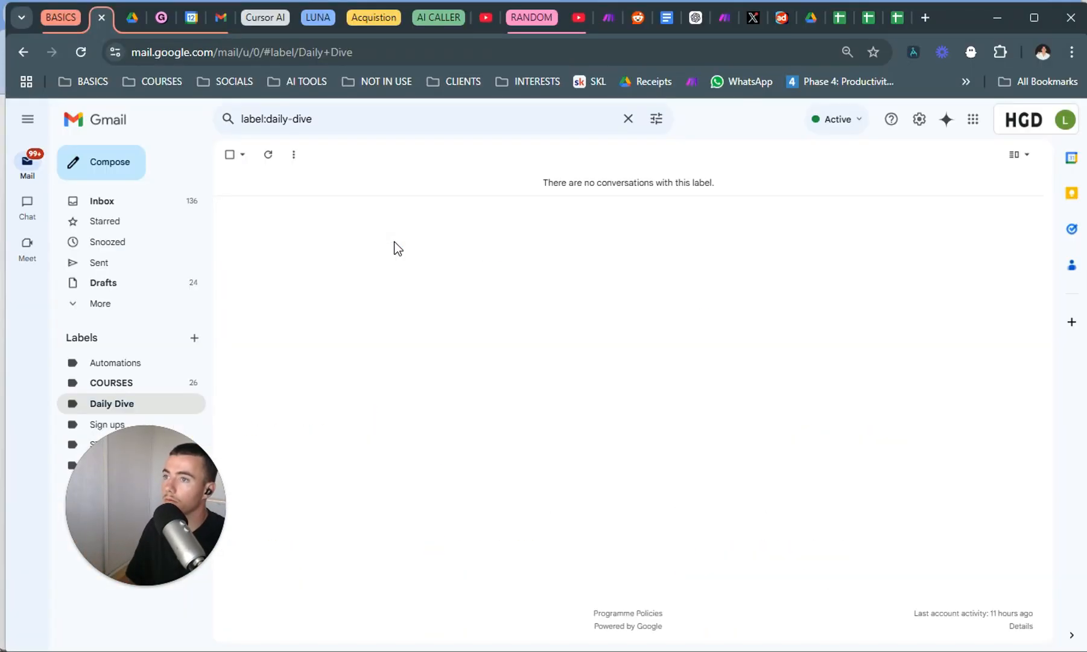
left_click(603, 17)
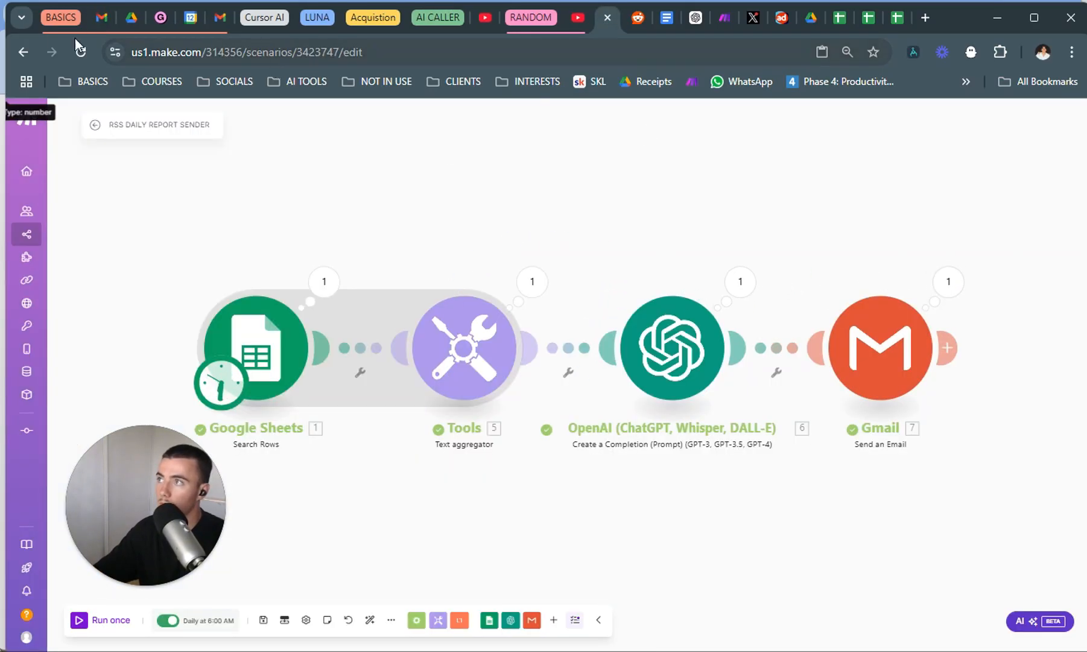
Switch to Gmail, open the DAILY DIVE email, and review the generated report's styling, sections and references.
left_click(112, 15)
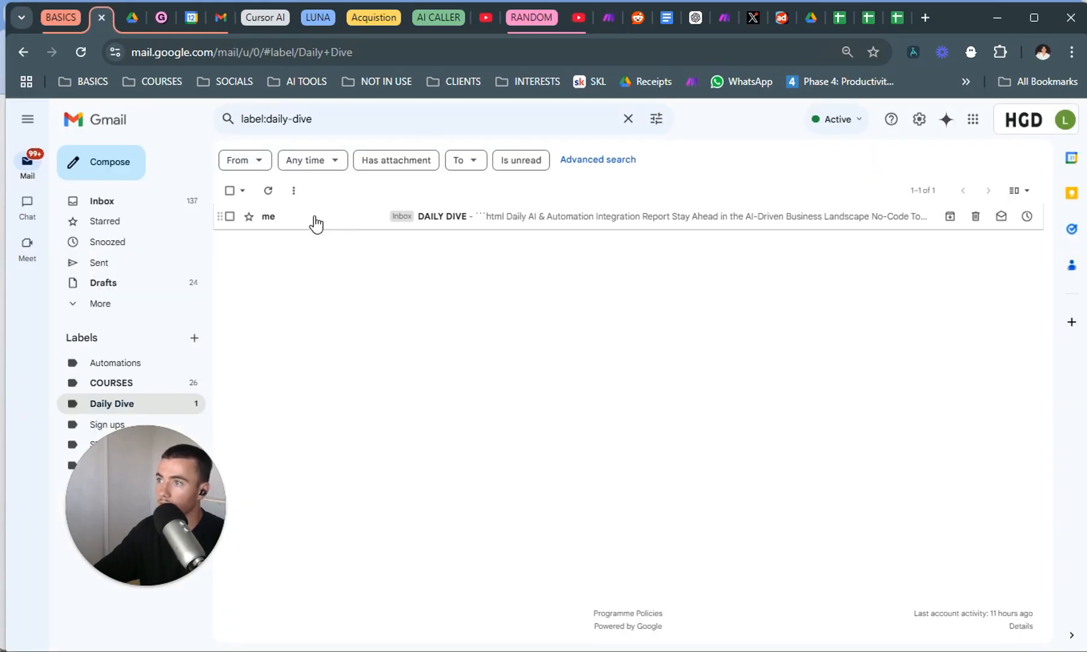
left_click(369, 218)
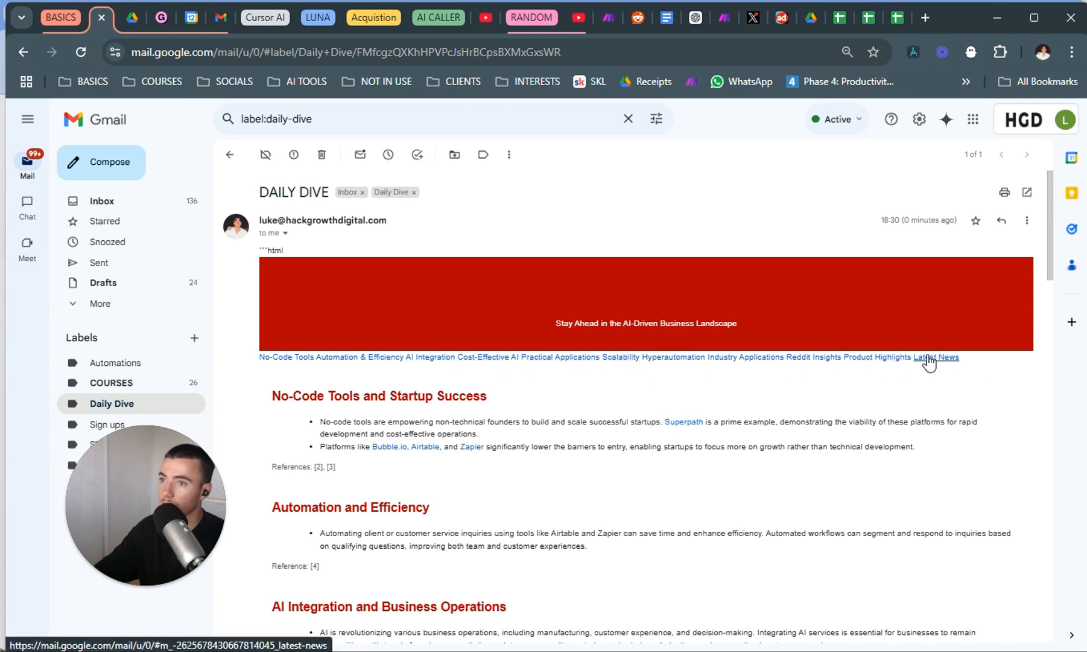
scroll(418, 375, "down", 3)
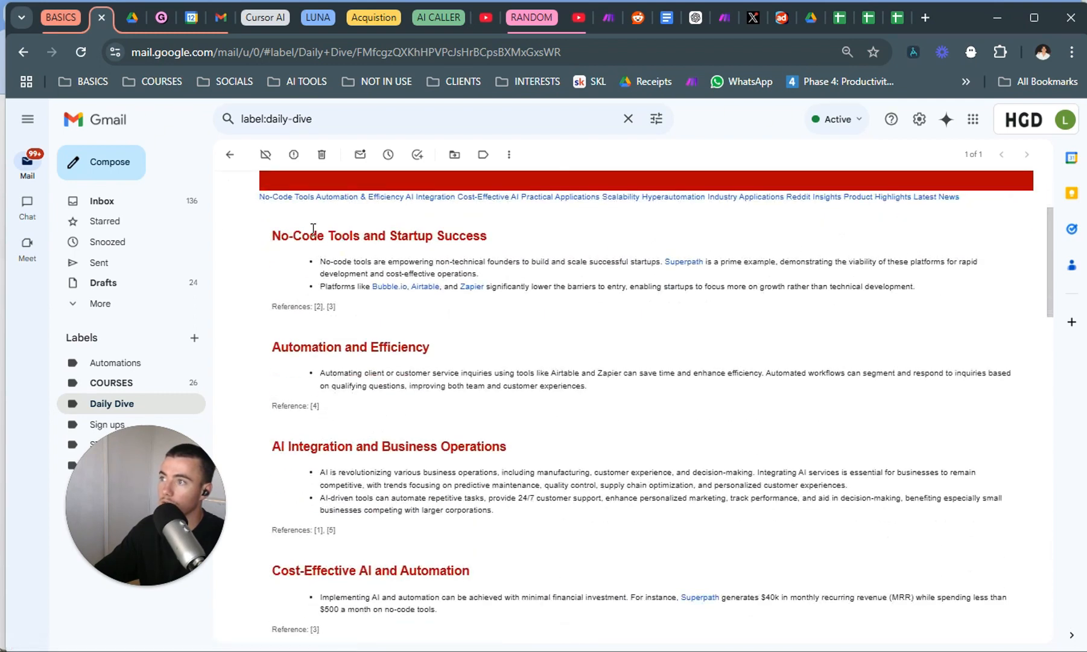
scroll(345, 324, "down", 3)
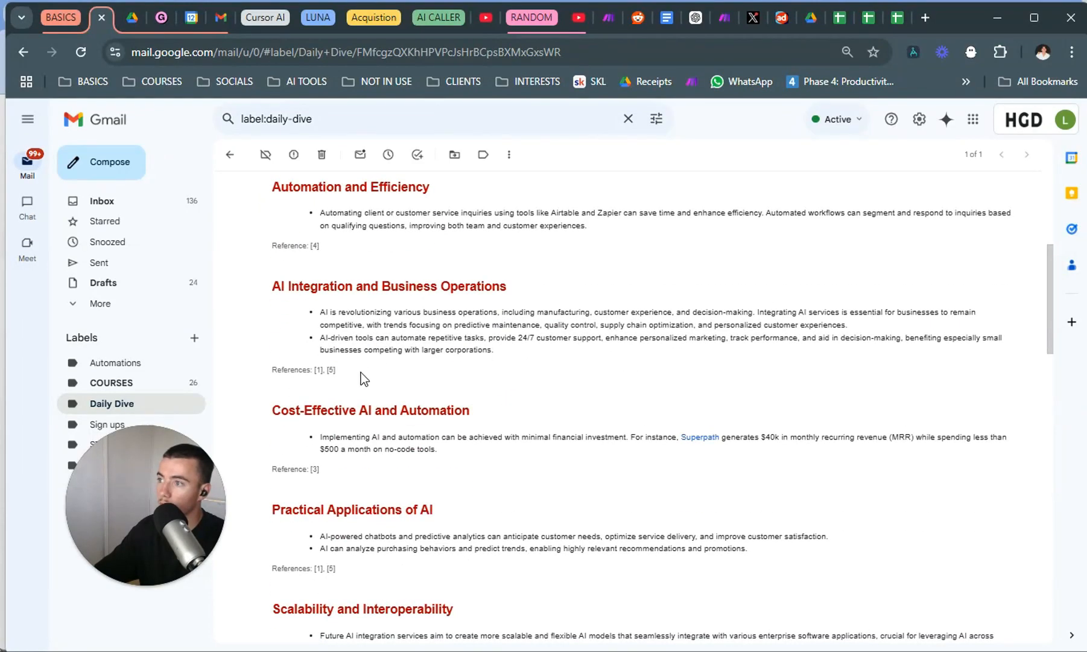
scroll(359, 378, "down", 6)
scroll(353, 362, "up", 5)
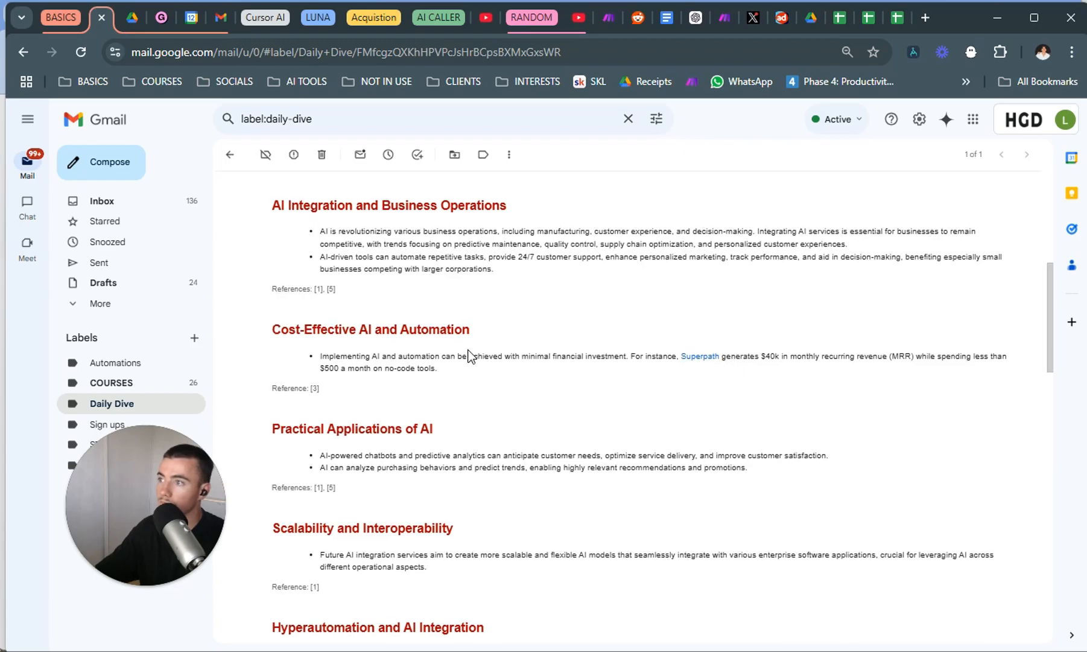
Read the report down to its Product Hunt highlights, open the Shortcut entry's link to check it, and close that page.
scroll(469, 350, "up", 5)
scroll(465, 340, "down", 5)
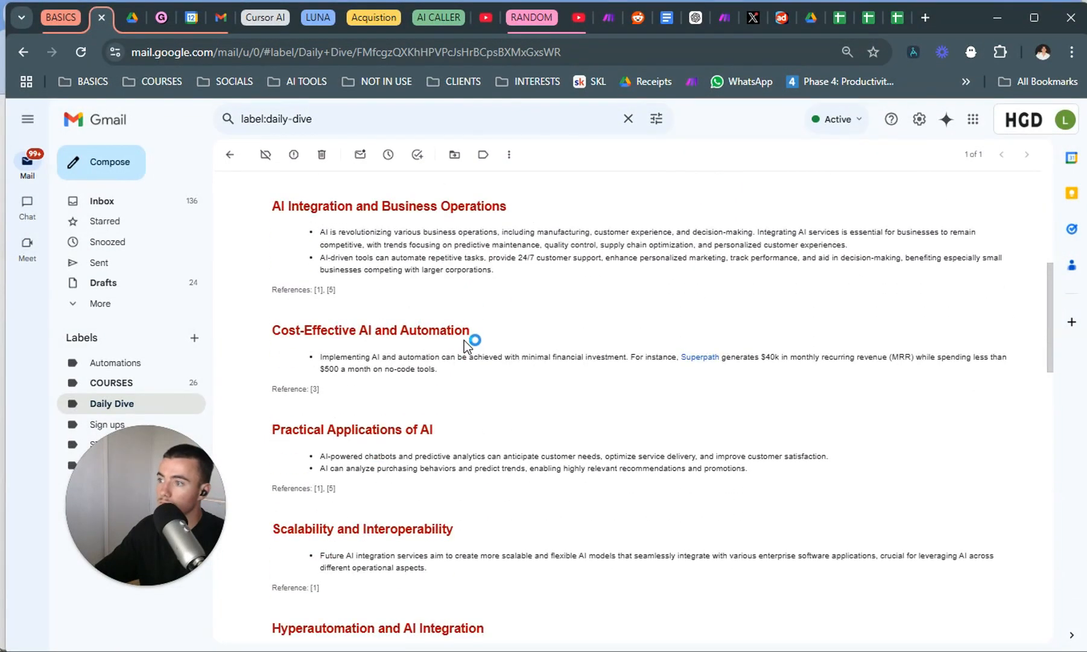
scroll(465, 344, "down", 6)
scroll(482, 422, "down", 12)
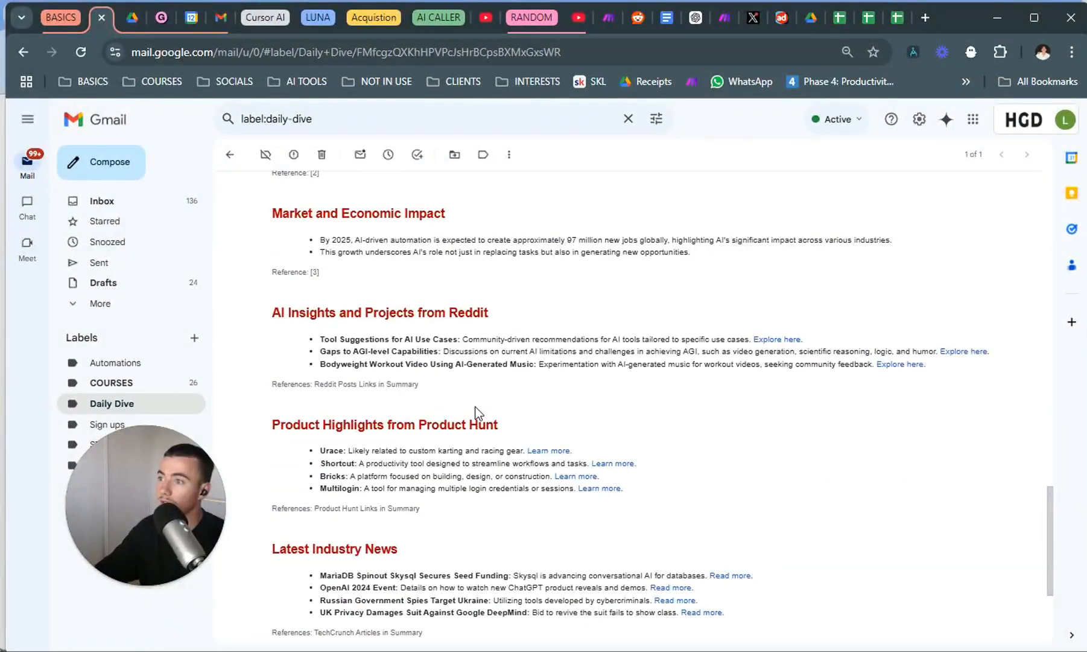
scroll(475, 417, "down", 3)
scroll(463, 449, "up", 3)
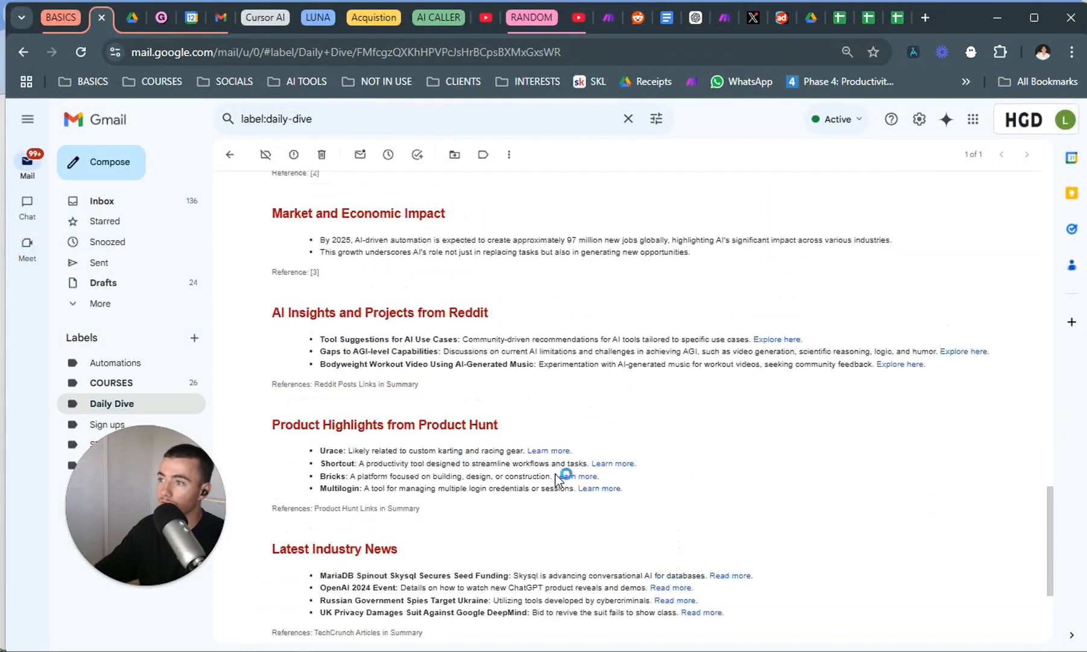
left_click(617, 459)
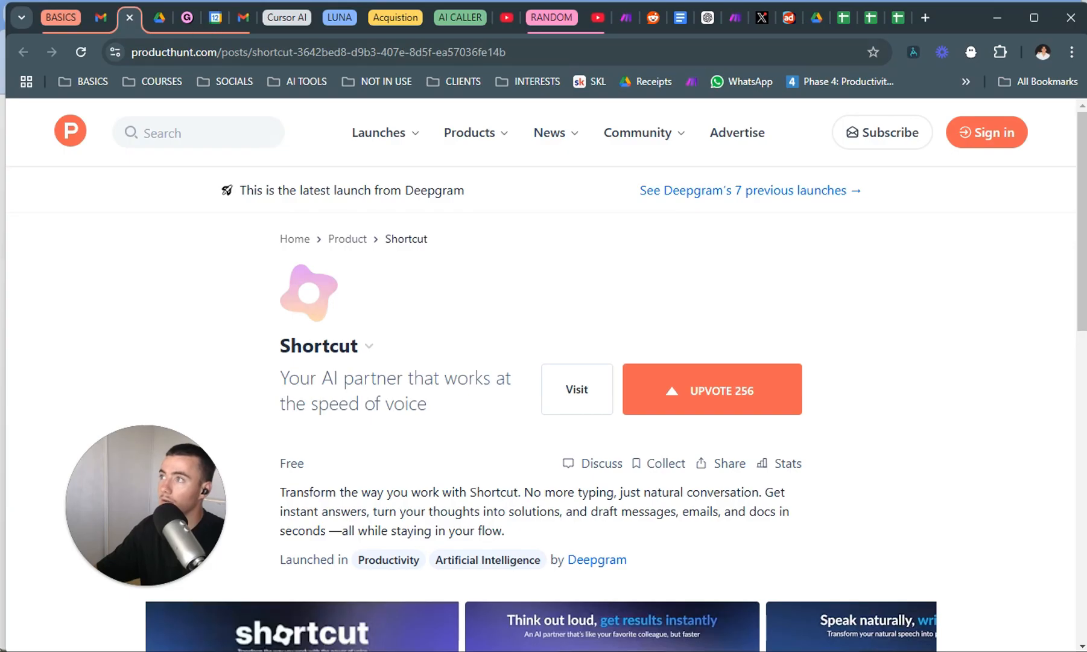
left_click(129, 18)
Review the full report email again, examining the red header and footer, topic sections, Reddit insights, product highlights and industry news.
scroll(449, 398, "down", 3)
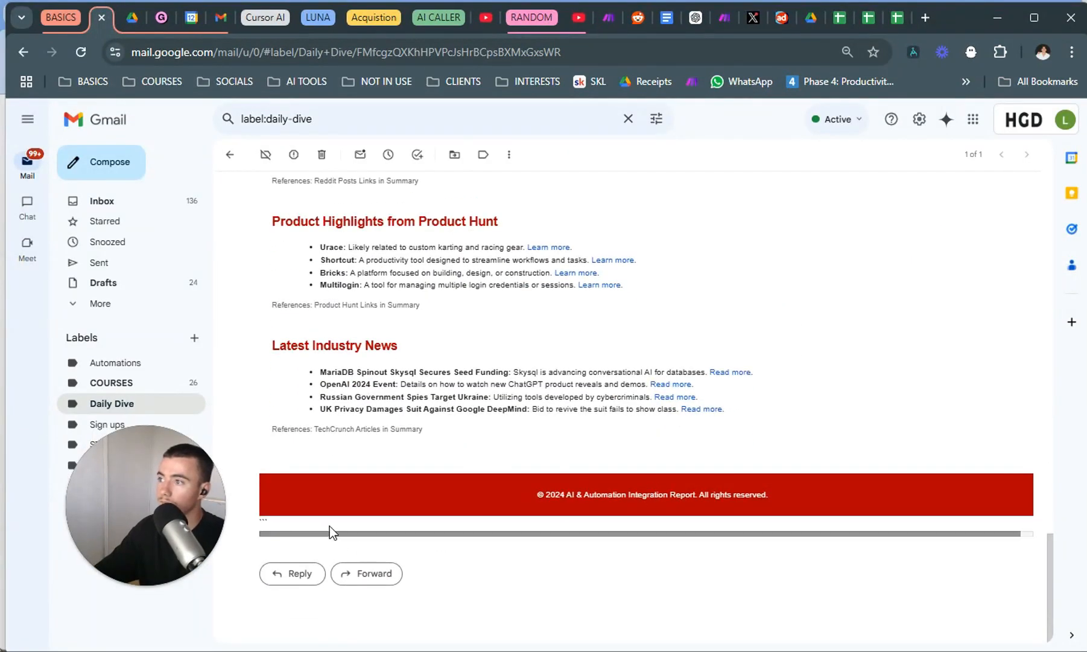
scroll(418, 540, "up", 20)
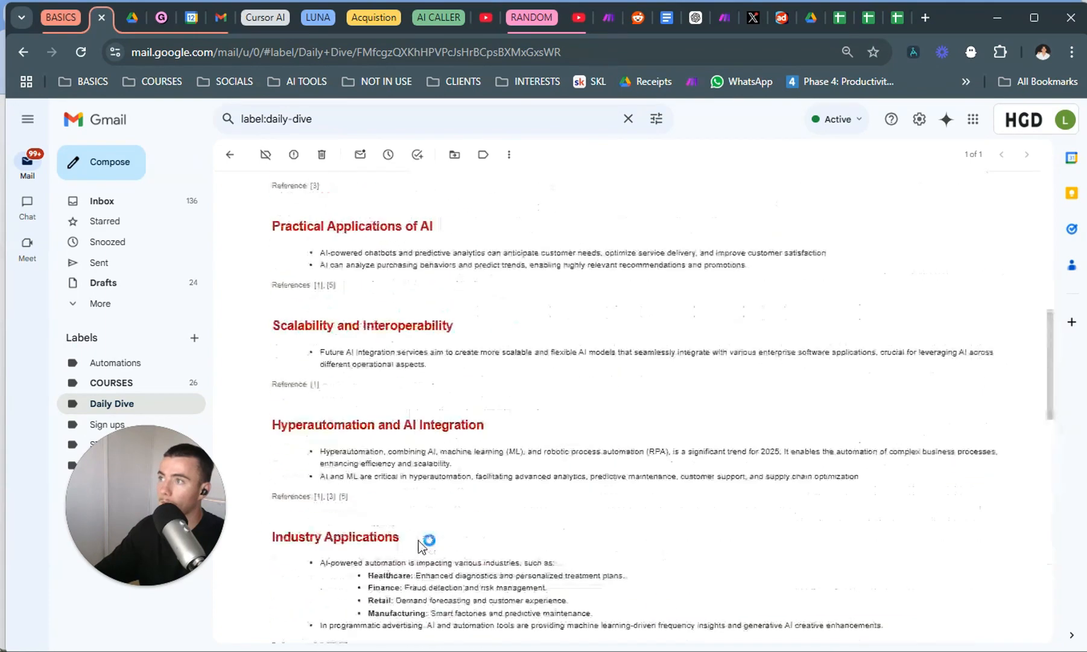
scroll(418, 540, "down", 4)
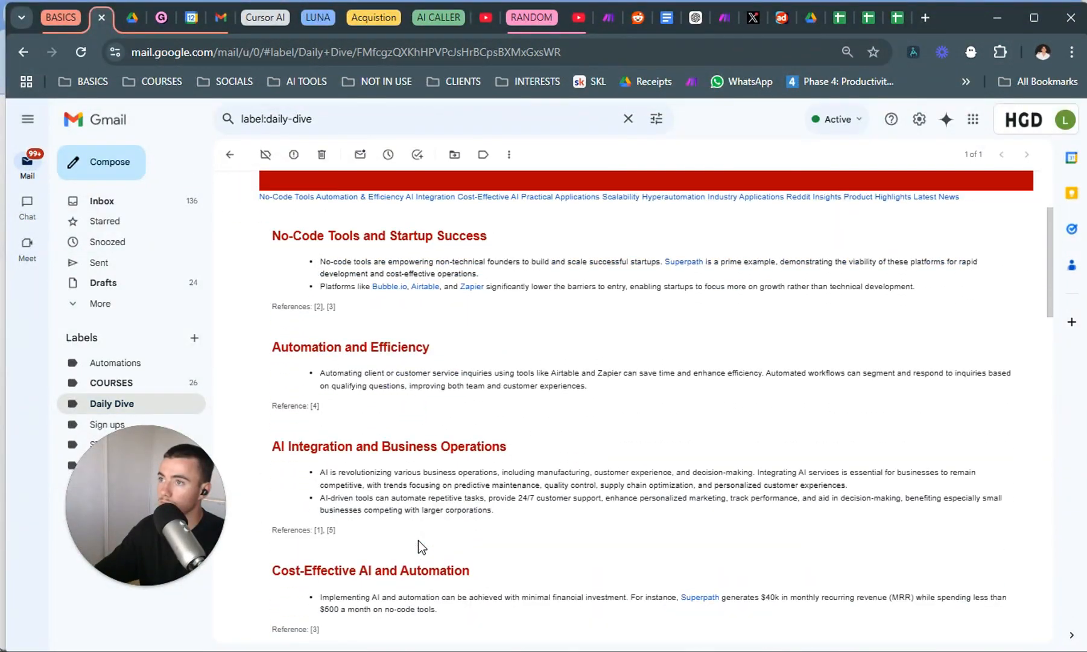
scroll(418, 540, "up", 4)
scroll(487, 494, "down", 1)
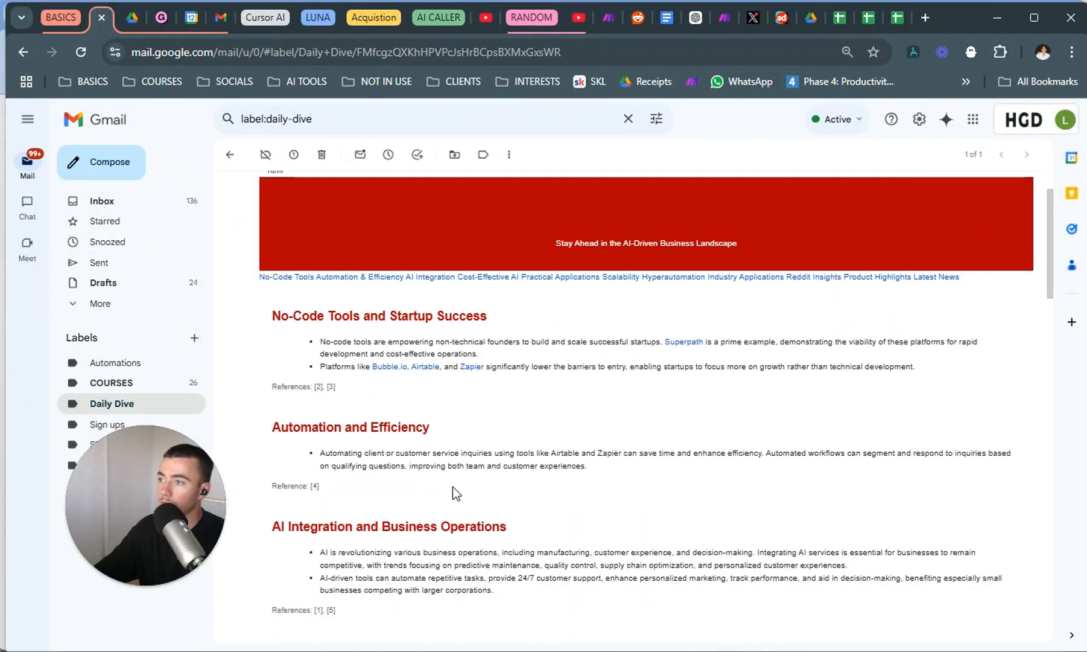
scroll(456, 486, "down", 5)
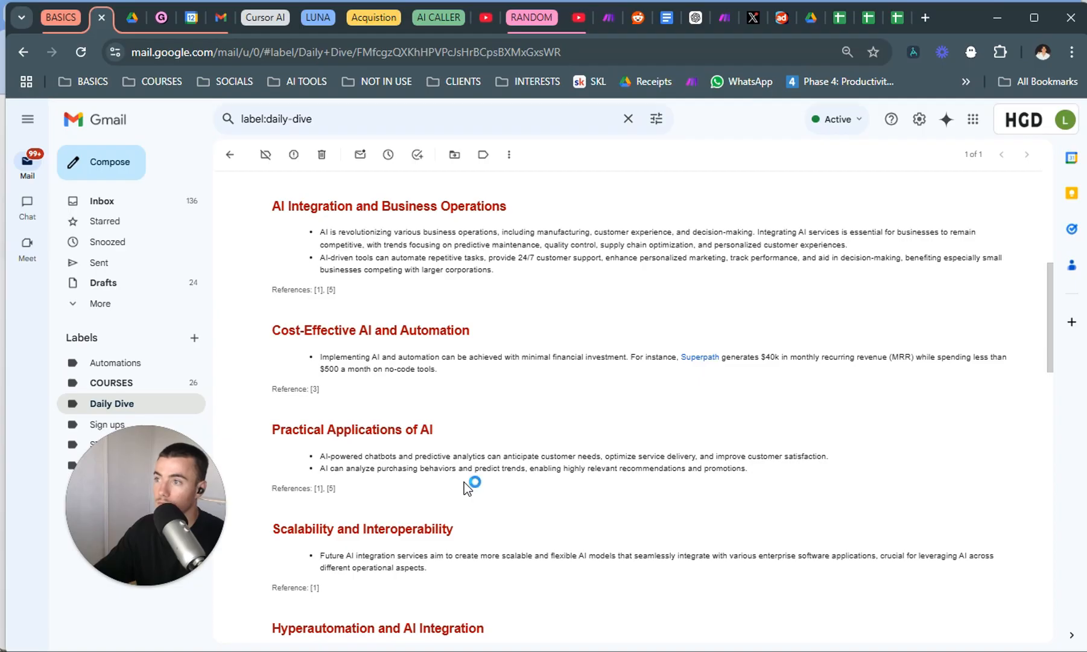
scroll(464, 483, "down", 15)
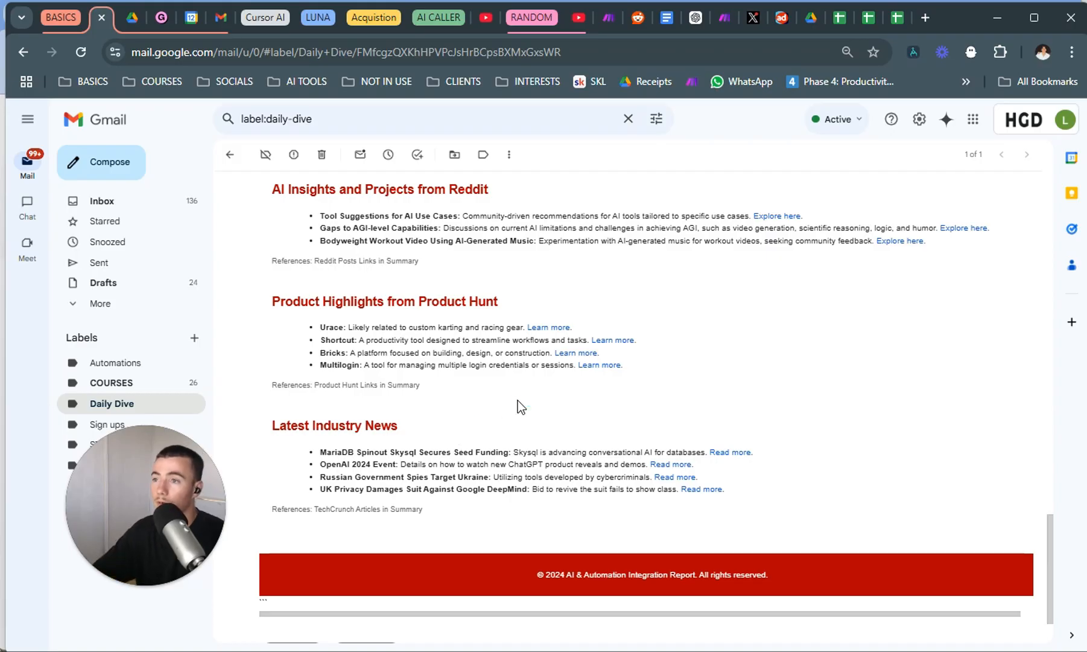
scroll(488, 416, "up", 15)
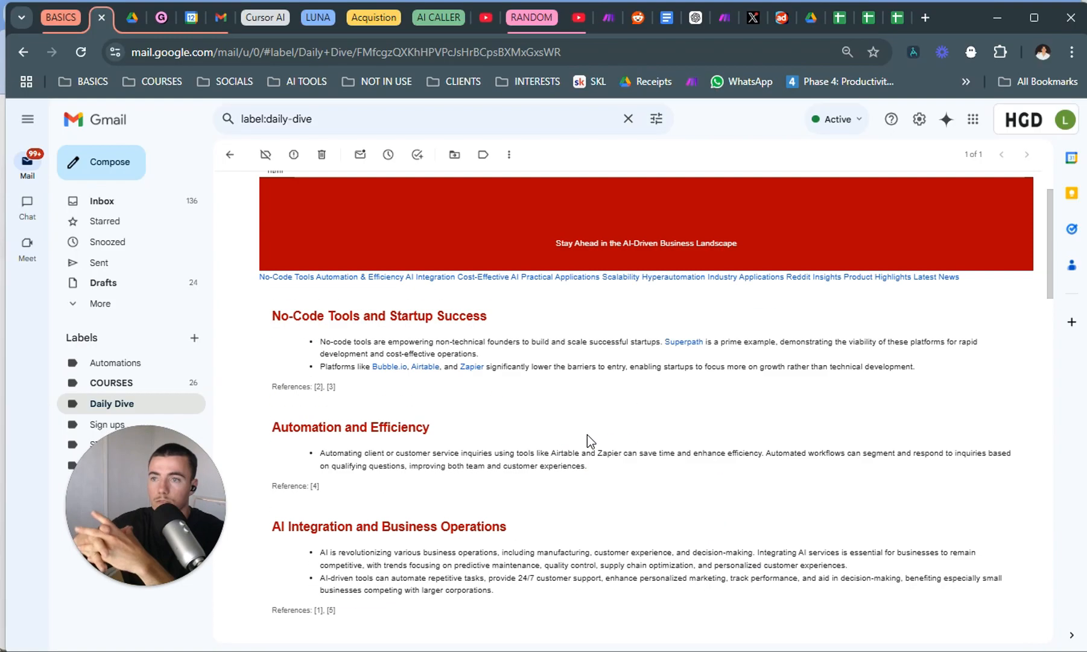